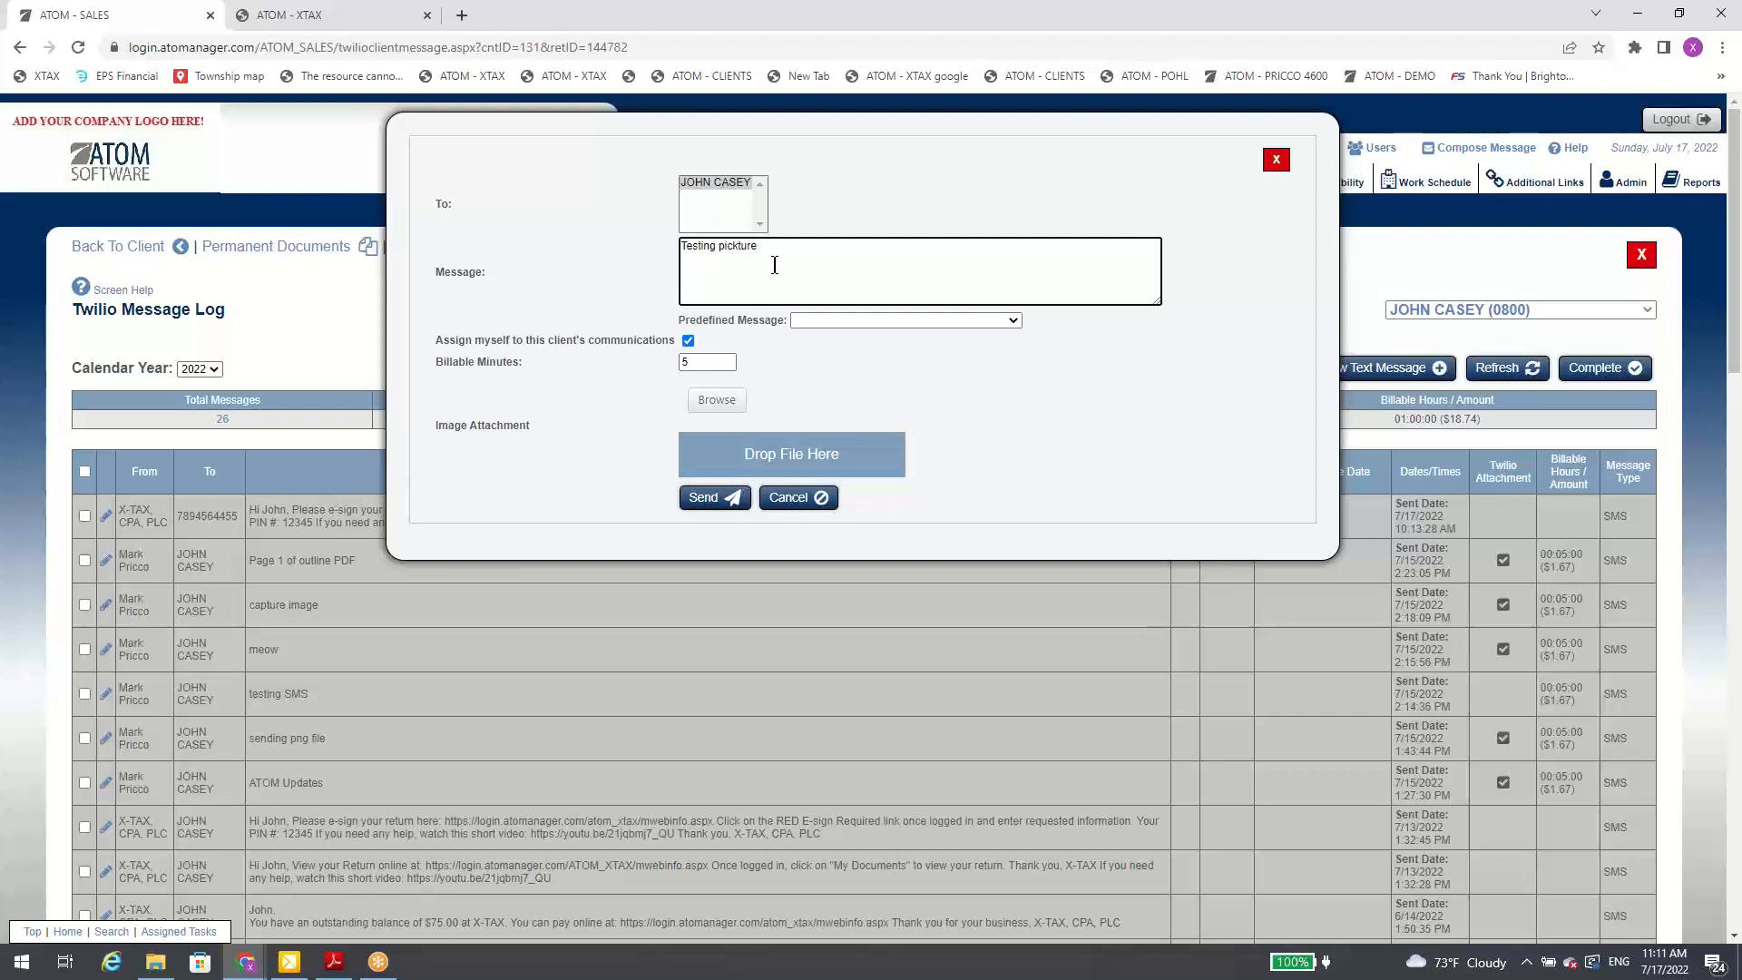
Step: Complete the text message as "Testing picture", attach CatImage.png, and send it to the client
text(ture)
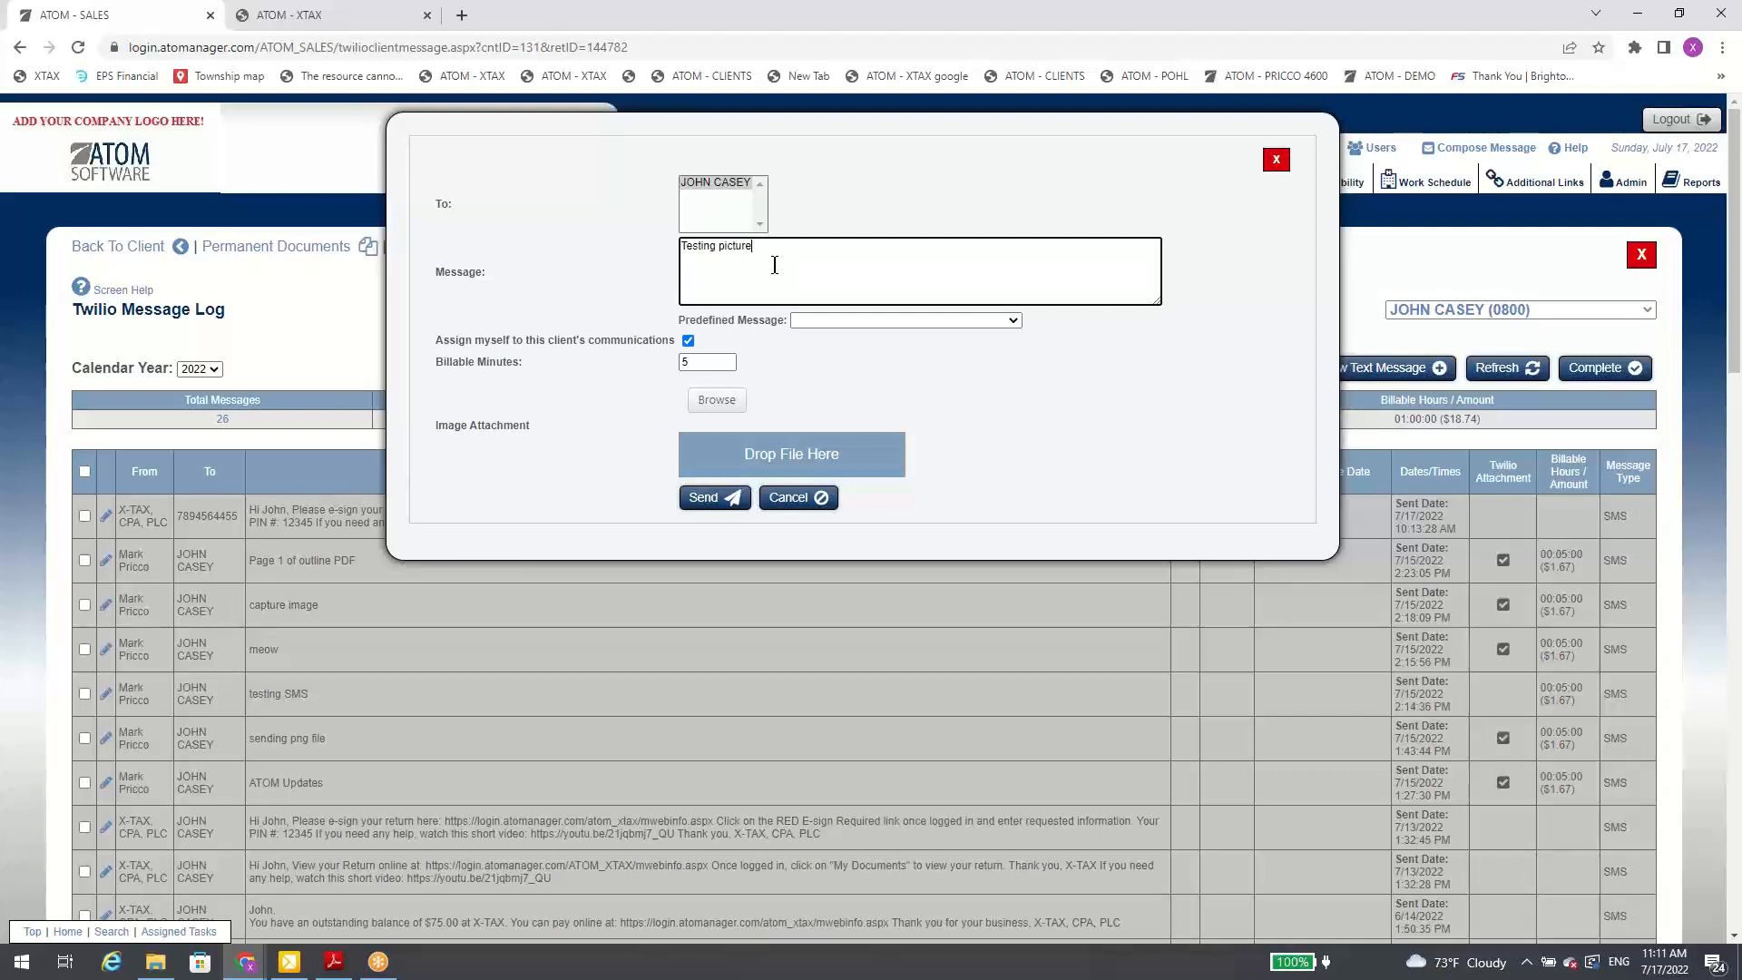
click(716, 401)
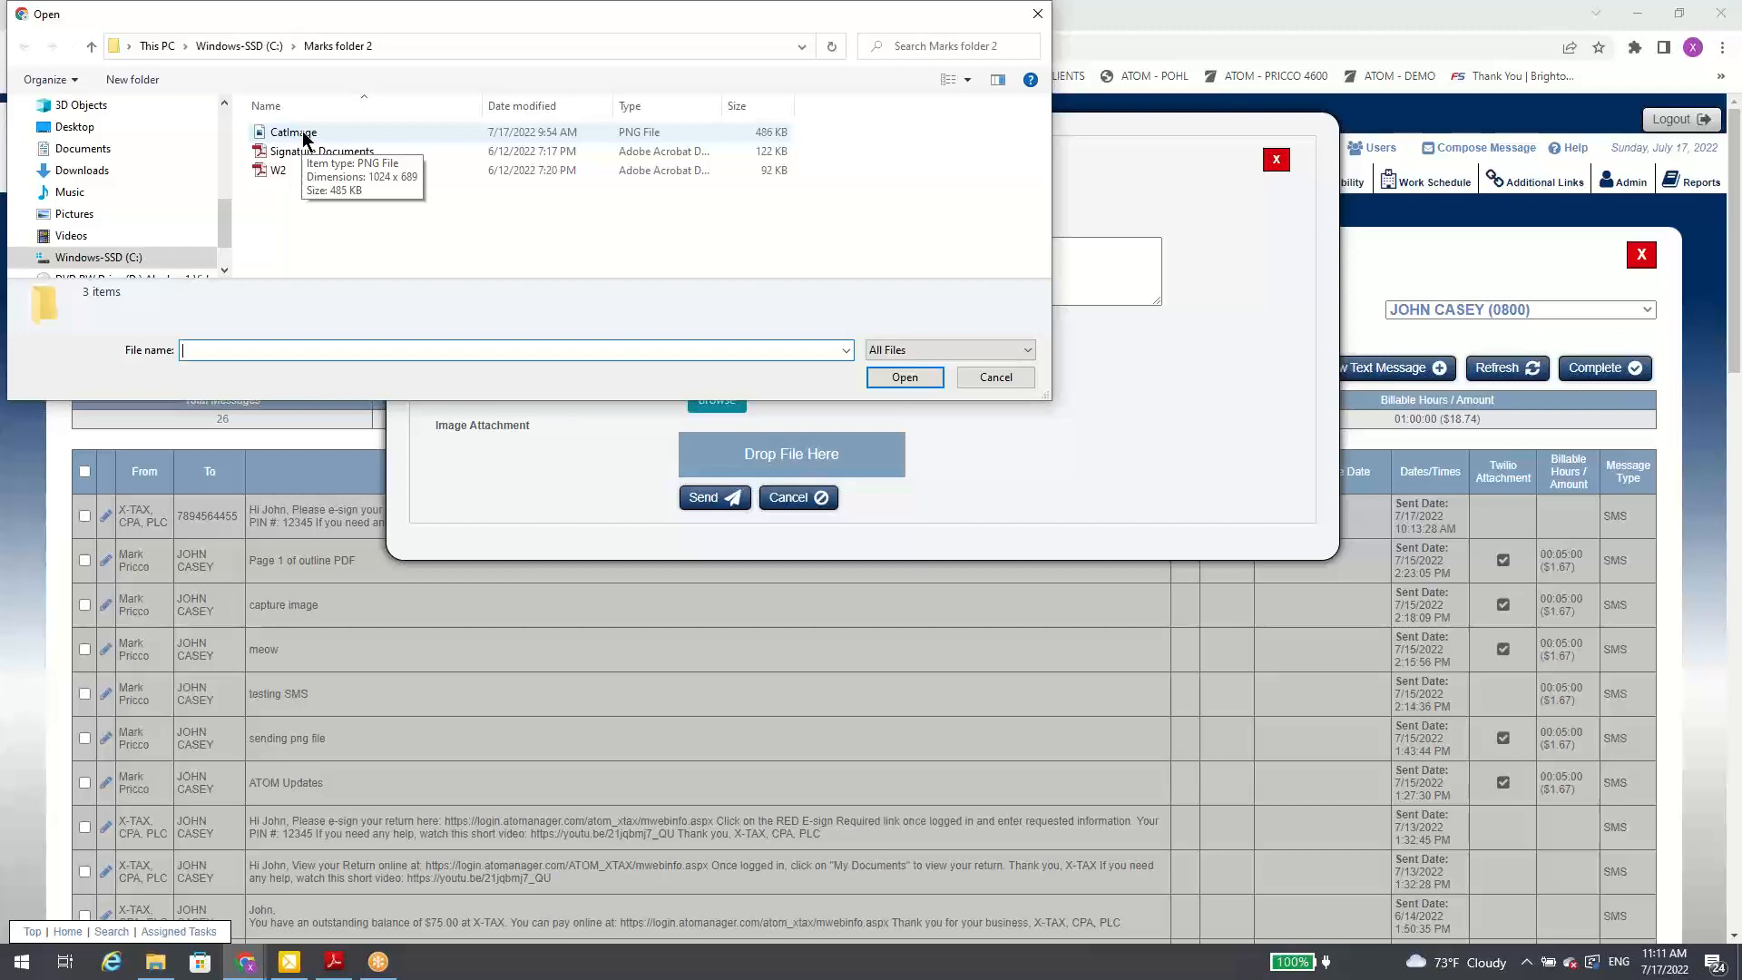
double_click(303, 133)
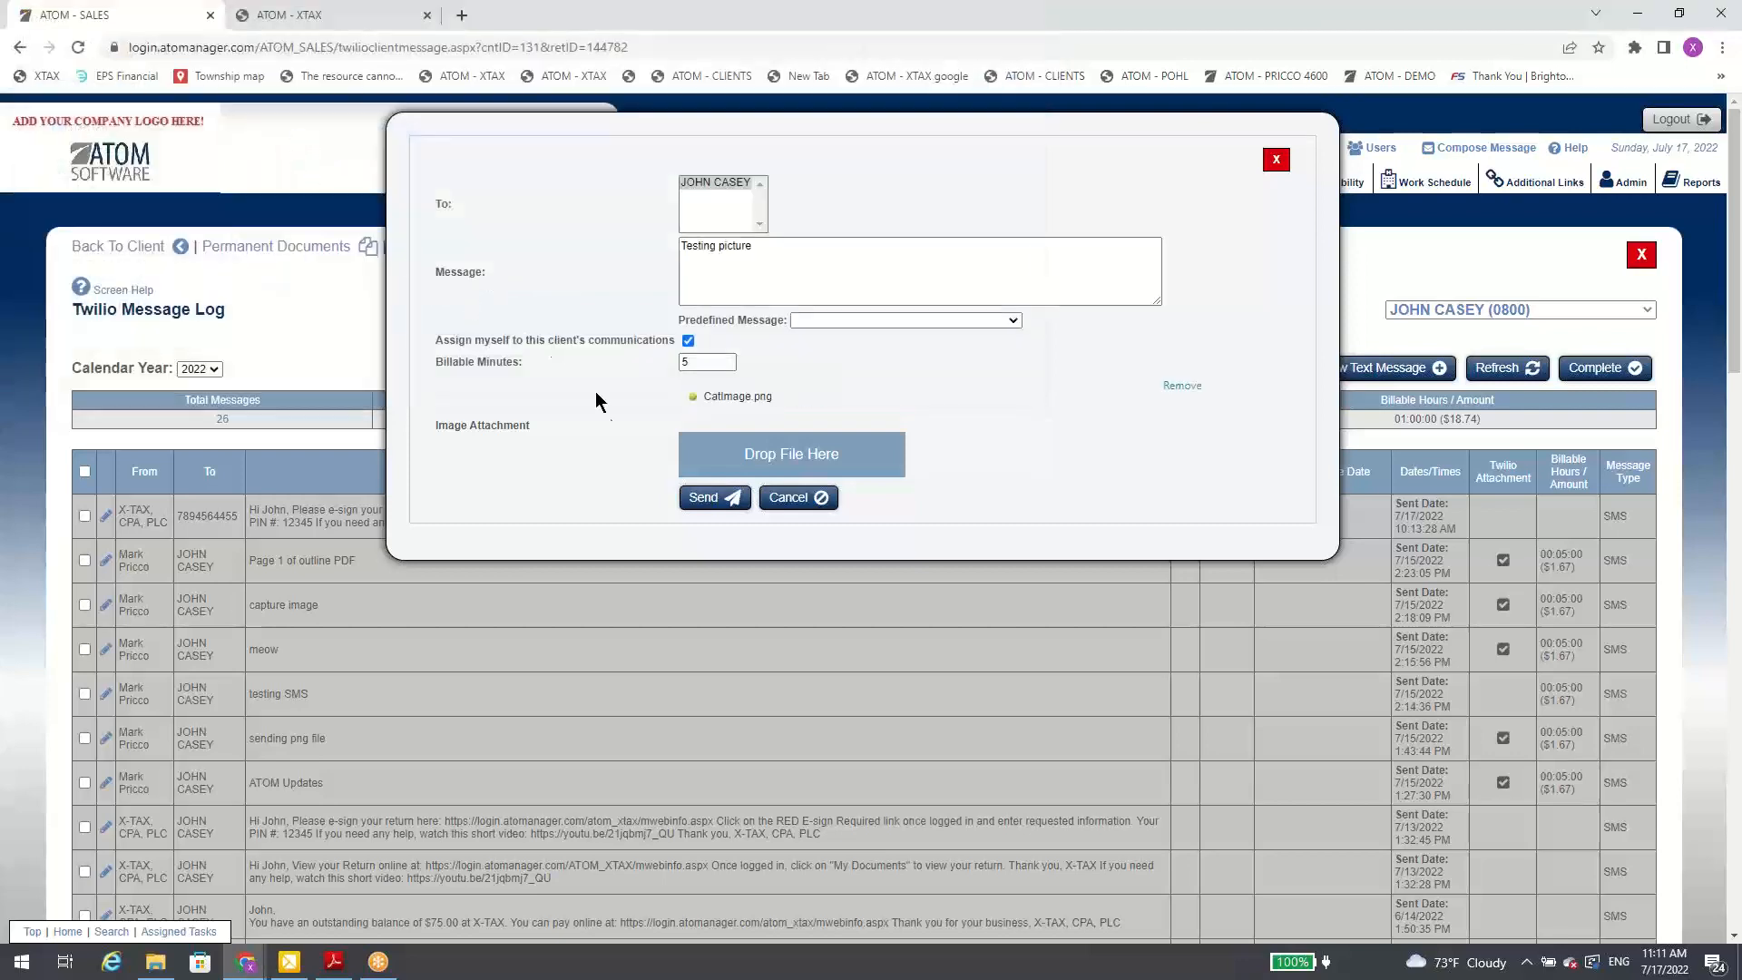
click(702, 500)
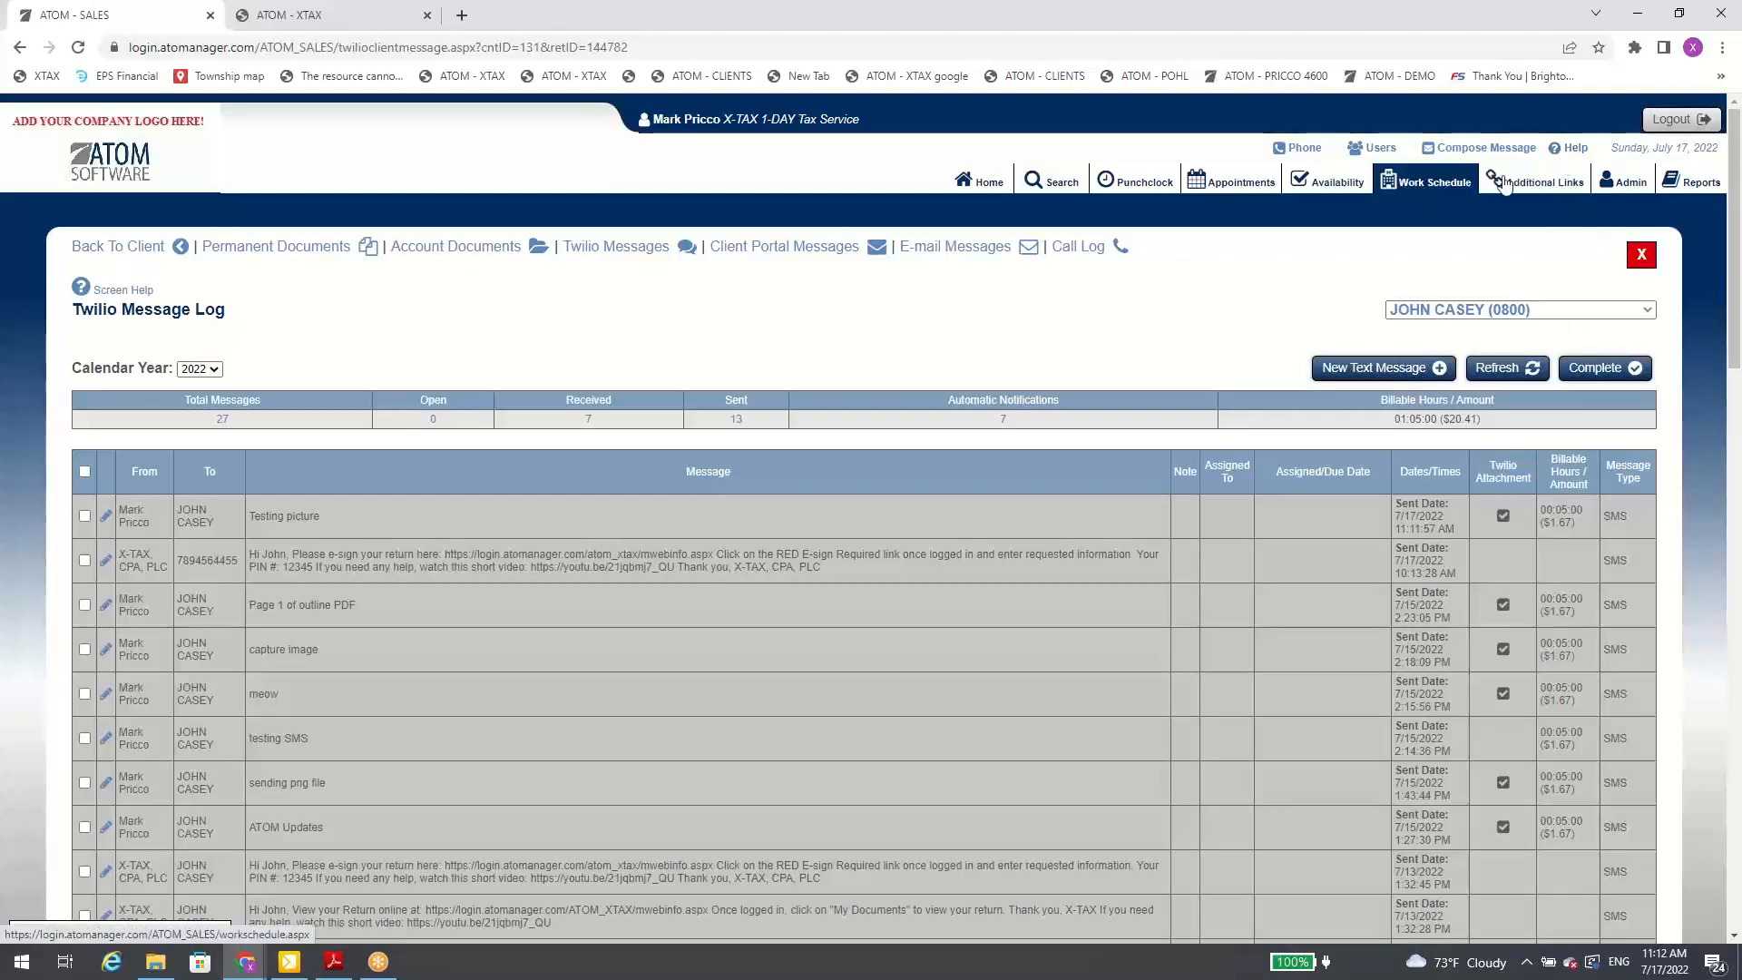
Step: View the Help Menu where ATOM Updates is listed, and return to the home overview
click(1569, 151)
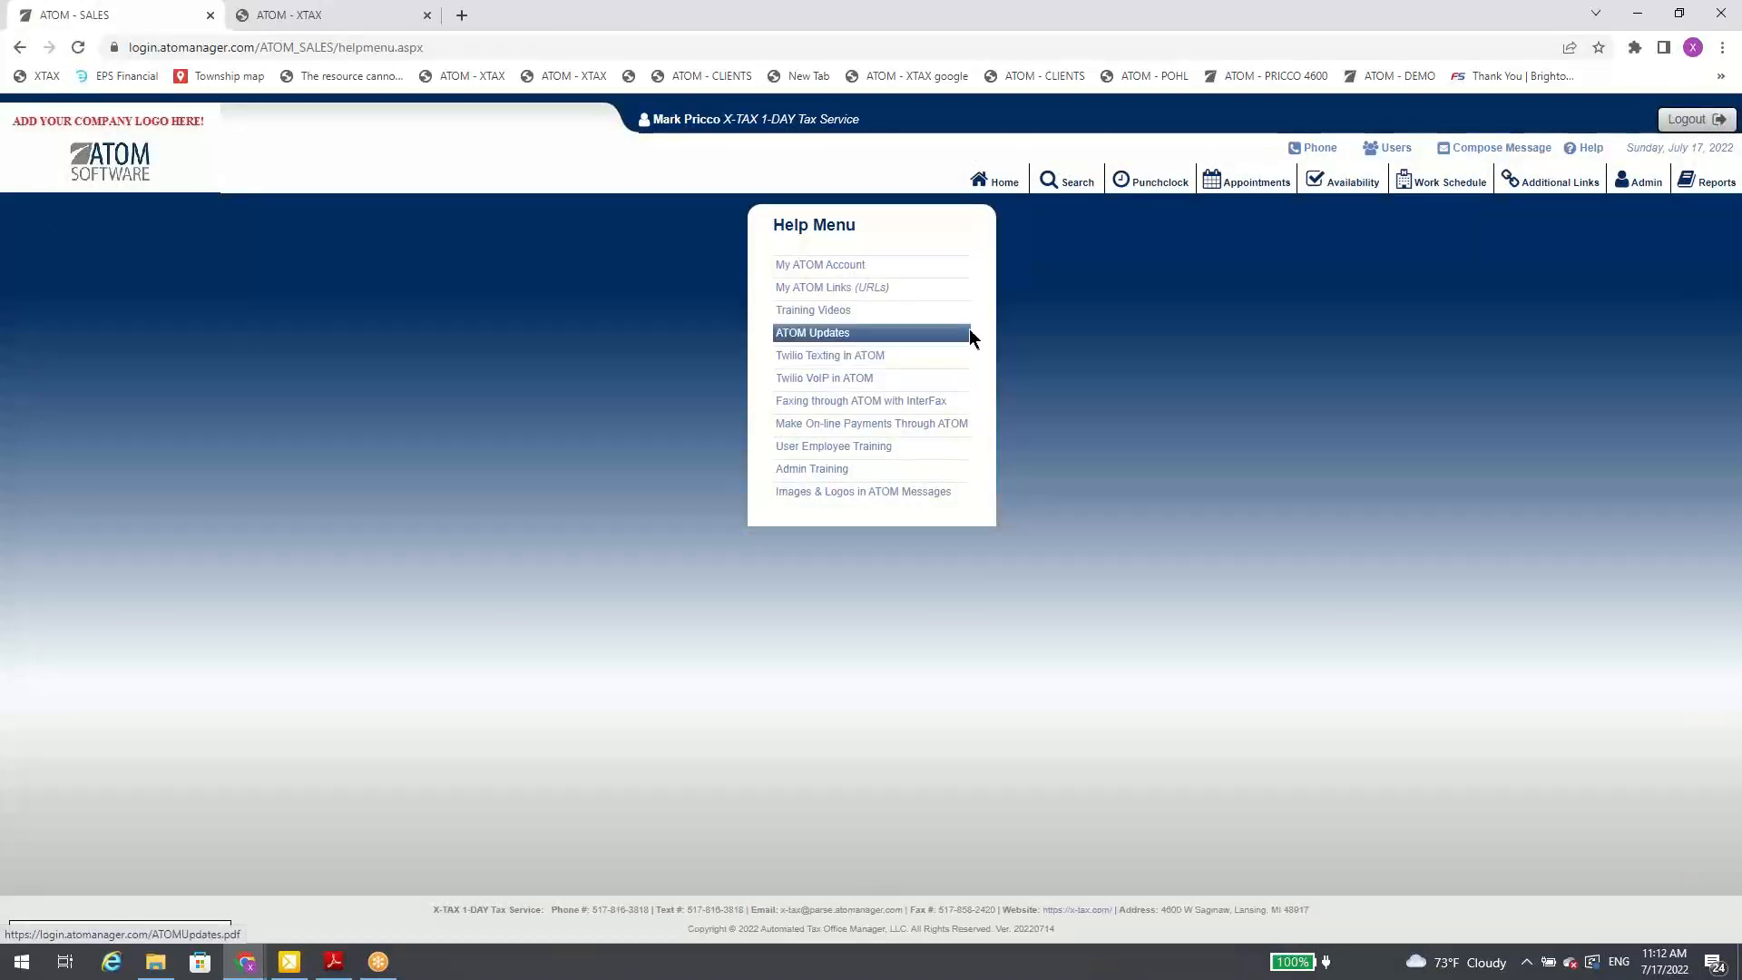
click(999, 188)
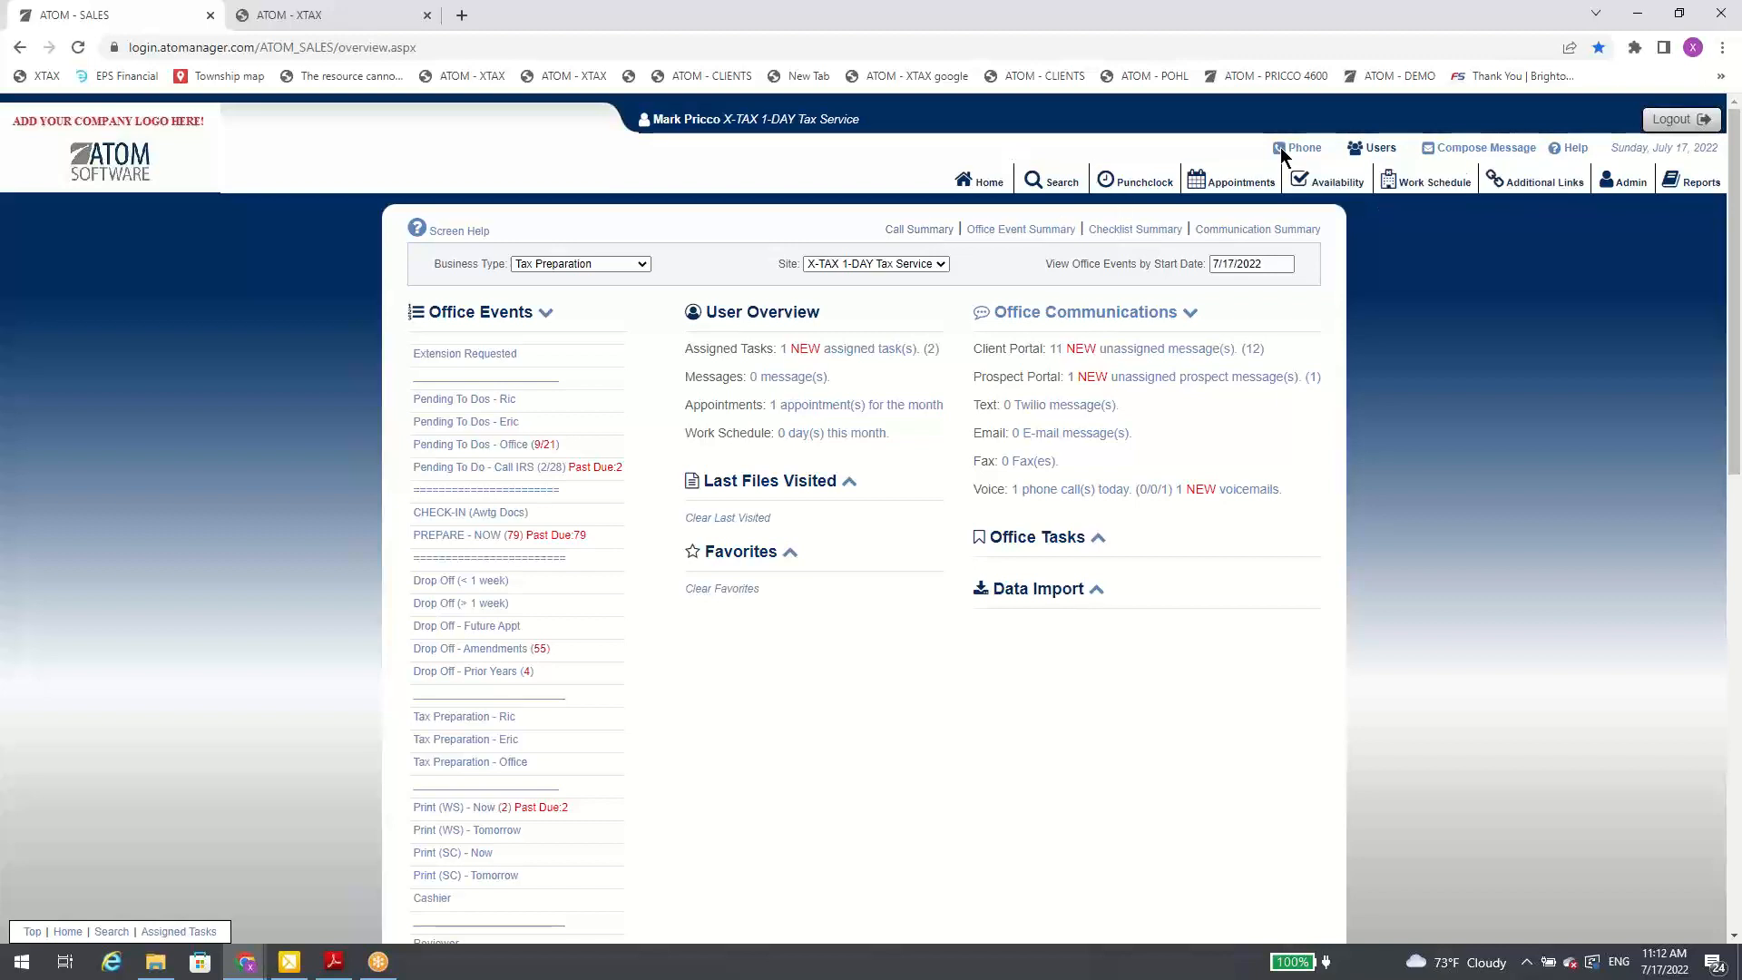
Step: Open the Company administration settings and view the Twilio Voice Language options in the security information
click(1607, 184)
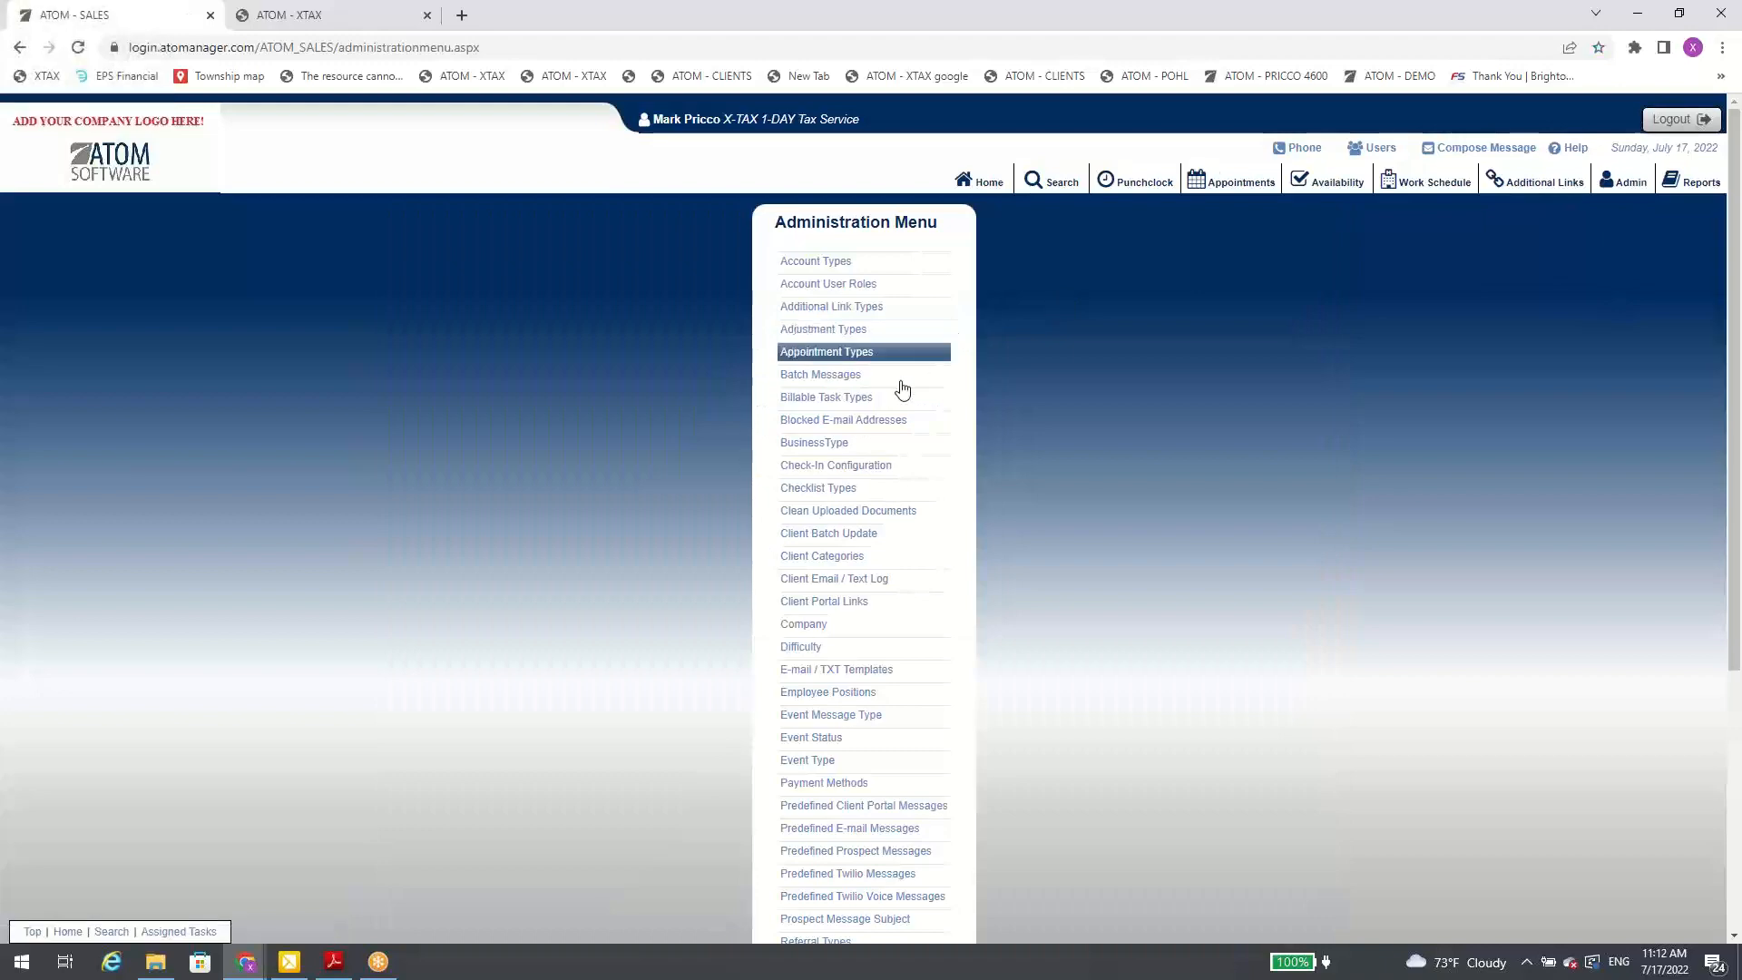
click(862, 623)
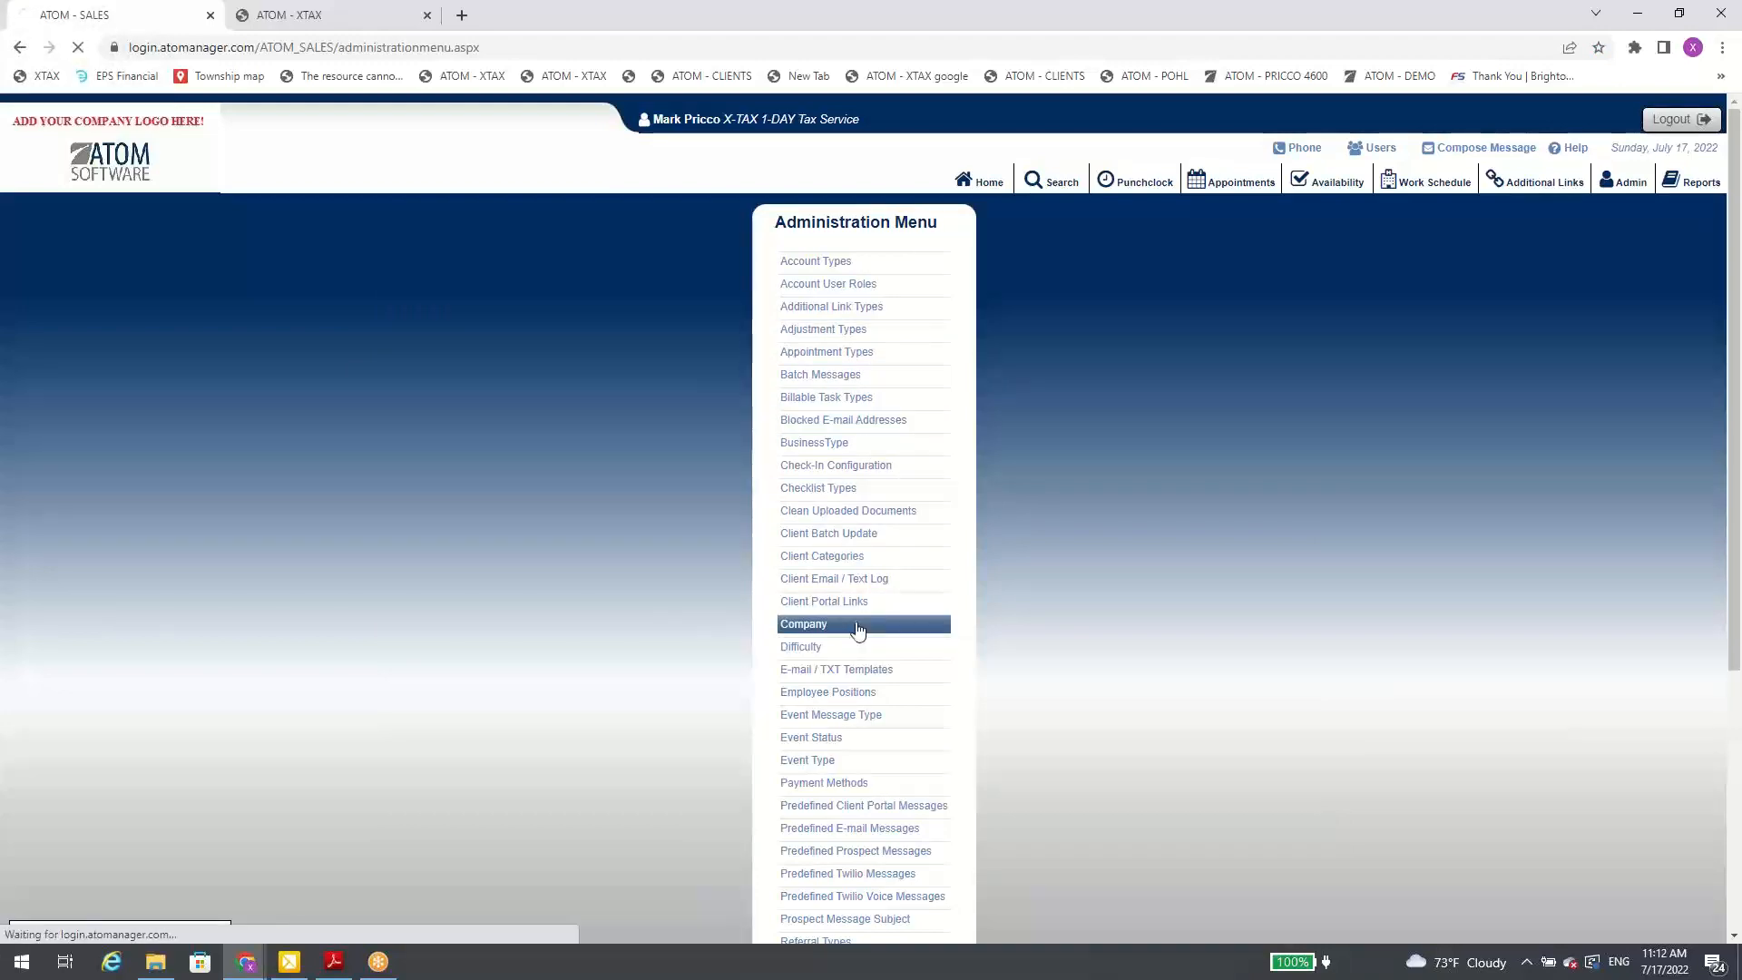
scroll(891, 585, down, 6)
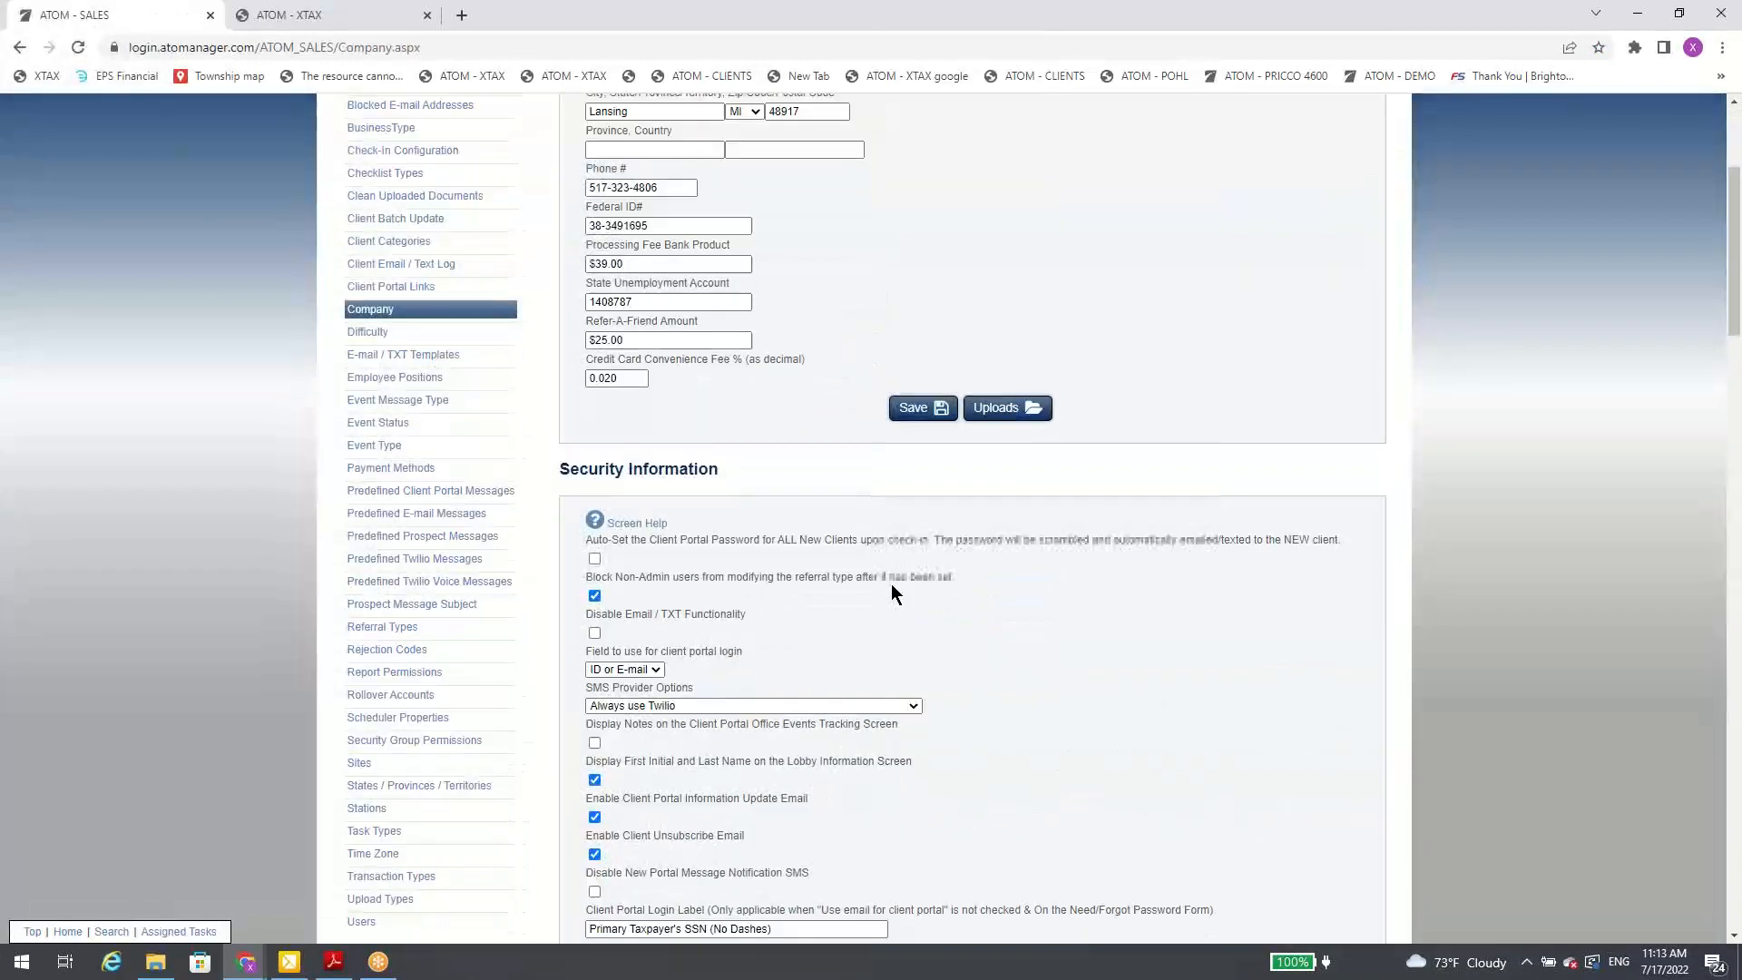
scroll(892, 585, down, 13)
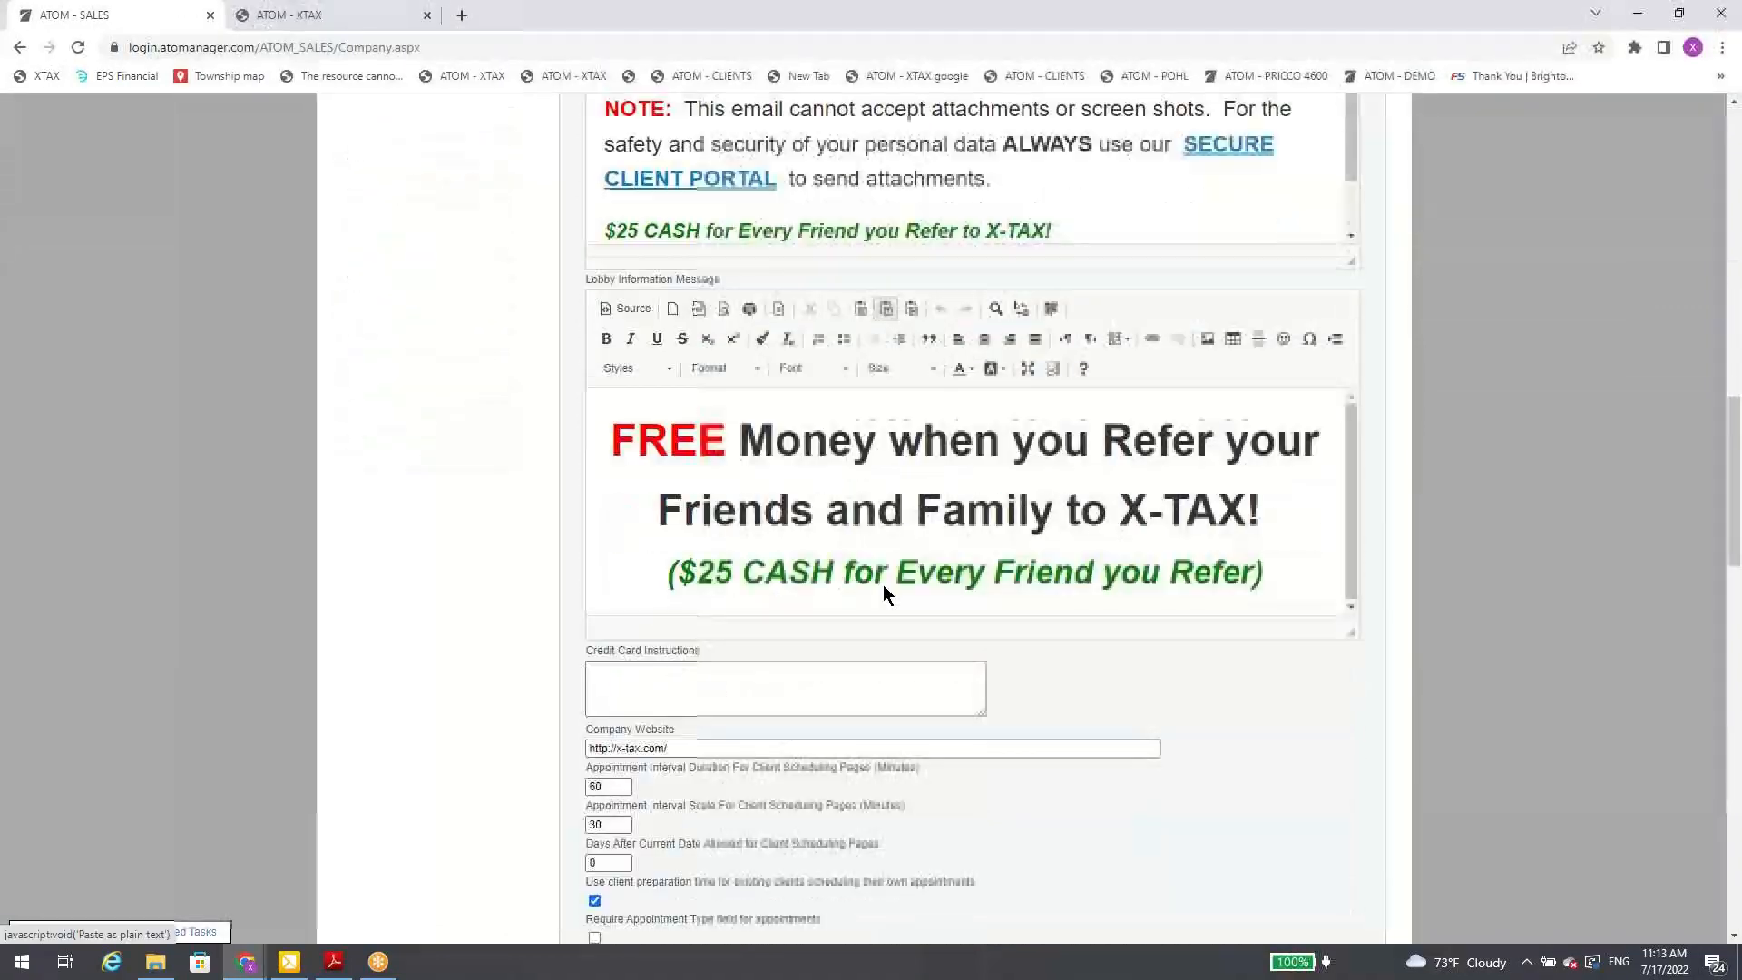
scroll(886, 594, down, 5)
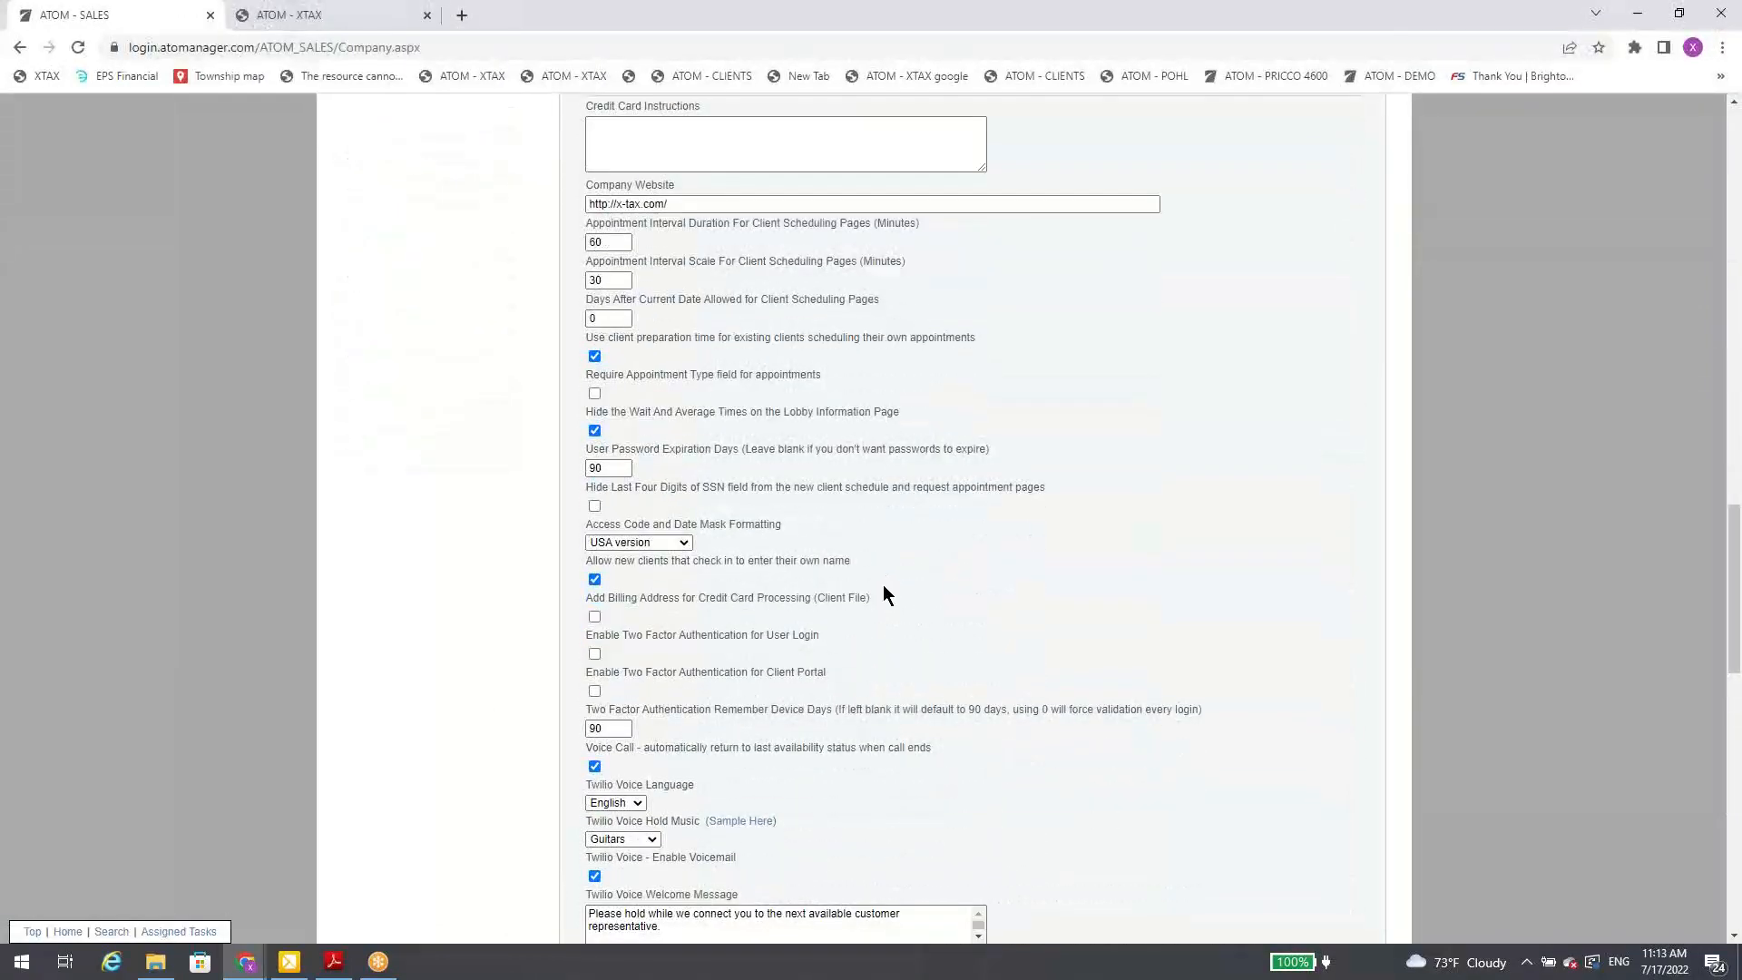
scroll(882, 585, down, 1)
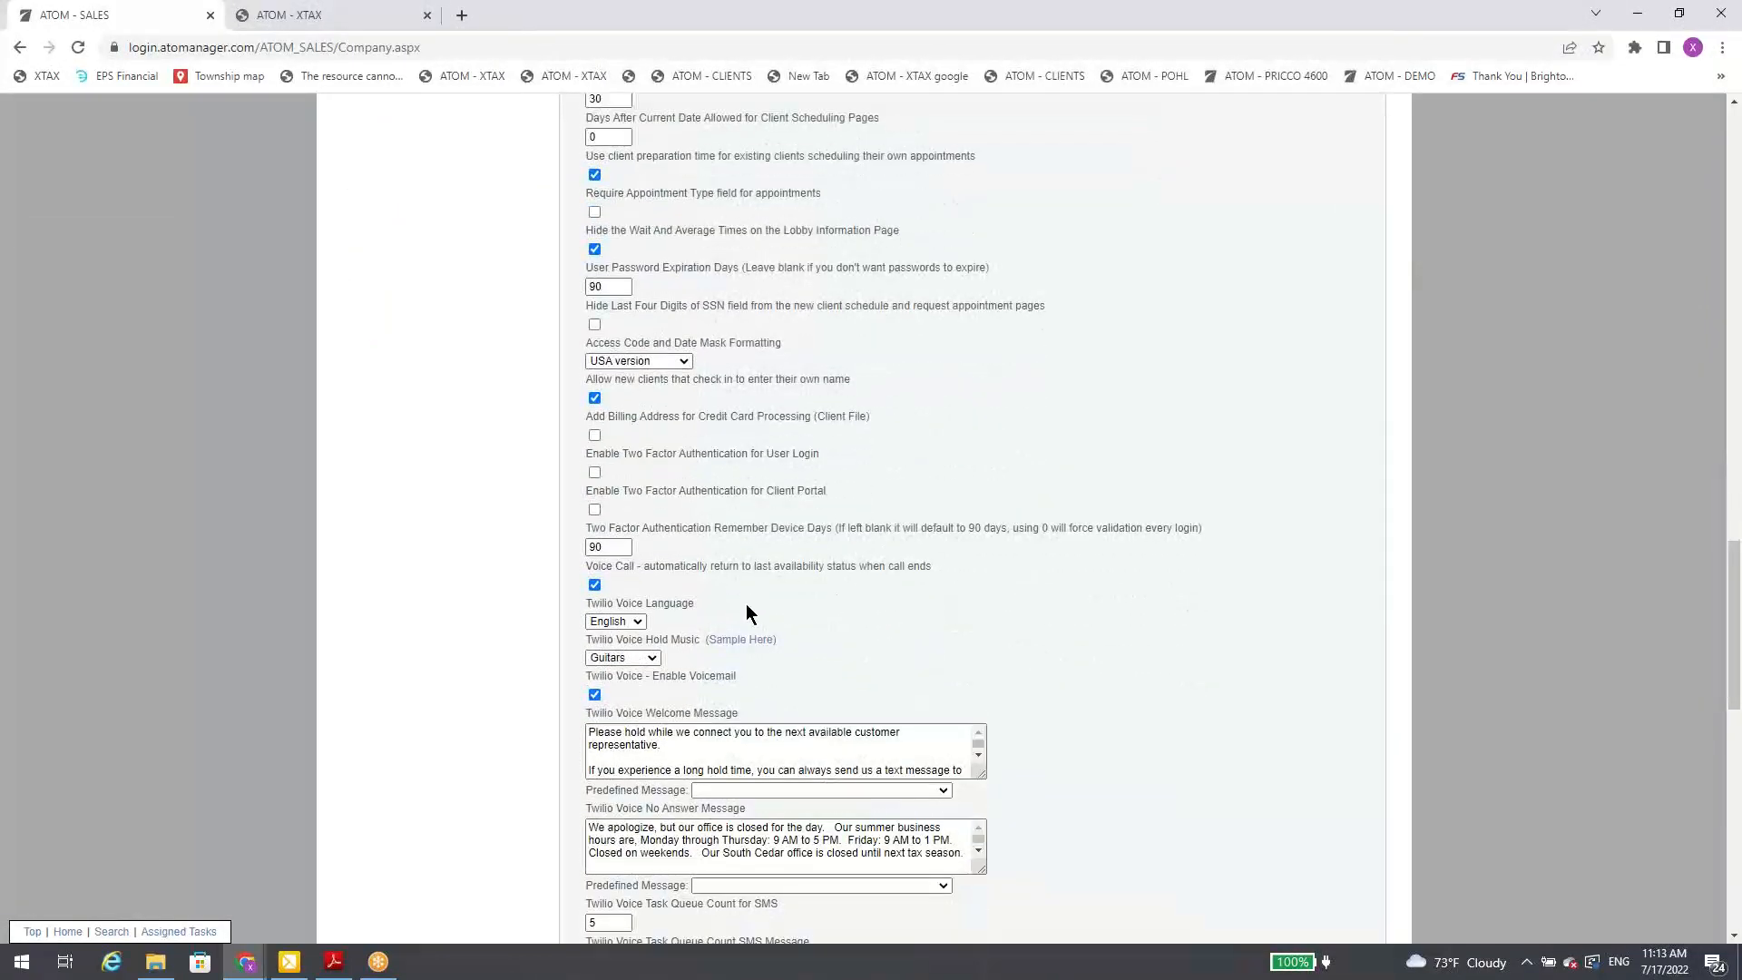
click(639, 624)
click(658, 626)
Step: Load the predefined Attending Tax Class message as the Twilio Voice No Answer Message, and replace it with the predefined Holiday message
scroll(884, 639, down, 3)
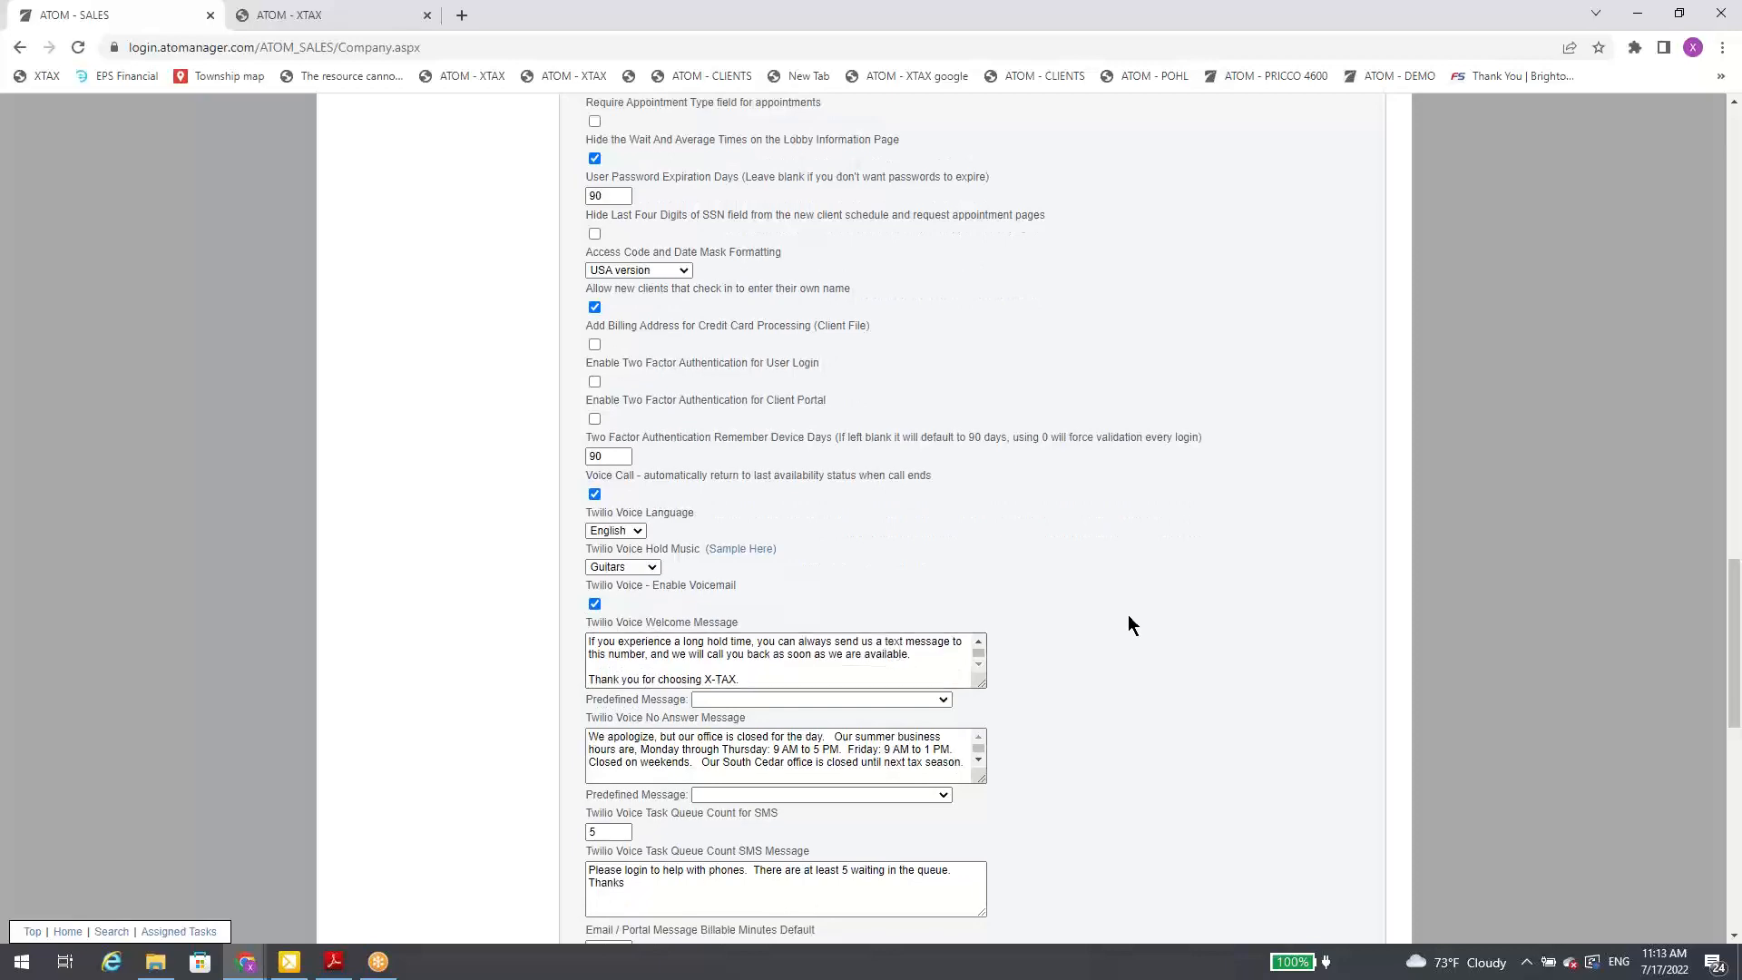
scroll(1103, 613, down, 1)
scroll(1075, 599, up, 1)
scroll(1223, 753, down, 1)
click(944, 708)
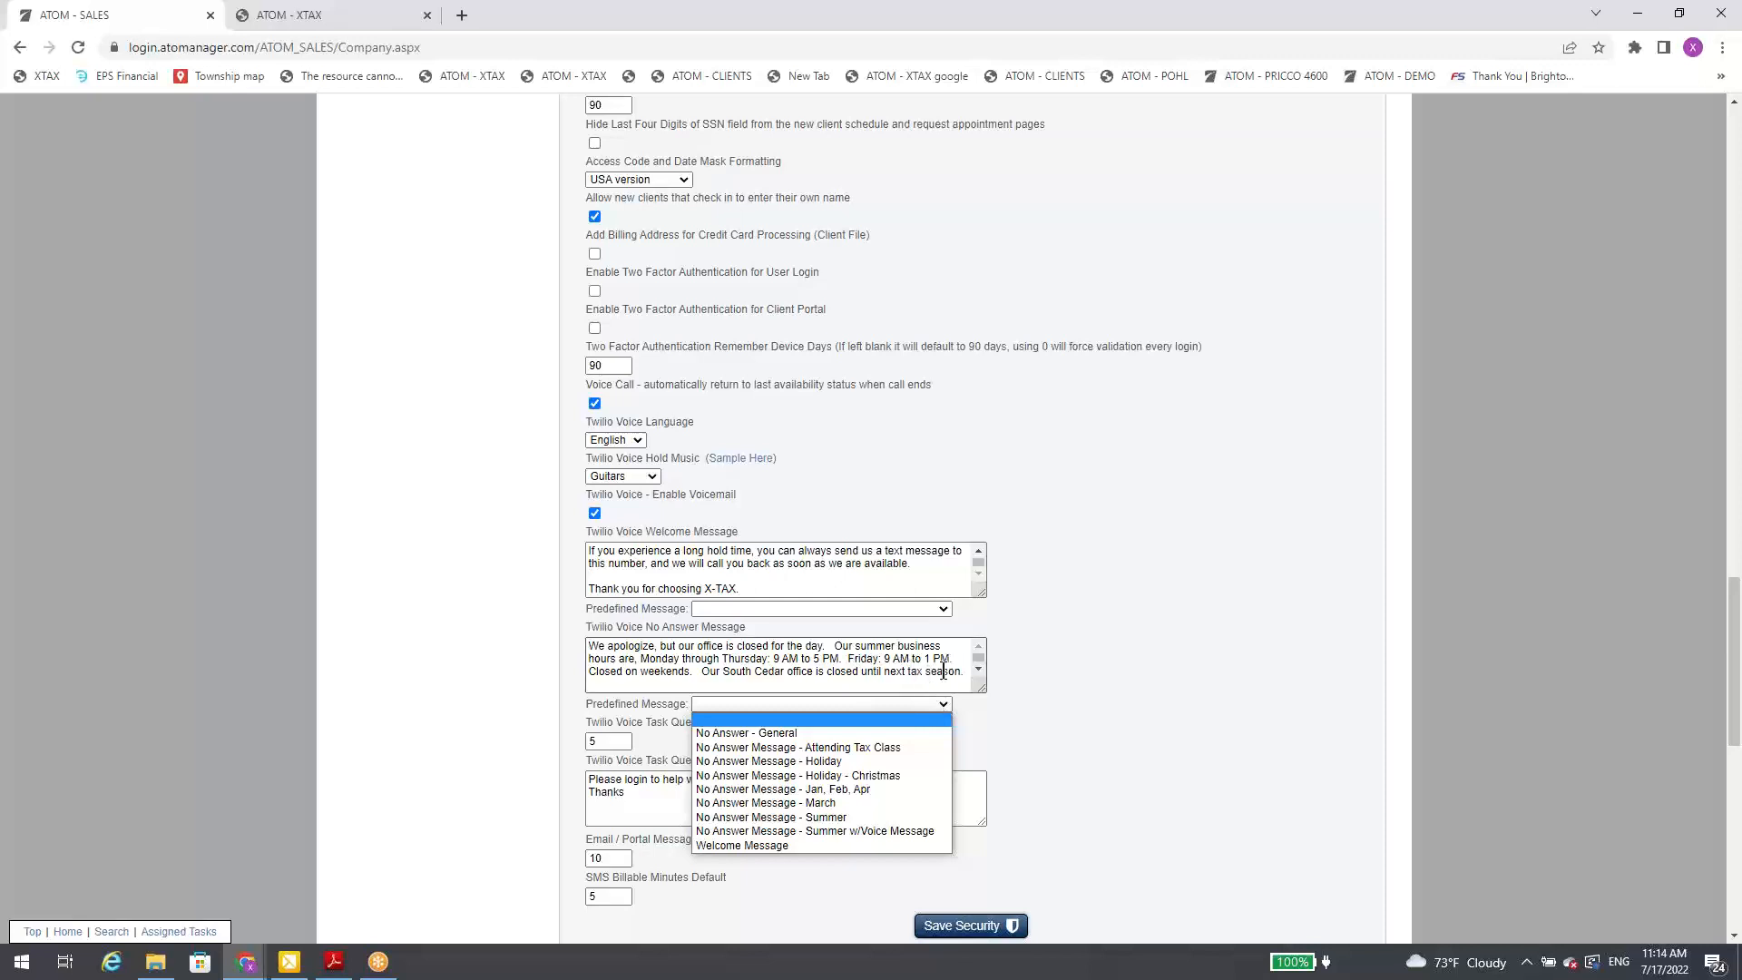
click(859, 752)
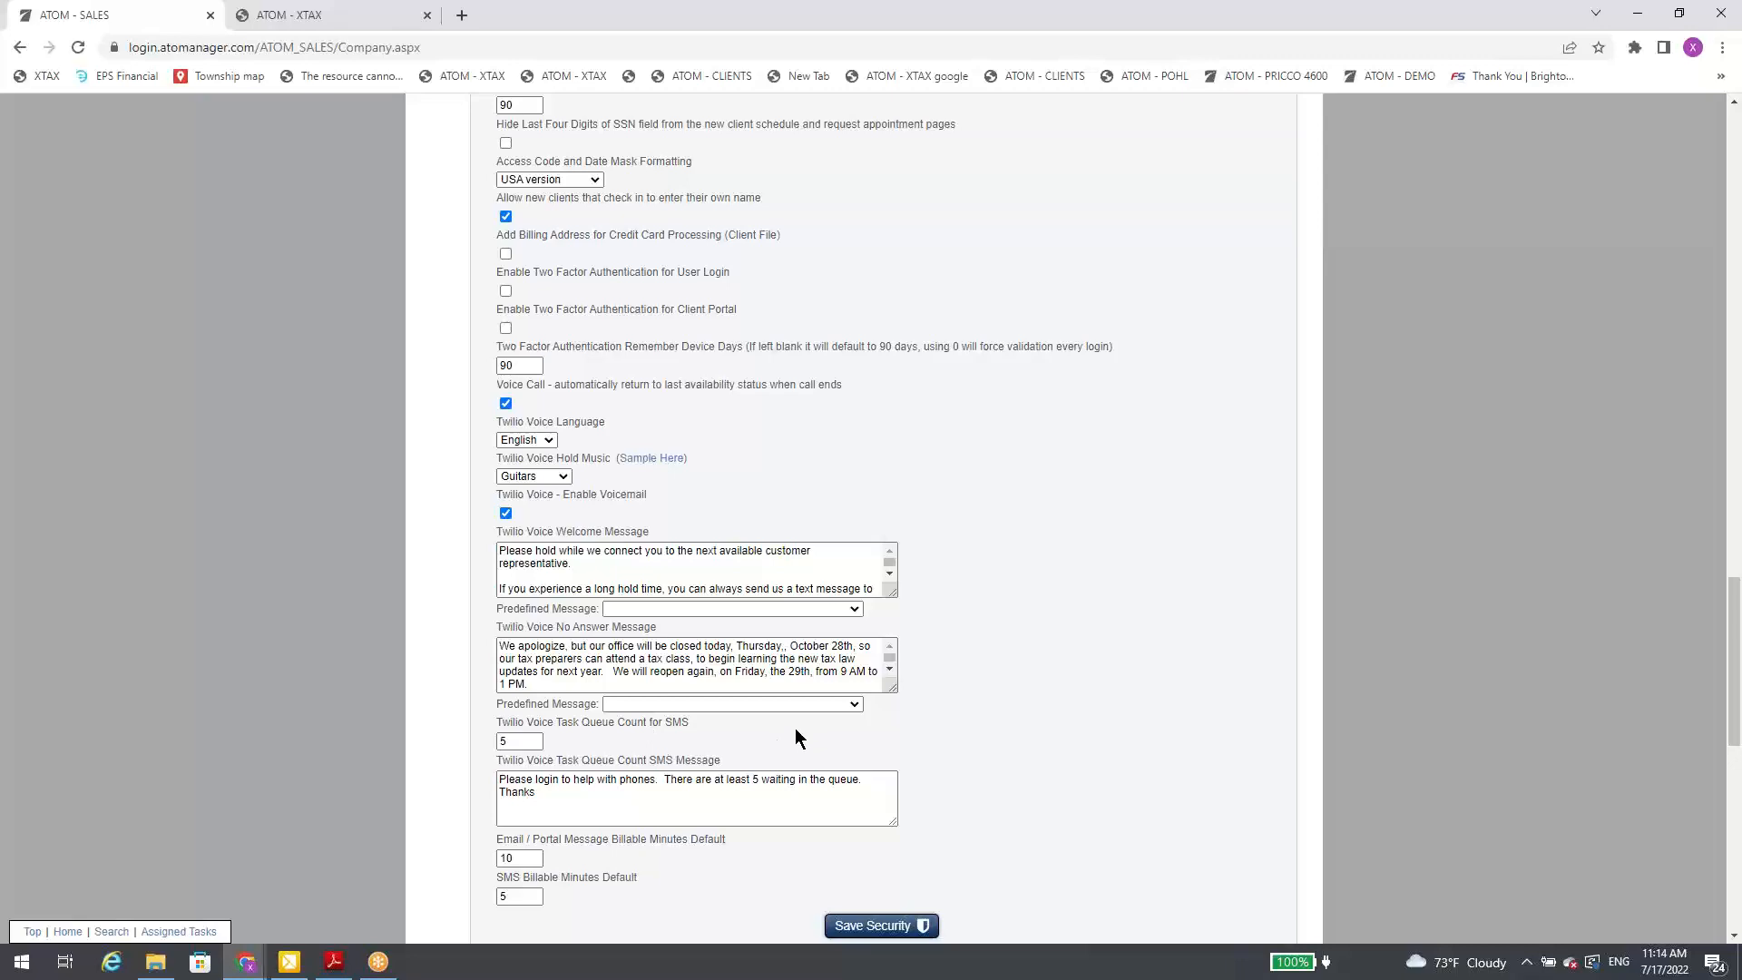
click(772, 705)
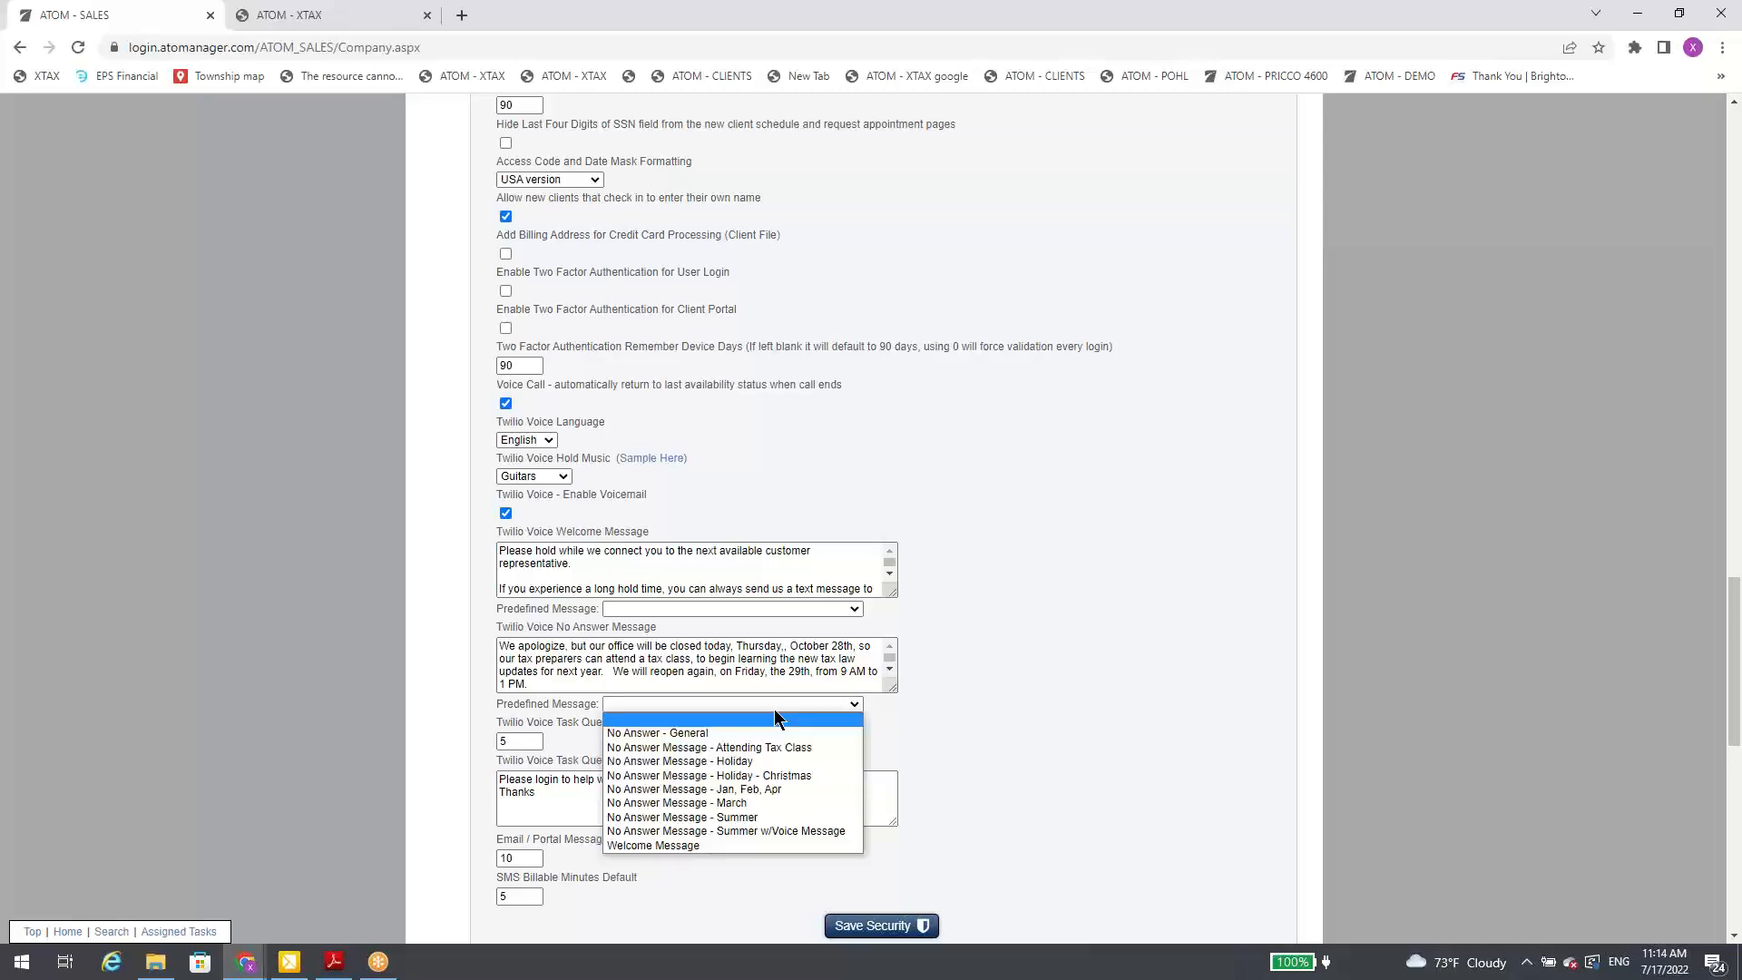
click(748, 762)
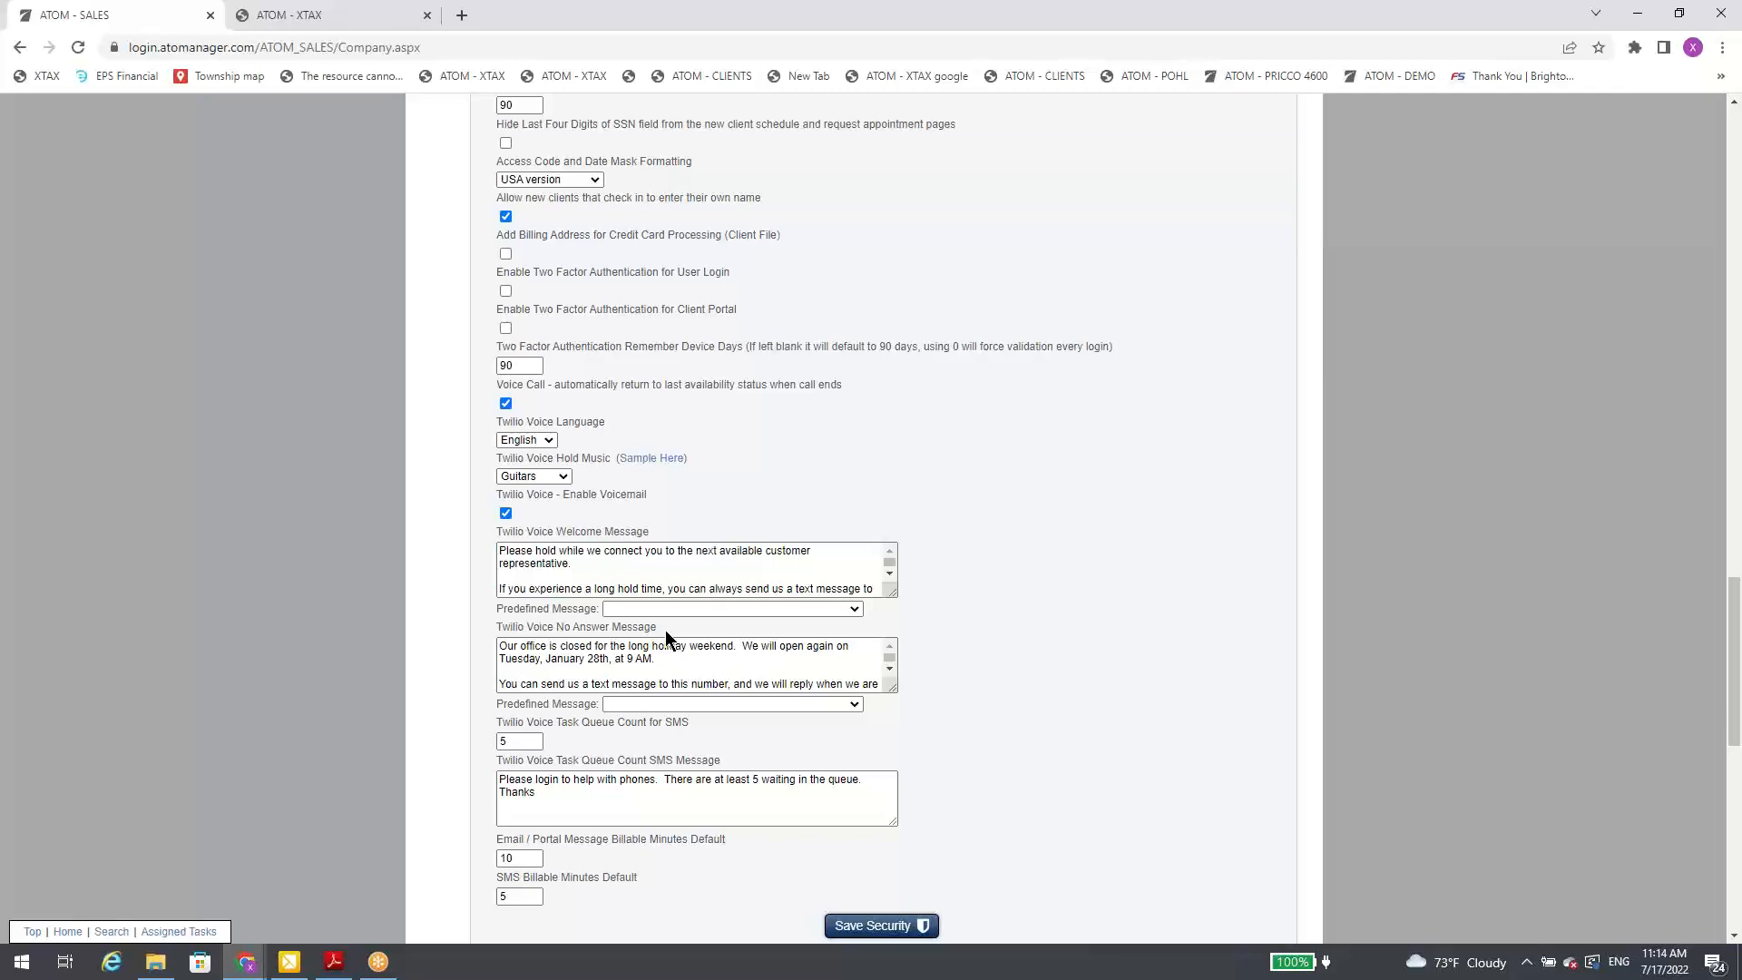
Step: Open the appointment schedule to view the start and end of its time scale
scroll(1077, 338, up, 15)
scroll(1112, 340, up, 15)
click(1219, 192)
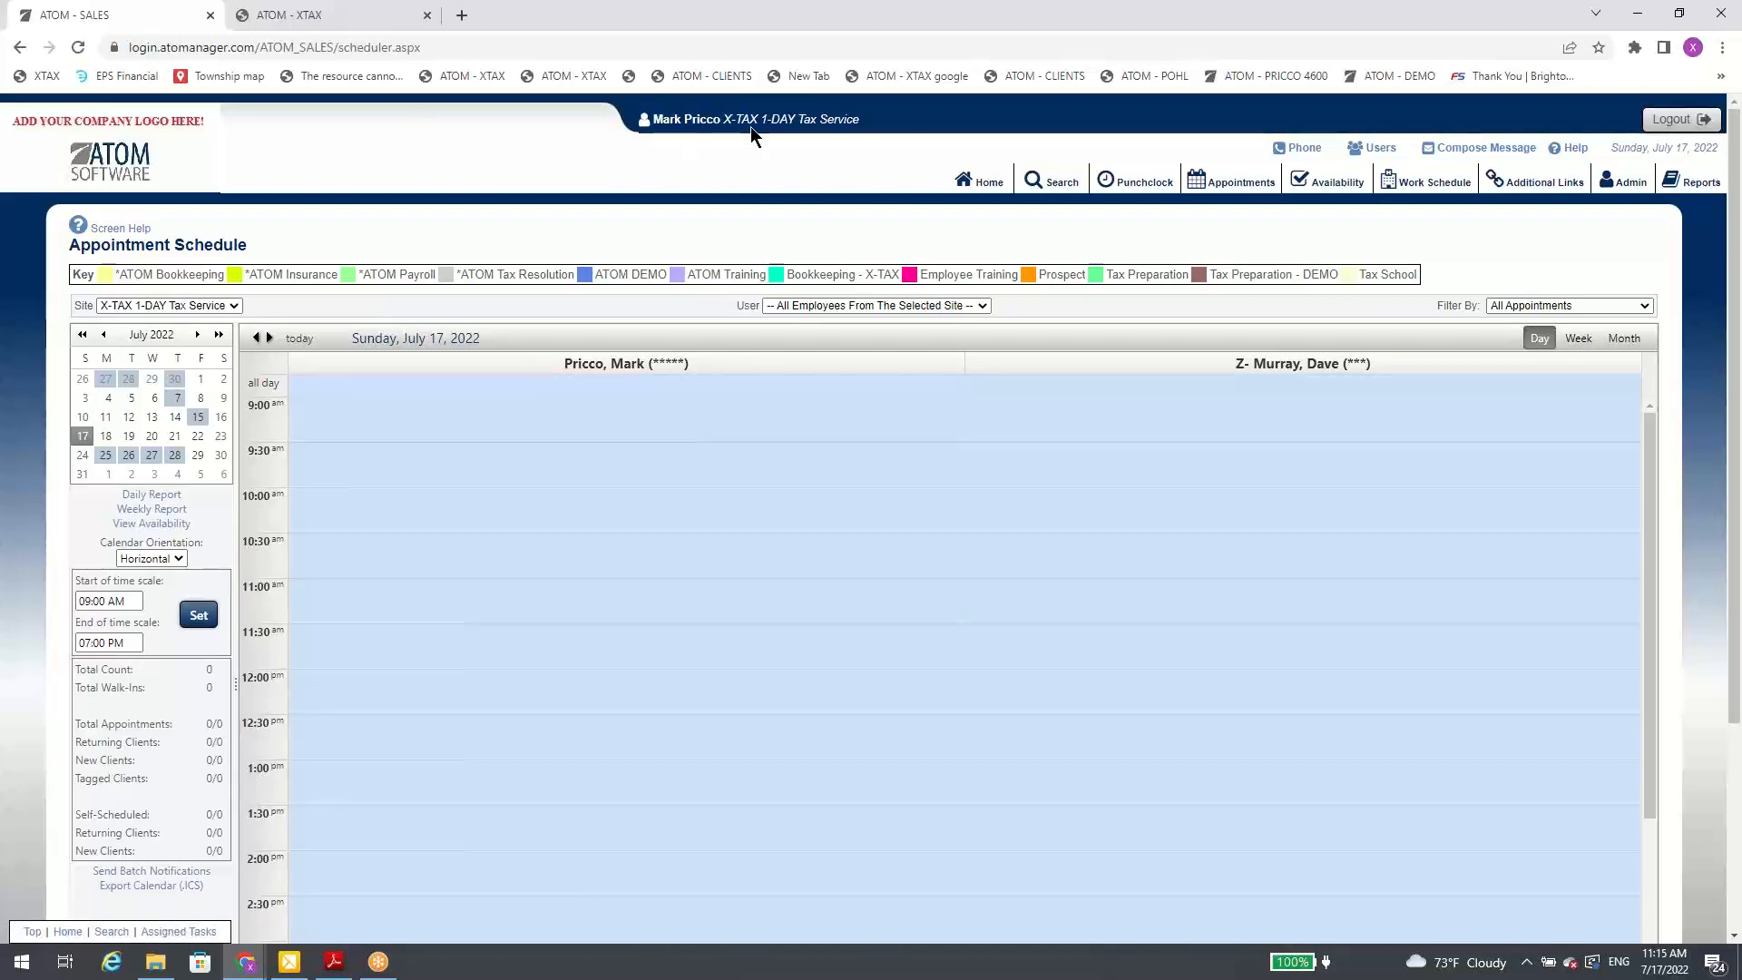
Step: Open the new voicemails from the home overview and go to the client's call log from the Voicemail list
click(983, 181)
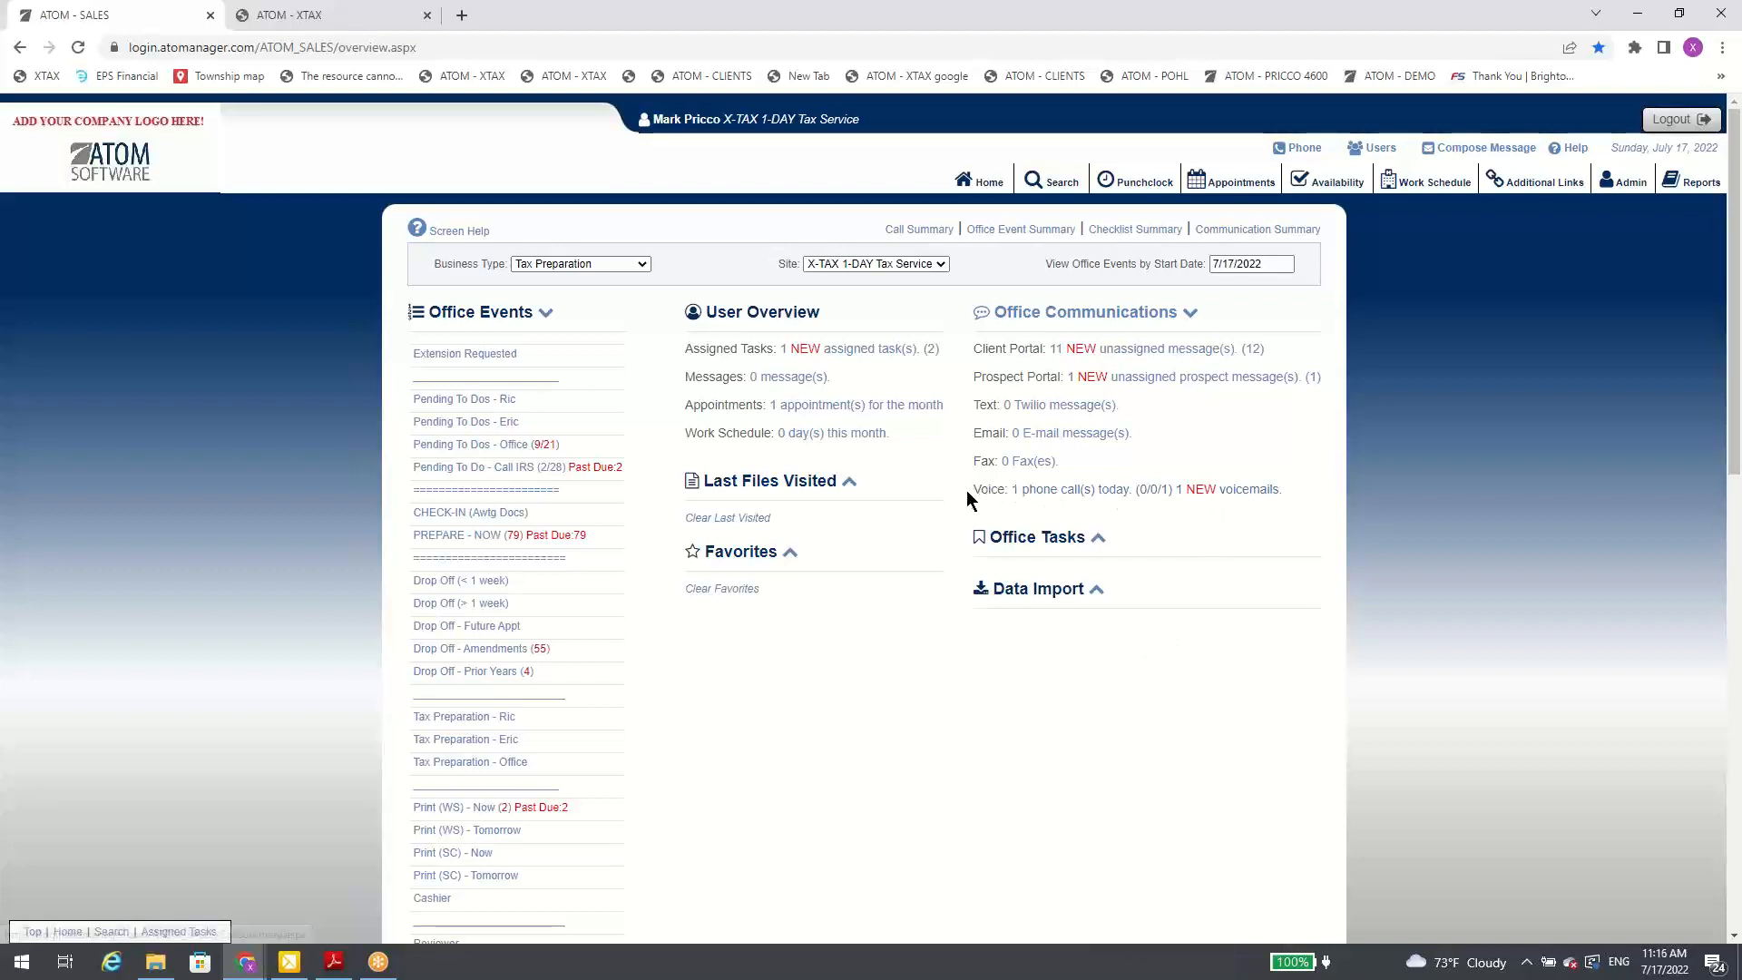
click(1222, 490)
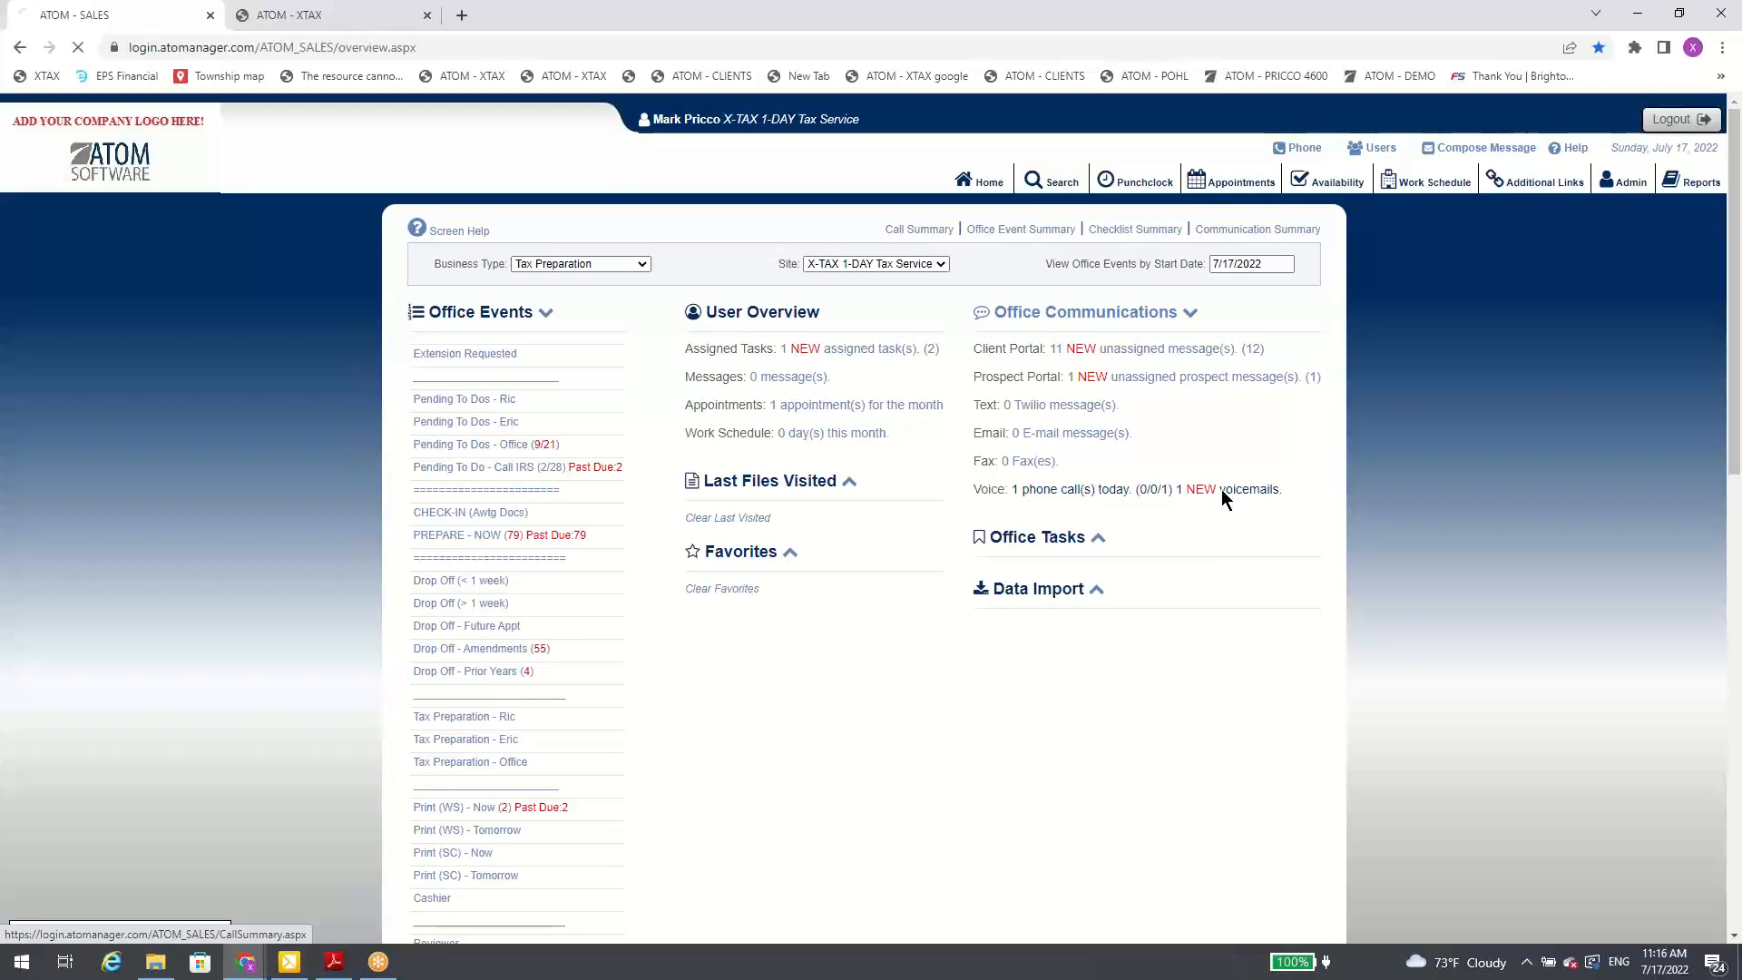
scroll(532, 363, down, 3)
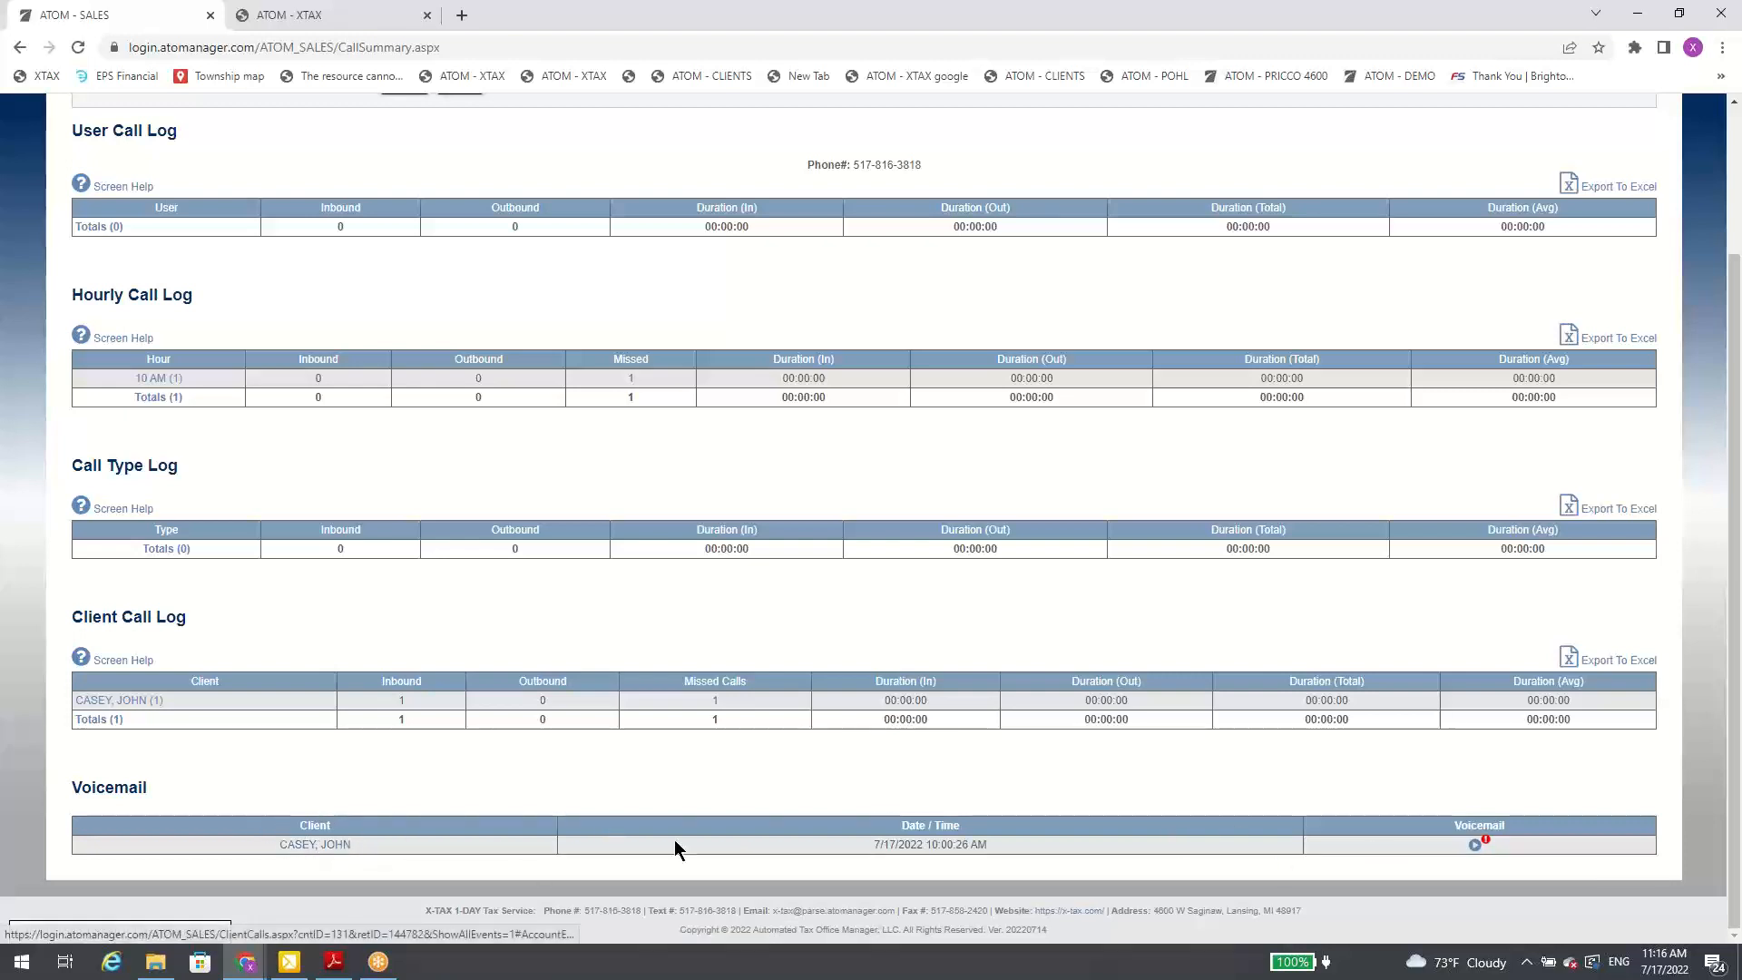
click(350, 845)
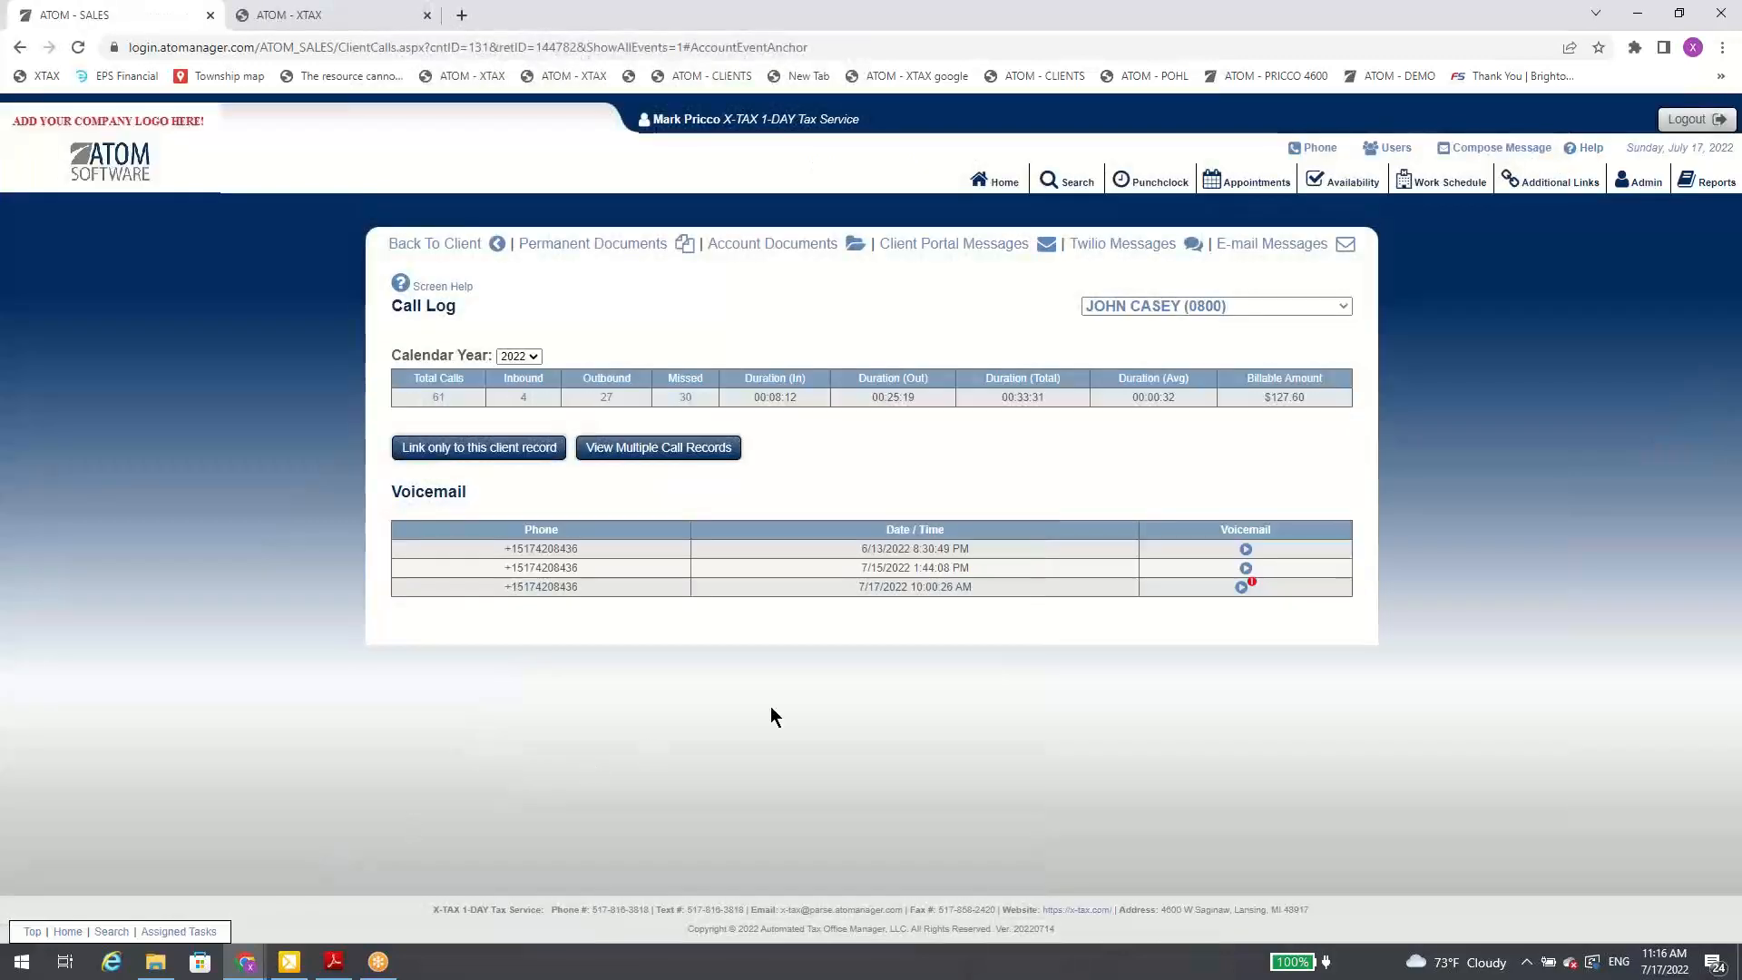
Step: Reopen the call log from the client's record, play the 7/17/2022 10:00:26 AM voicemail, and return to the home overview
click(438, 245)
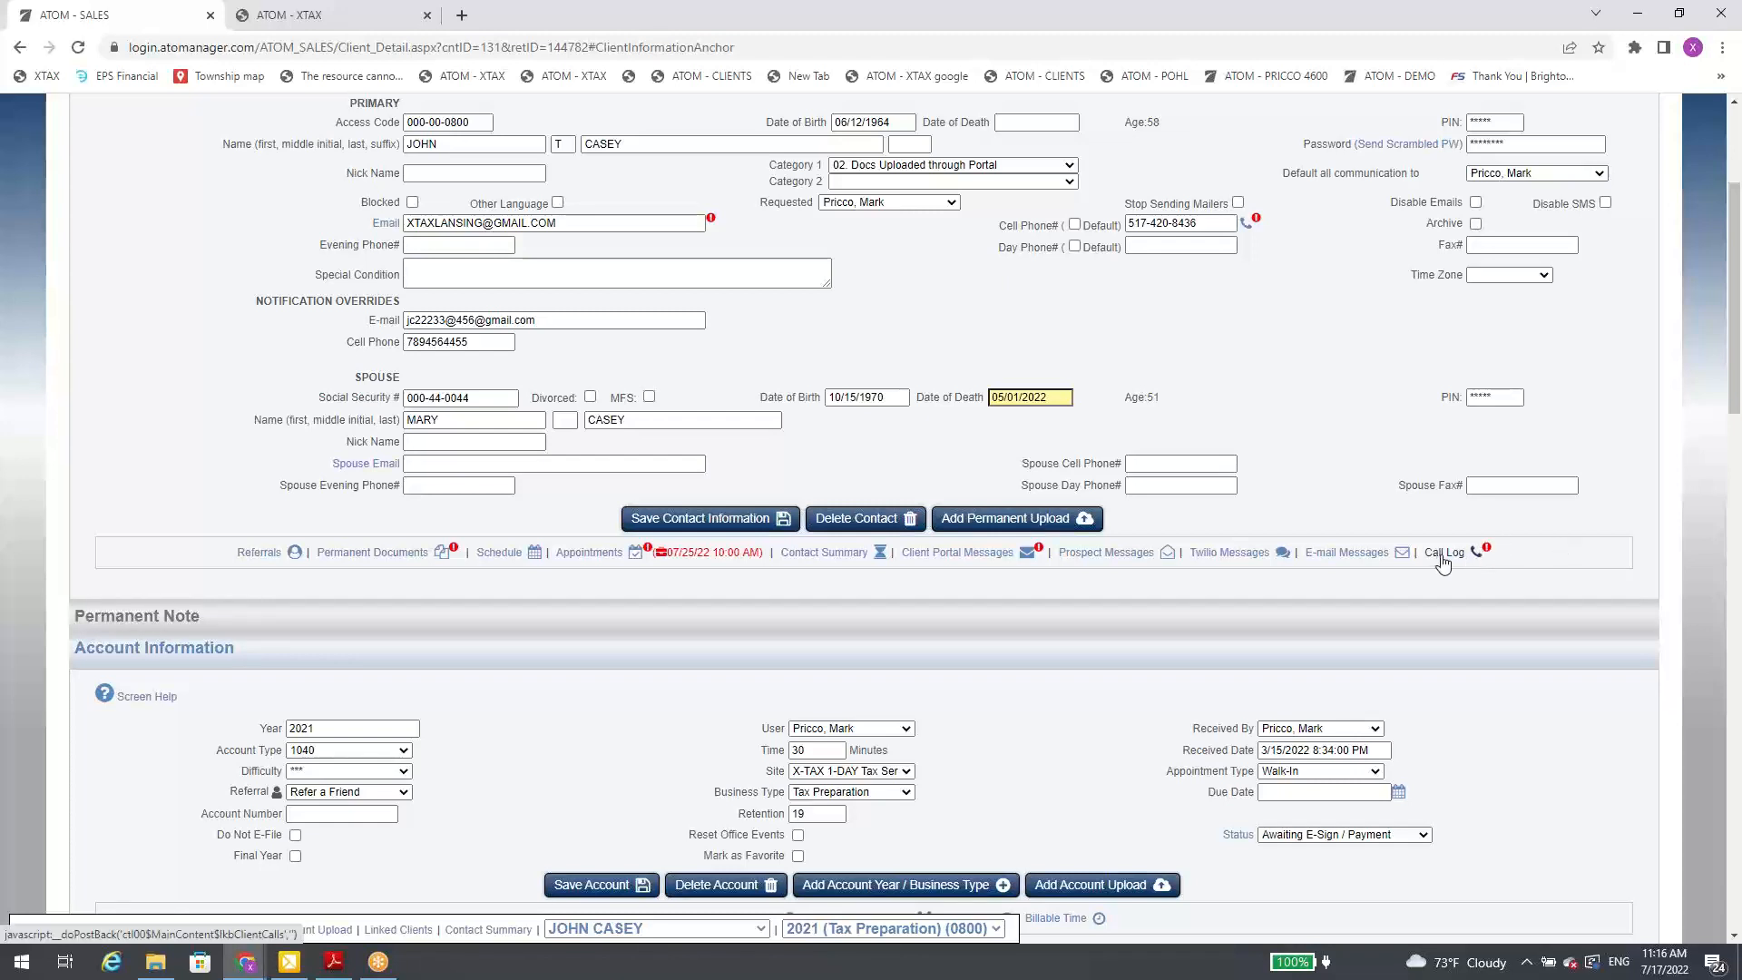
click(1442, 558)
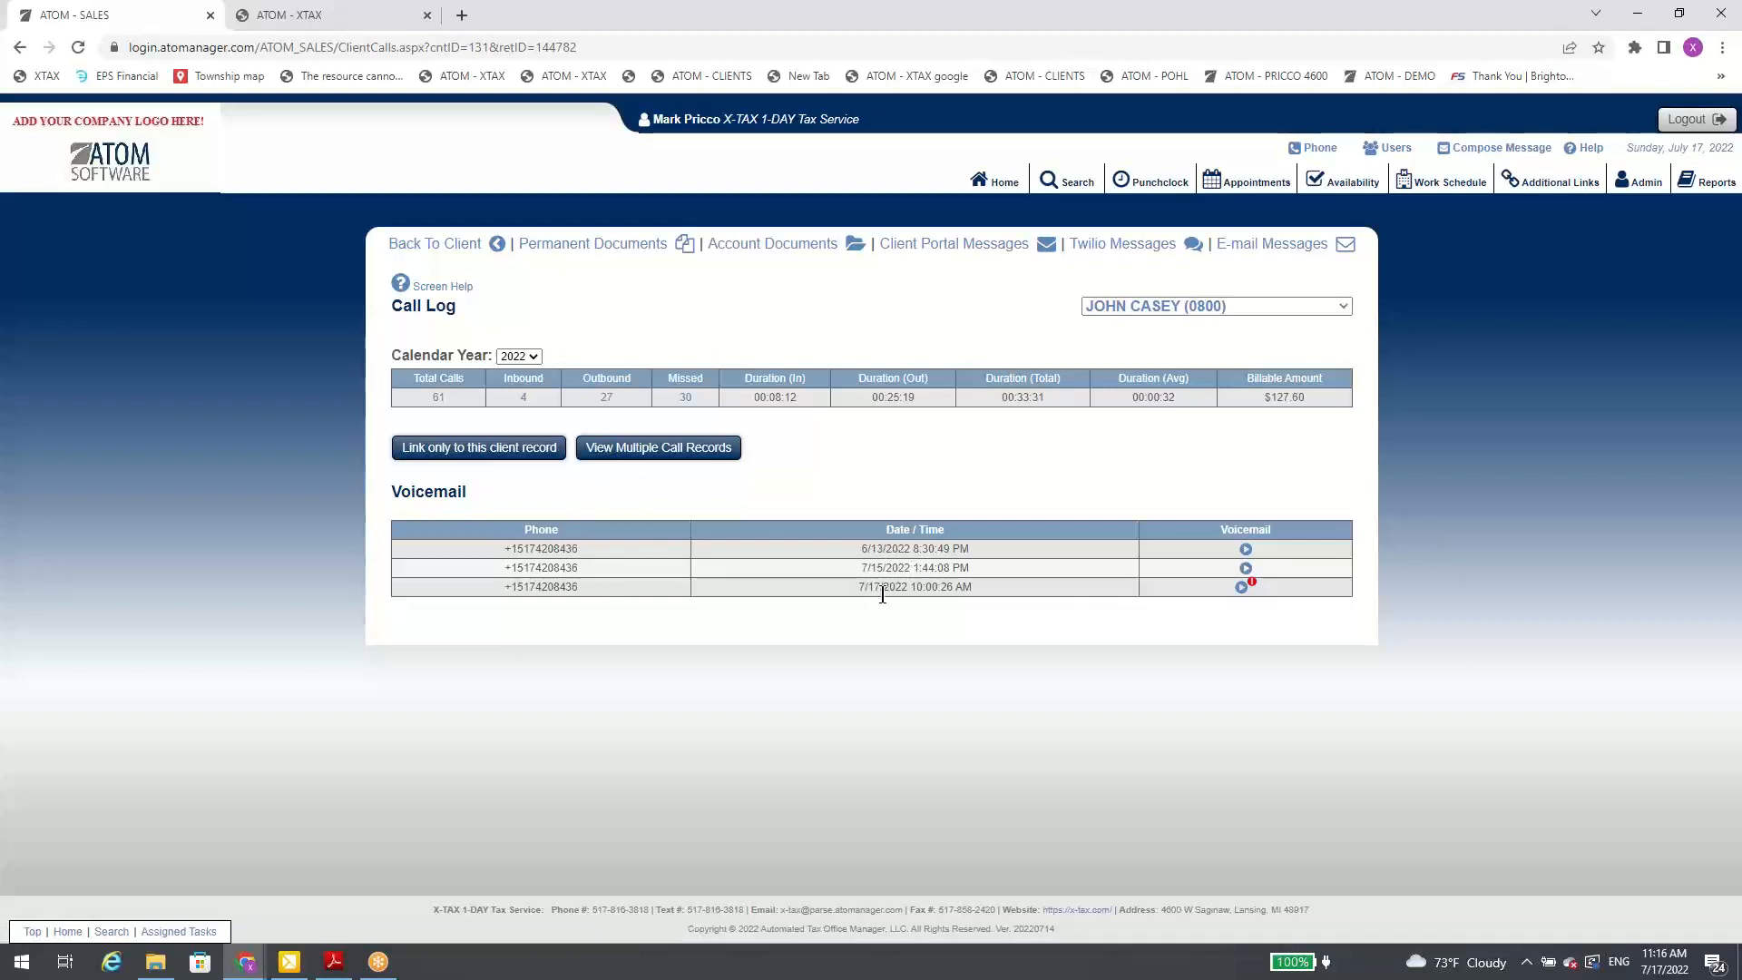
click(1243, 589)
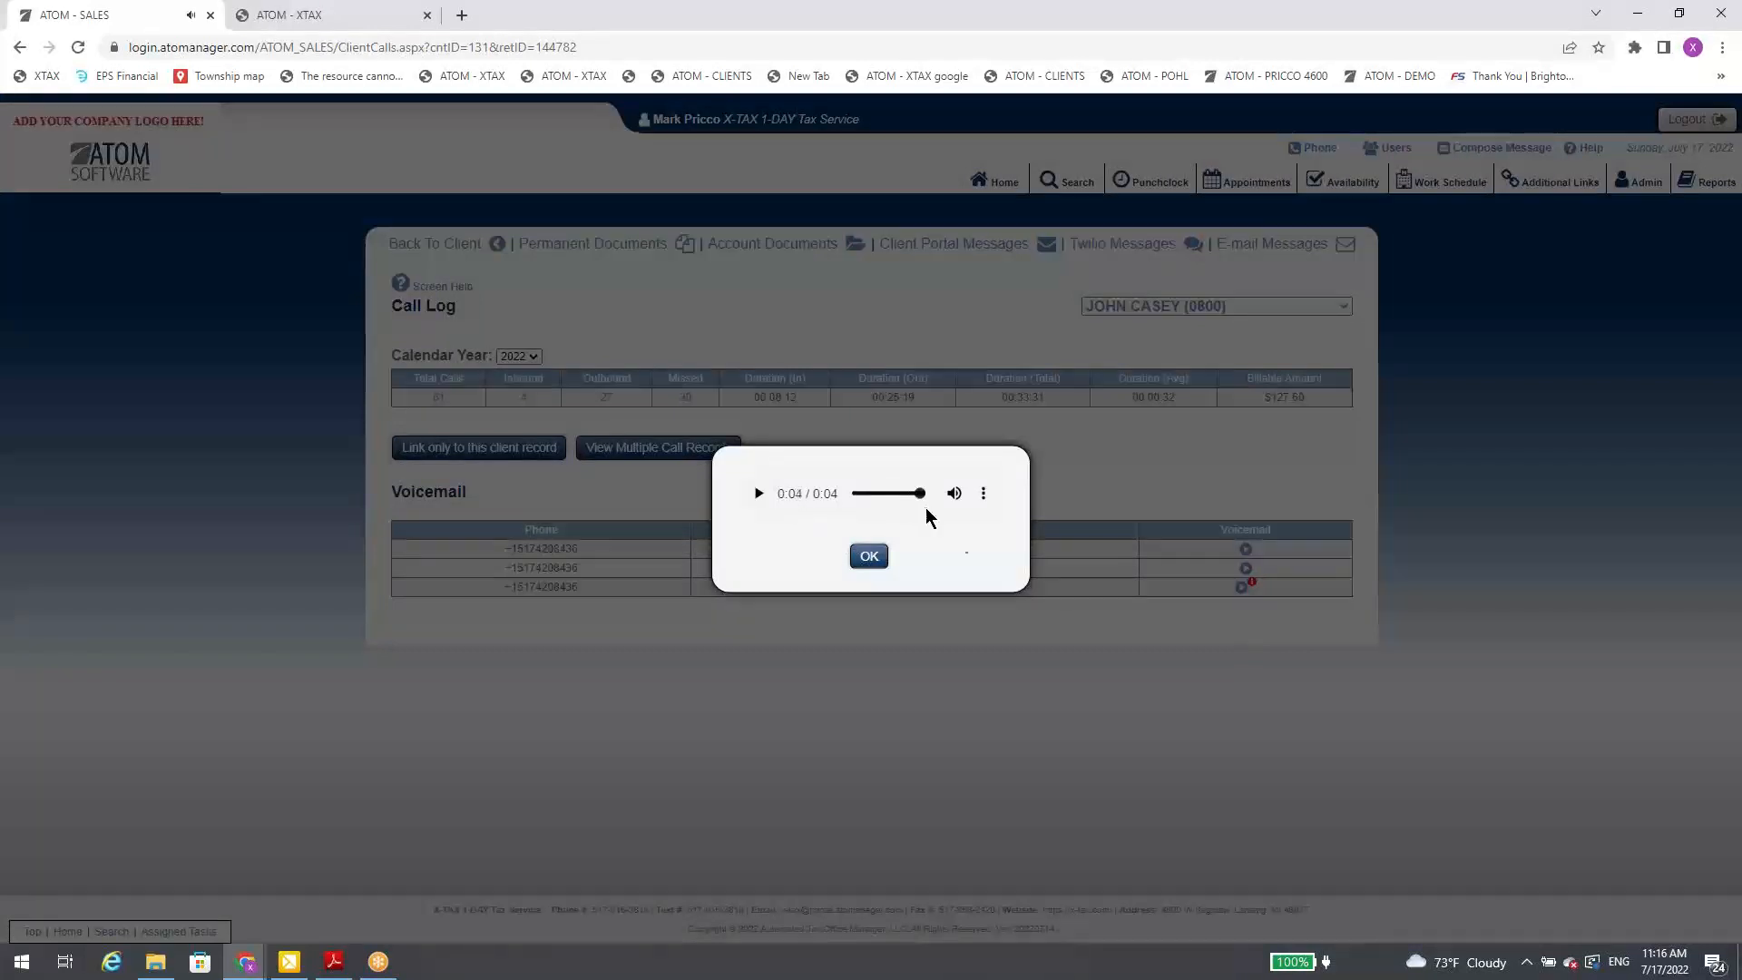
click(867, 556)
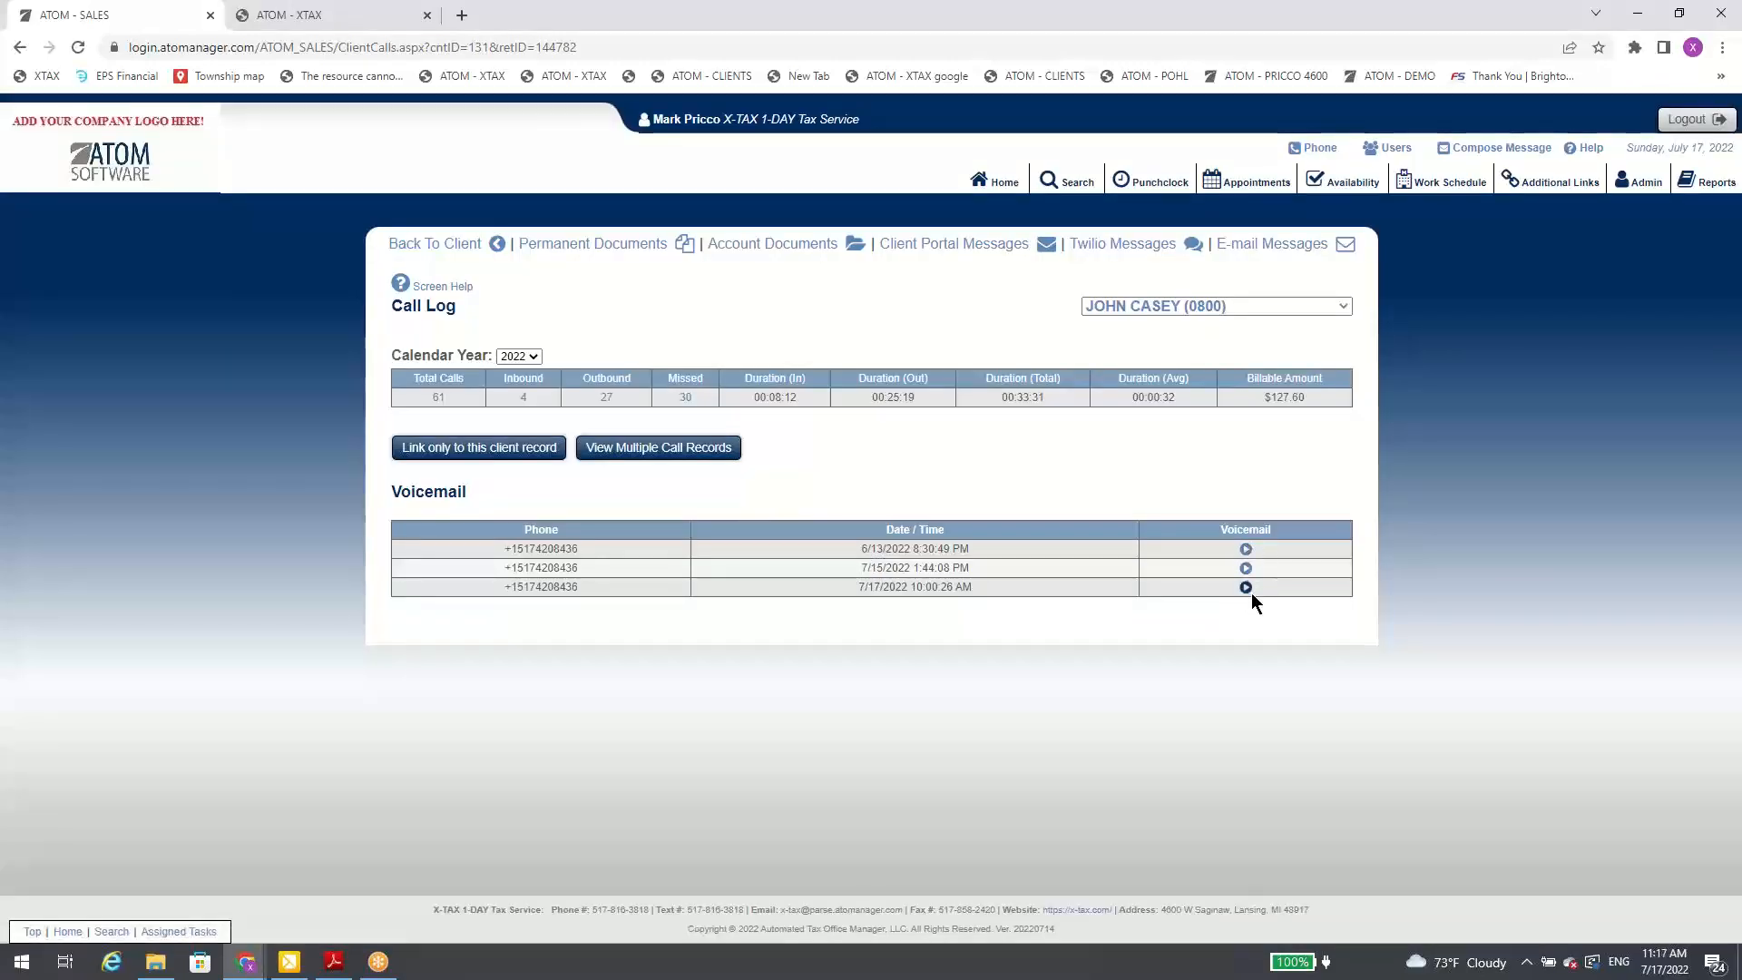
click(994, 188)
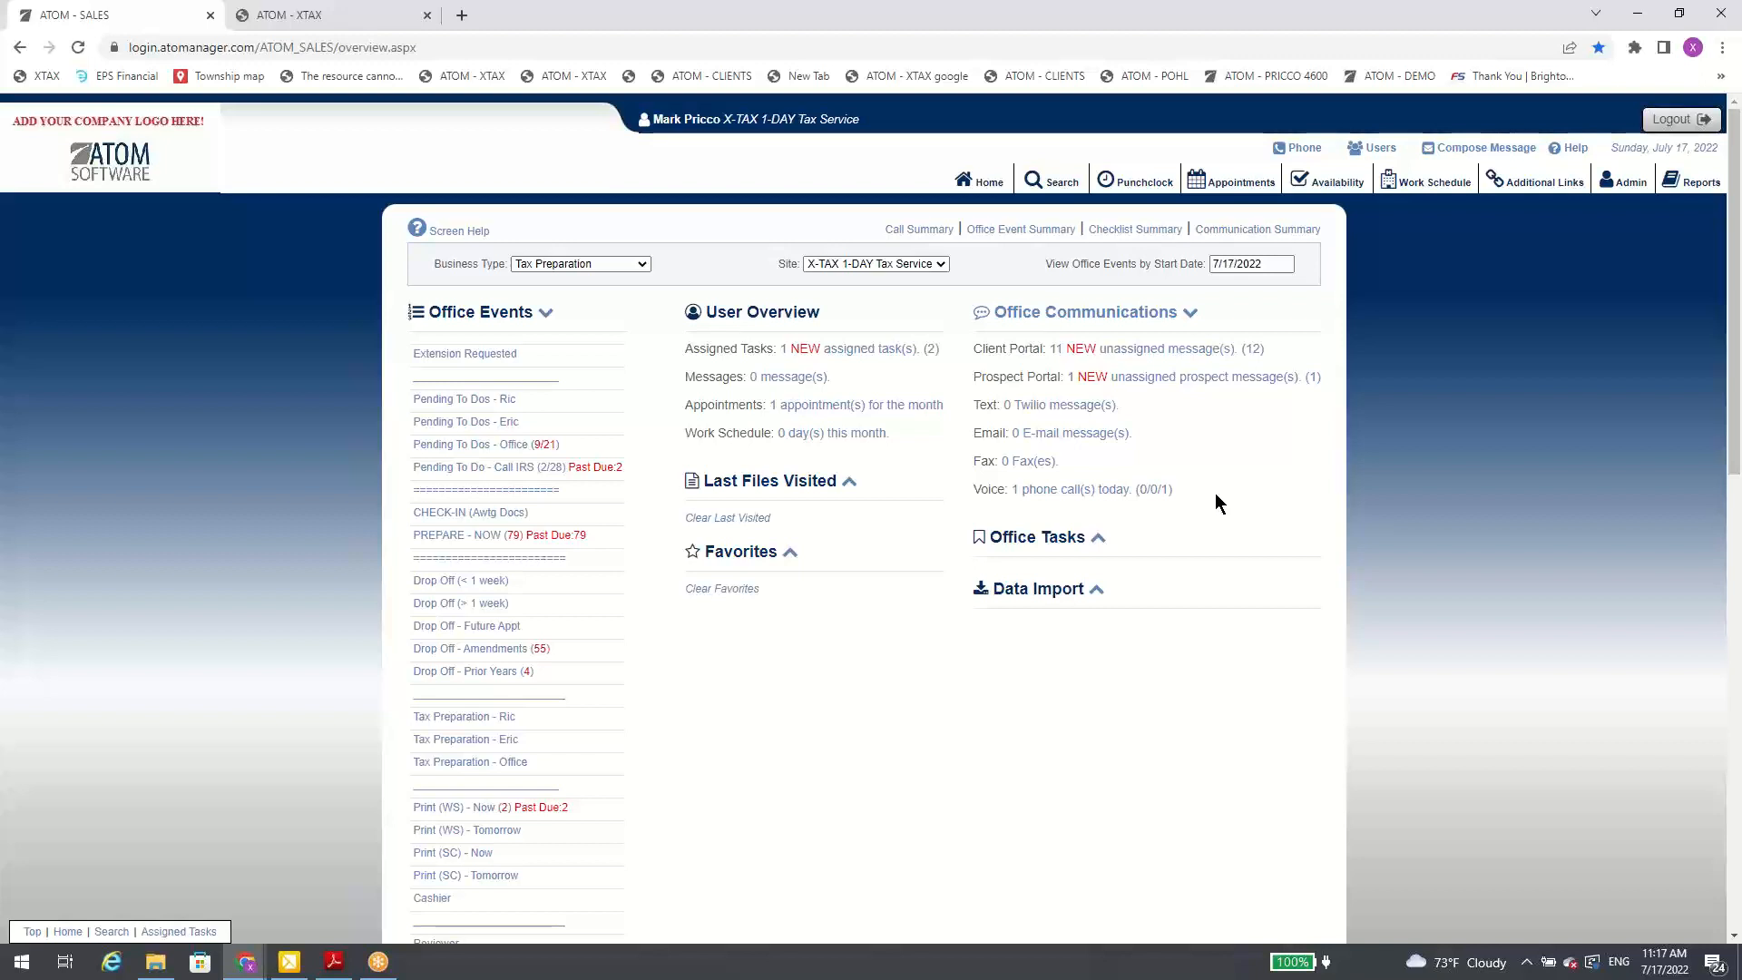
Step: Read the voice feature setup notes, including Call Queue SMS Notification, in the ATOM Software Updates PDF in Adobe Reader
drag(1741, 153, 895, 313)
click(1100, 303)
scroll(440, 415, down, 8)
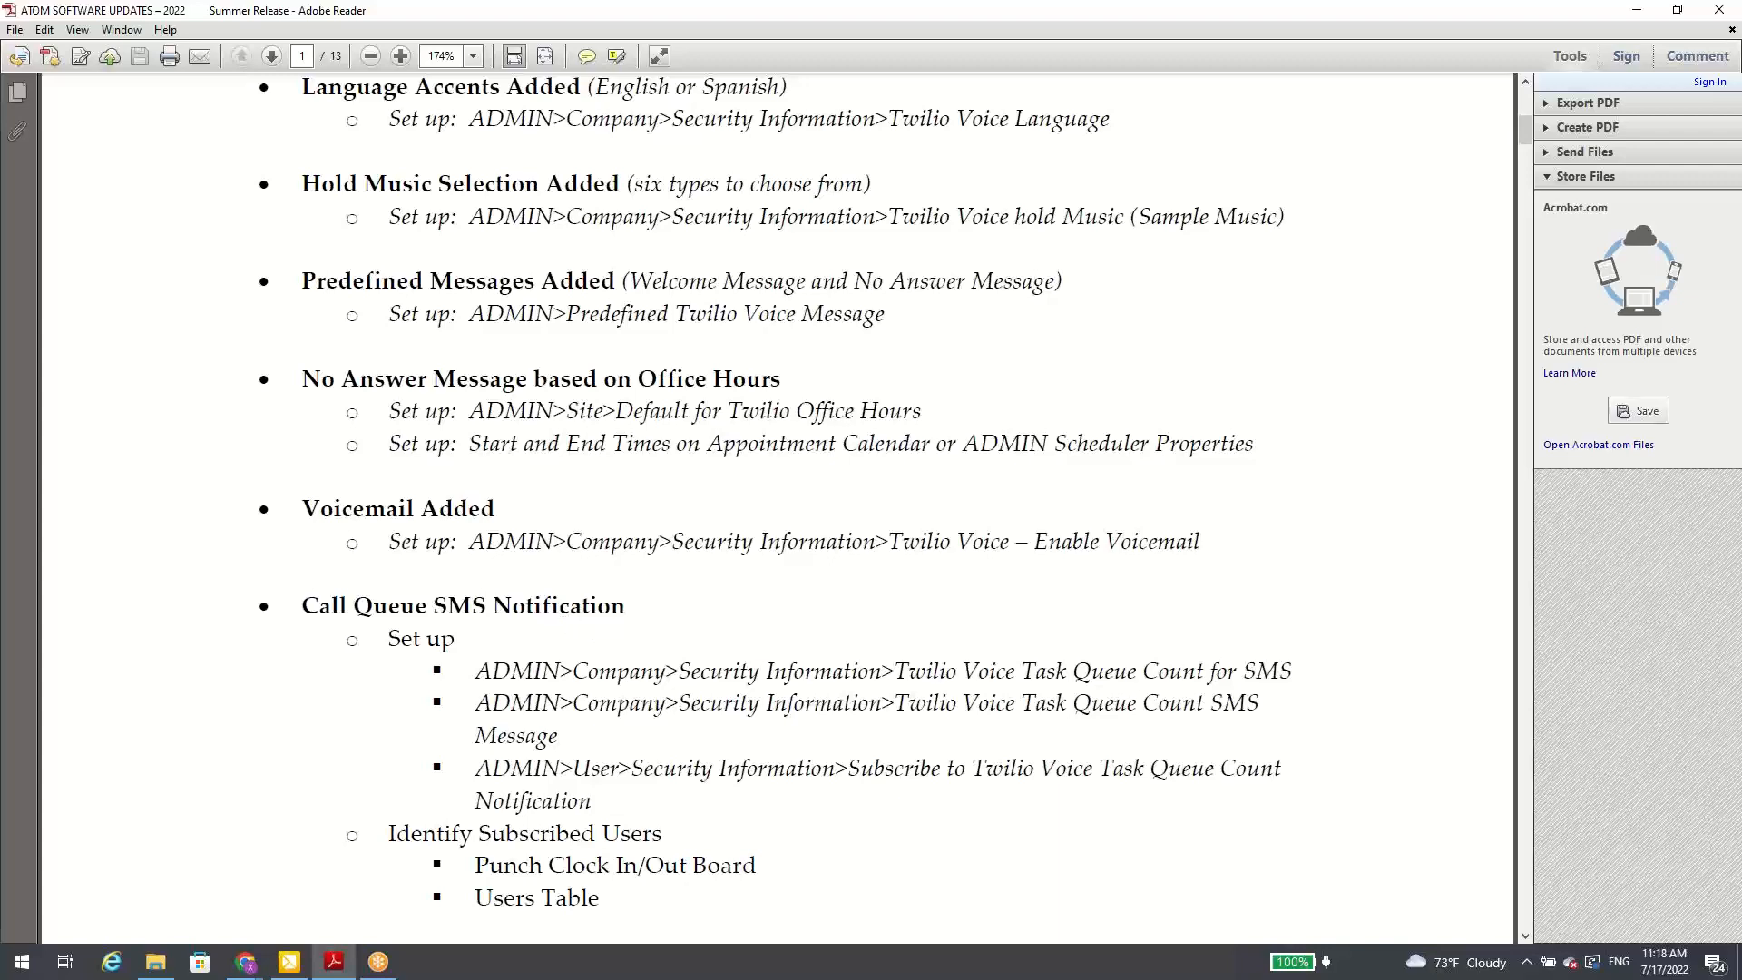
click(1637, 10)
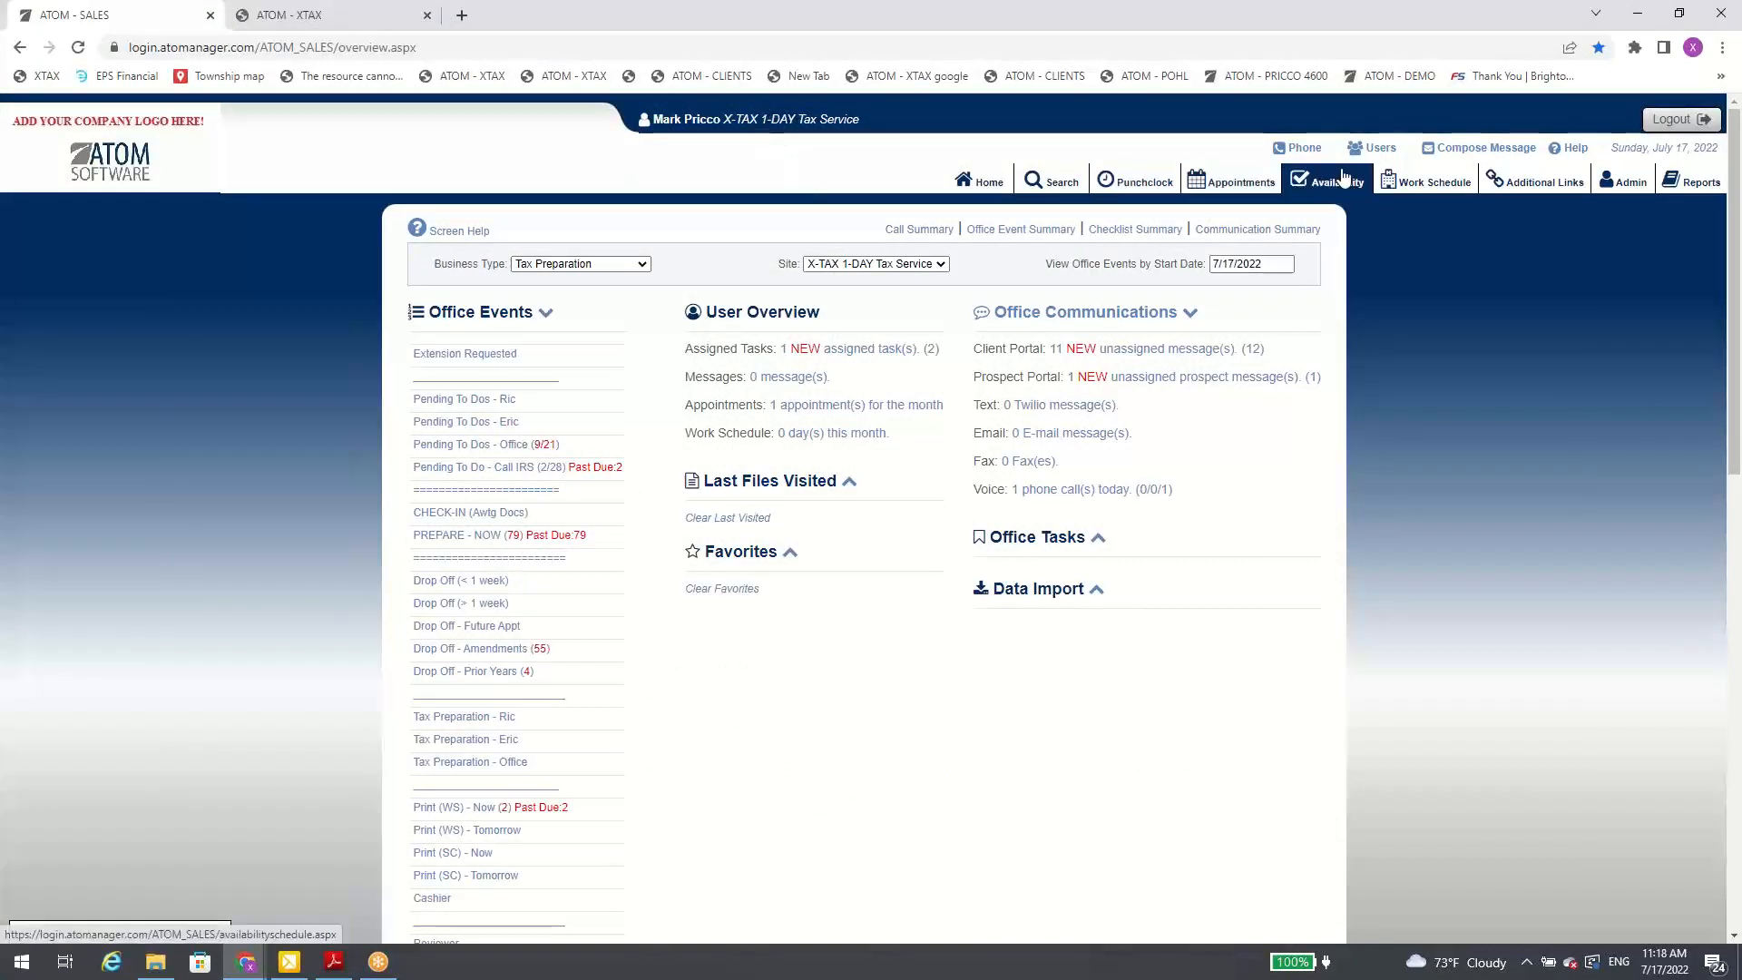
Step: Check who is subscribed to the Voice Queue Count Notification on the In/Out Board and in the Users table
click(1142, 184)
click(826, 336)
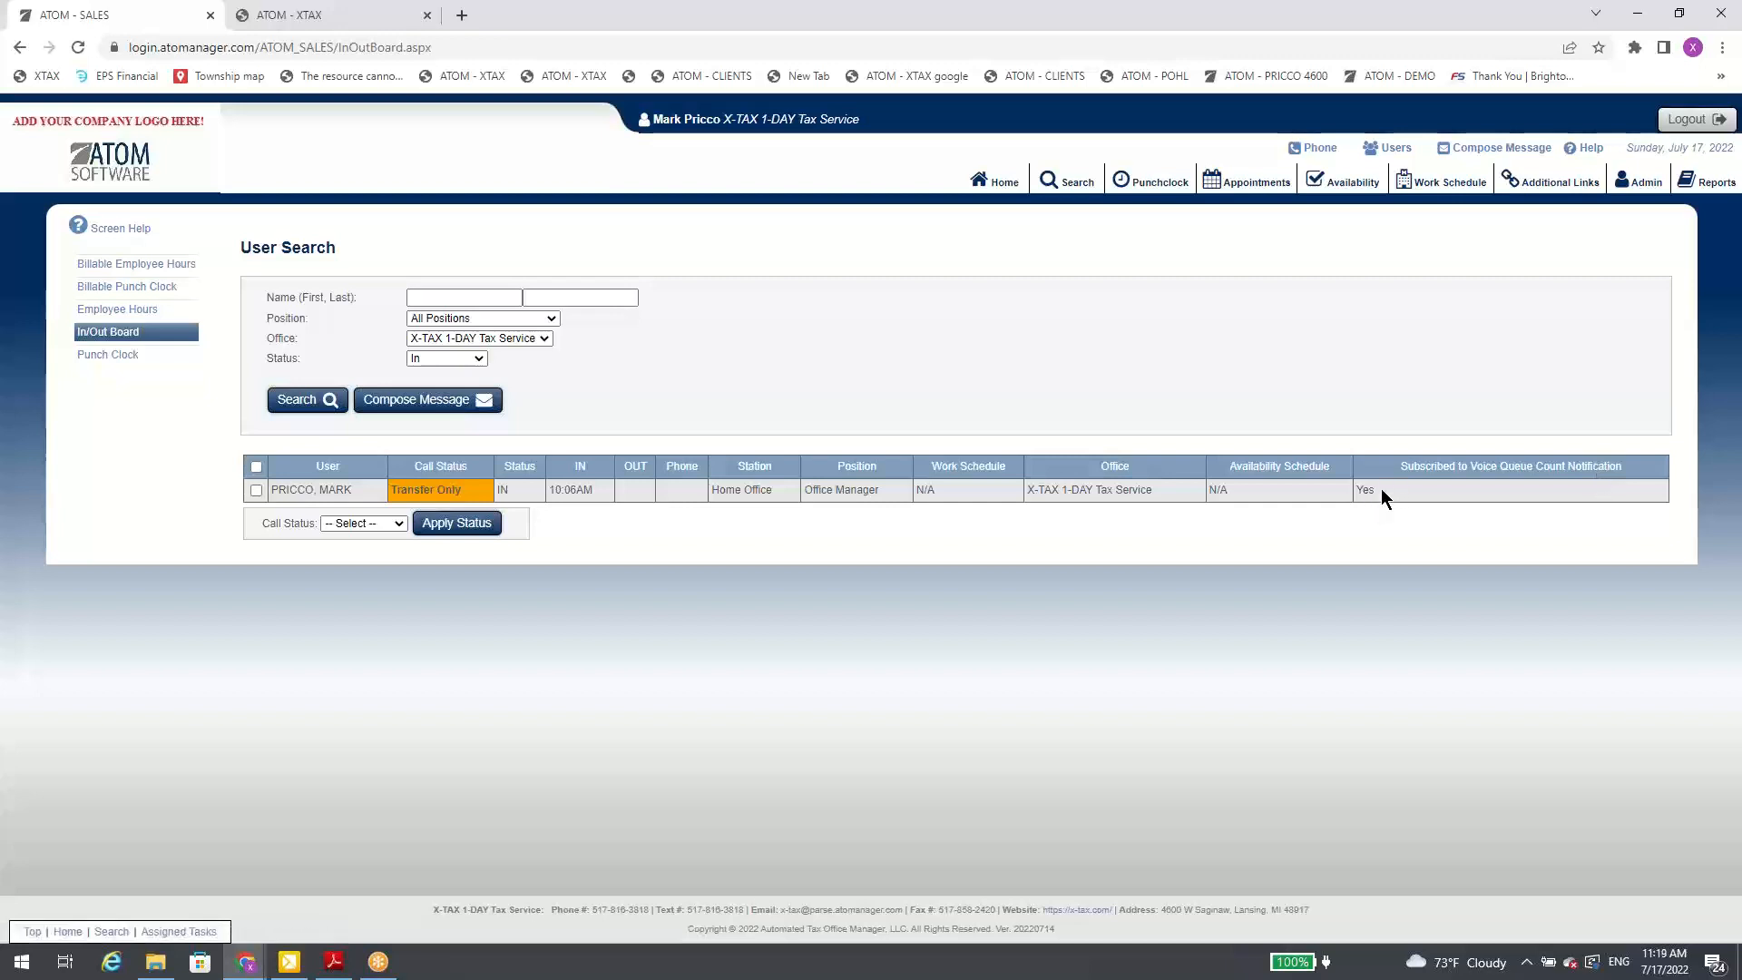
click(1394, 151)
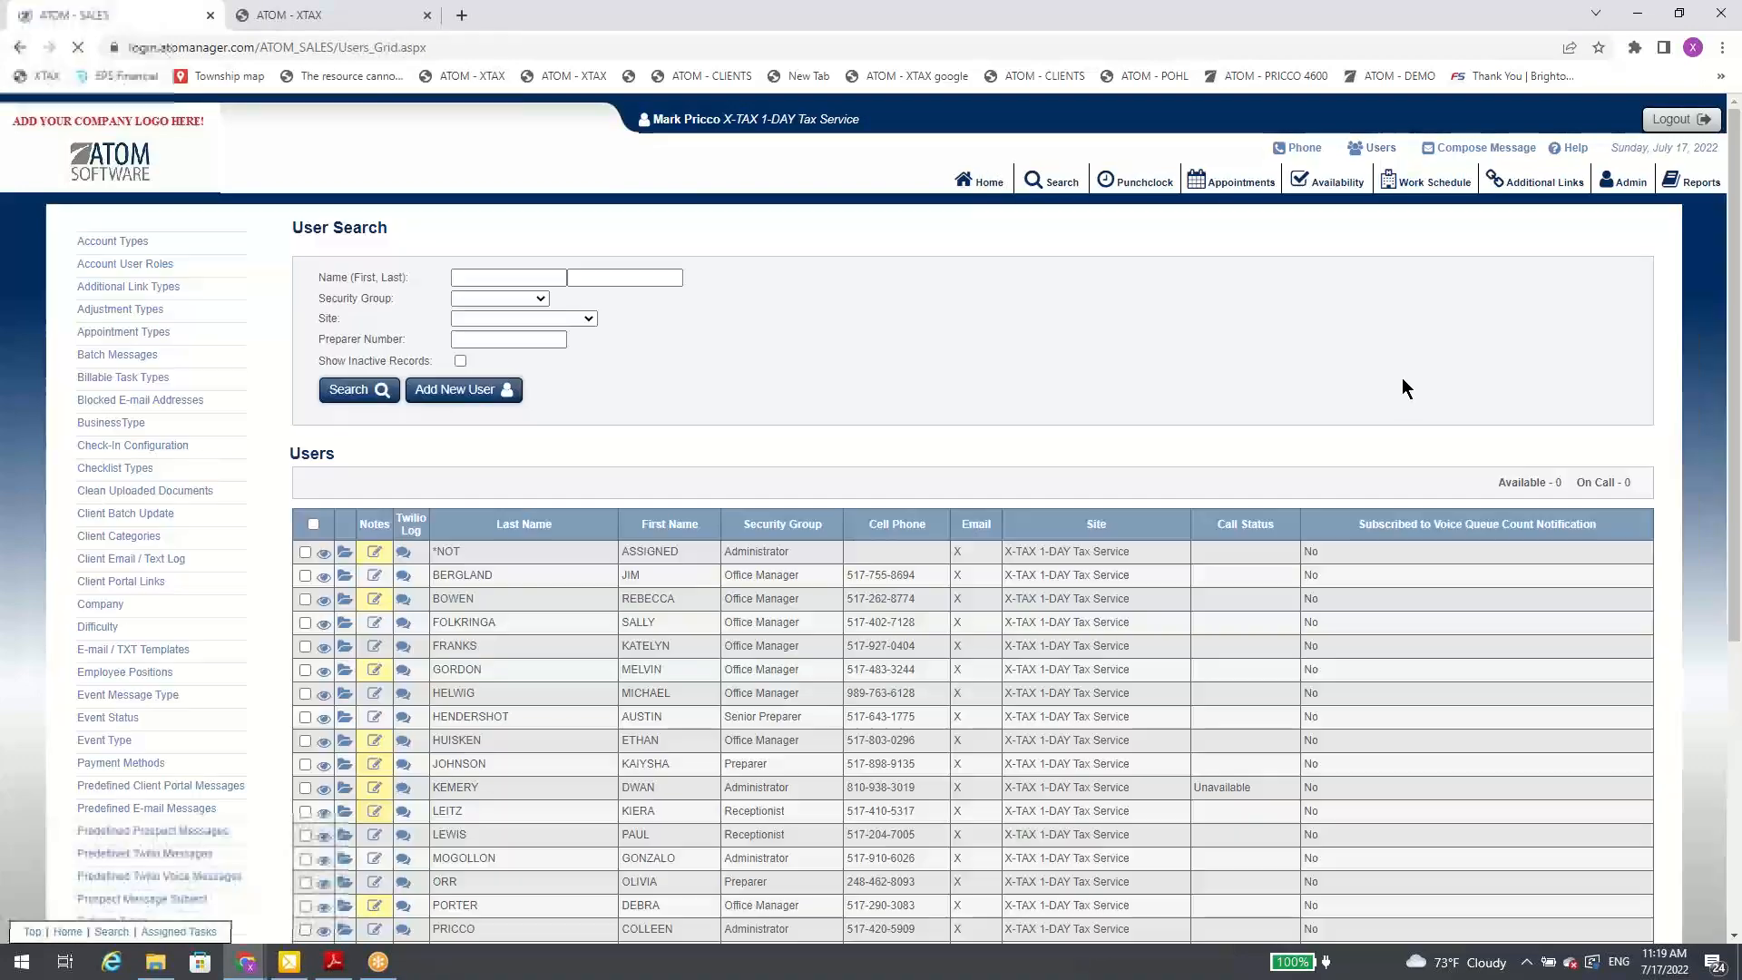
scroll(1388, 537, down, 1)
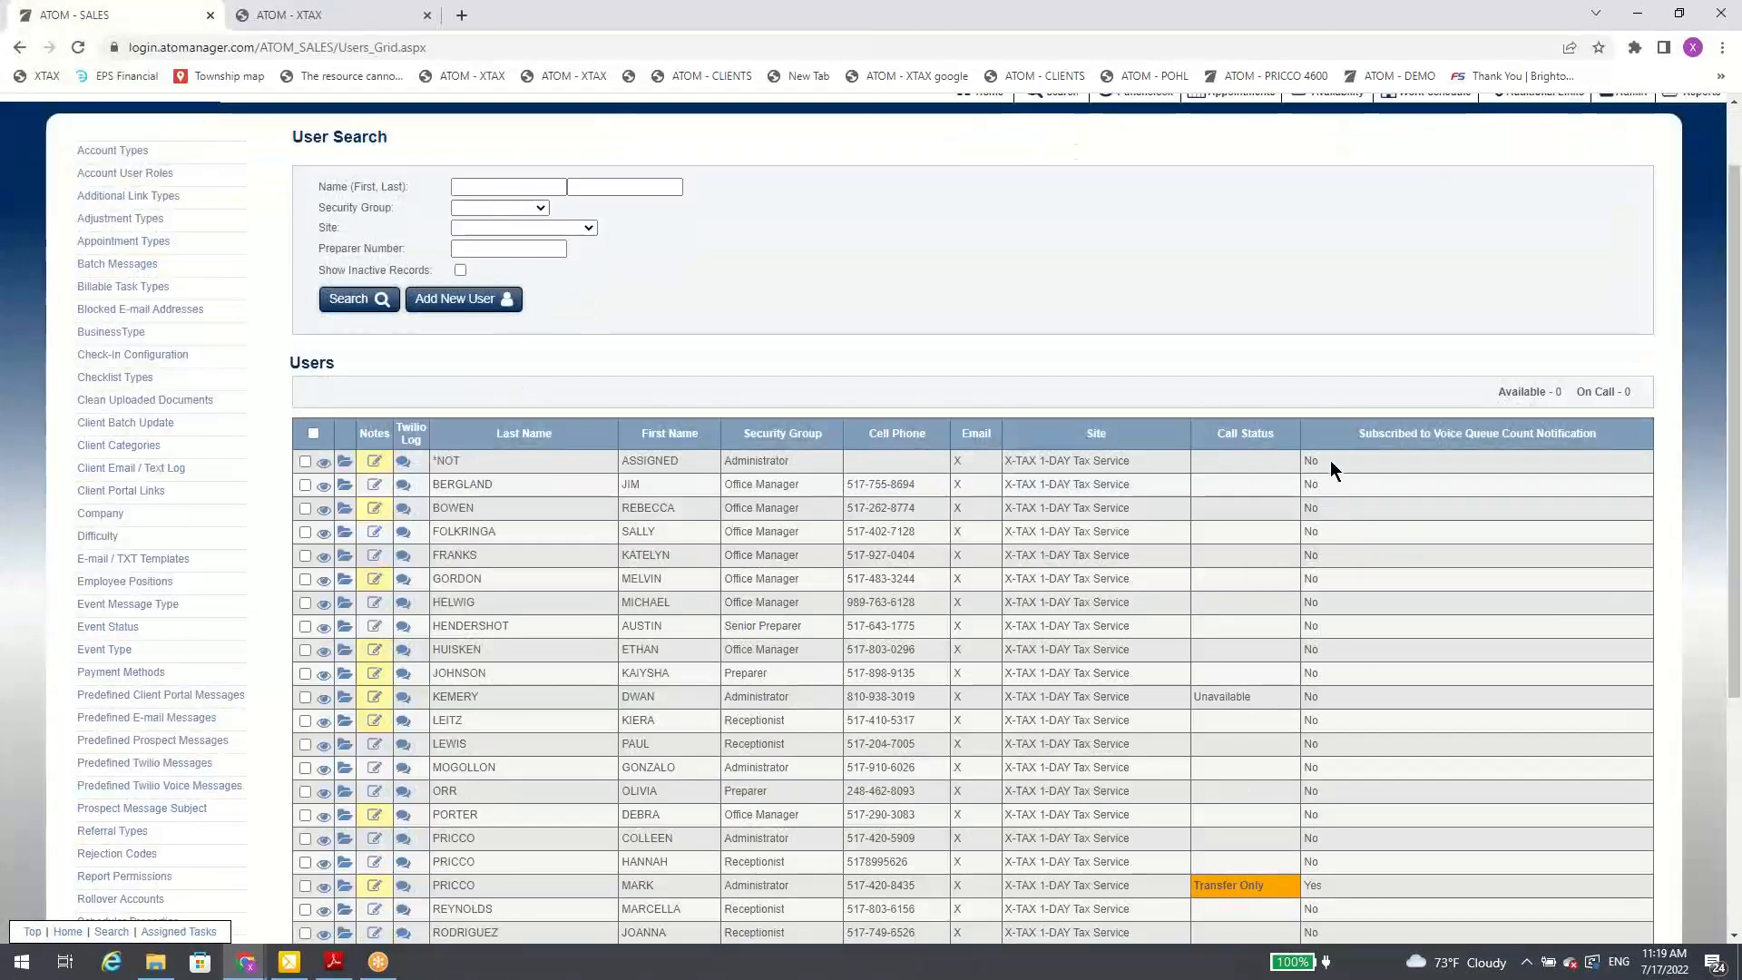
scroll(1312, 518, down, 4)
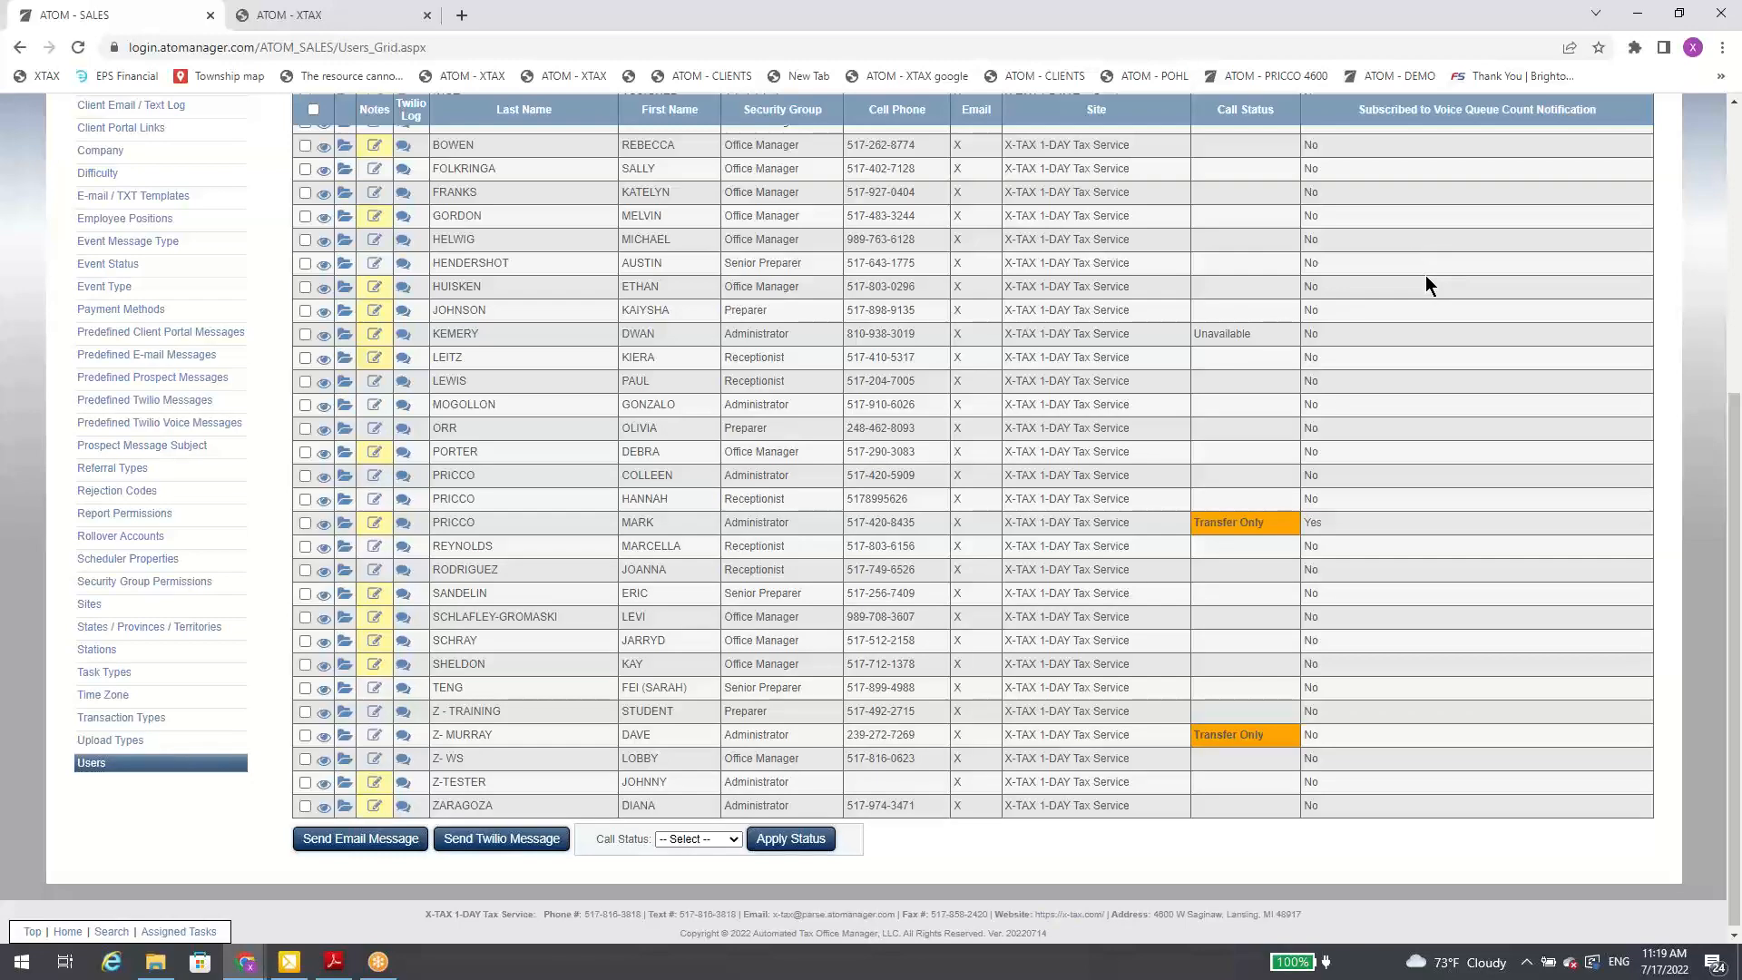
scroll(1259, 357, up, 5)
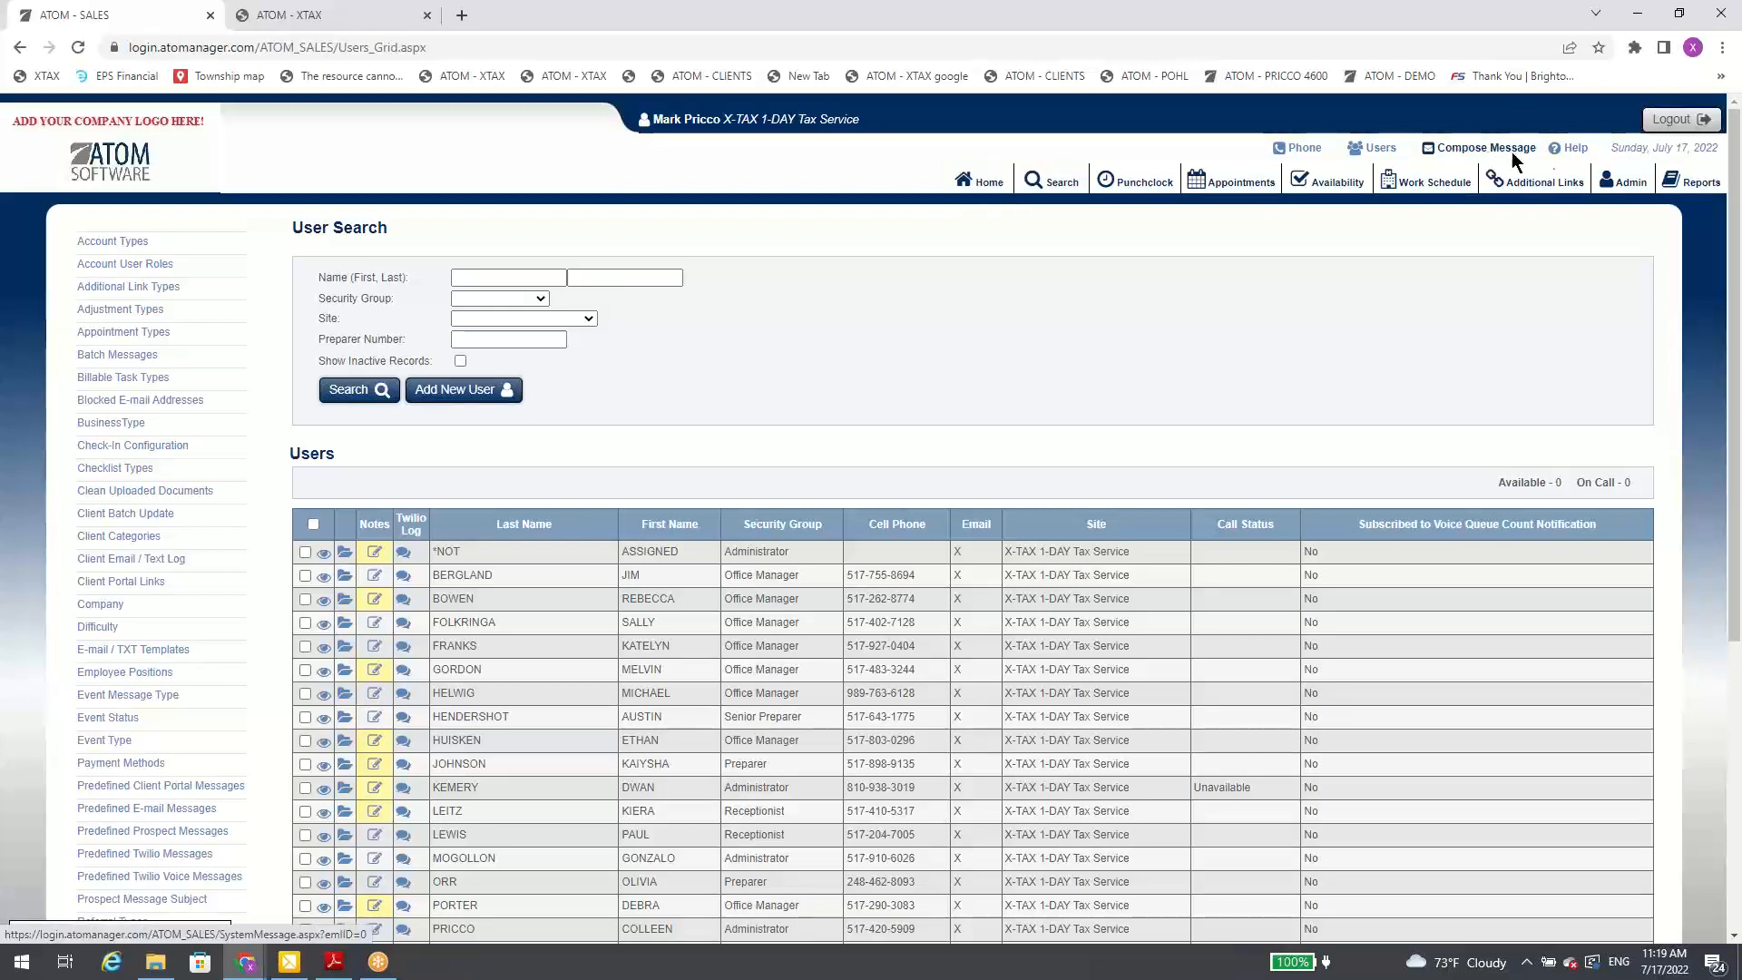
Step: Look at the topics in the Help Menu and return to the home overview
click(1561, 156)
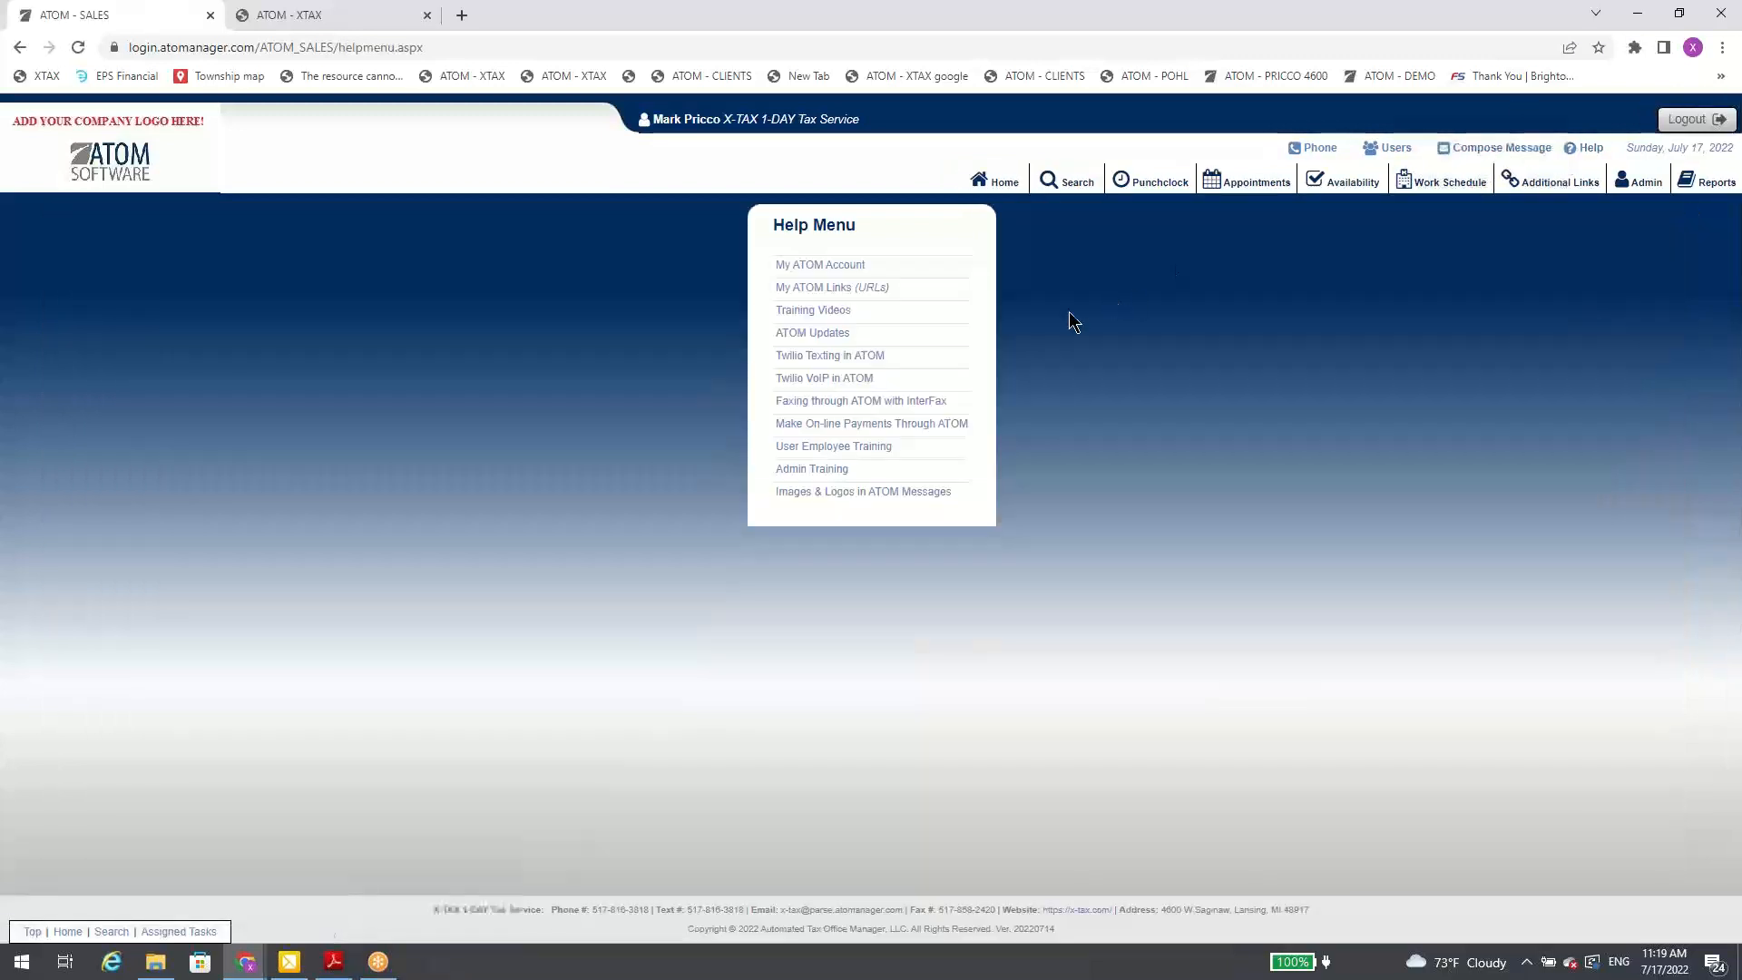
click(1005, 186)
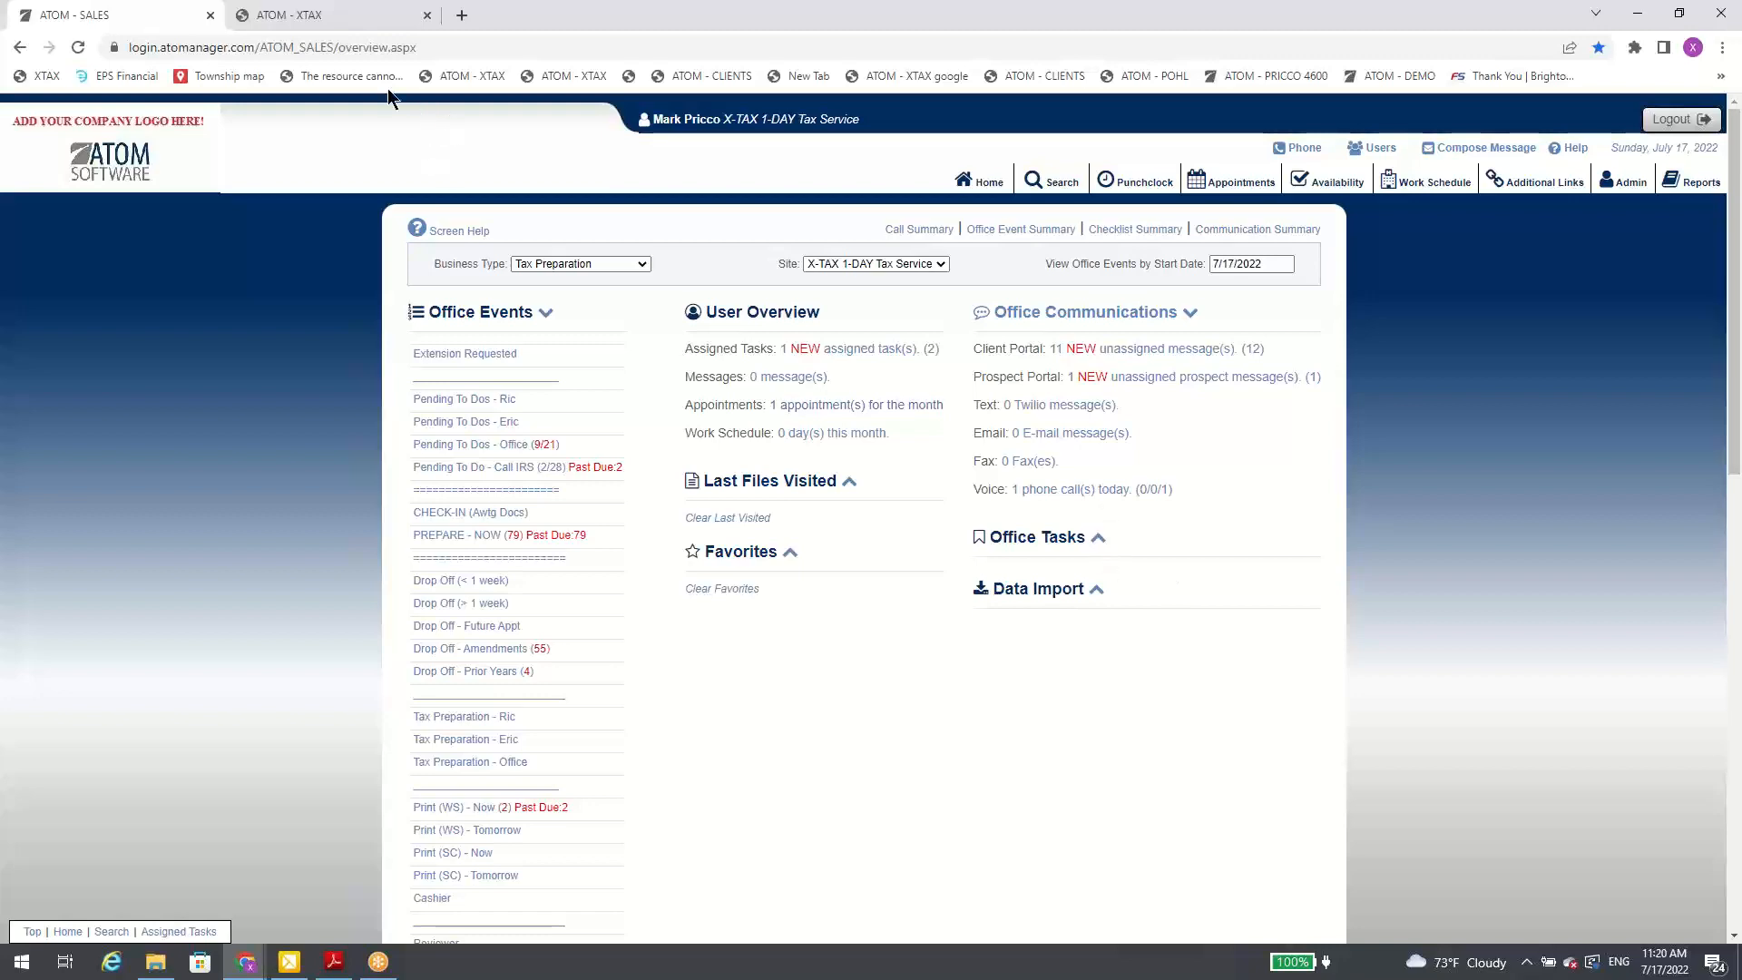
Step: Switch to the X-TAX client file, open its account uploads and start a fax of Form 8821 (Rev. January 2021).pdf
click(296, 16)
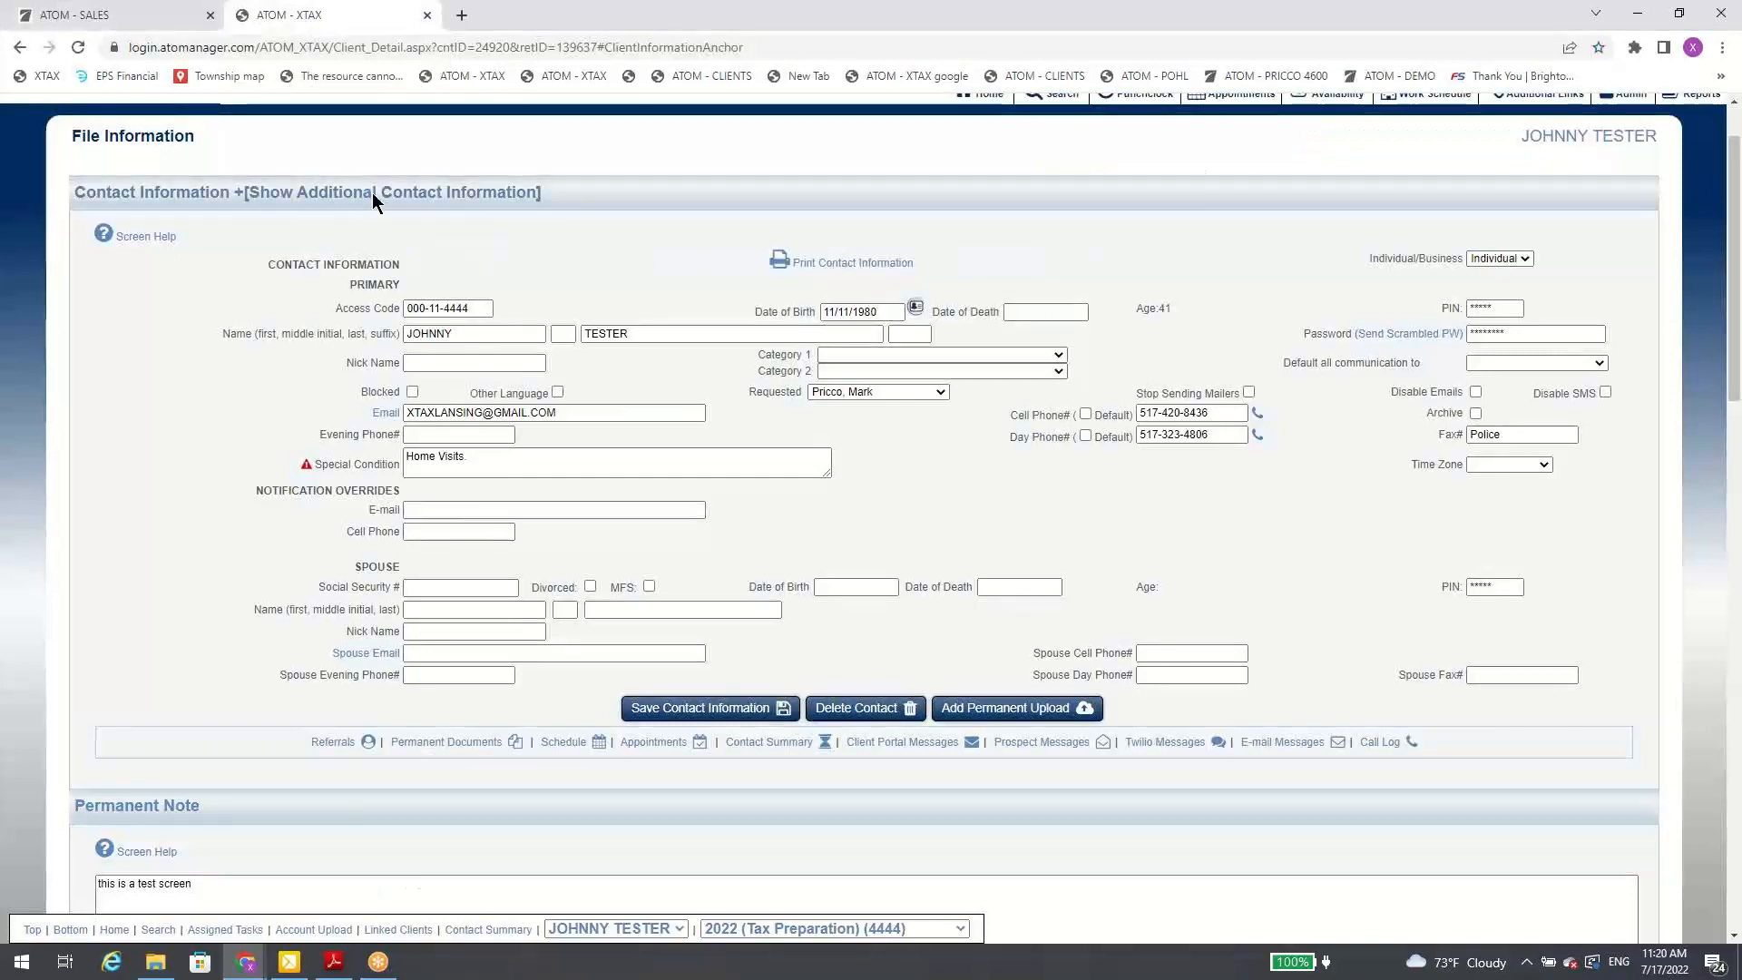
scroll(806, 451, down, 4)
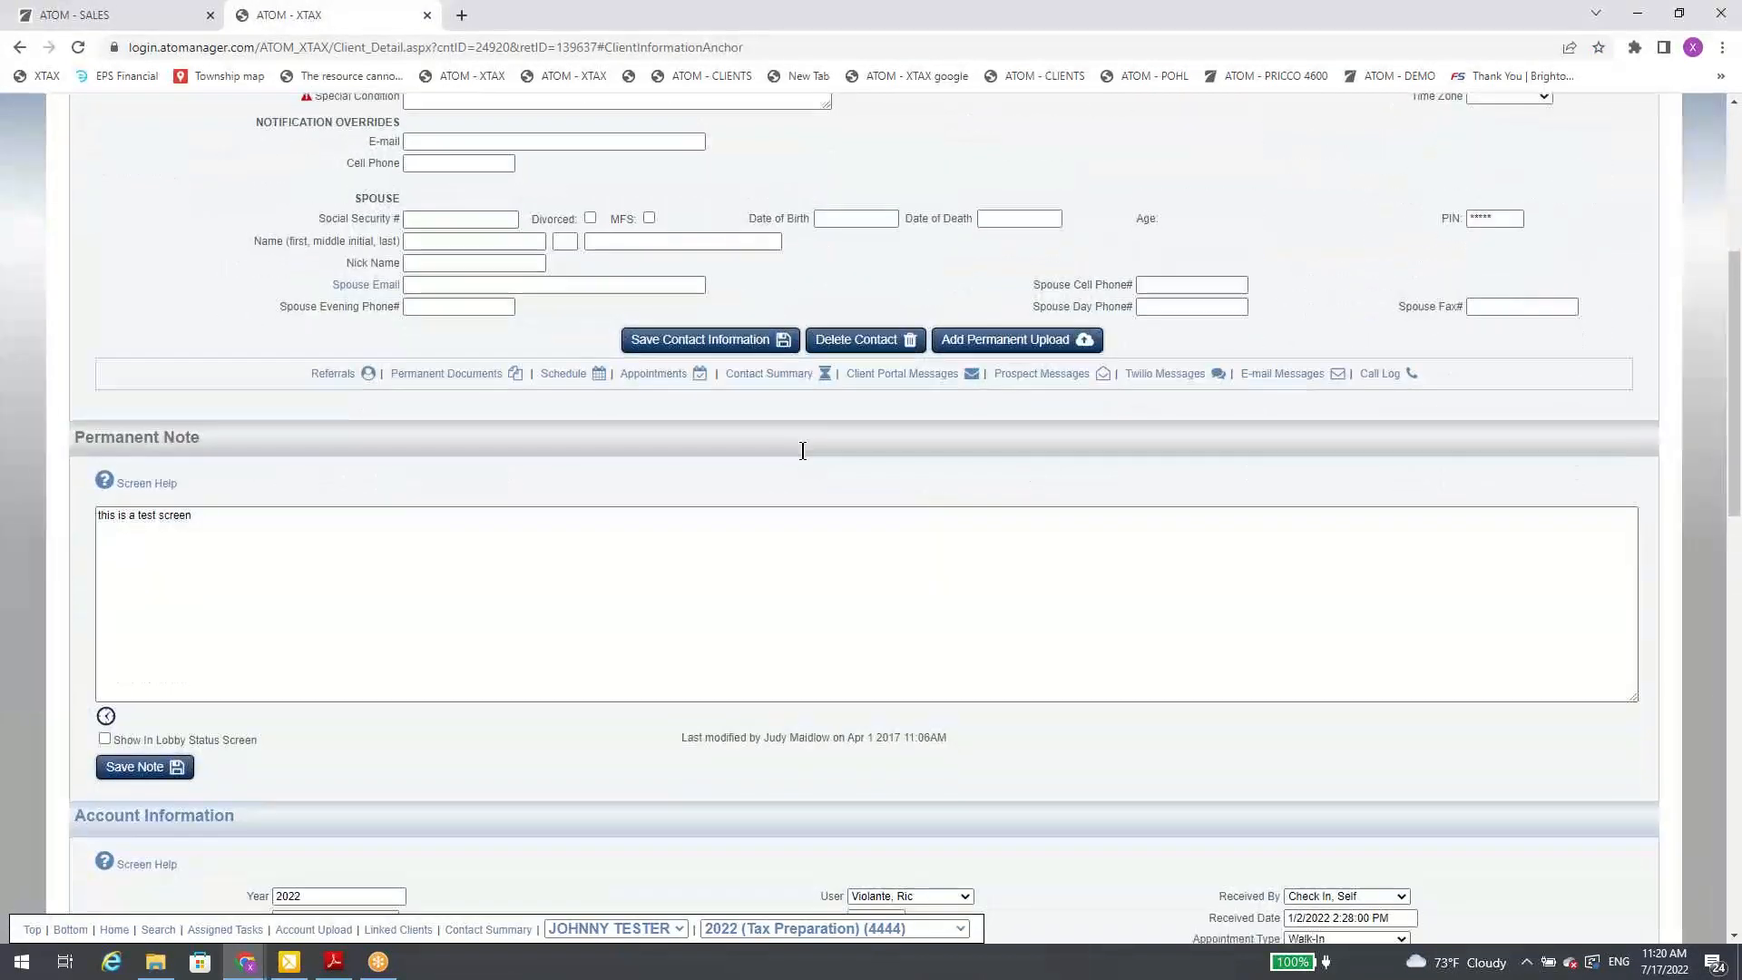
scroll(803, 451, down, 7)
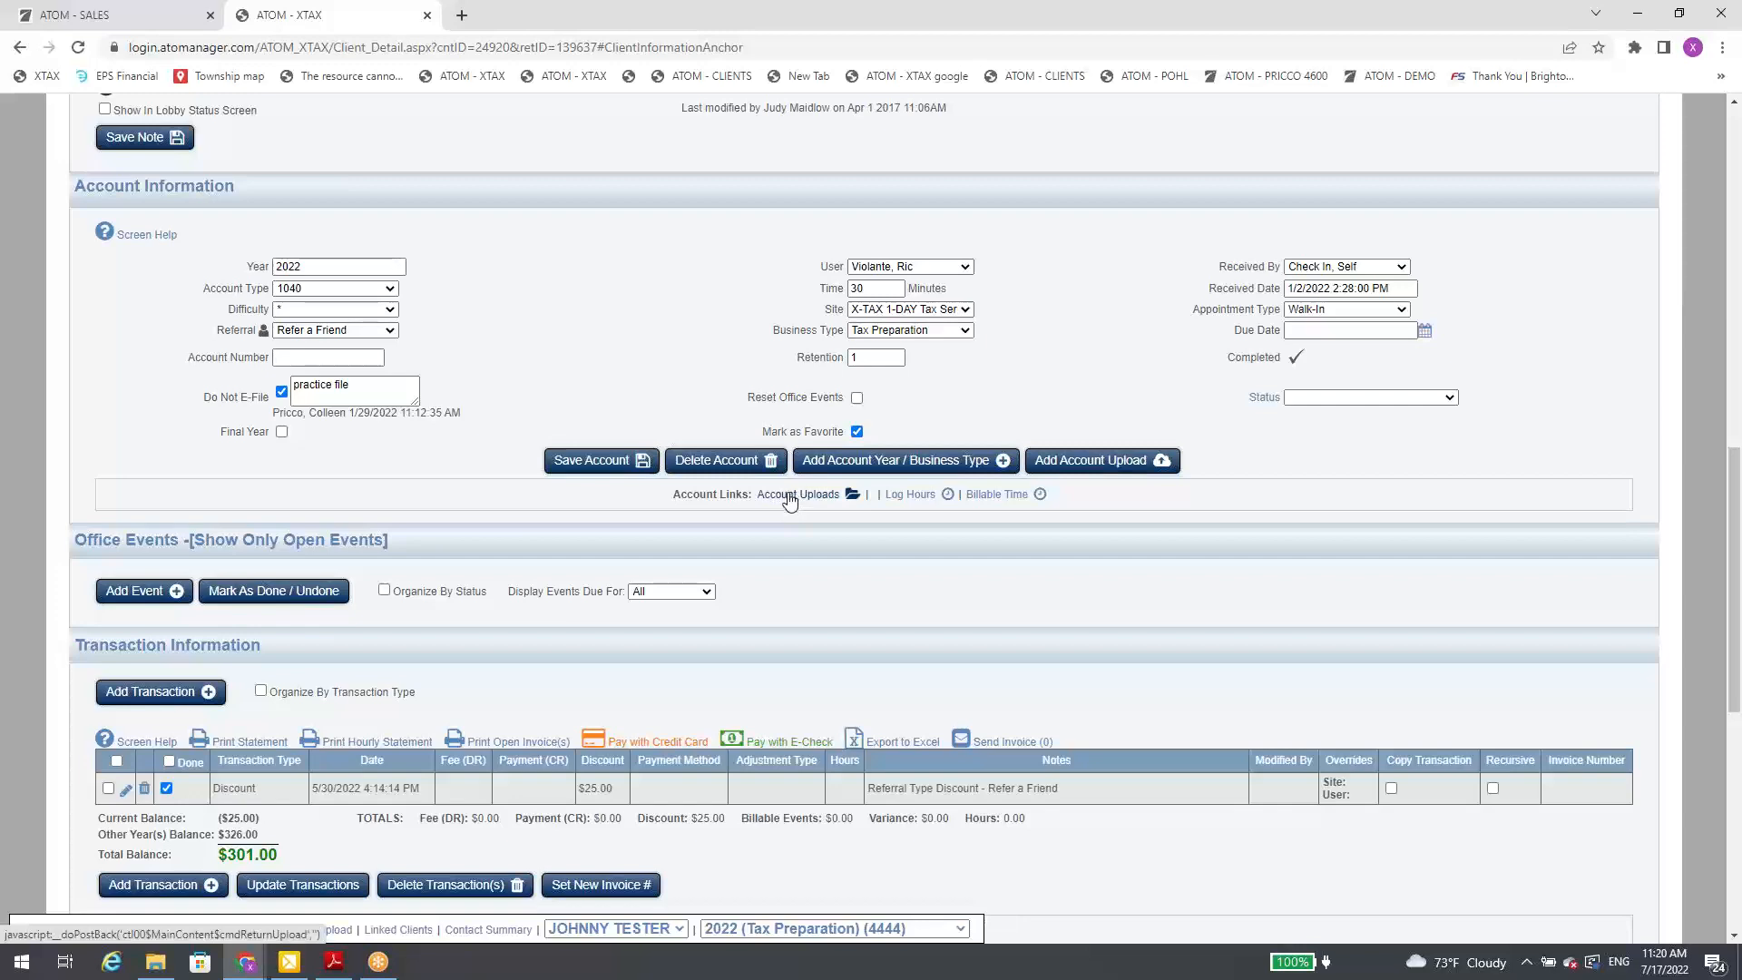
click(789, 496)
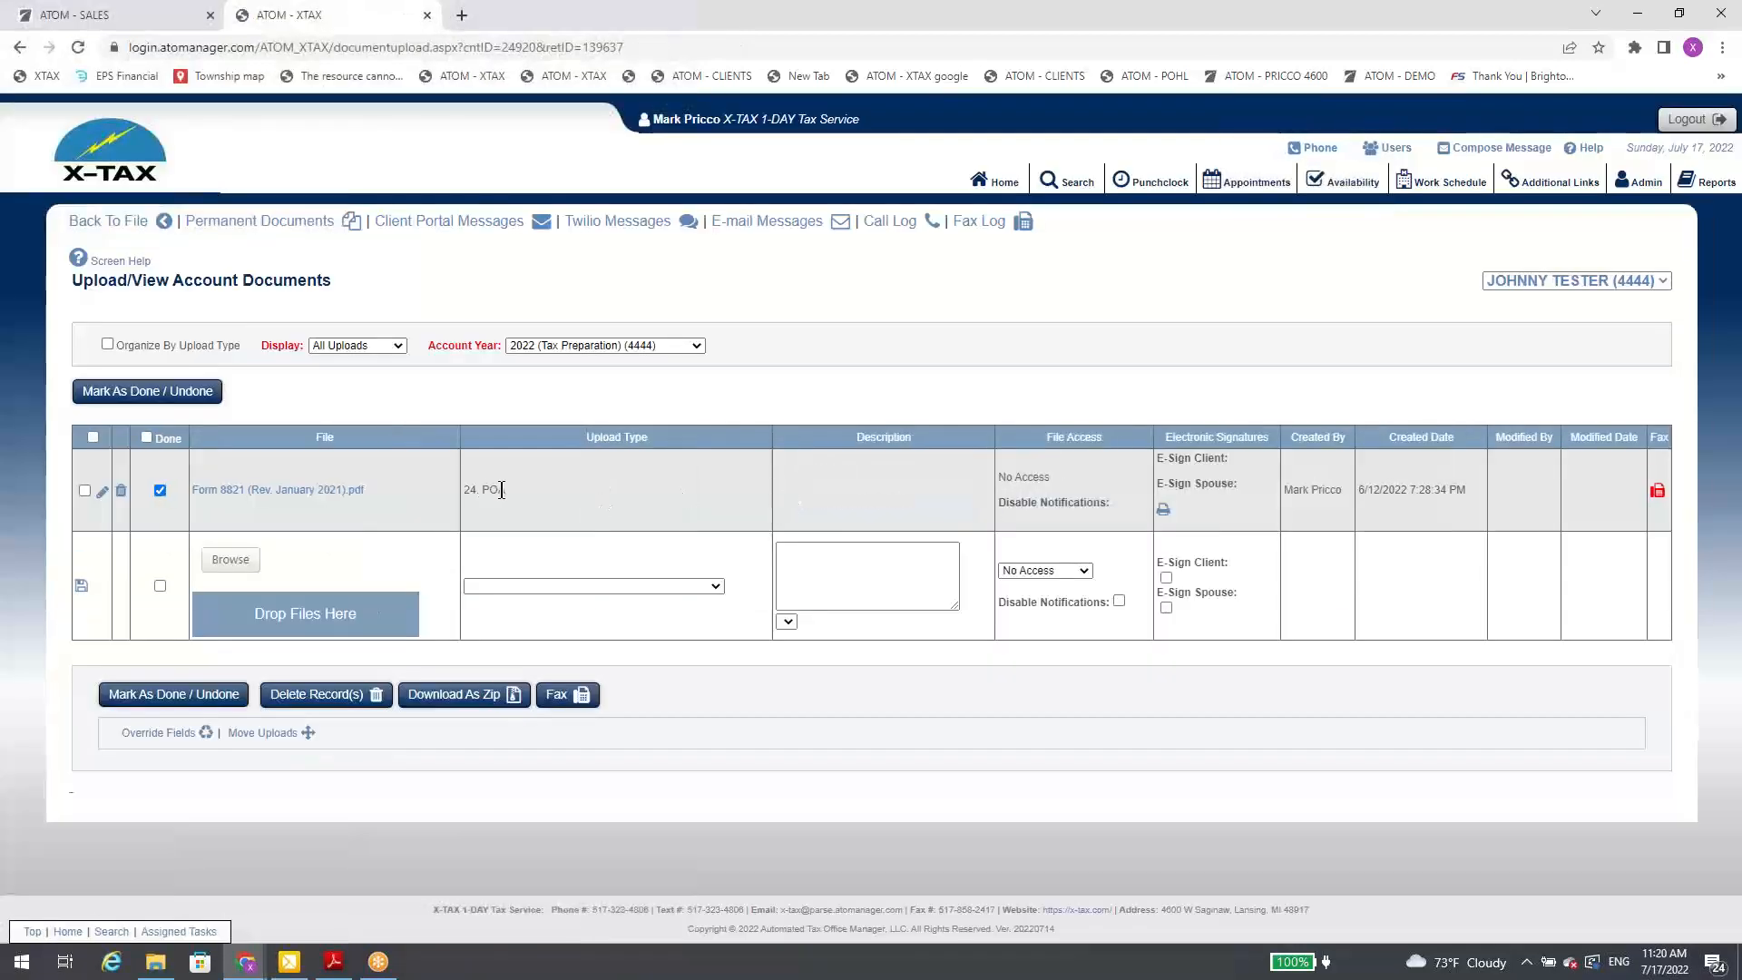
click(84, 490)
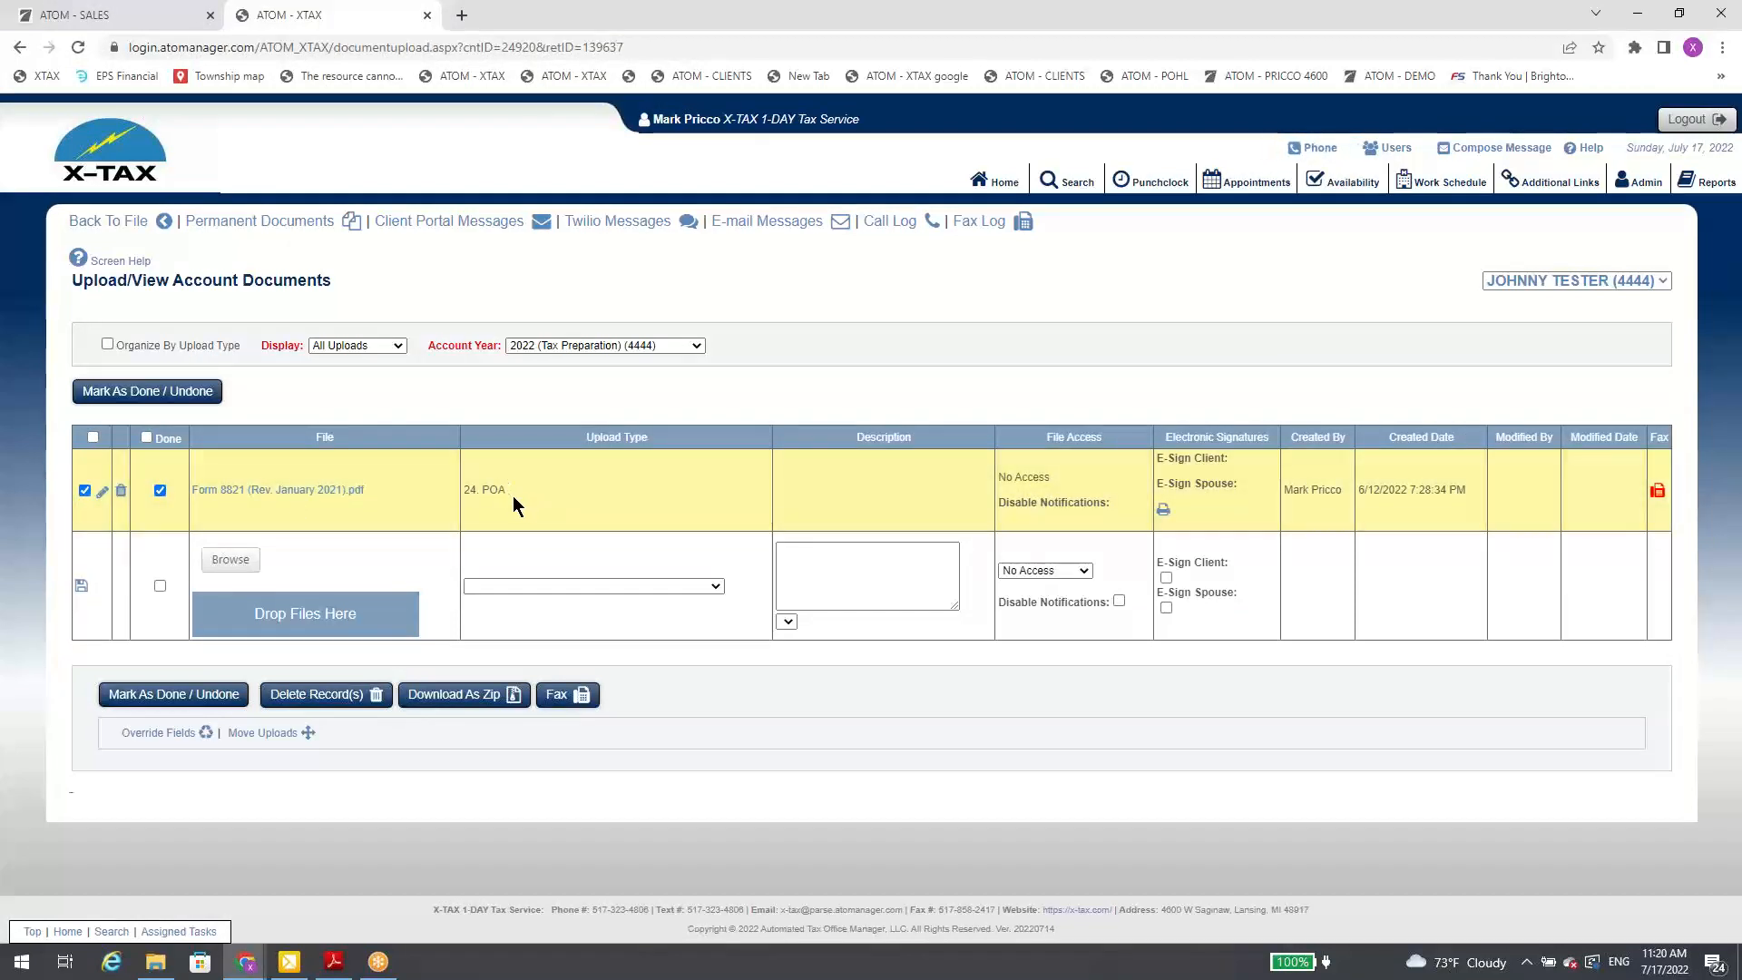
click(566, 701)
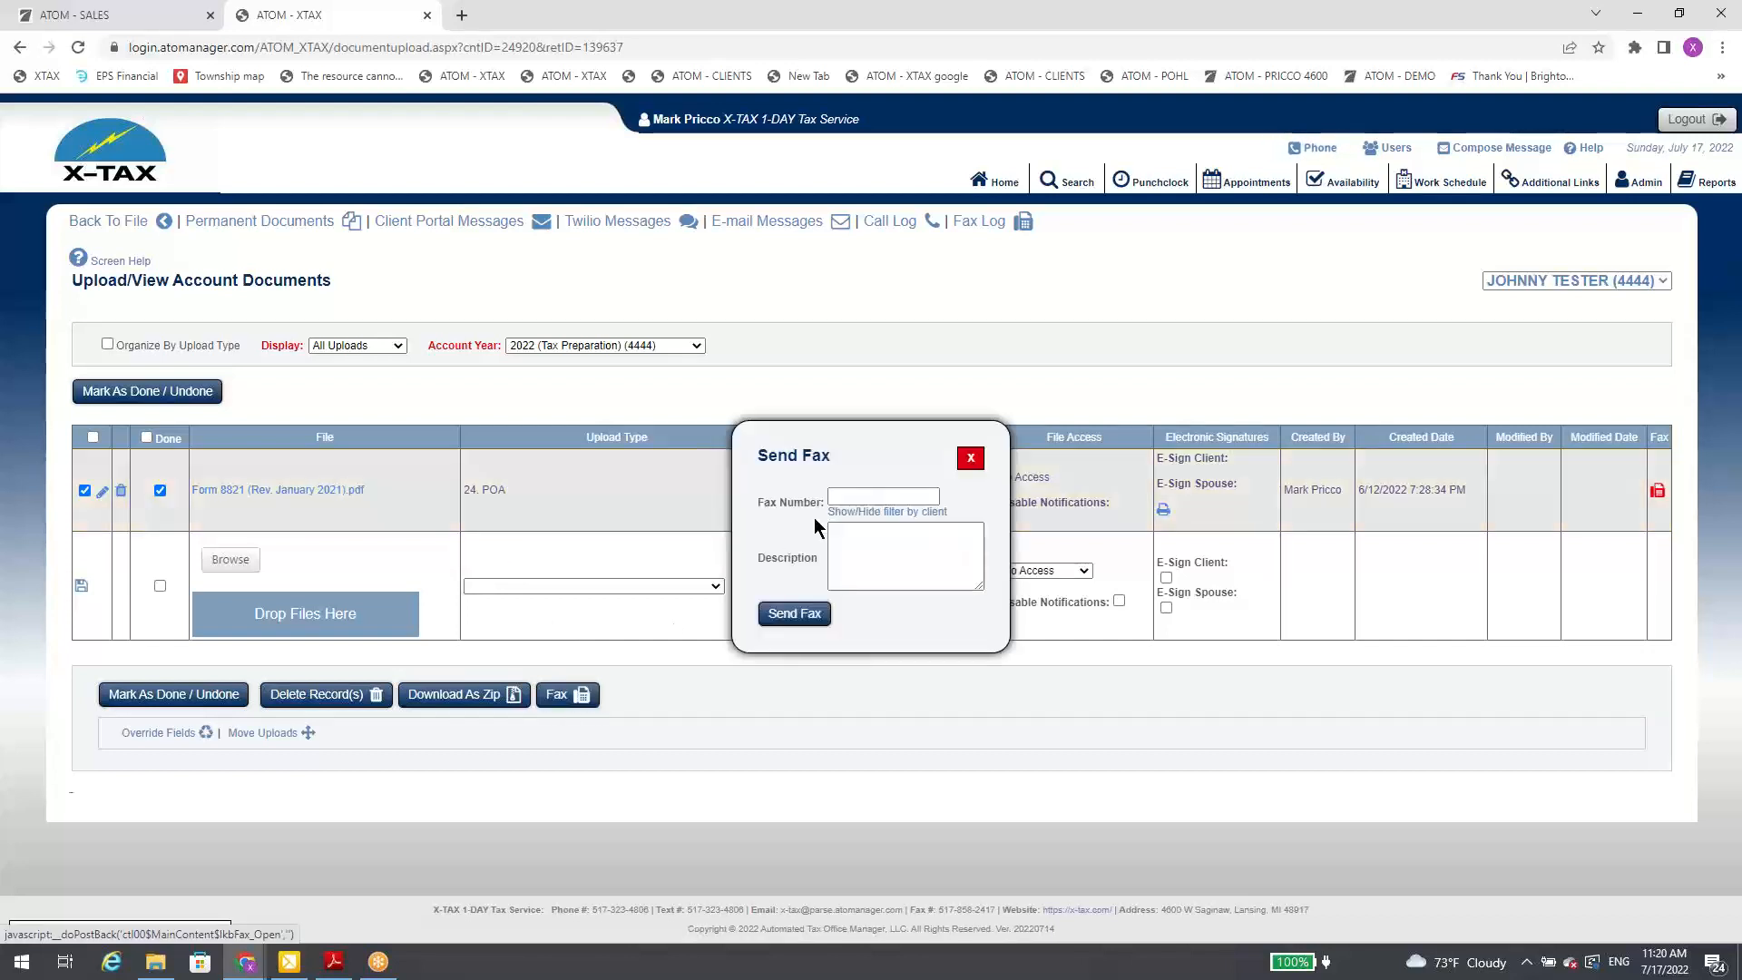
Step: Filter the fax recipients by client for "atom software" and choose ATOM SOFTWARE as the recipient
click(896, 513)
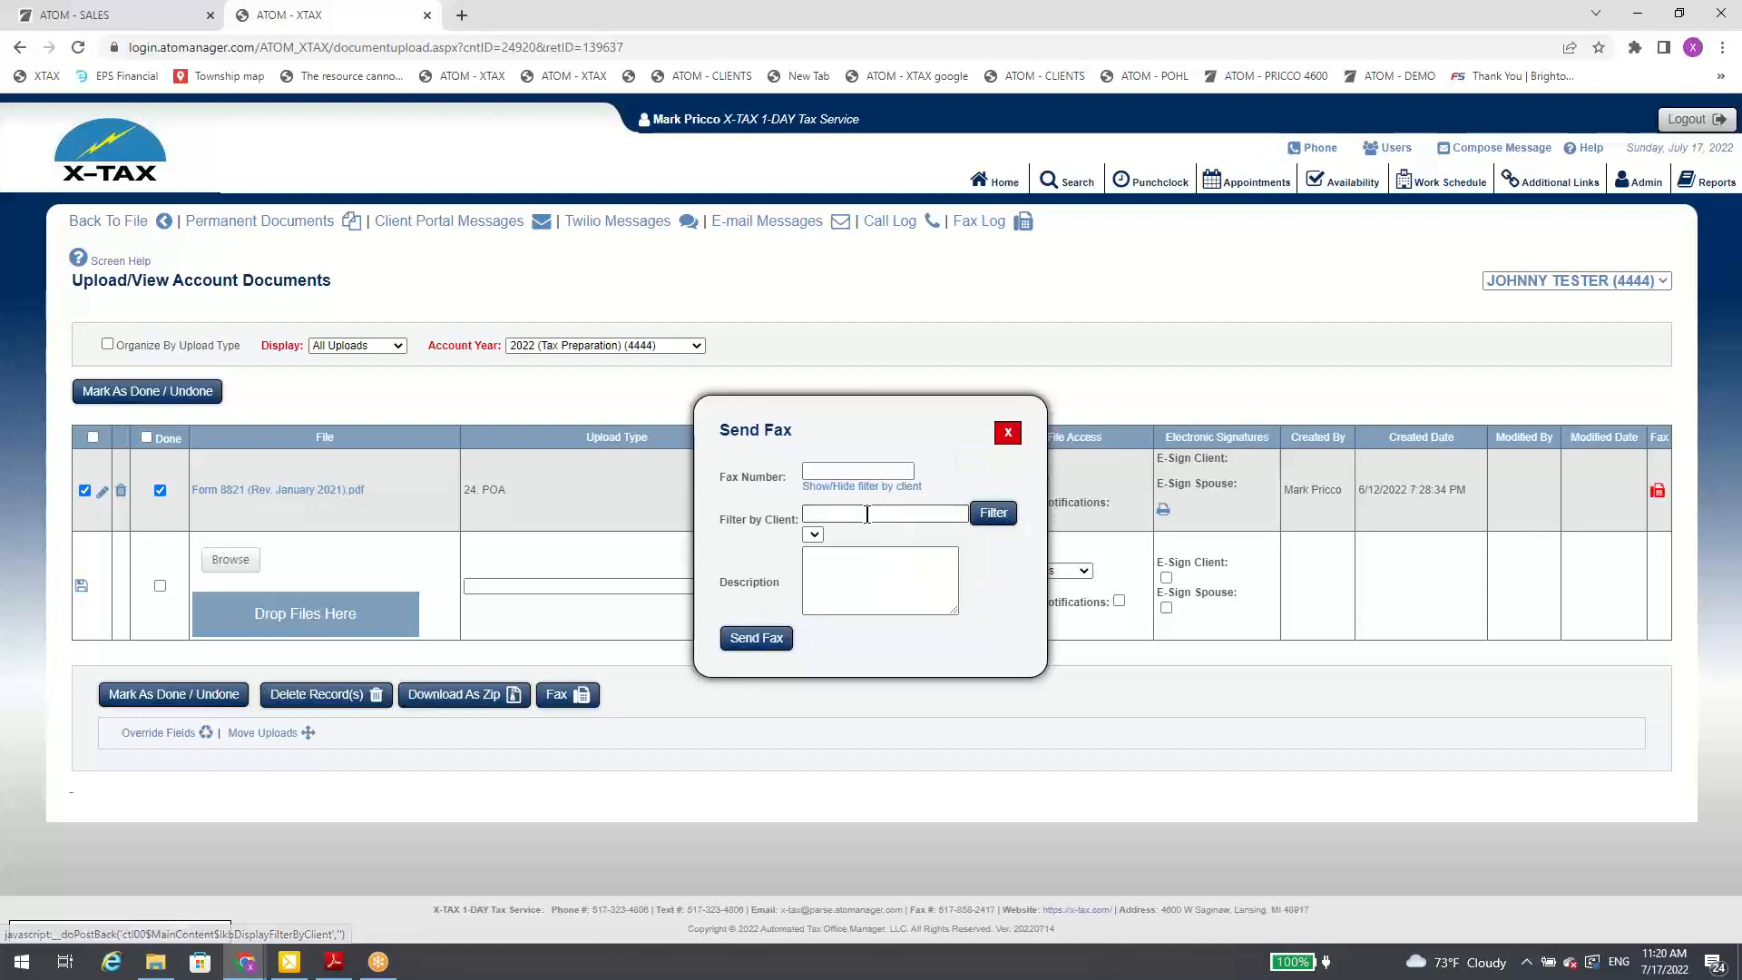
click(868, 514)
text(AT)
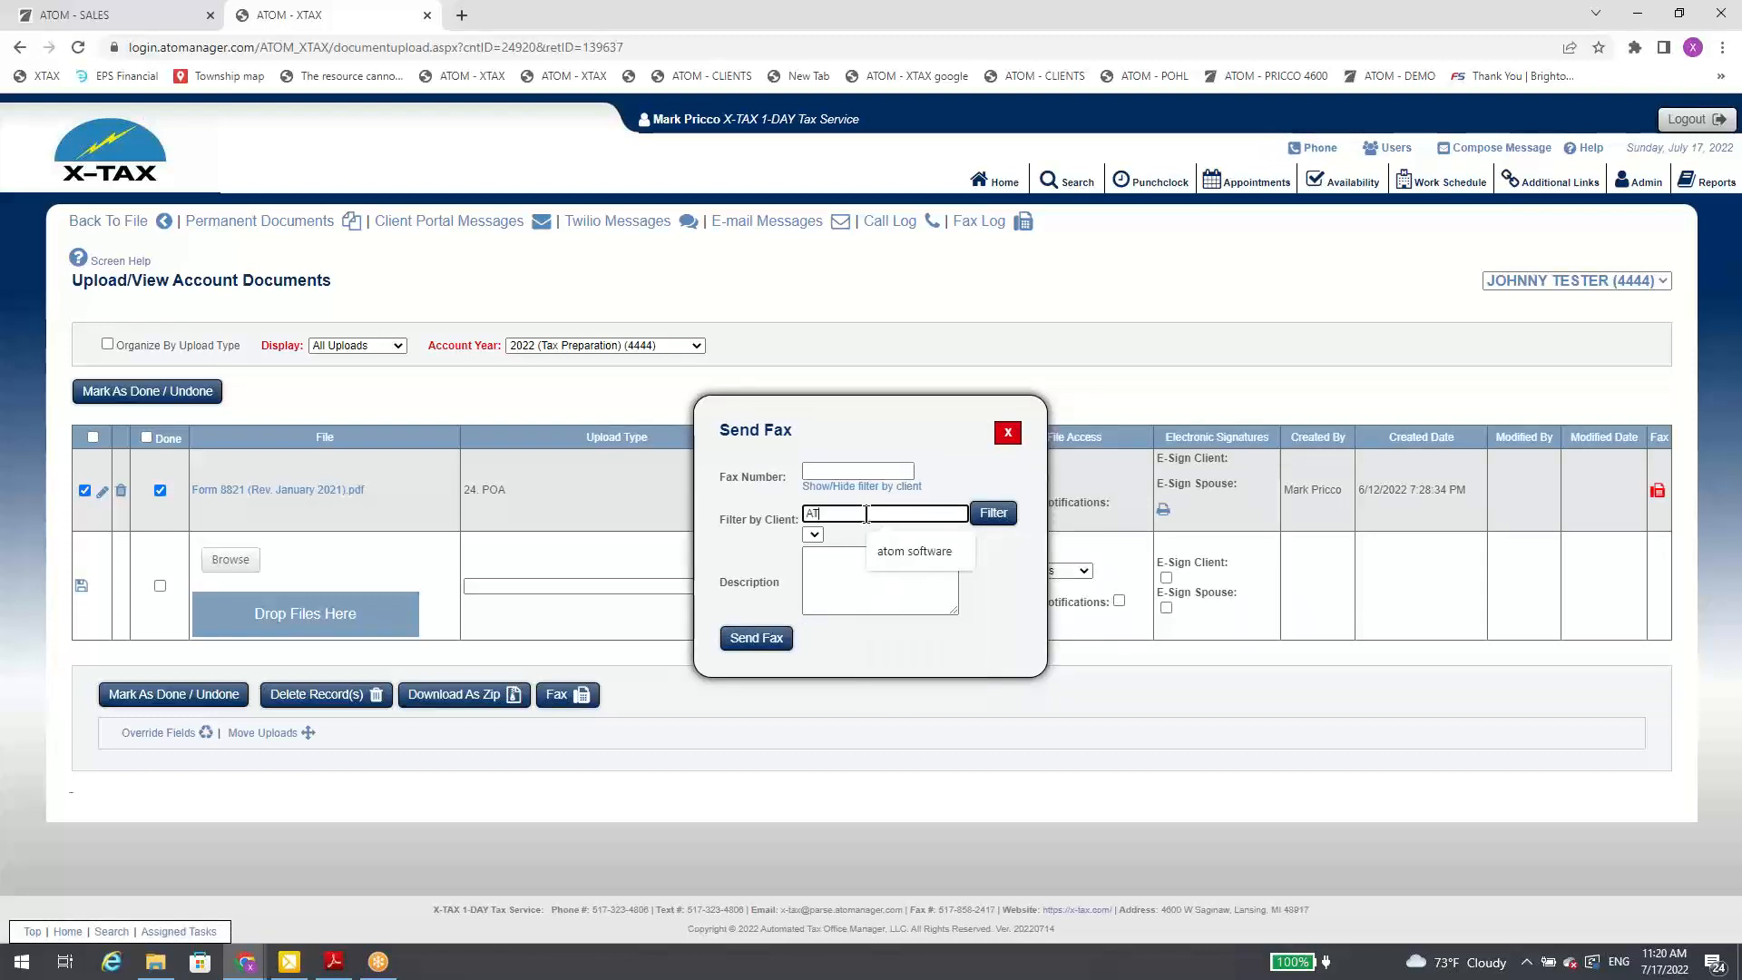
text(om software)
click(912, 544)
click(996, 519)
click(907, 535)
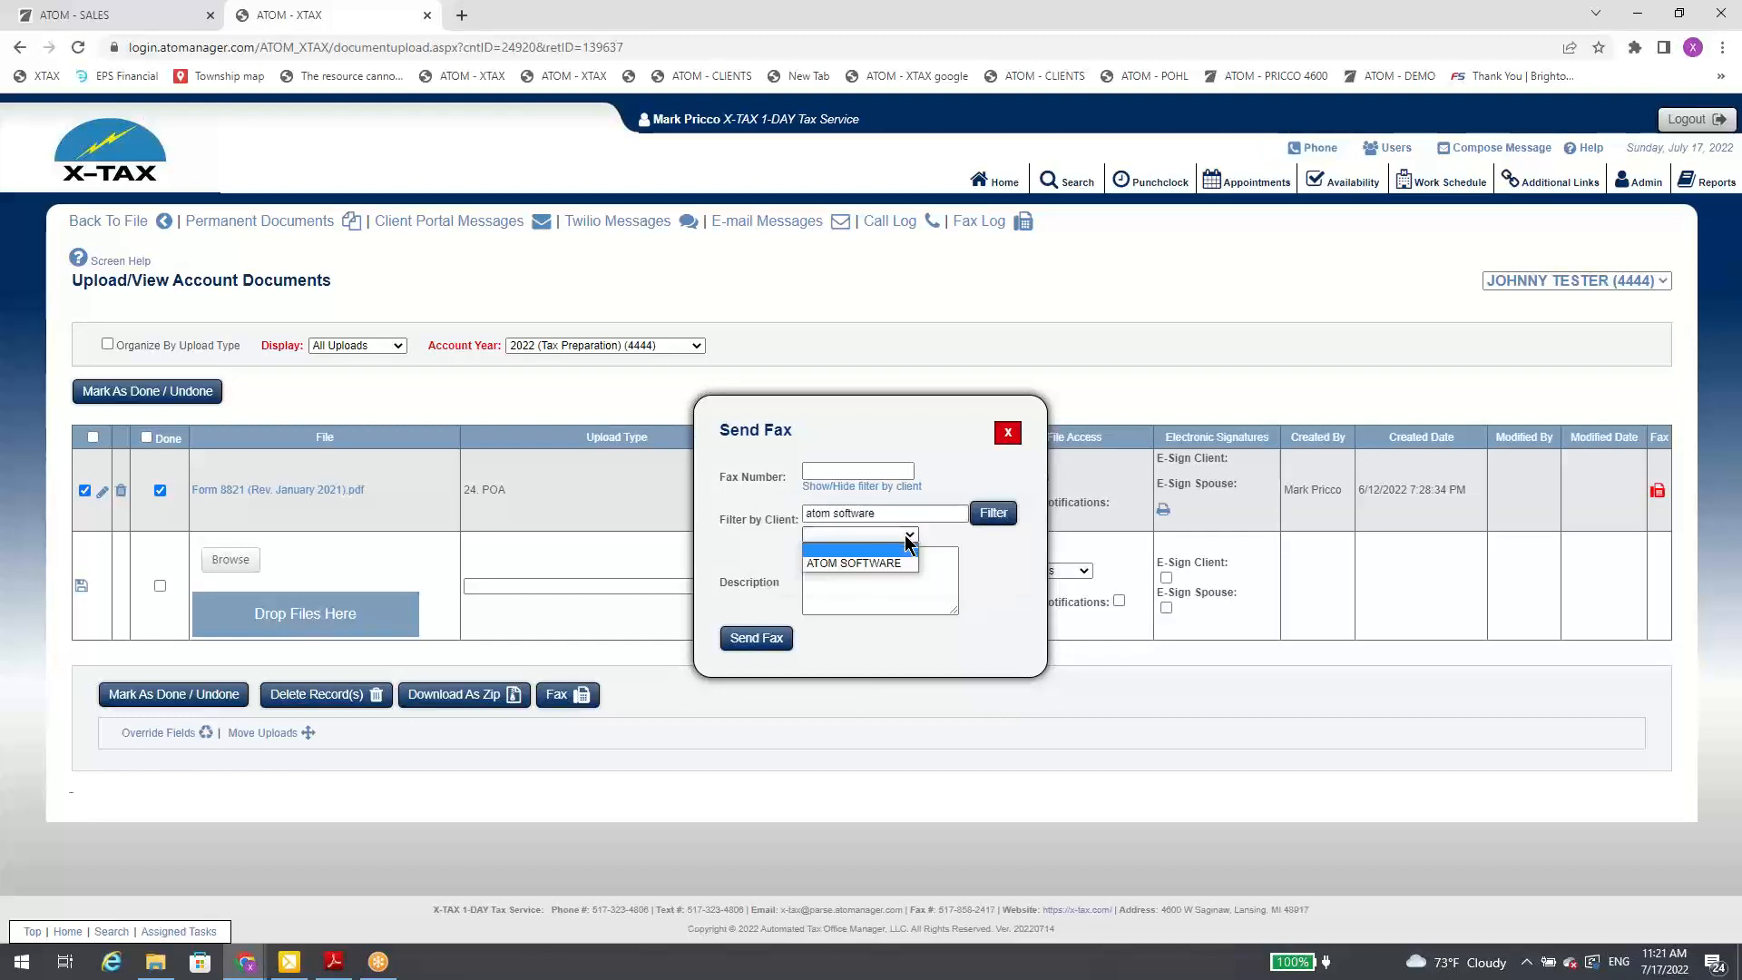
click(894, 563)
Step: Describe the fax as "TEst Fax for demo" and send it
click(889, 572)
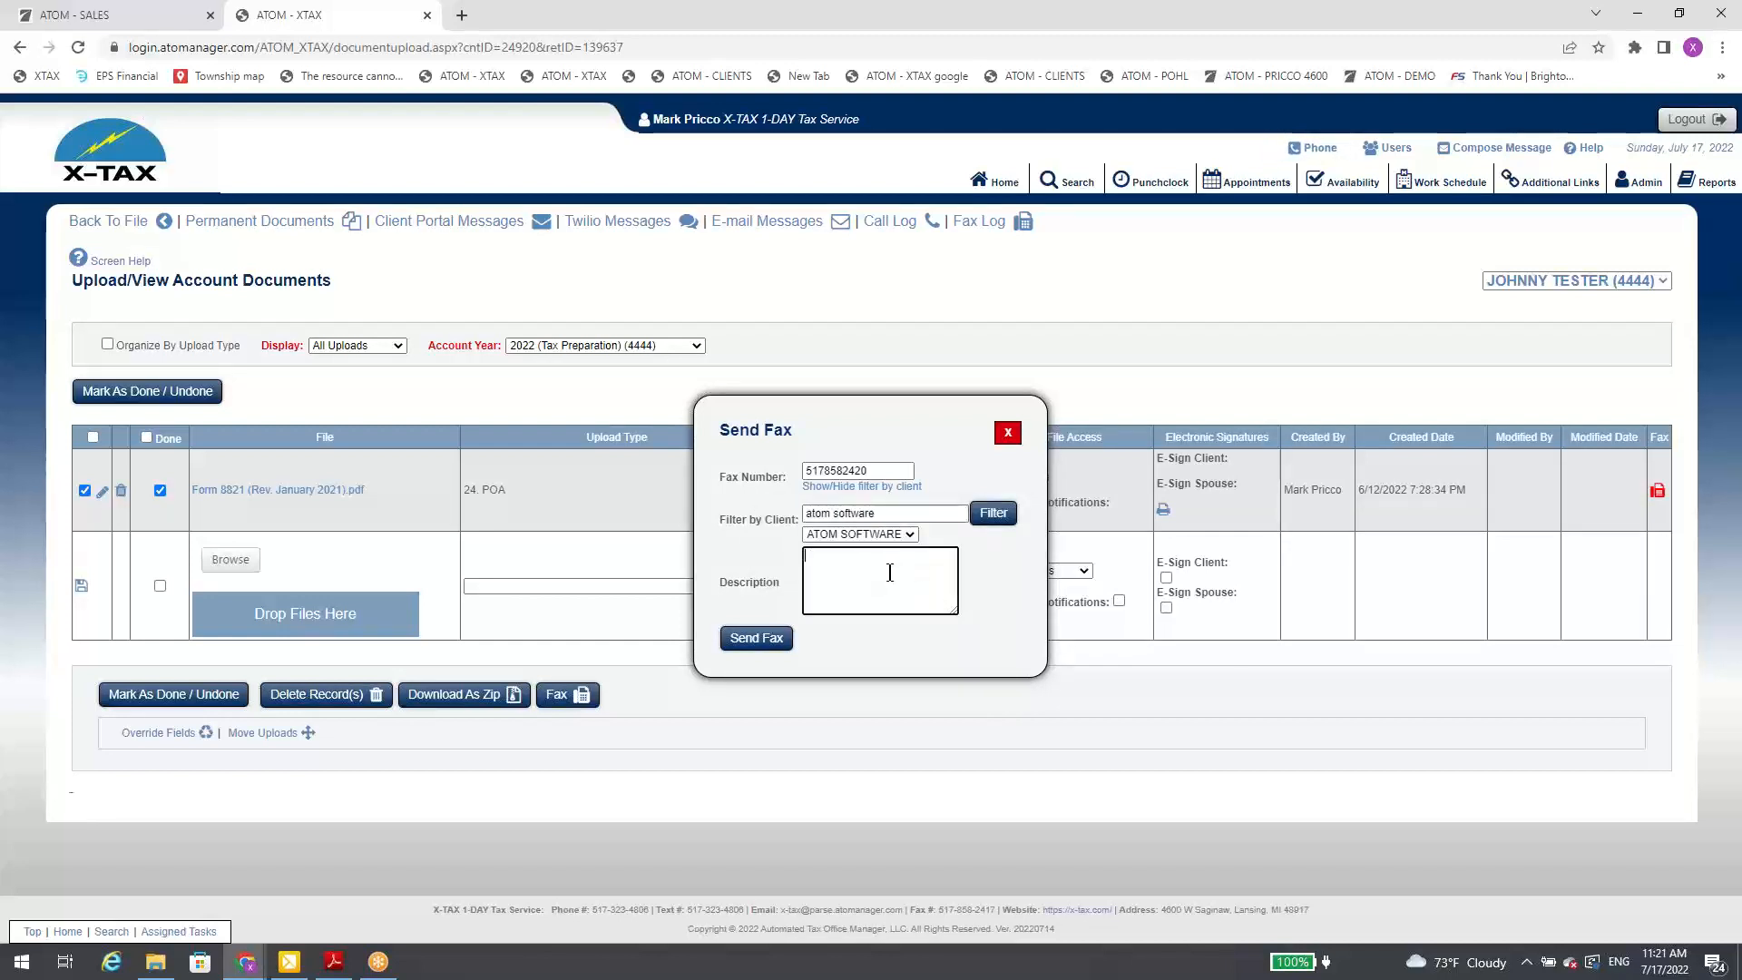
text(TEst Fax for demo)
click(766, 640)
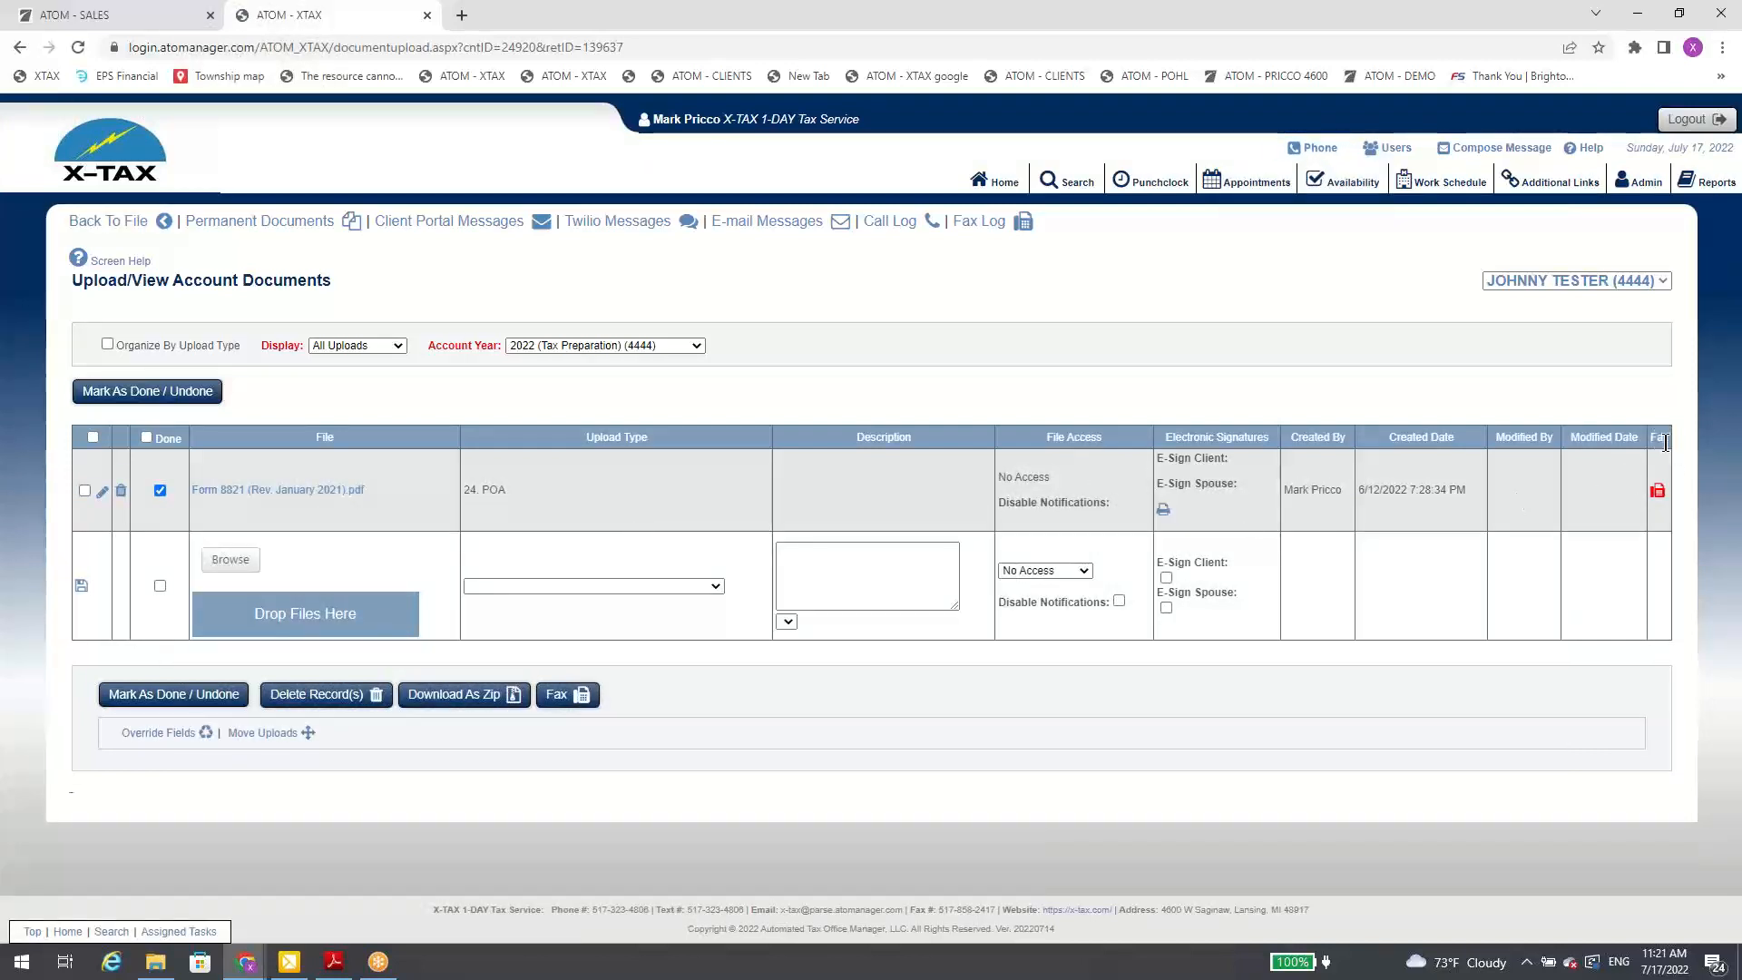
Step: Update the status of the demo fax in the Sent Faxes list, view its Fax Confirmation report, and close both
click(1660, 495)
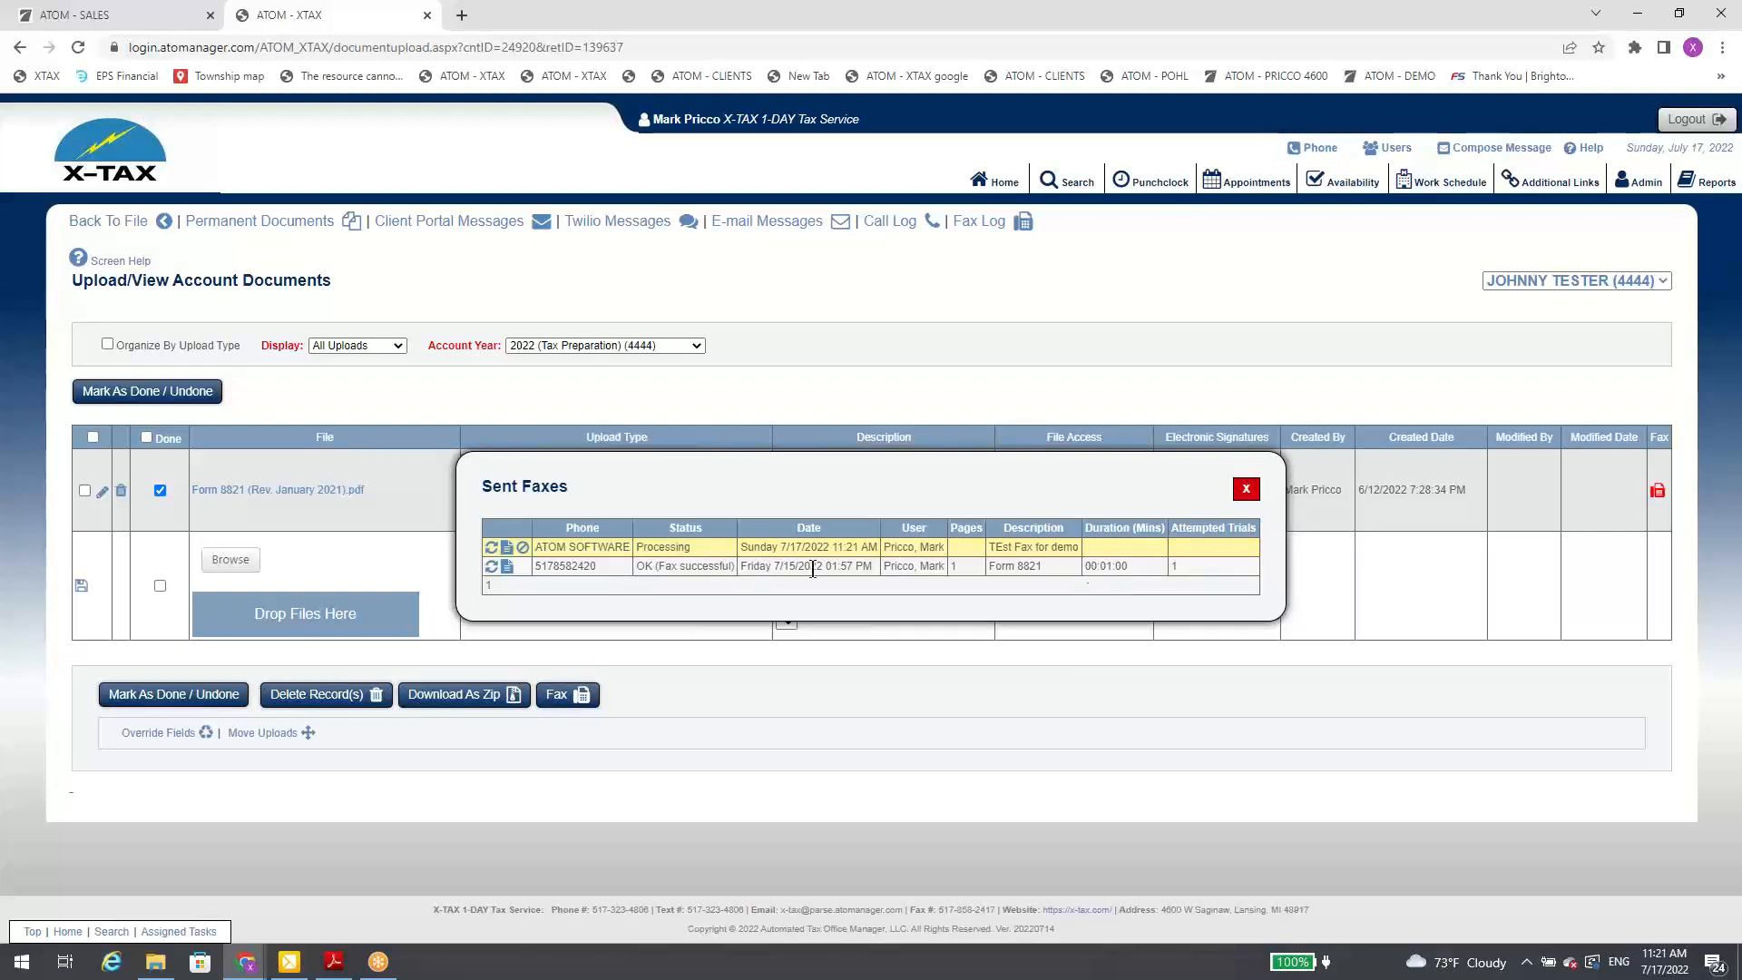
click(491, 547)
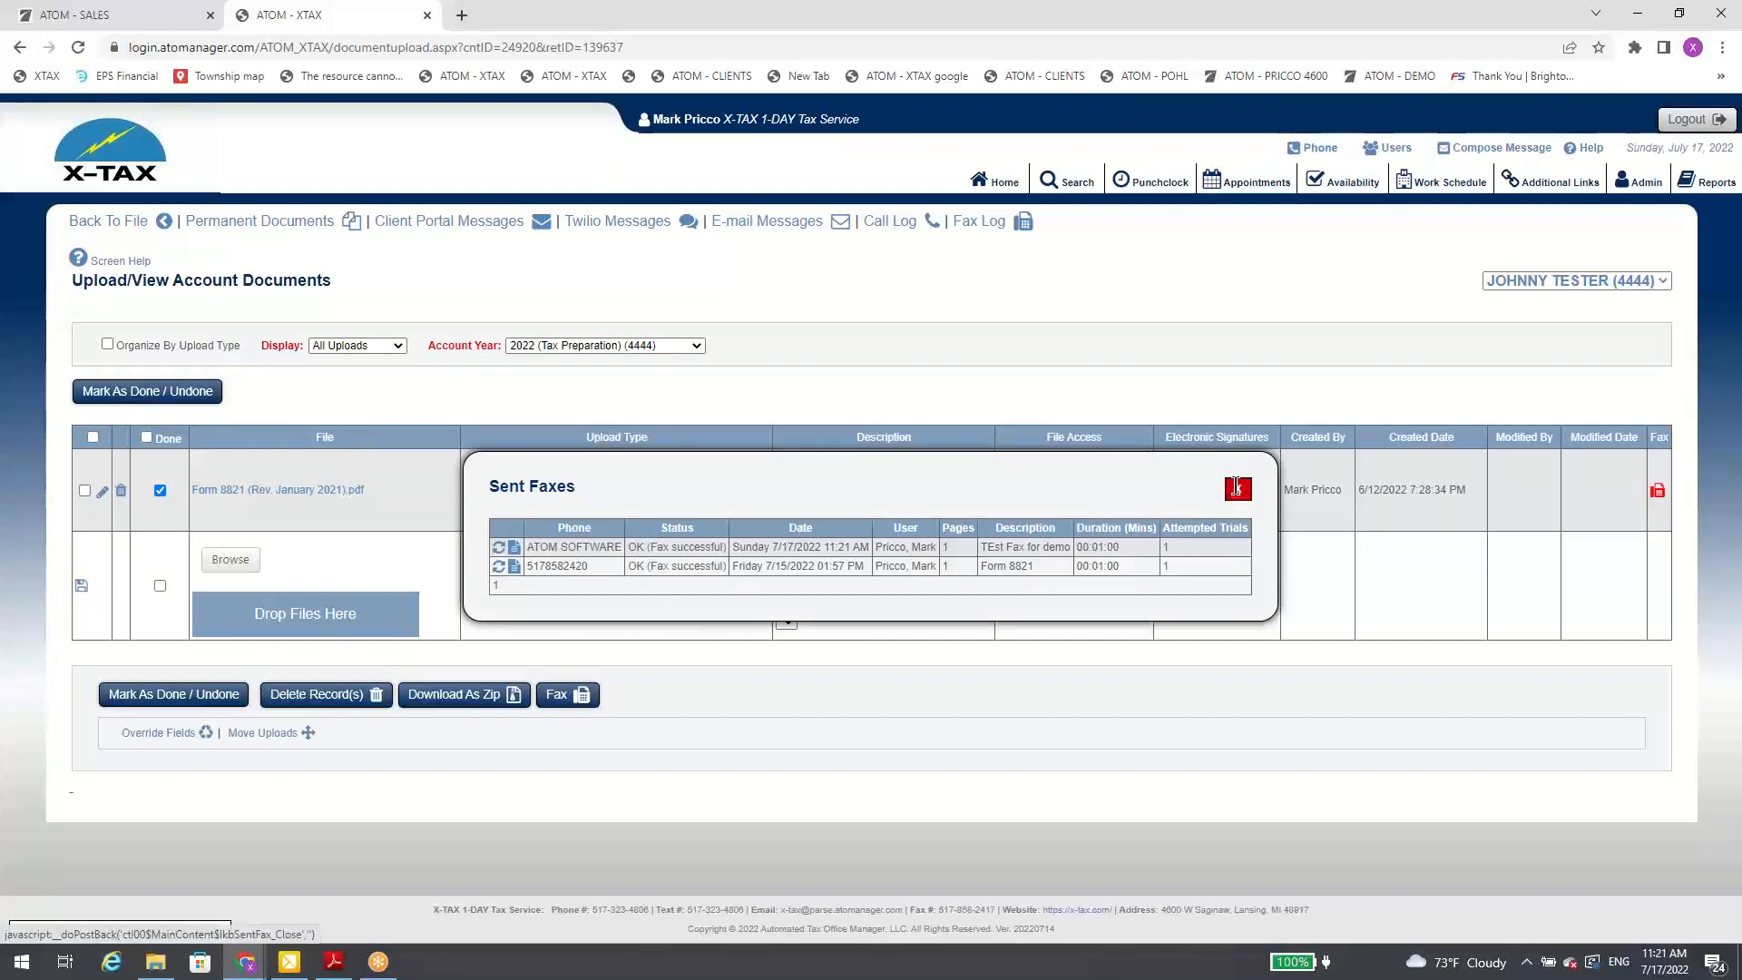
click(513, 548)
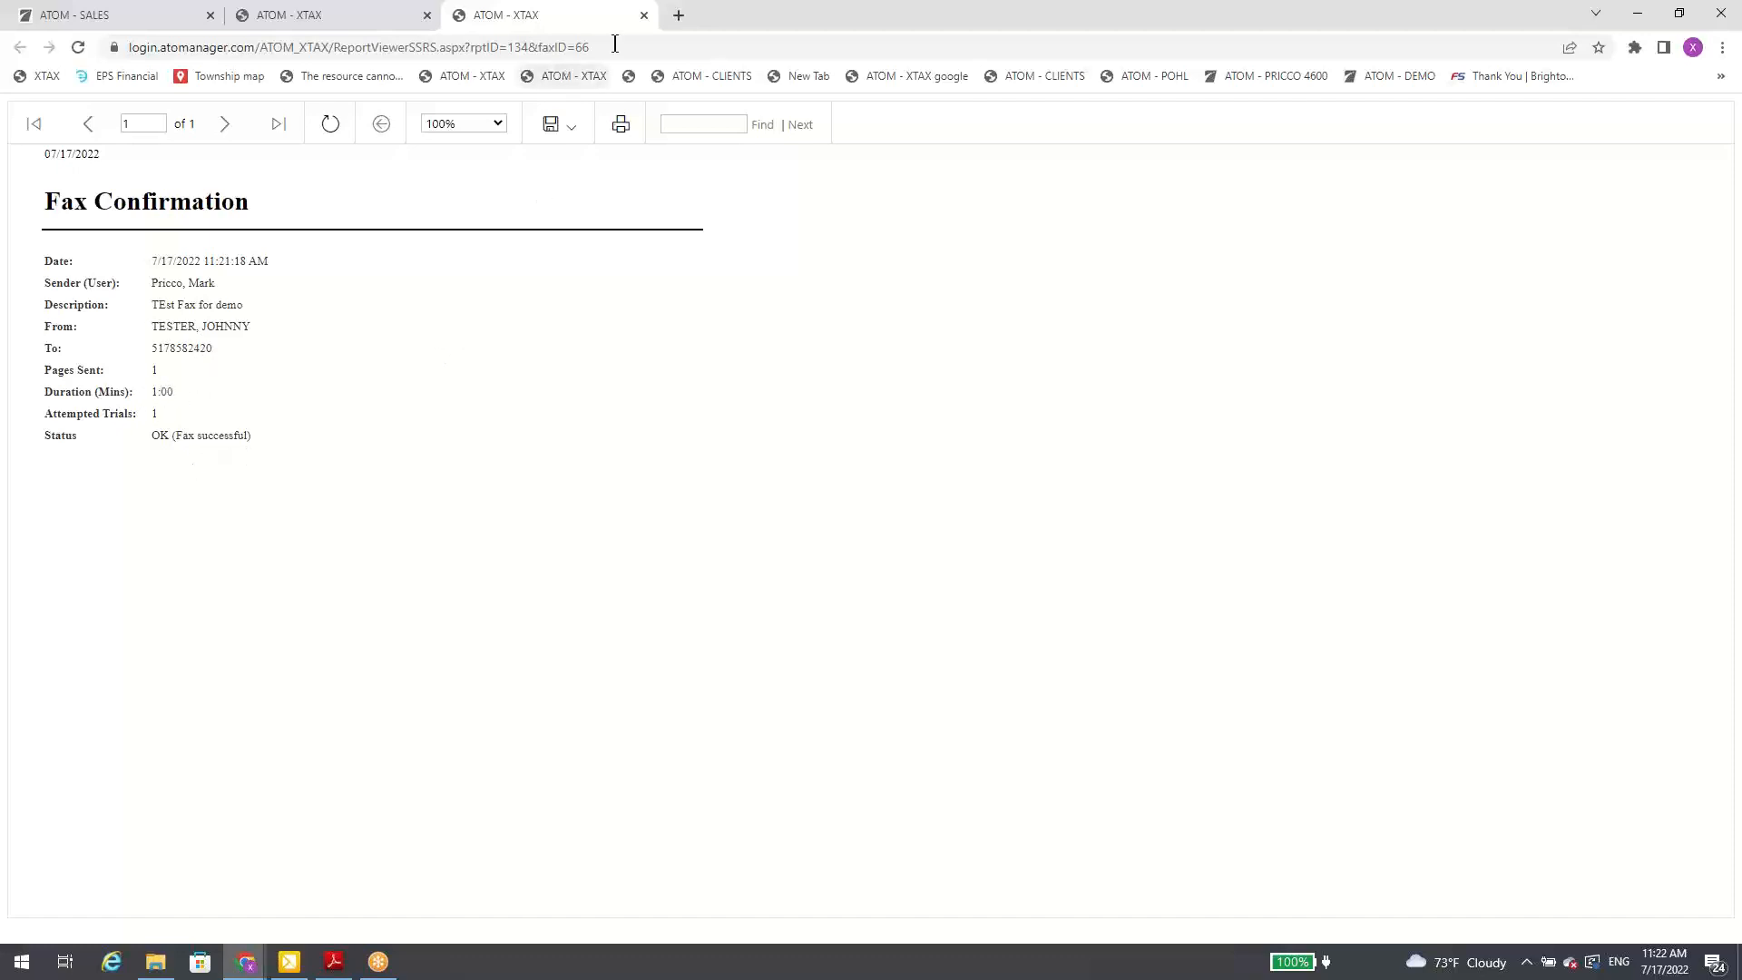
click(588, 20)
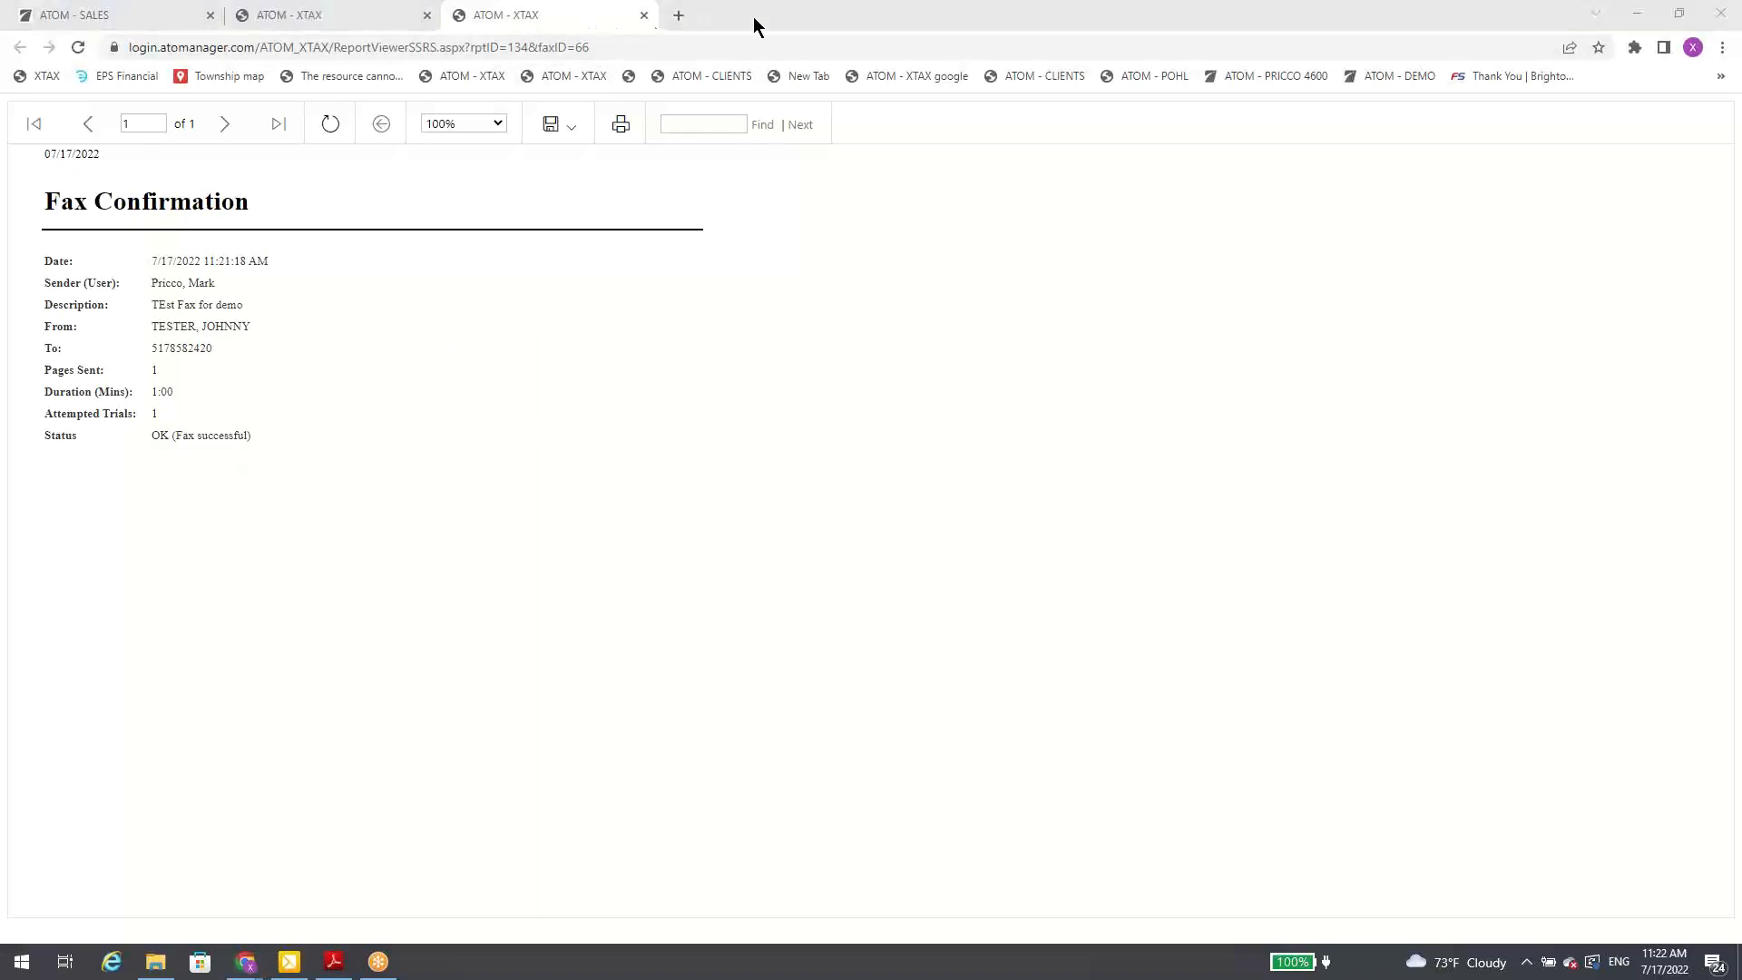
click(644, 16)
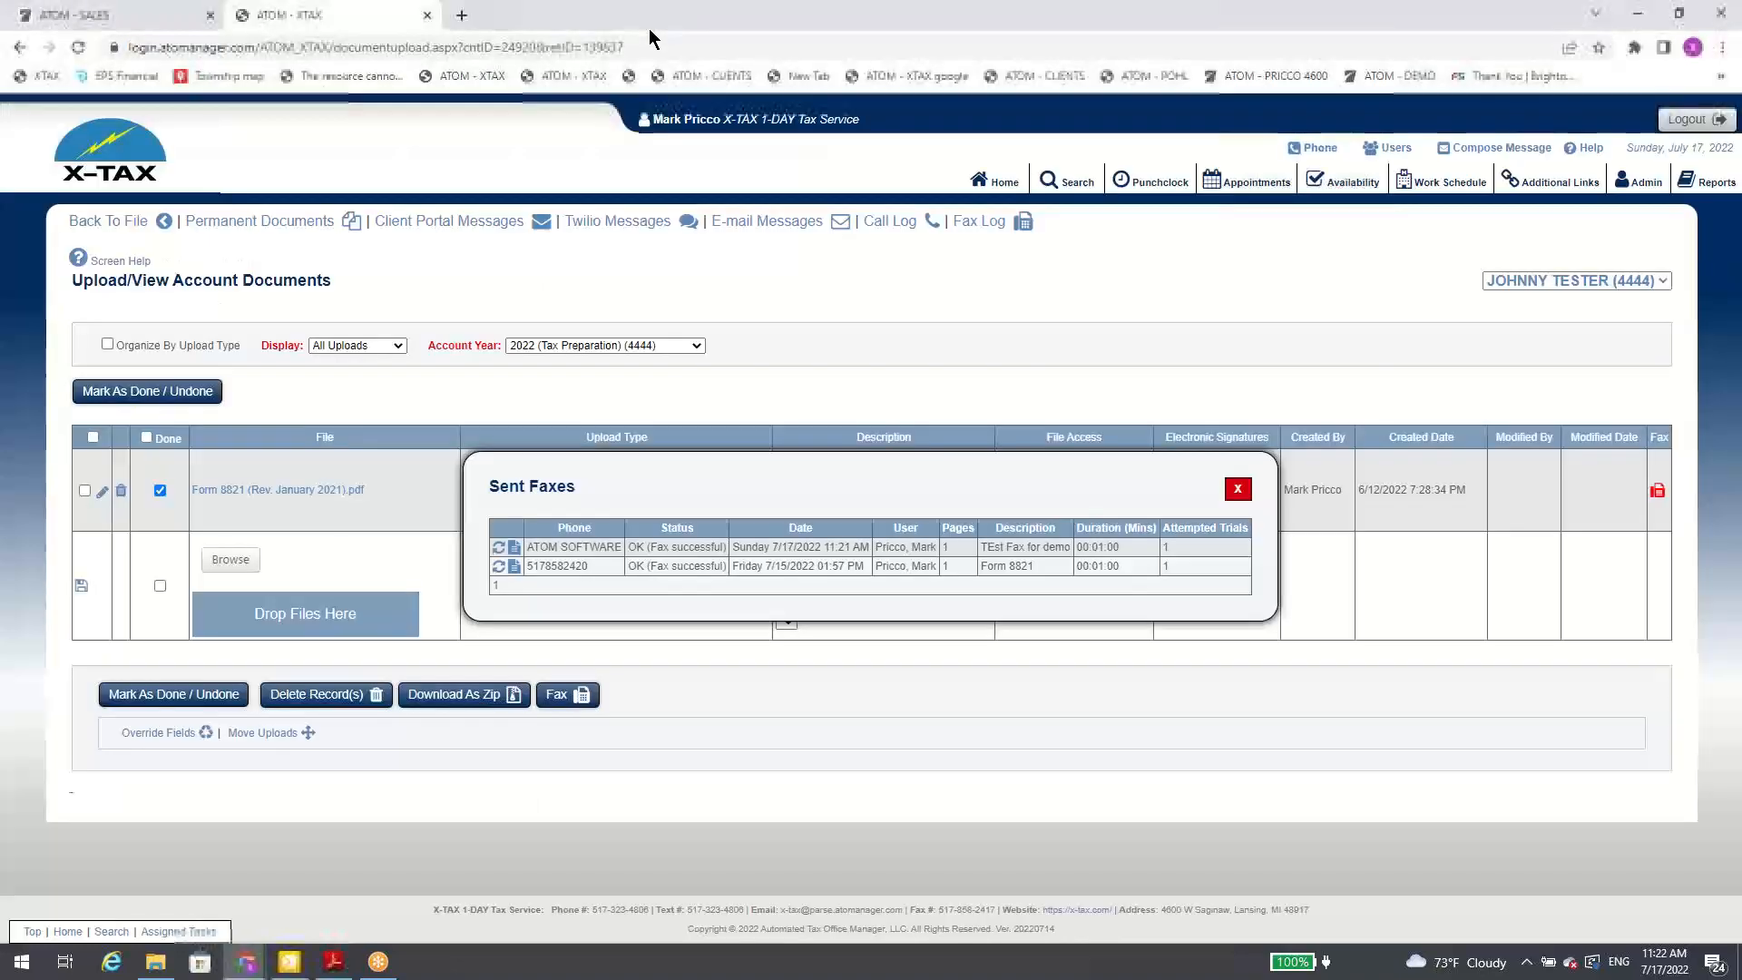
click(1231, 490)
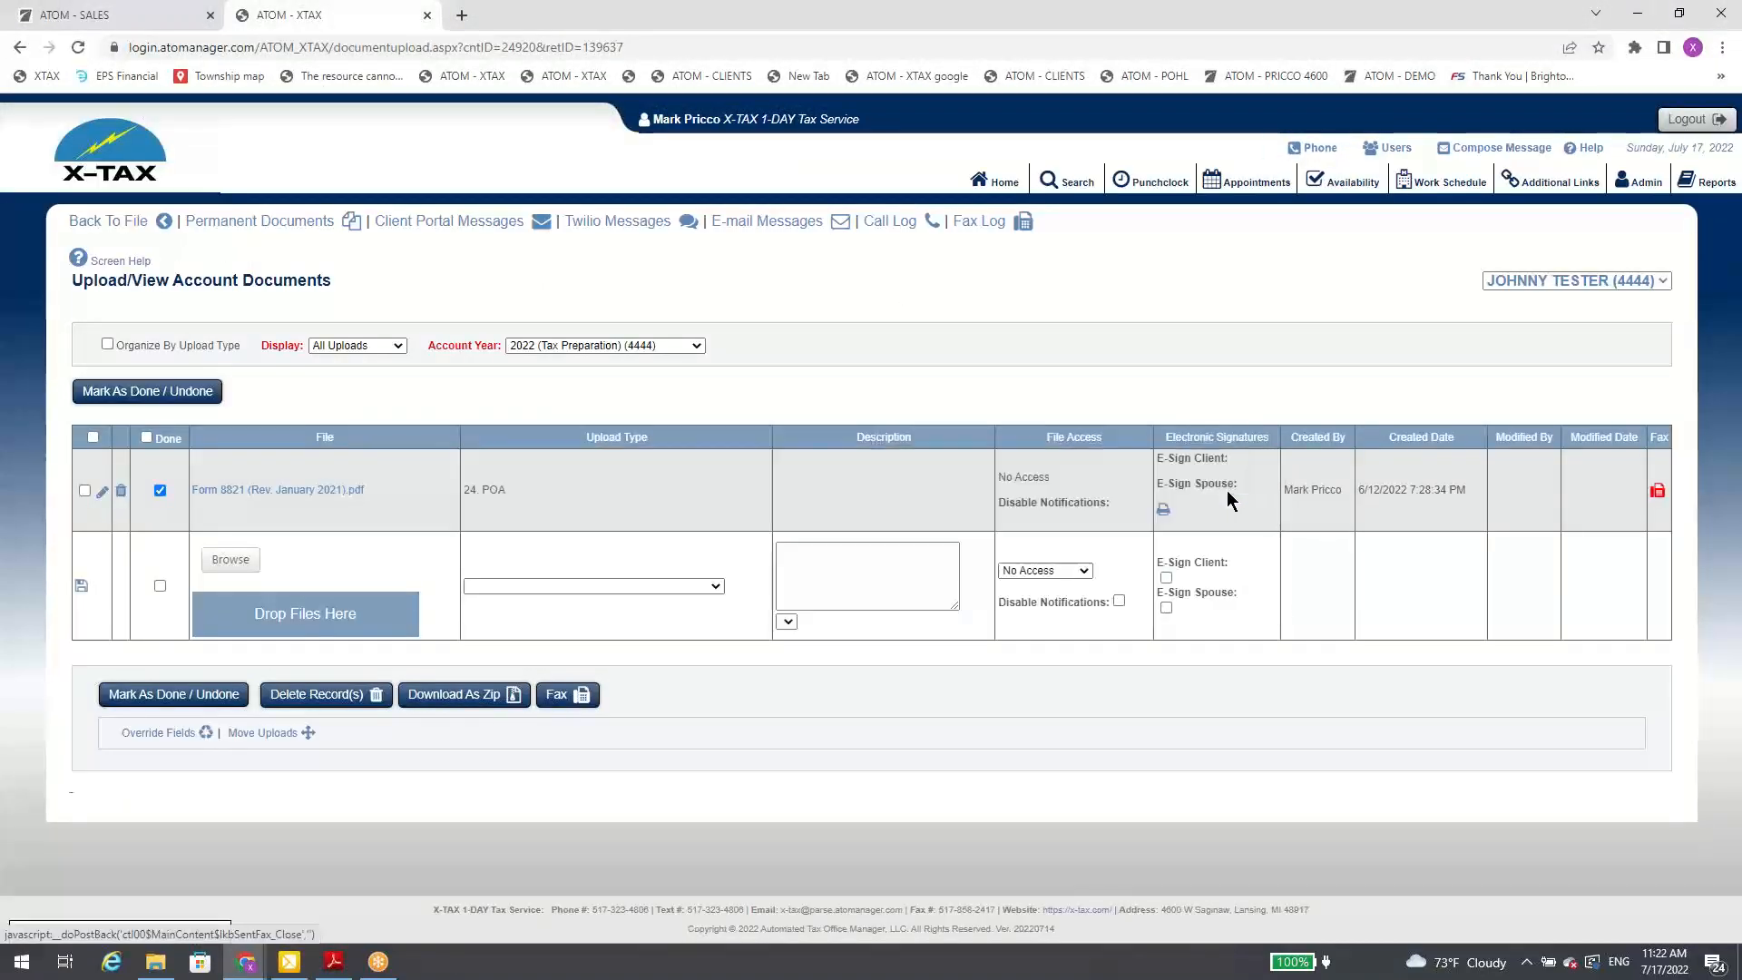
Step: In the ATOM SALES site, open the new inbound fax from the home overview, view its attached PDF, and return to the overview
click(102, 18)
click(980, 186)
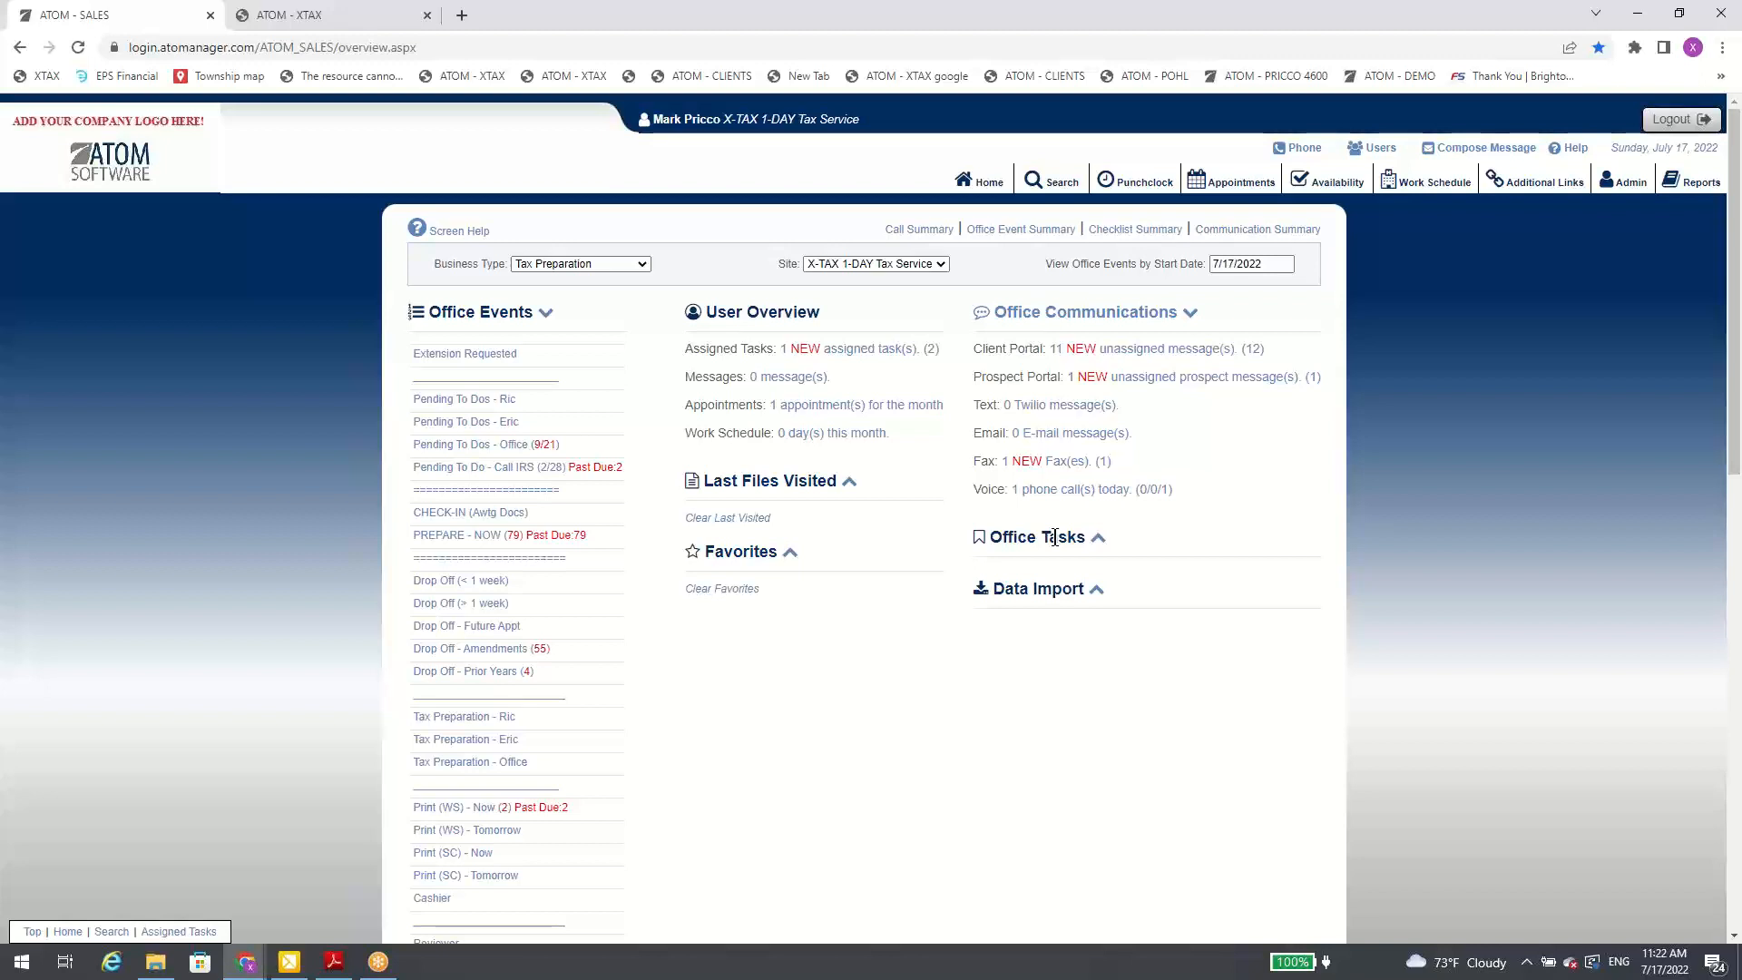
click(1064, 463)
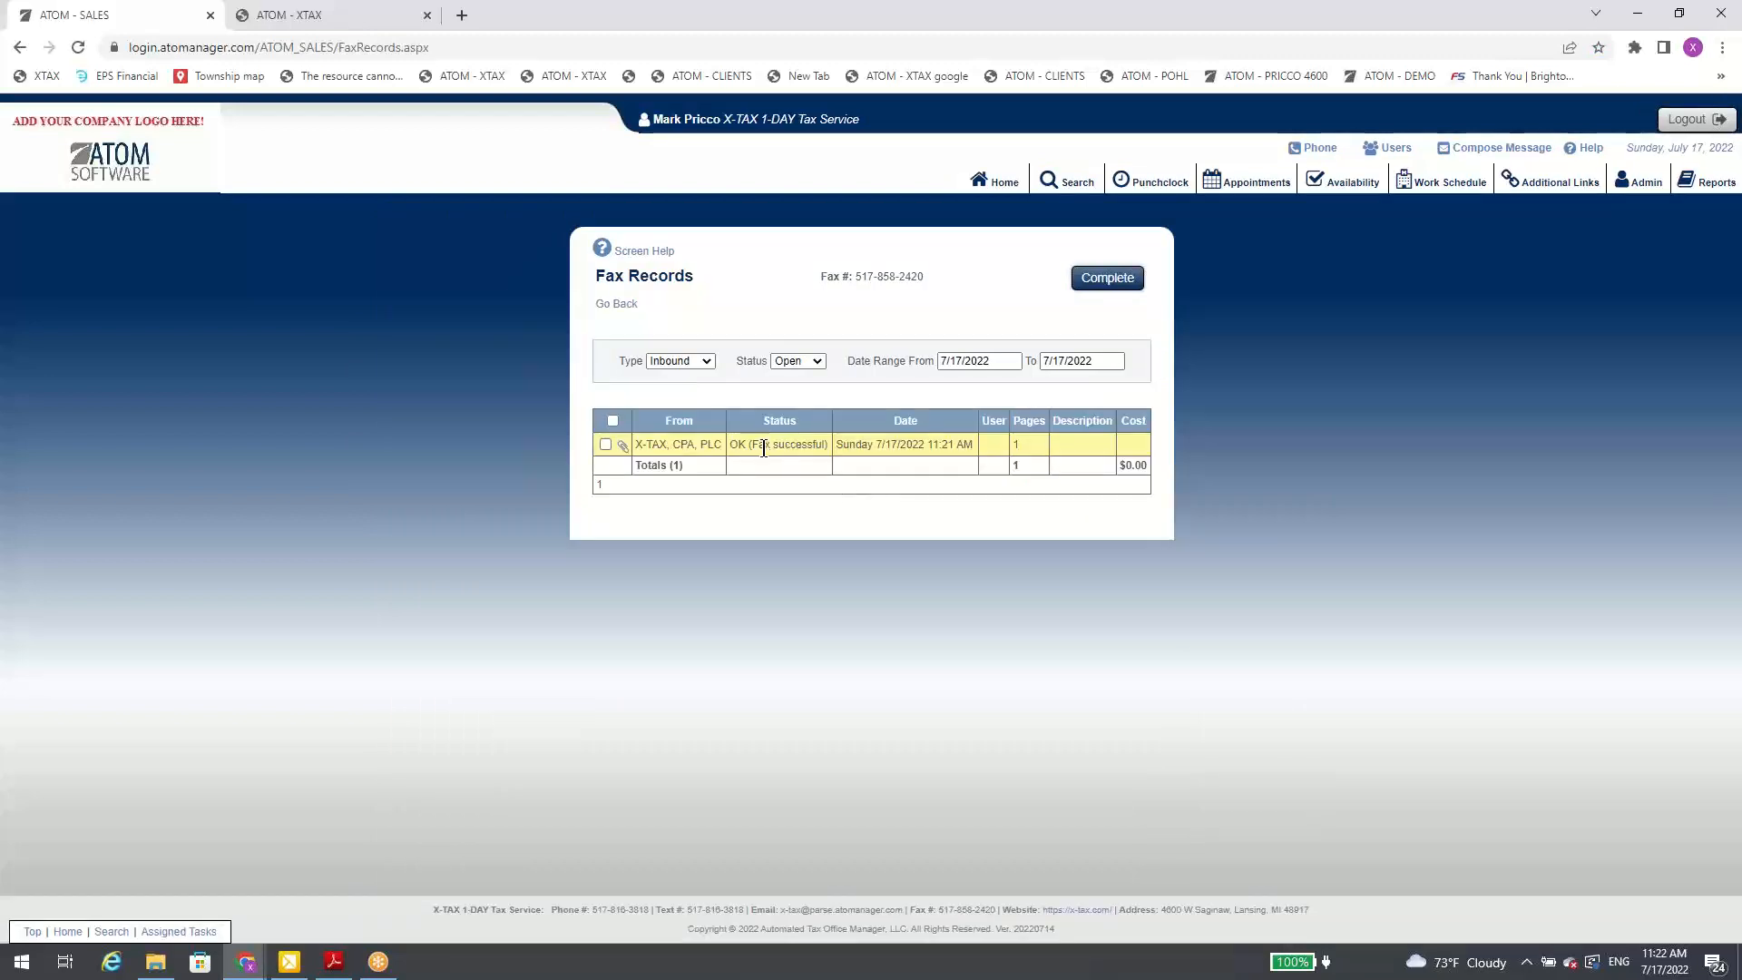
click(623, 447)
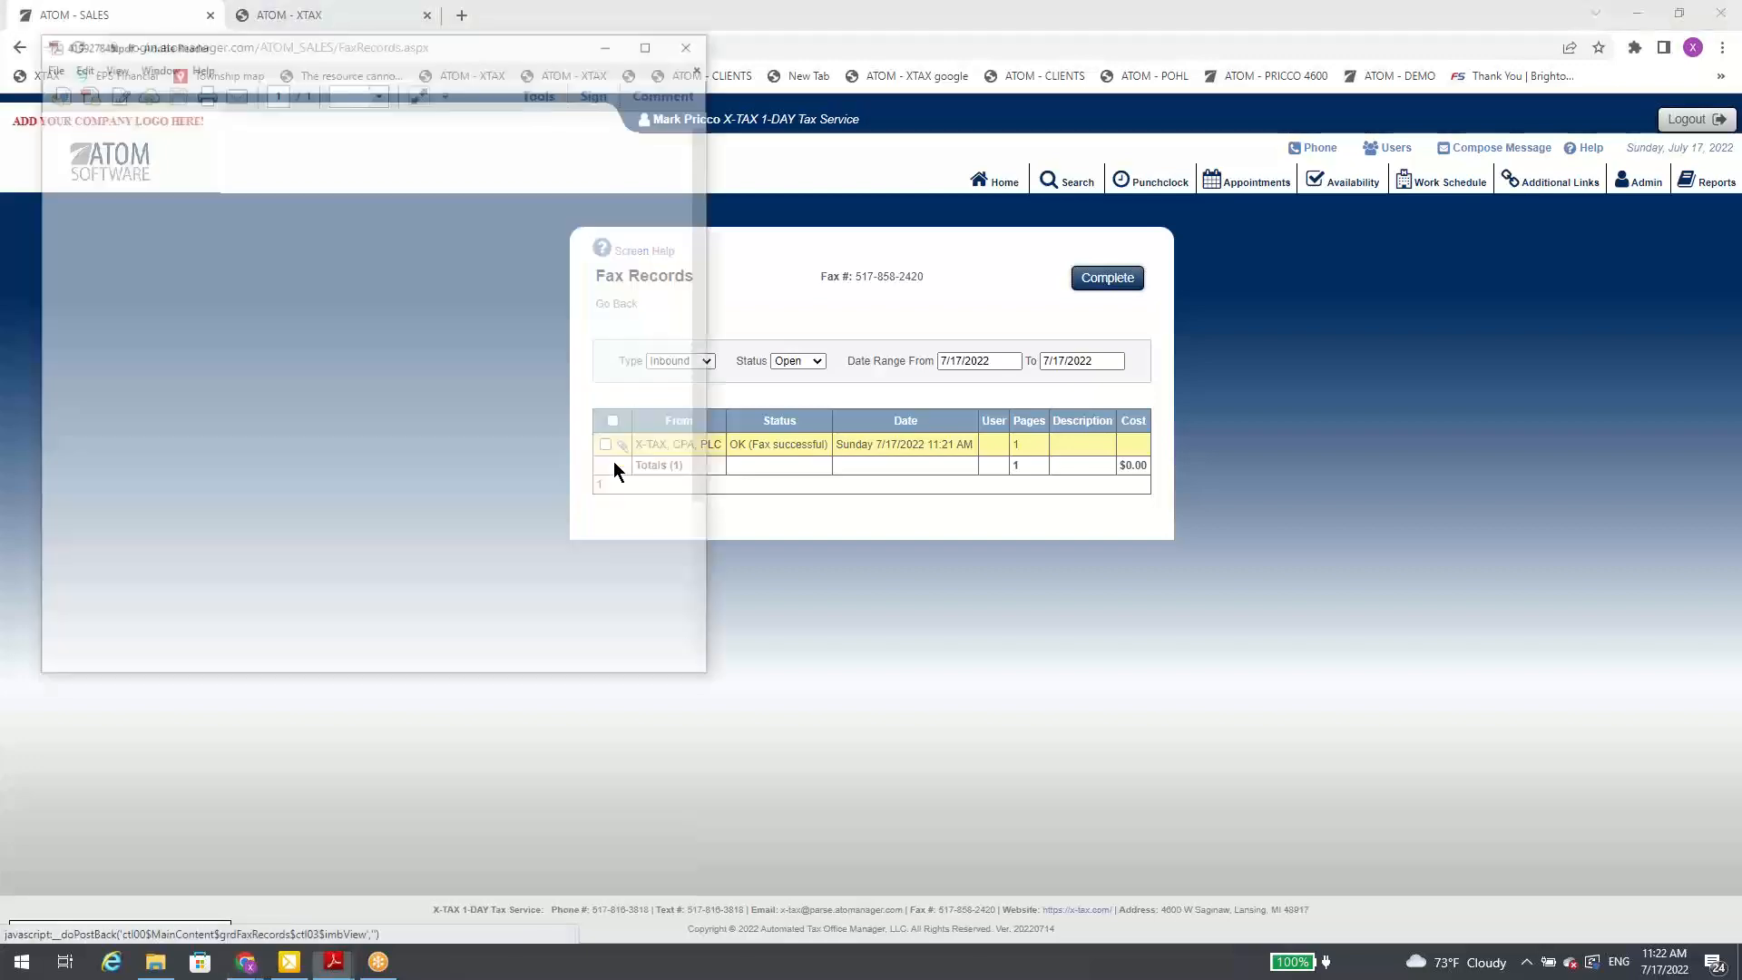
click(651, 41)
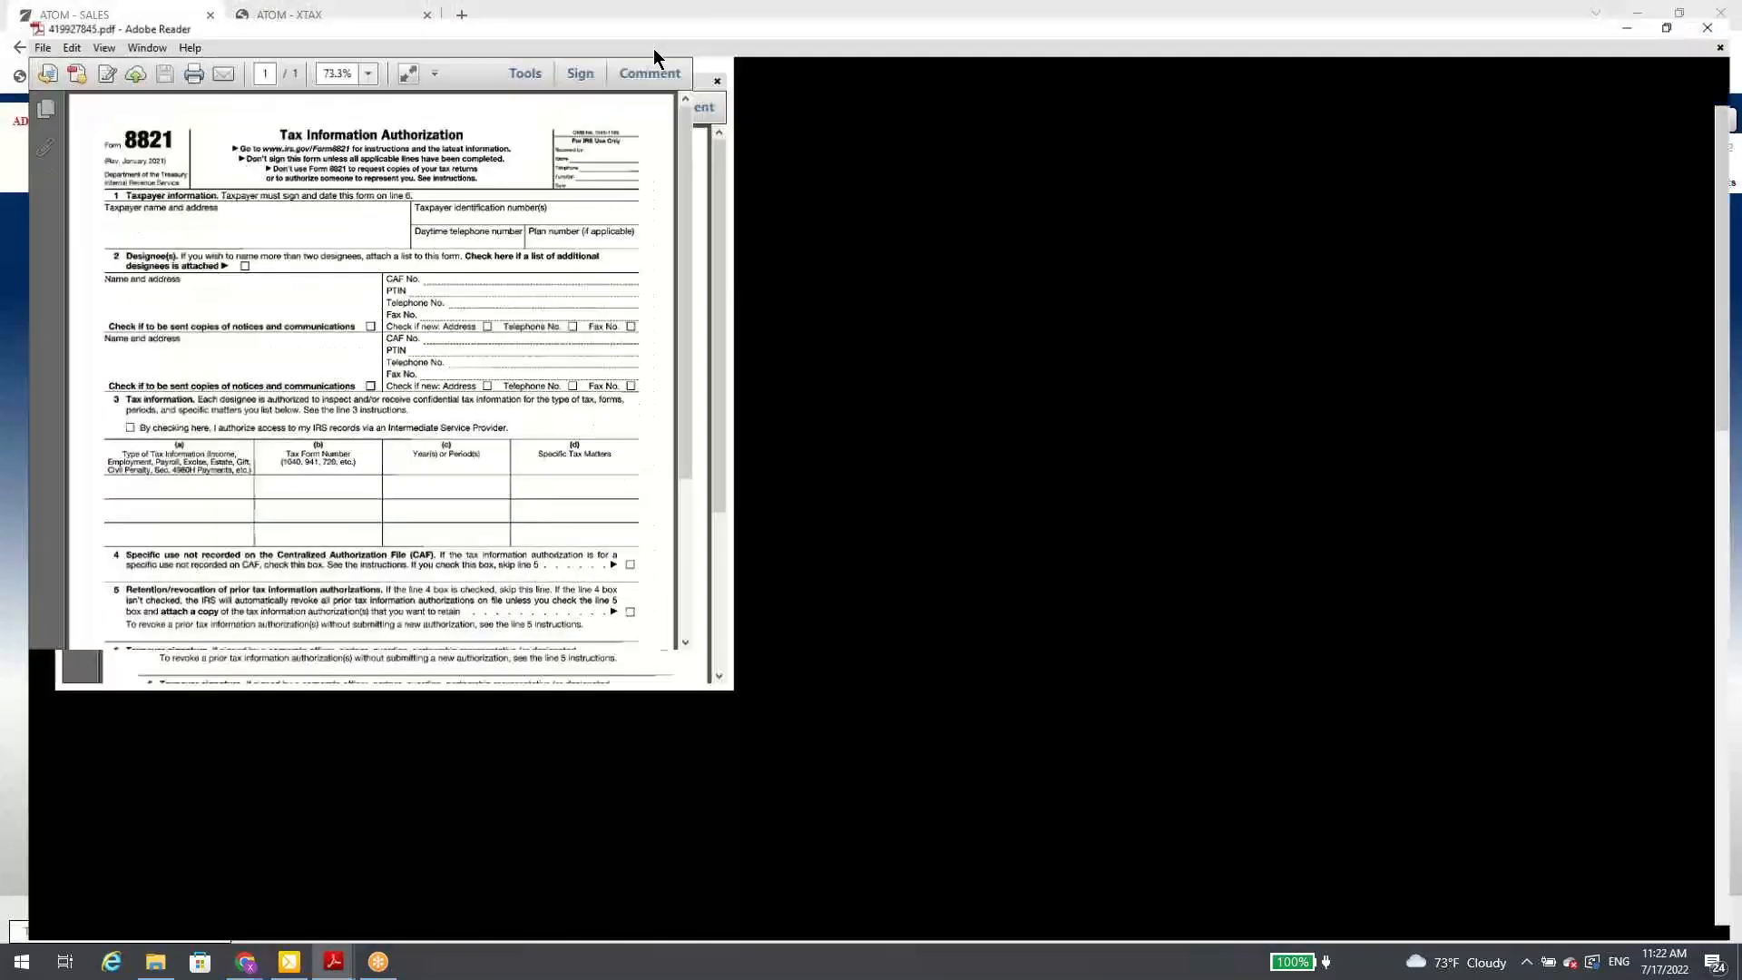
click(1720, 9)
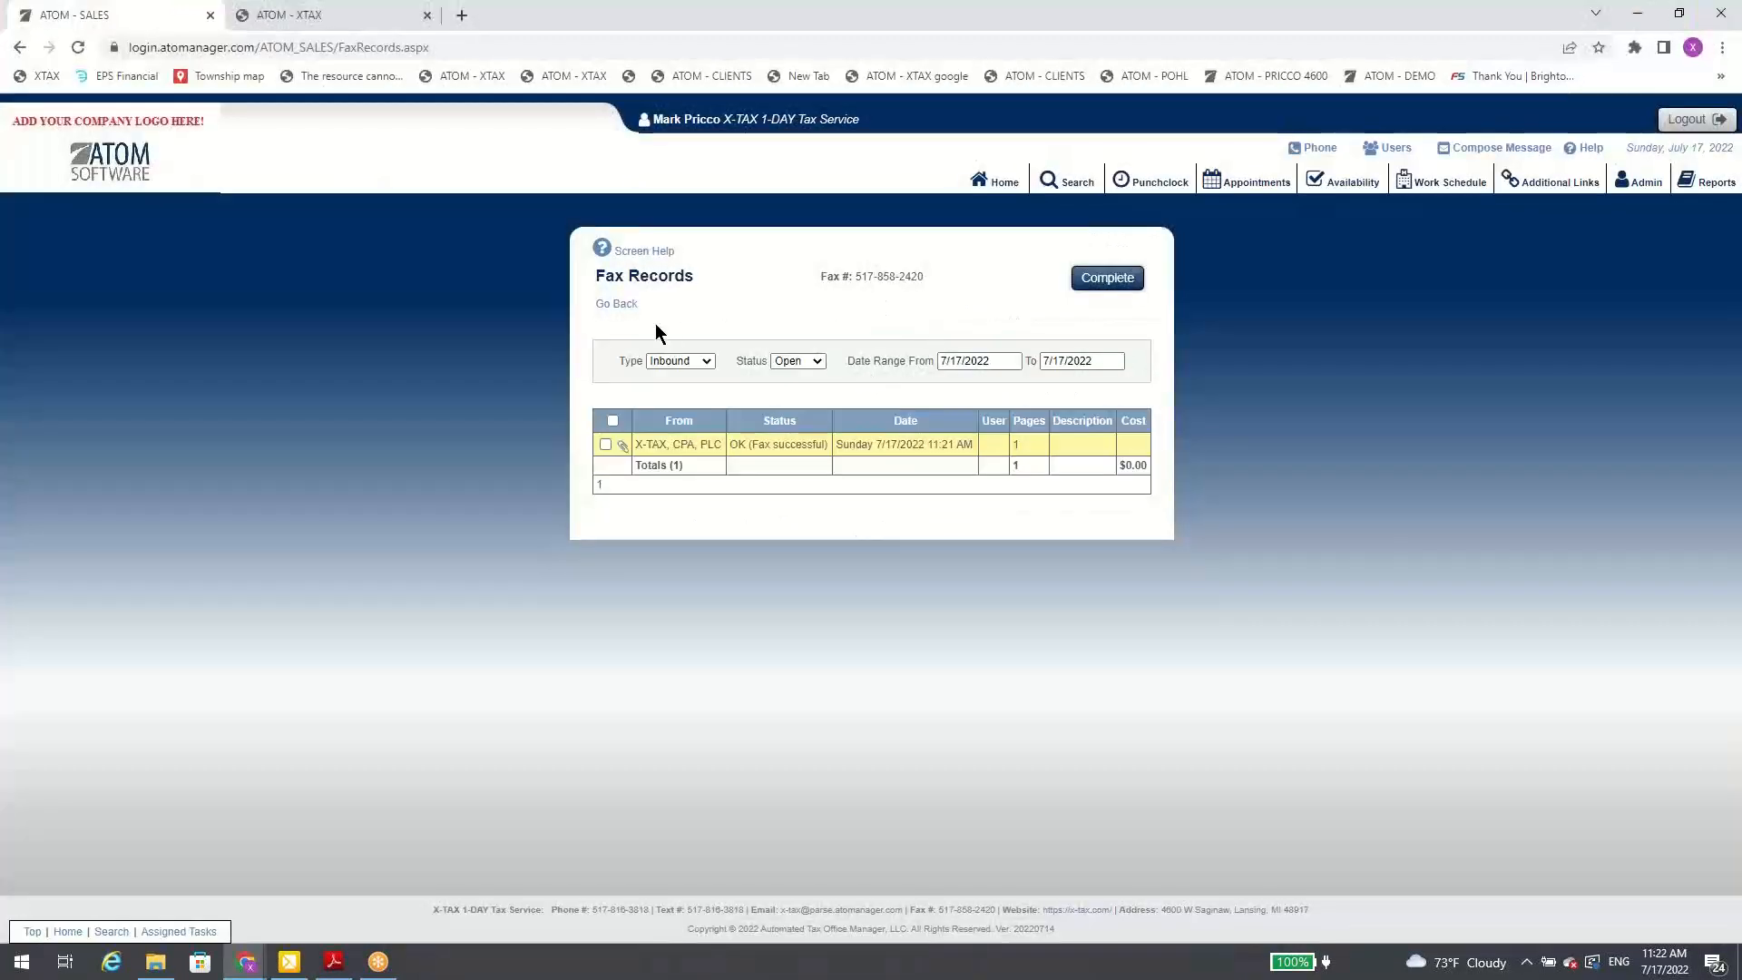
click(617, 304)
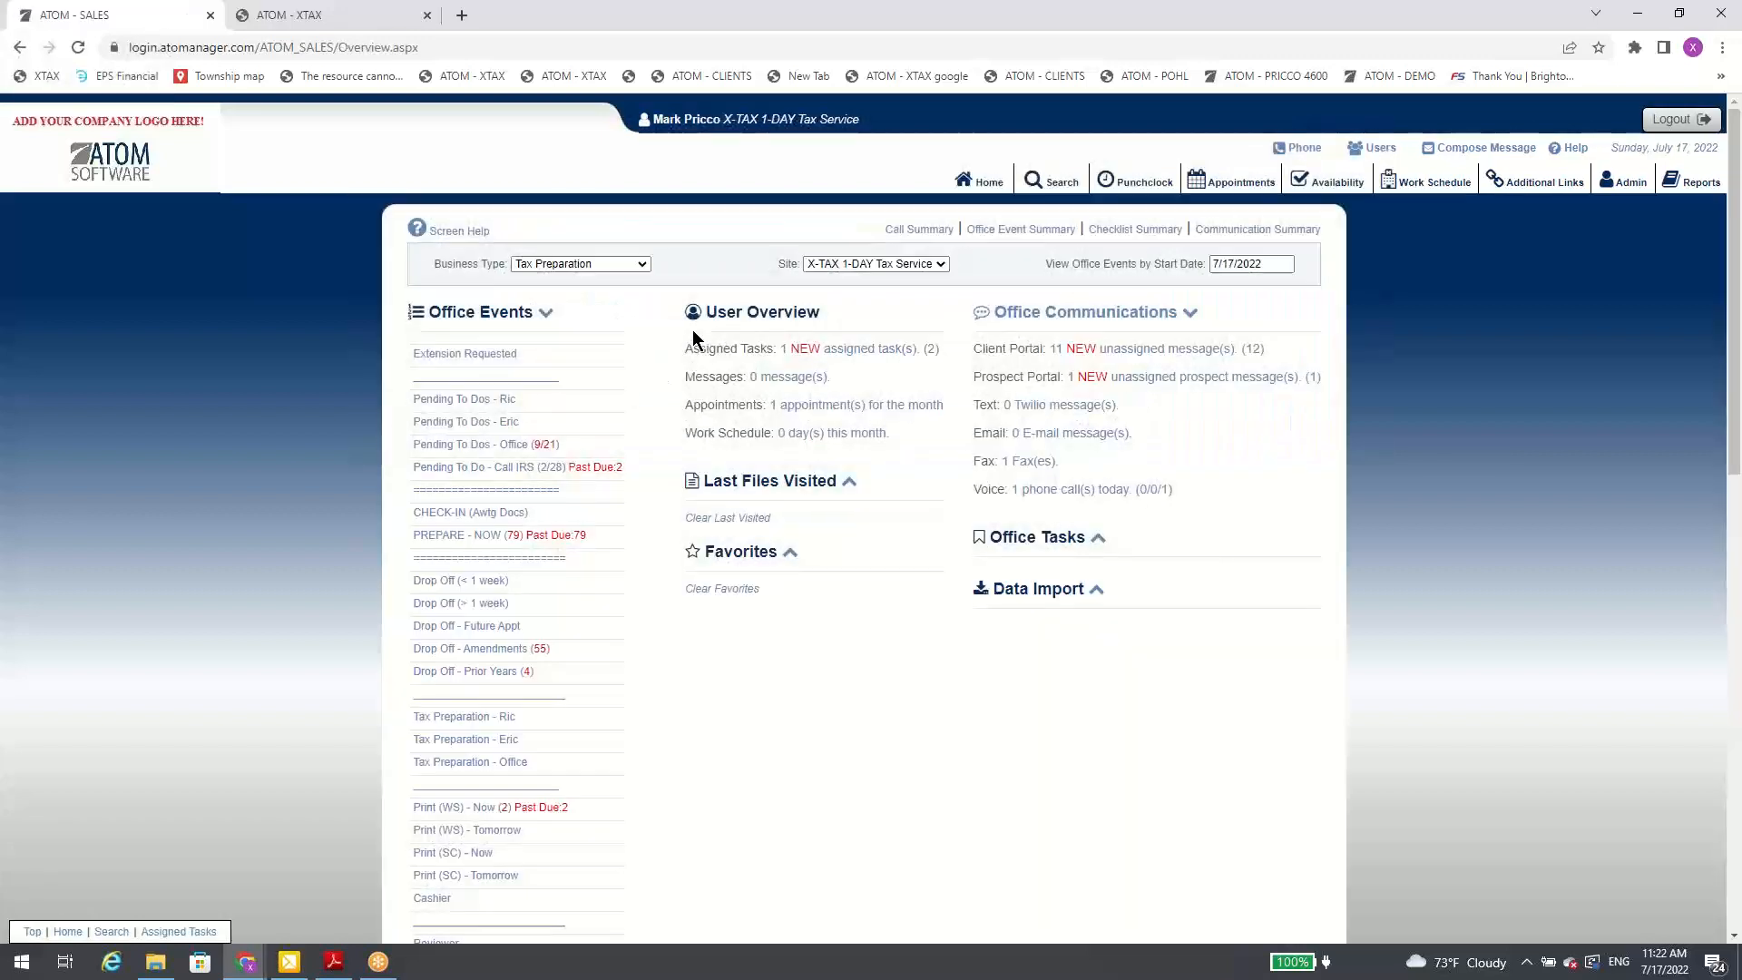
Step: Mark the open inbound fax from X-TAX, CPA, PLC in the Fax Records as complete
click(1028, 468)
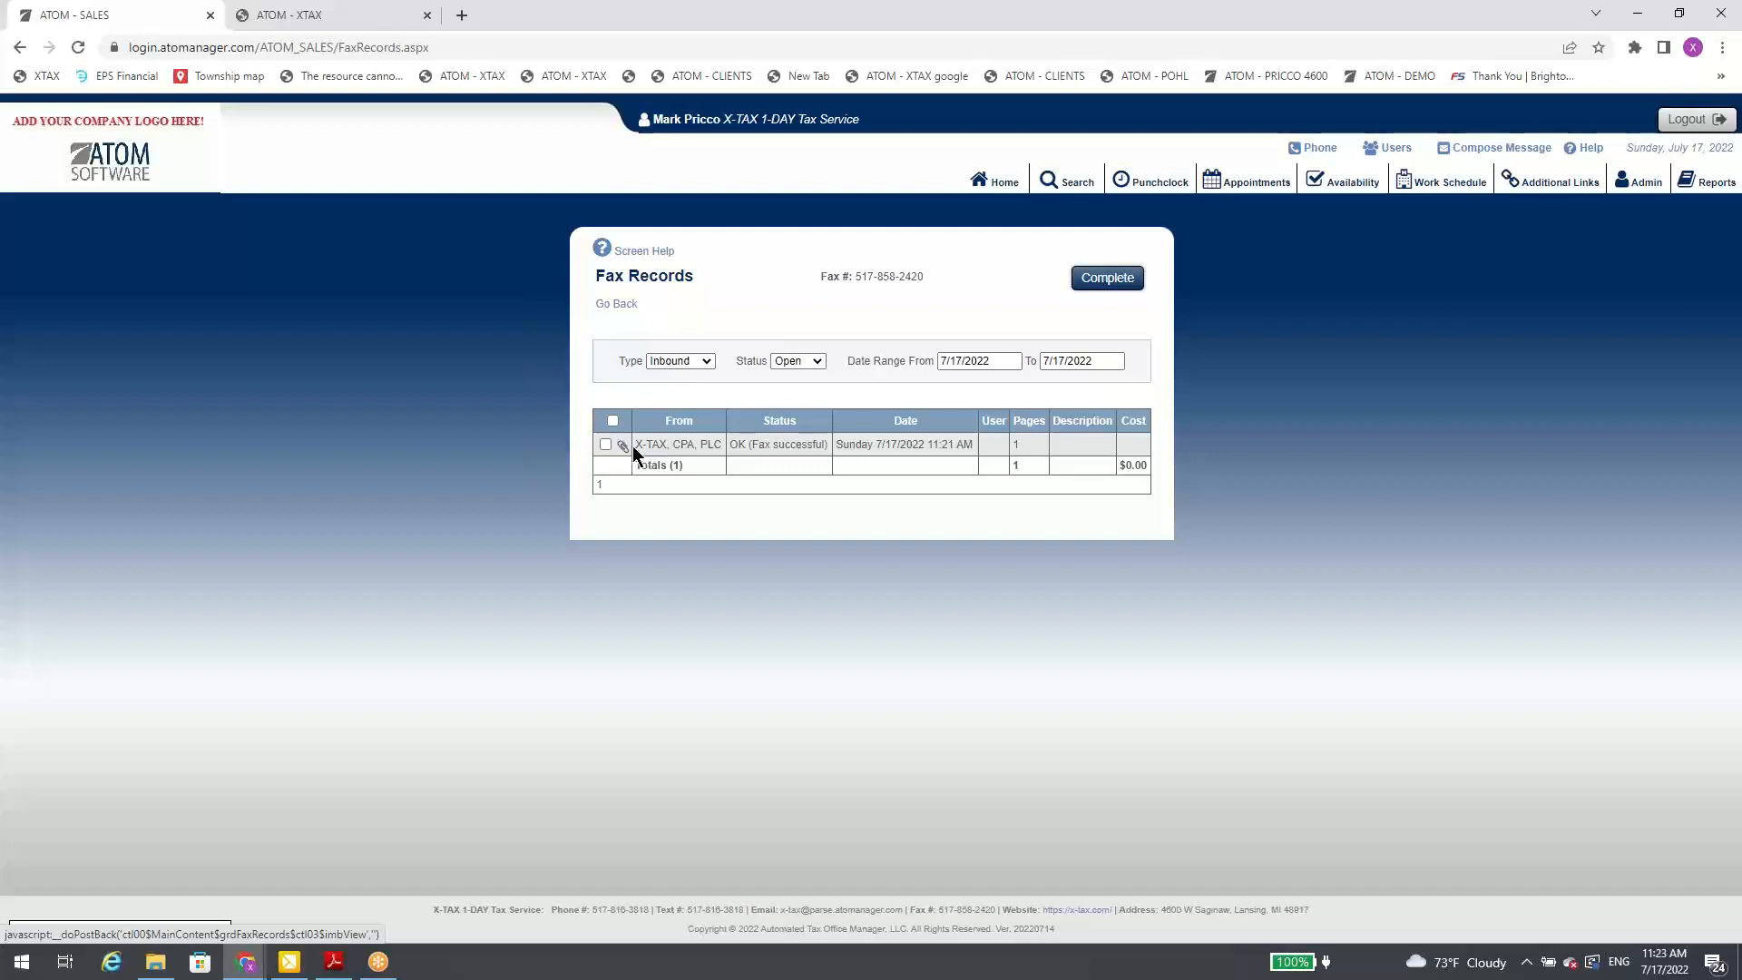
click(605, 443)
click(1132, 285)
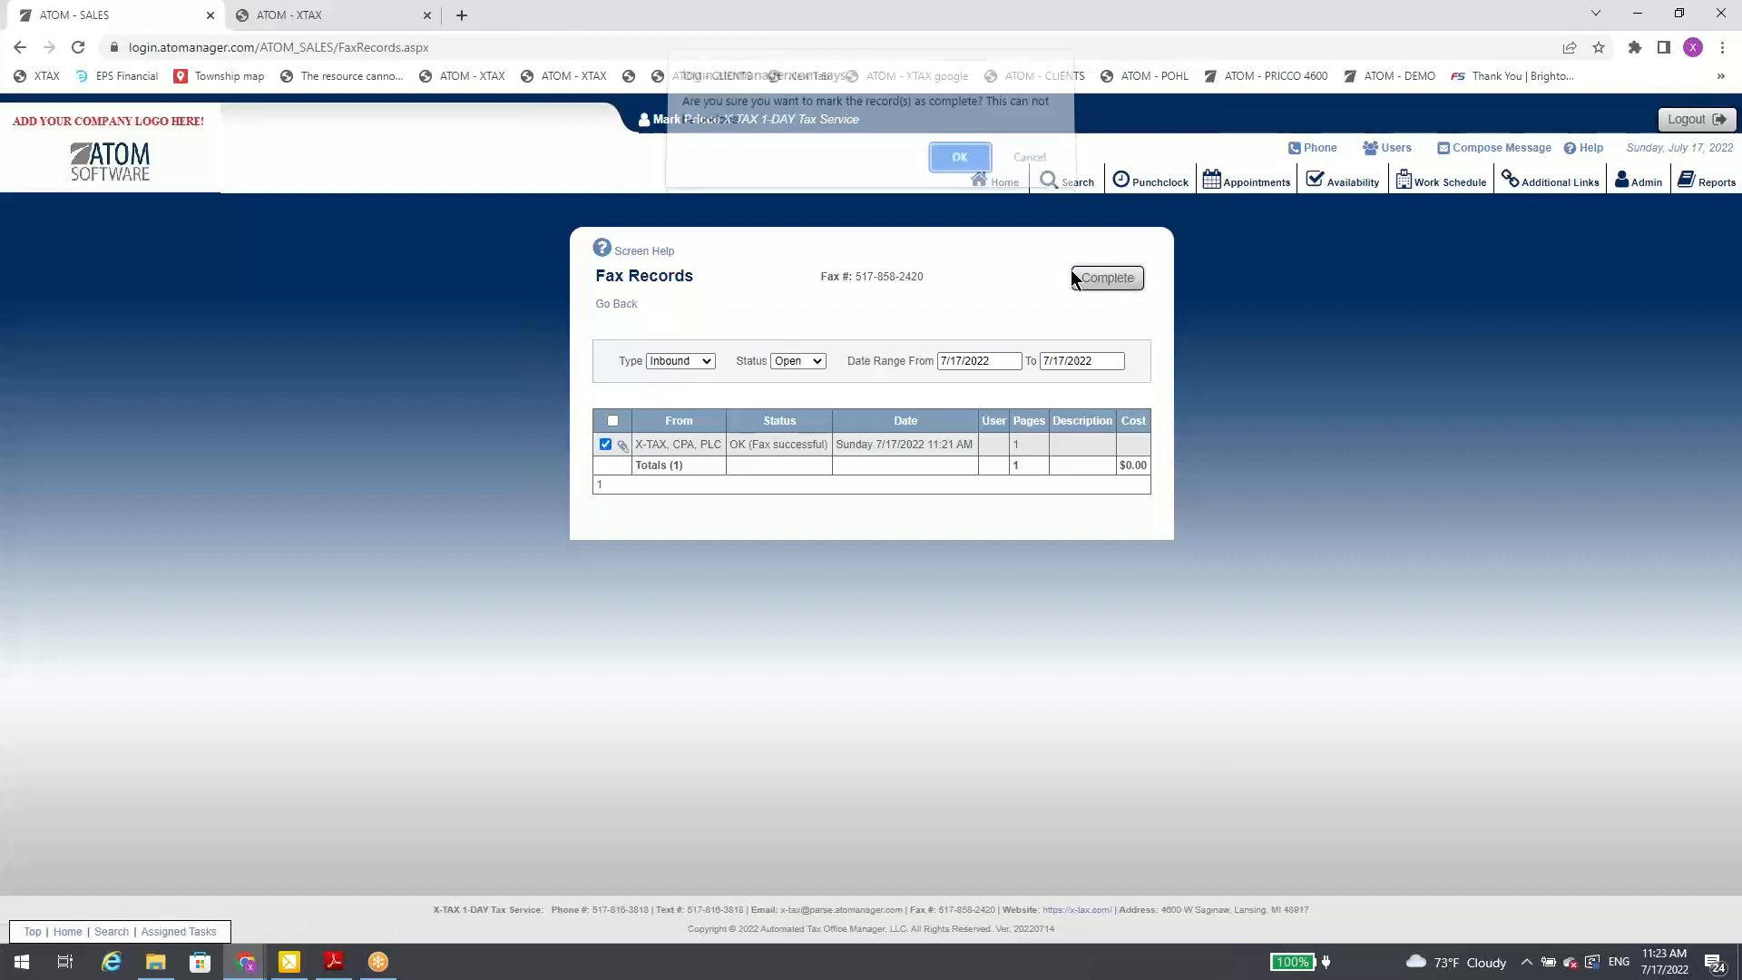
click(953, 167)
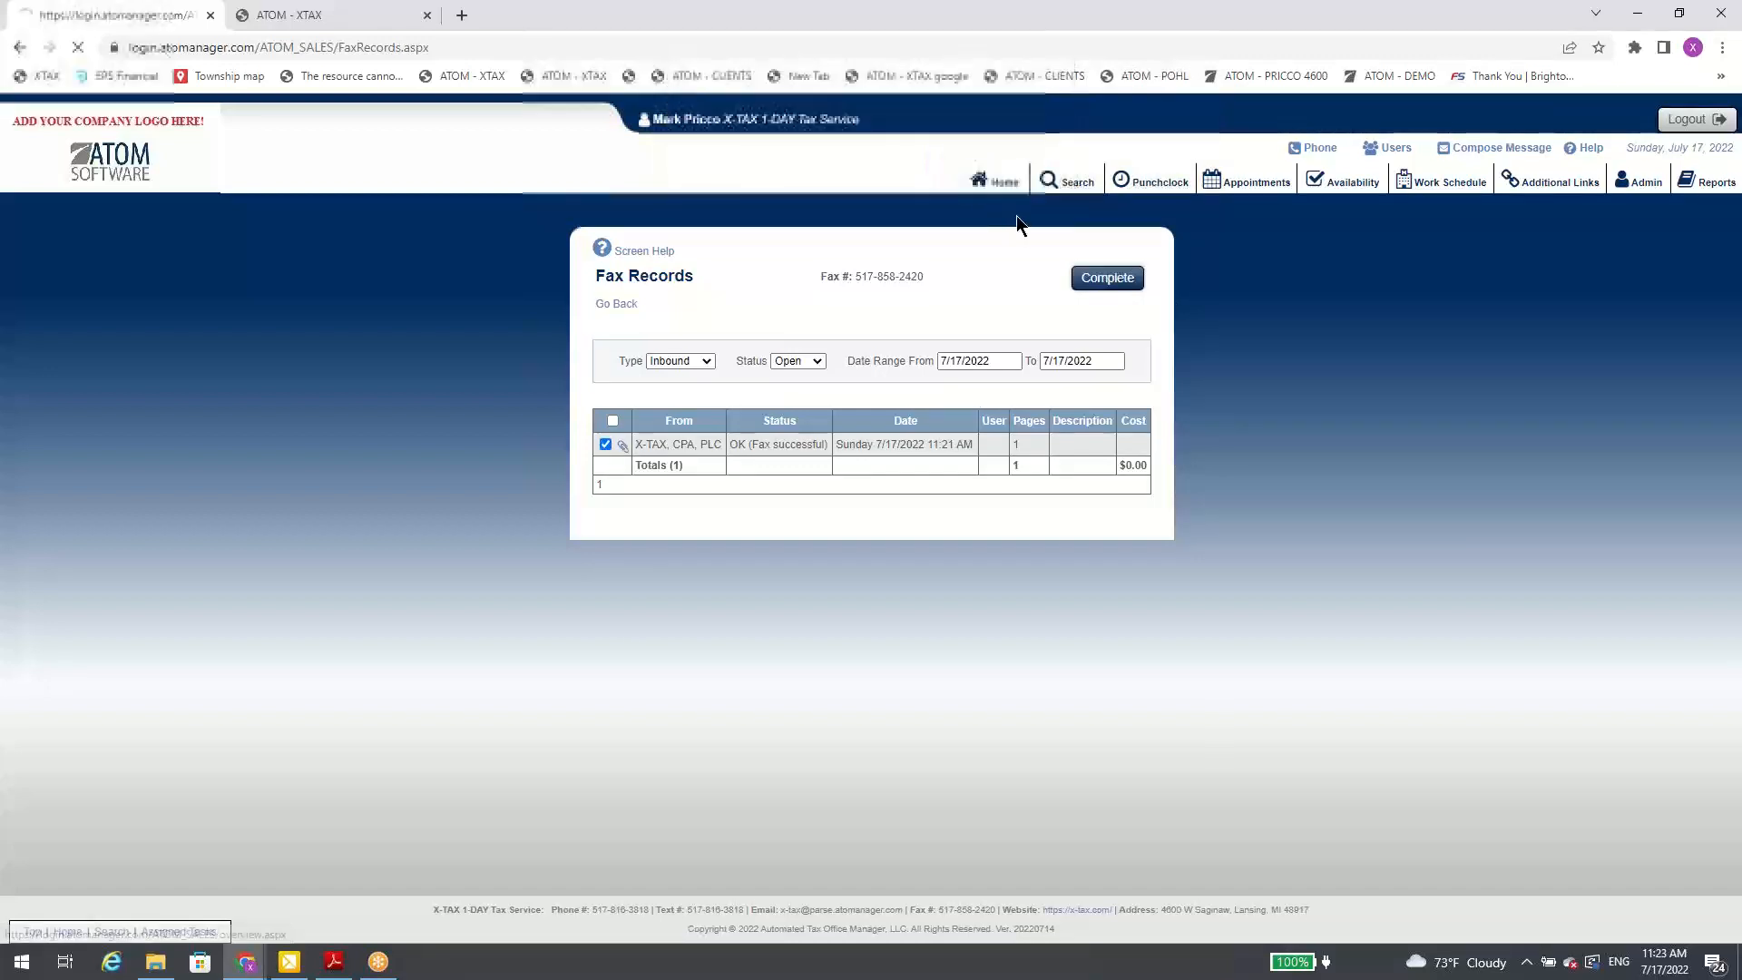
Step: List the closed inbound faxes from 4/24/2022 to 7/17/2022 in the Fax Records and return to the home overview
click(953, 362)
click(948, 382)
click(948, 382)
click(960, 416)
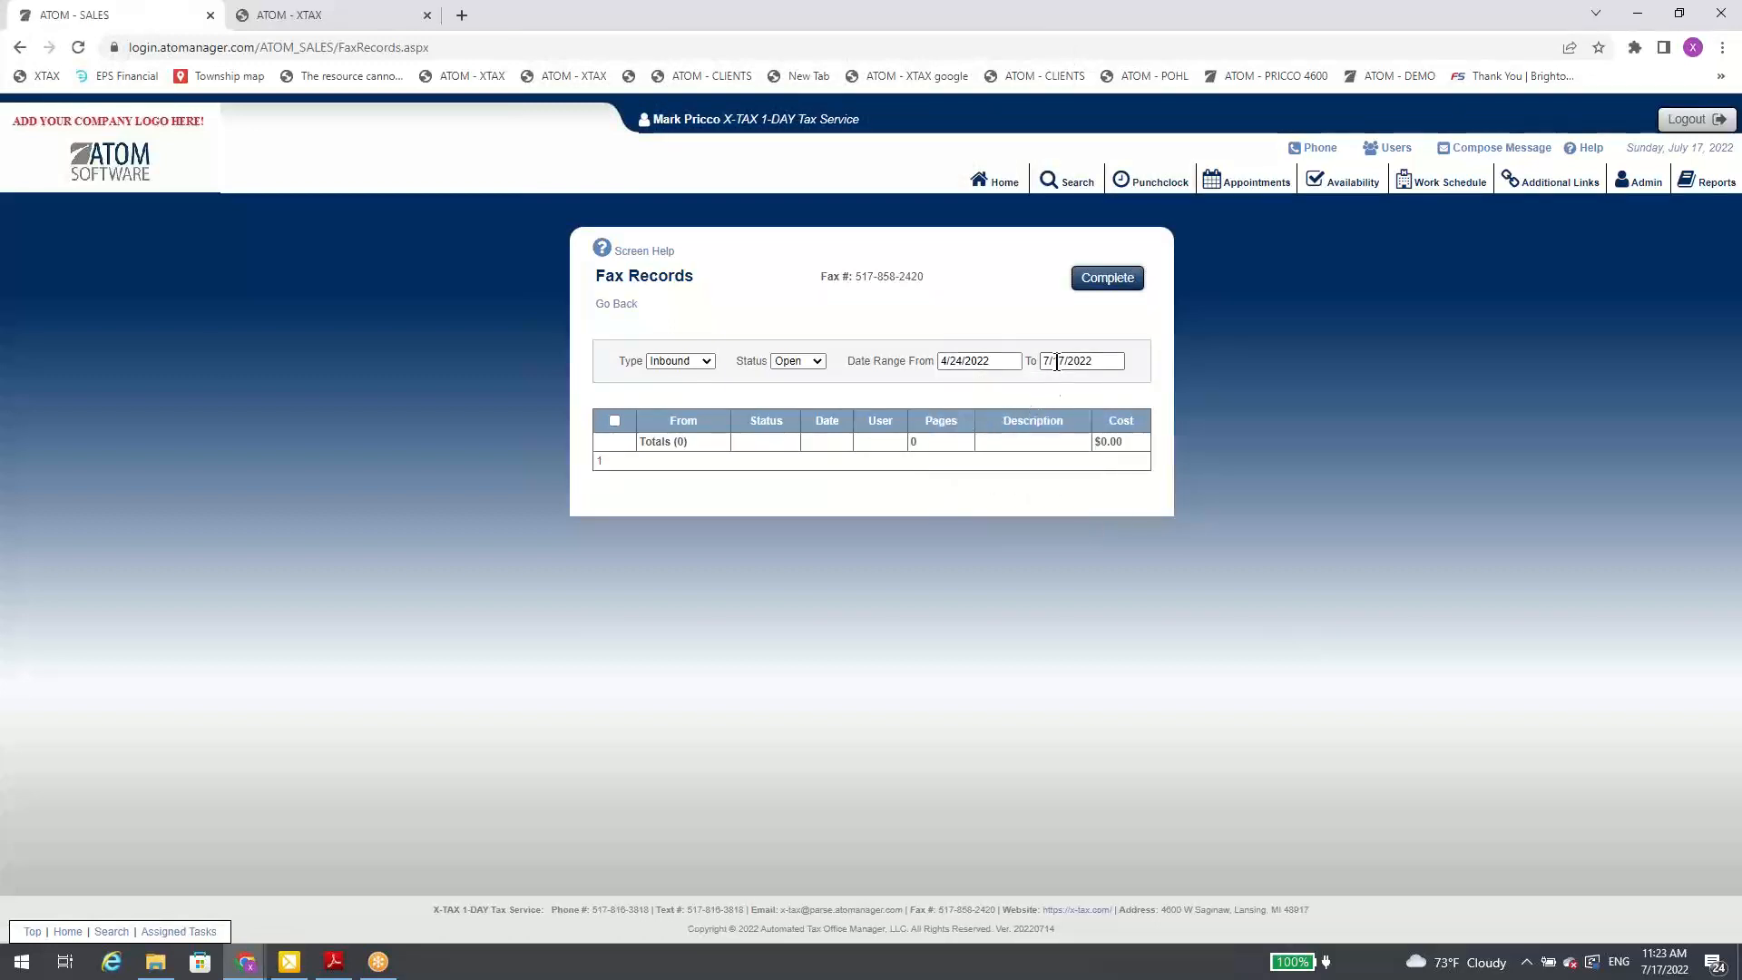
click(981, 370)
click(819, 360)
click(808, 388)
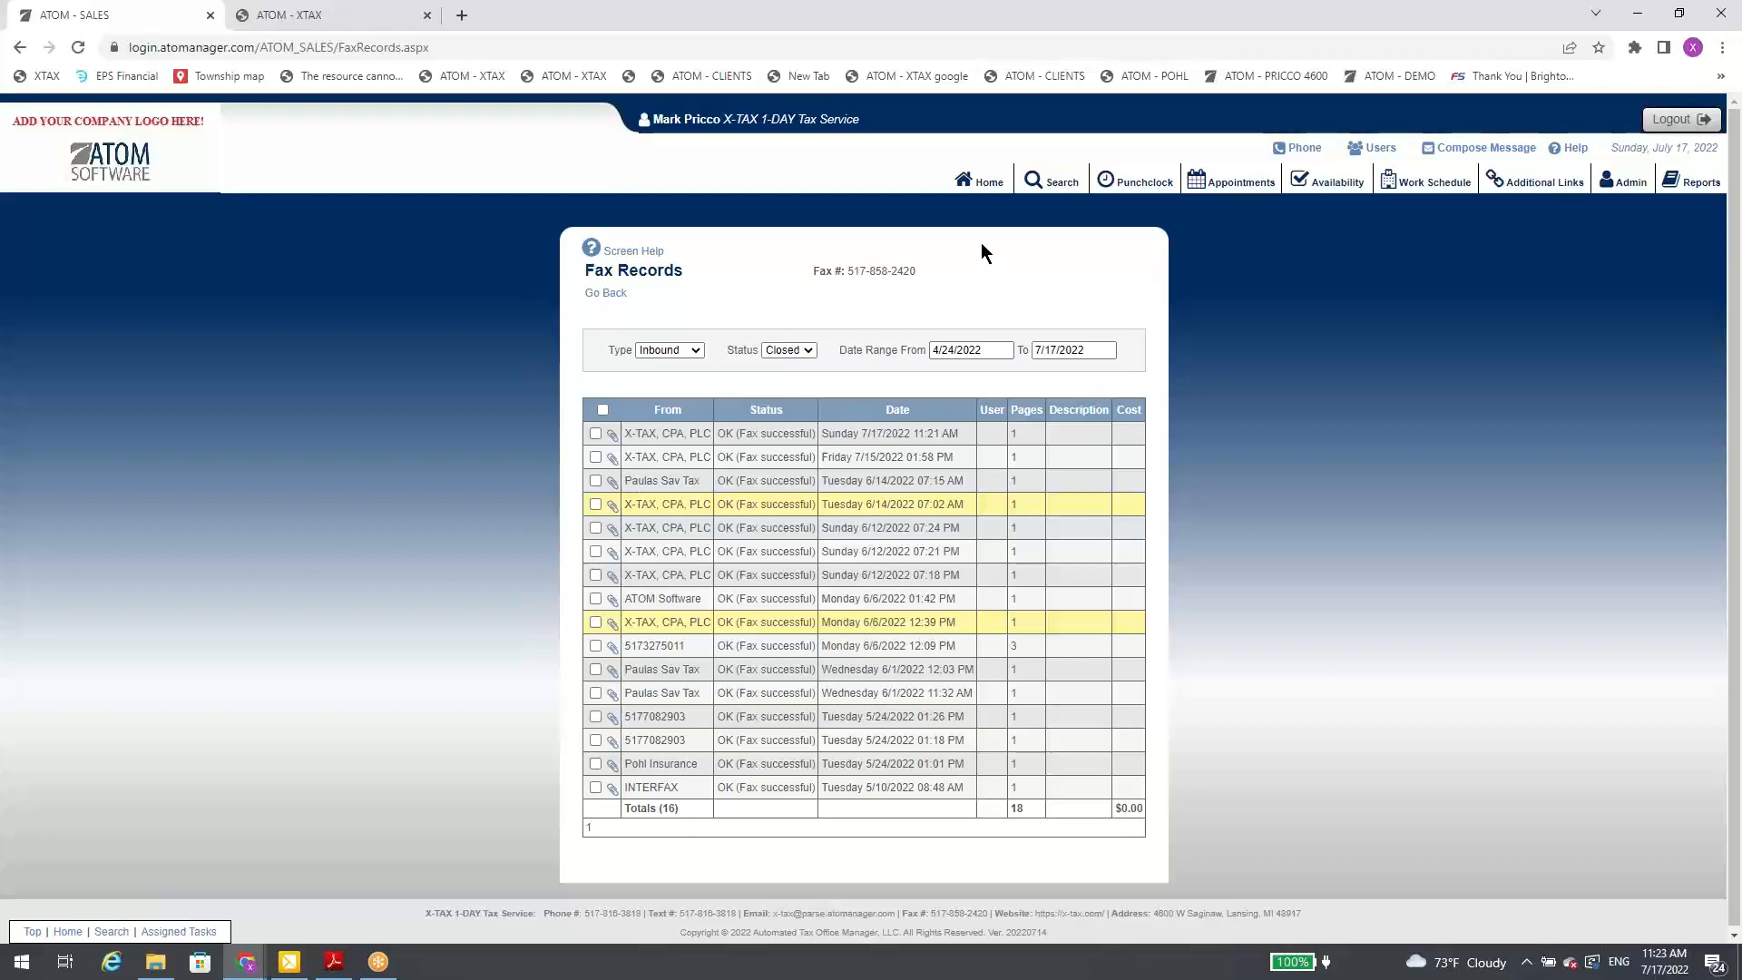
click(977, 200)
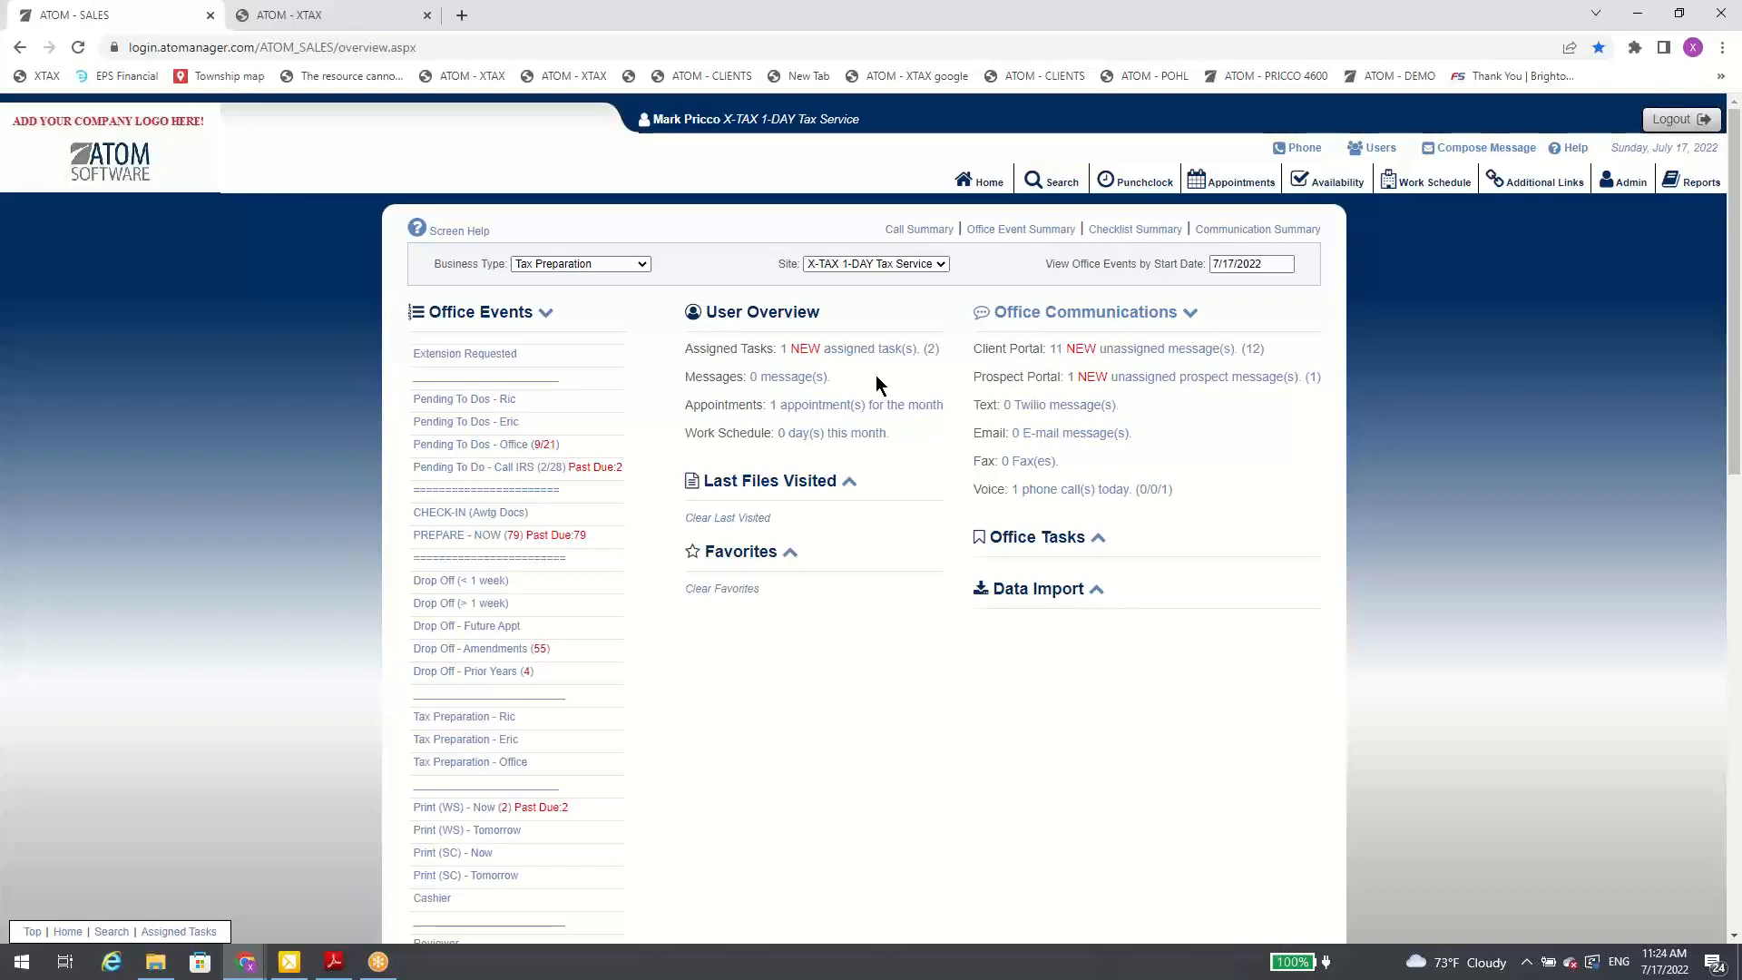
Step: Read the costs and billing in the help guide on faxing through ATOM with InterFax, close it, and return to the home overview
click(1576, 152)
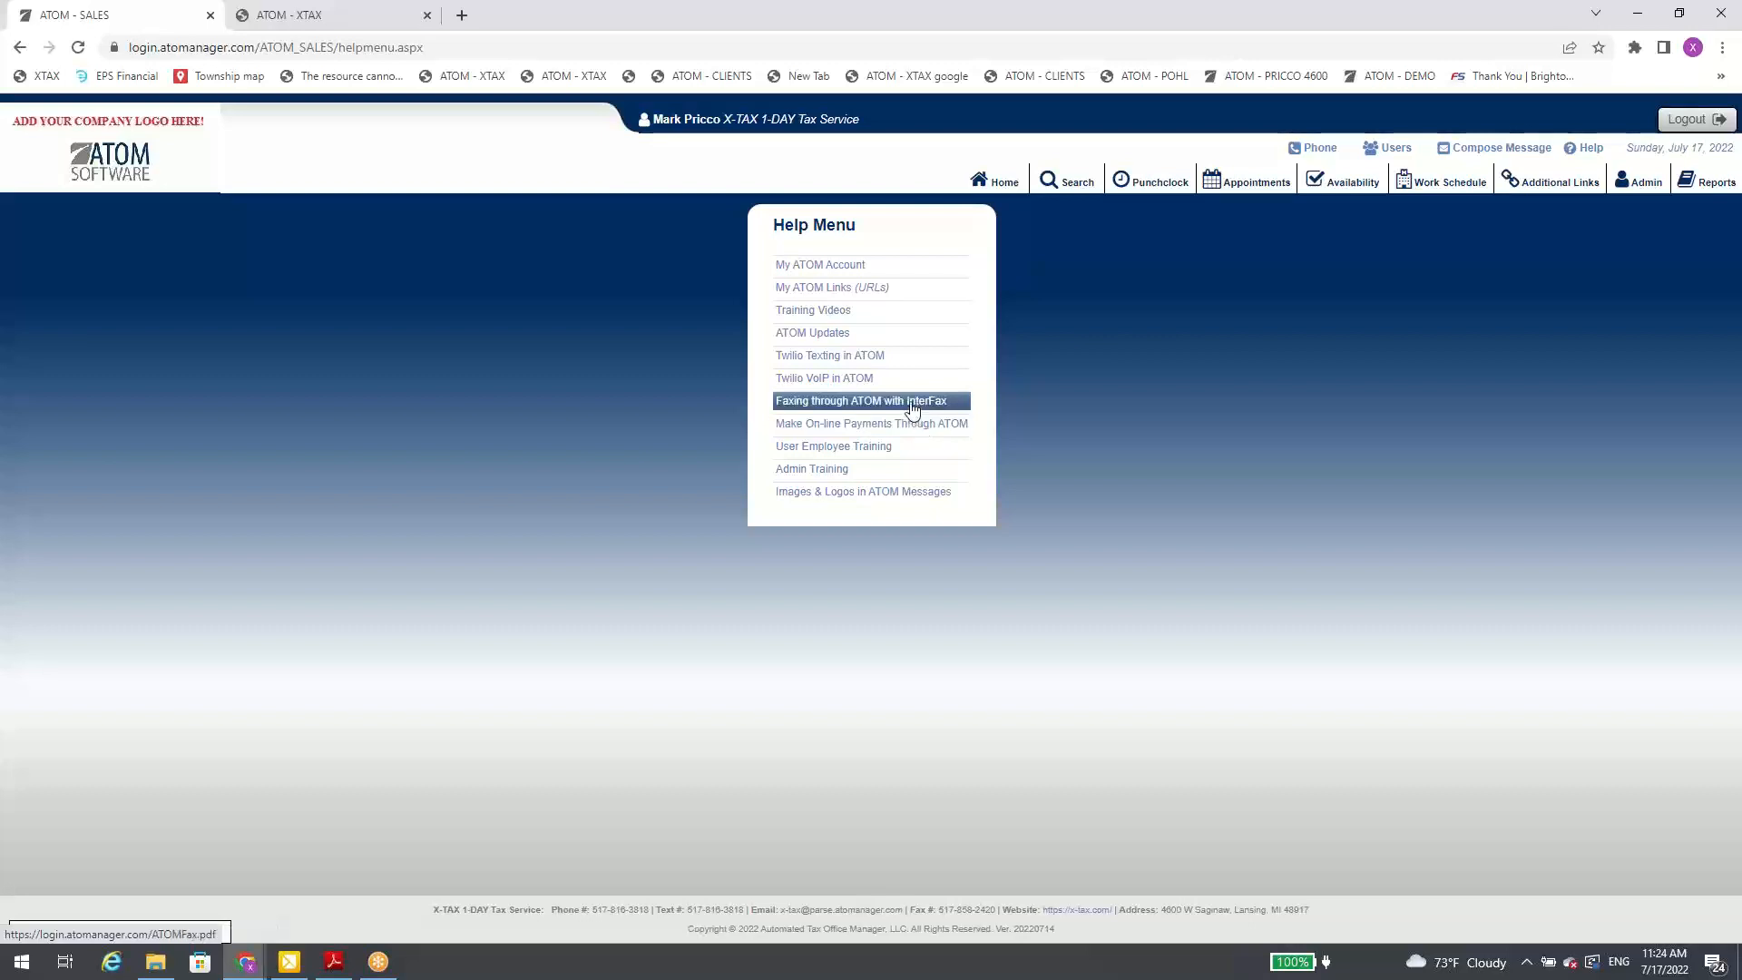
click(911, 401)
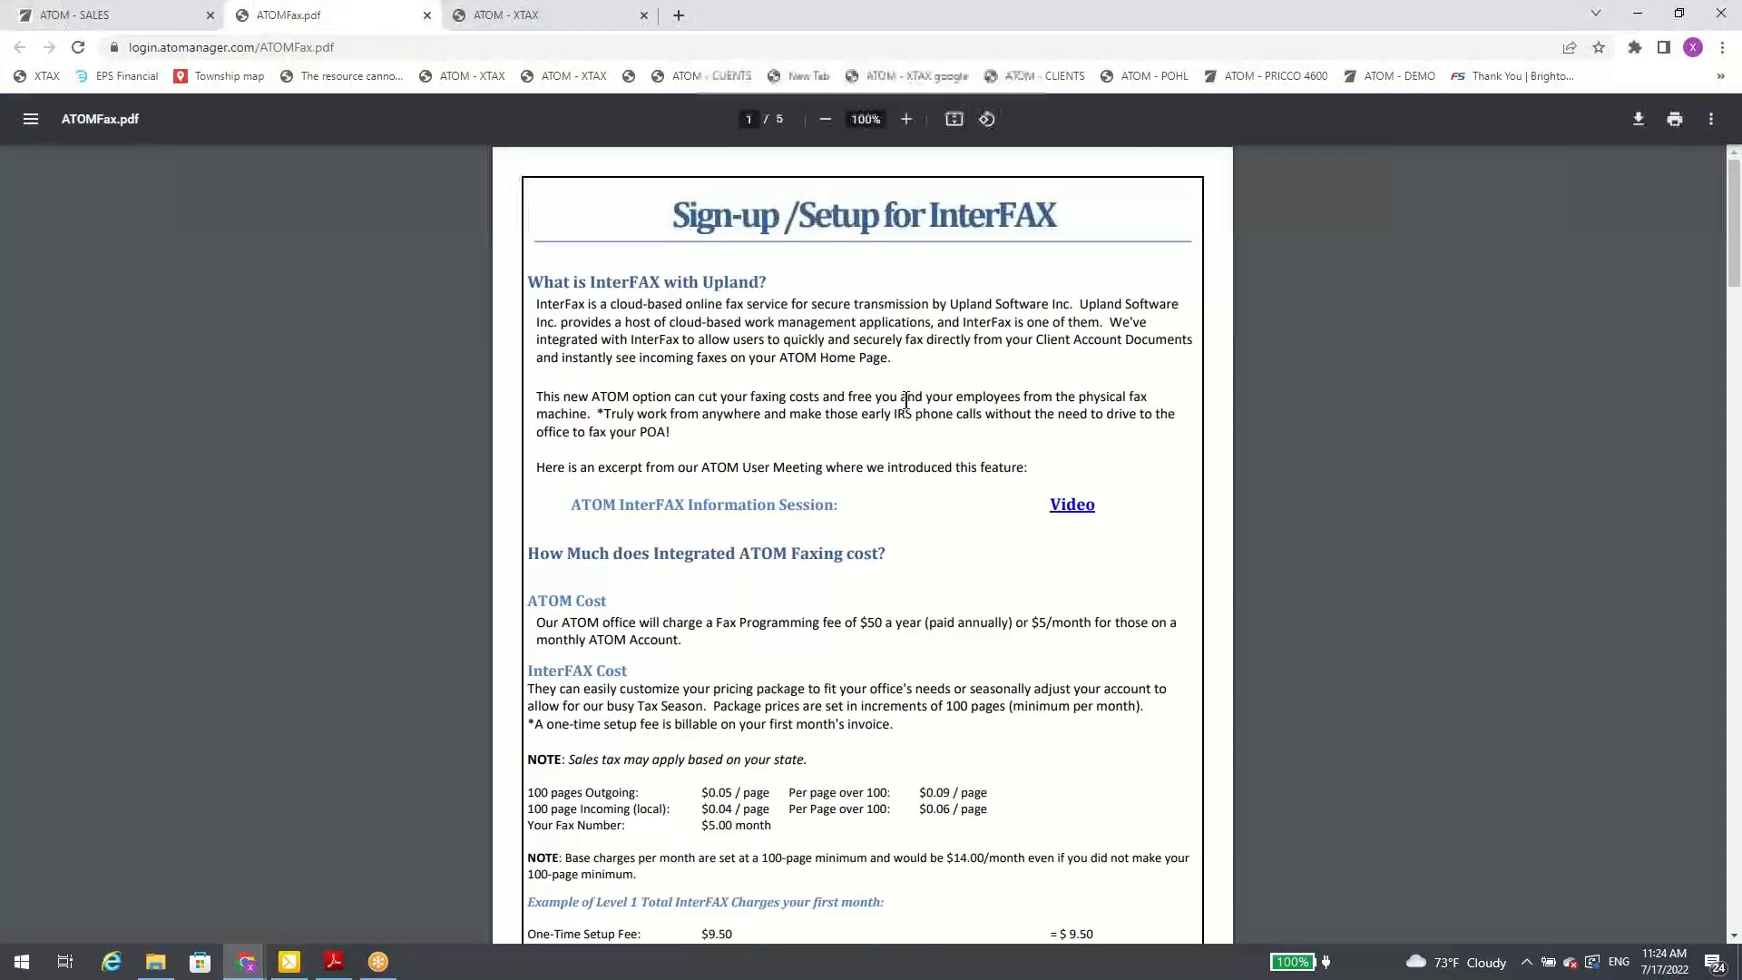
scroll(905, 402, down, 10)
scroll(906, 404, down, 10)
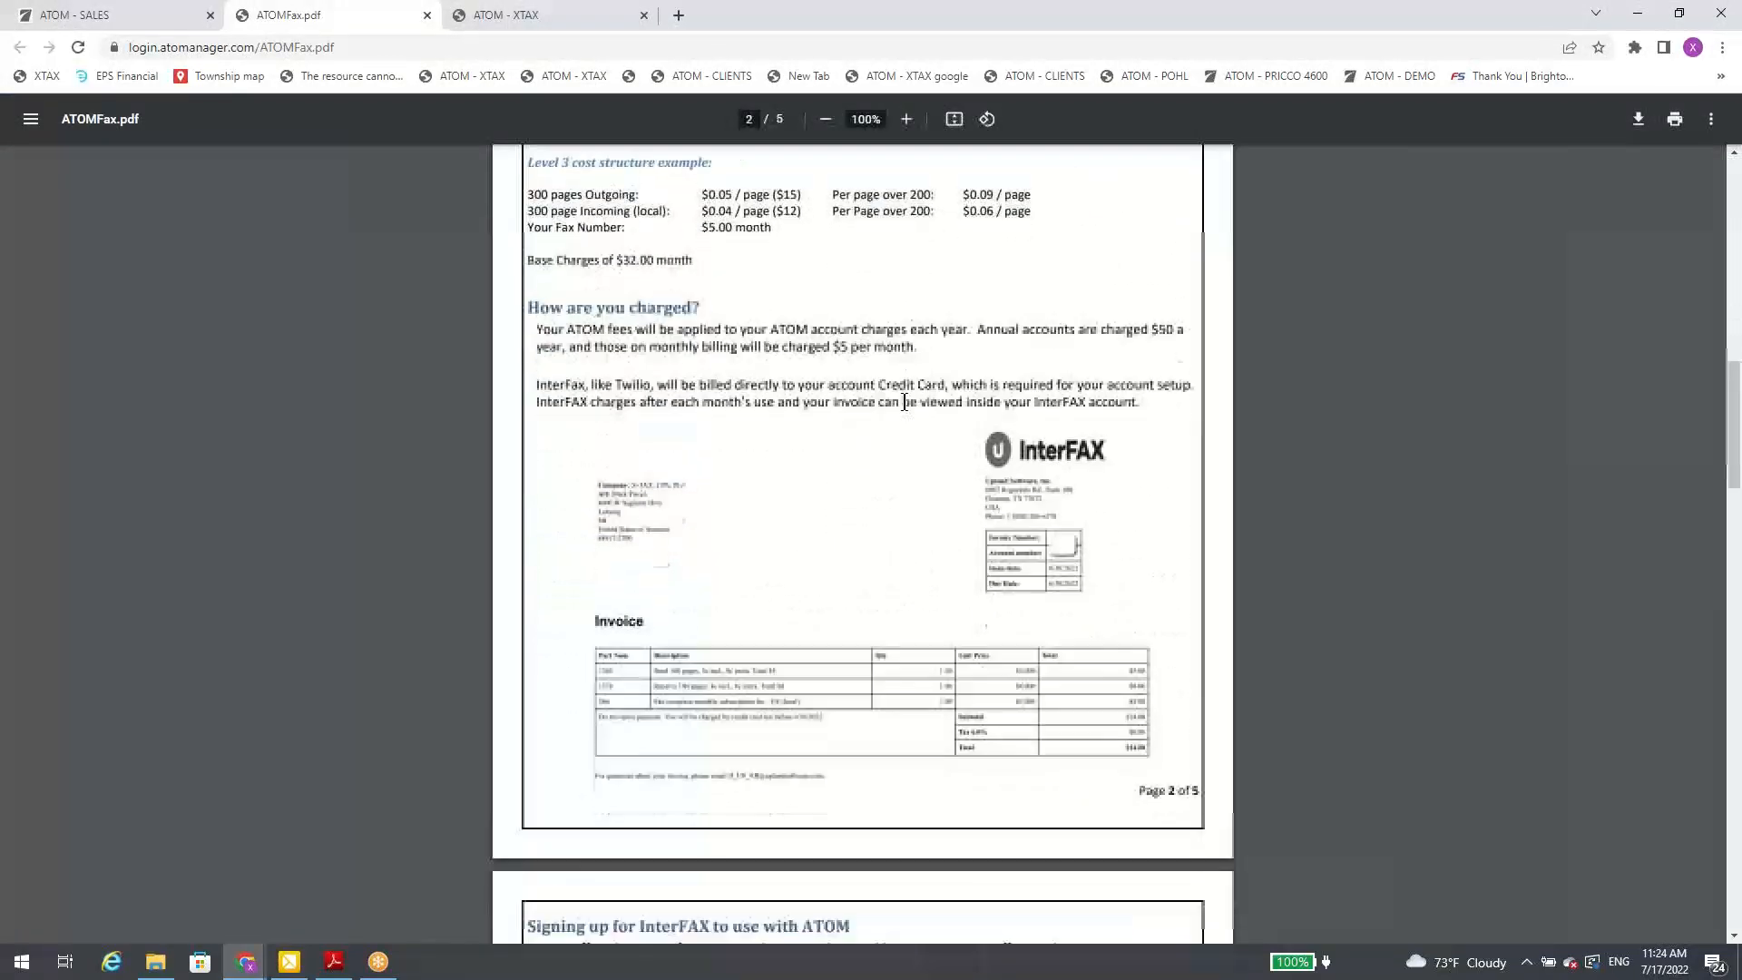
scroll(905, 399, up, 20)
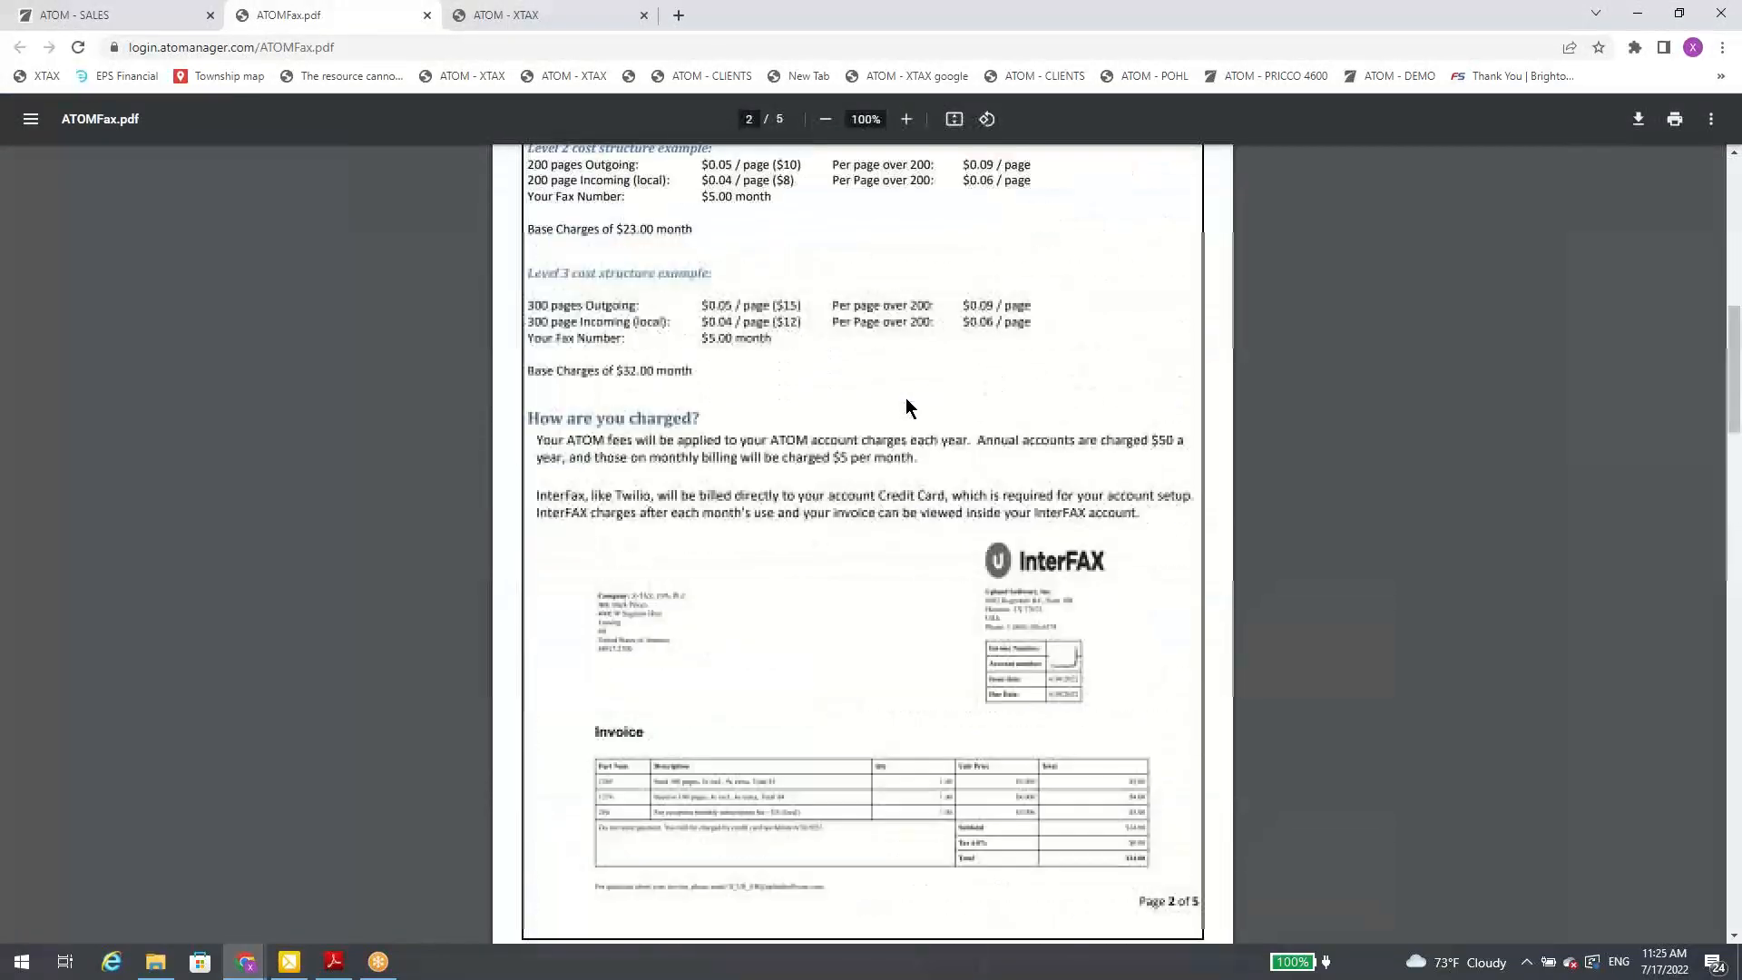
click(428, 17)
click(1009, 182)
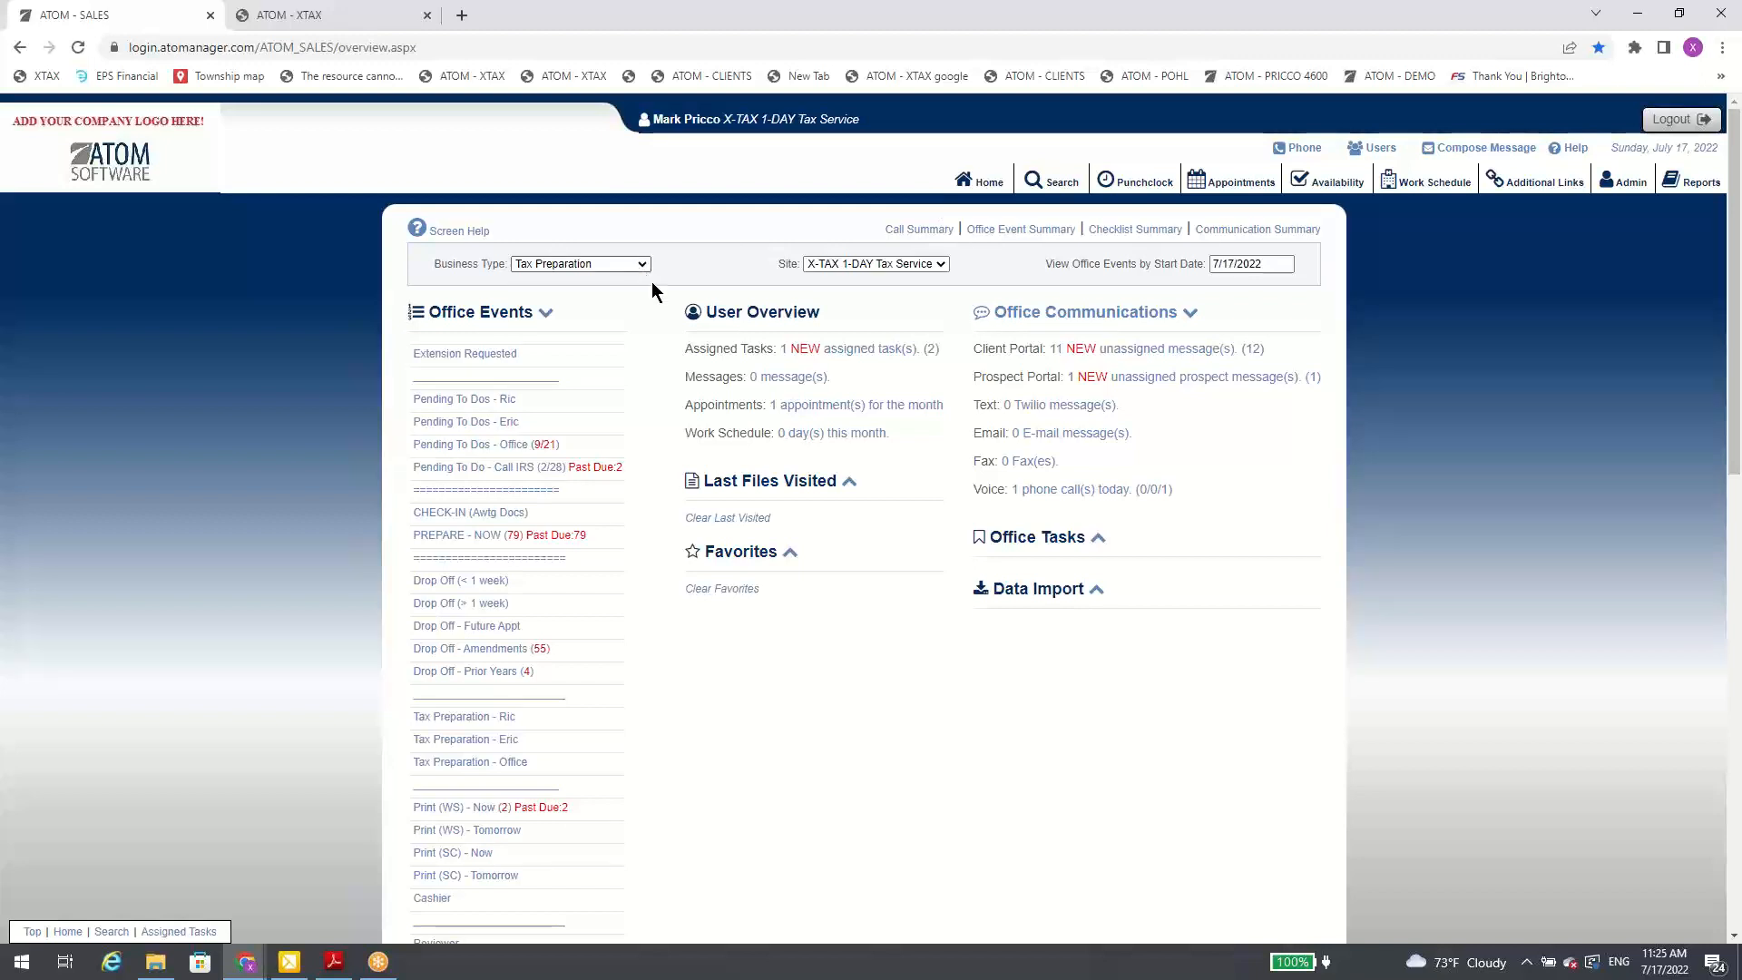
Step: Search for the client by last and first name and open the individual's file from the results
click(1055, 182)
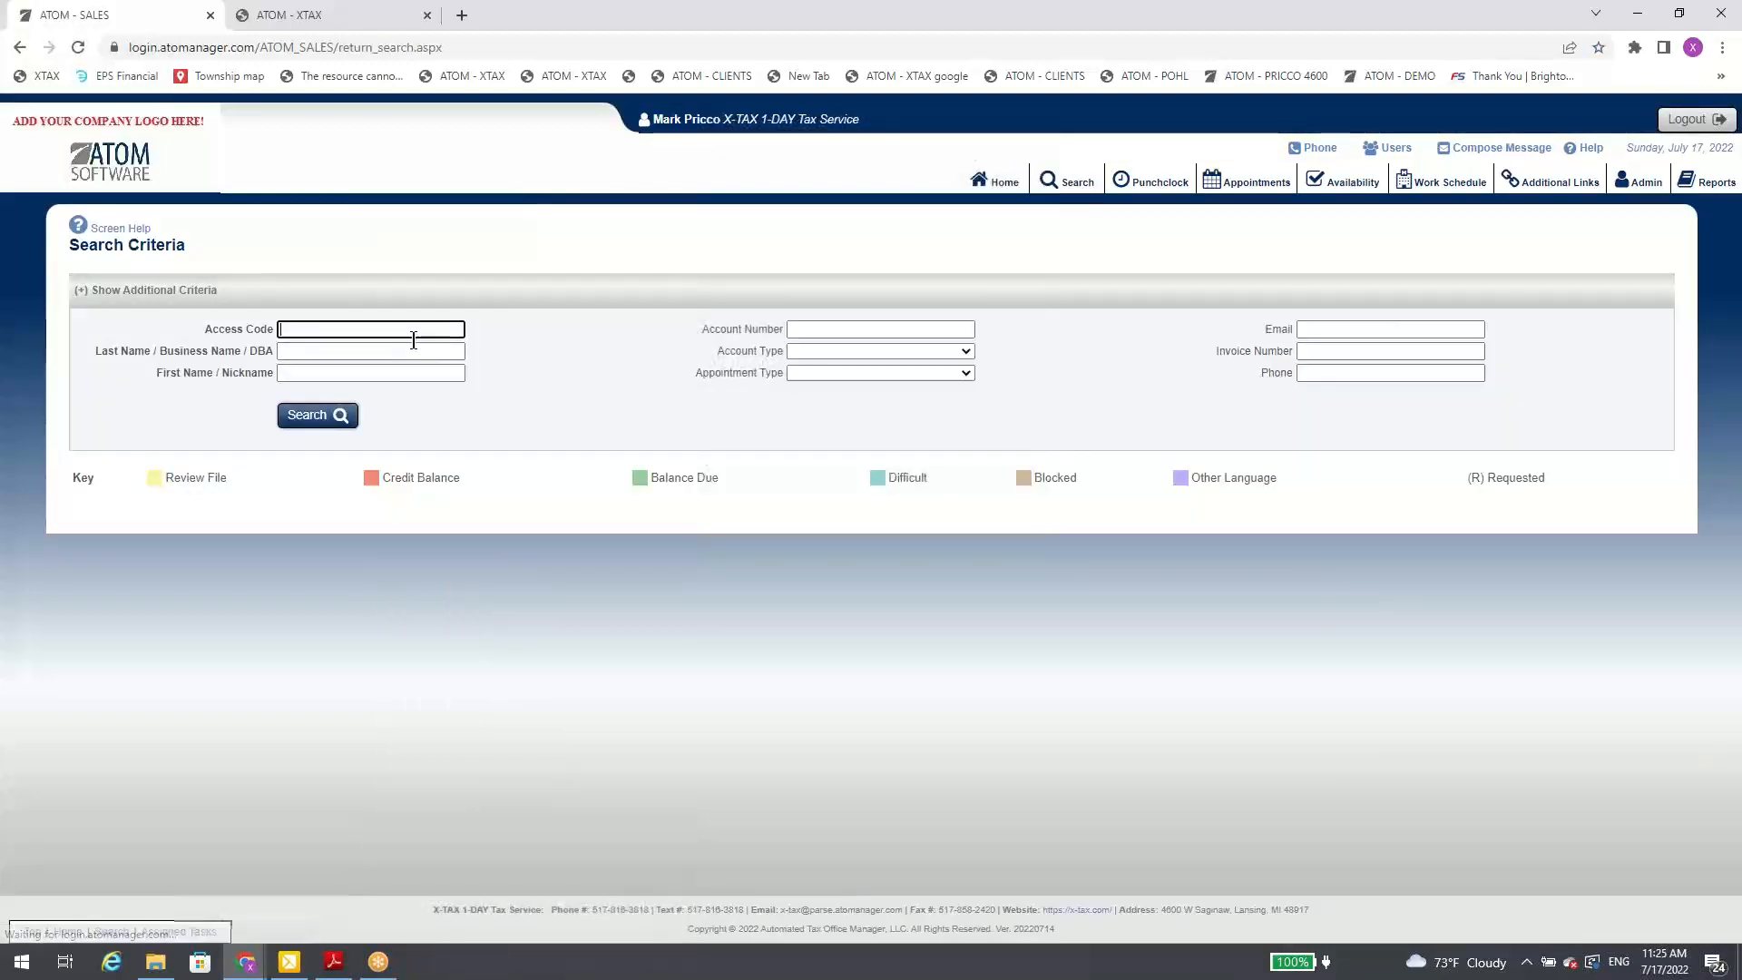
click(398, 351)
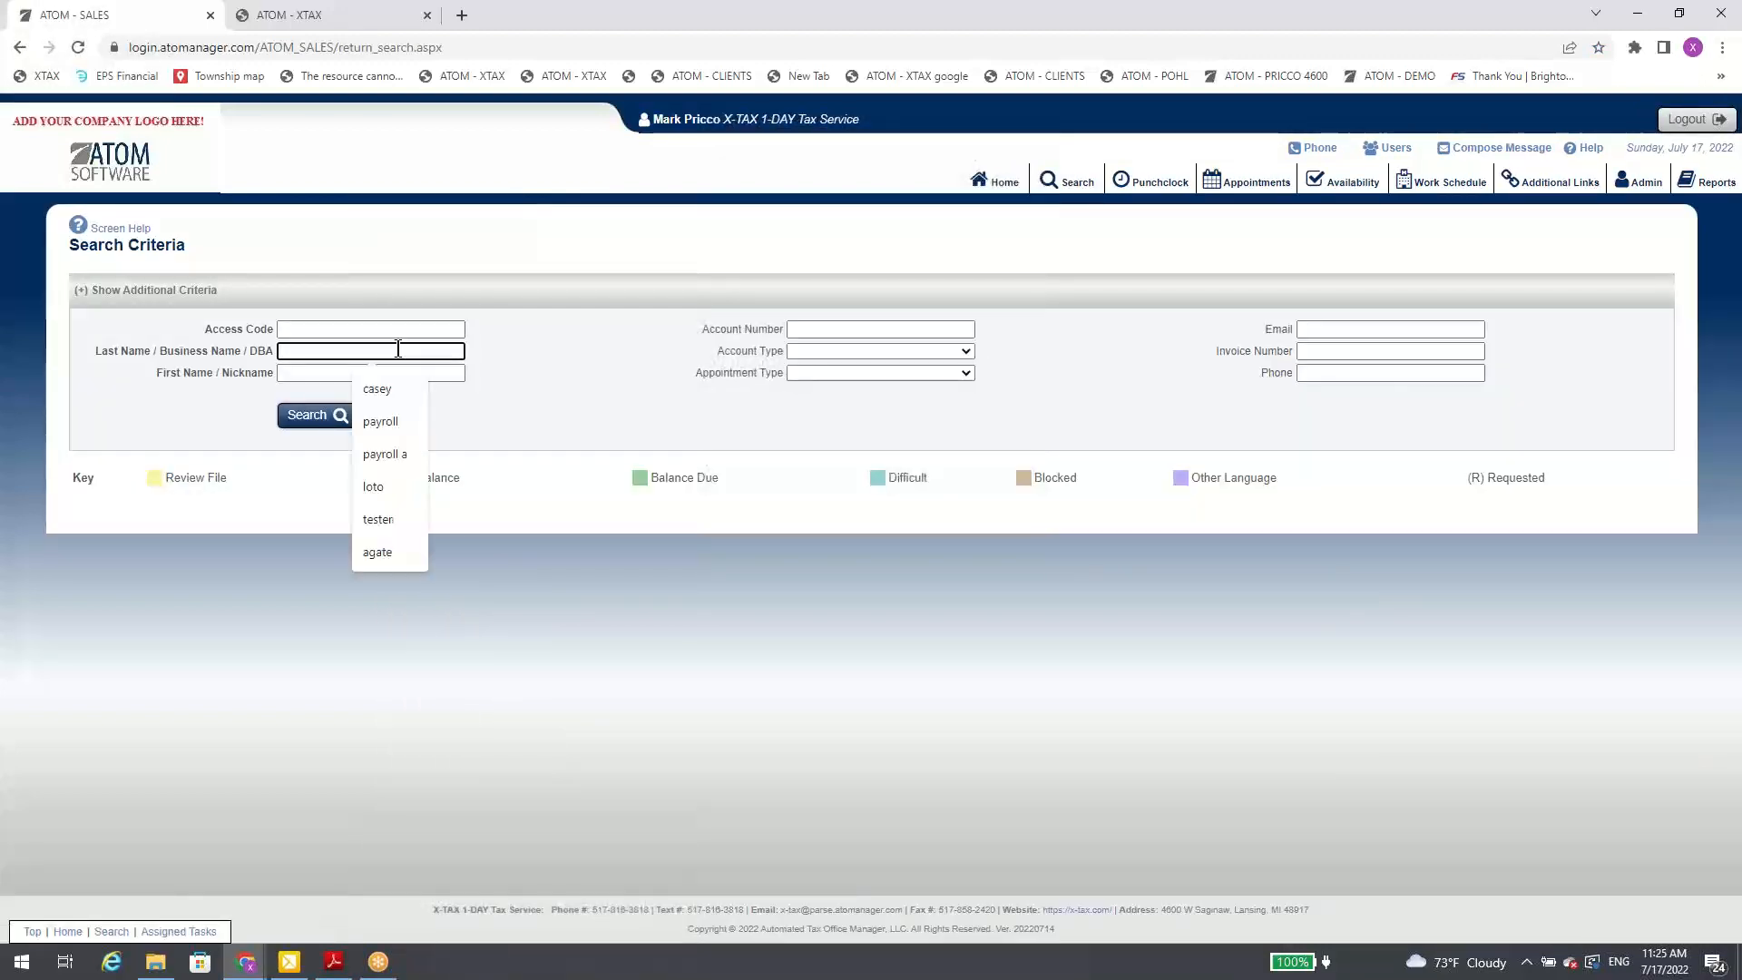
key(Tab)
key(Return)
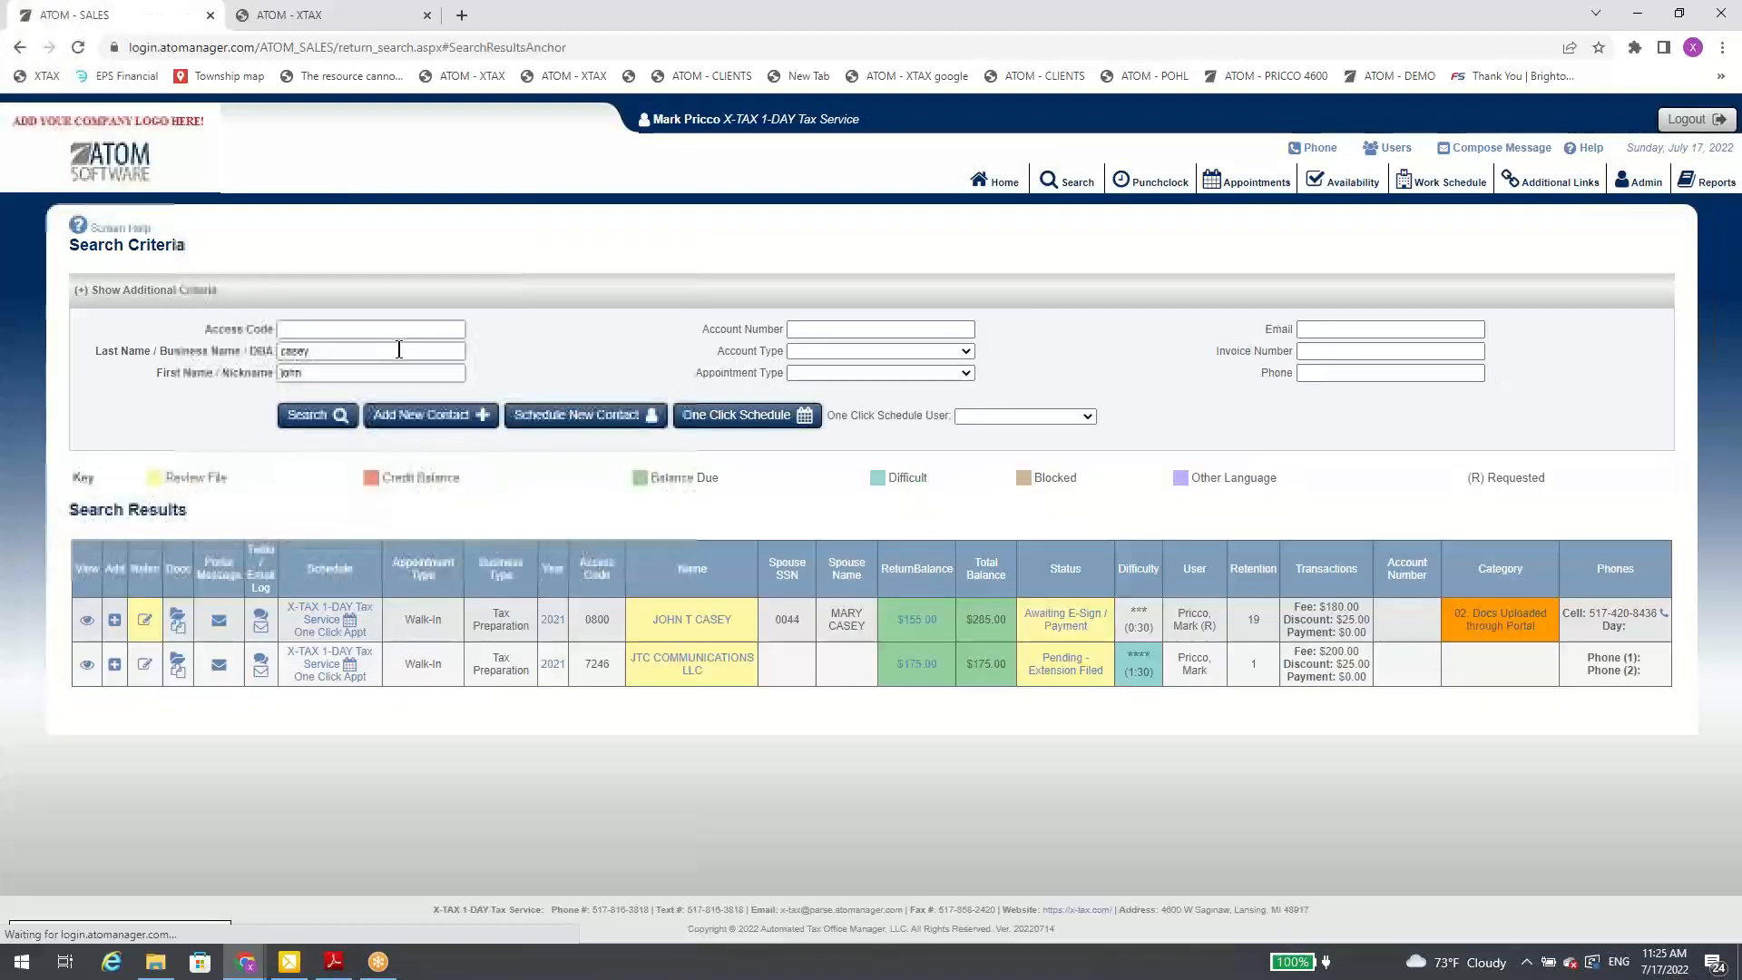
click(705, 619)
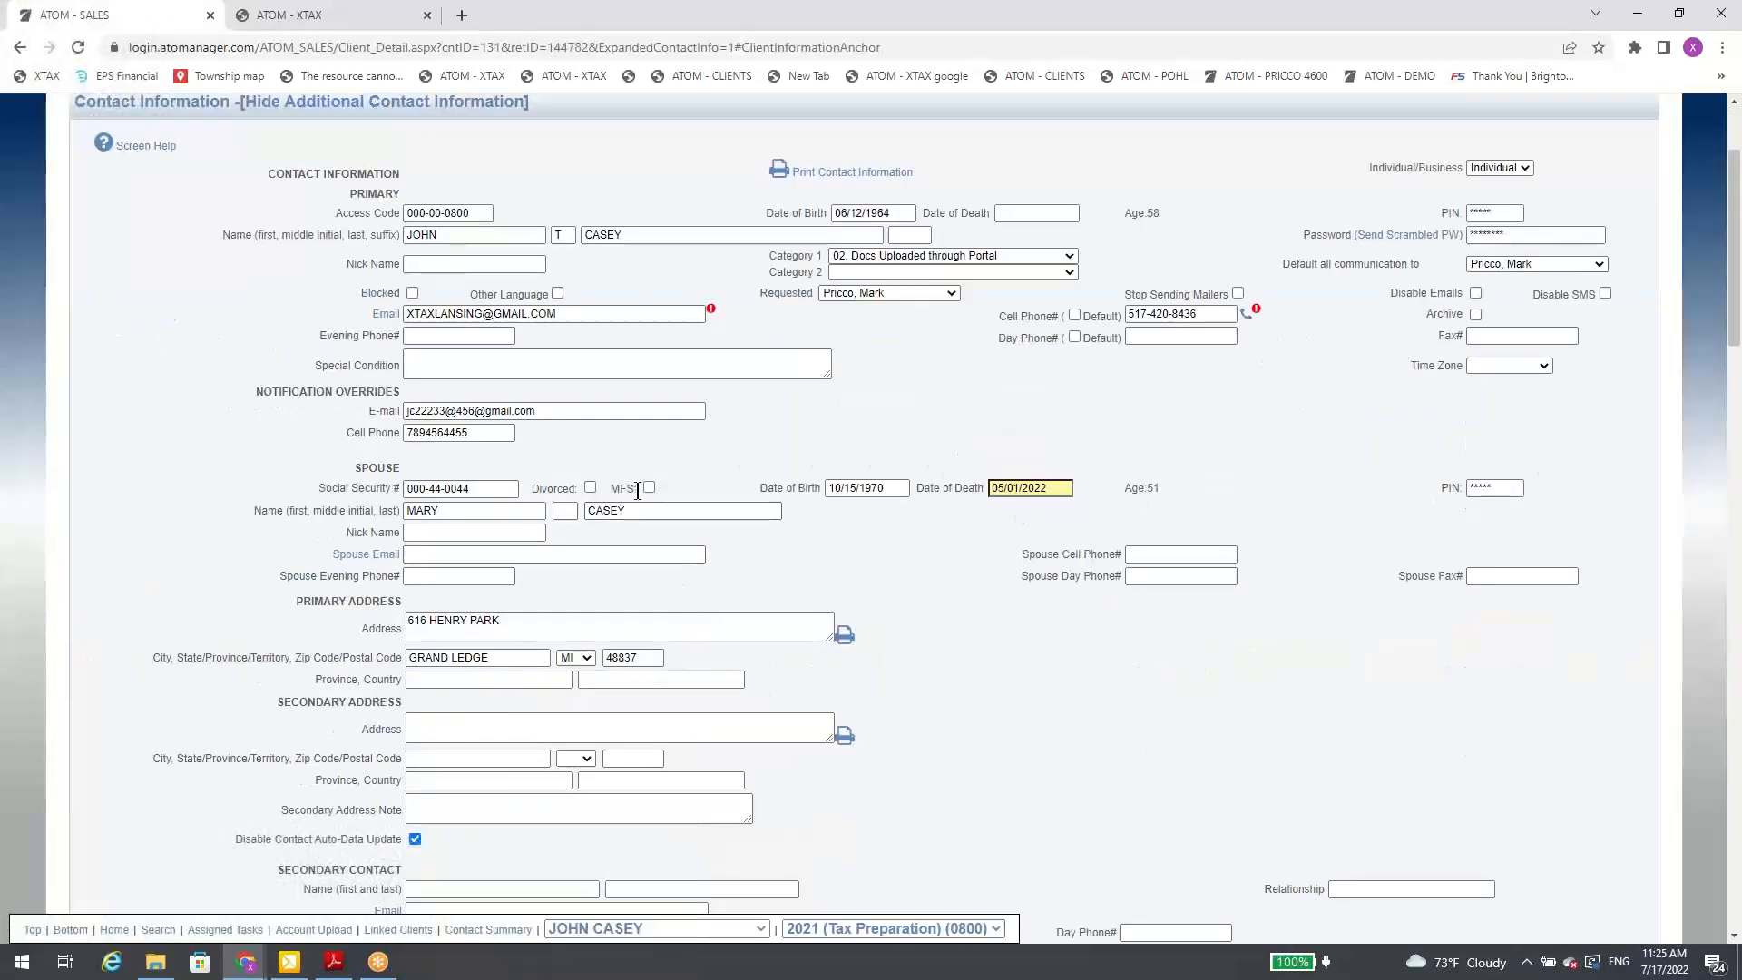
Step: Mark the client's spouse as MFS and save the contact information
click(649, 488)
scroll(659, 557, down, 4)
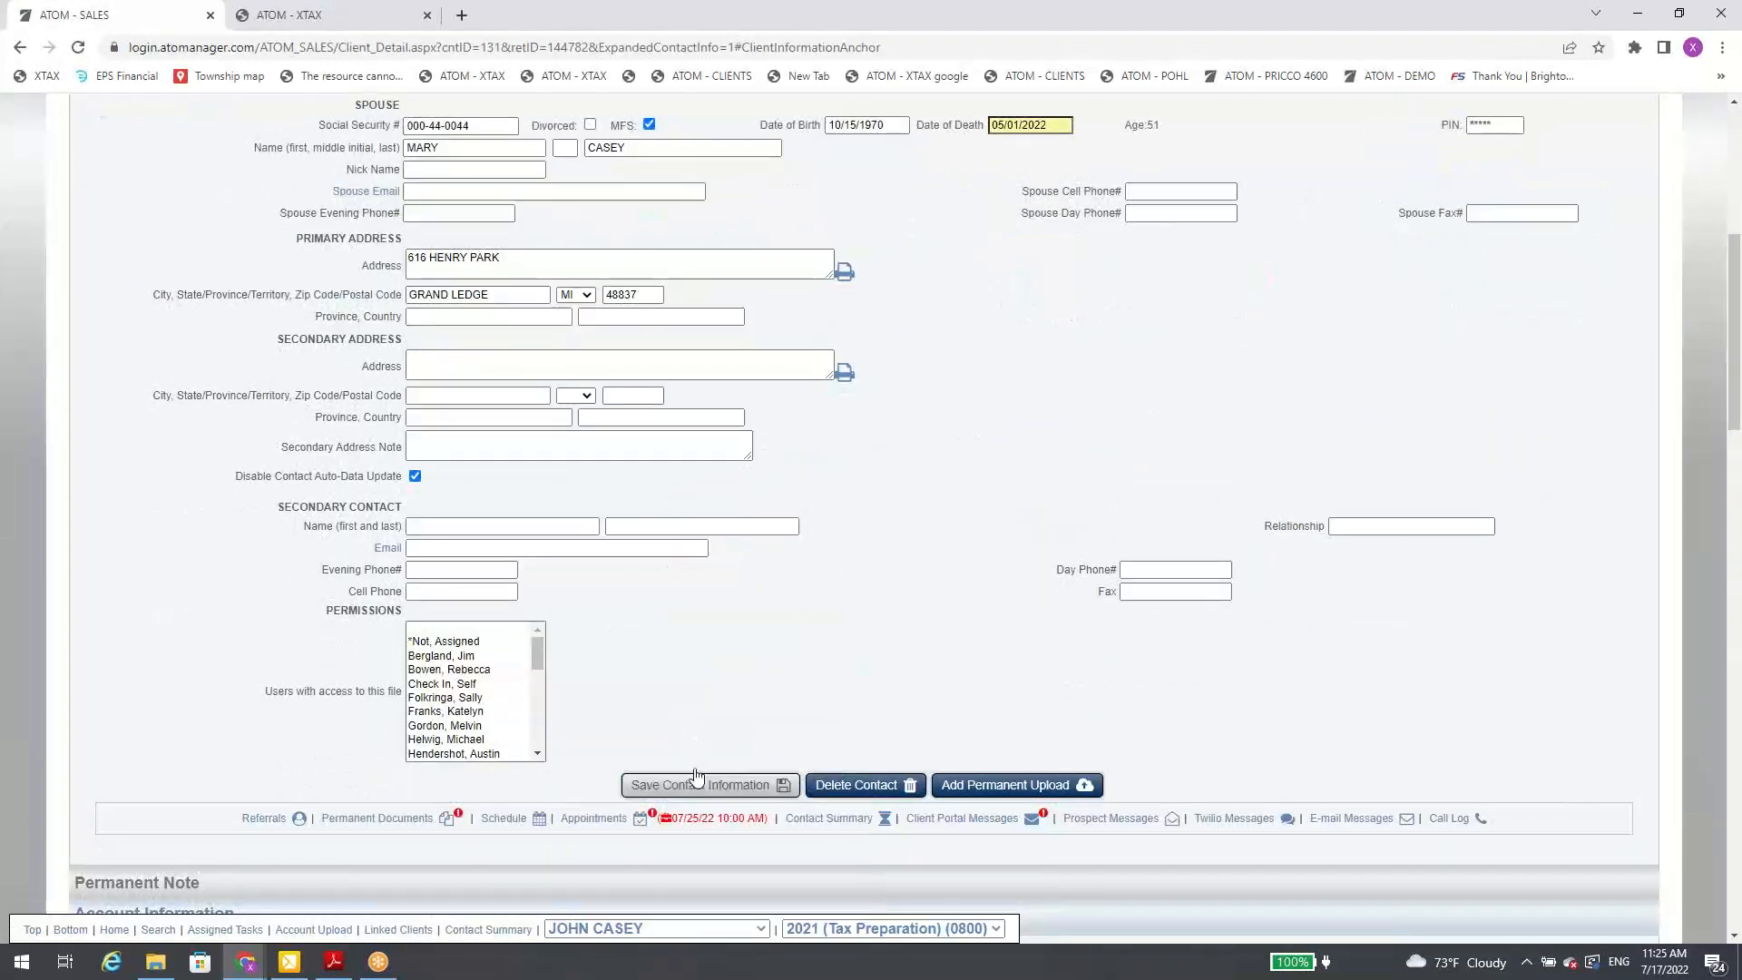
click(694, 784)
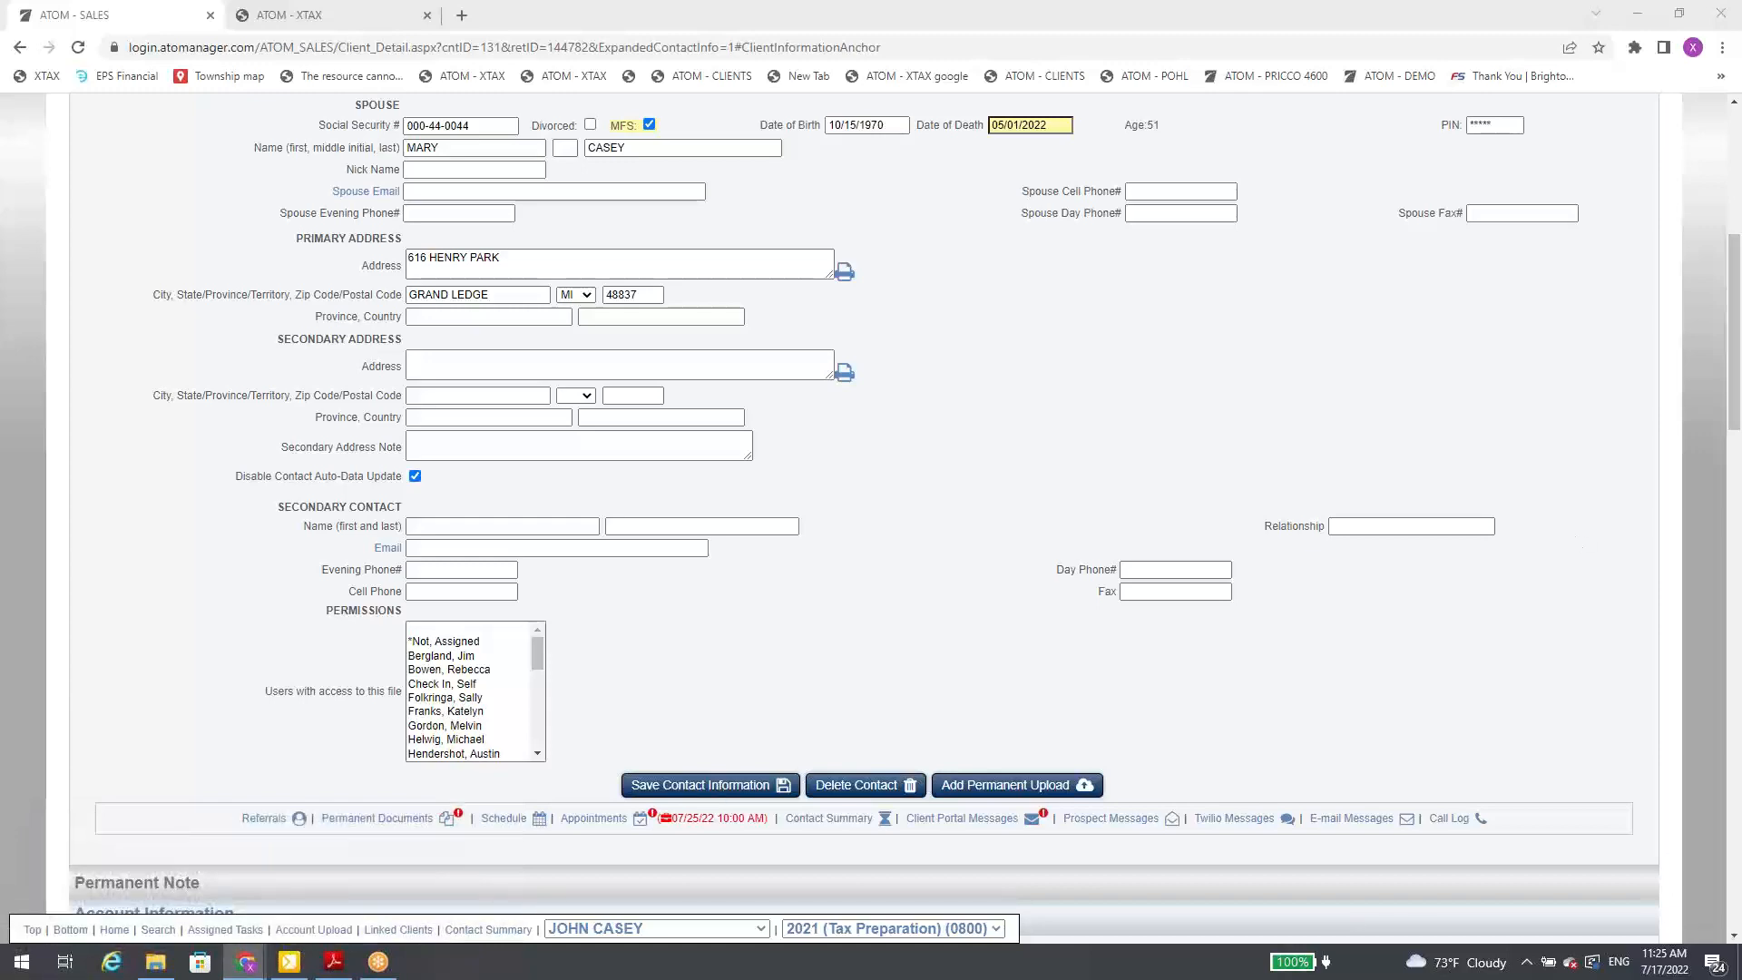
Step: Switch to the incognito Client Portal Login window, view the form for requesting a new password, and return to the login
drag(1741, 113, 634, 284)
click(965, 293)
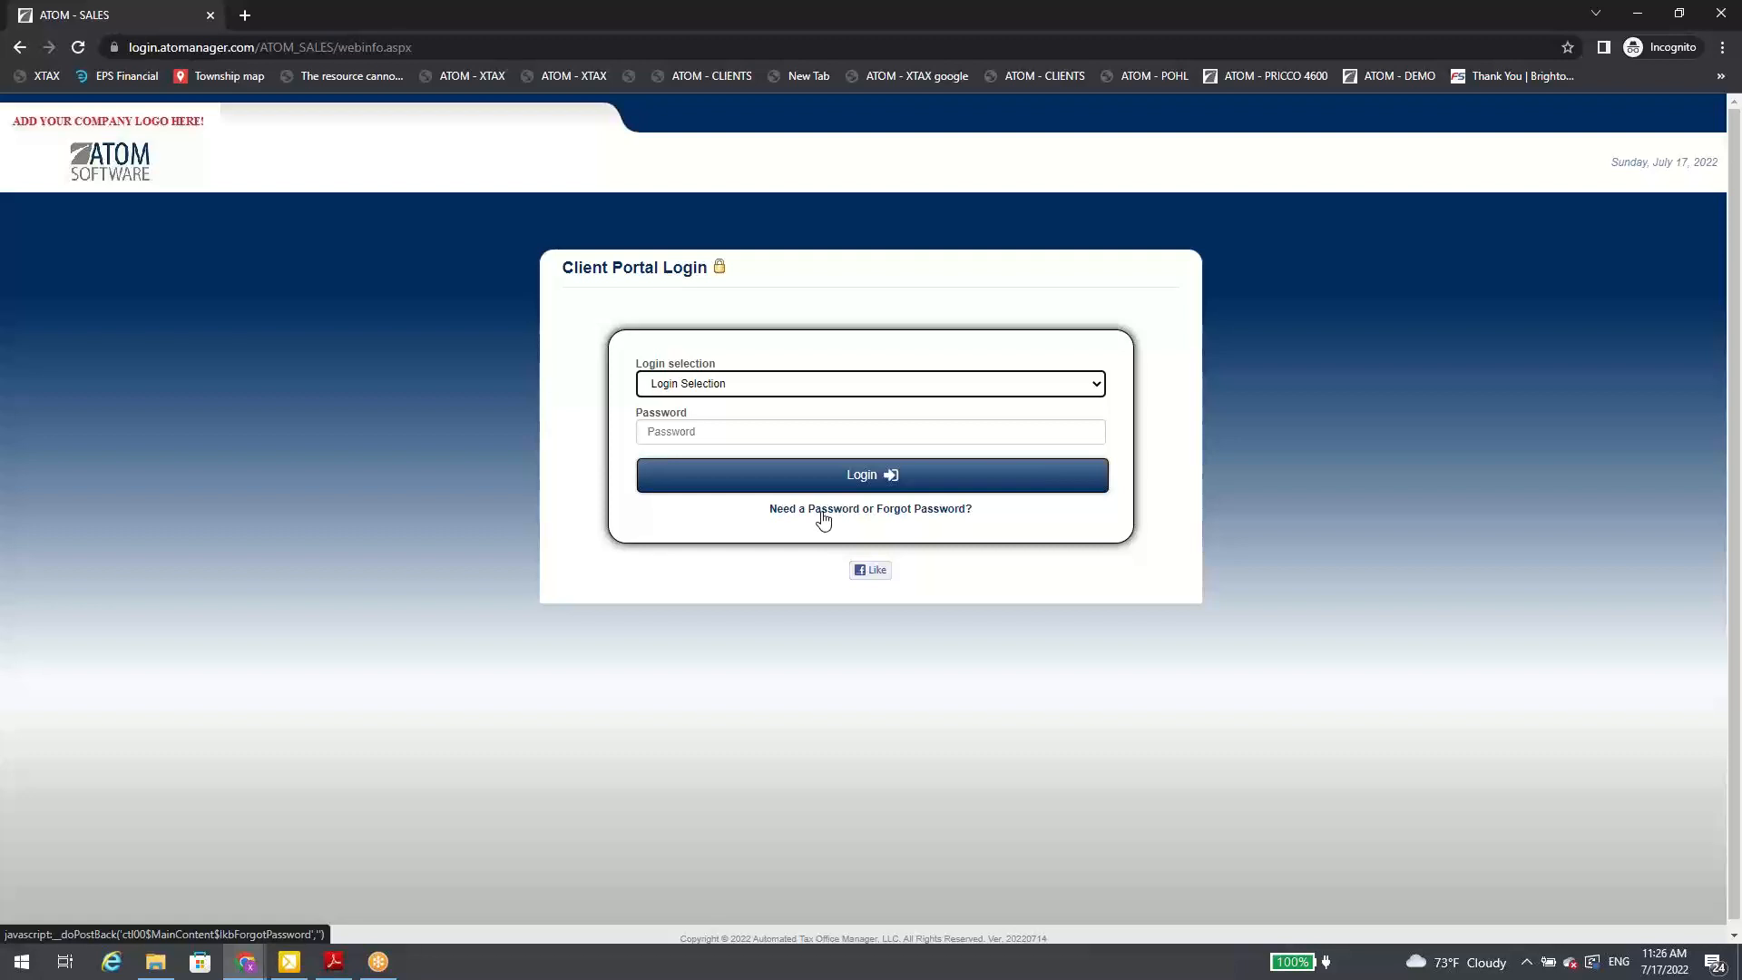
click(825, 515)
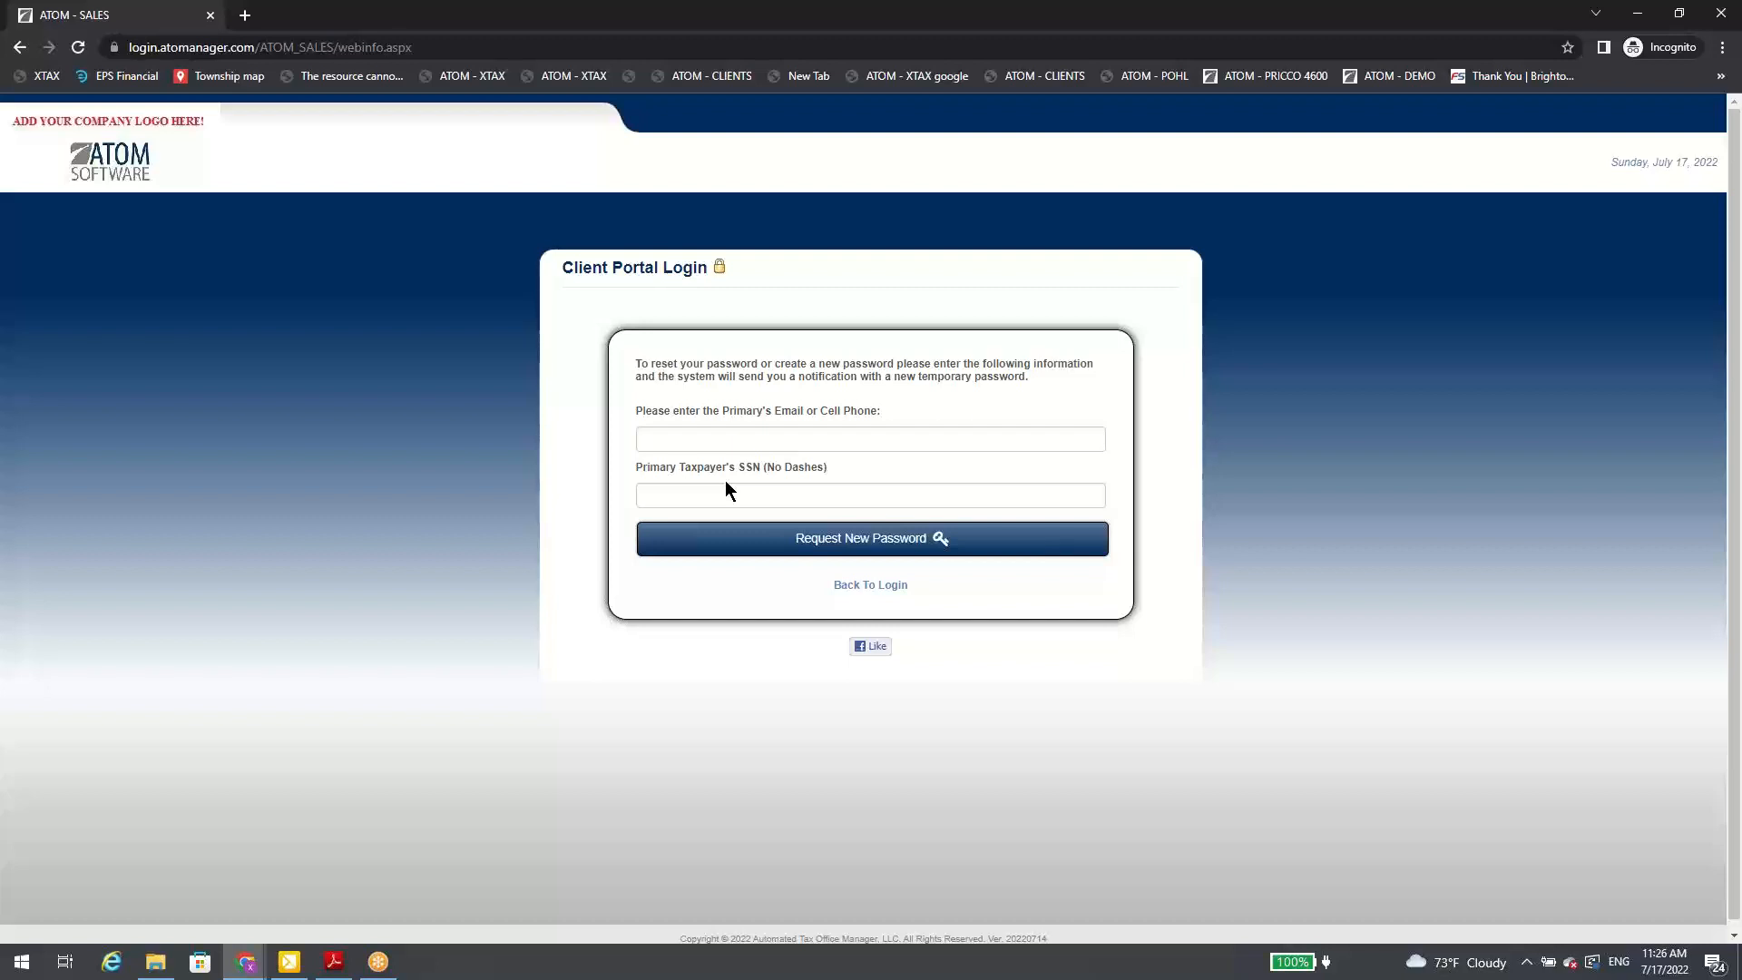
click(876, 590)
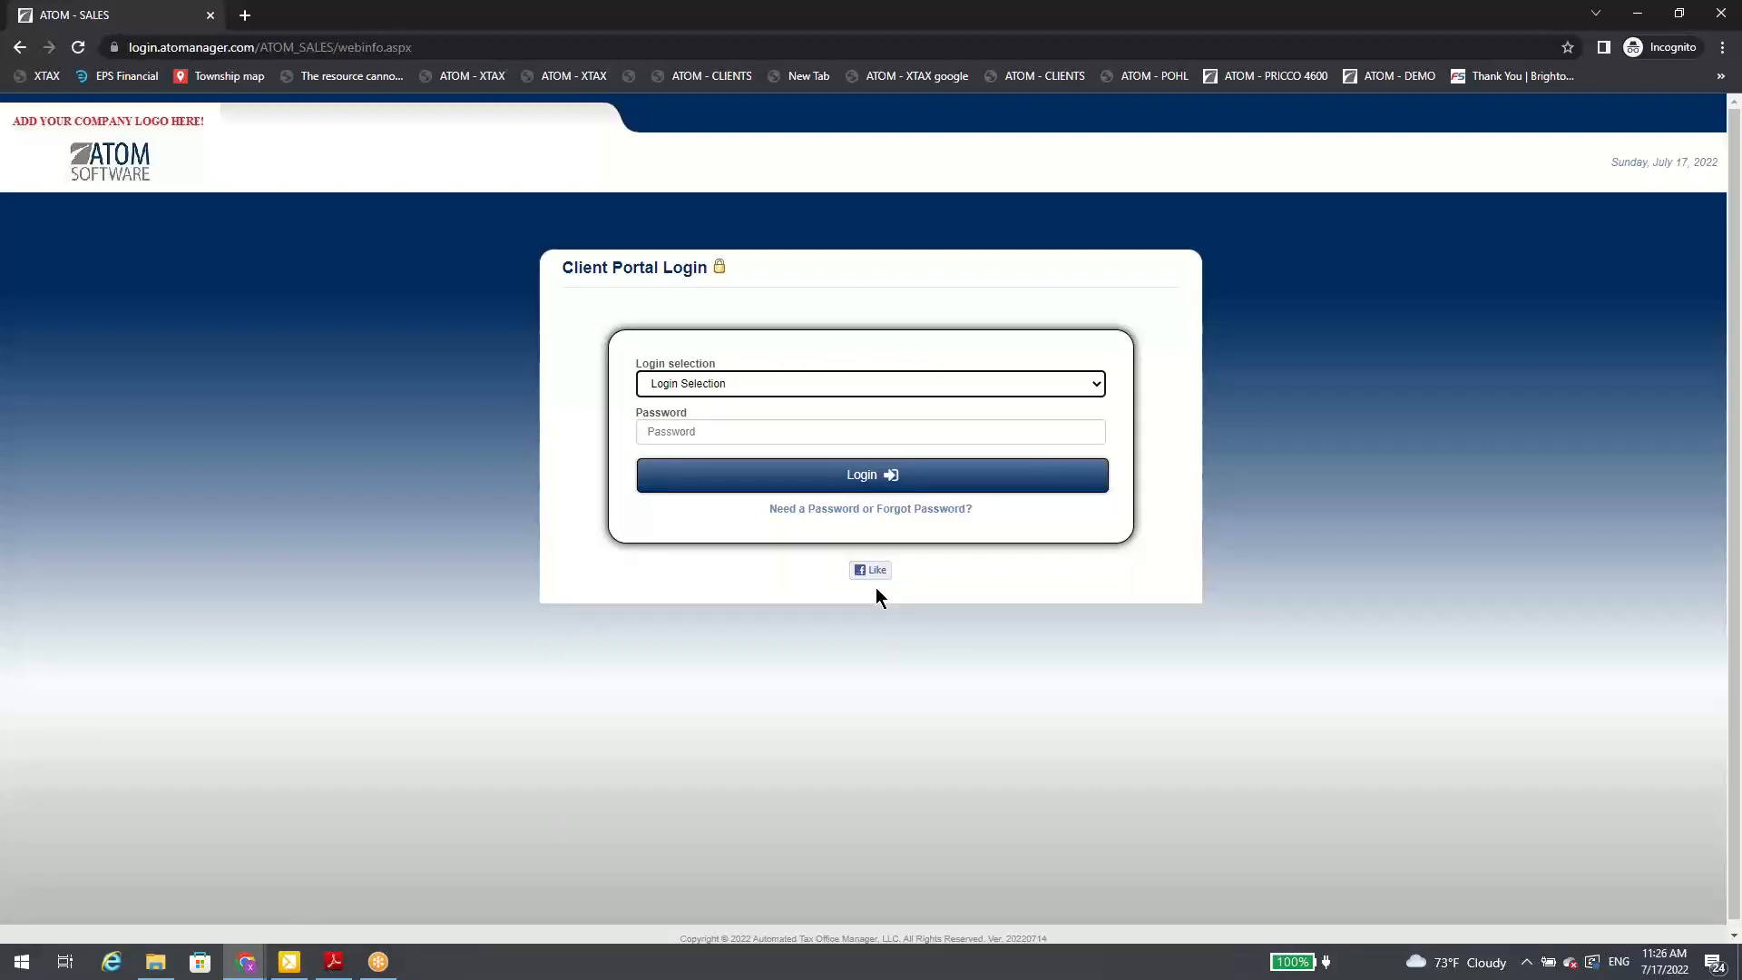
Step: Log in to the client portal with the ID login selection, entering the primary taxpayer's SSN and the password
click(857, 381)
click(809, 418)
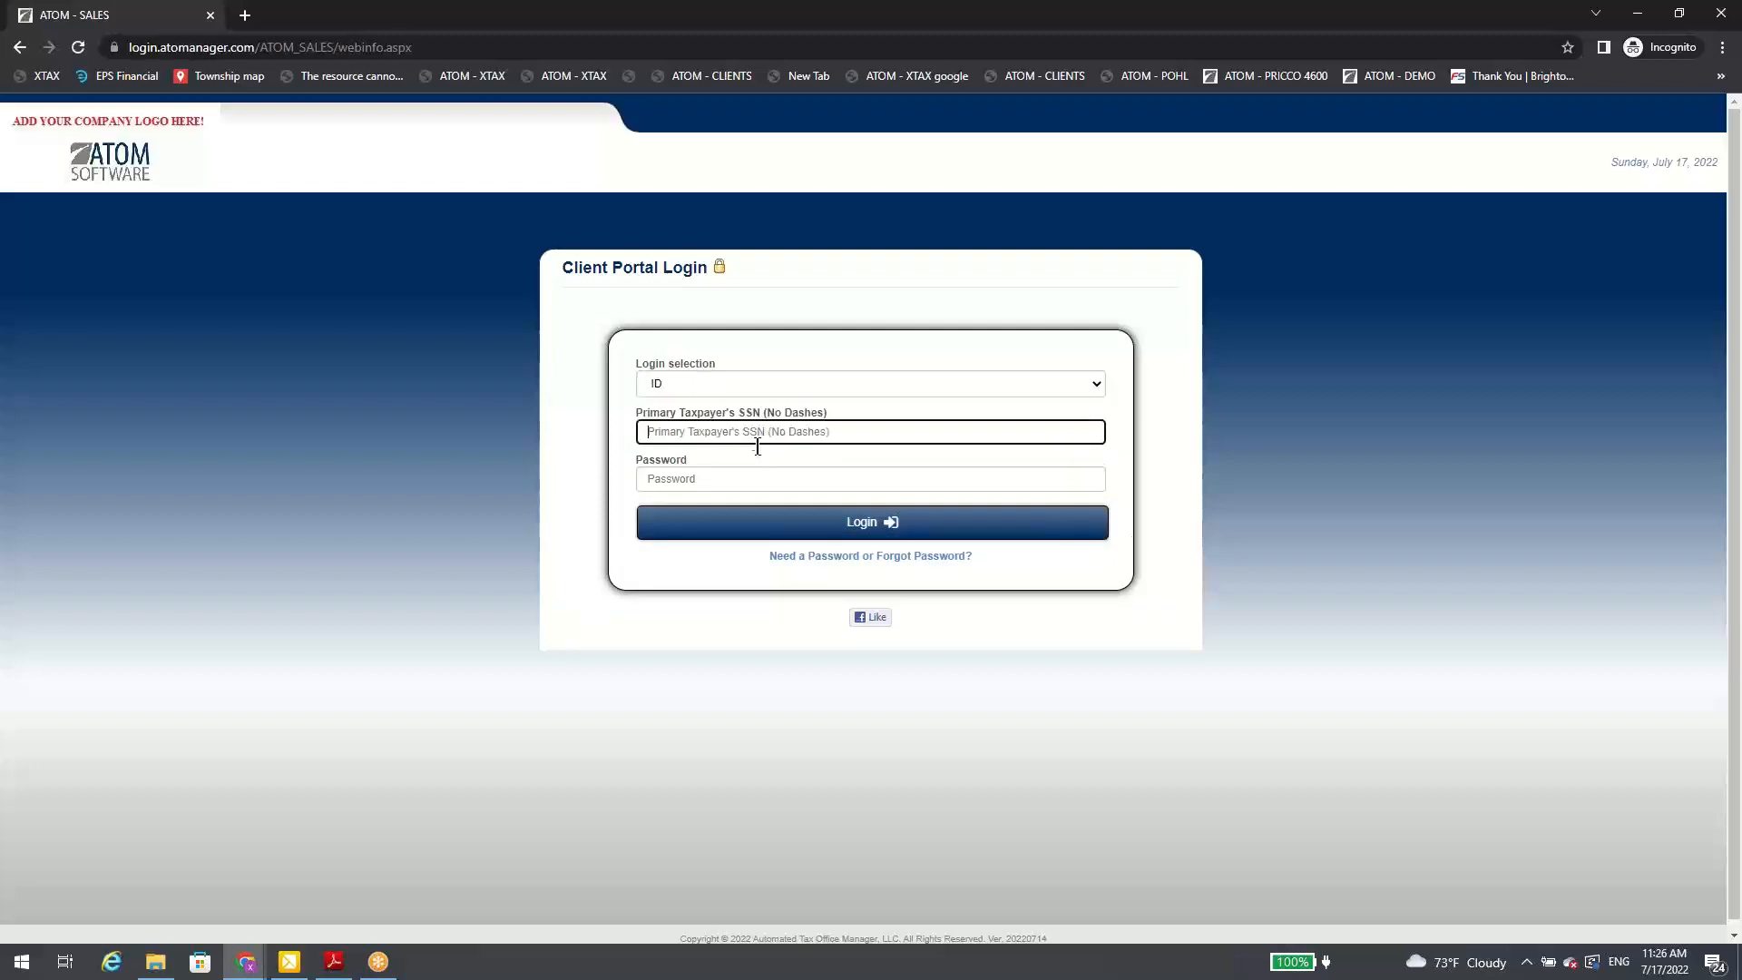
text(123)
key(Tab)
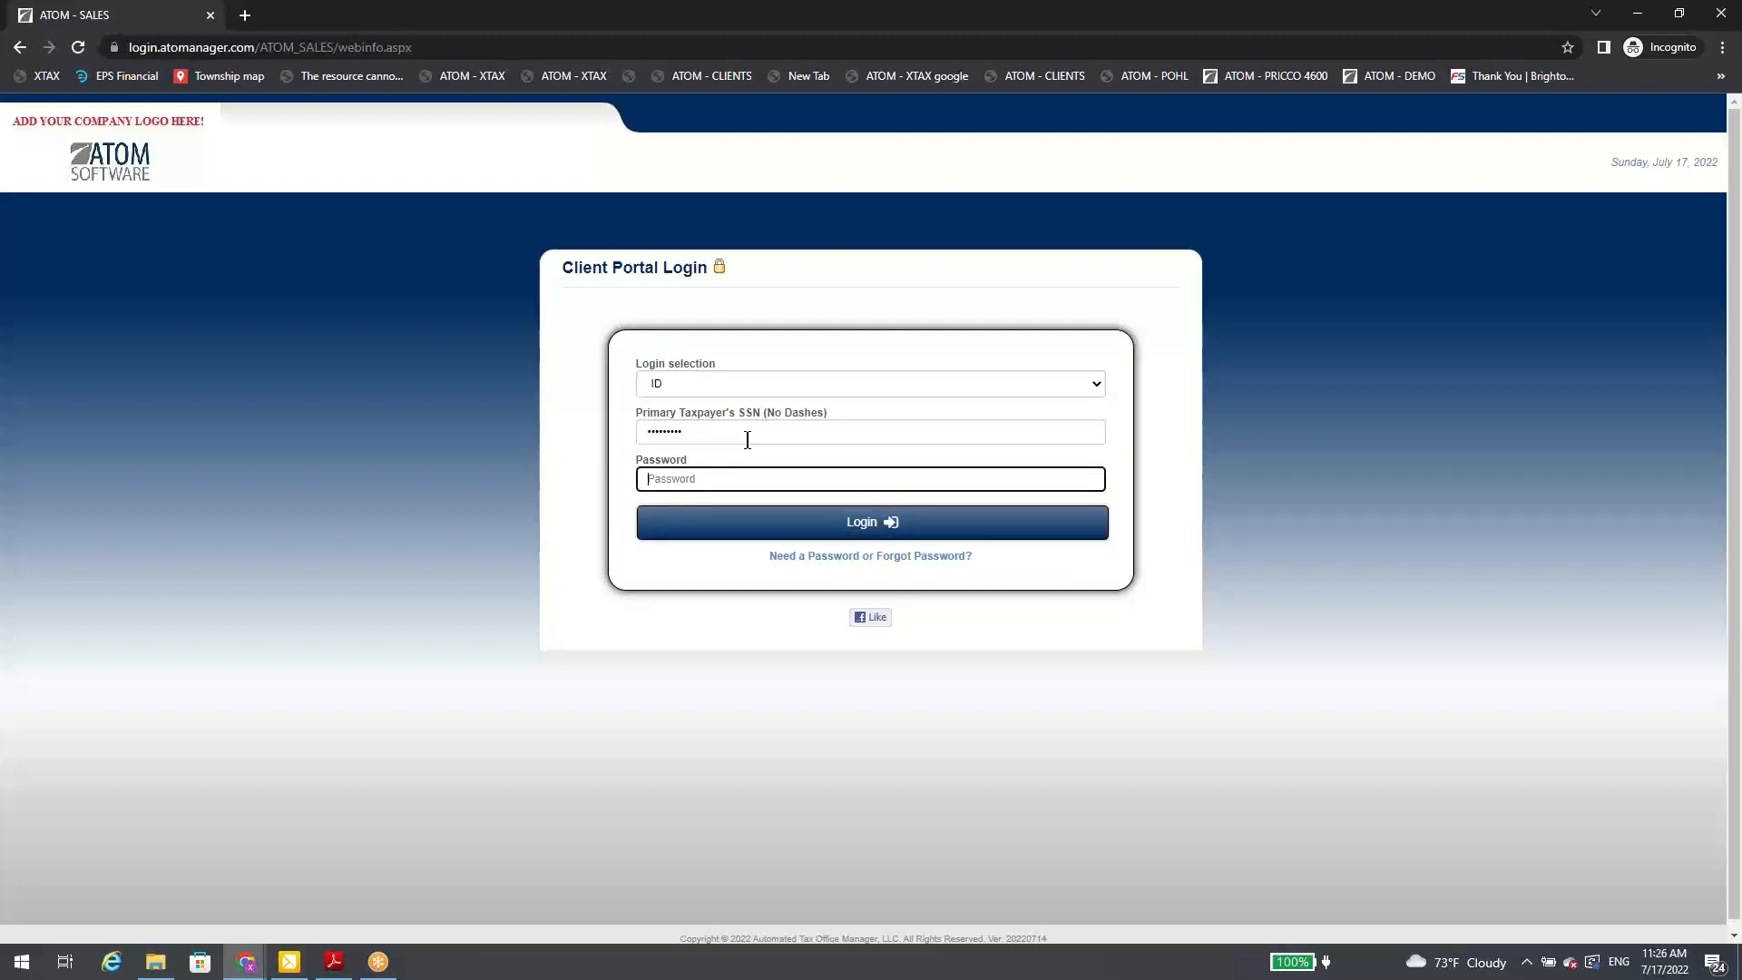
text(123456789)
key(Return)
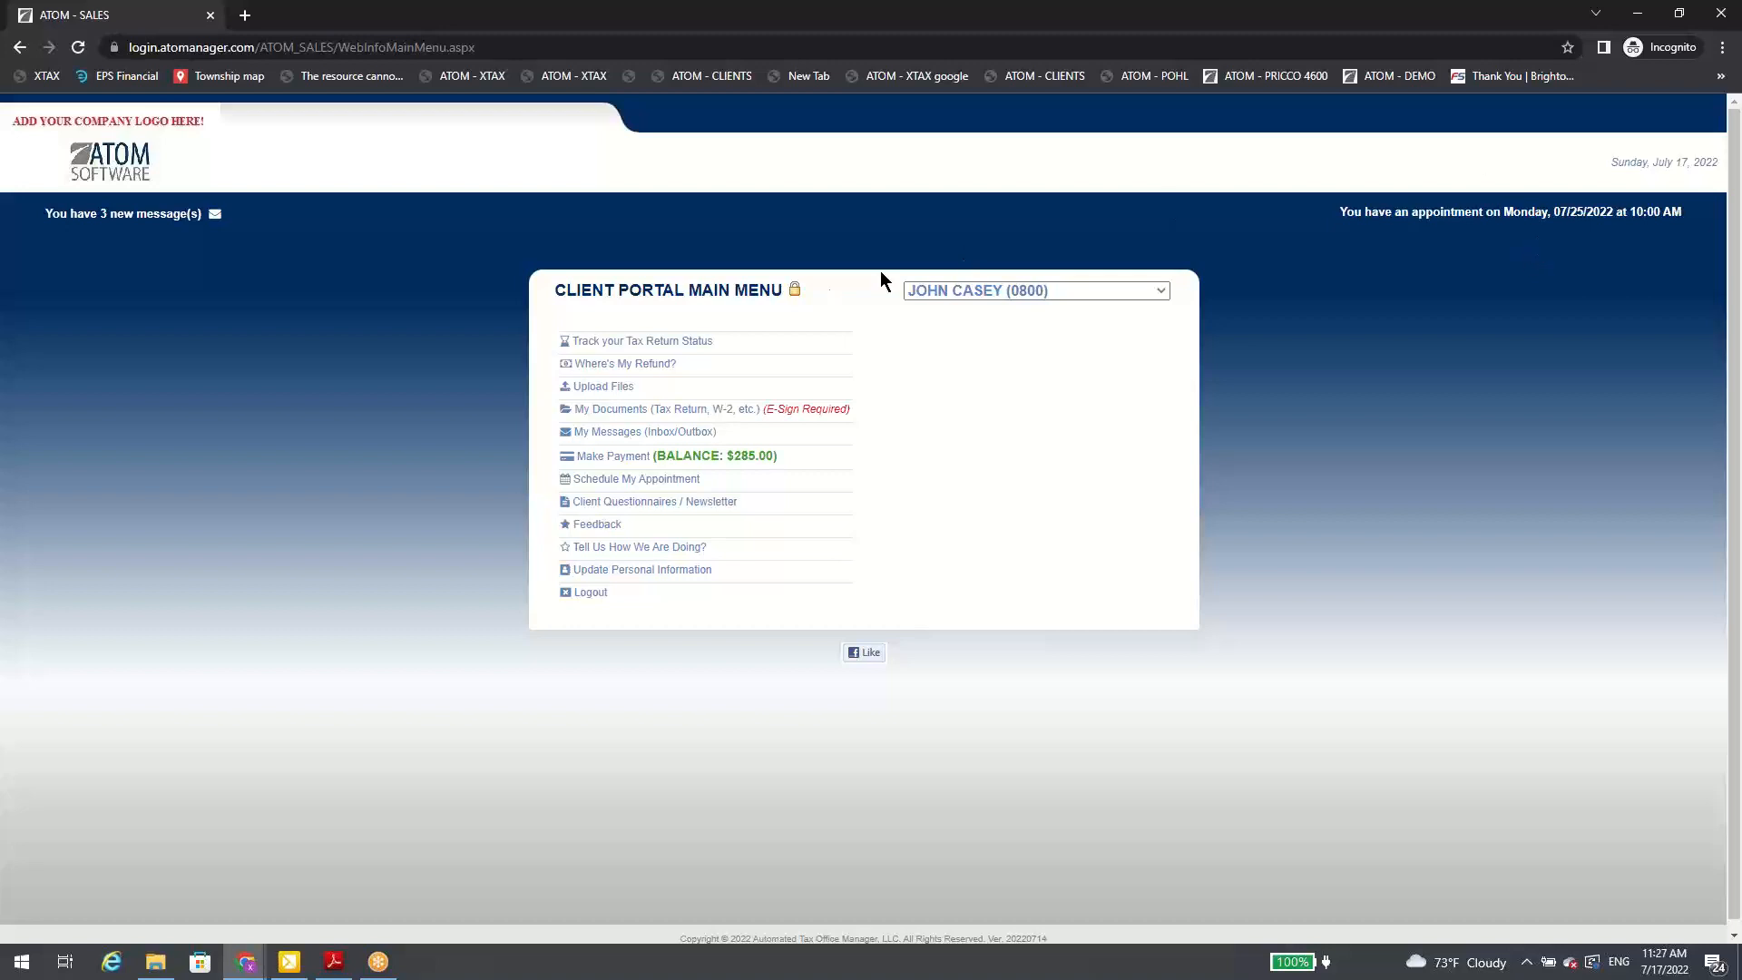
Step: Upload W2.pdf from Marks folder 2 to the client portal with the description "w2"
click(630, 391)
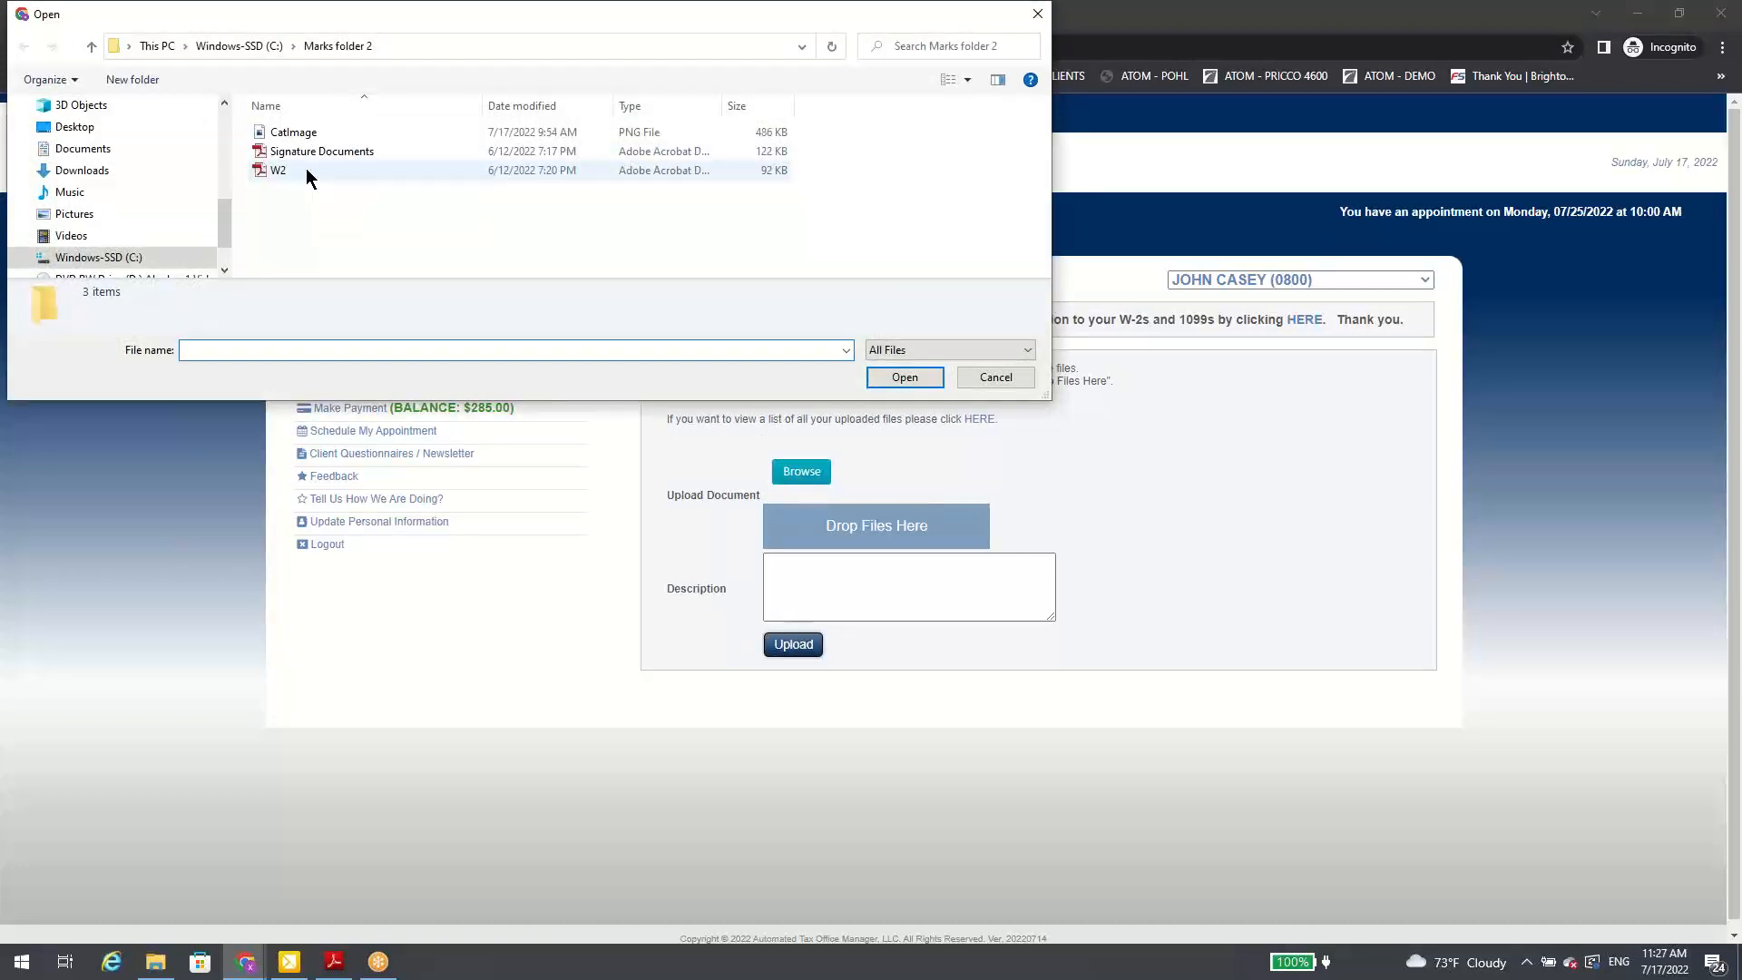
double_click(306, 169)
click(824, 591)
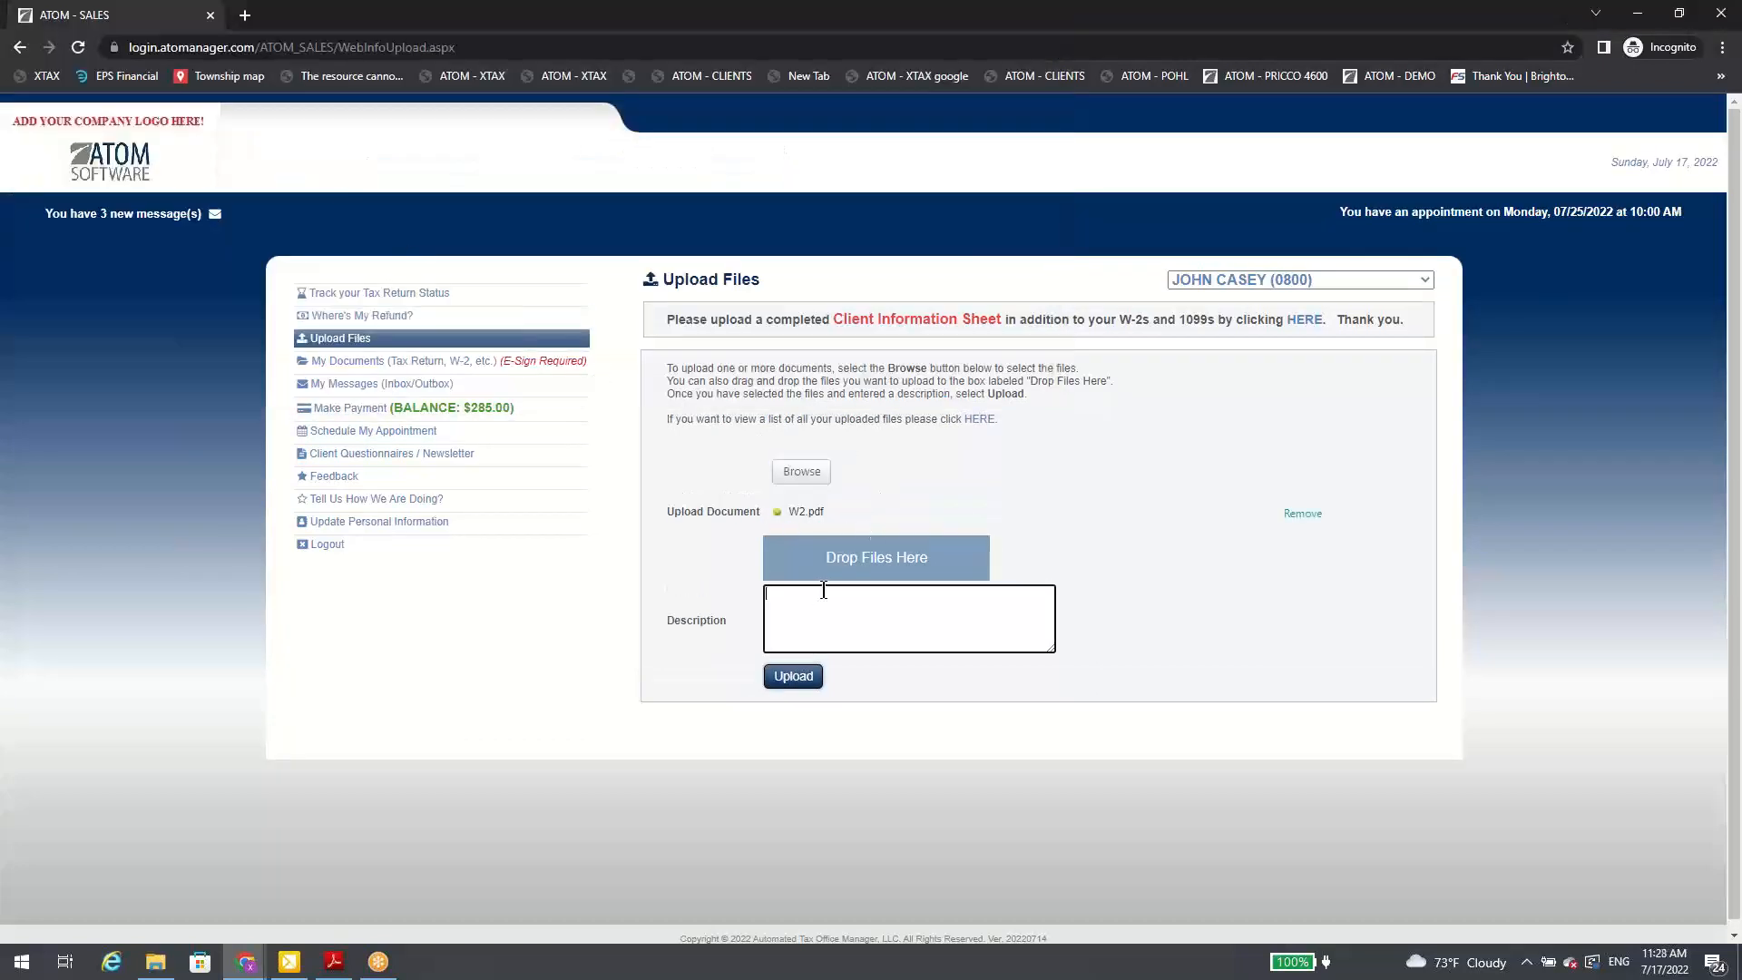
text(w2)
click(804, 678)
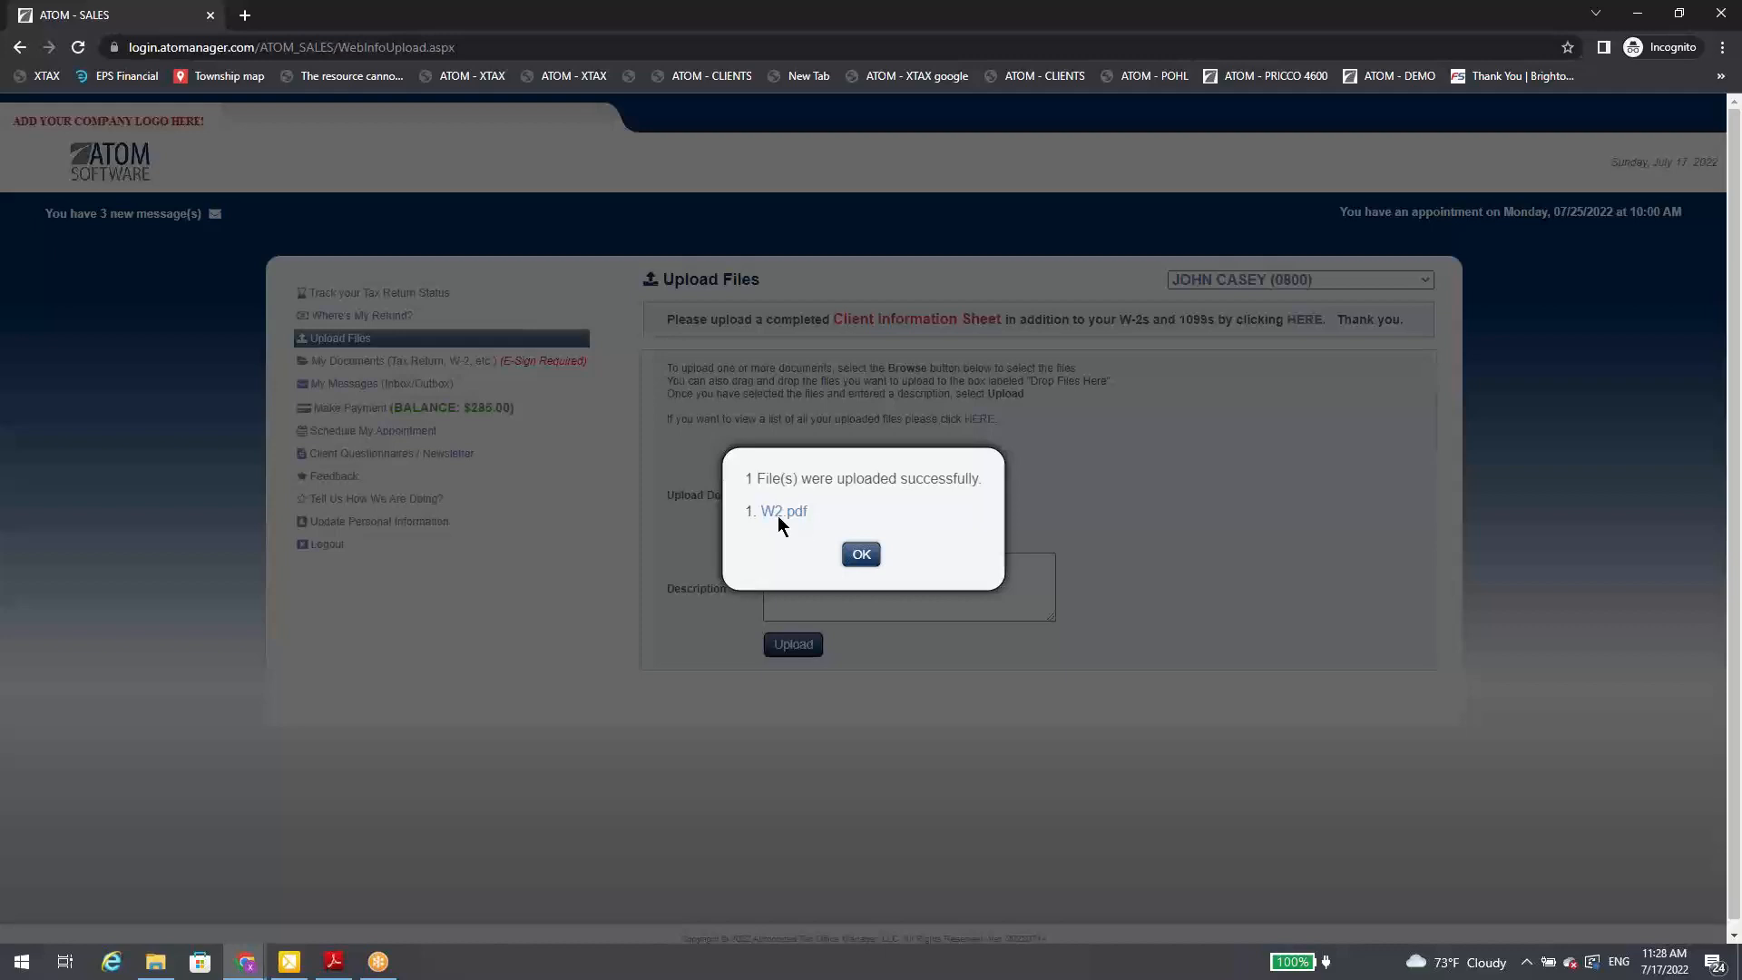
click(860, 555)
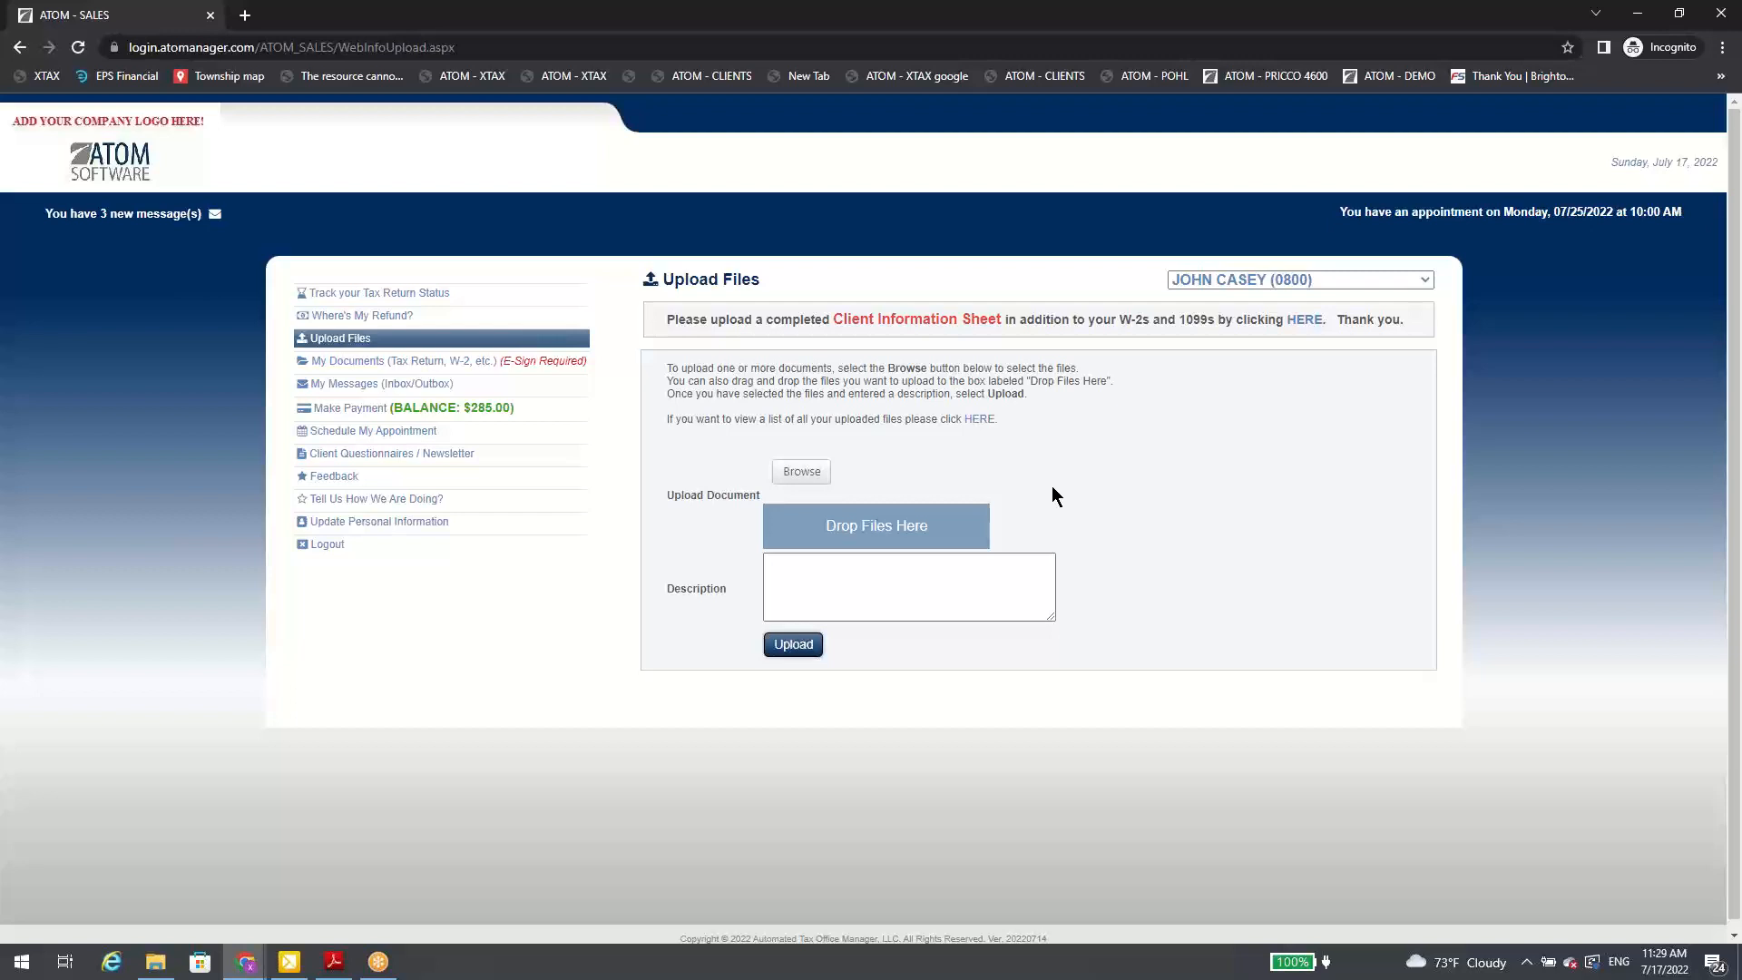
Step: View the electronic signature form for Signature Documents.pdf in My Documents and cancel it without signing
click(562, 365)
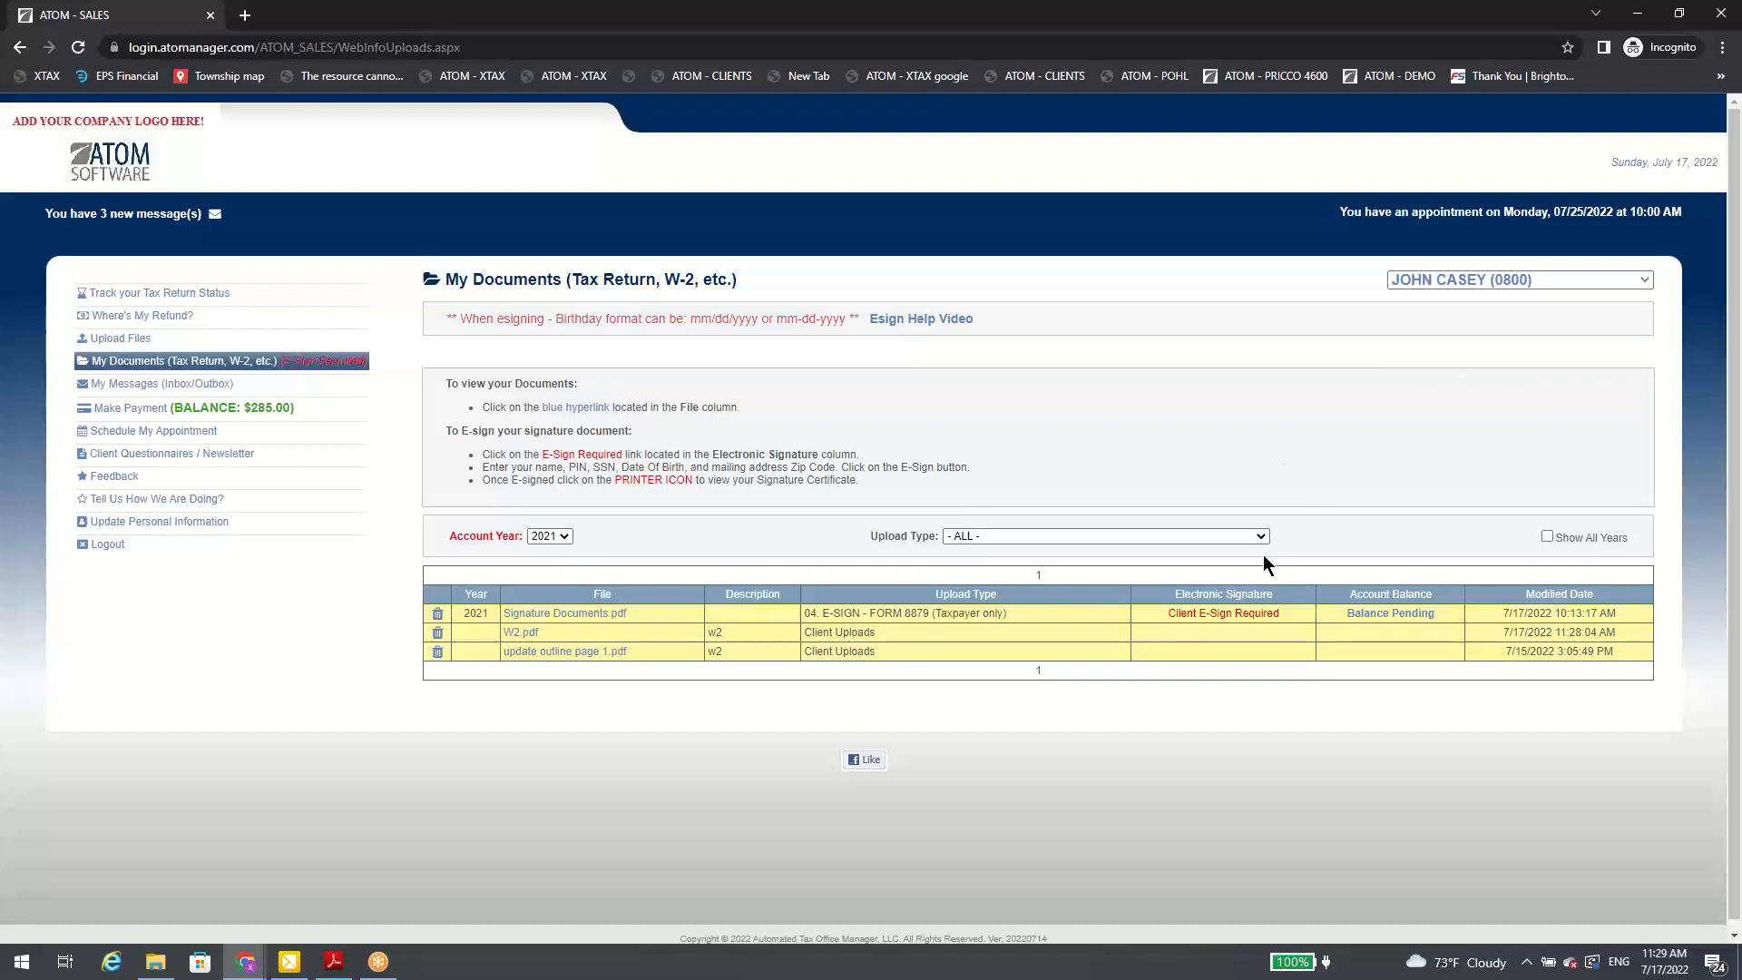
click(1225, 616)
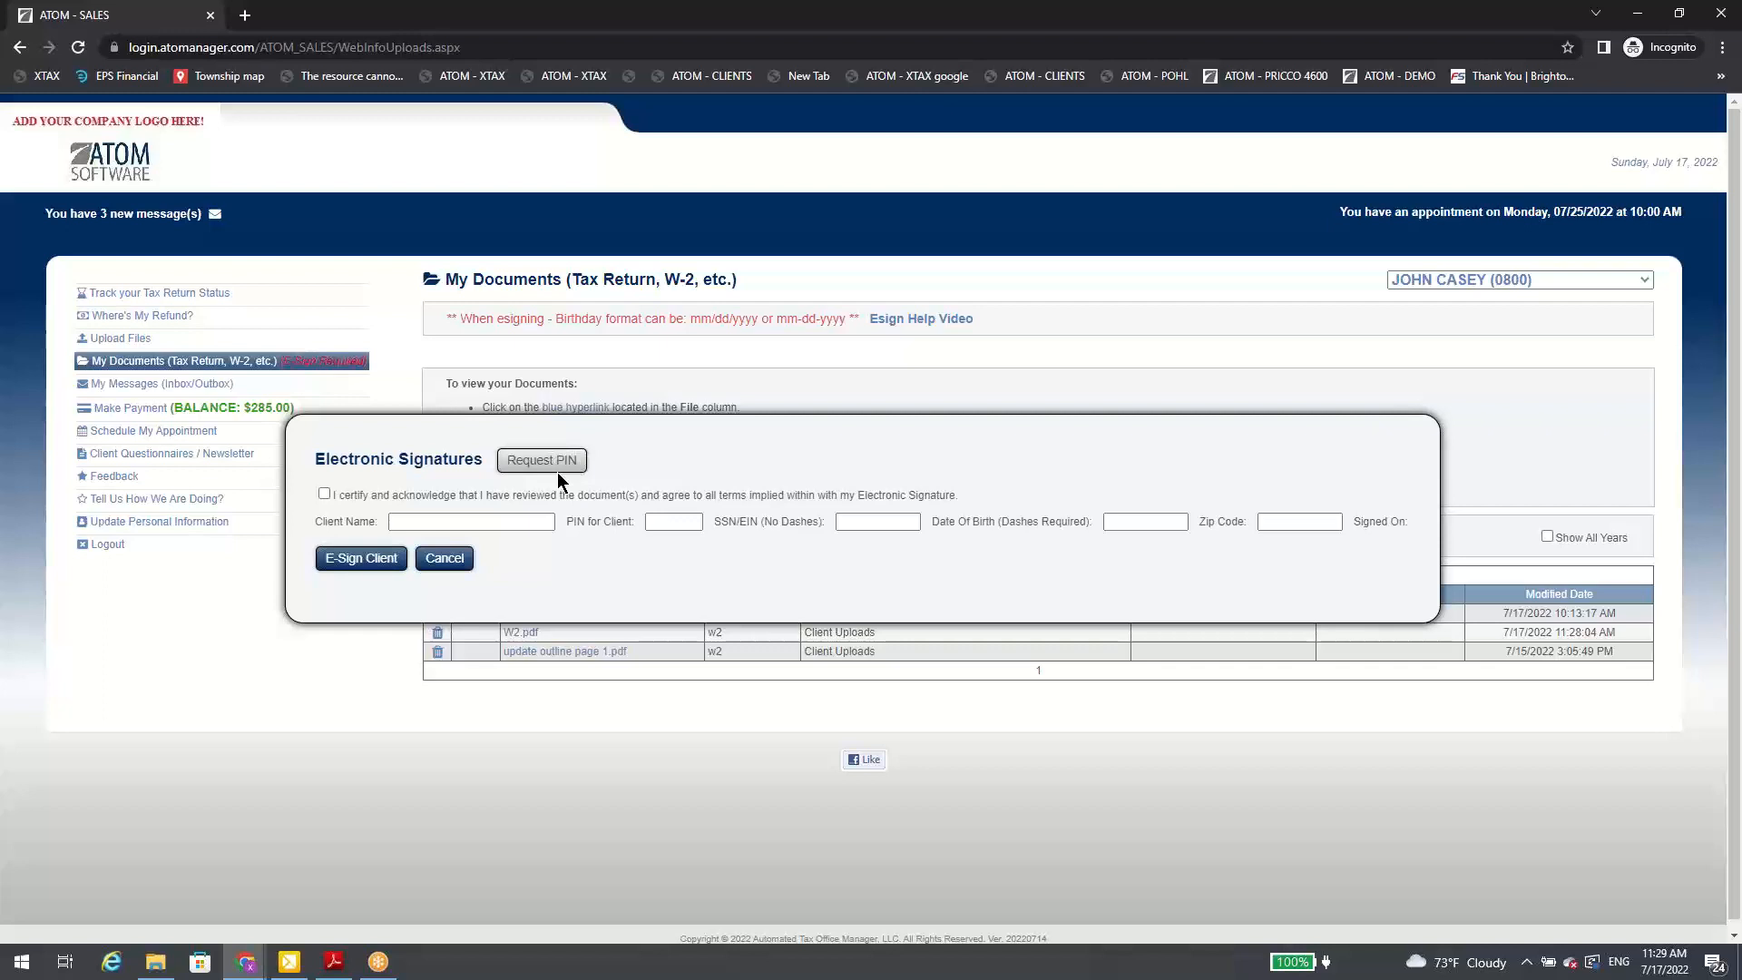
click(455, 524)
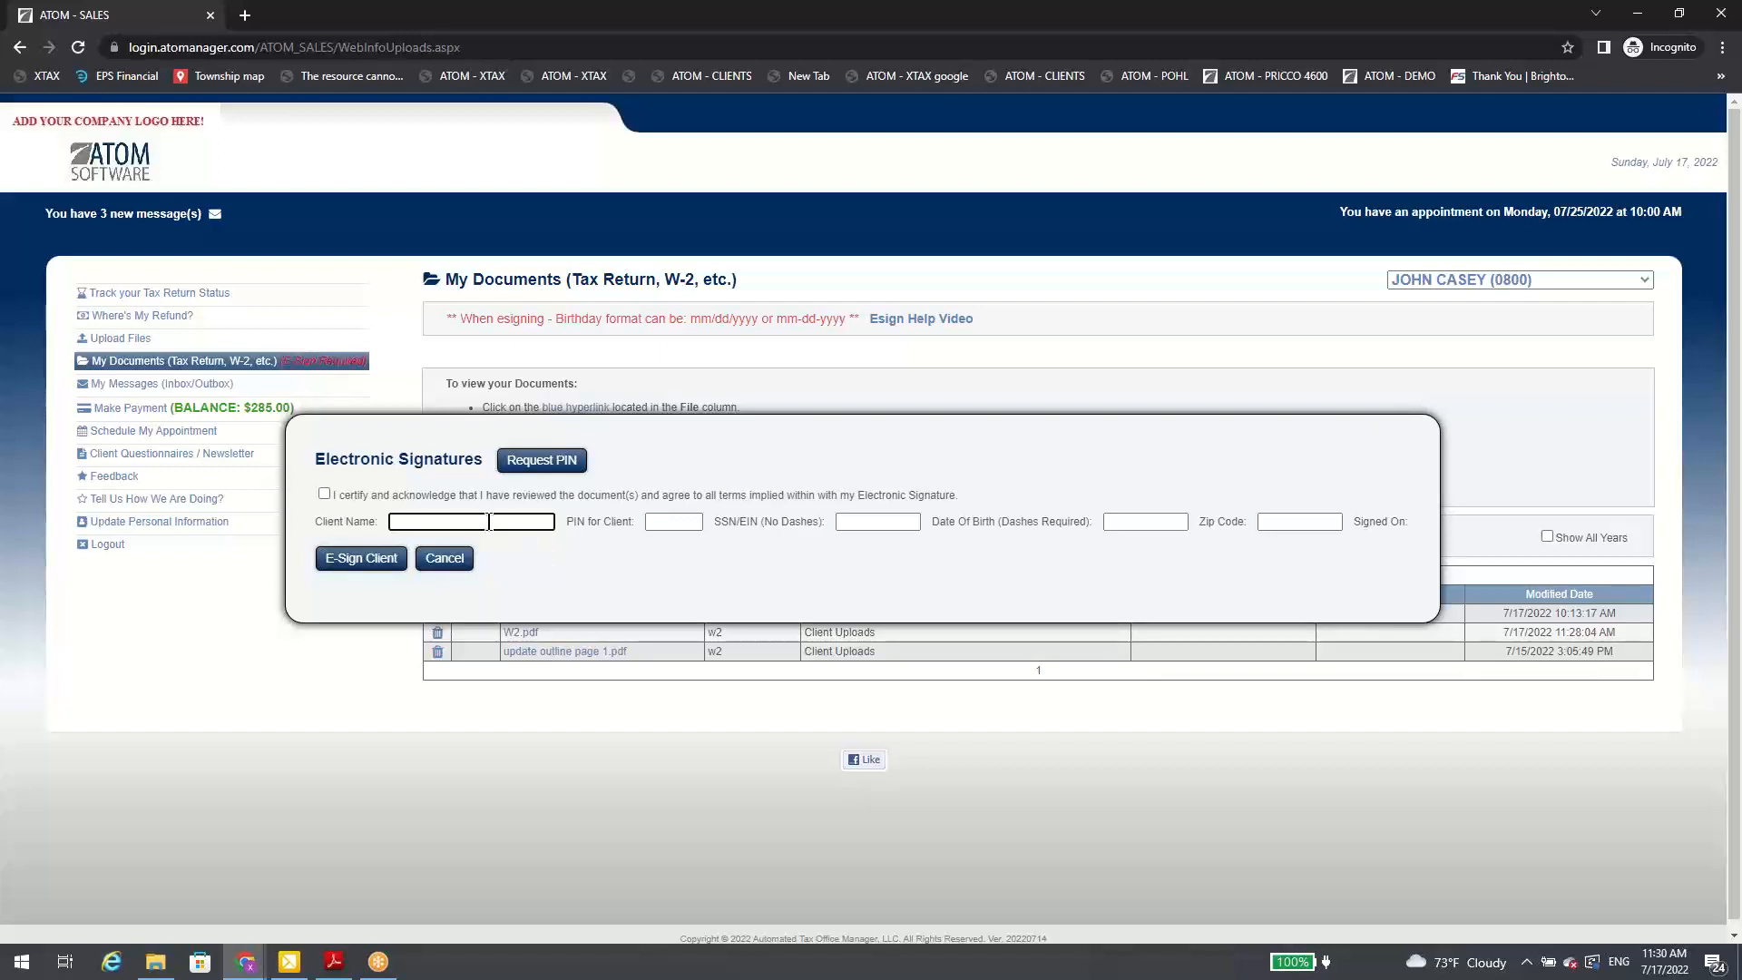
click(459, 564)
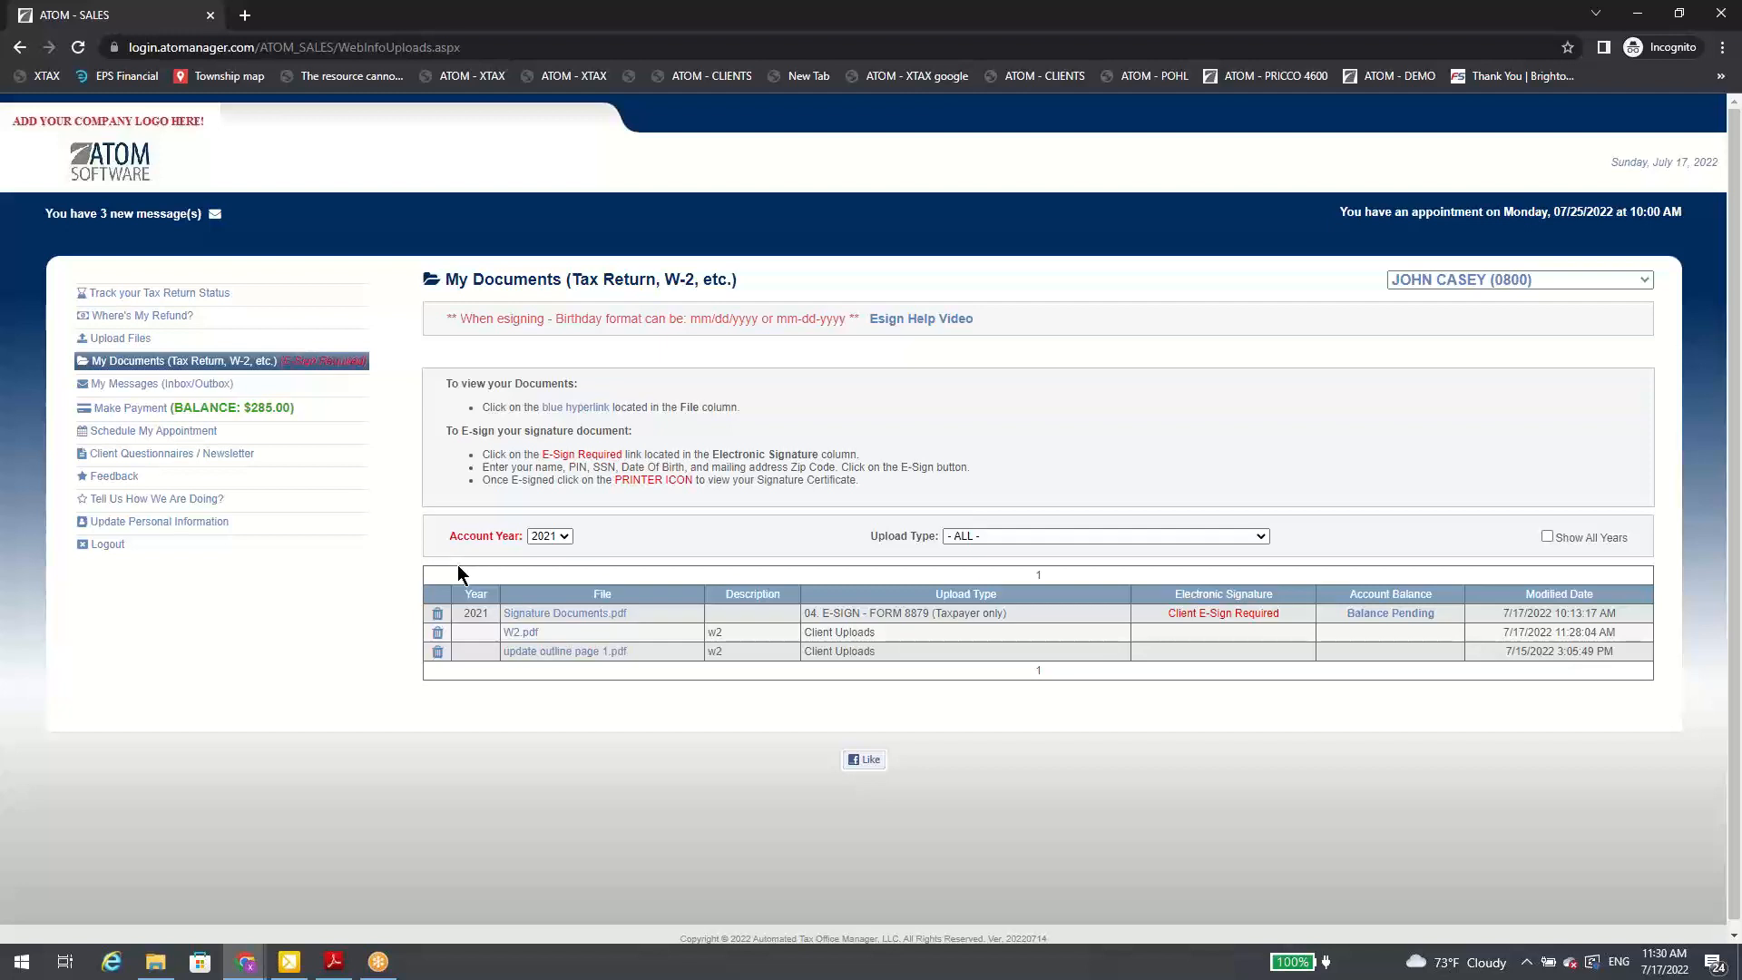
Step: Review the appointment types offered for scheduling an appointment, and the notification overrides in the client's personal information
click(207, 432)
scroll(394, 554, down, 1)
scroll(393, 549, down, 2)
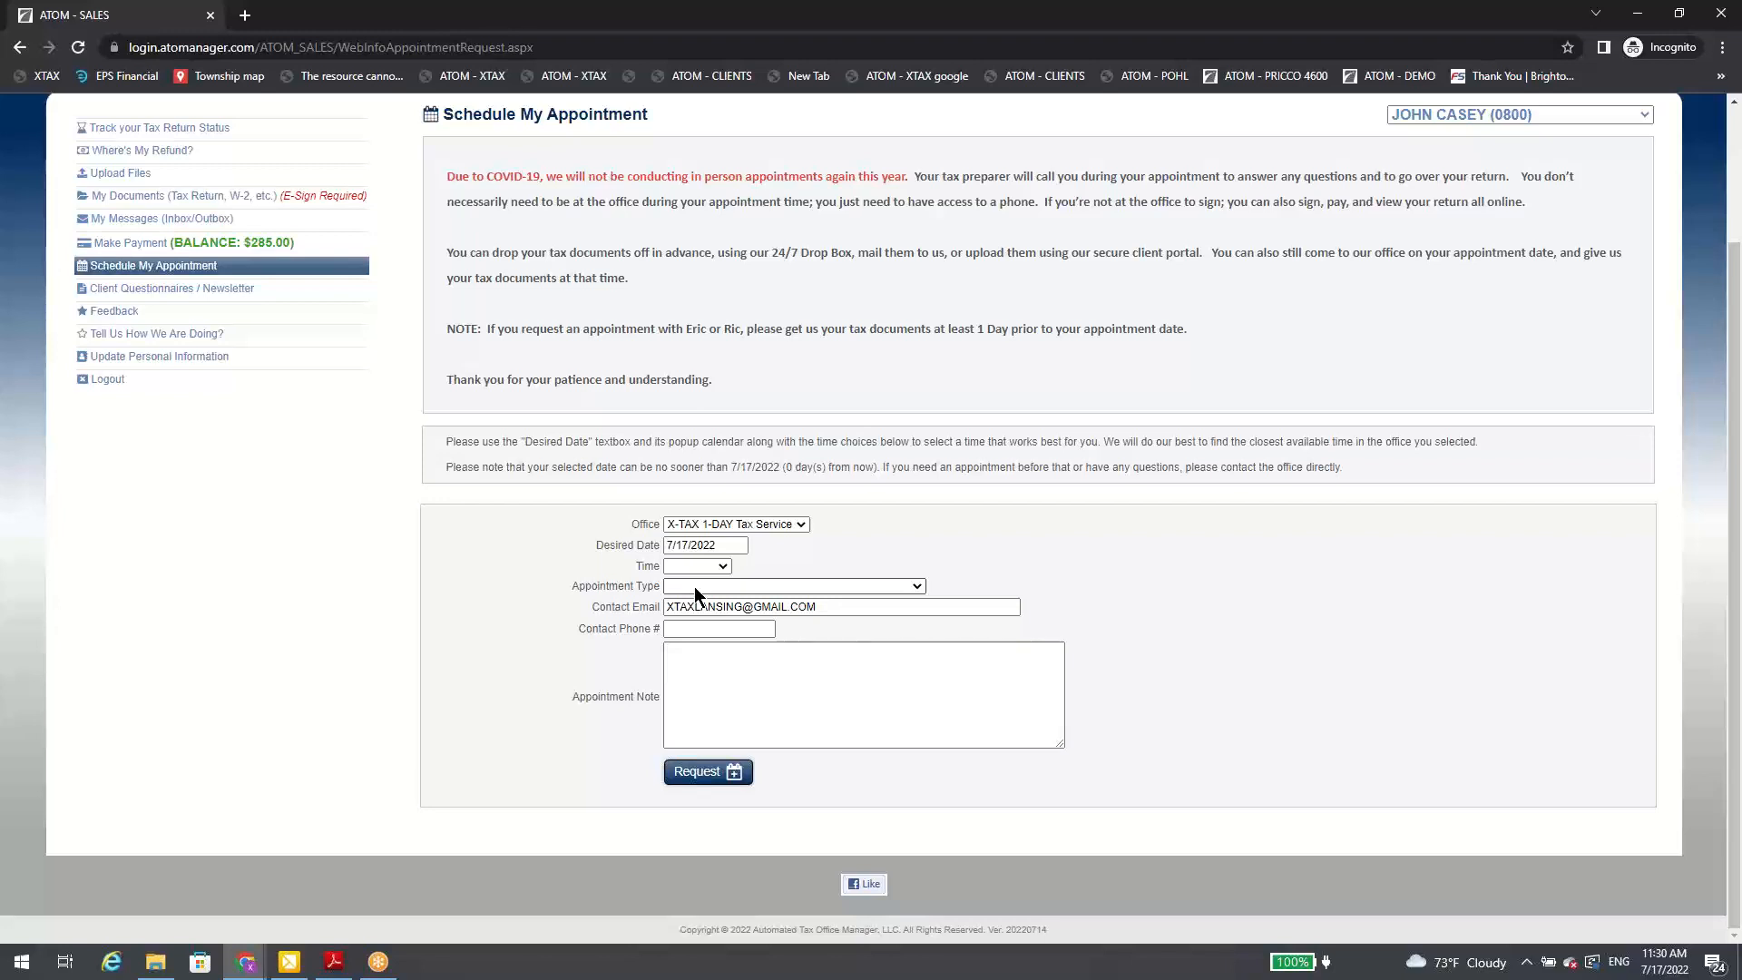
click(717, 587)
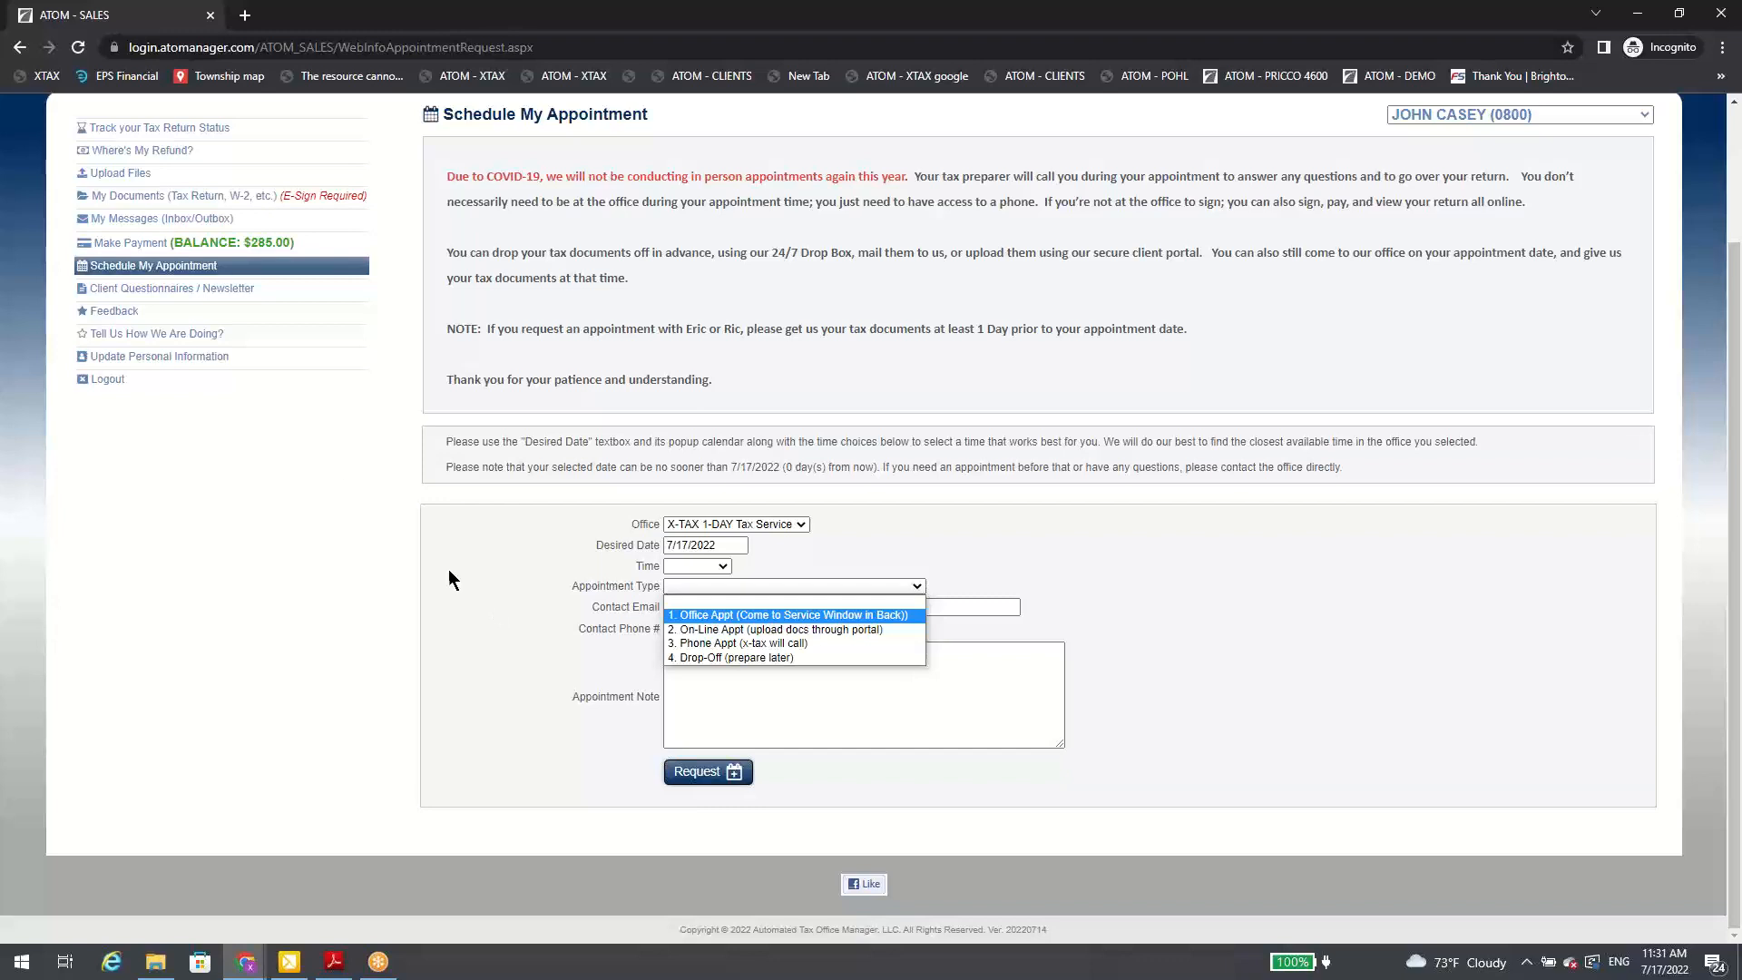
click(193, 358)
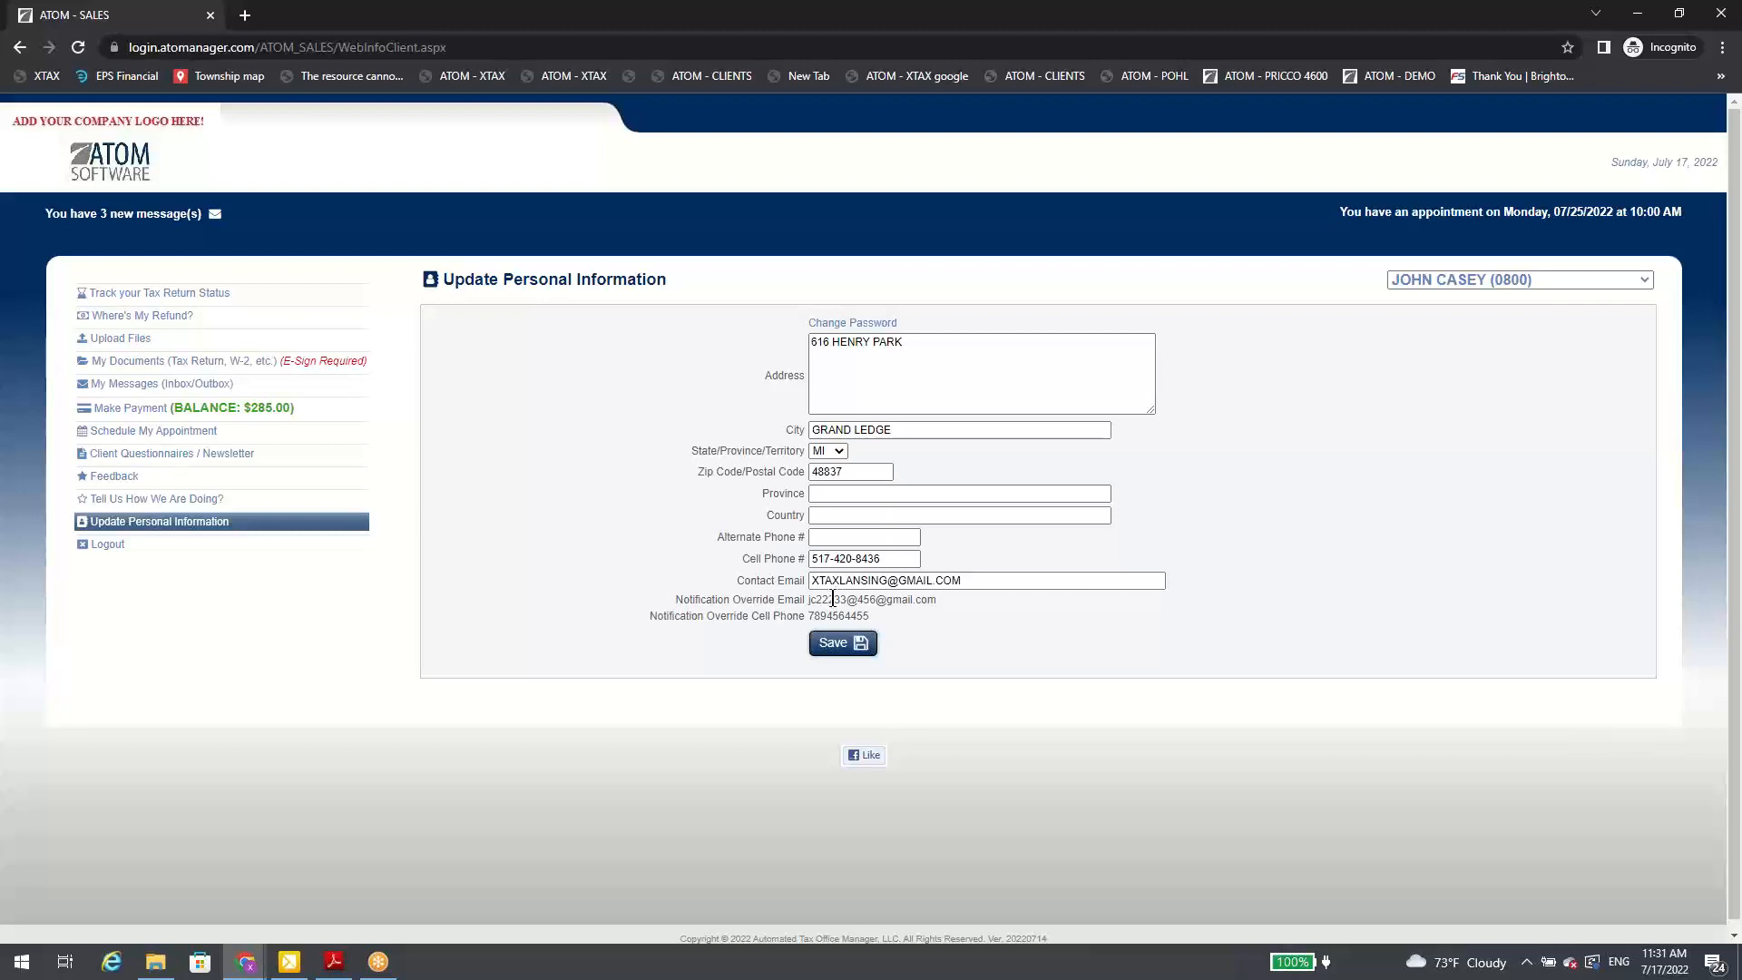
Step: View the Where's My Refund page and switch it to the third client in the linked accounts
mouse_move(828, 600)
click(287, 317)
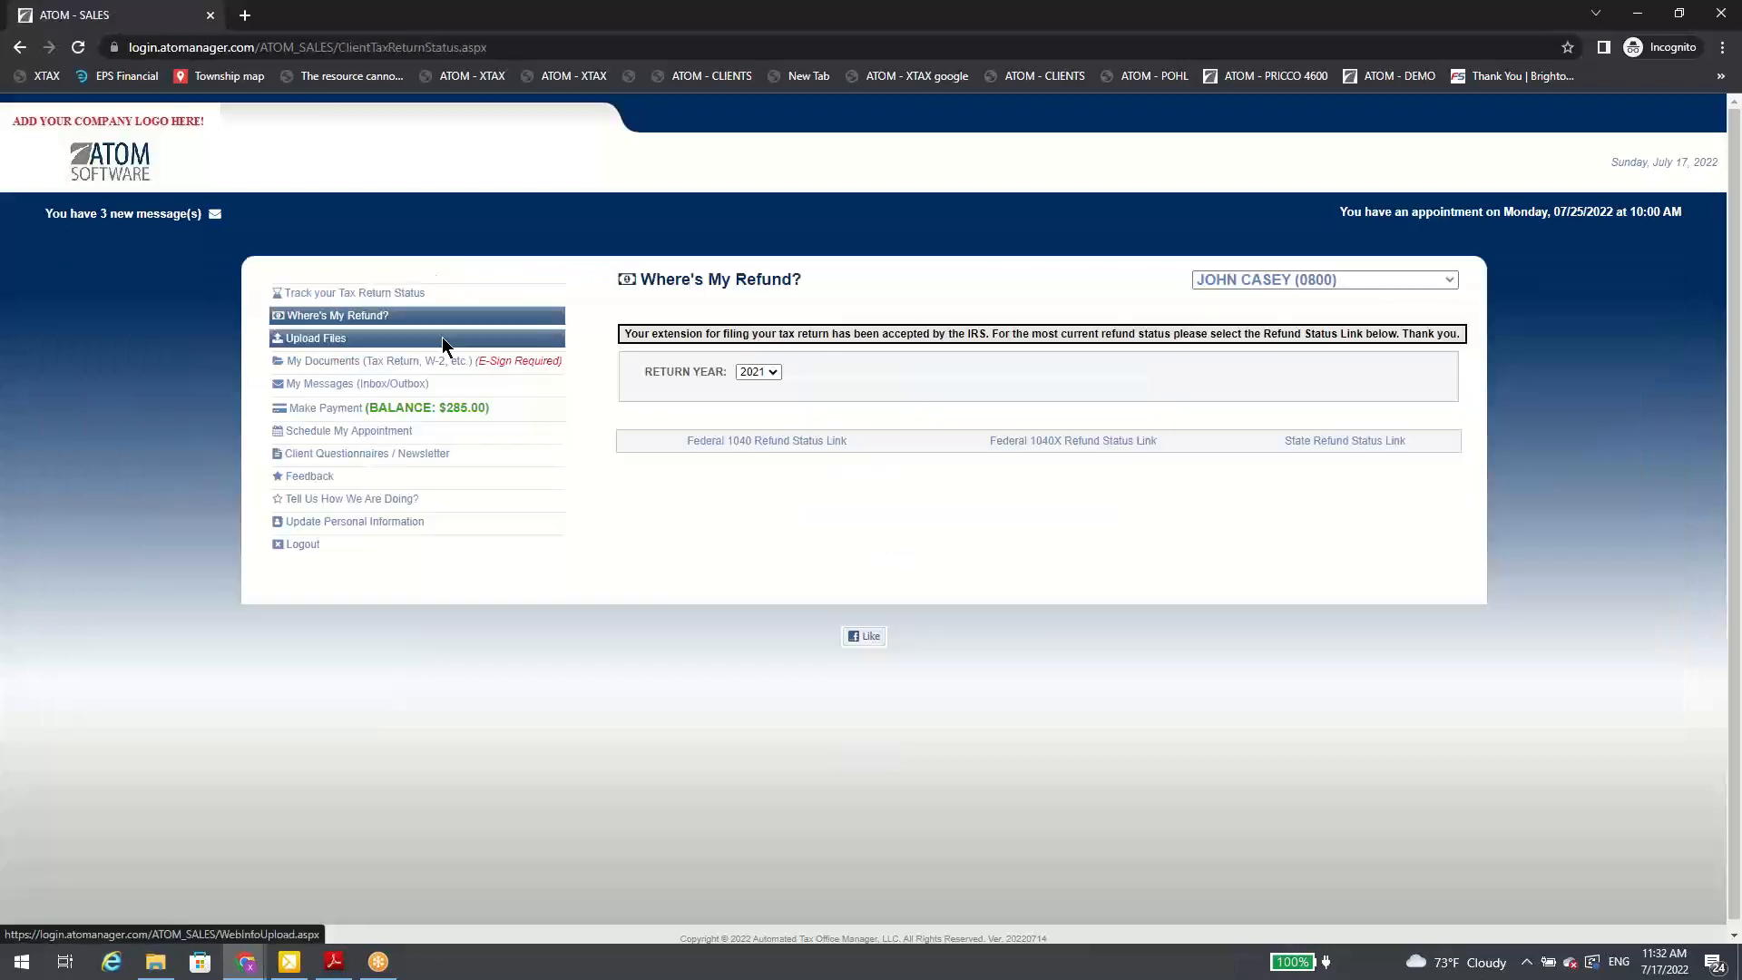
click(1256, 277)
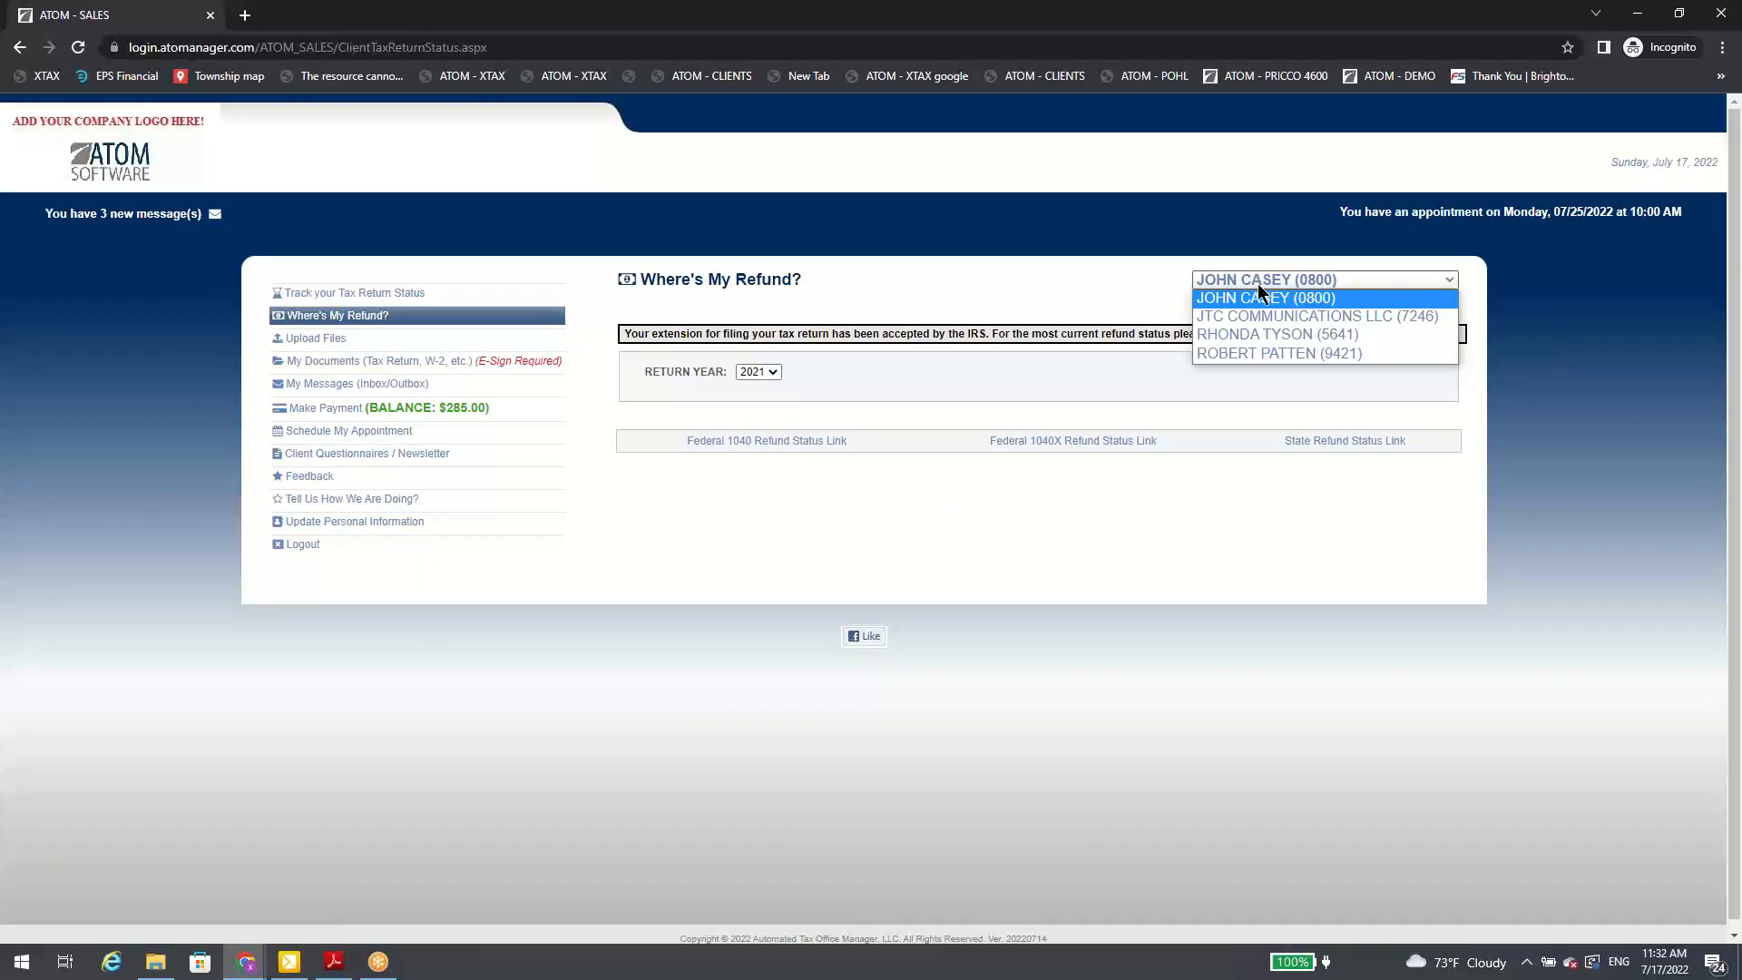
click(1257, 333)
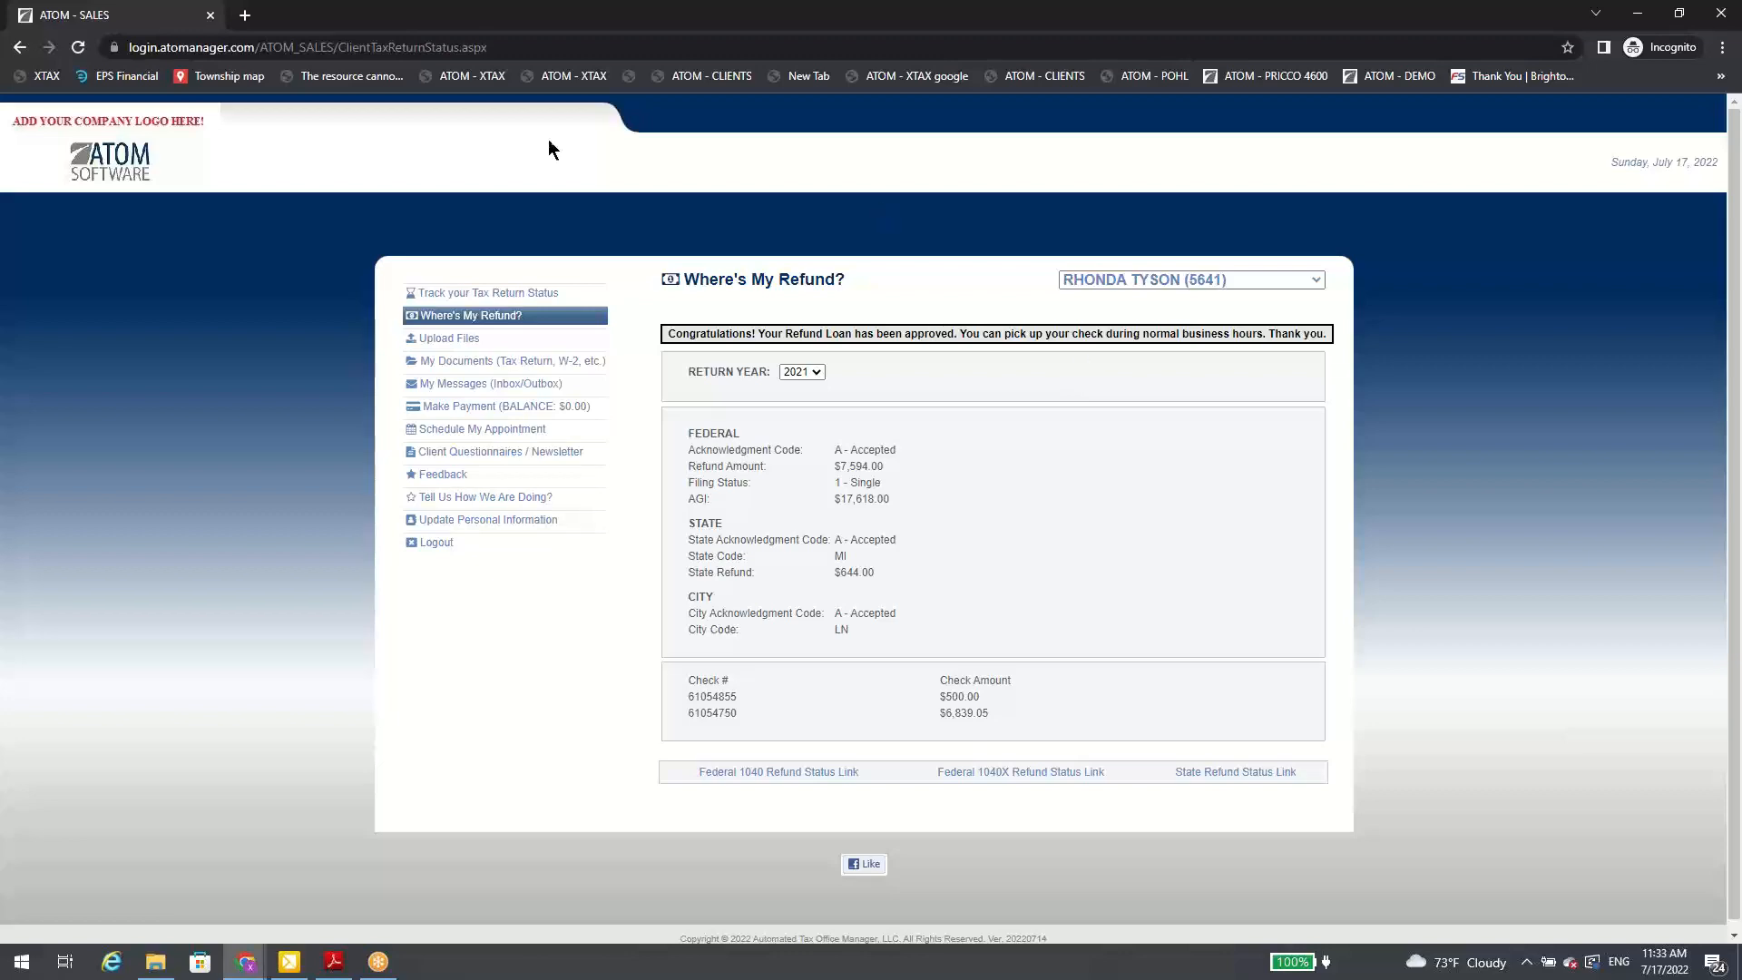
Step: Close the incognito client portal window and return from the client's file to the home overview
drag(596, 13, 1321, 282)
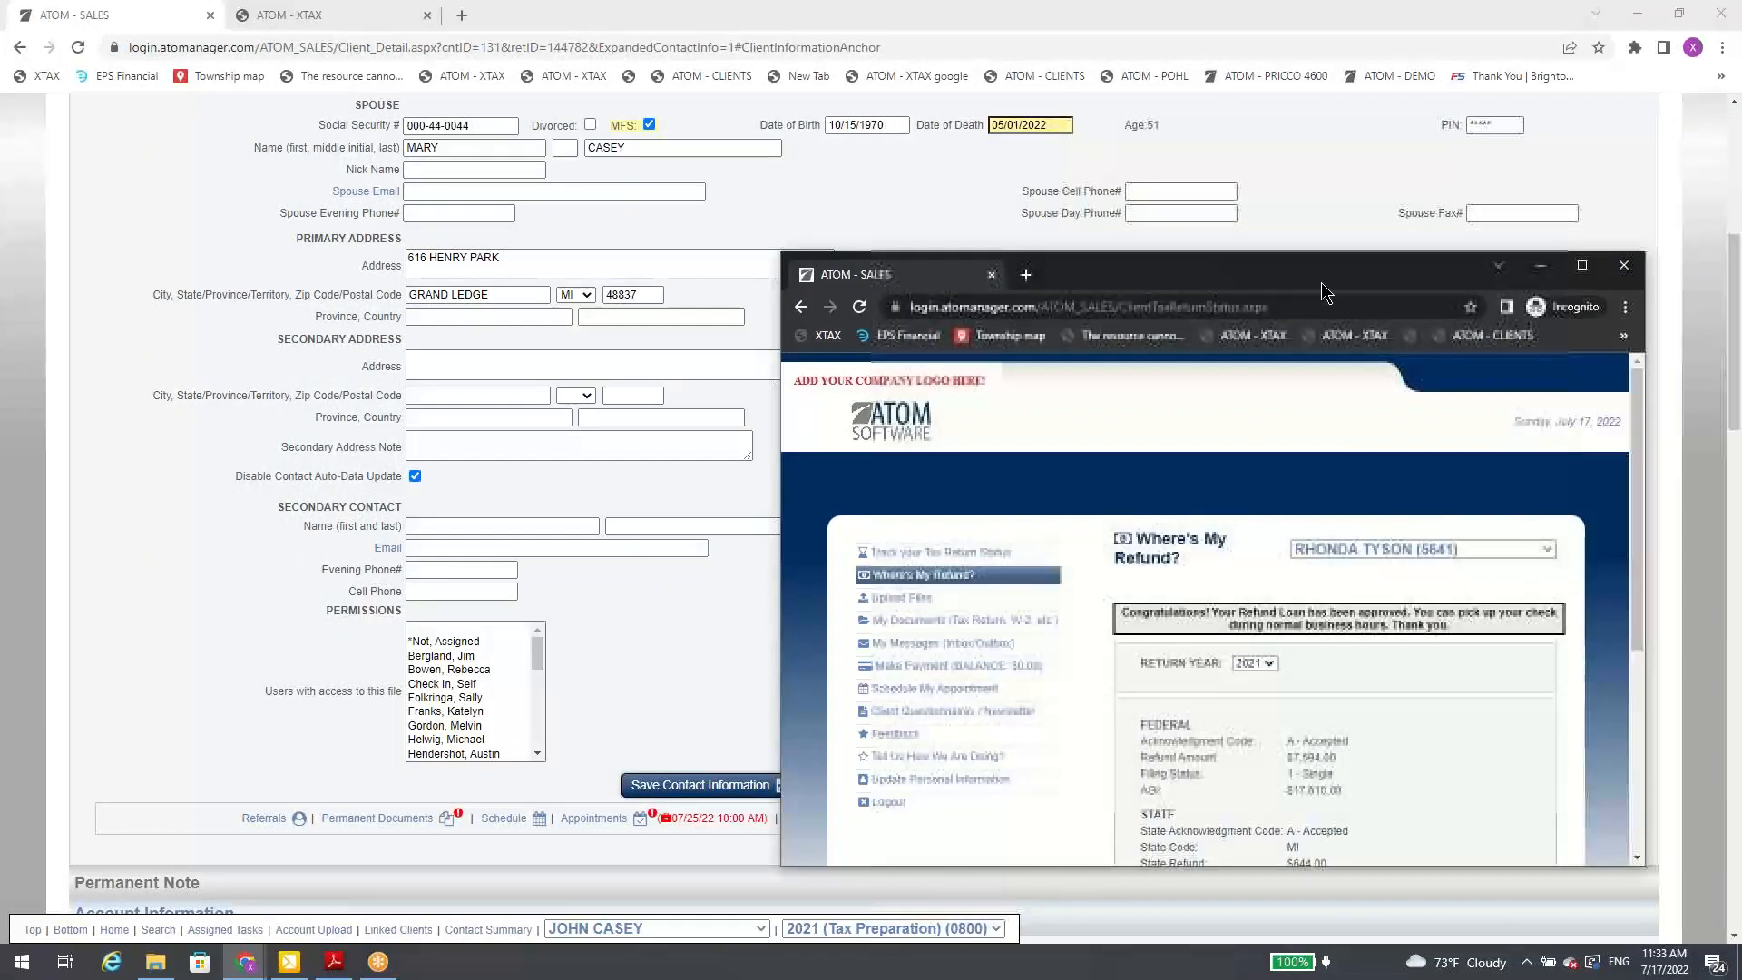
click(1623, 267)
scroll(703, 205, up, 7)
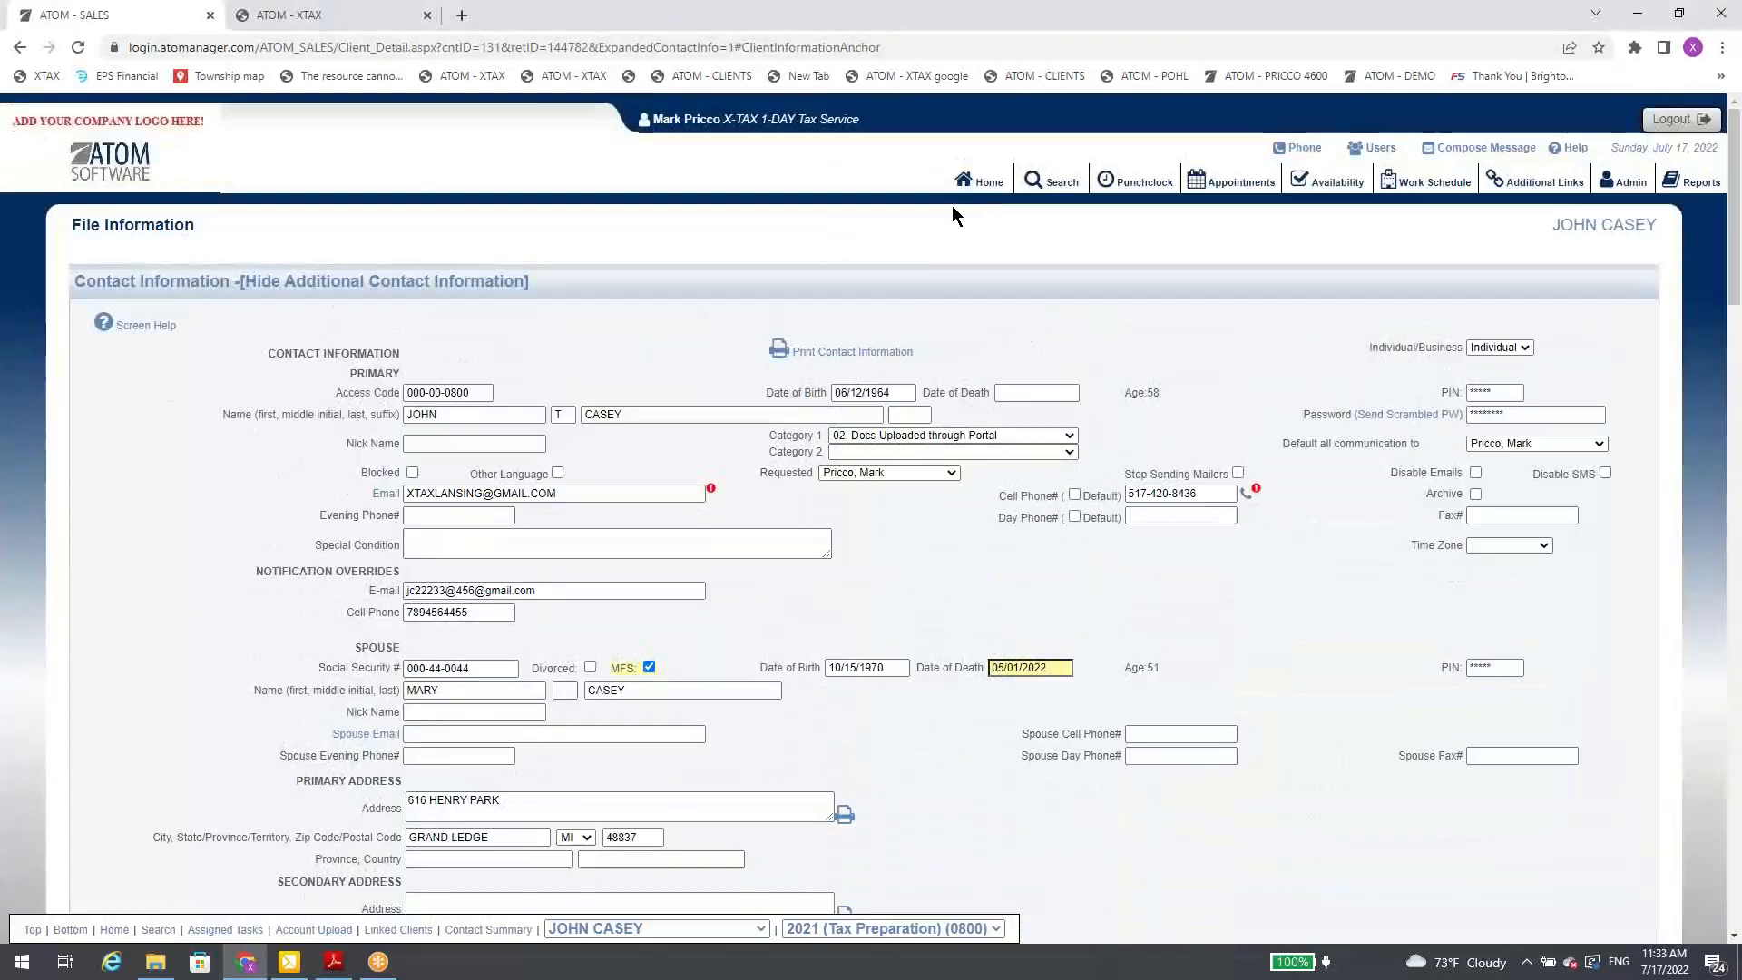
click(984, 186)
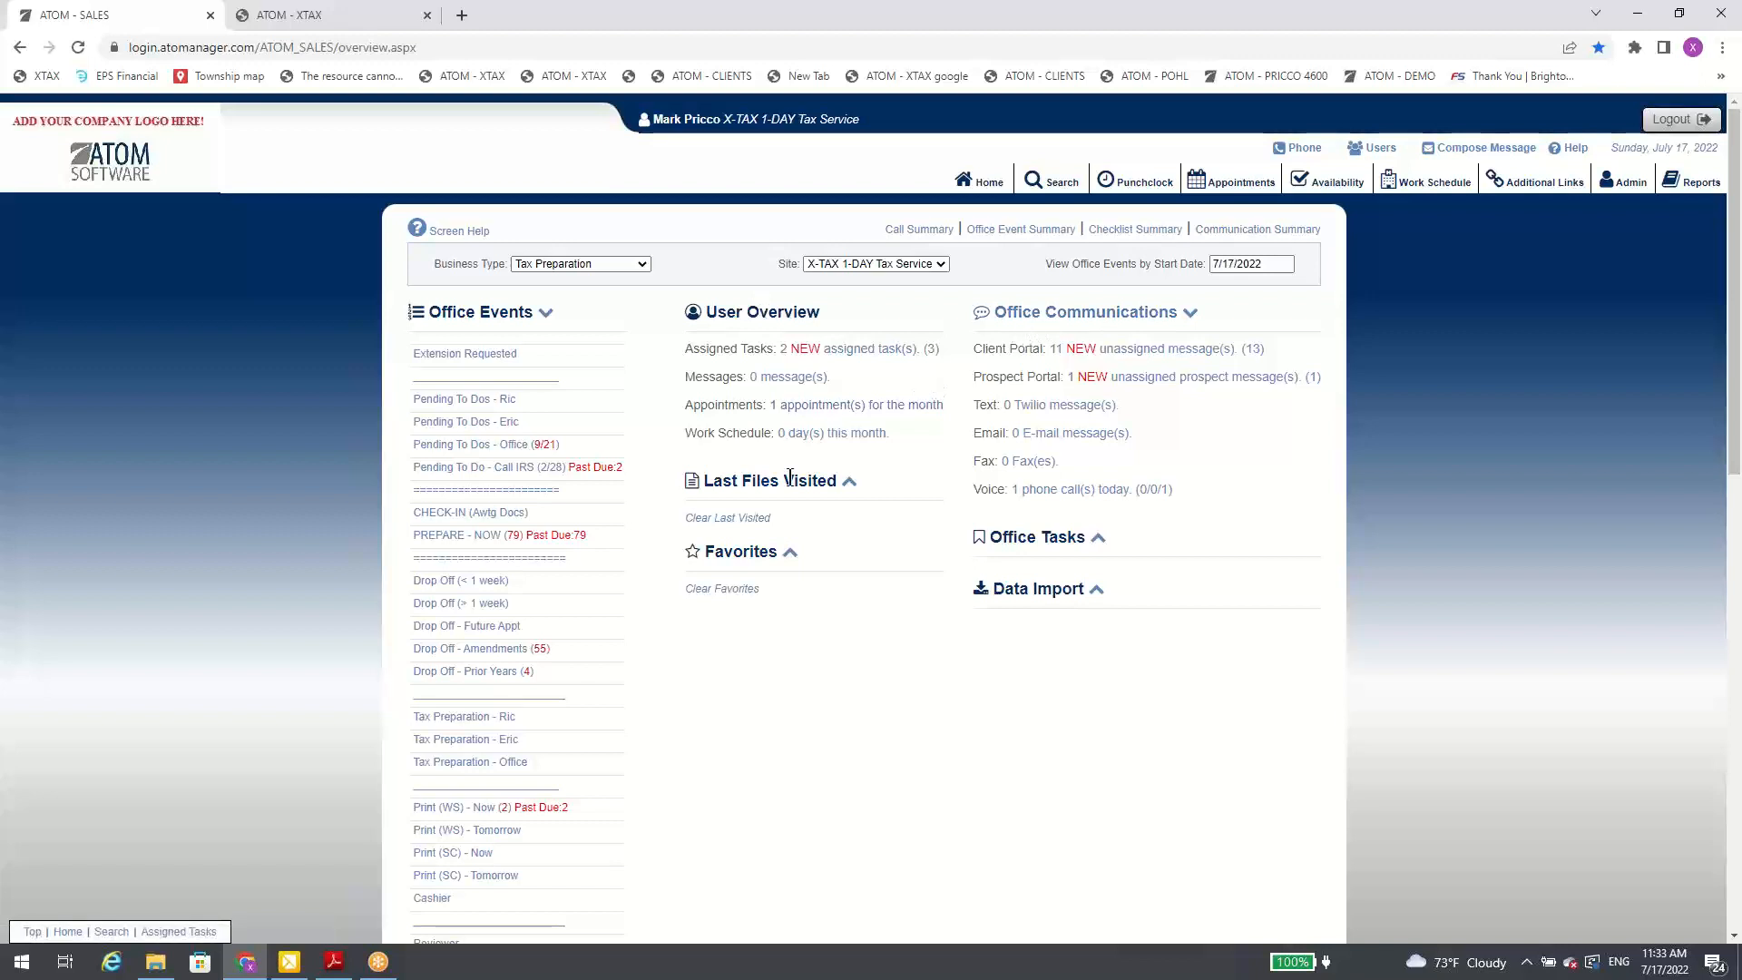
Step: Collapse the Office Events and Office Communications sections on the home overview, and expand both again
click(547, 320)
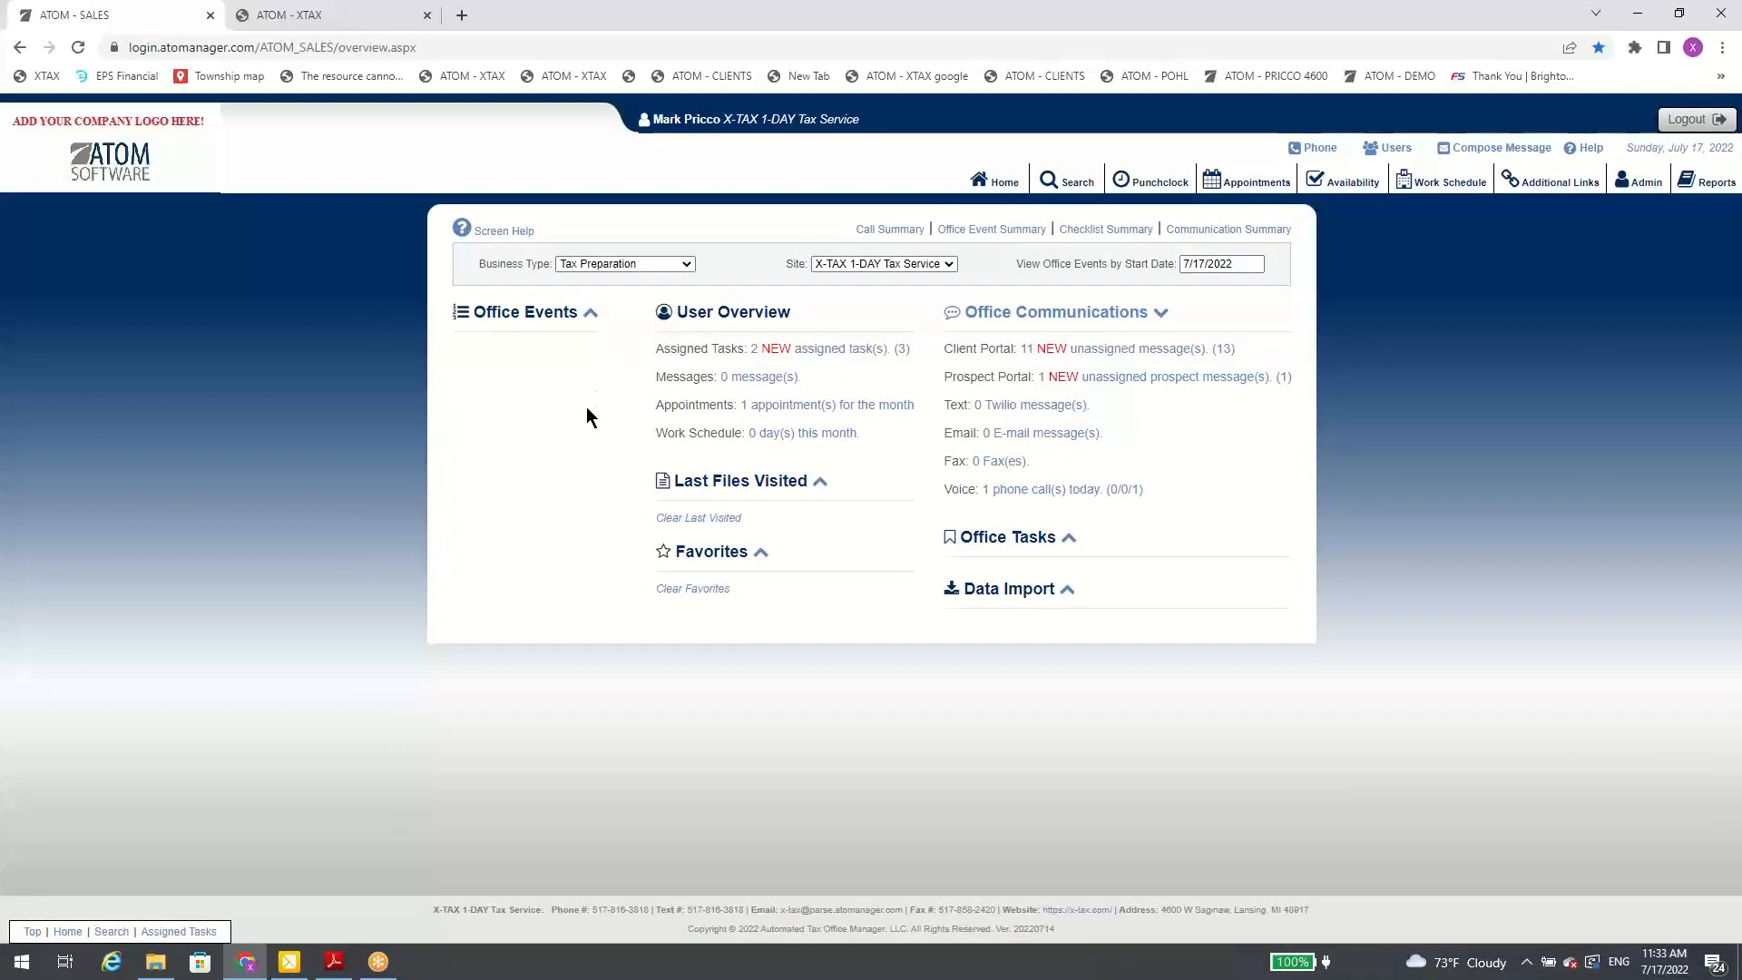
click(1162, 315)
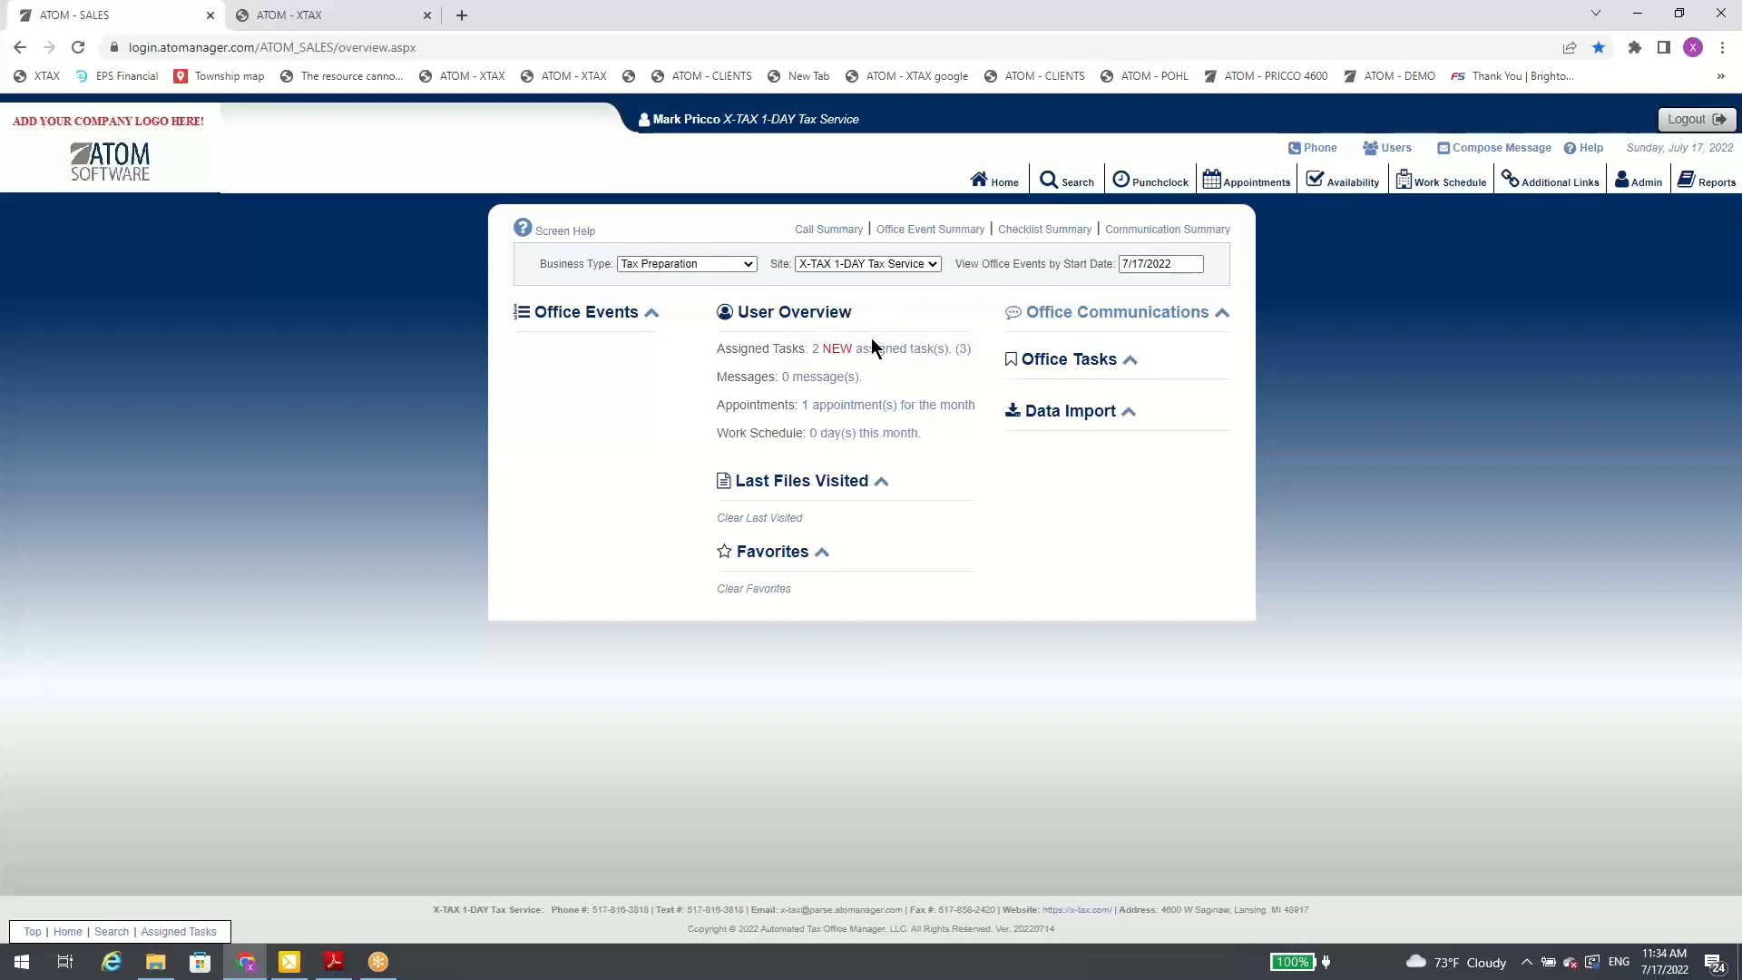
click(652, 316)
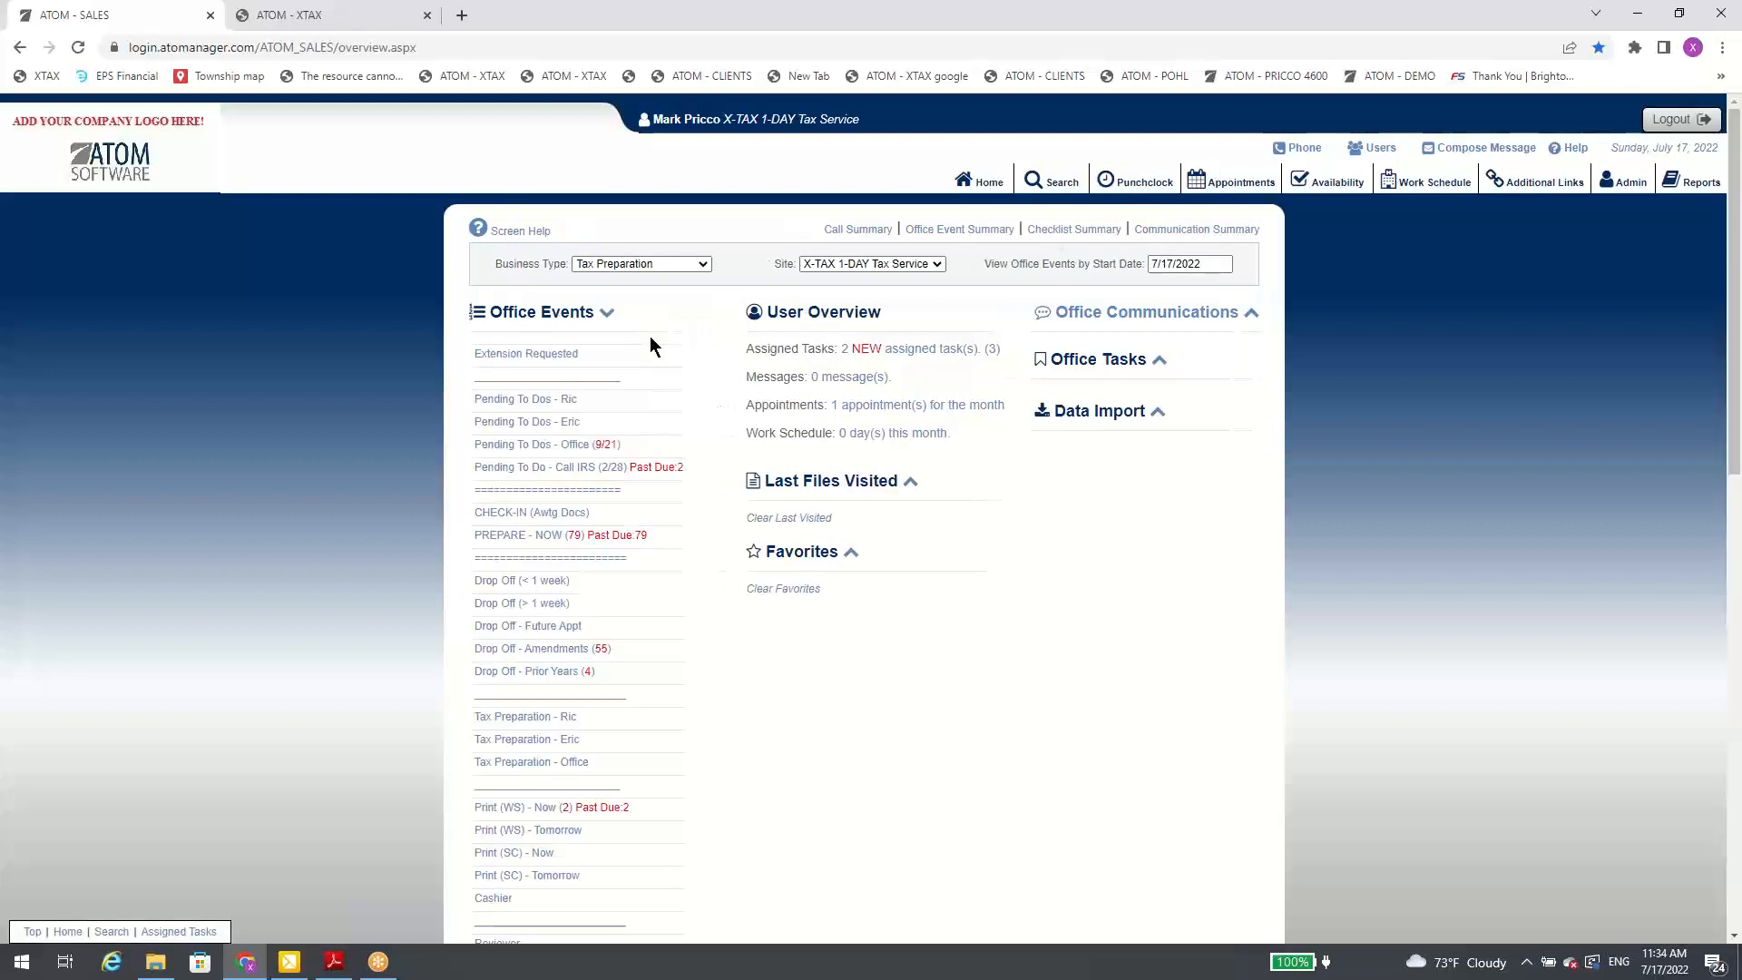
click(1216, 341)
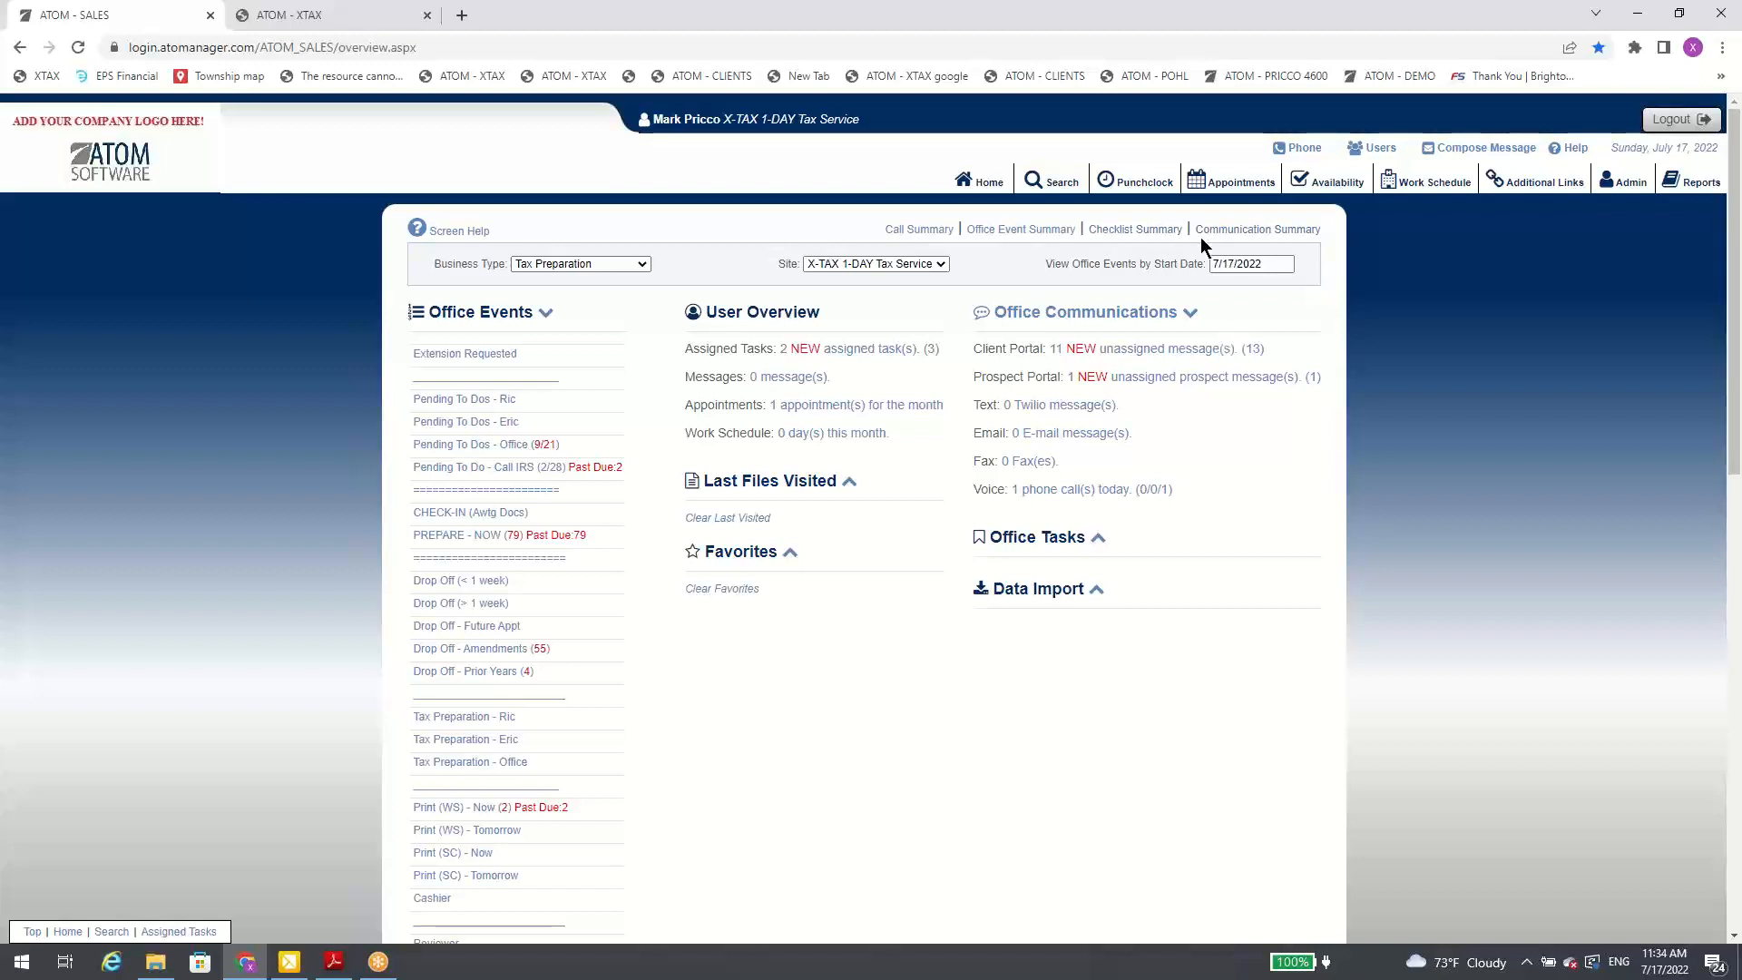
Step: Open the Communication Summary and apply a date range from 6/25/2022 to 7/17/2022
click(1231, 237)
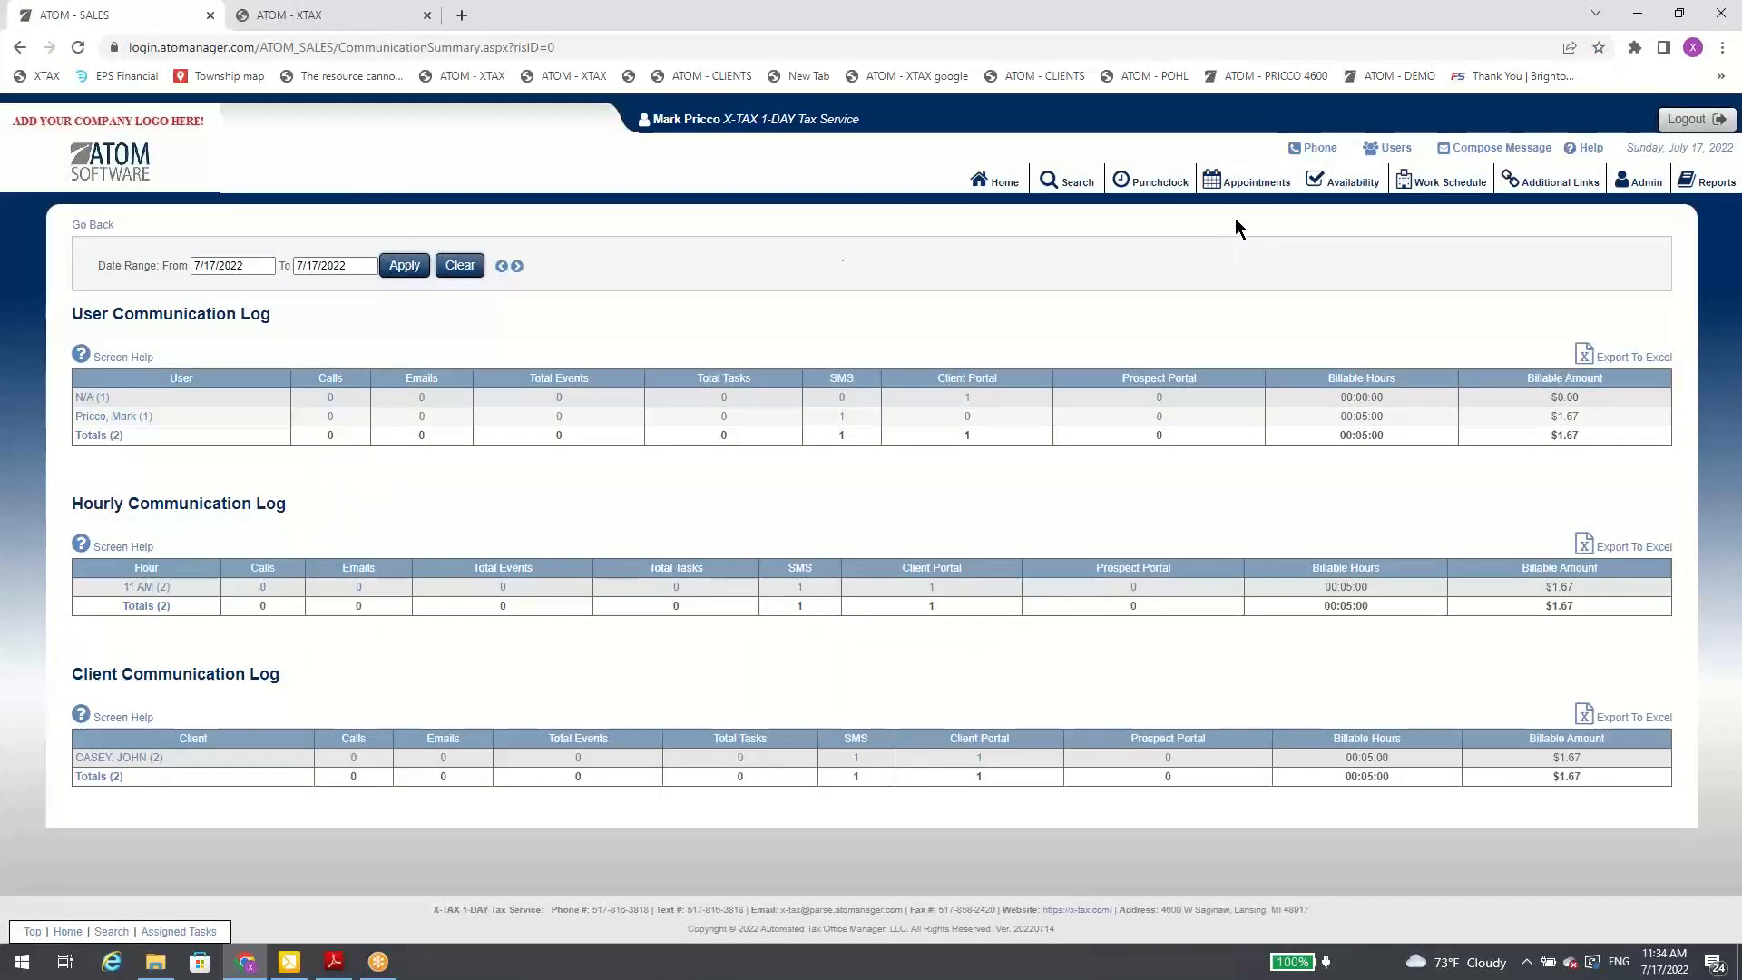
click(234, 265)
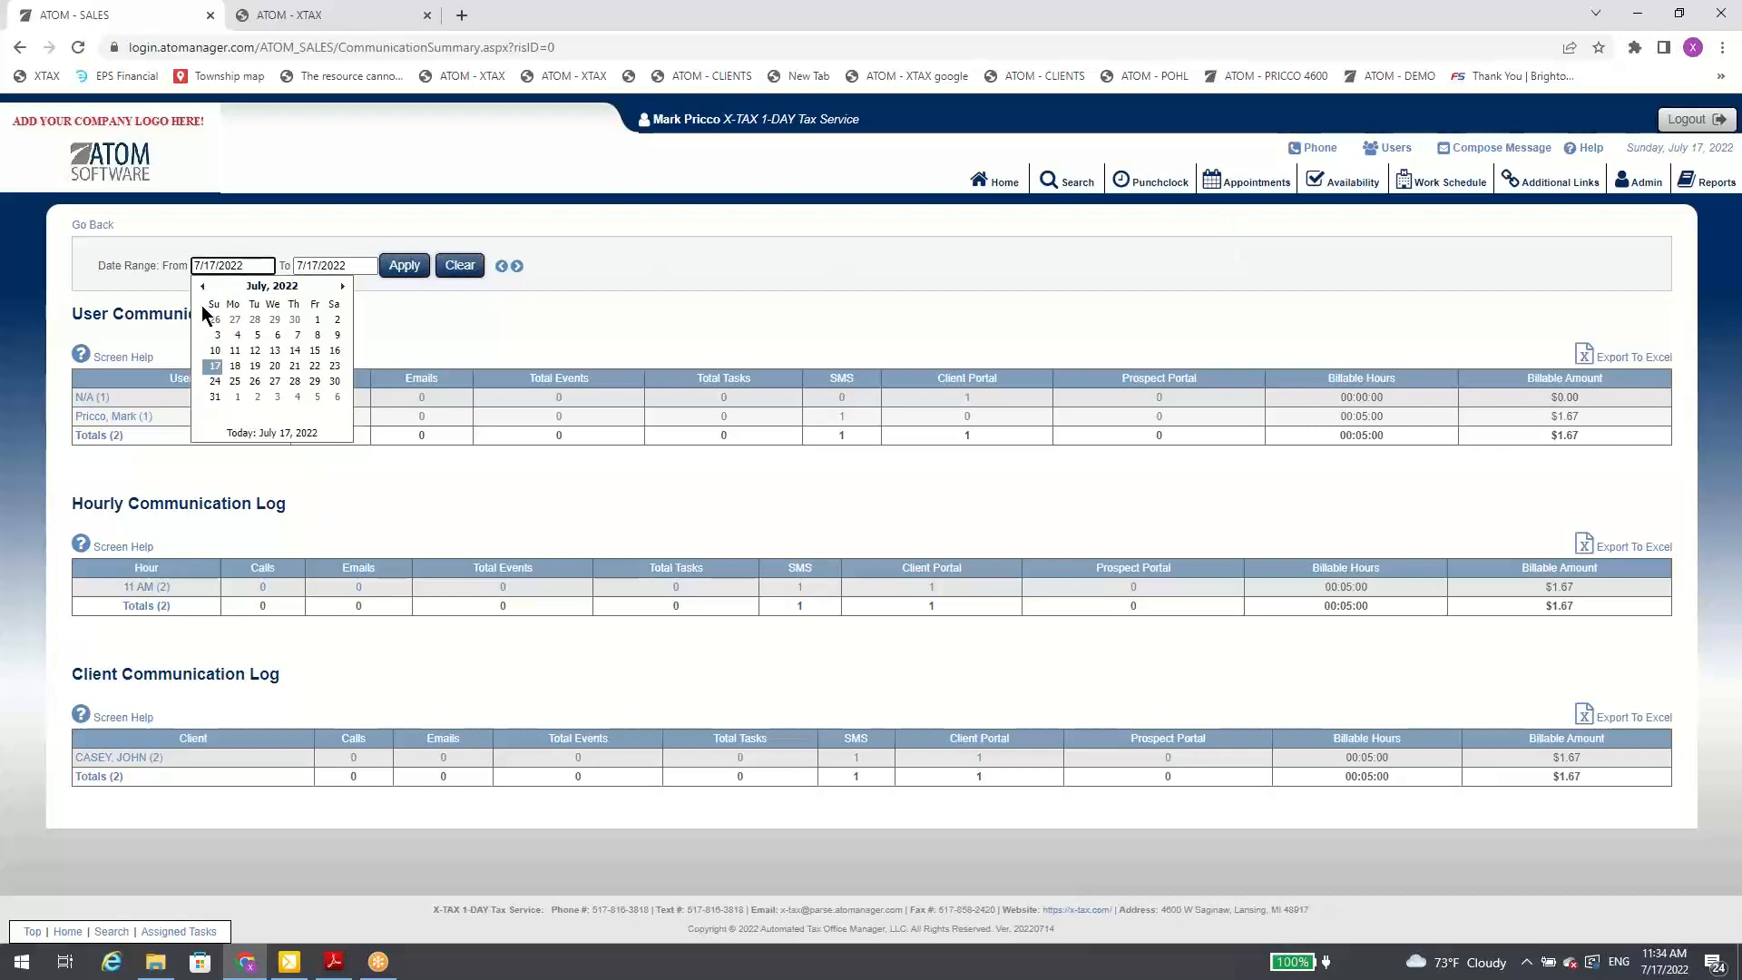
click(202, 286)
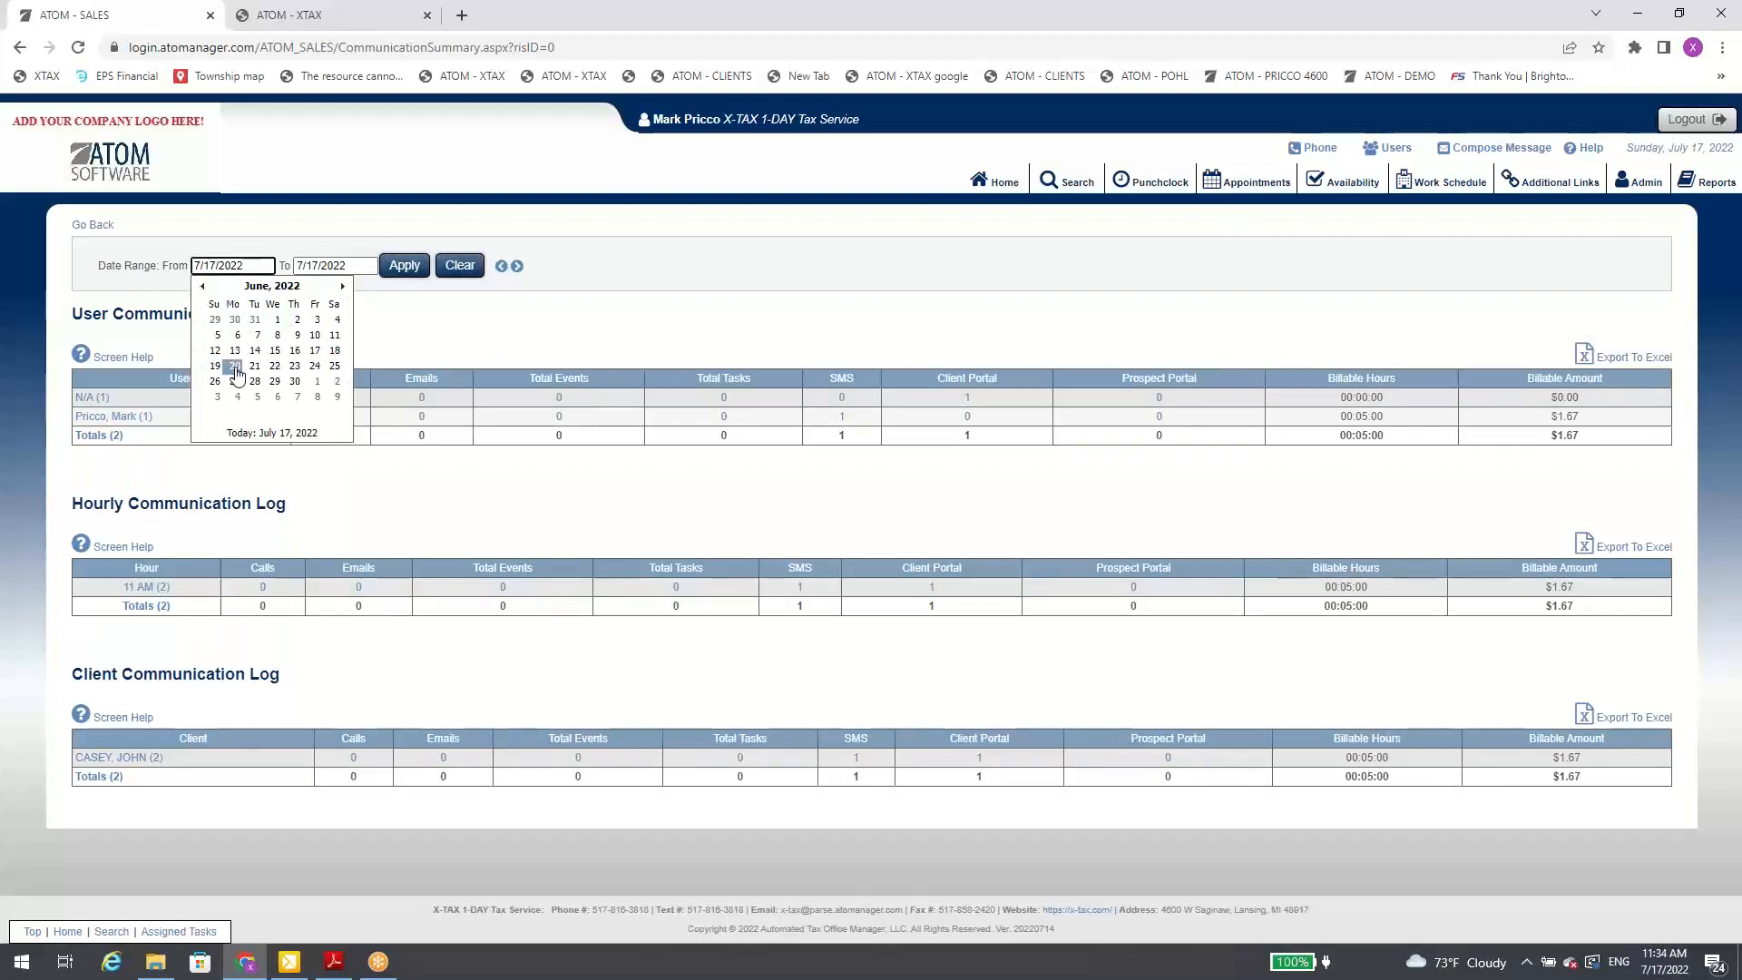
click(335, 367)
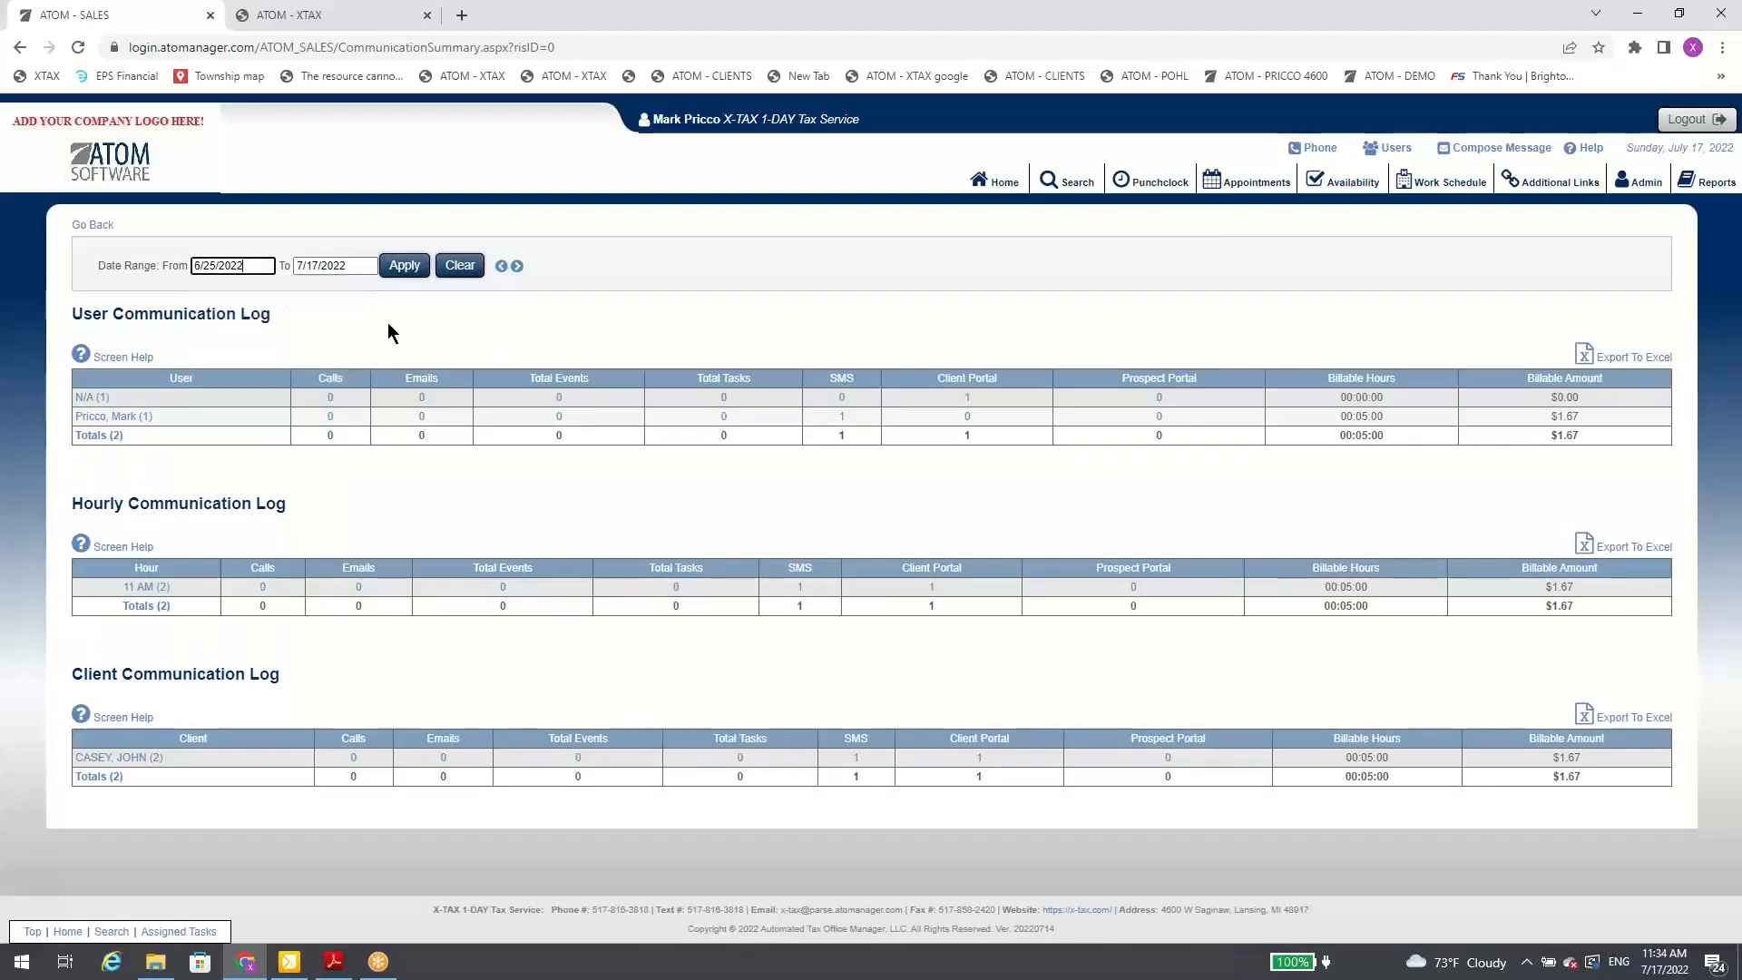
click(404, 265)
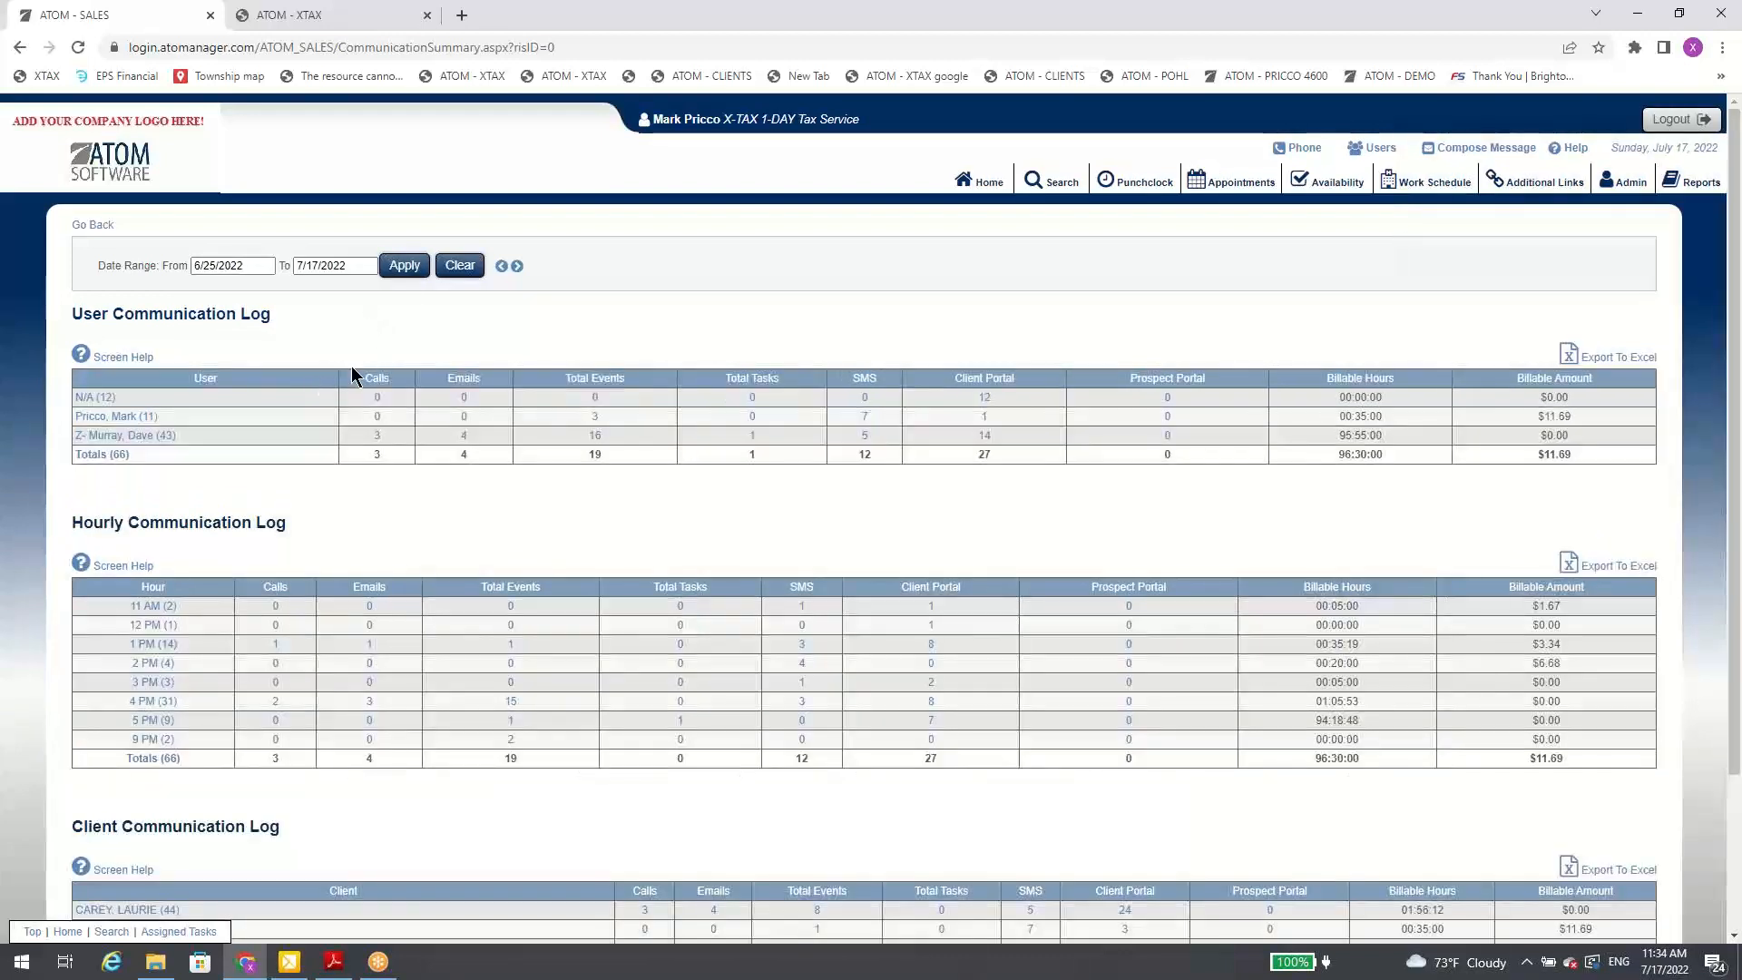
Step: View the task details in the User Communication Log, close them, and return to the home overview
click(753, 451)
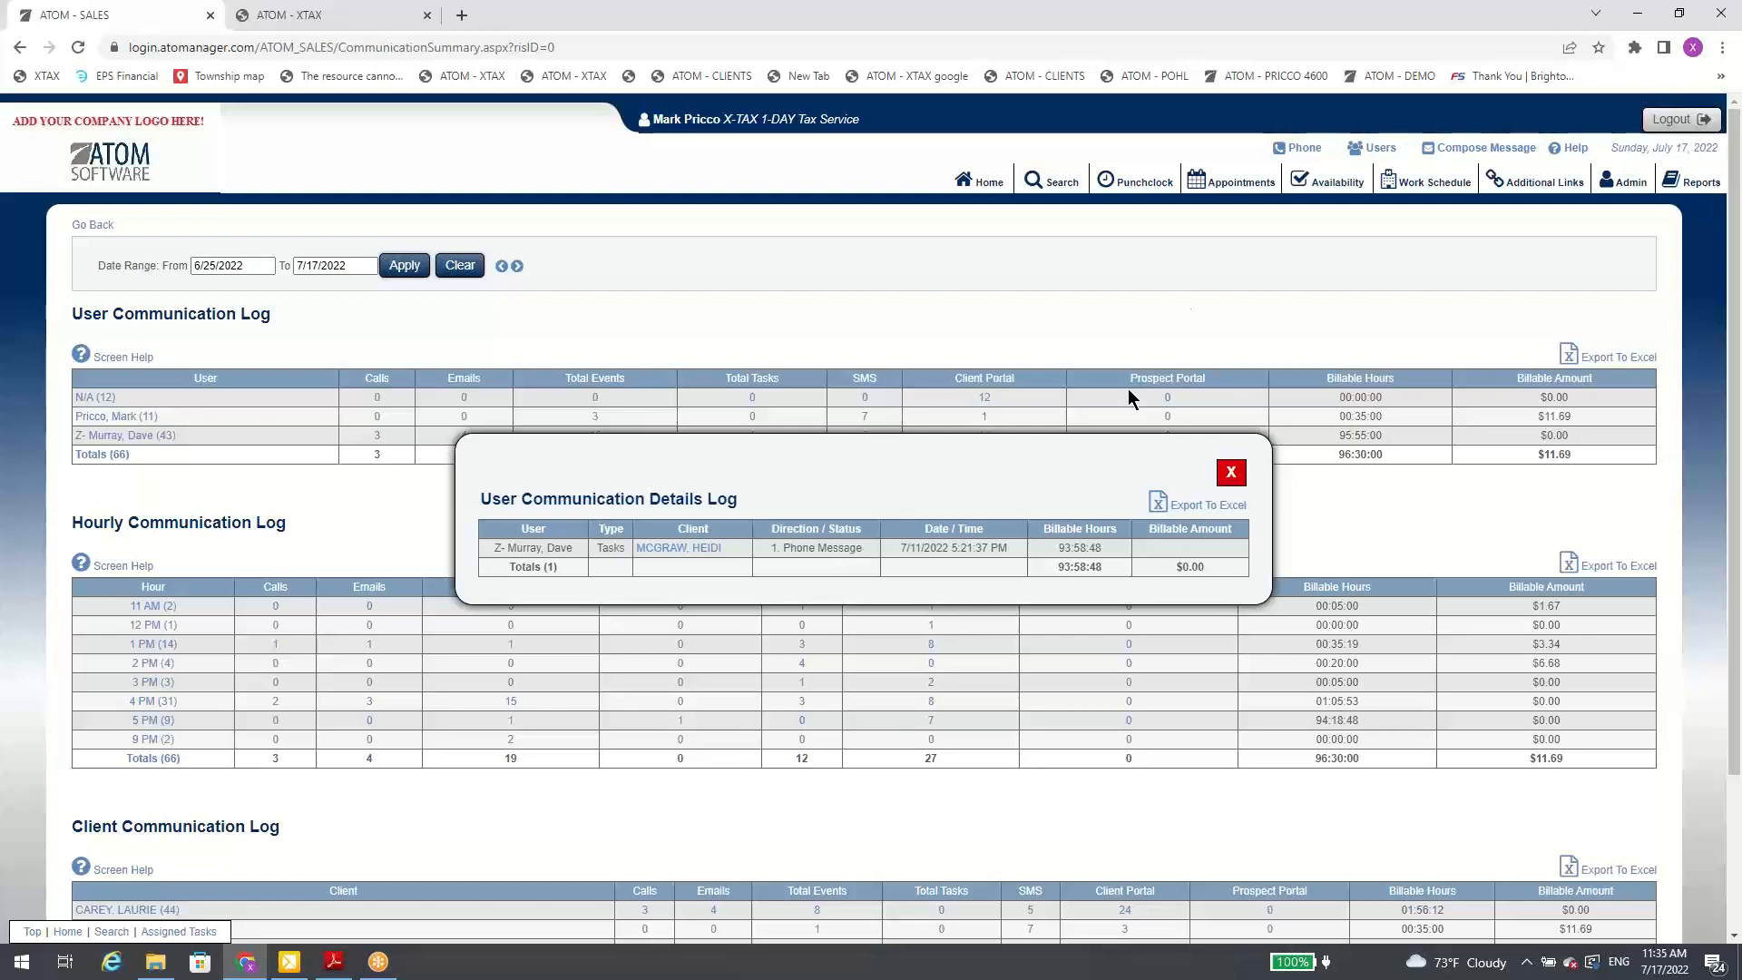
click(1231, 472)
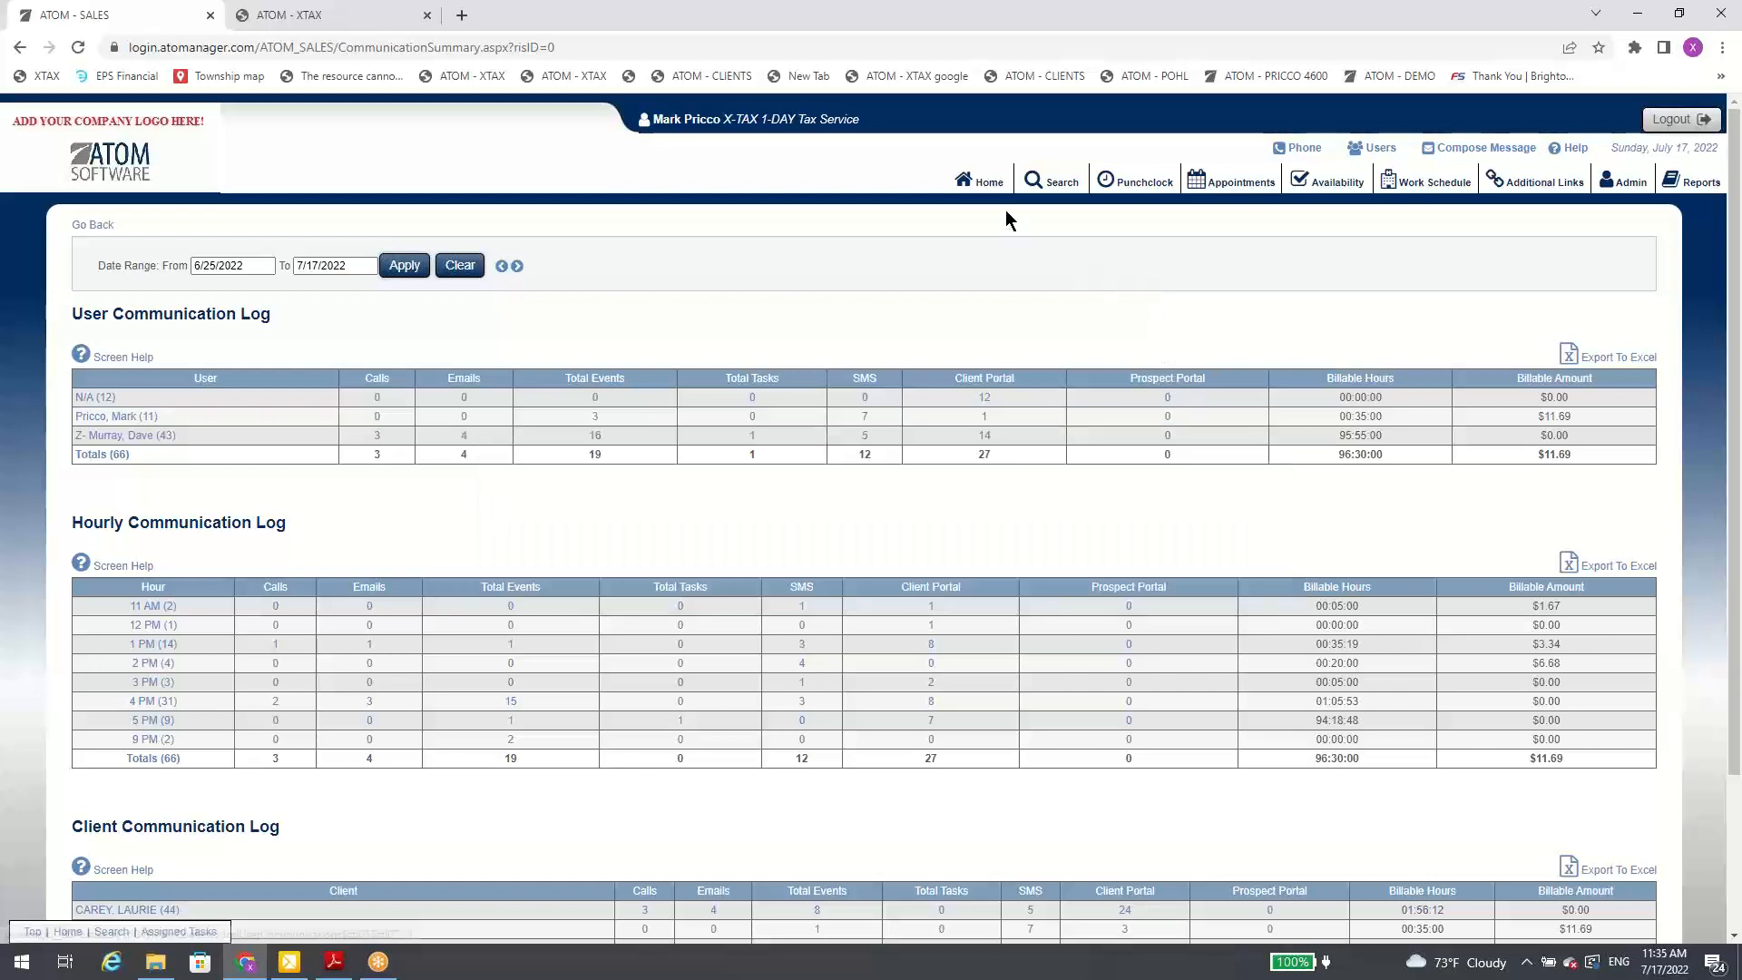
click(986, 181)
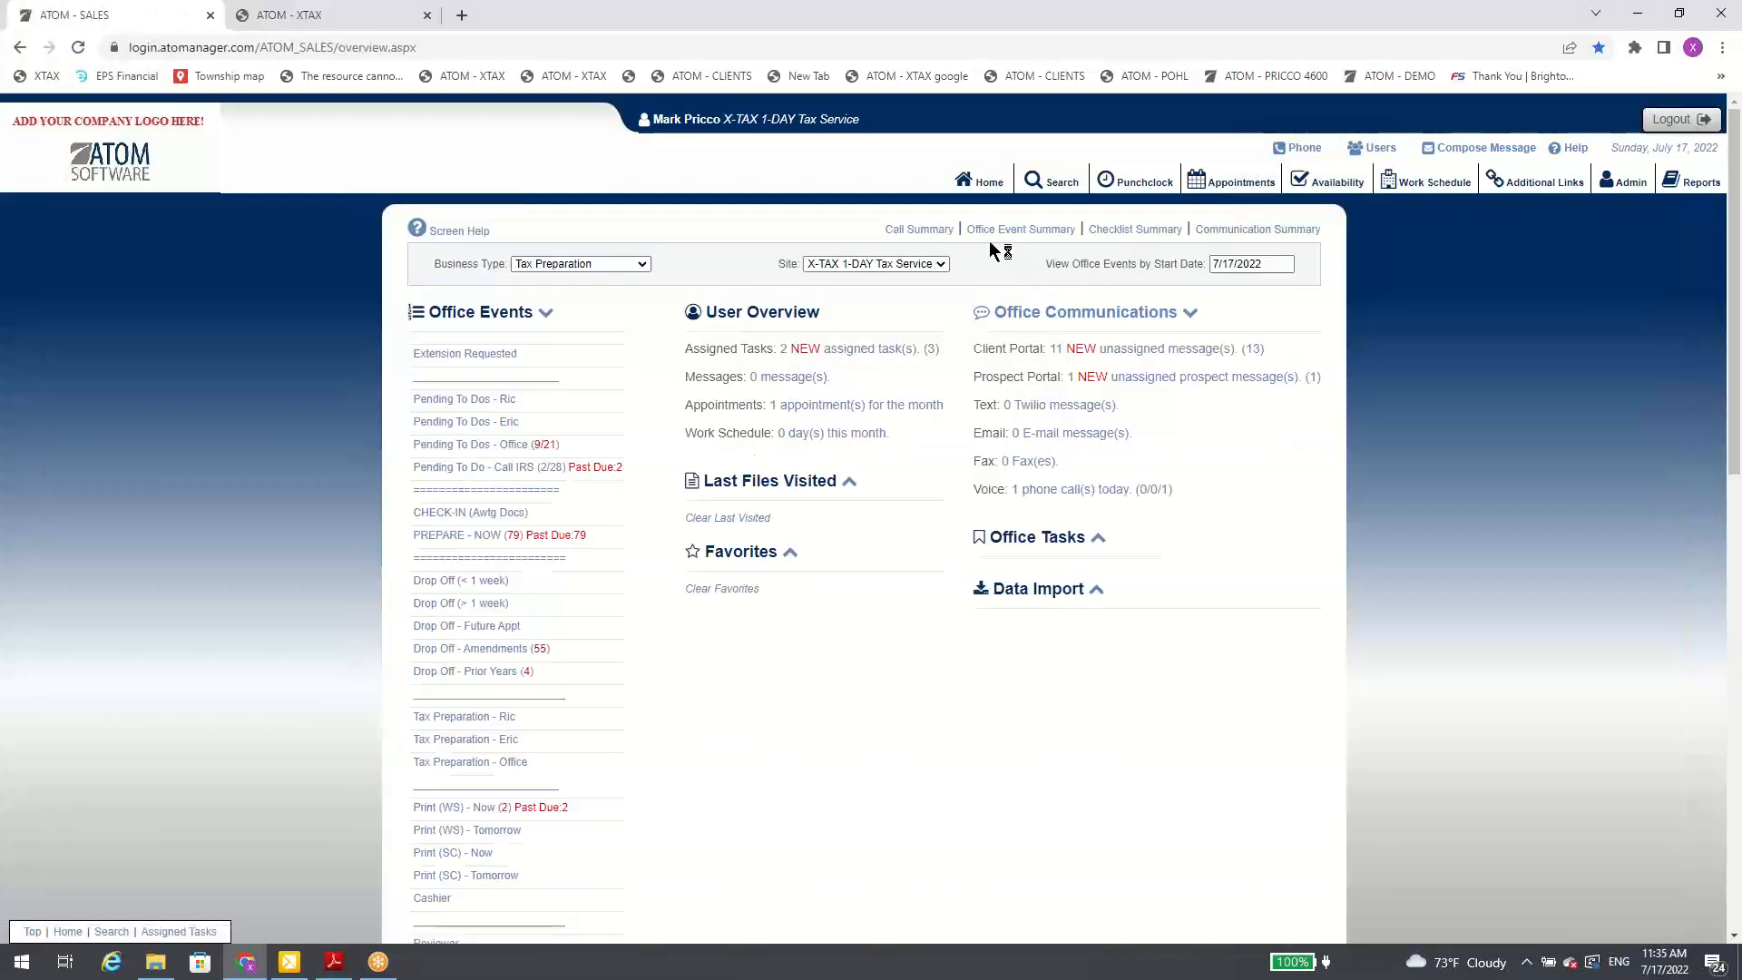
Step: Open the Call Summary and apply a date range from 6/5/2022 to 7/17/2022
click(935, 232)
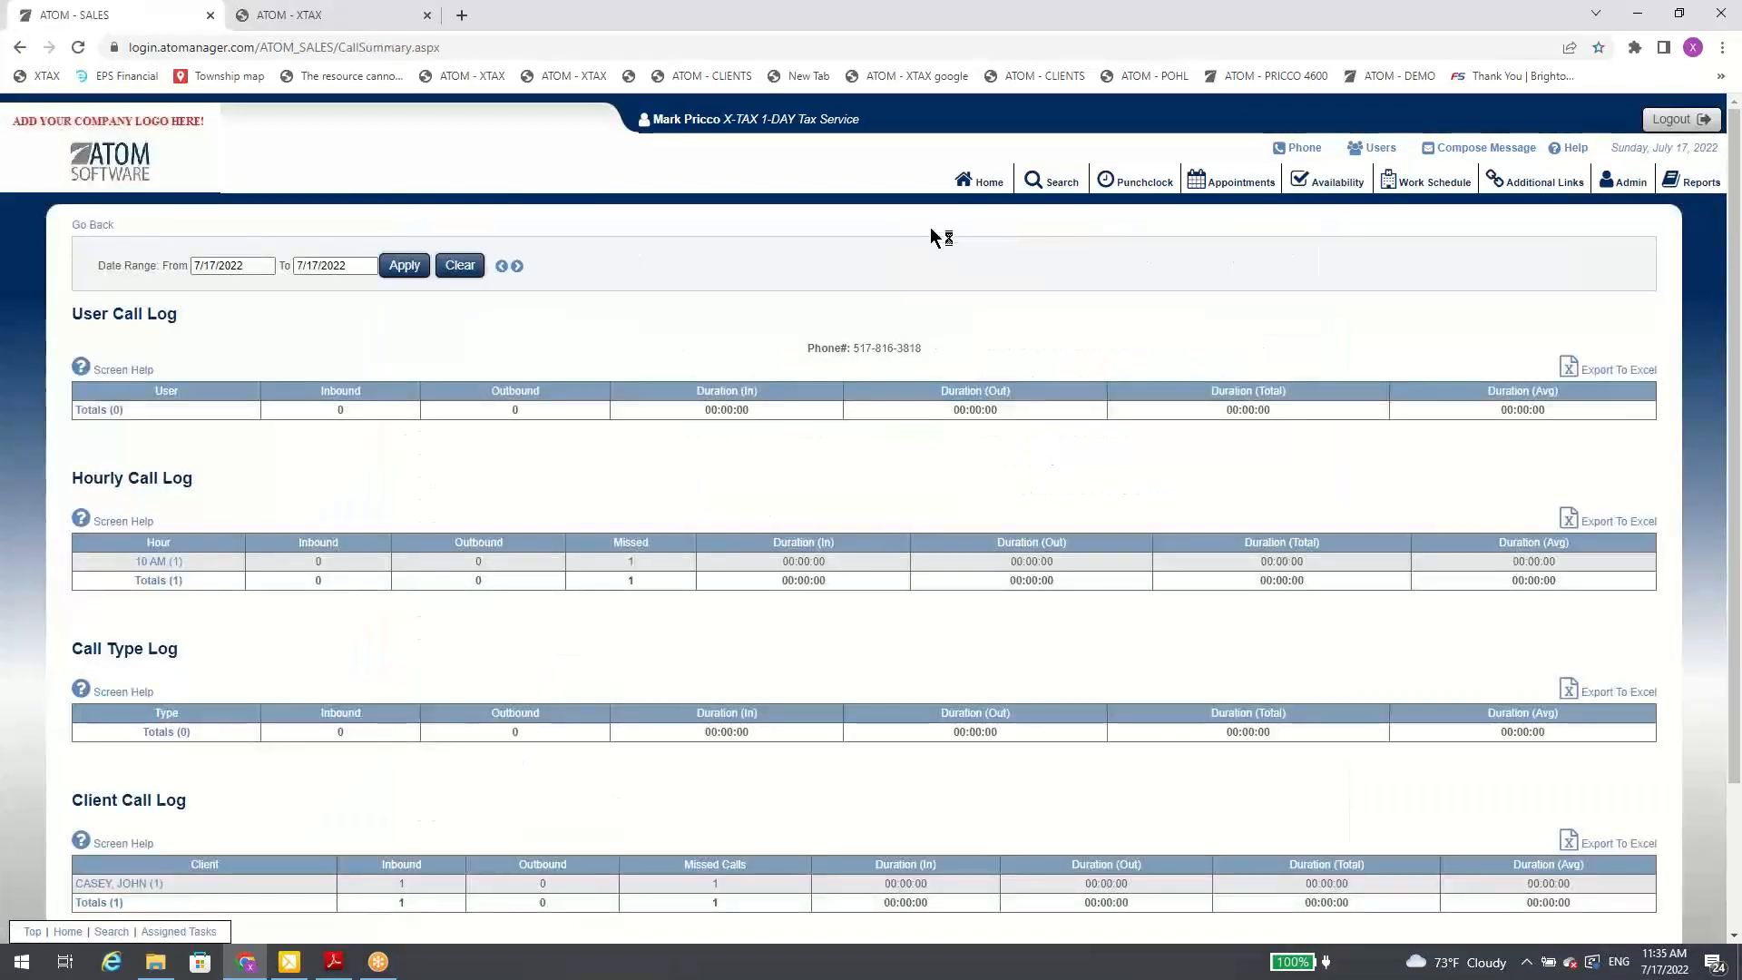
click(258, 265)
click(209, 289)
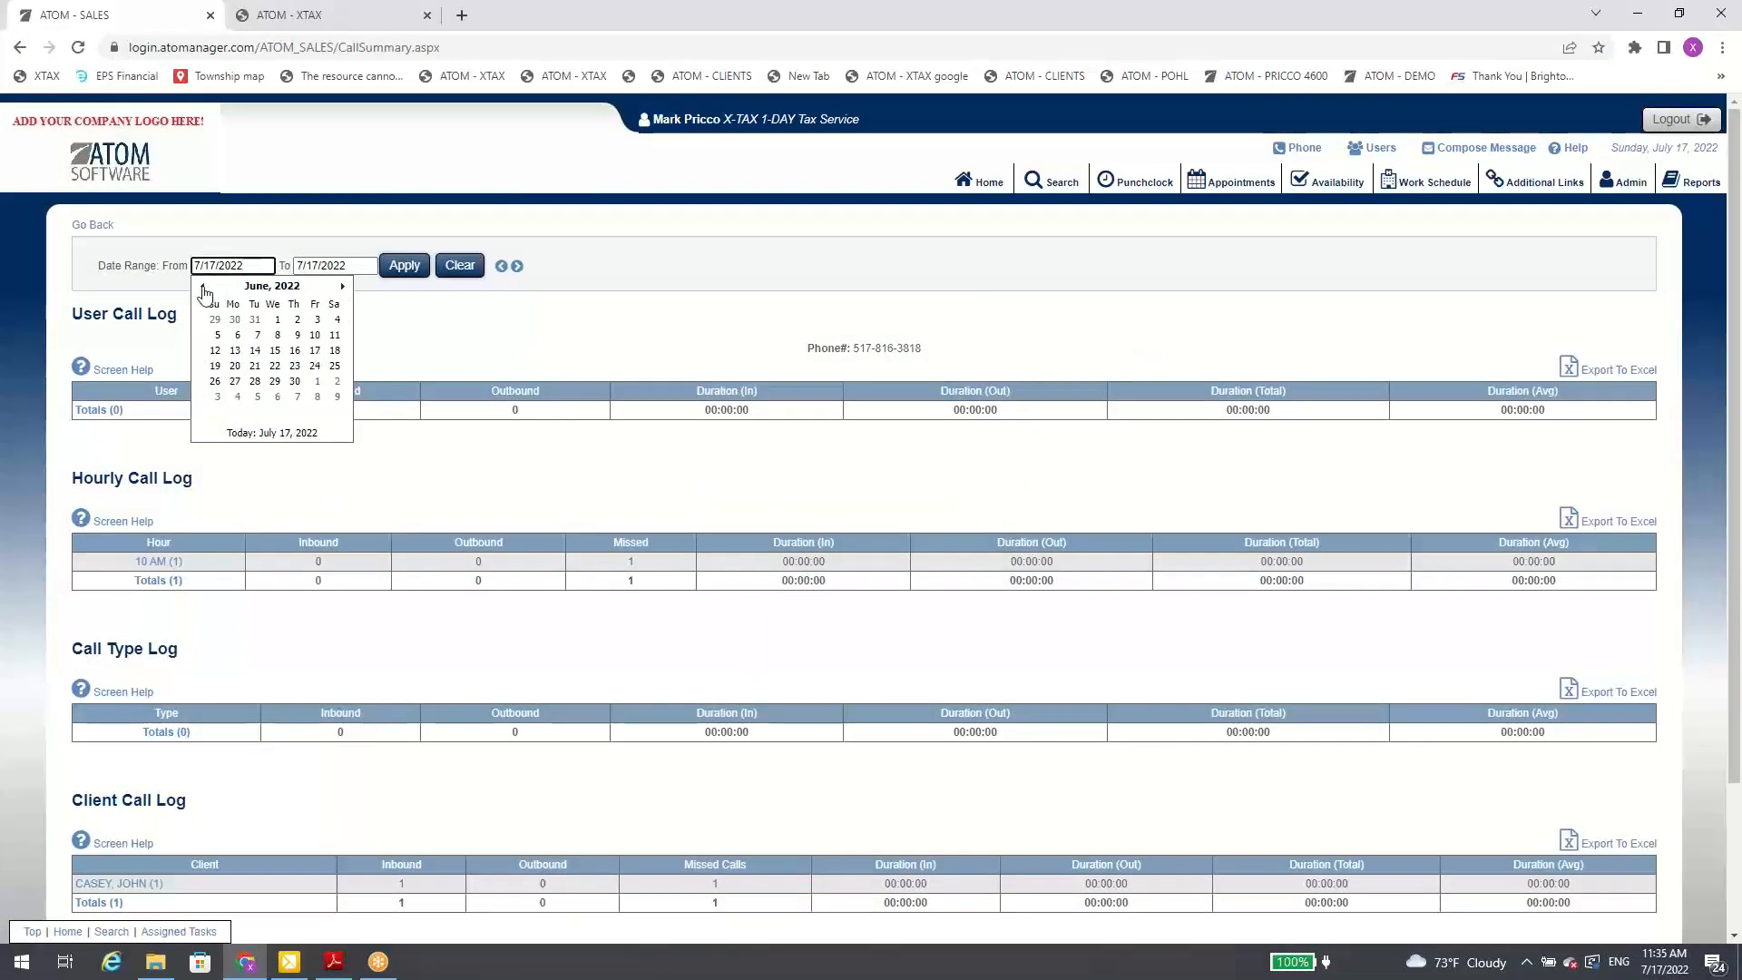
click(204, 287)
click(342, 286)
click(218, 335)
click(403, 269)
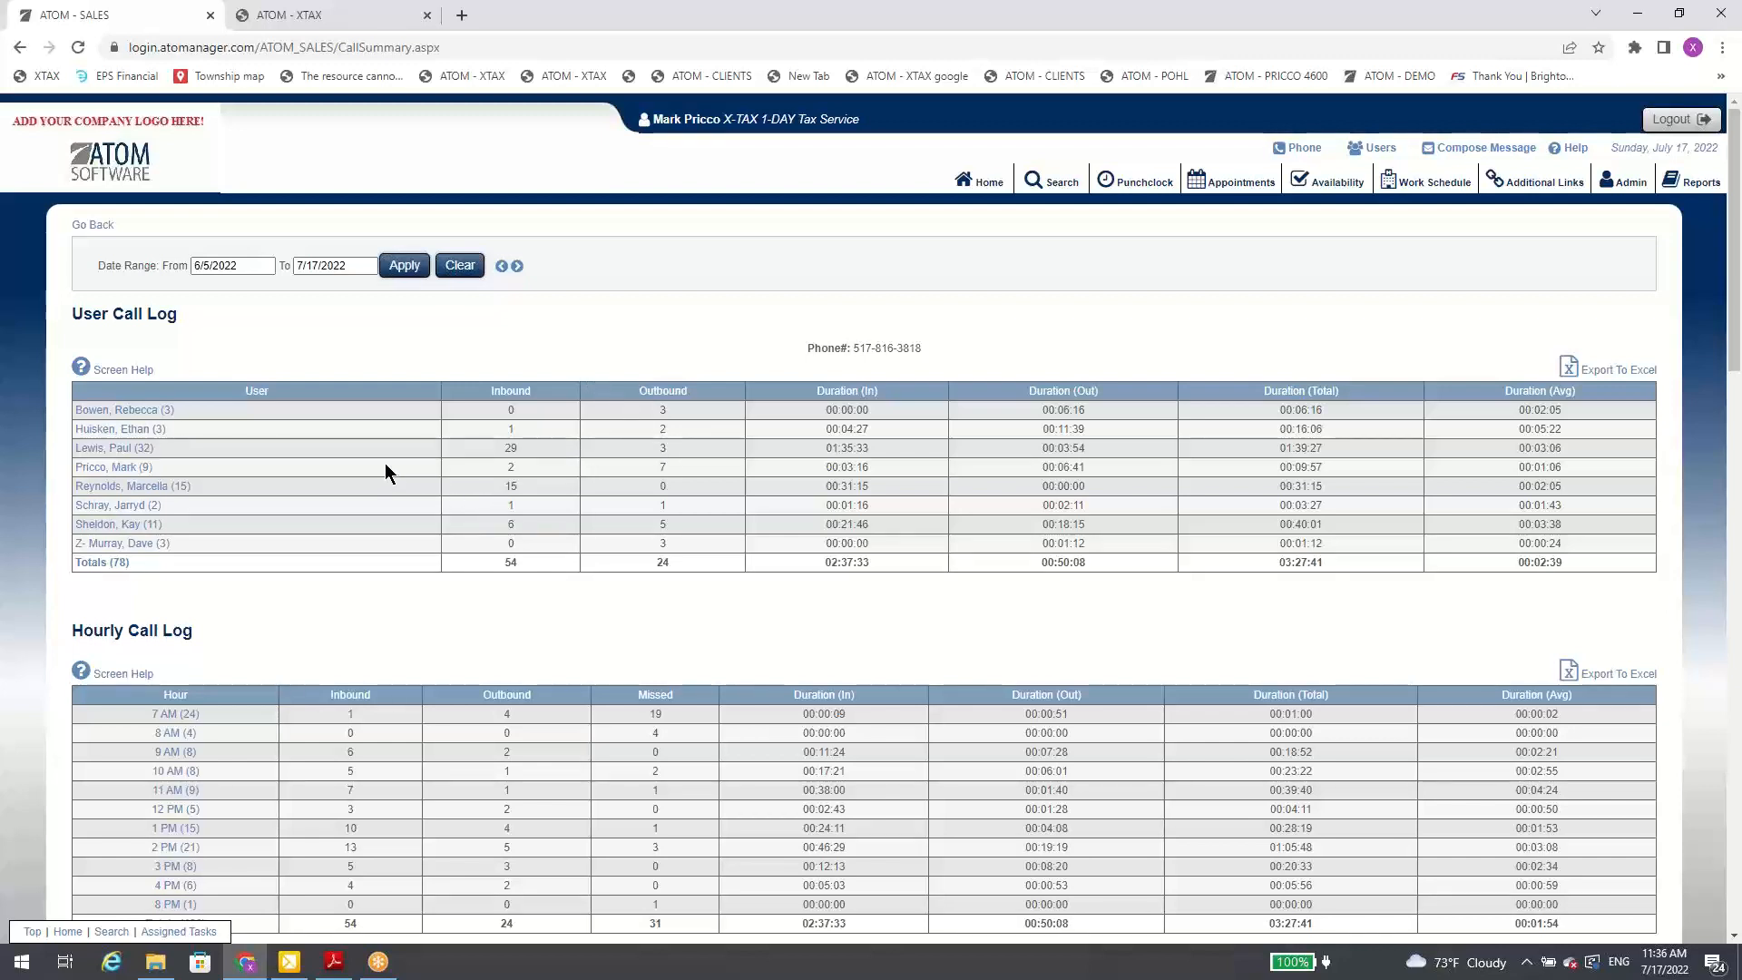
Step: View the 7 AM call details in the Hourly Call Log, close them, and return to the home overview
scroll(230, 531, down, 2)
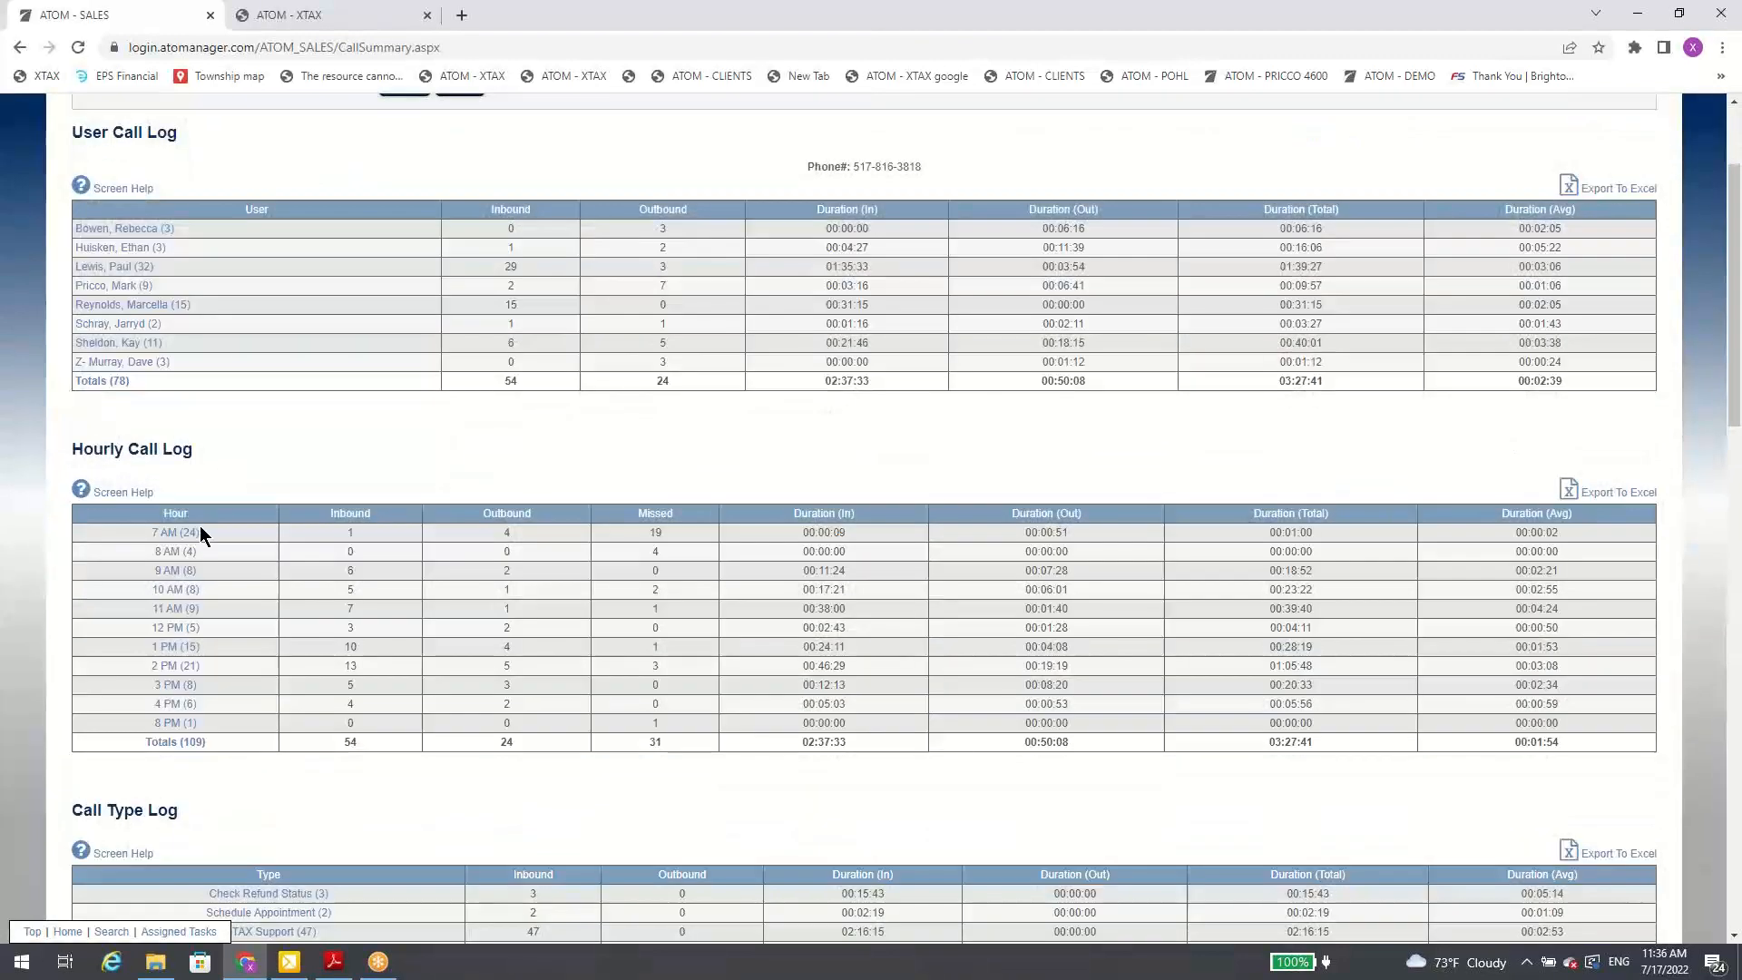
click(309, 525)
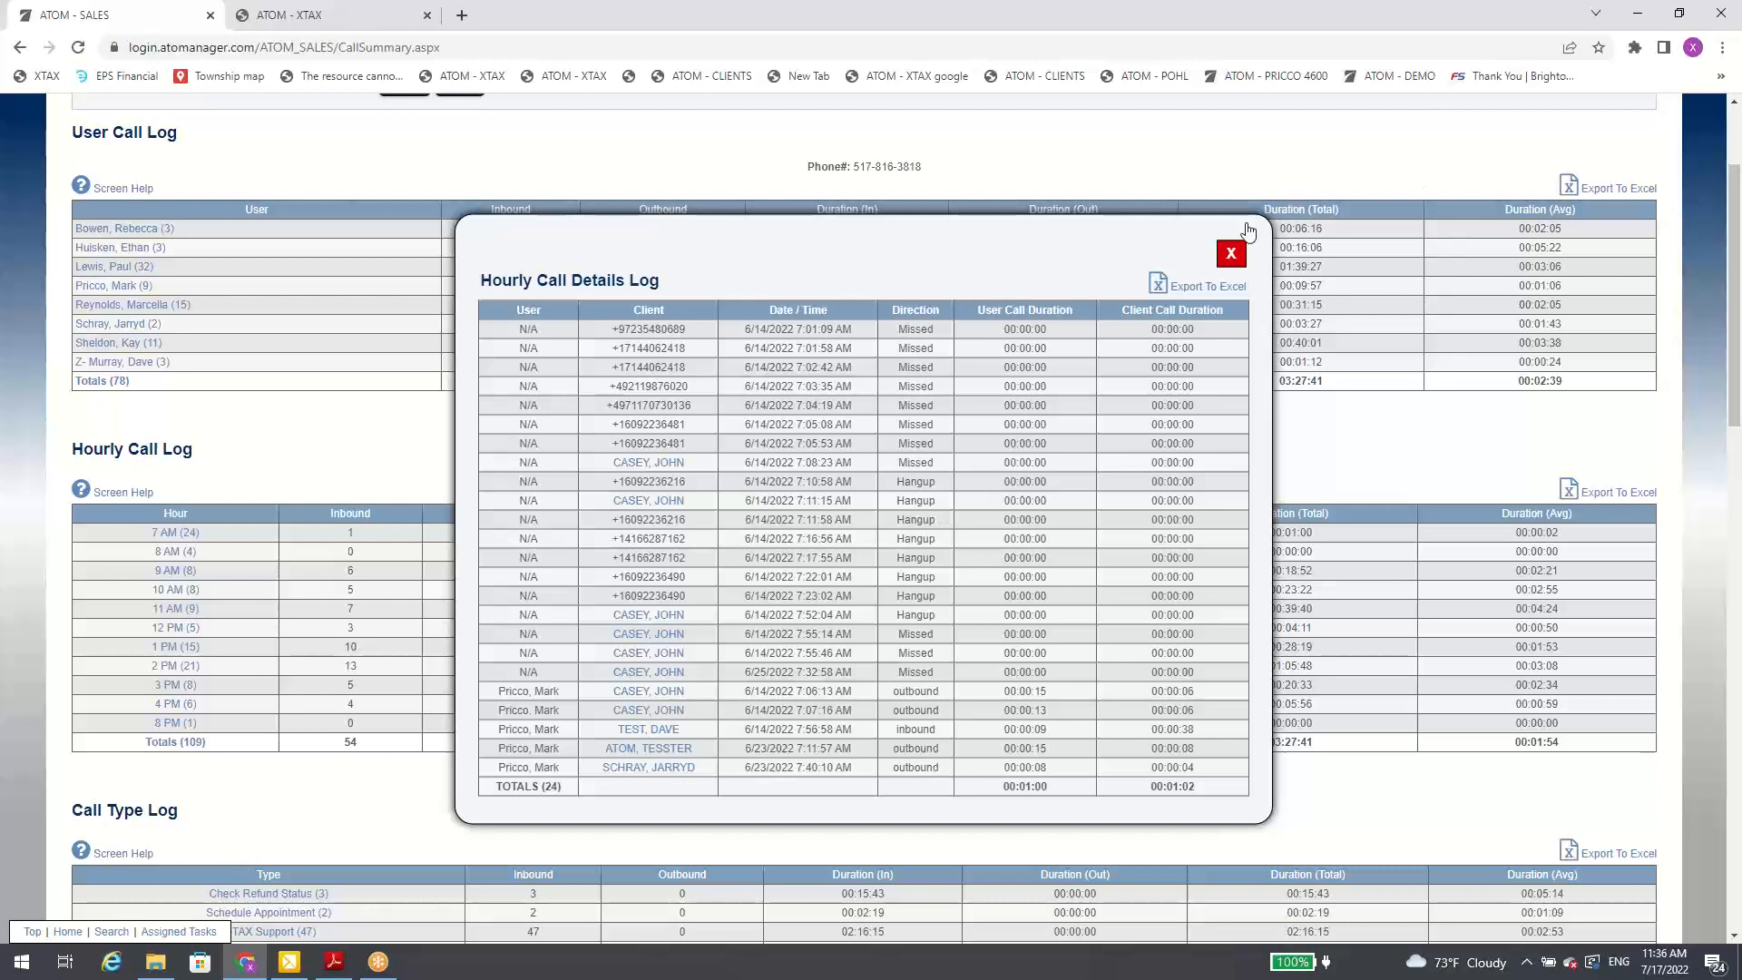
click(1233, 258)
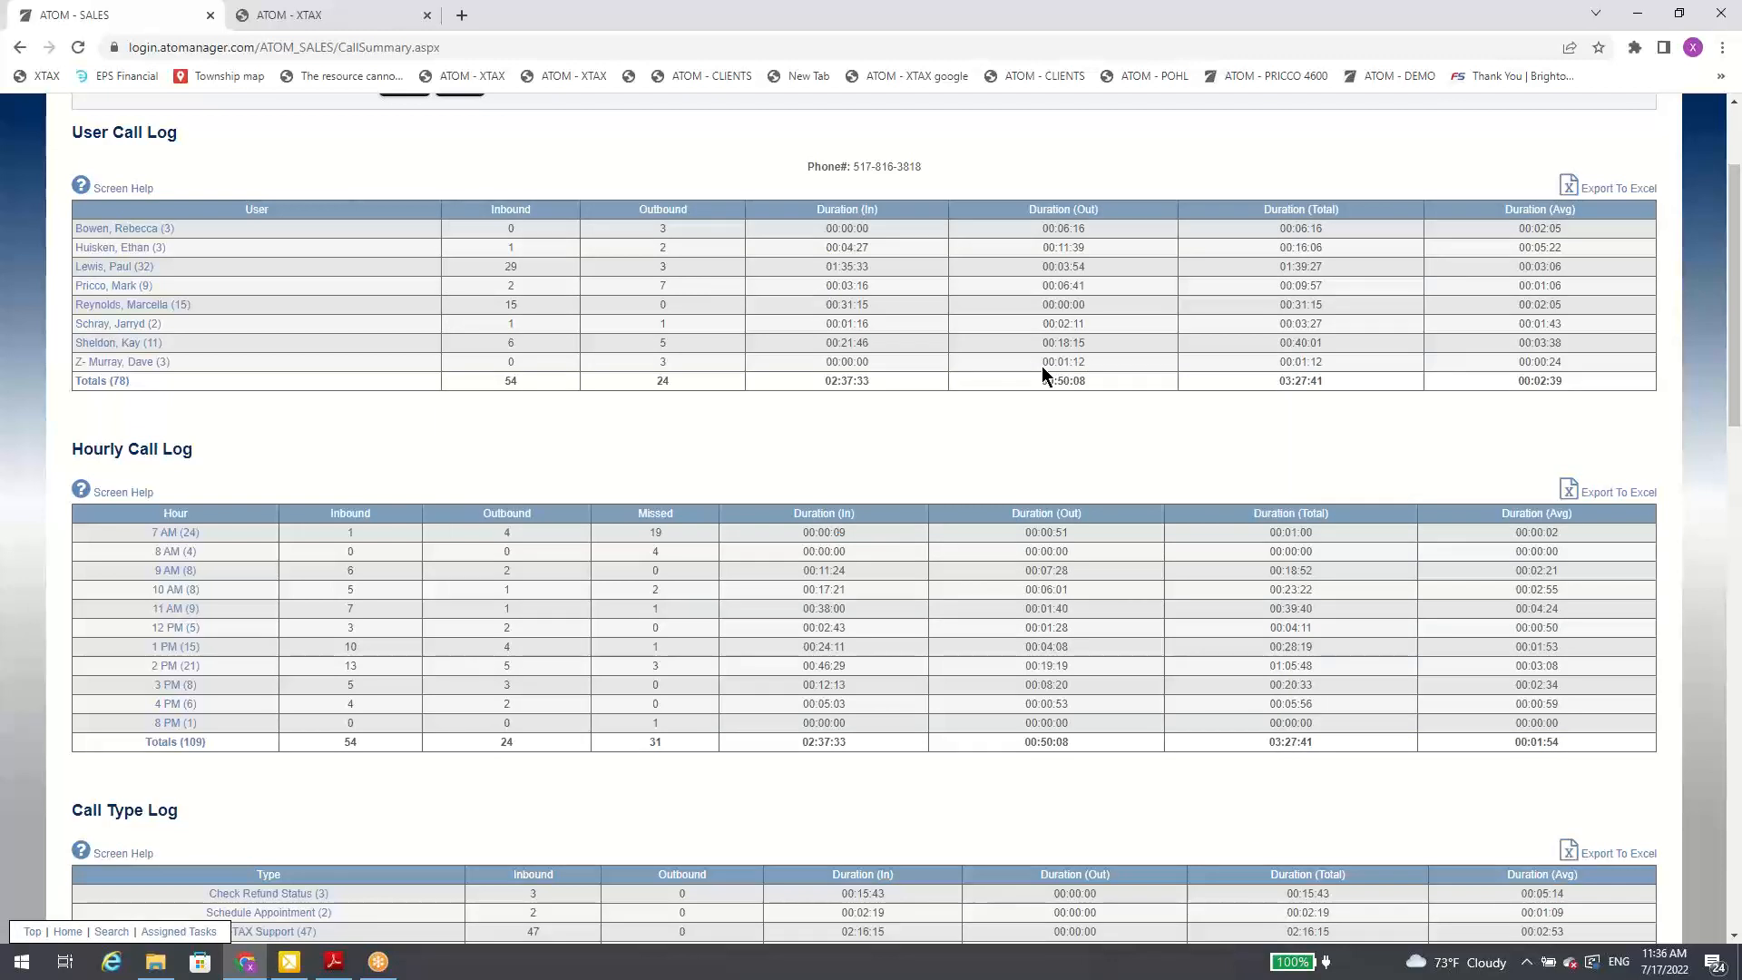
scroll(1049, 242, up, 2)
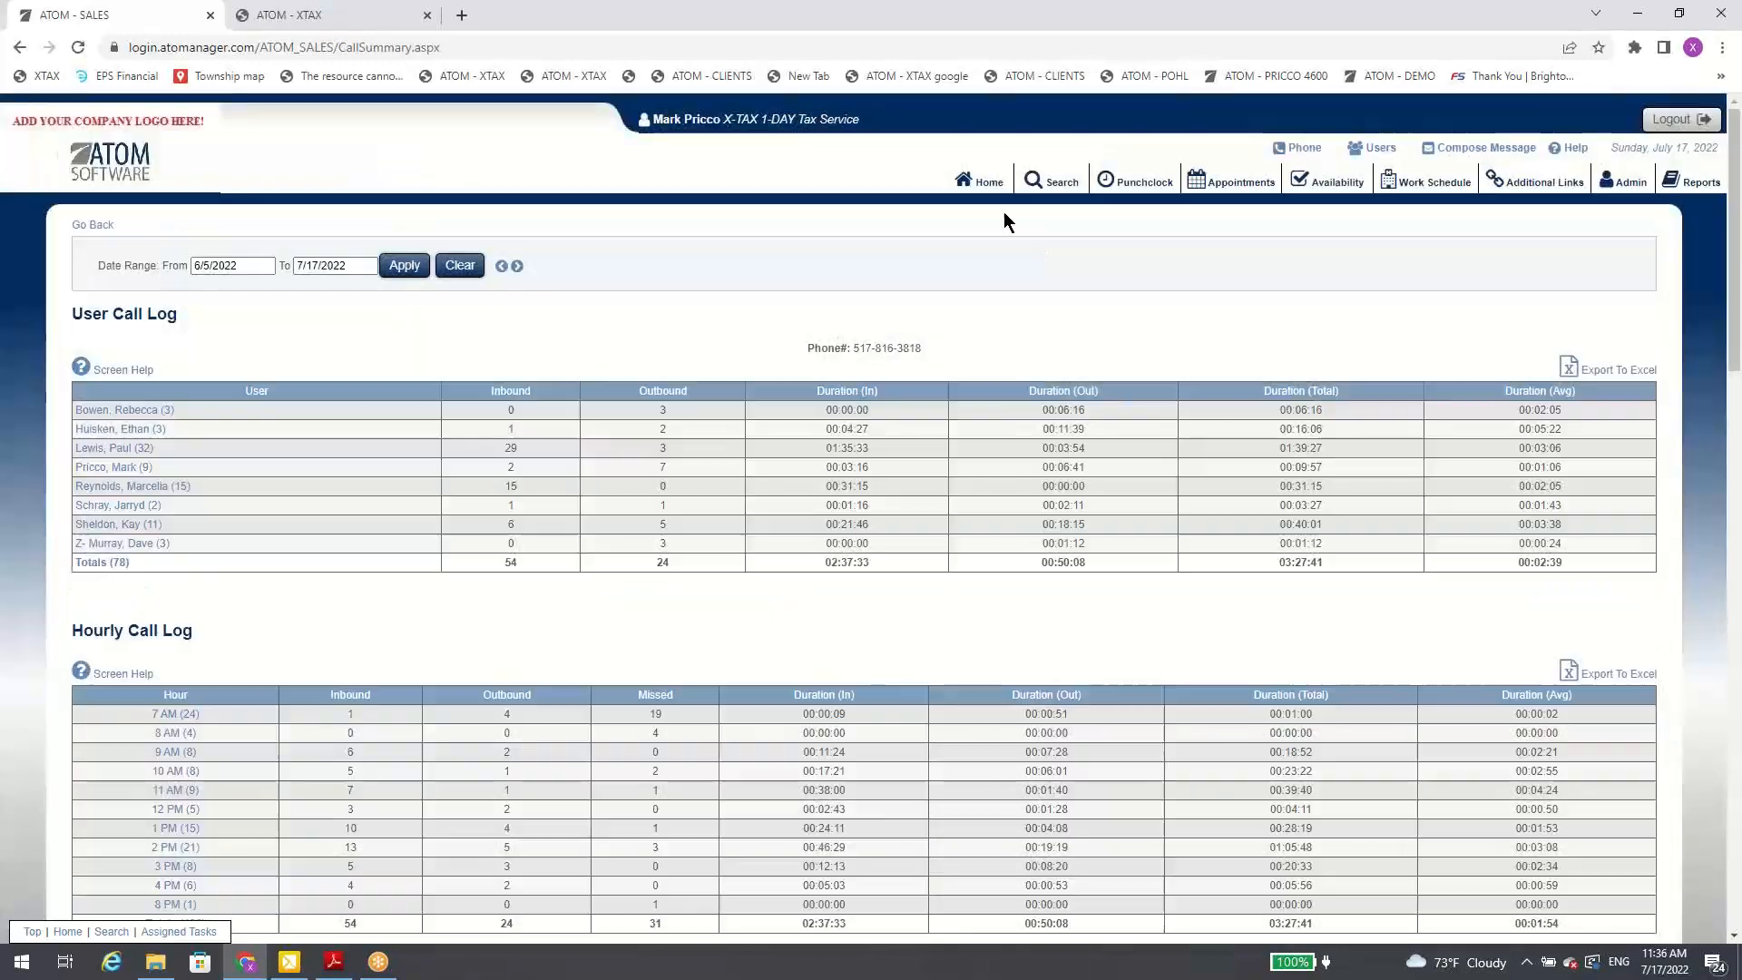
click(988, 185)
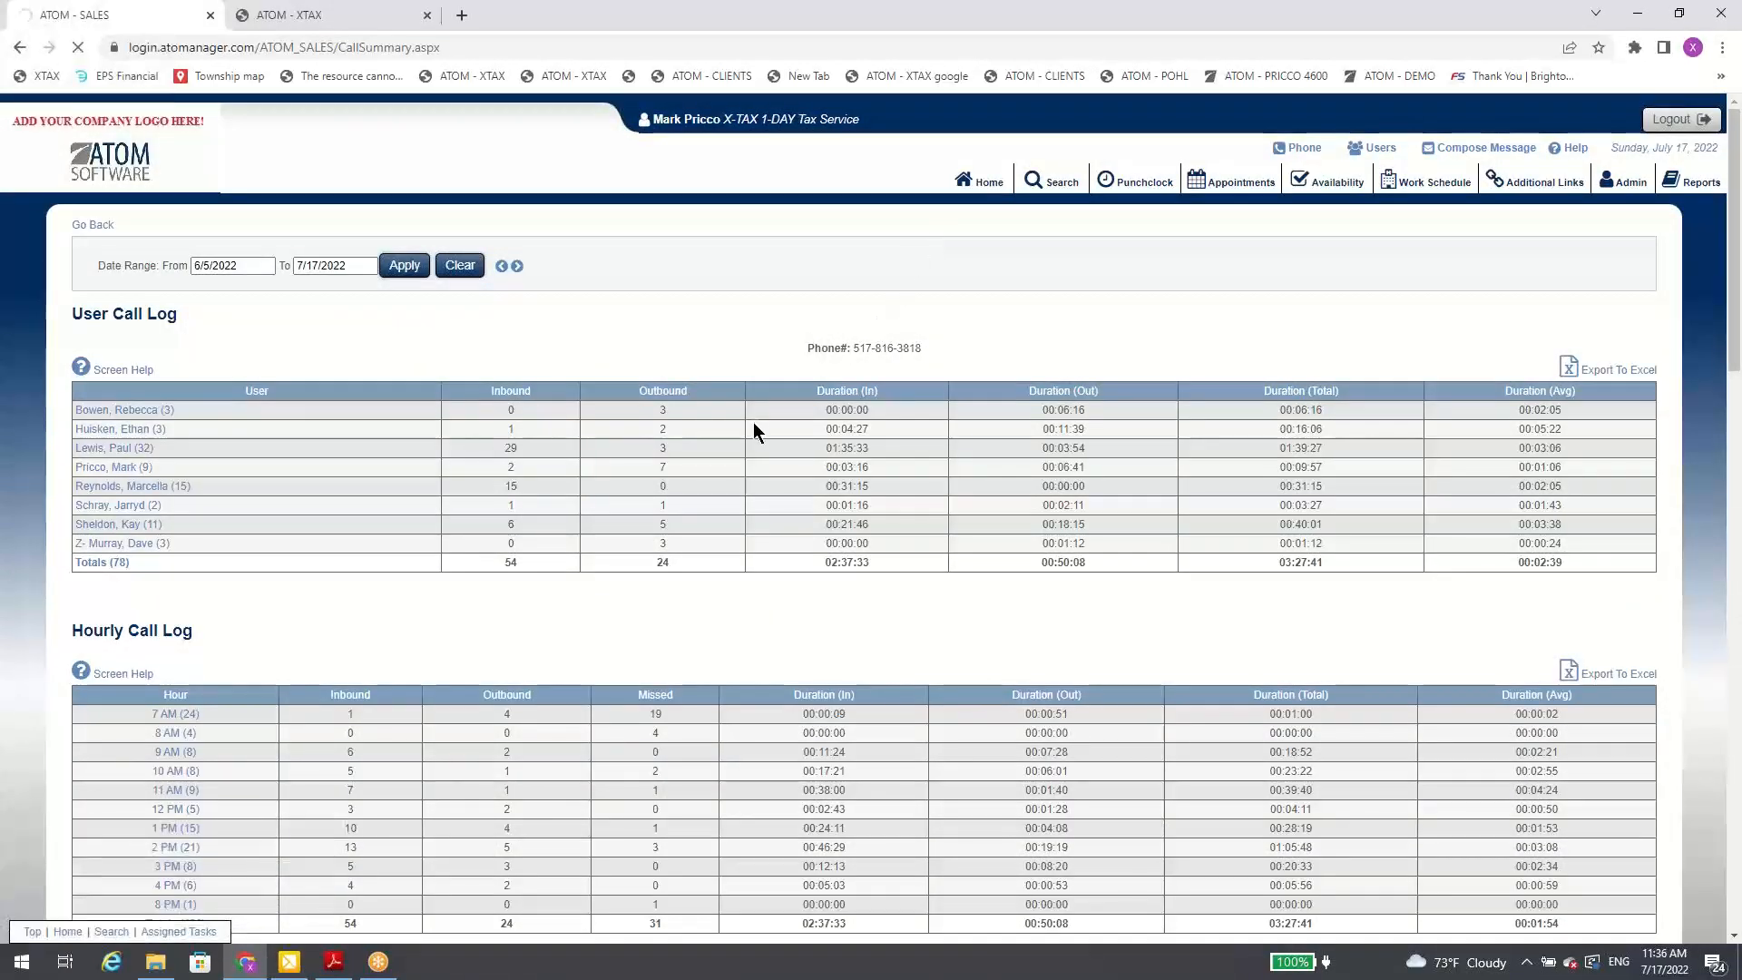
Step: Open the Daily Log from the end of the Office Events list and display the events for 6/5/2022
scroll(623, 637, down, 20)
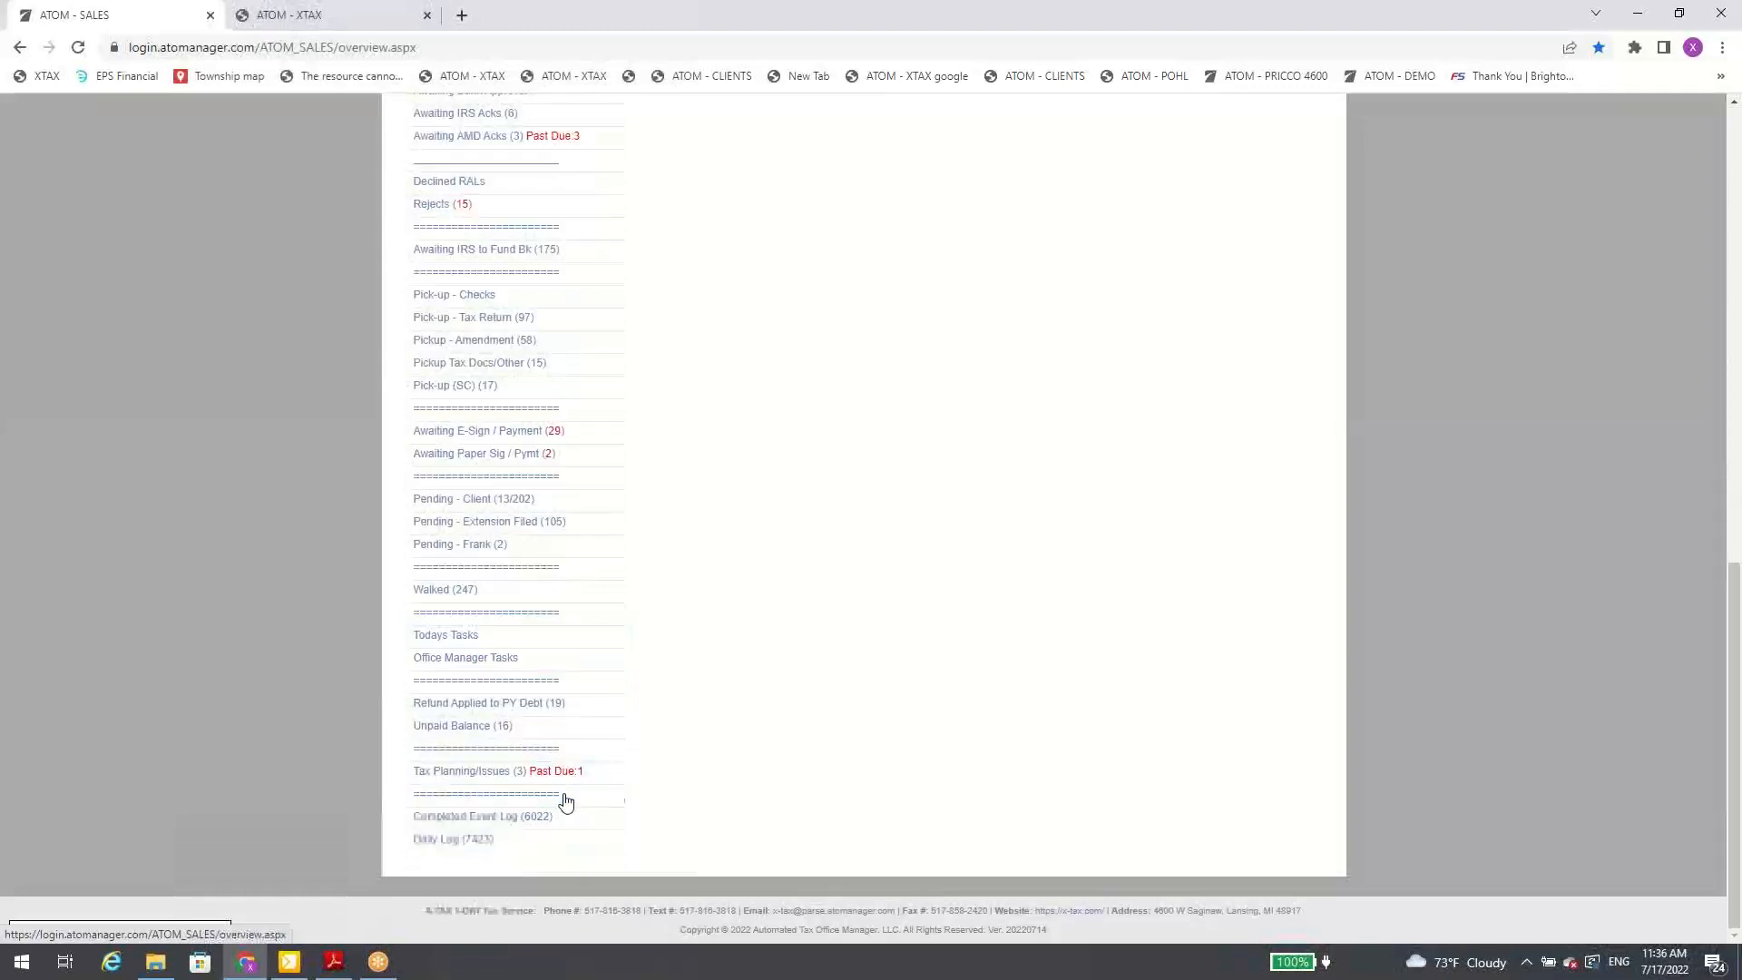
click(525, 839)
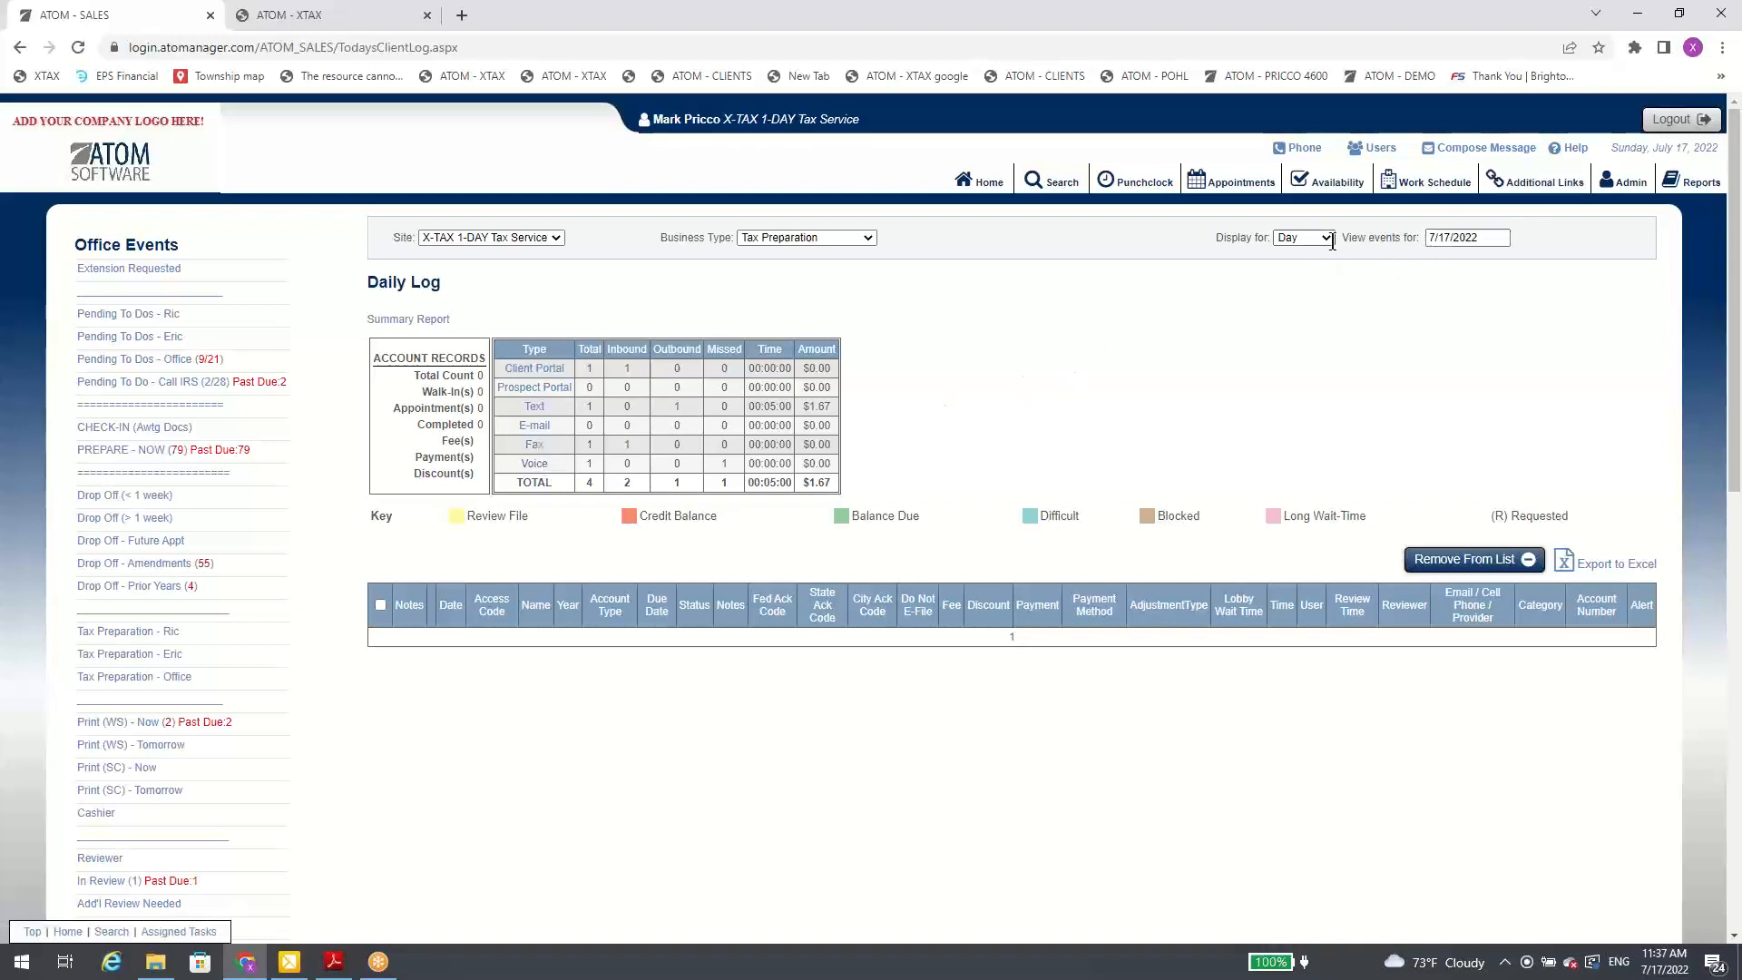
click(1456, 234)
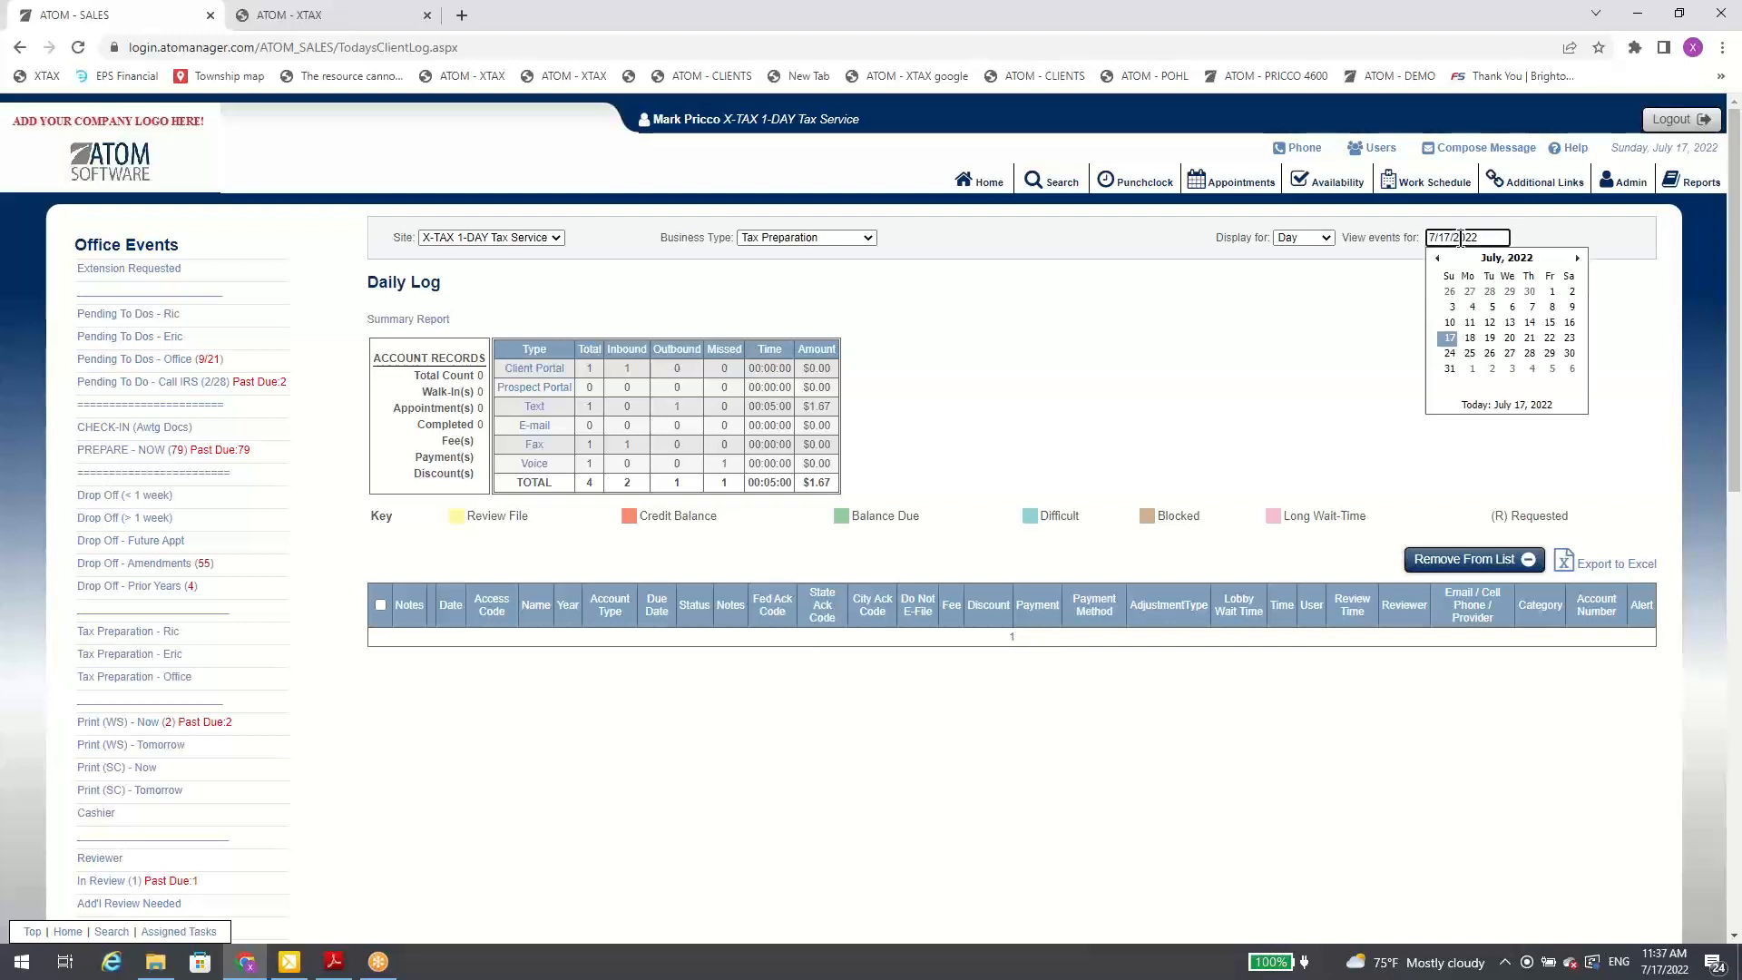
click(1437, 258)
click(1452, 307)
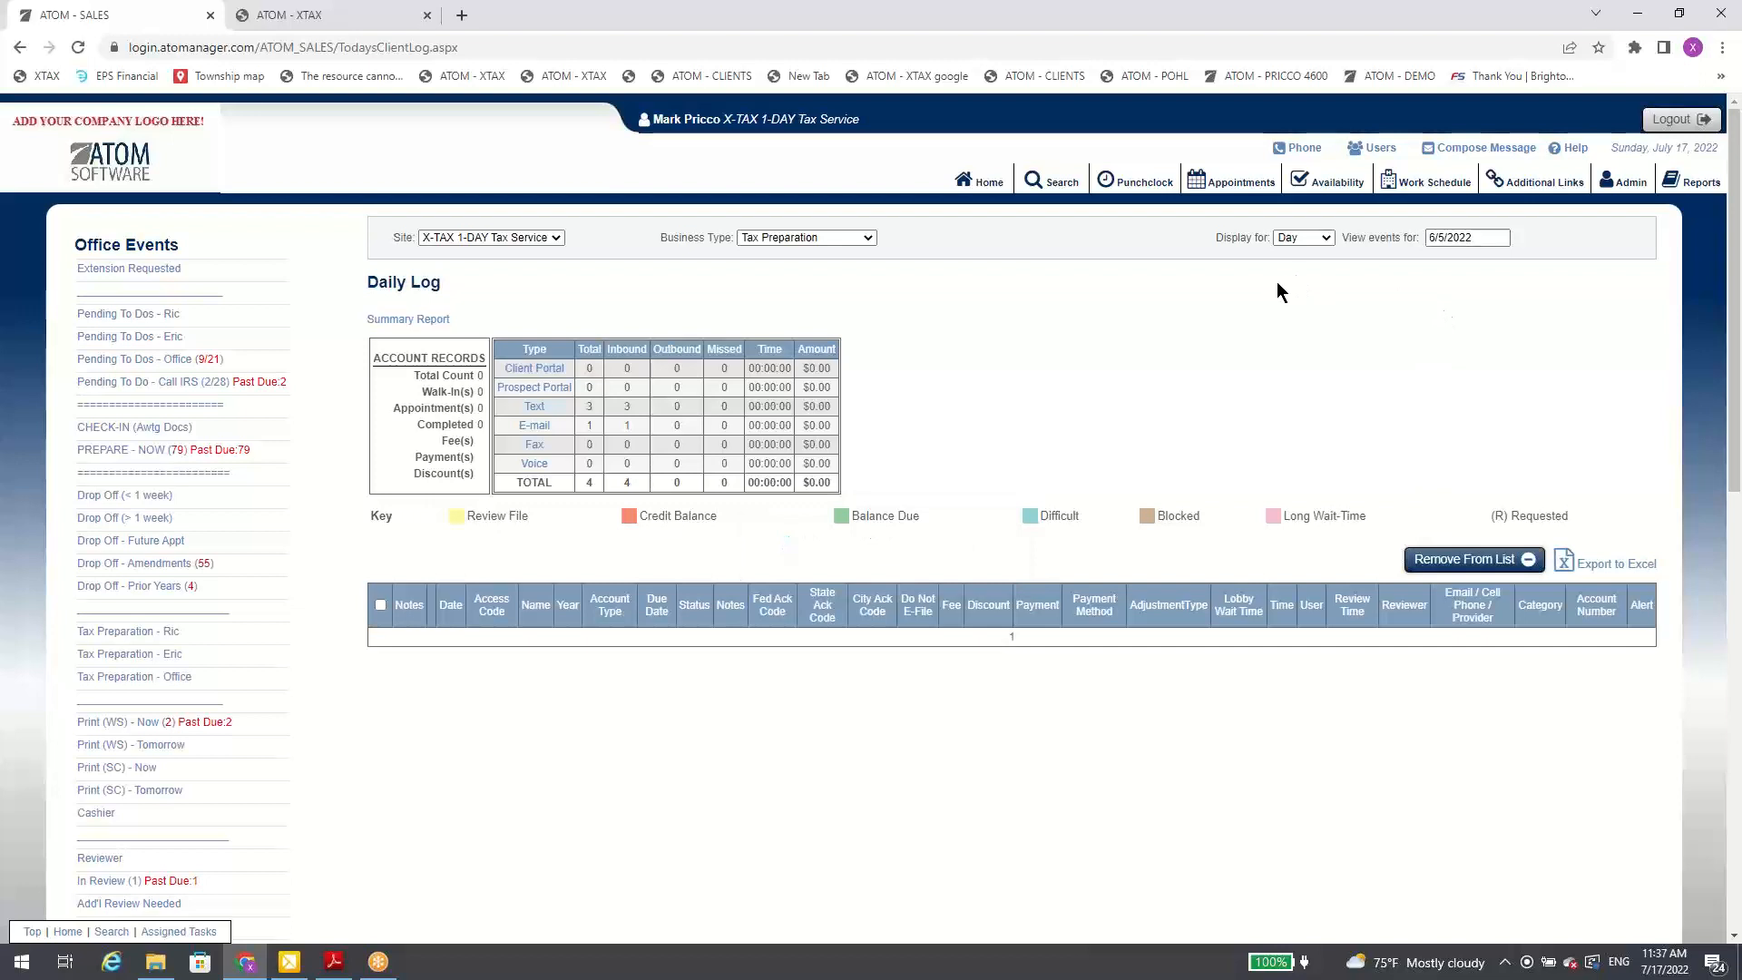
Step: Change the Daily Log's event date to 5/2/2022
click(1438, 237)
click(1438, 258)
click(1471, 309)
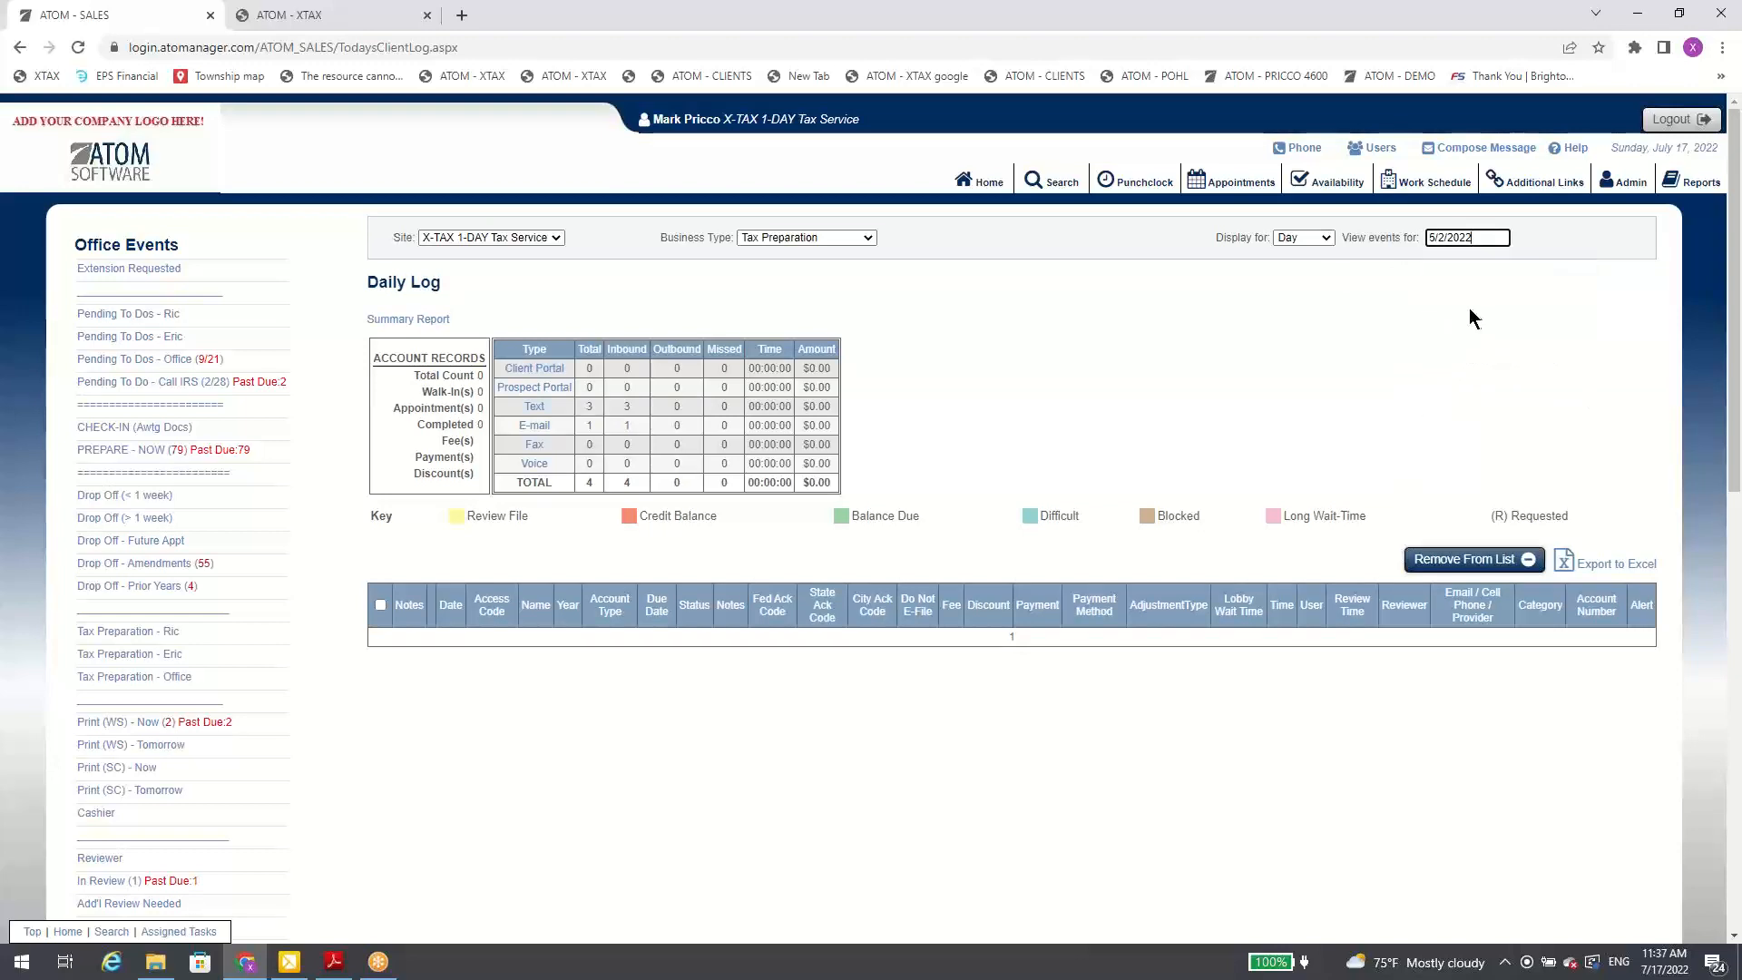
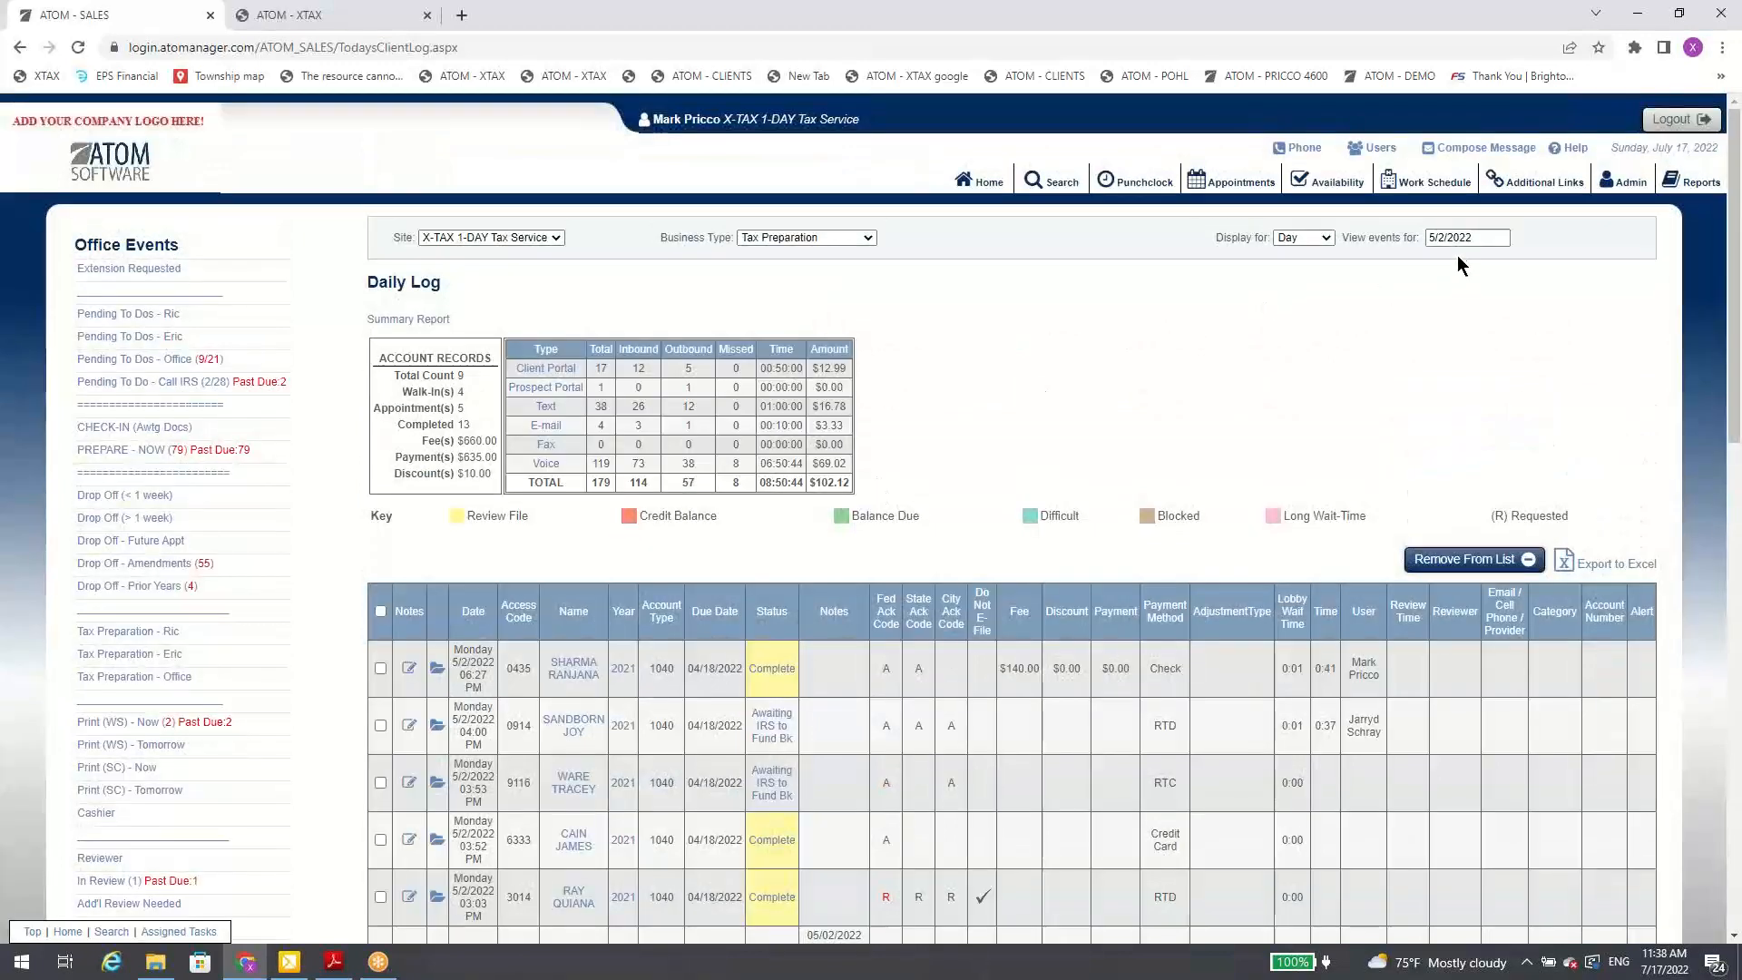
Step: Return from the Daily Log to the home overview and look through the full Office Events list
click(1459, 240)
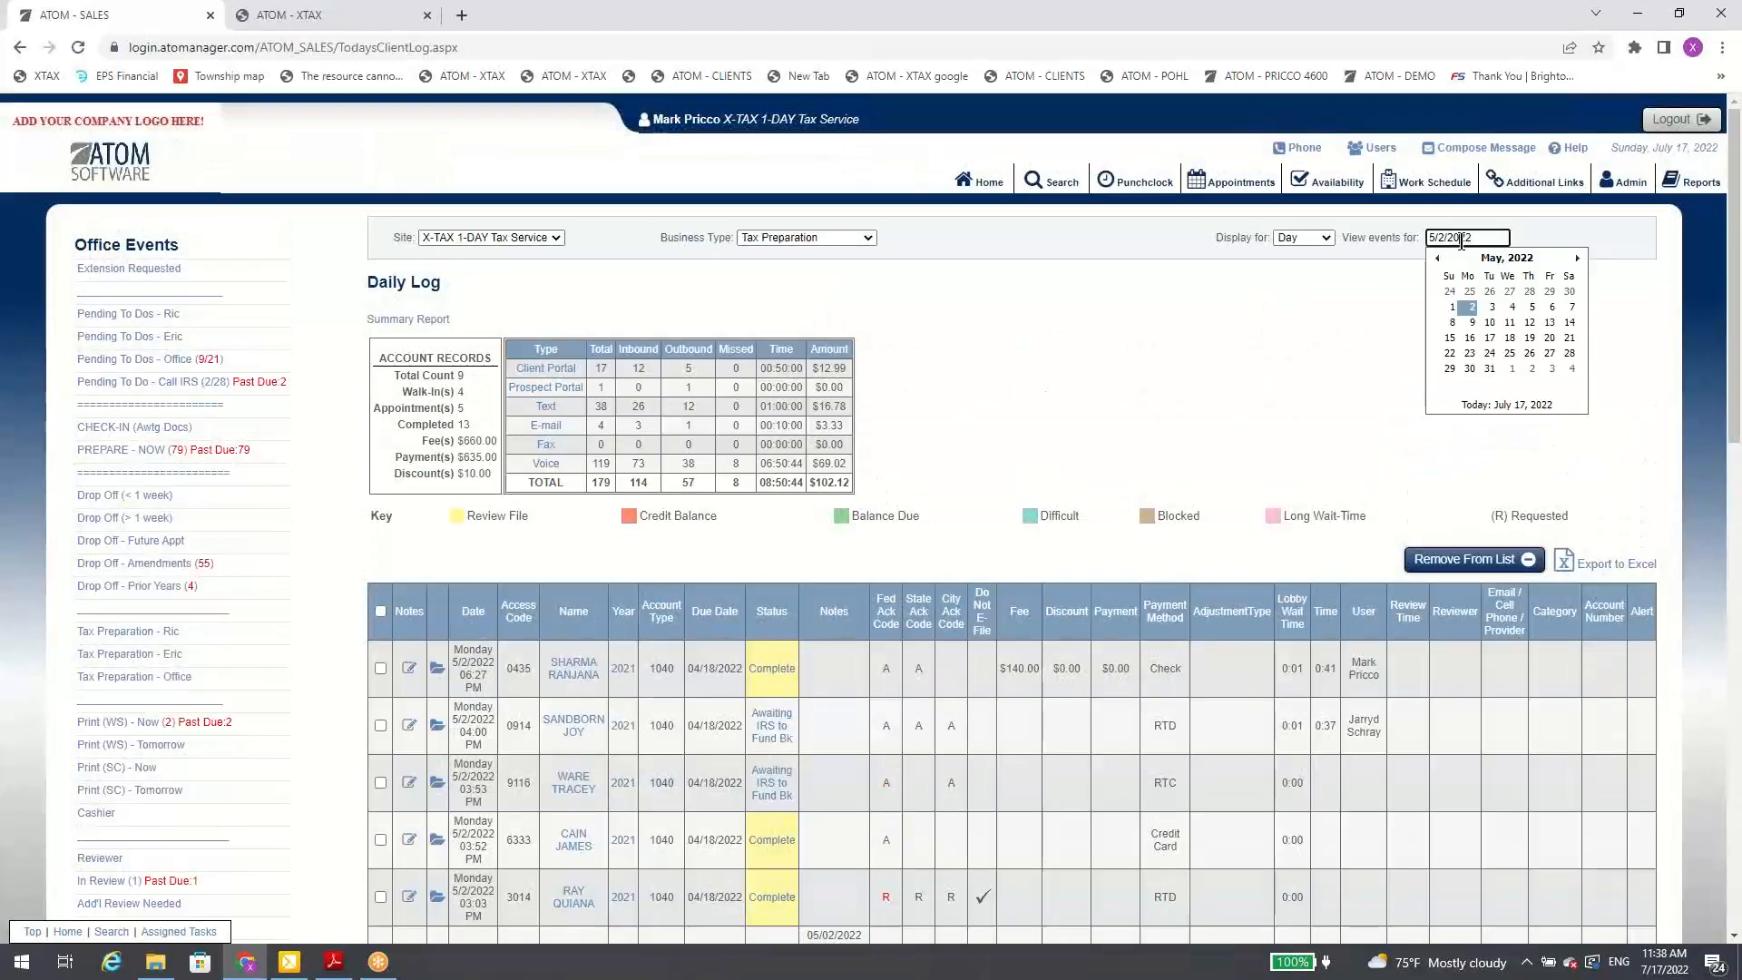
click(985, 183)
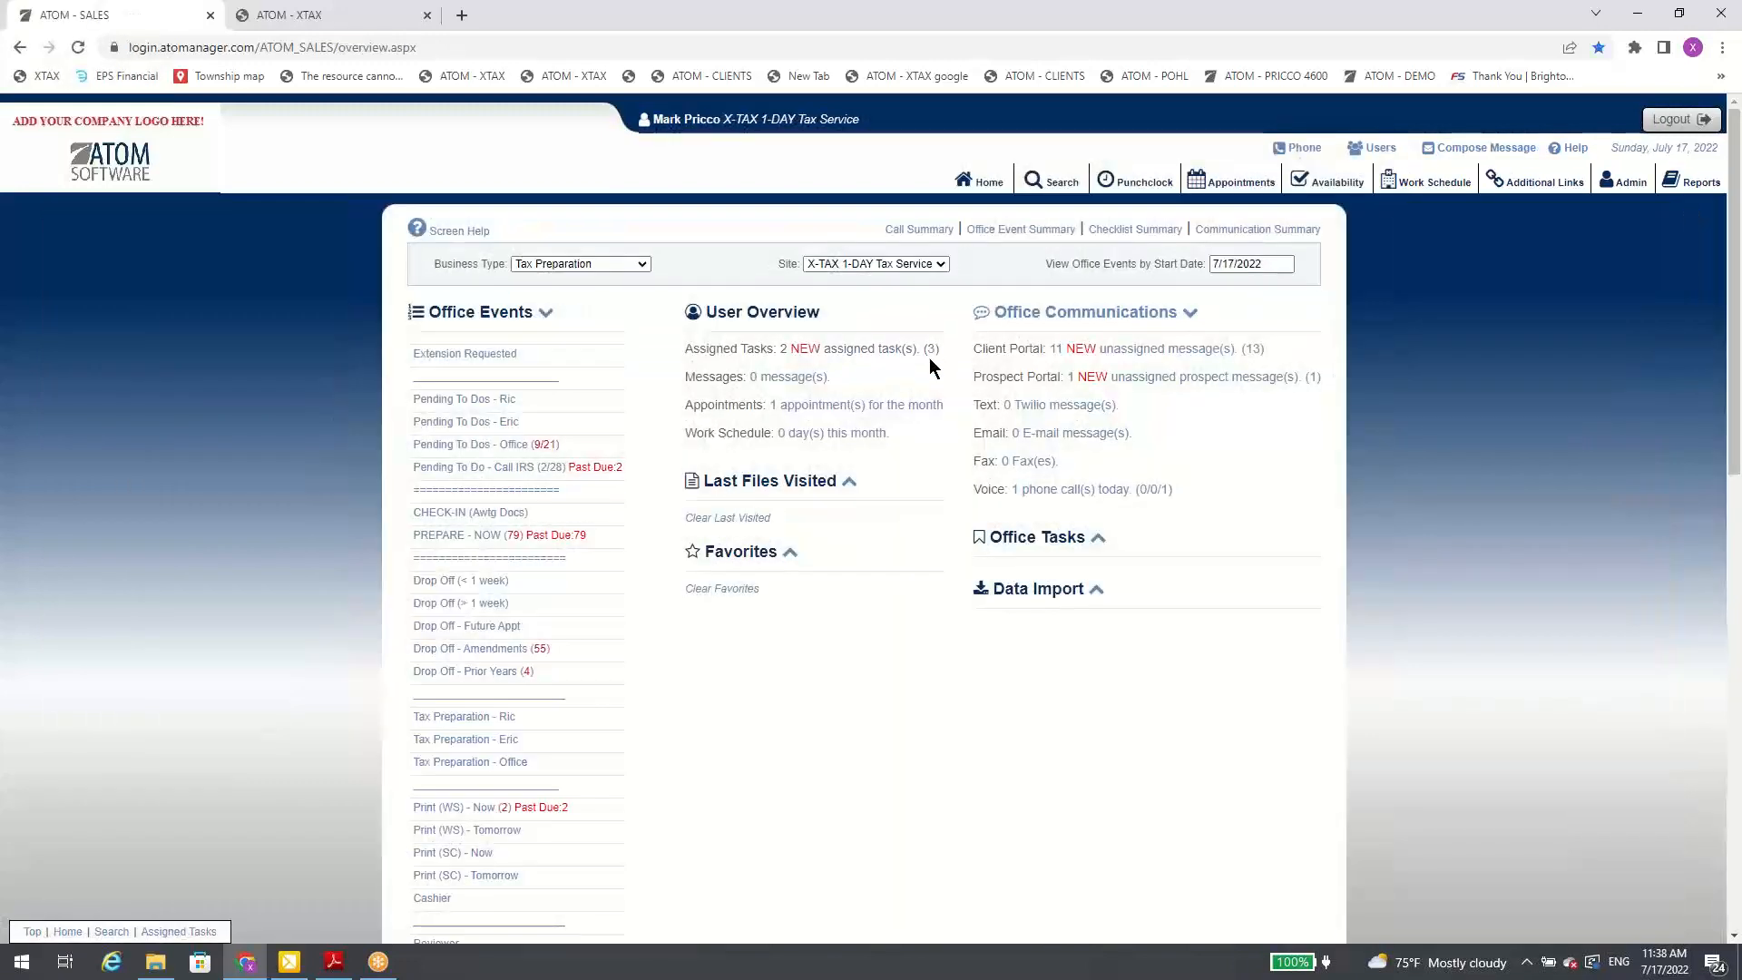
scroll(795, 563, down, 5)
scroll(794, 564, down, 5)
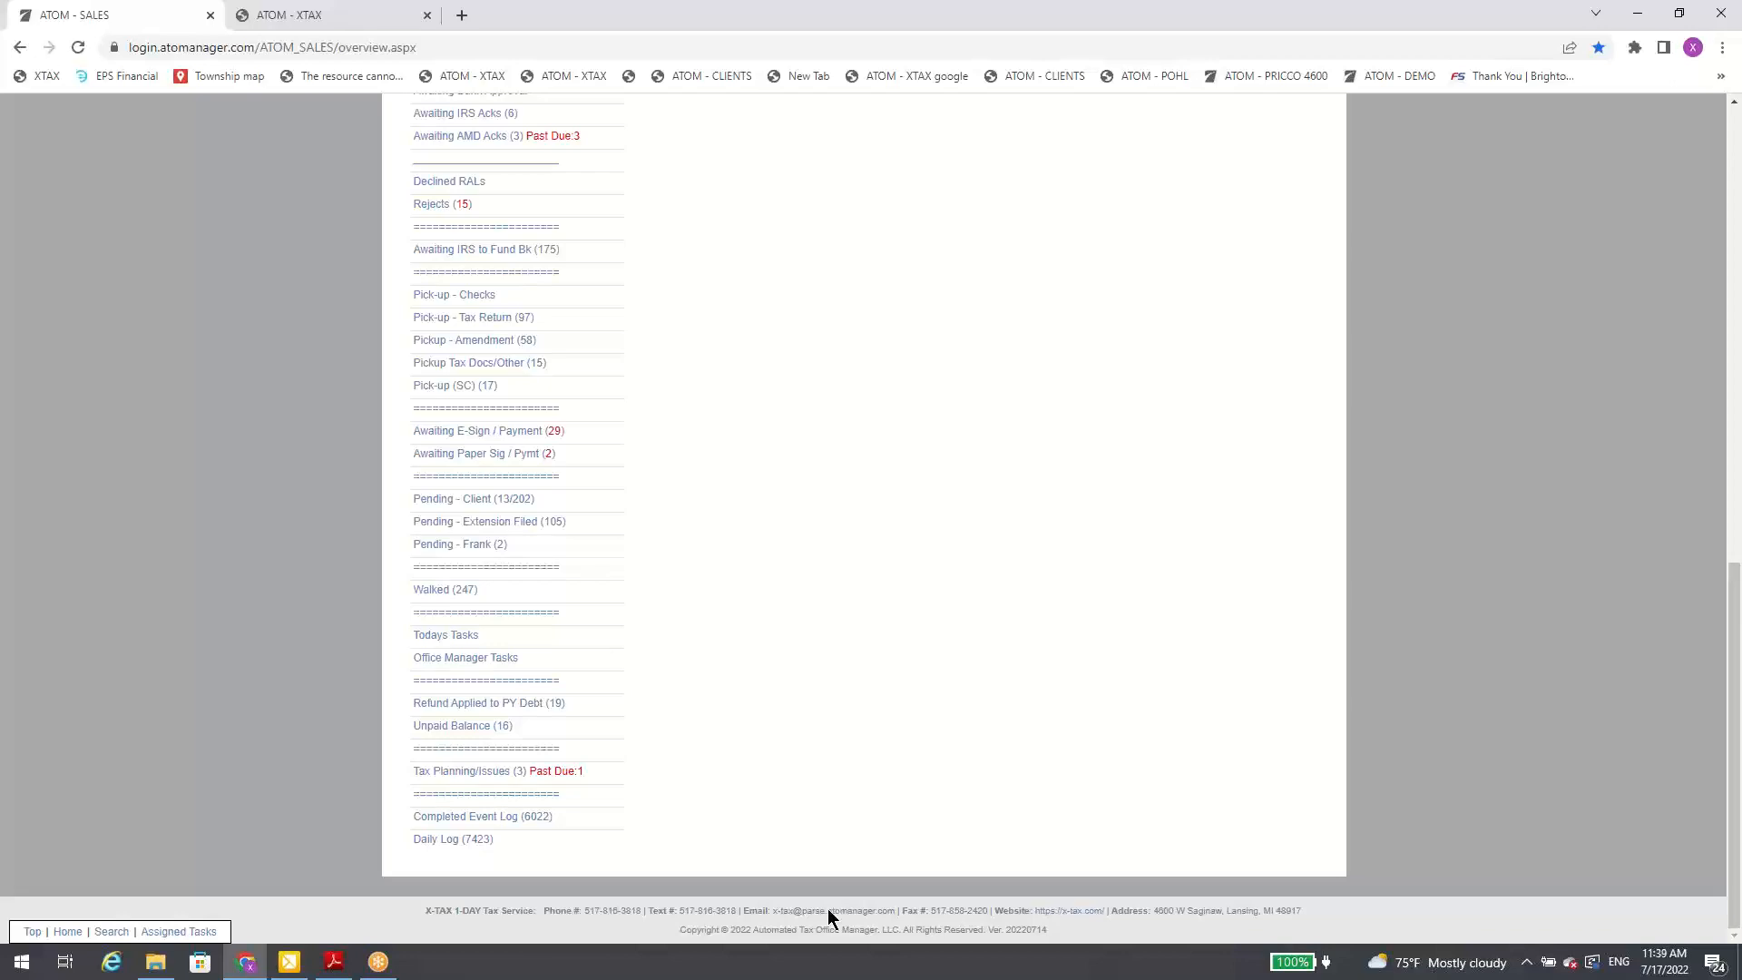
scroll(894, 857, up, 10)
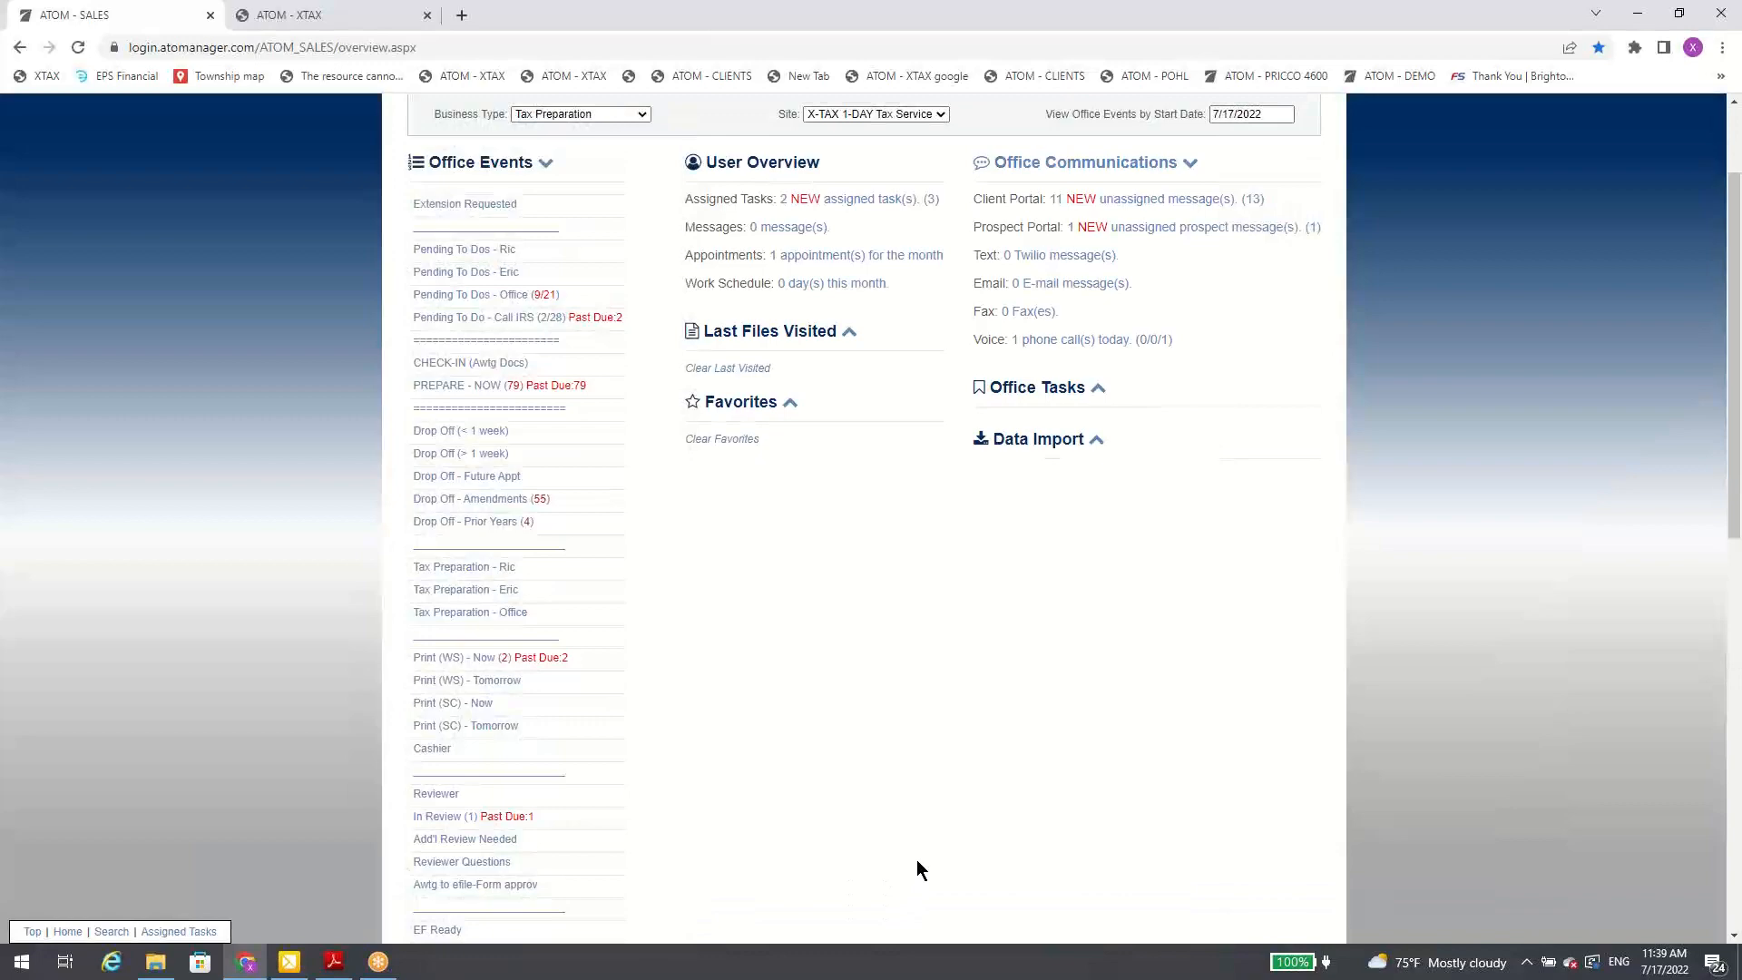
scroll(916, 861, up, 2)
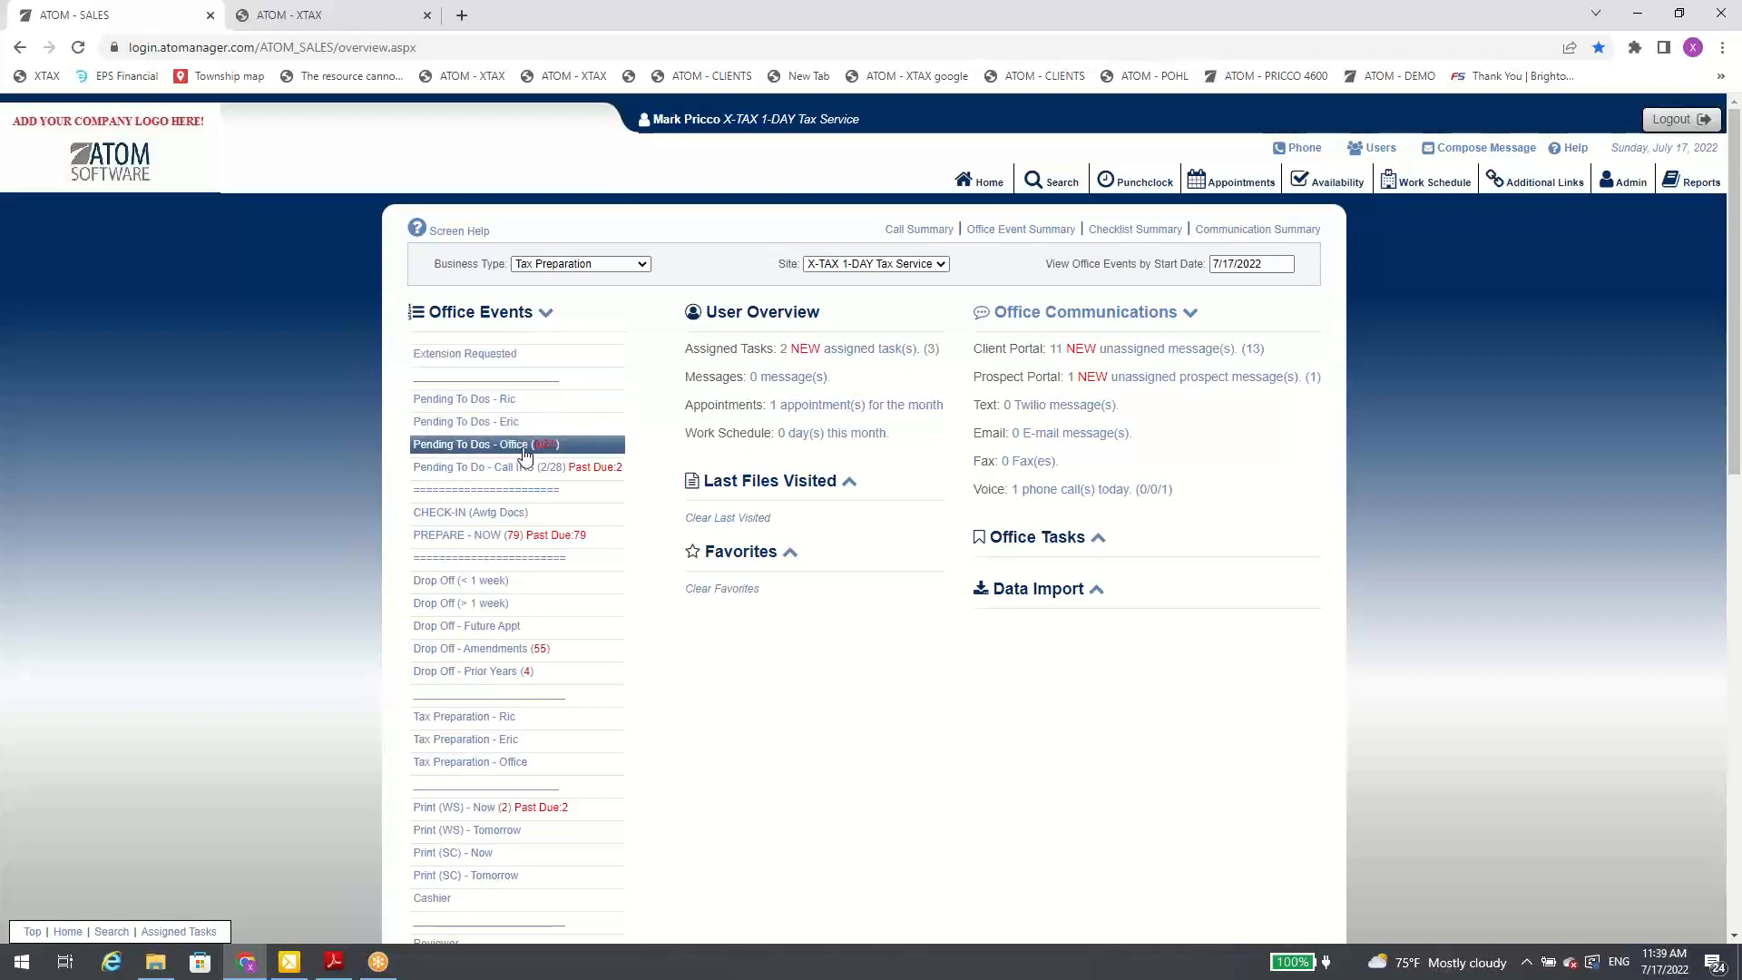
Step: View the Print (WS) - Now accounts from Office Events, followed by the Rejects accounts
scroll(572, 504, down, 3)
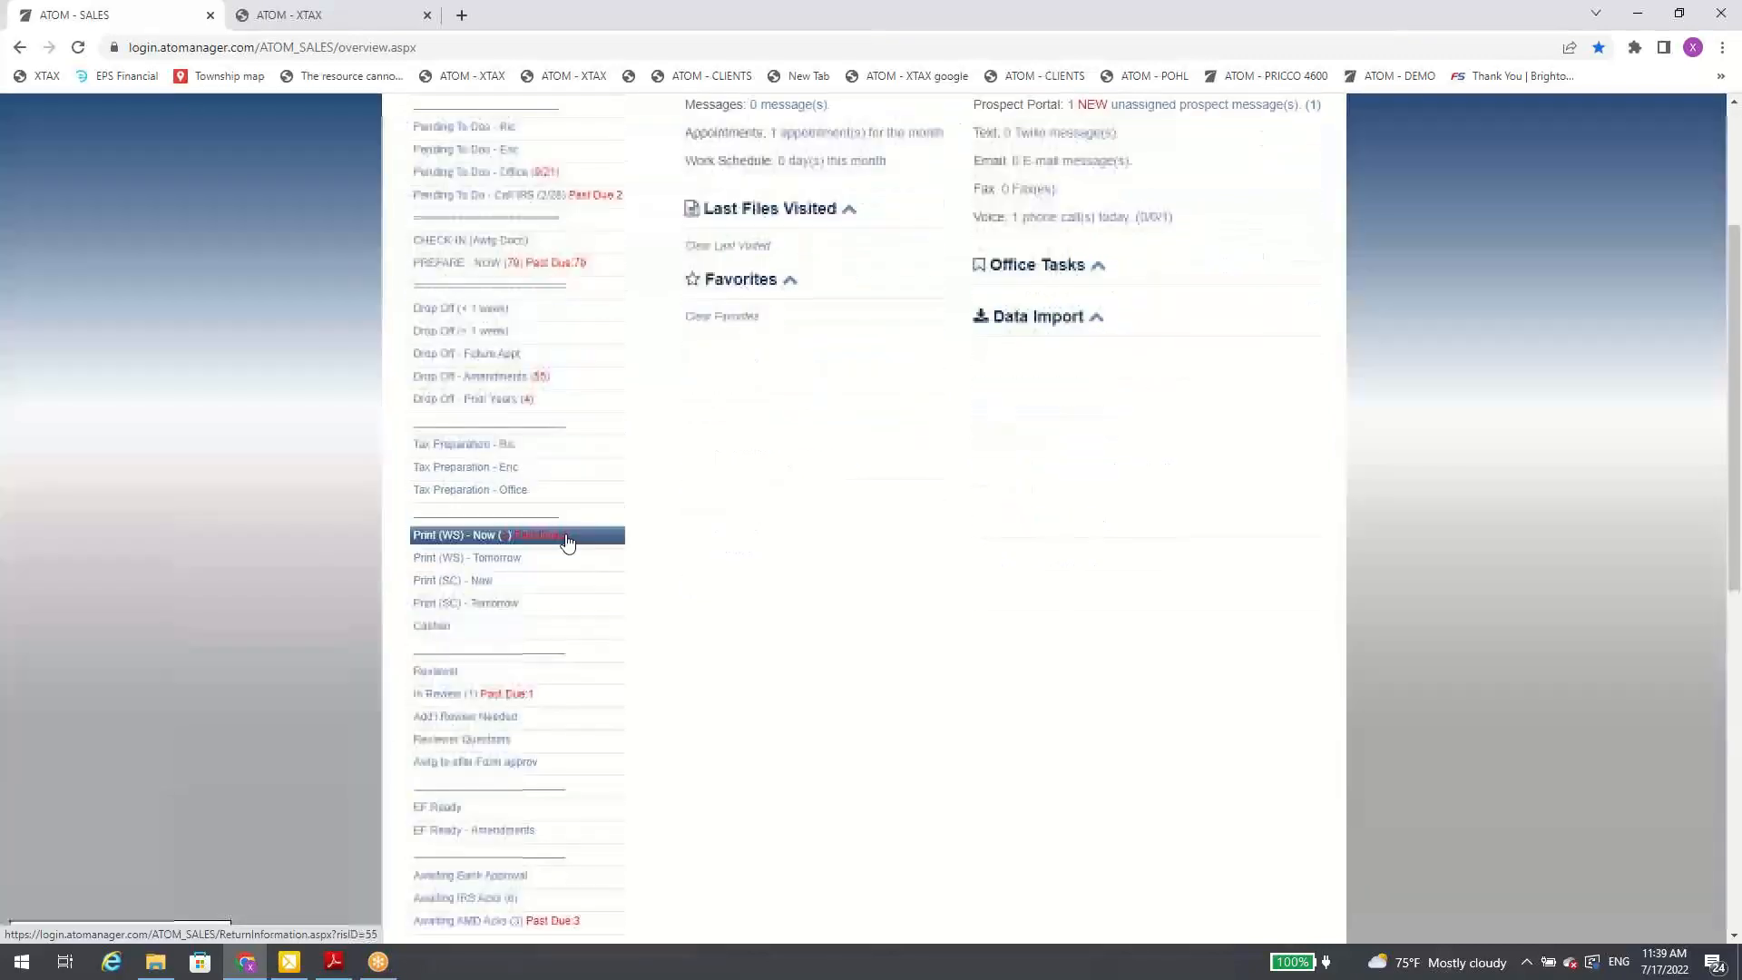
click(548, 541)
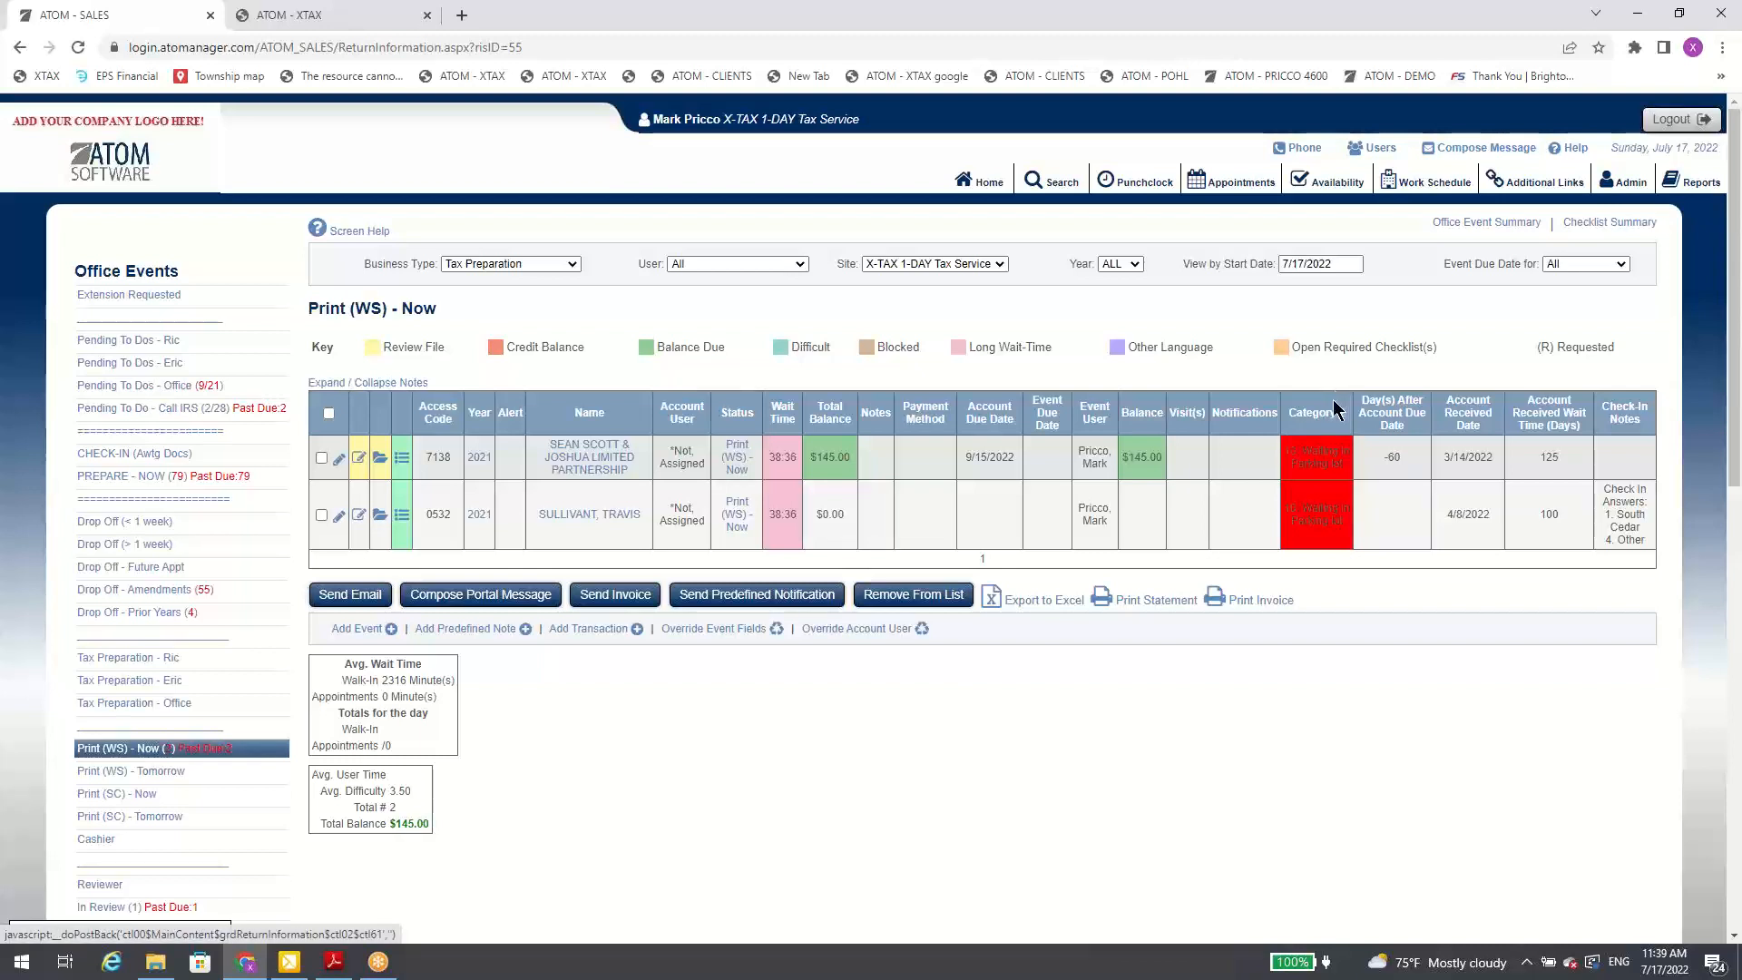
scroll(201, 810, down, 2)
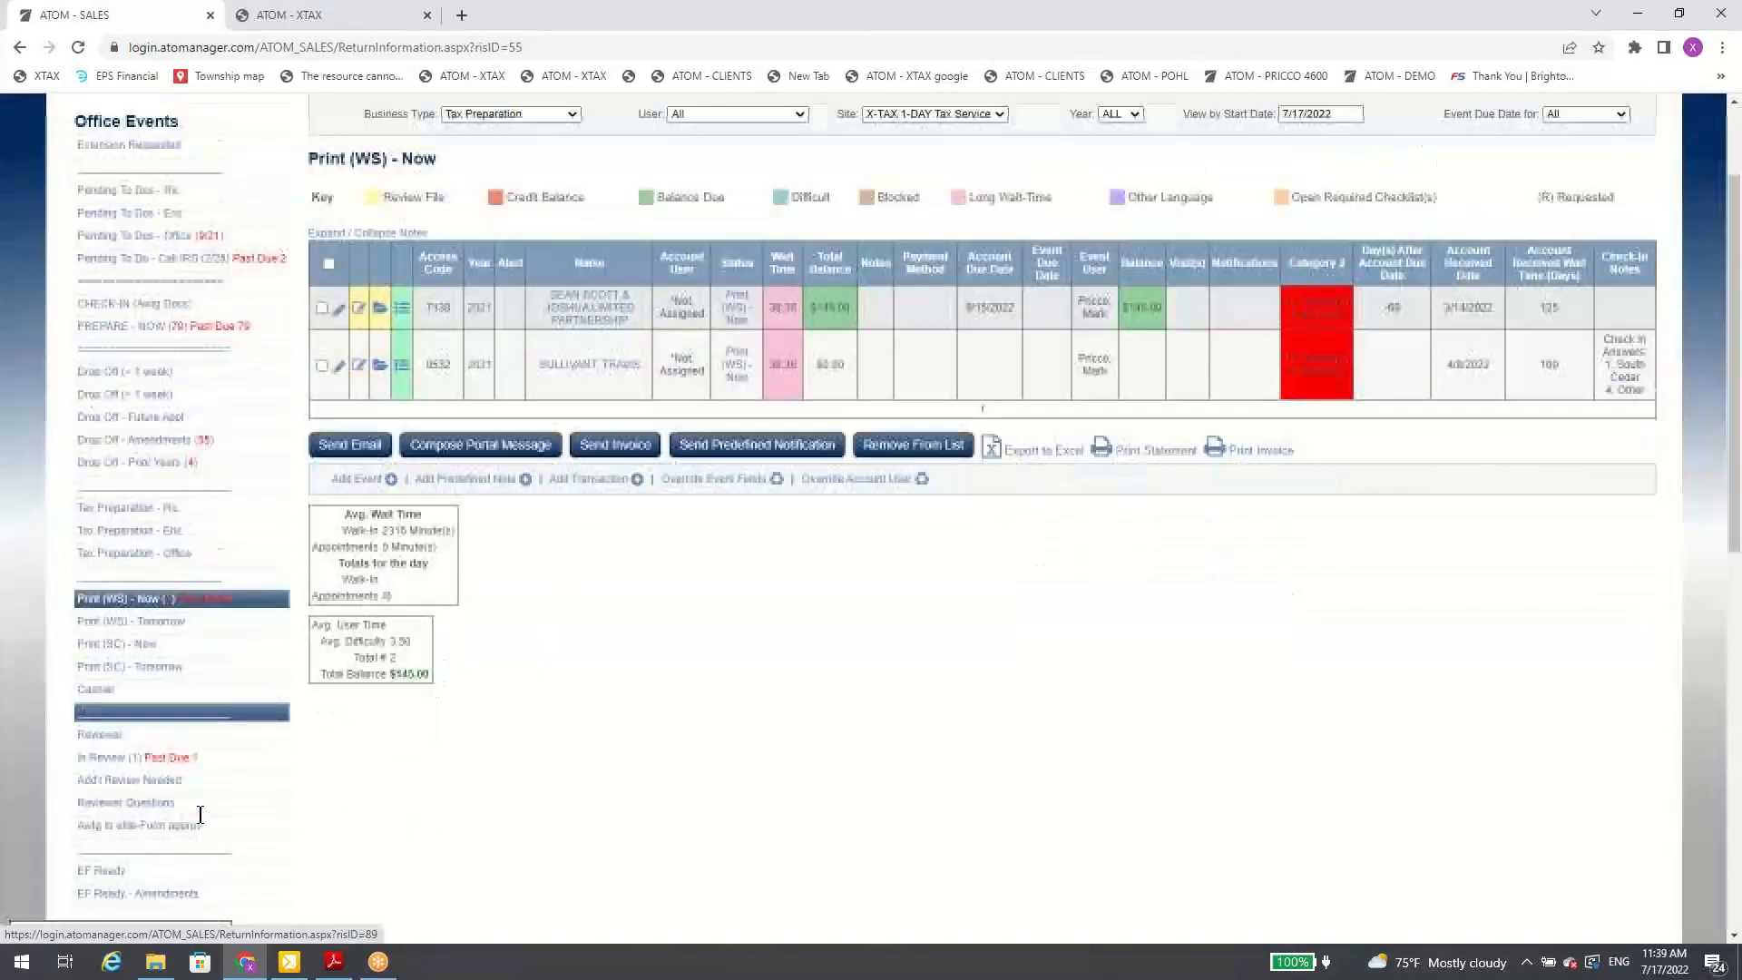
scroll(201, 810, down, 1)
scroll(245, 527, up, 3)
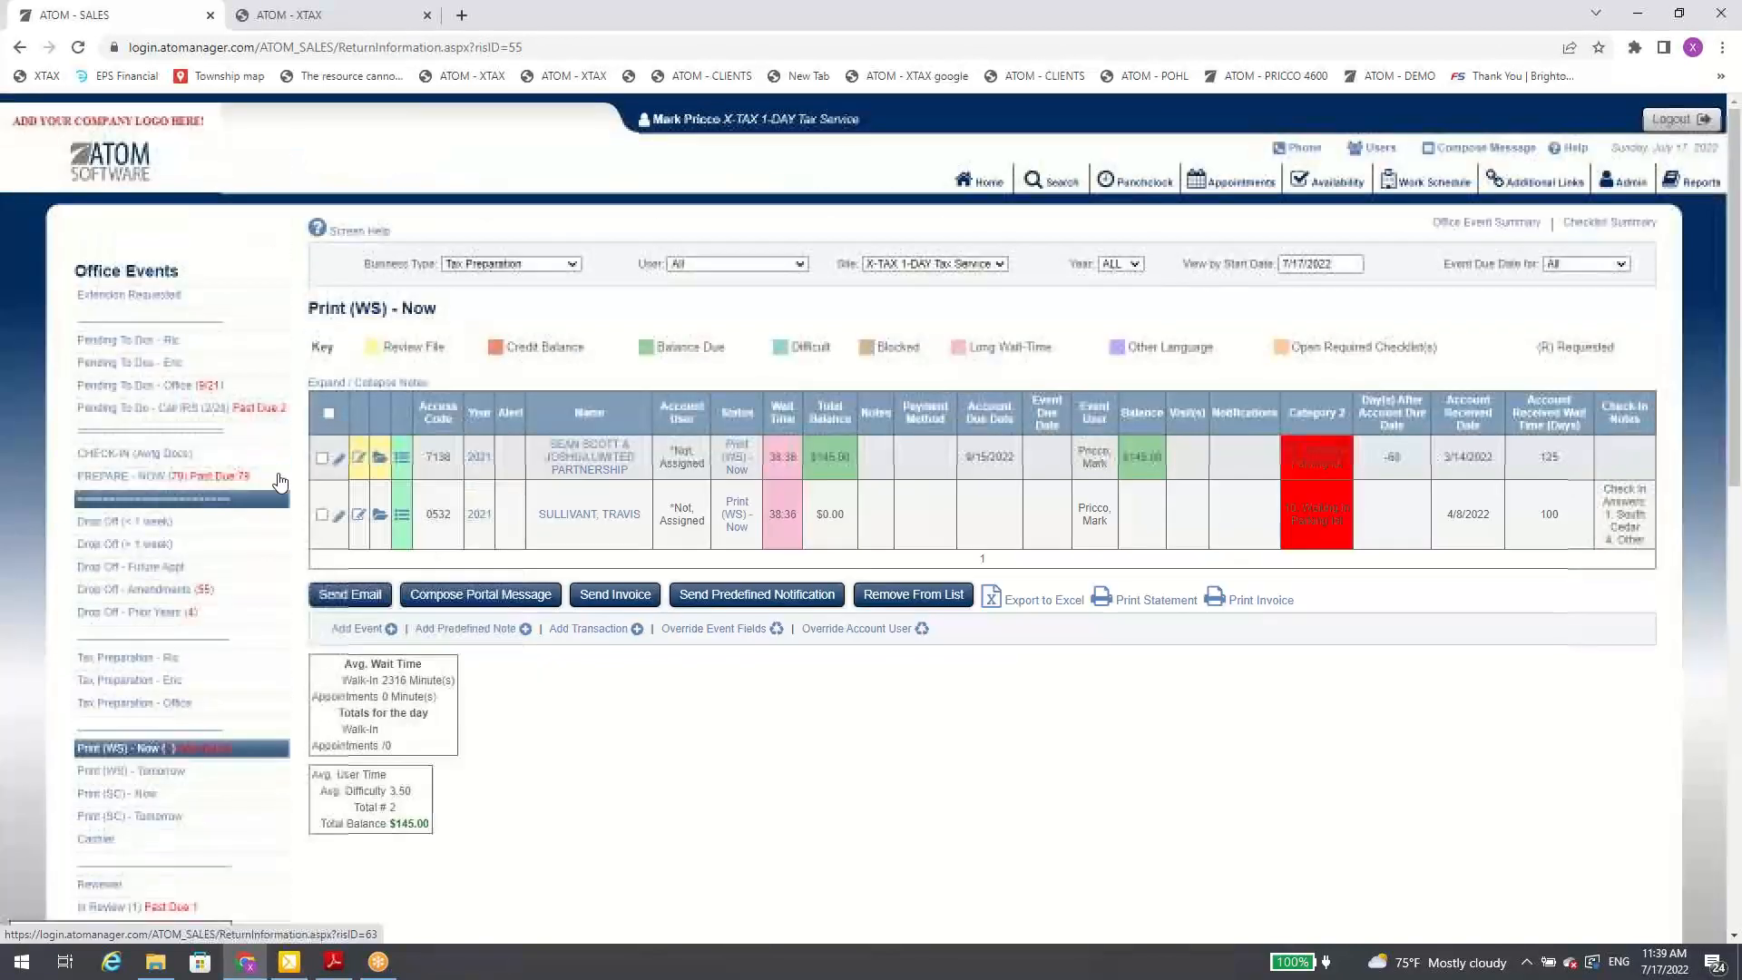
scroll(238, 583, down, 6)
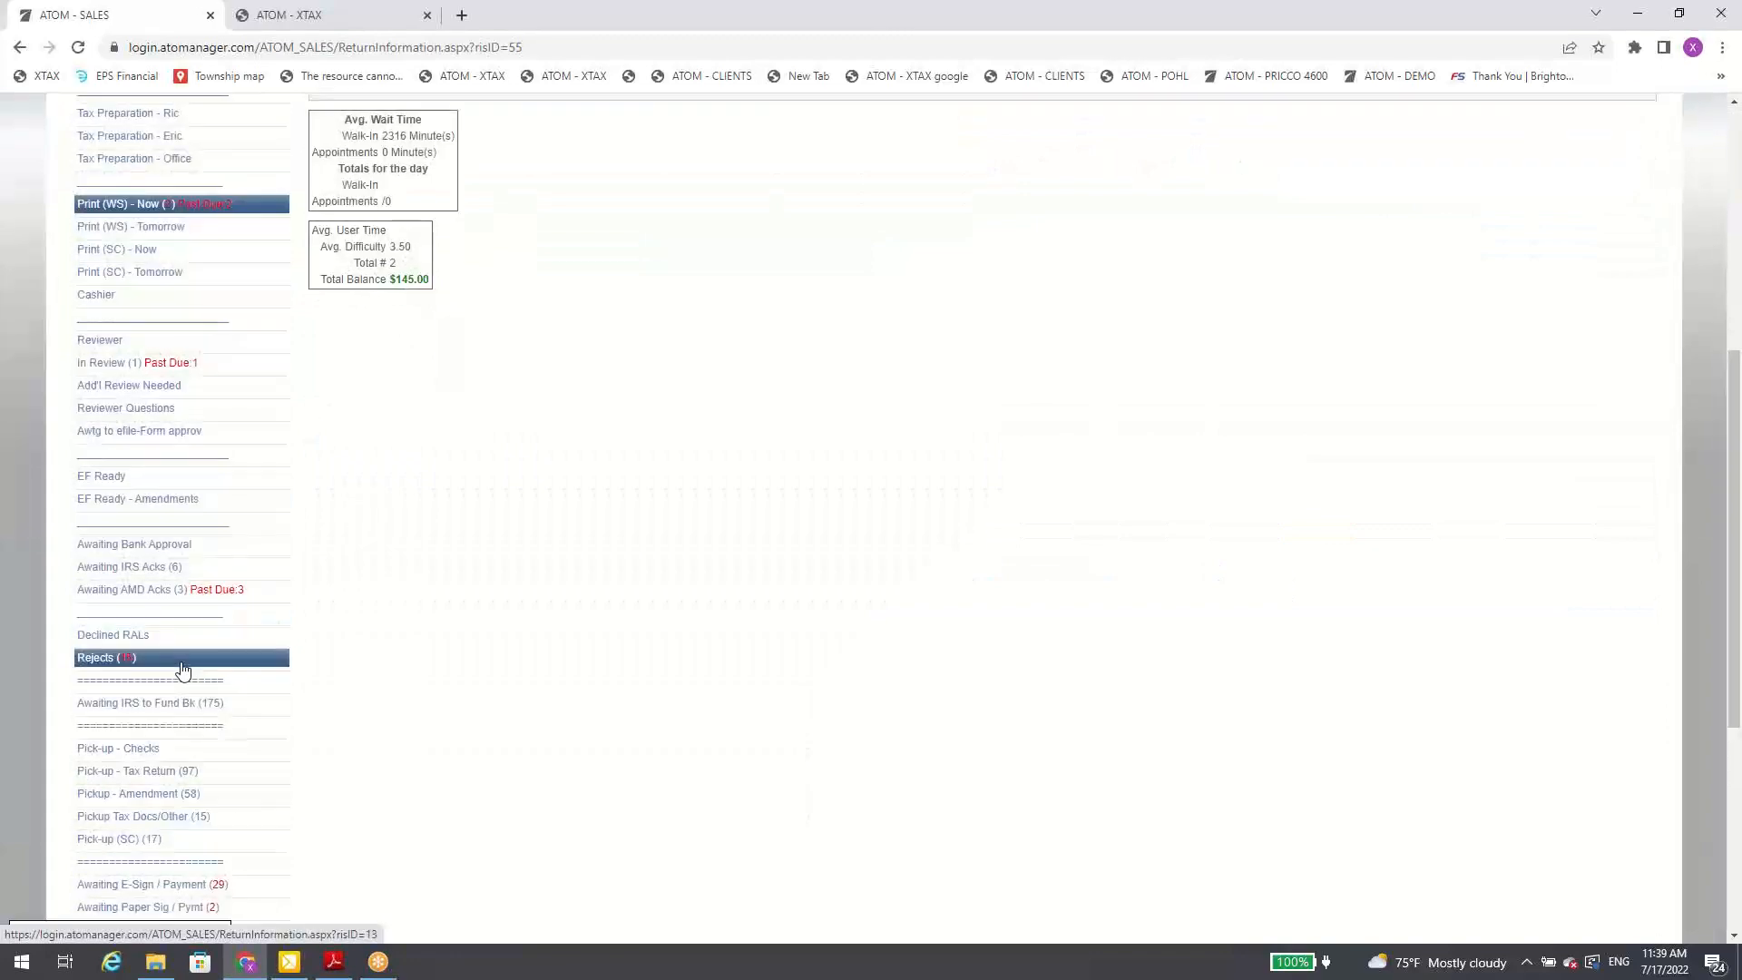
click(181, 668)
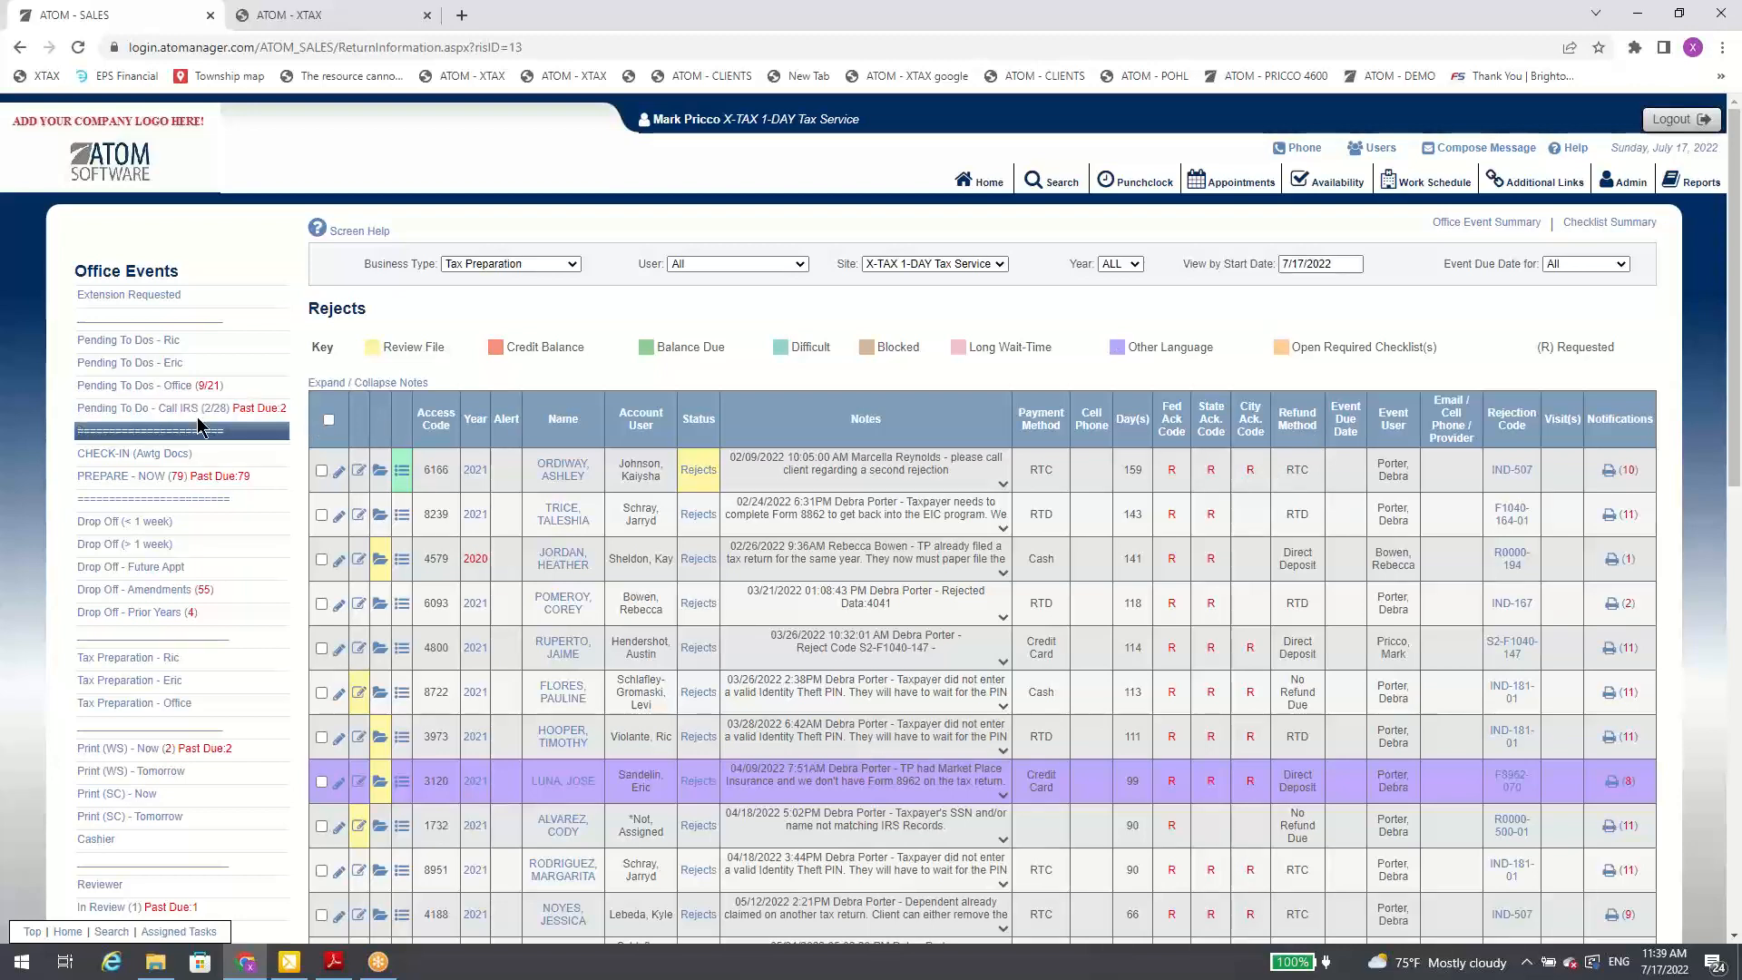
Step: Open the PREPARE - NOW event list and examine its accounts' wait times, balances, notes and categories
click(194, 481)
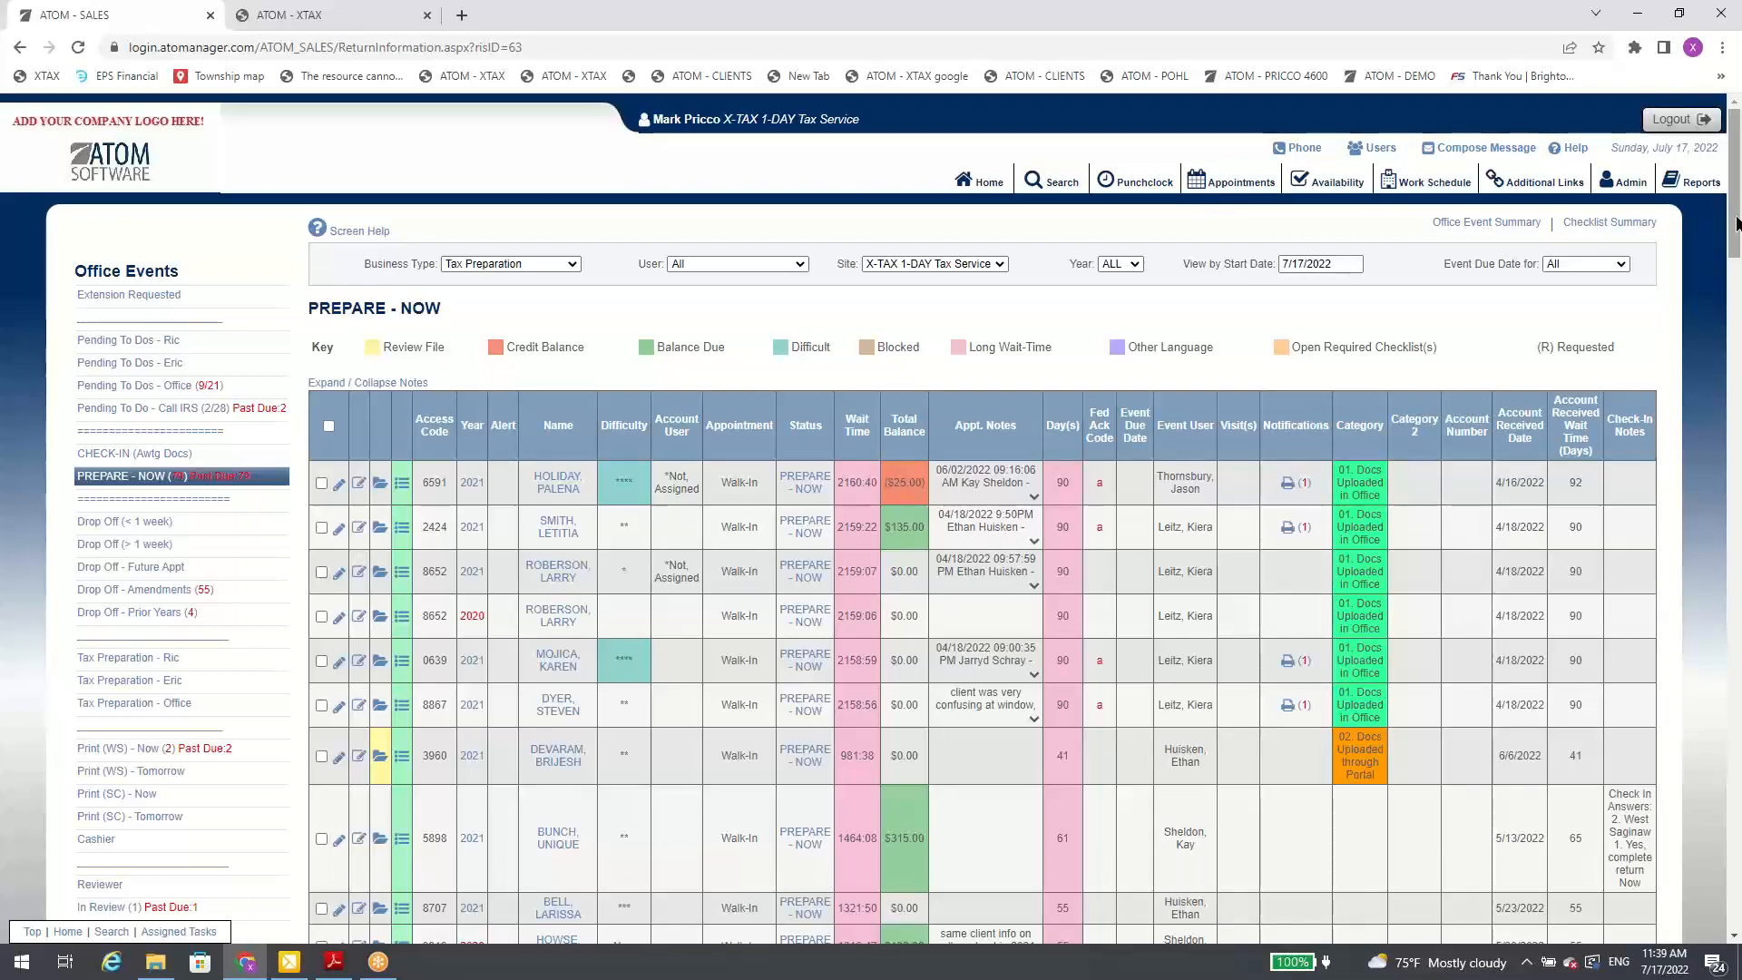
drag(1735, 231, 1726, 903)
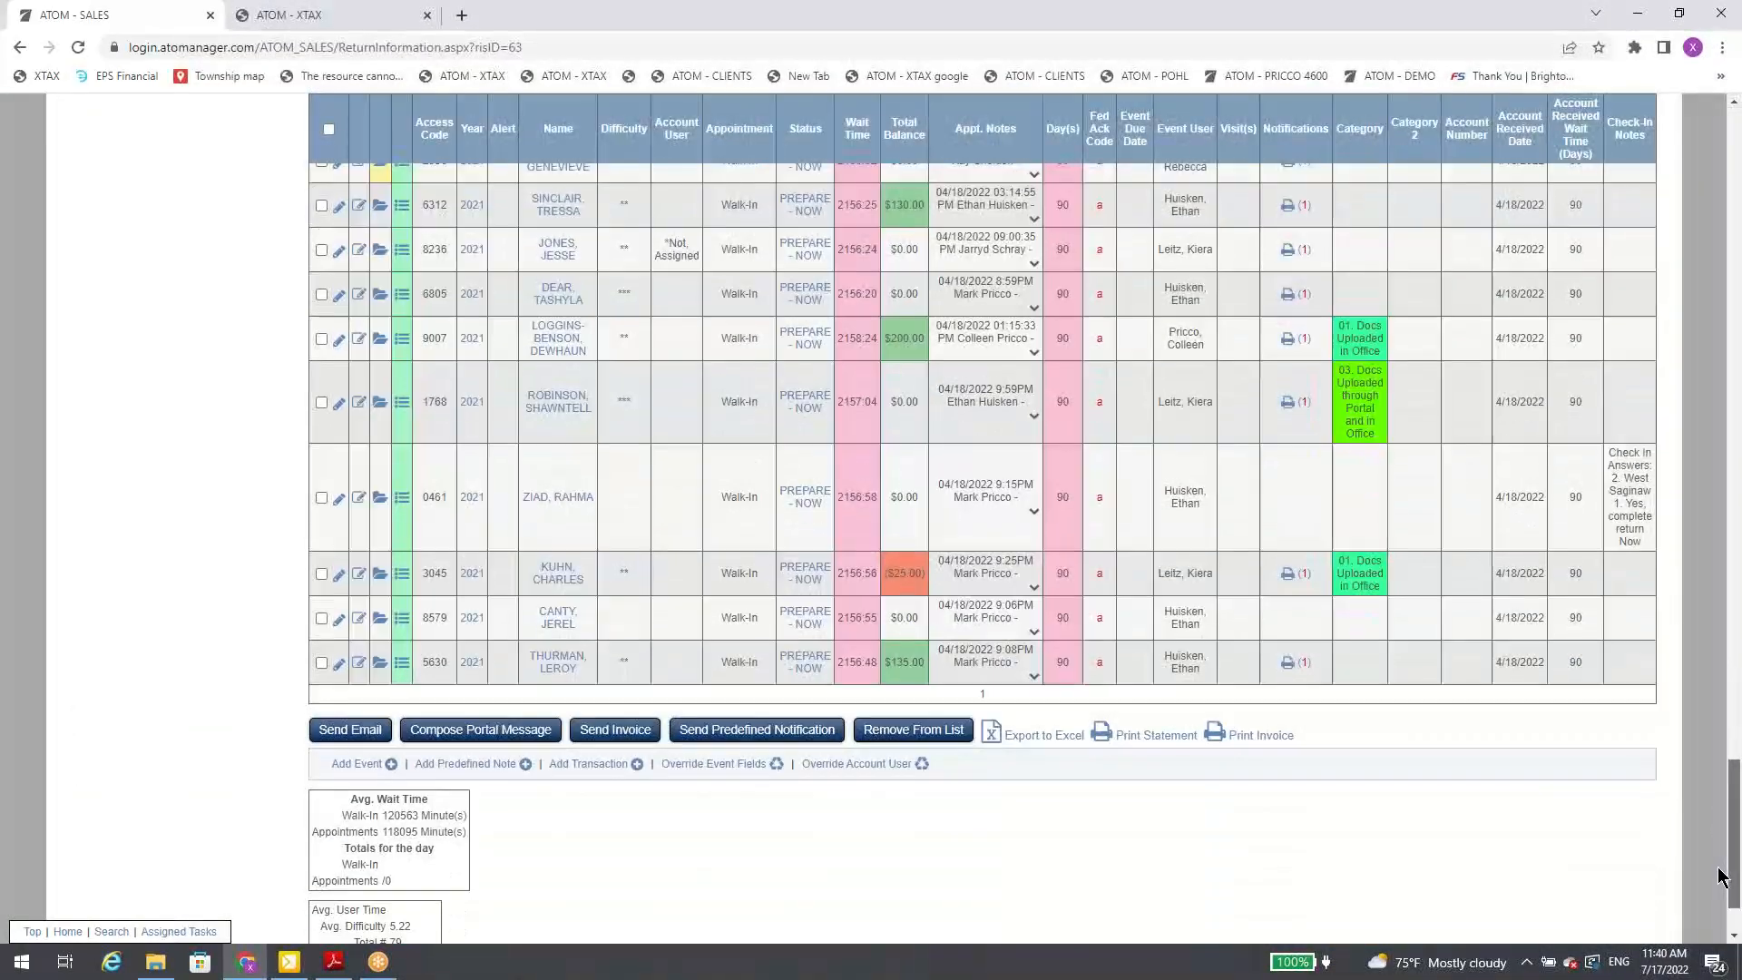
scroll(889, 699, up, 6)
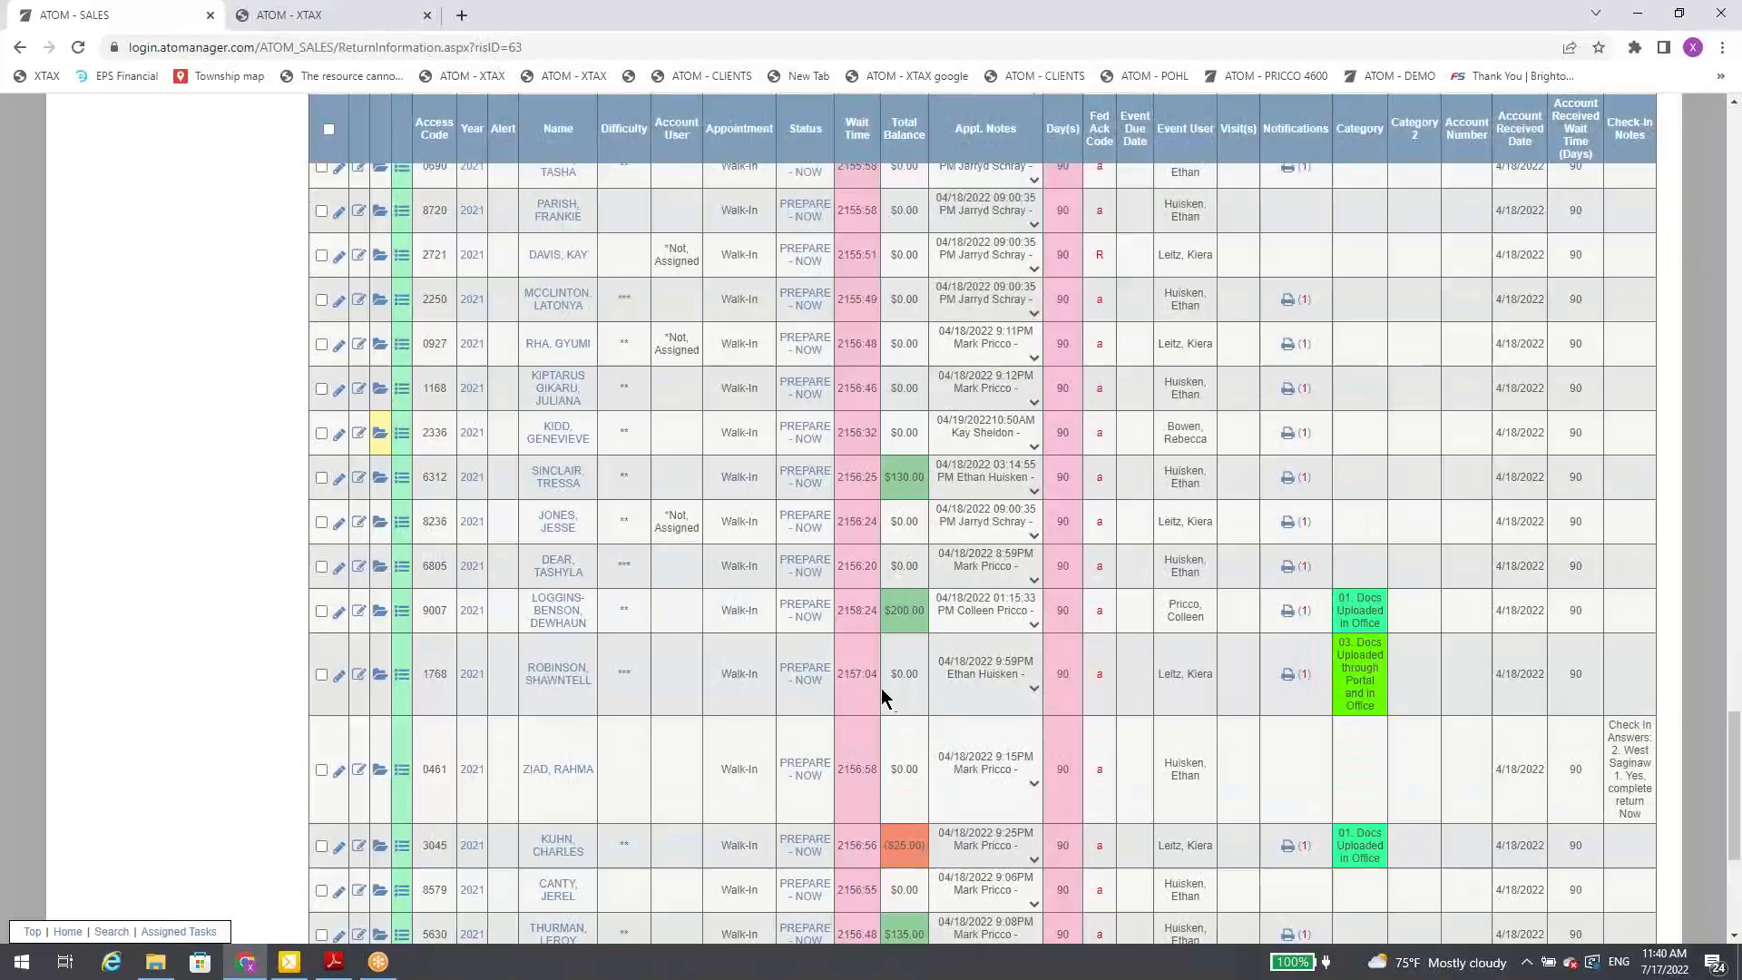
scroll(770, 586, down, 6)
scroll(765, 592, up, 8)
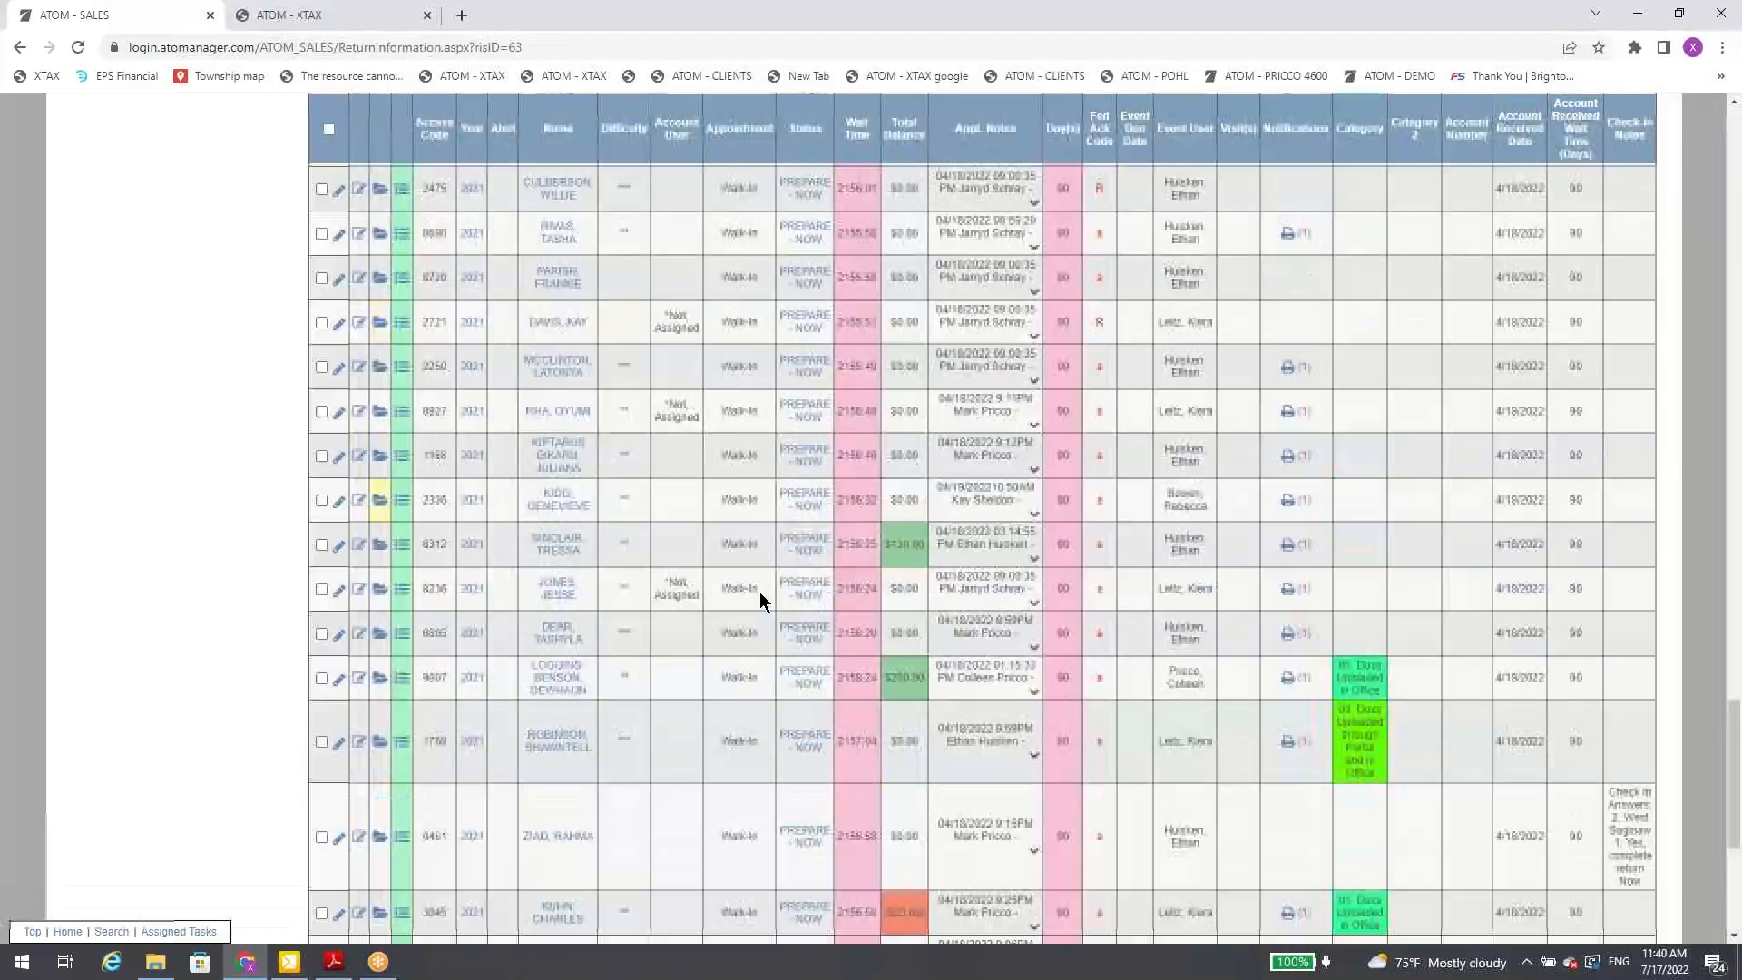
scroll(757, 592, up, 10)
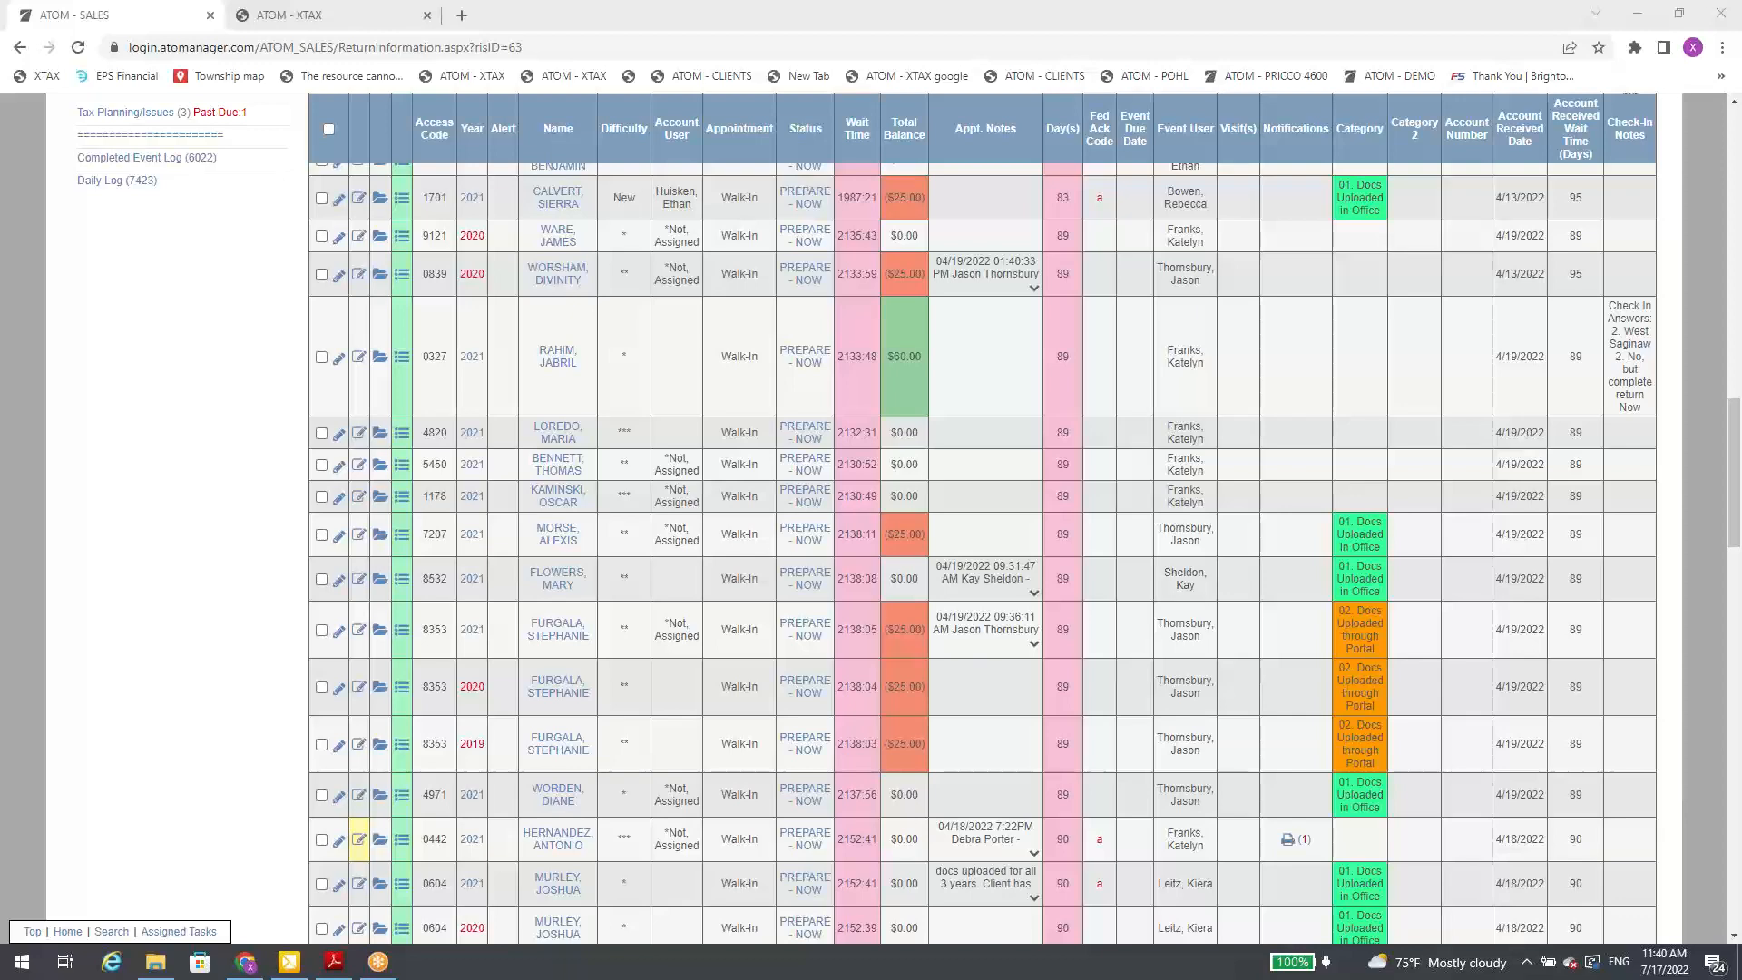
scroll(622, 463, up, 10)
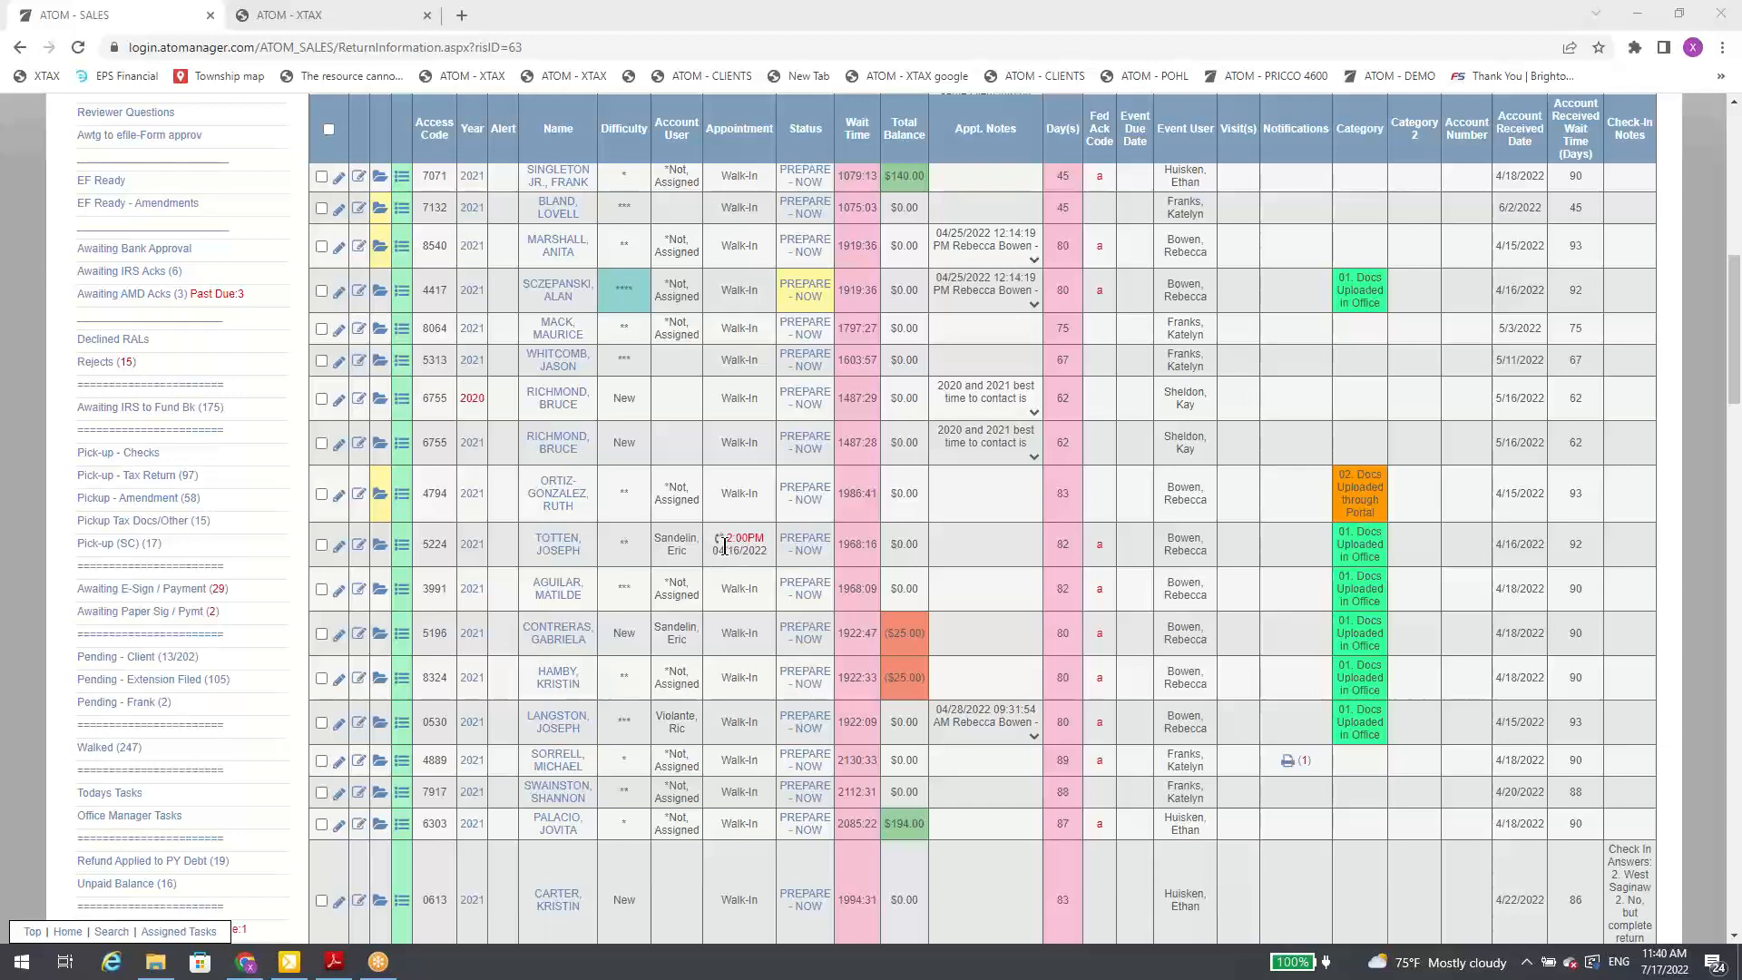
click(722, 545)
scroll(1249, 236, up, 9)
Step: View this month's appointments from the User Overview on the home page and return to the overview
click(982, 184)
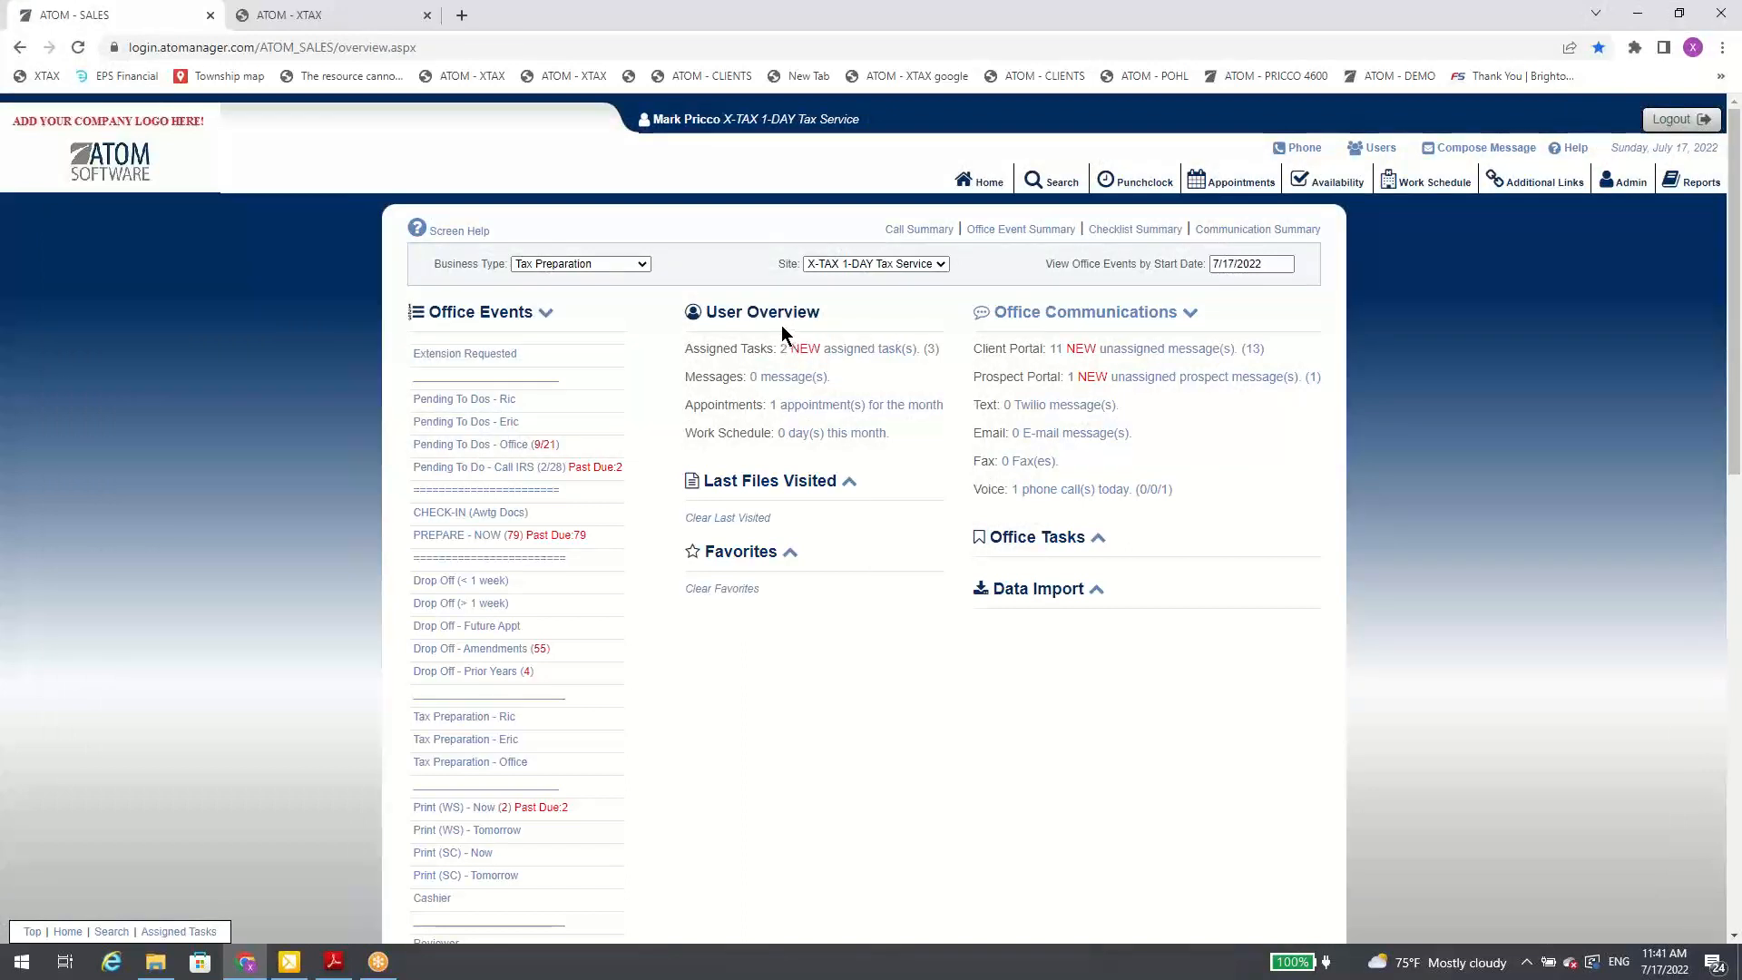
click(819, 412)
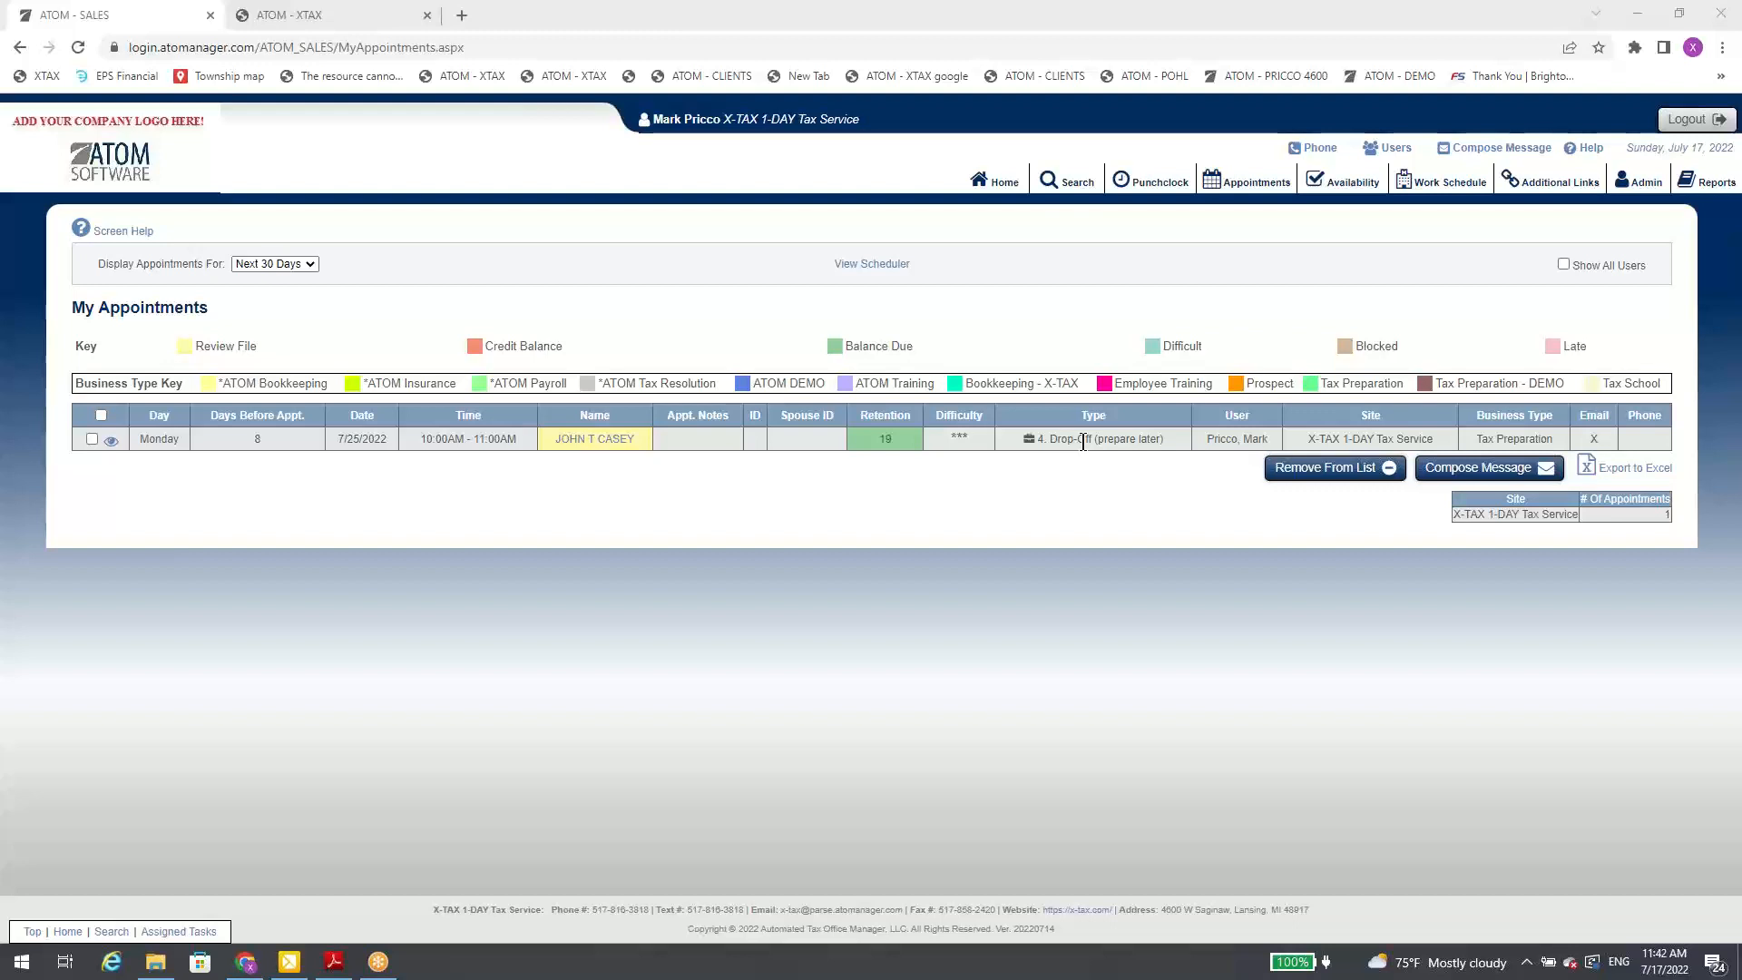
click(989, 186)
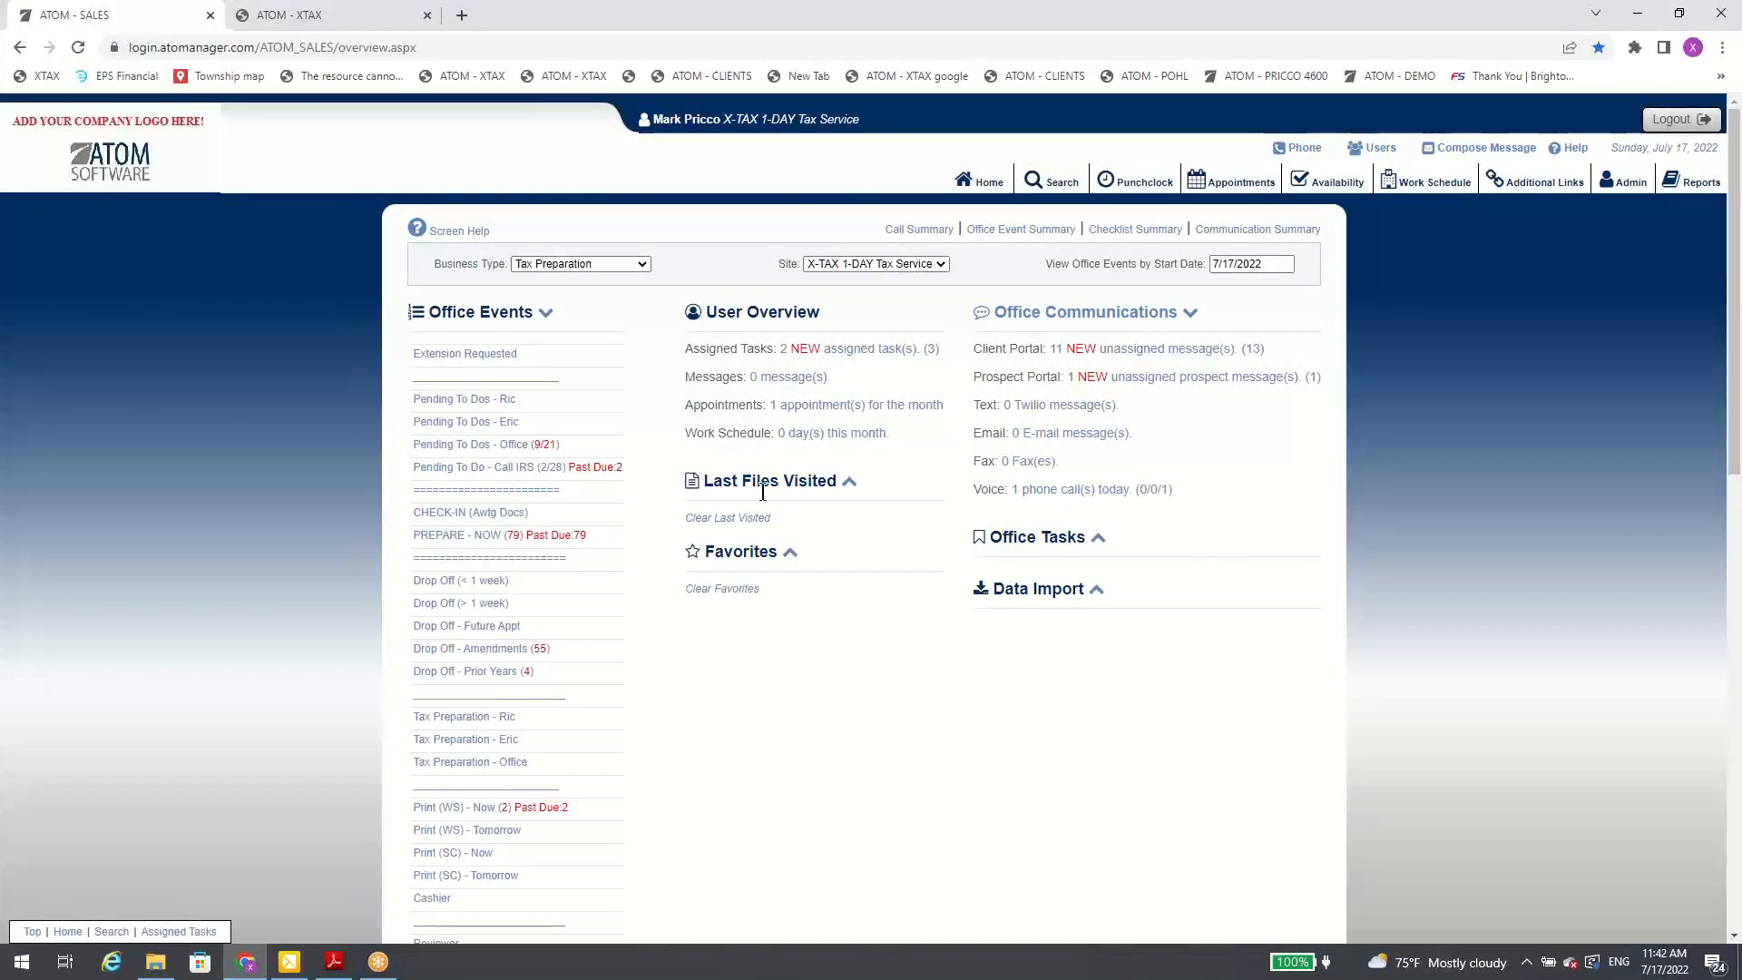
Step: Toggle the Last Files Visited section on the home overview and leave it expanded
click(850, 484)
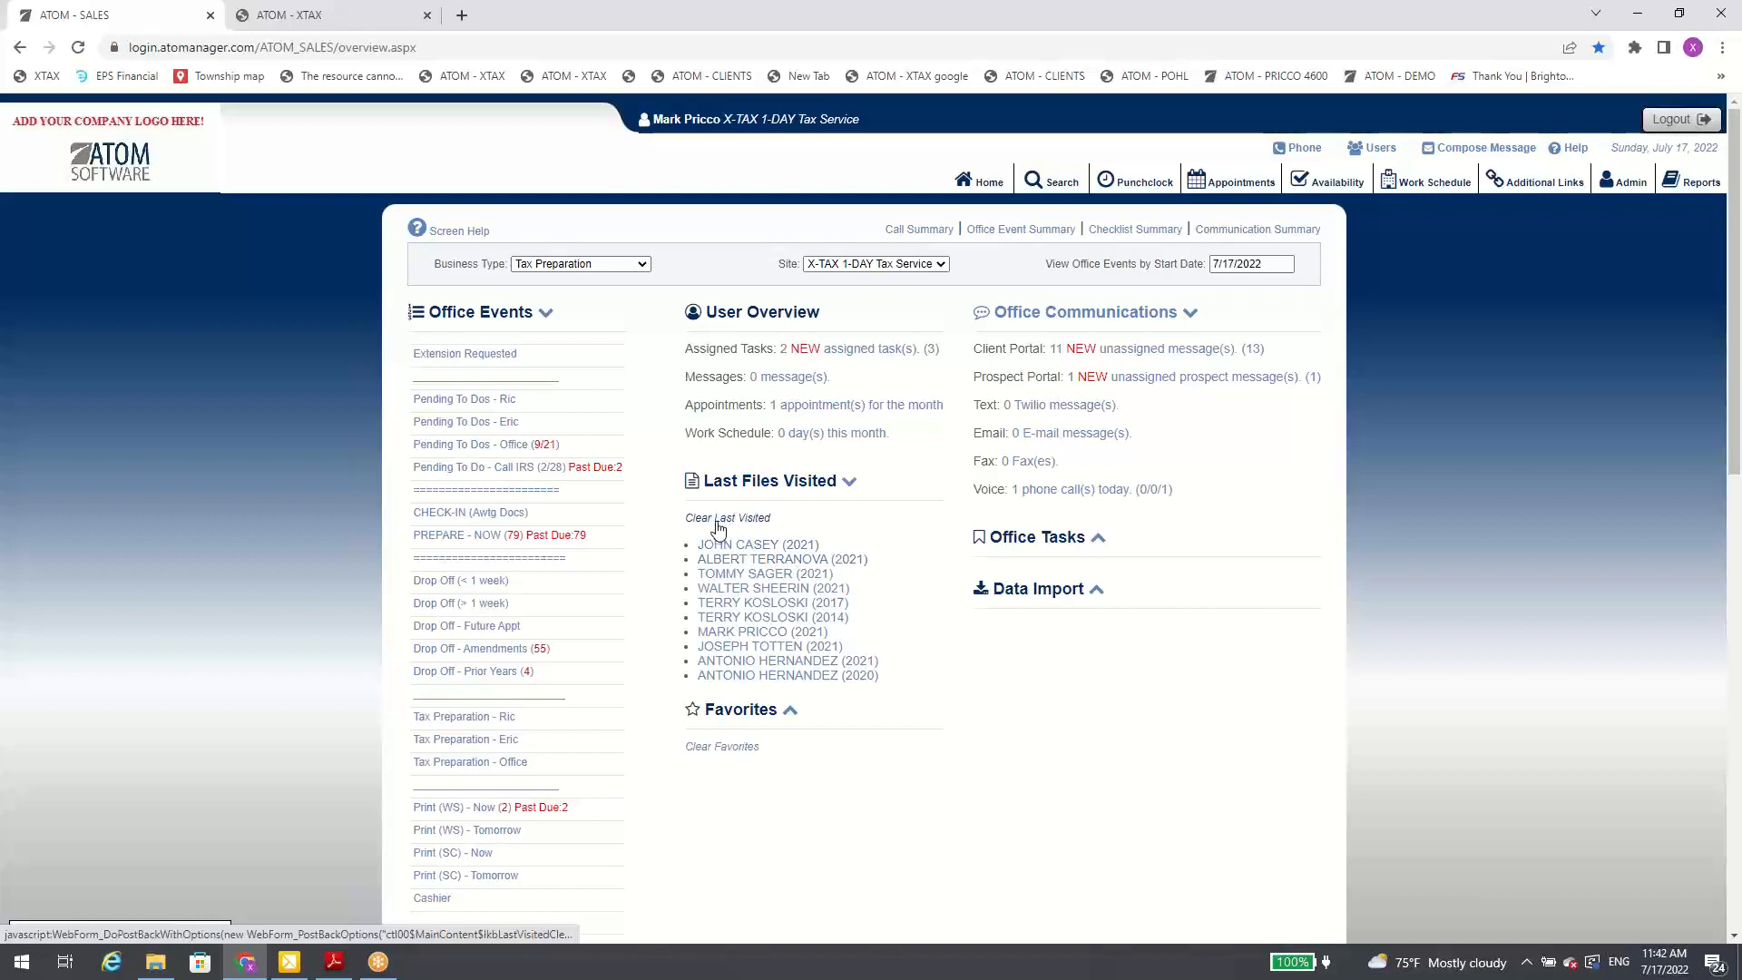
click(851, 491)
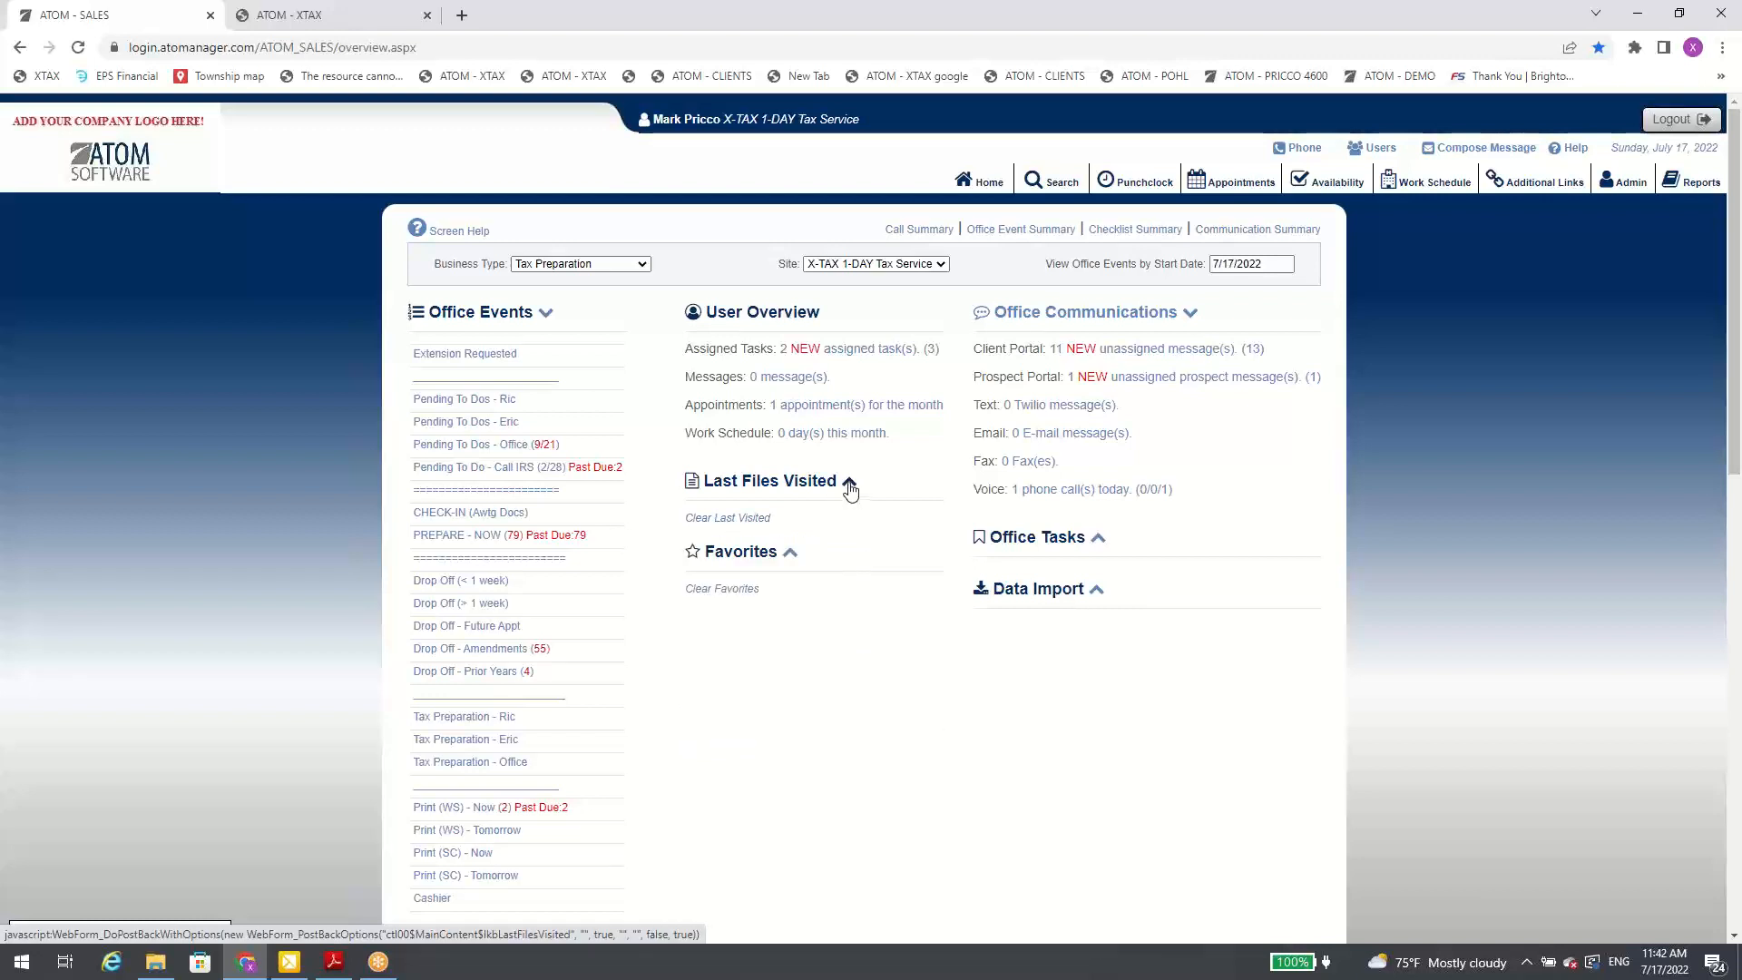
click(849, 490)
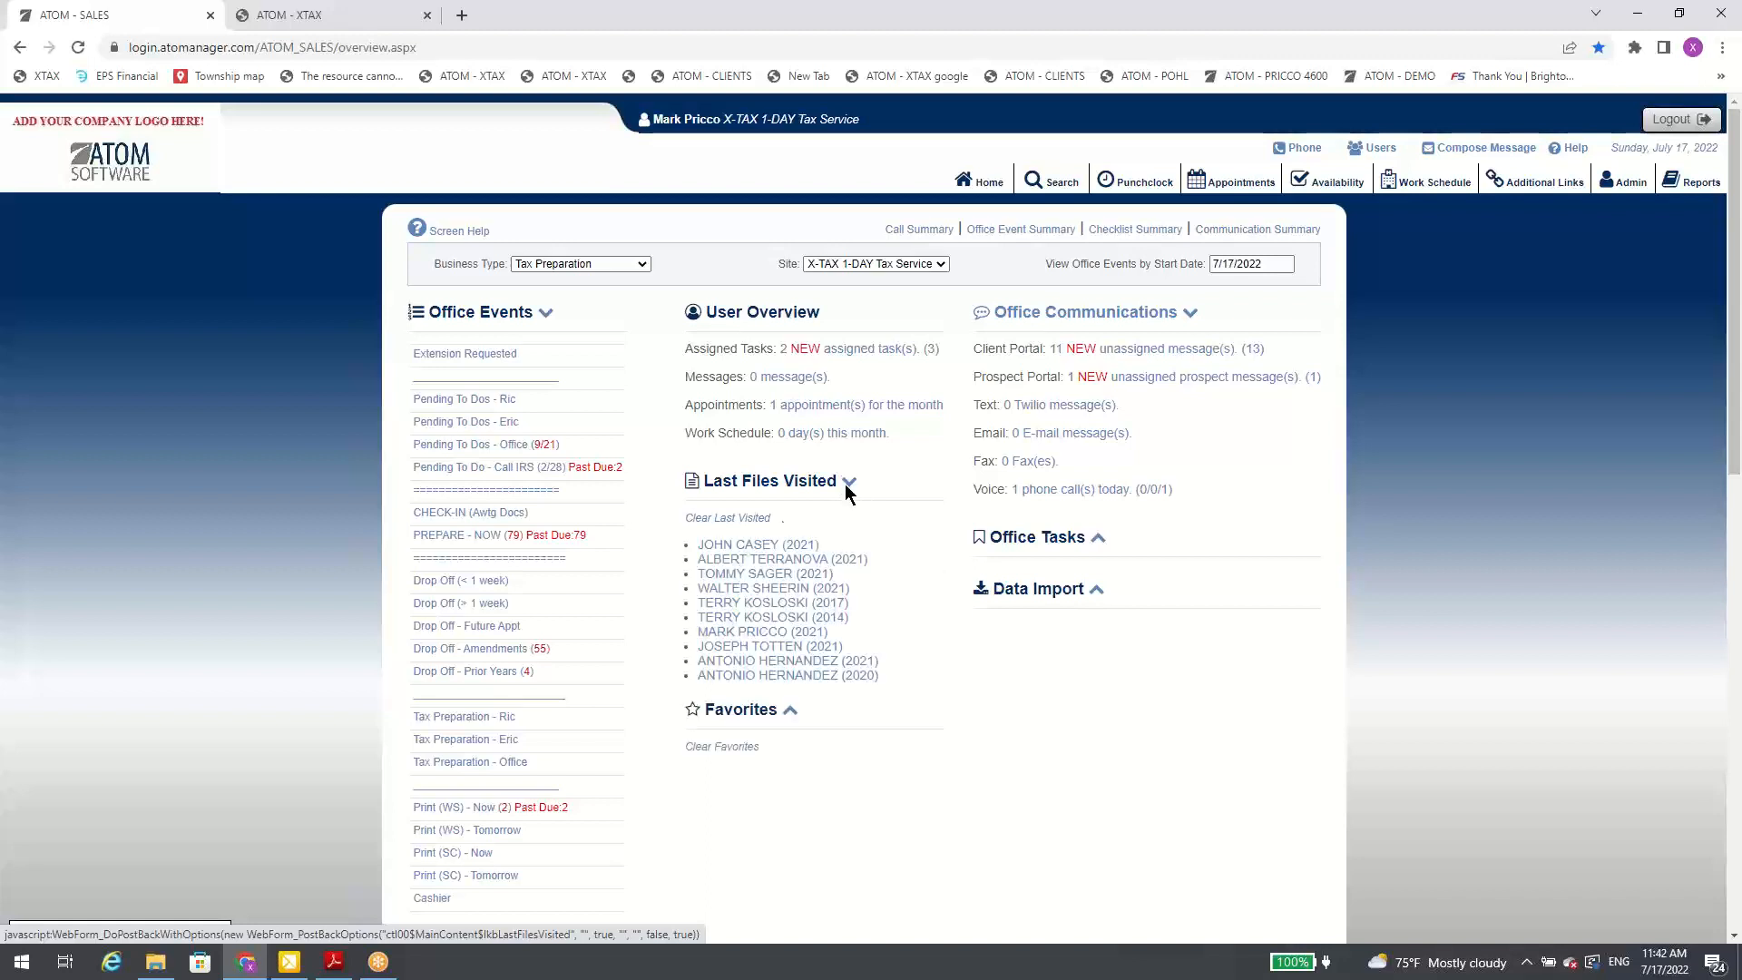
Step: View the overview for the Payroll - XTax business type and switch back to Tax Preparation
click(585, 263)
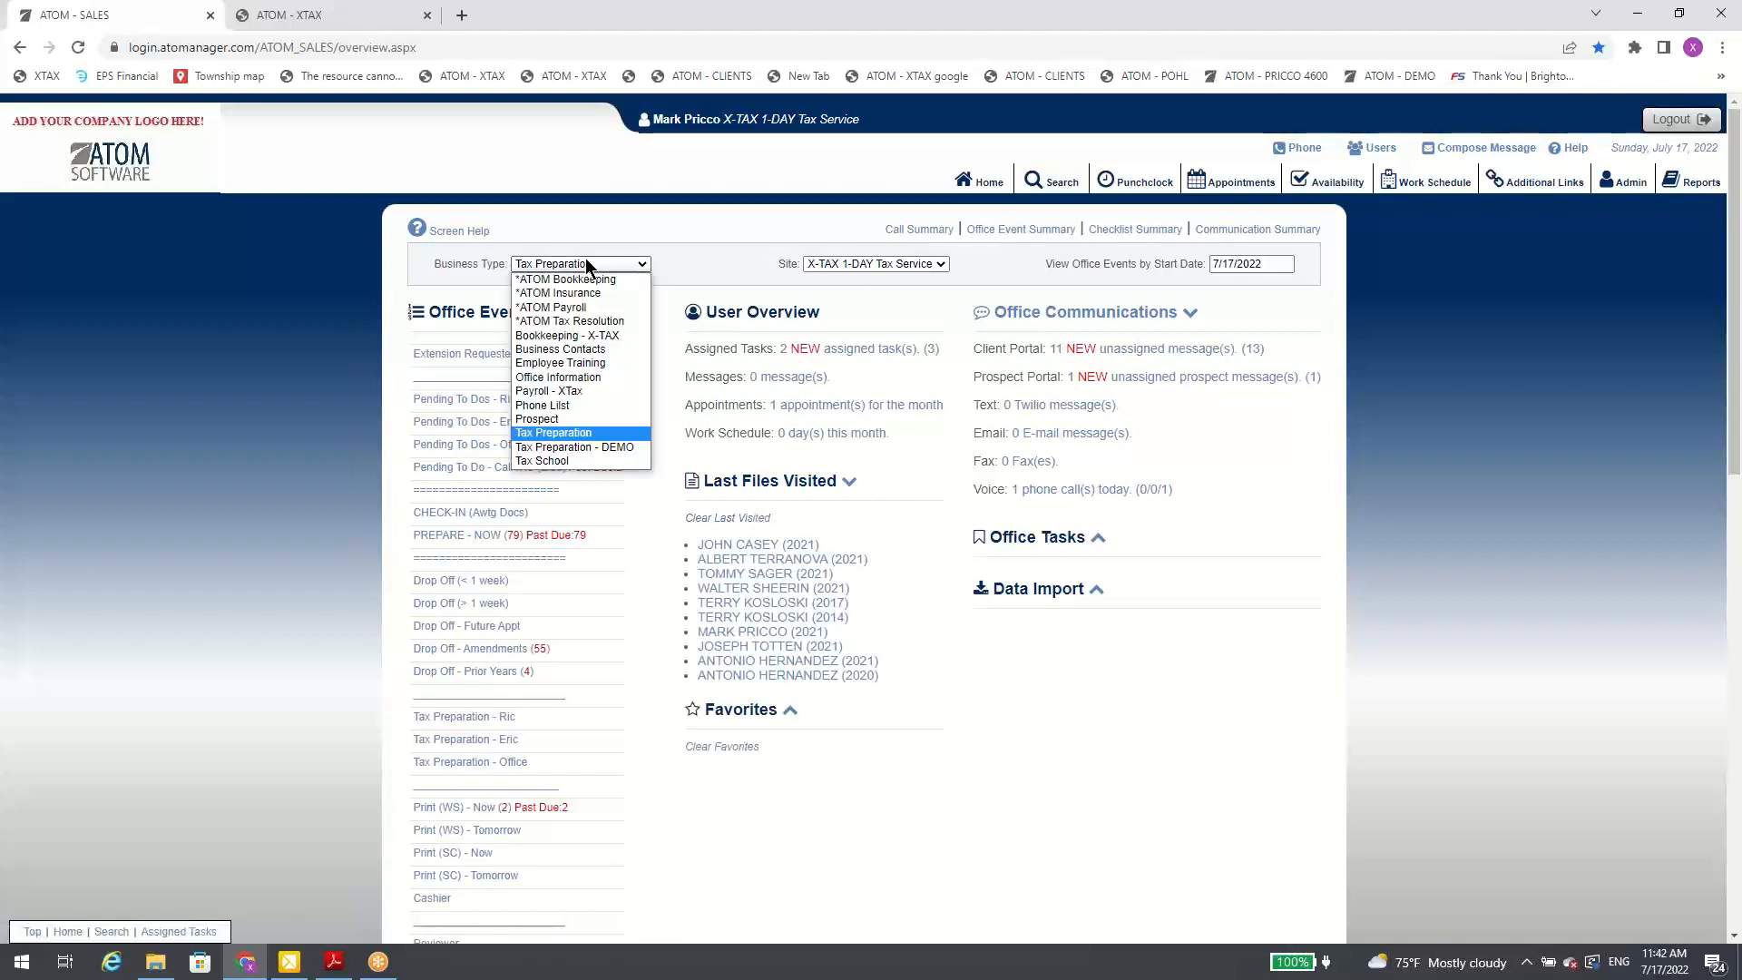
click(597, 383)
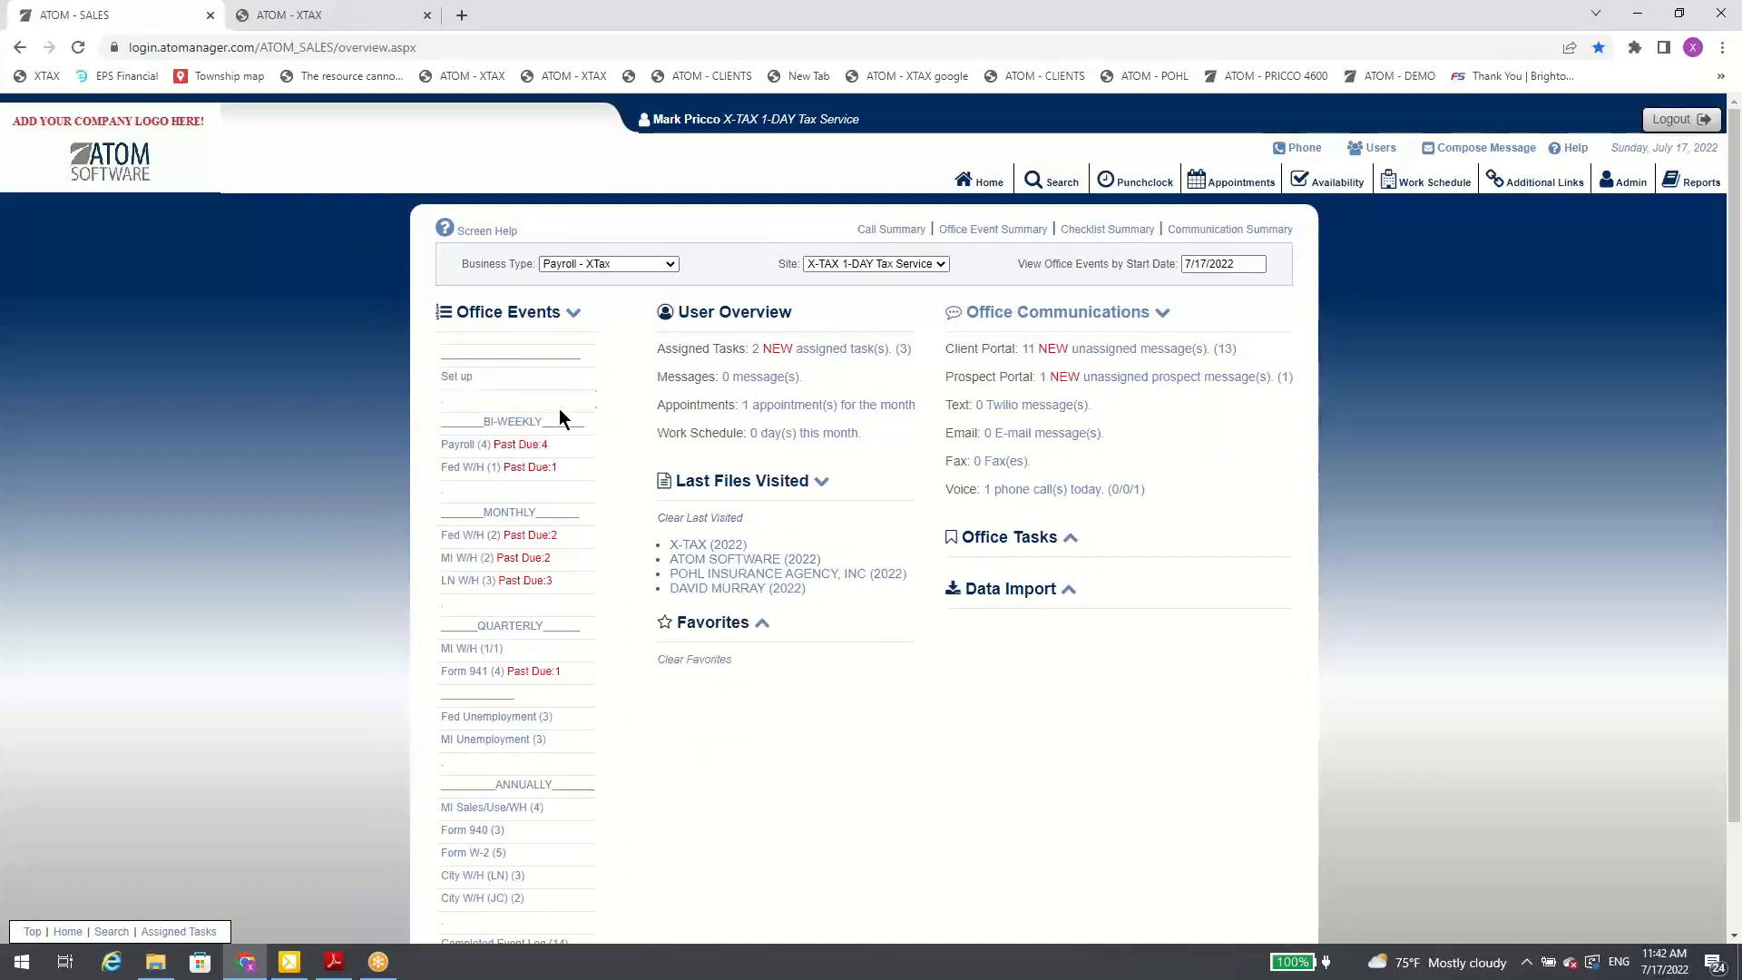
click(639, 264)
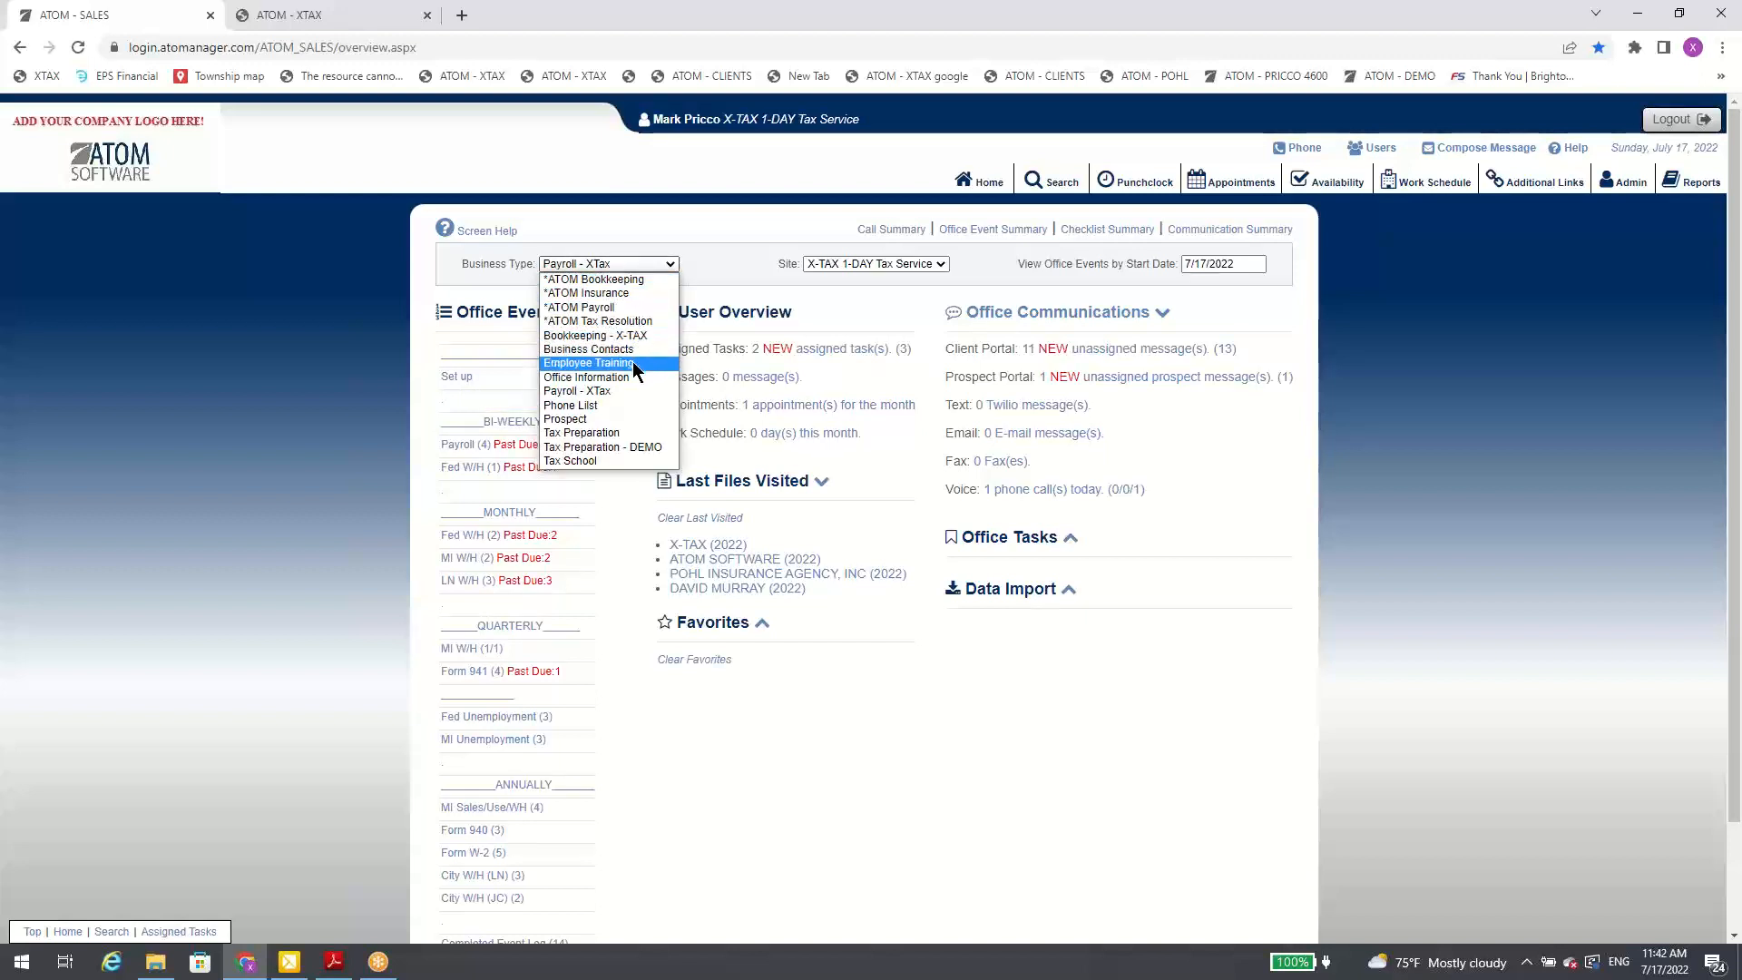
click(617, 432)
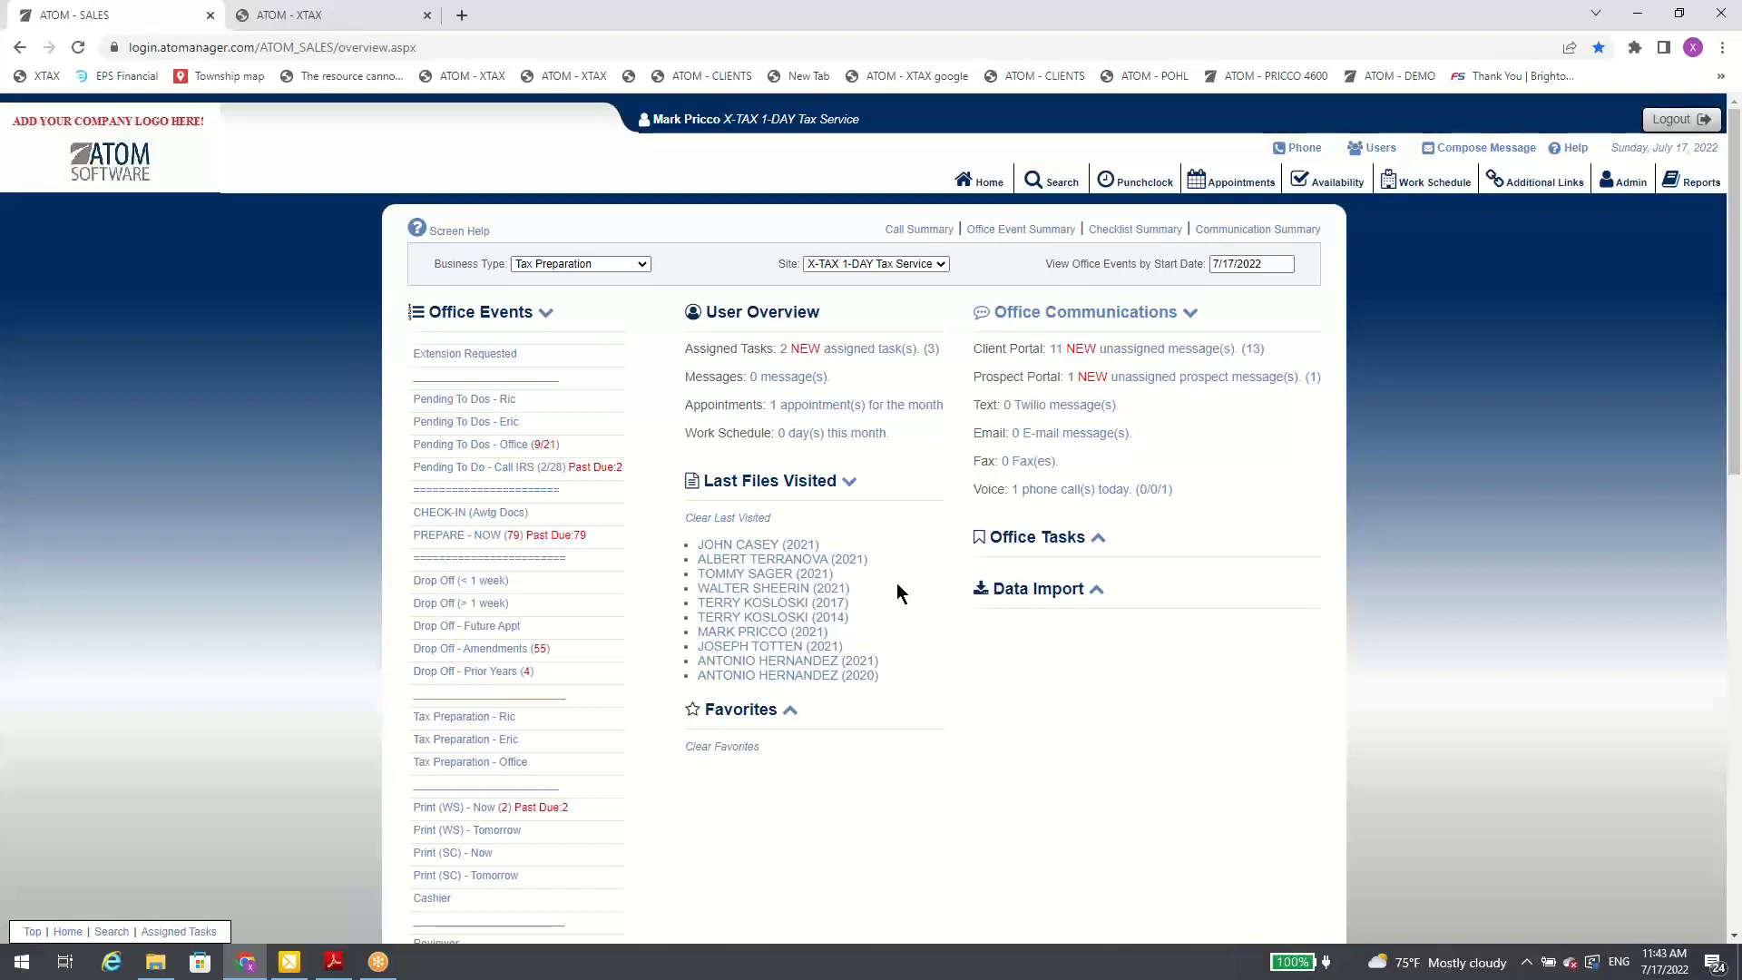
Step: Expand Favorites, open the third listed 2021 account, and clear its Mark as Favorite setting in Account Information
click(790, 712)
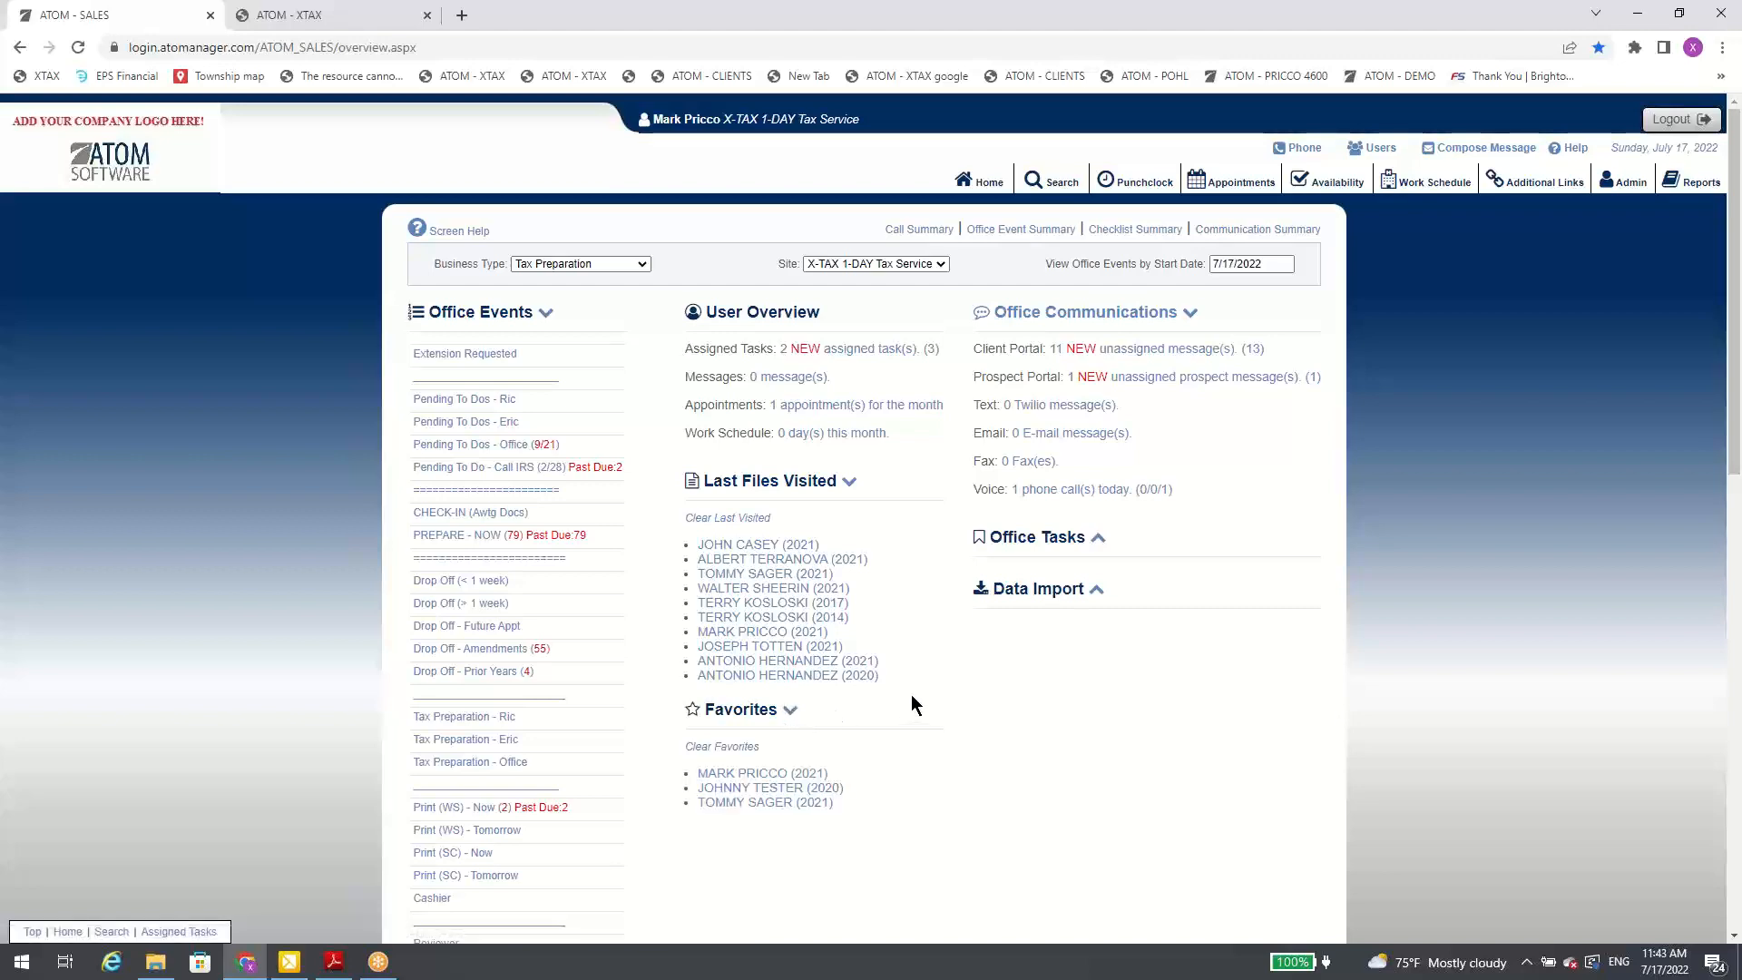
scroll(911, 694, down, 1)
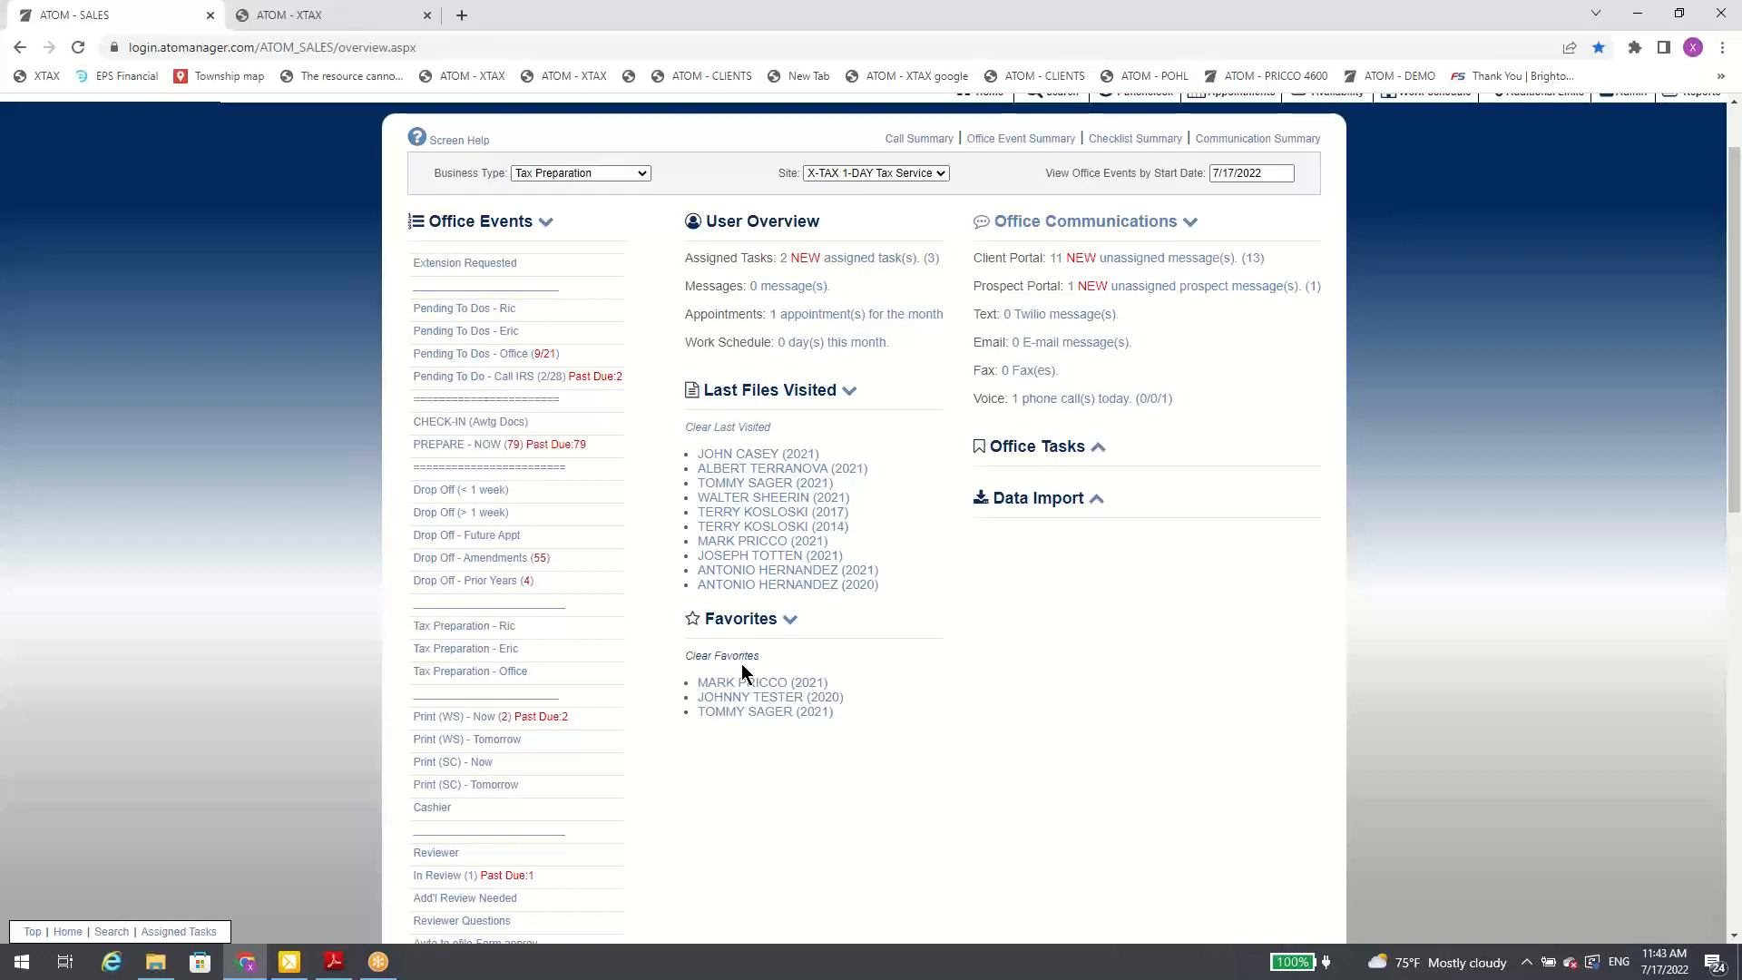
click(735, 714)
scroll(749, 504, down, 5)
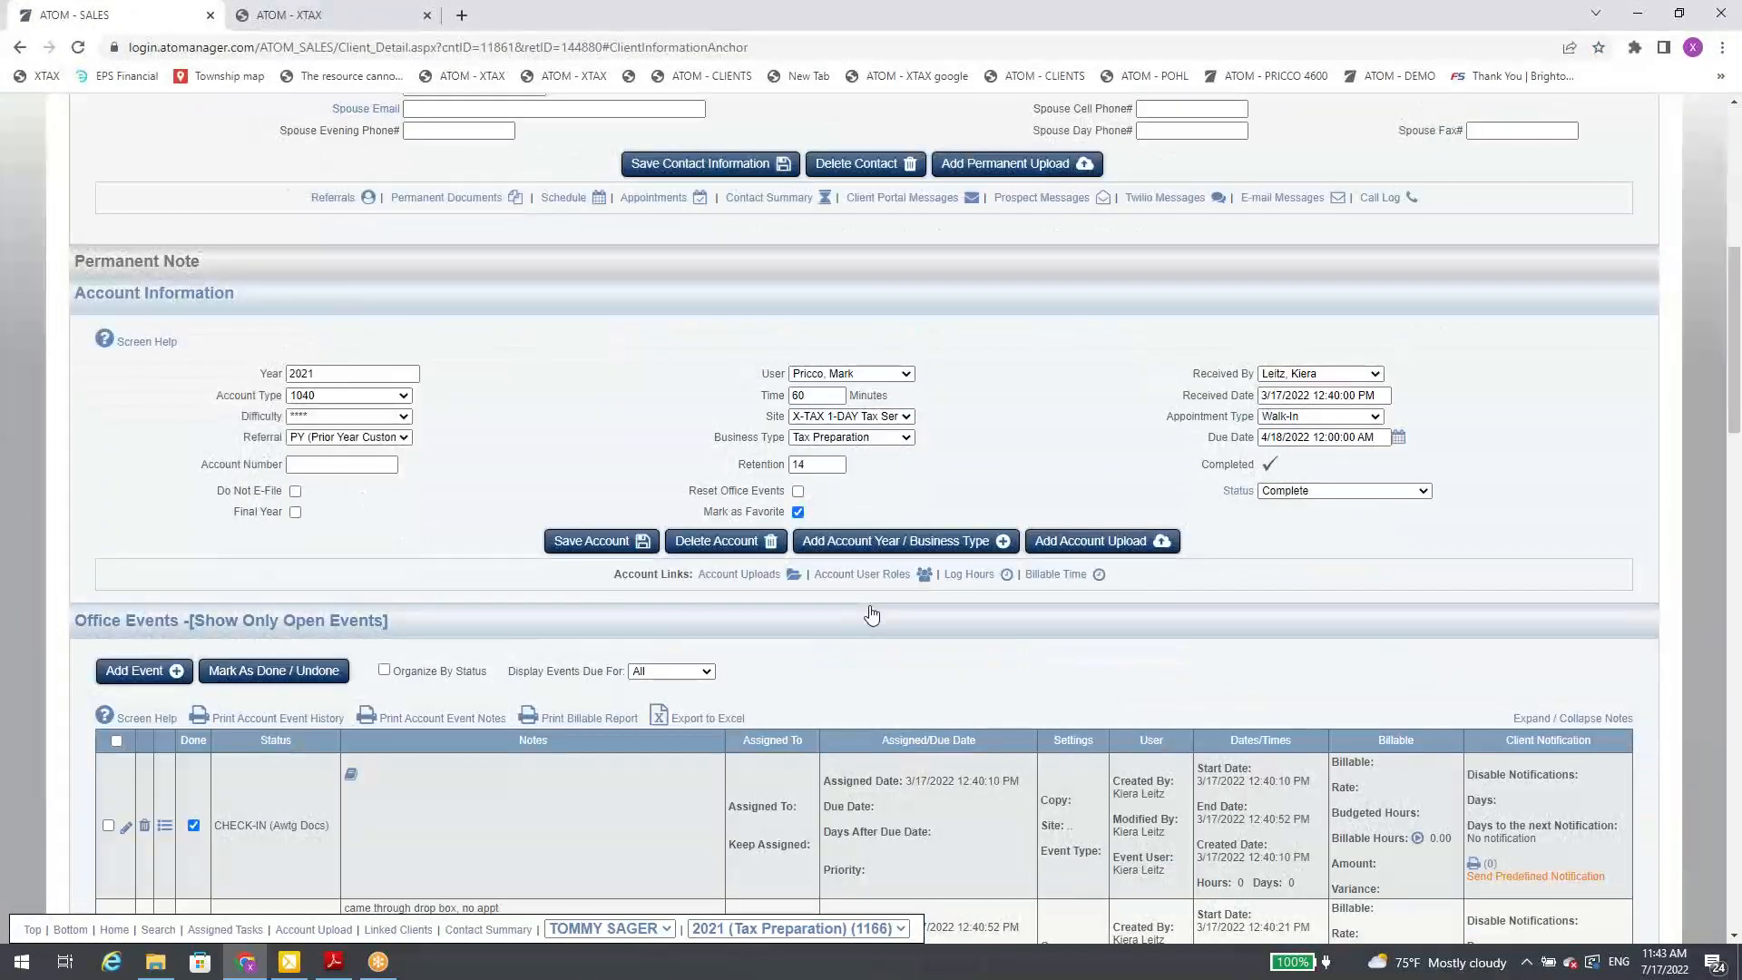
click(798, 512)
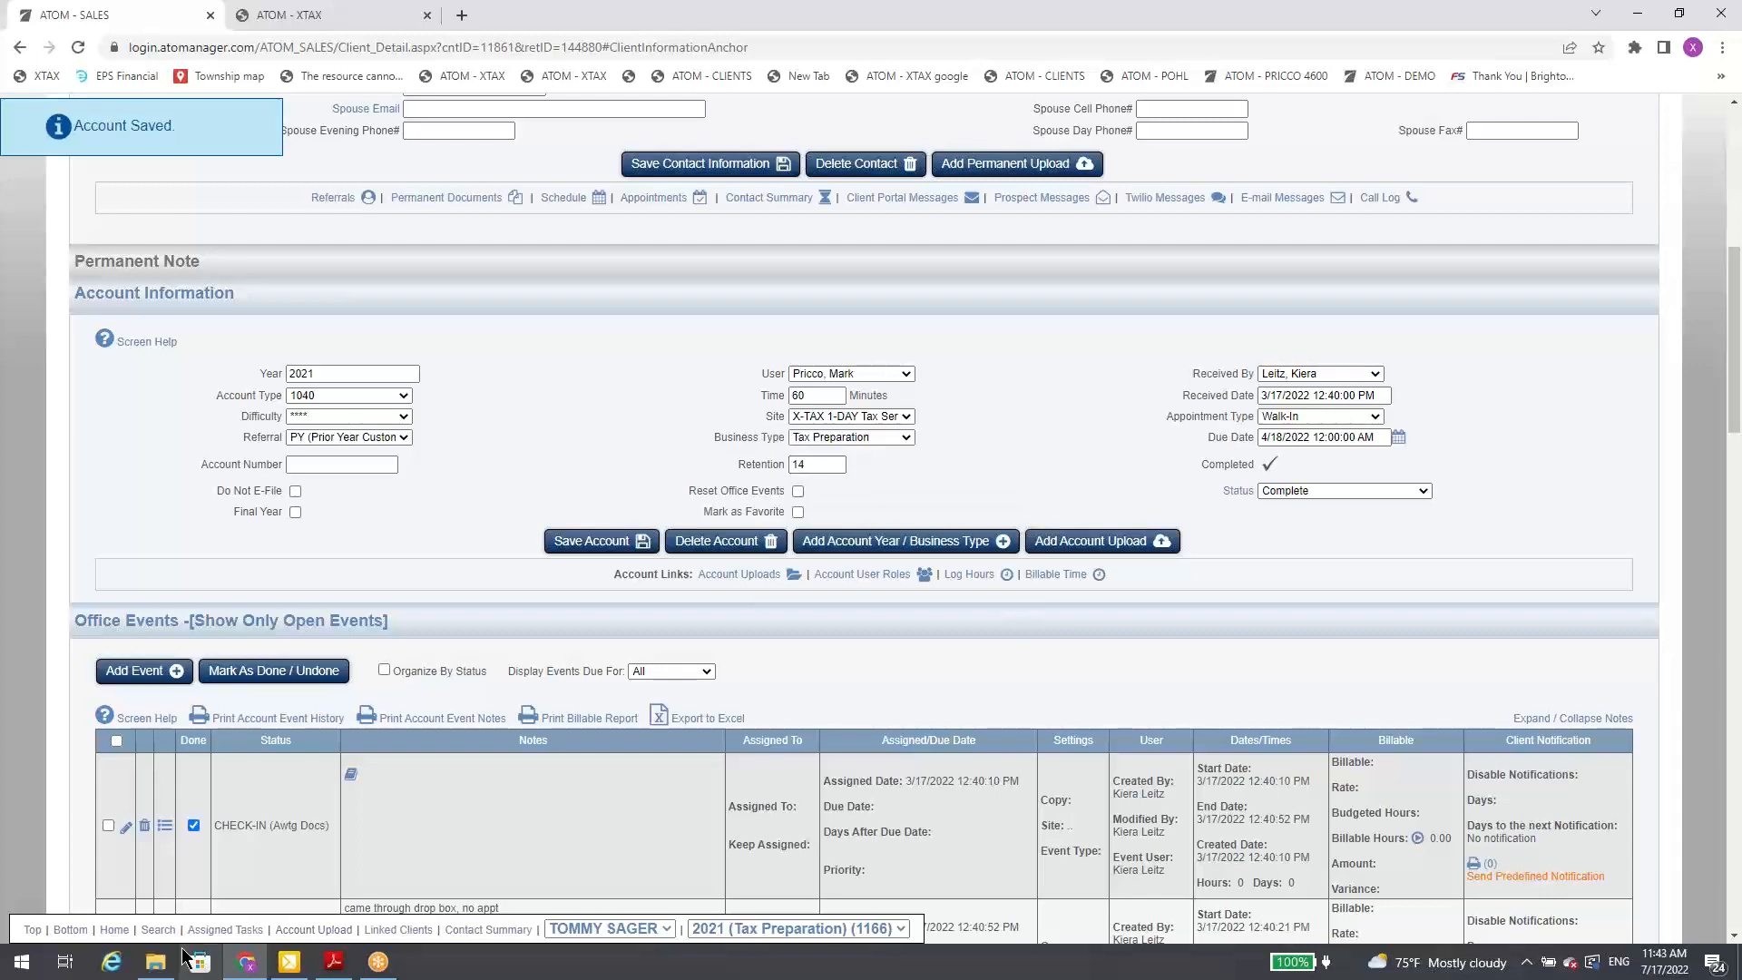
Step: View the Daily Log linked from the Office Communications heading on the home overview, and open the unassigned Prospect Portal messages
click(153, 935)
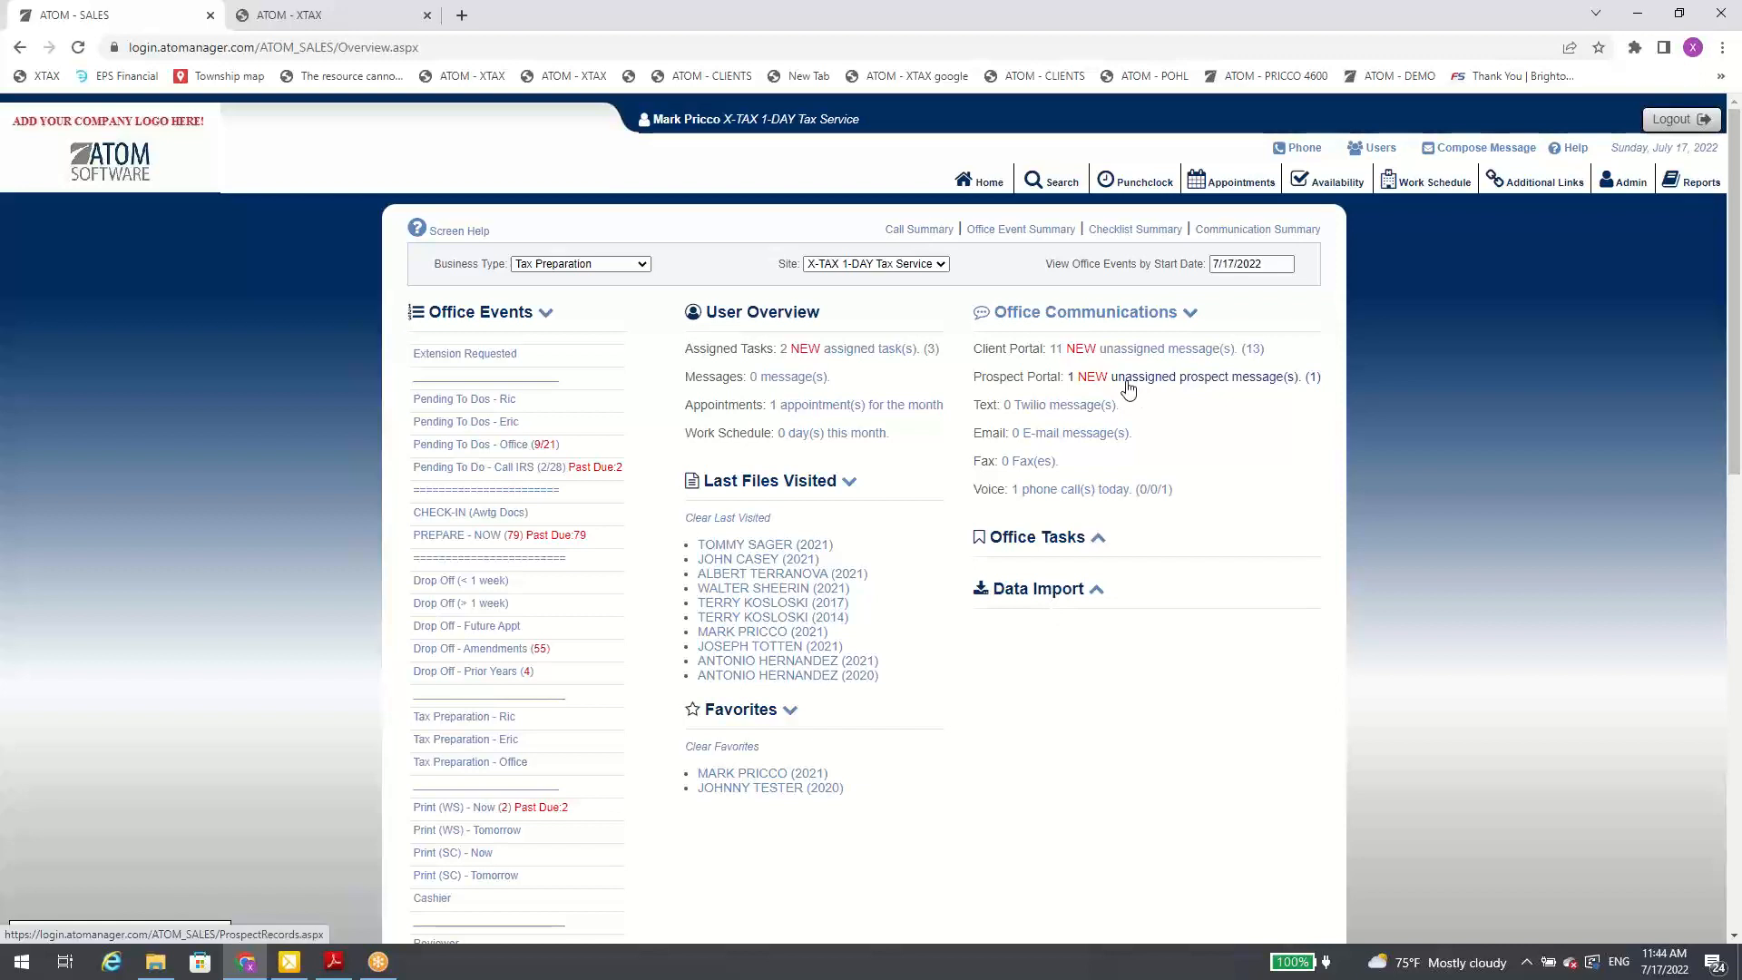
click(1103, 319)
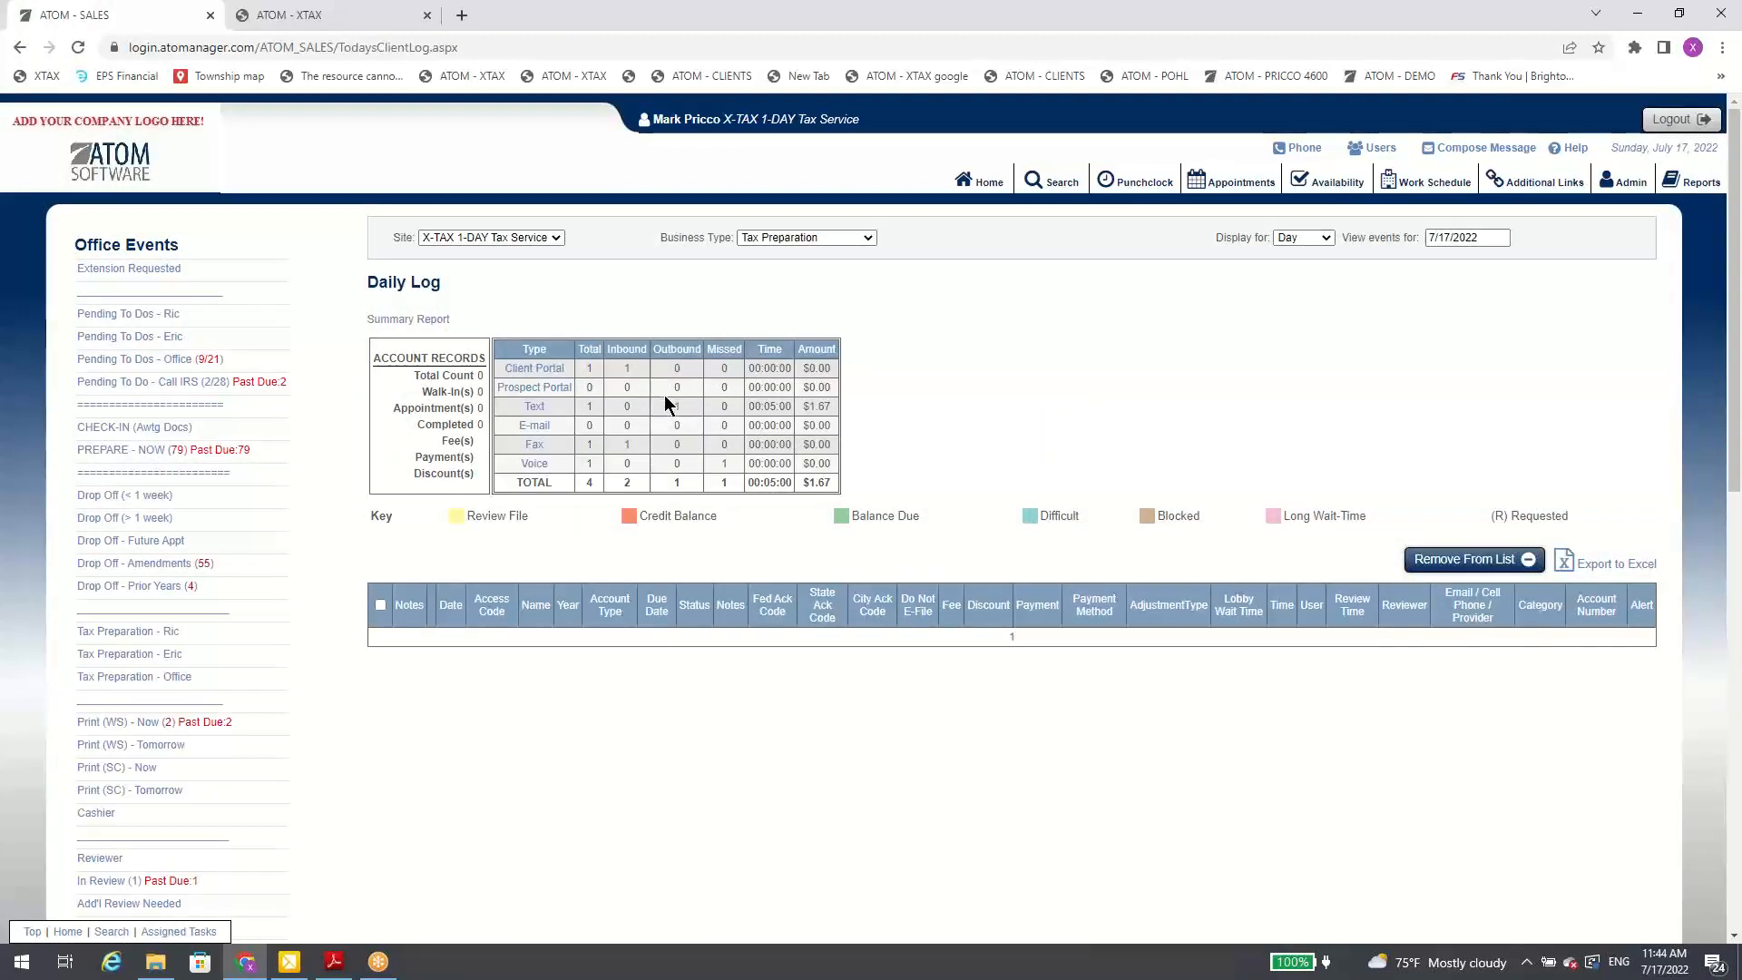
click(982, 181)
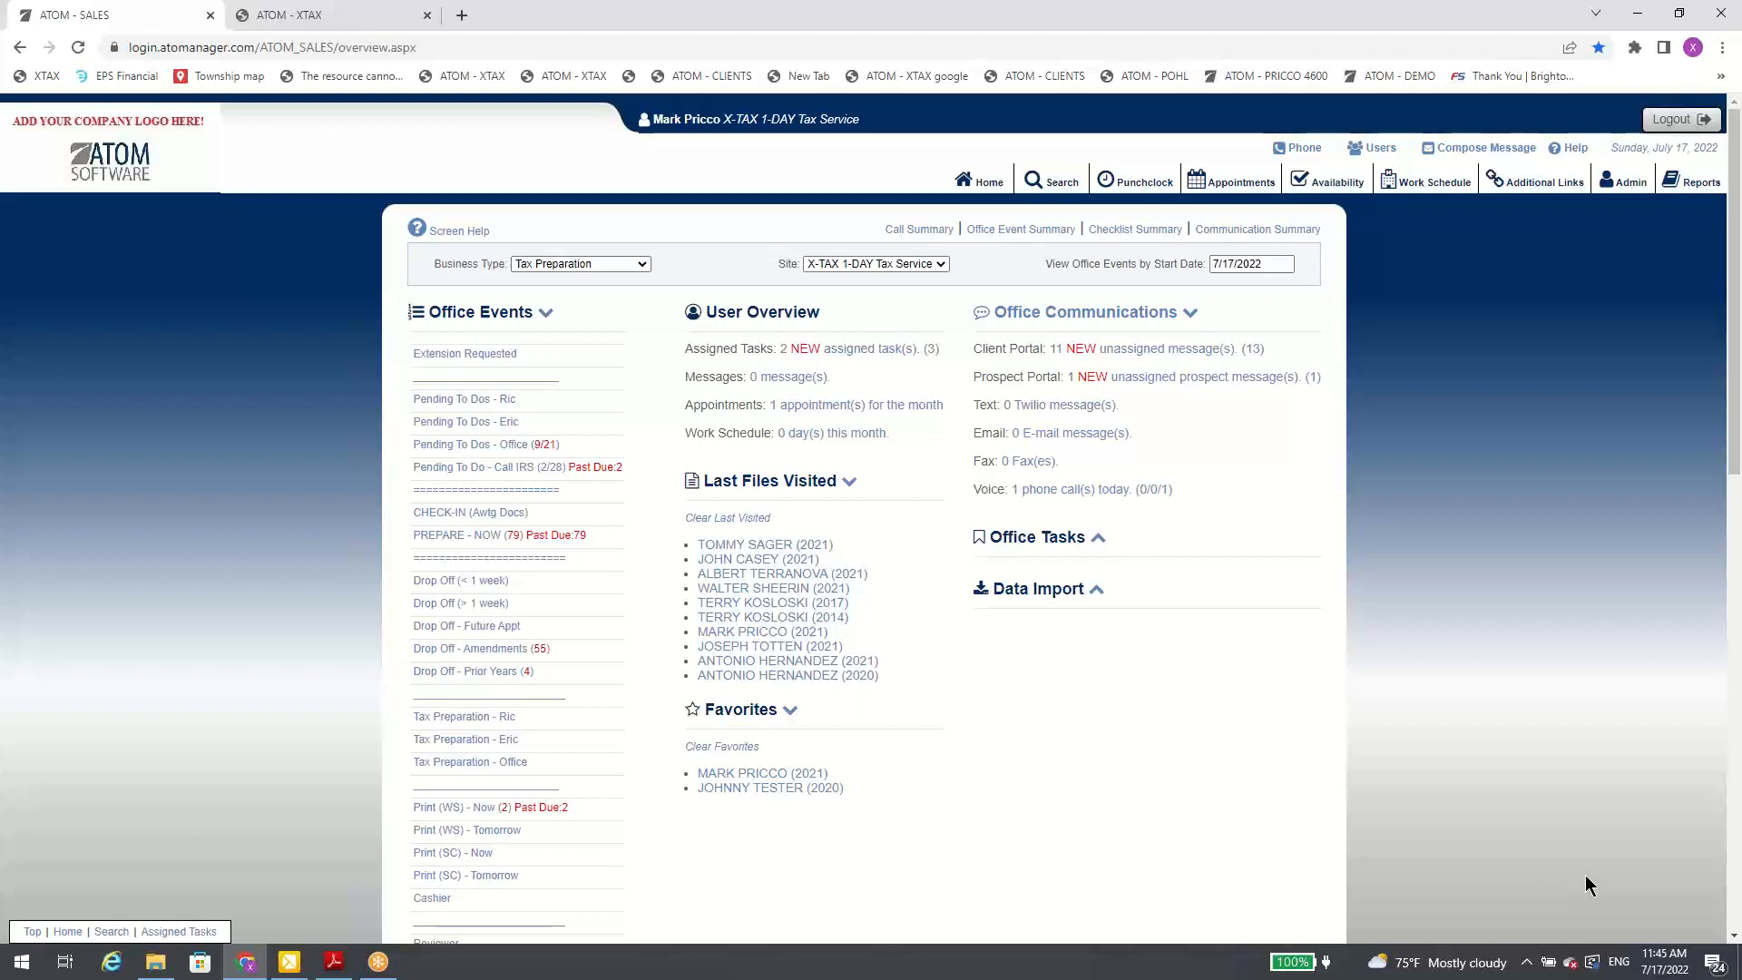
click(1186, 379)
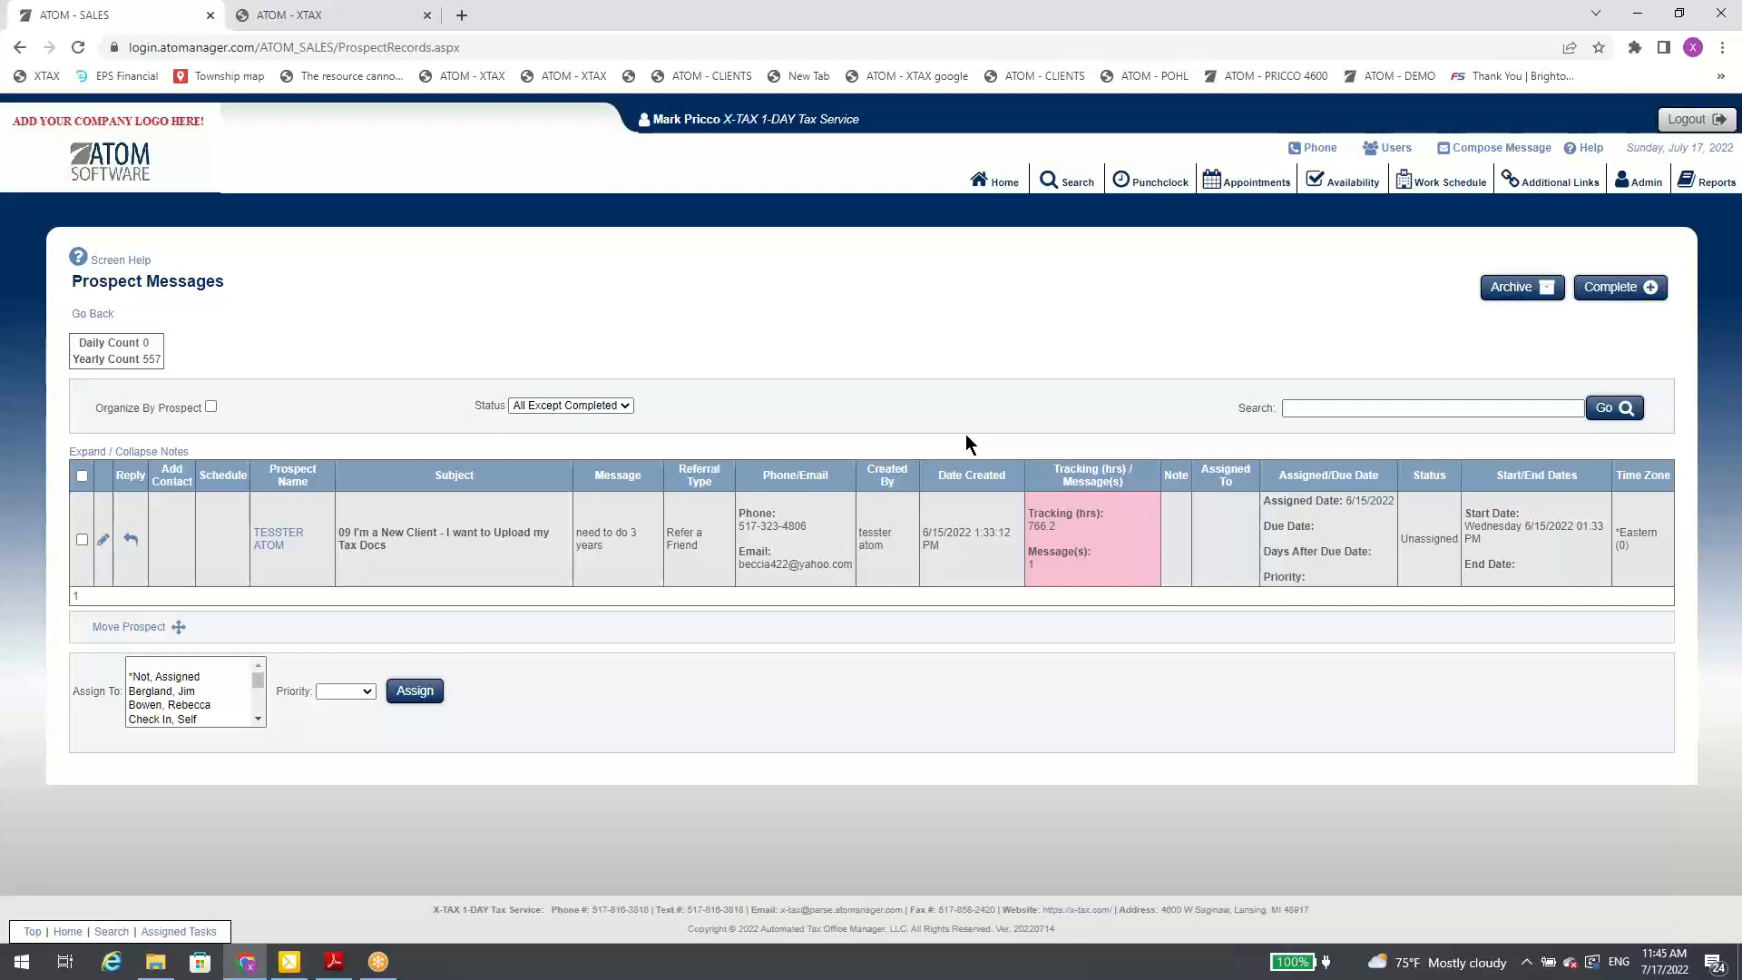
Step: Look up a client by name as the move destination for the selected prospect message, and close the Move Message dialog without moving it
click(143, 632)
click(867, 533)
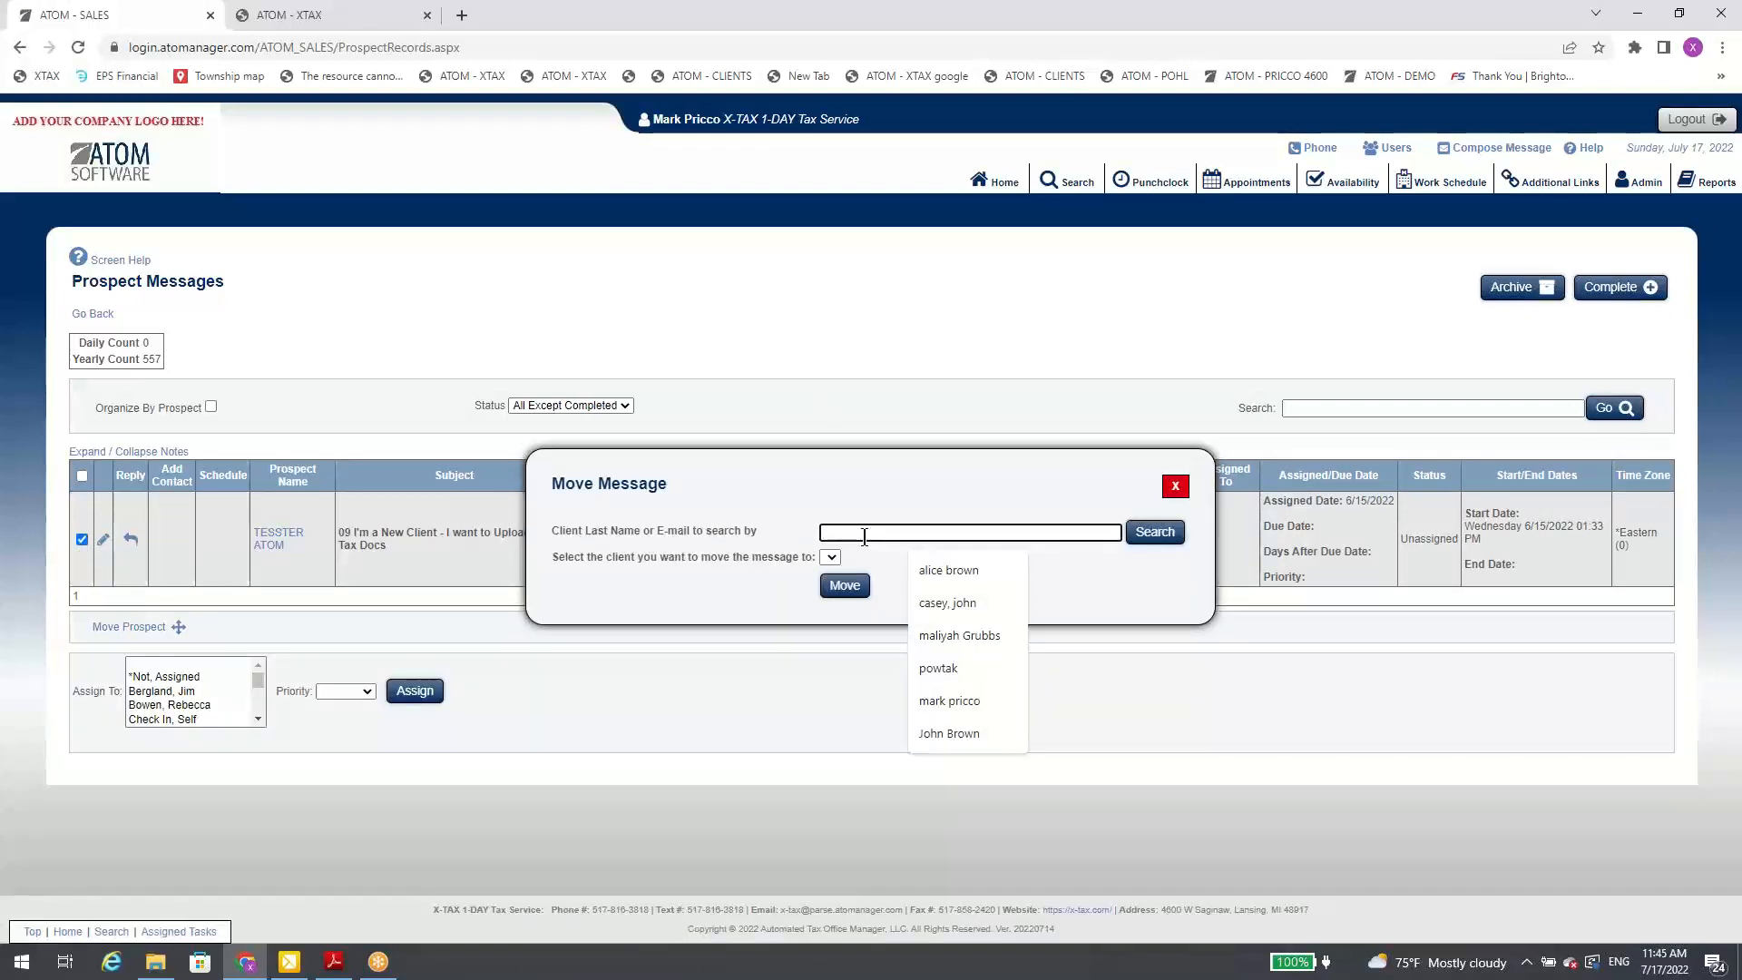
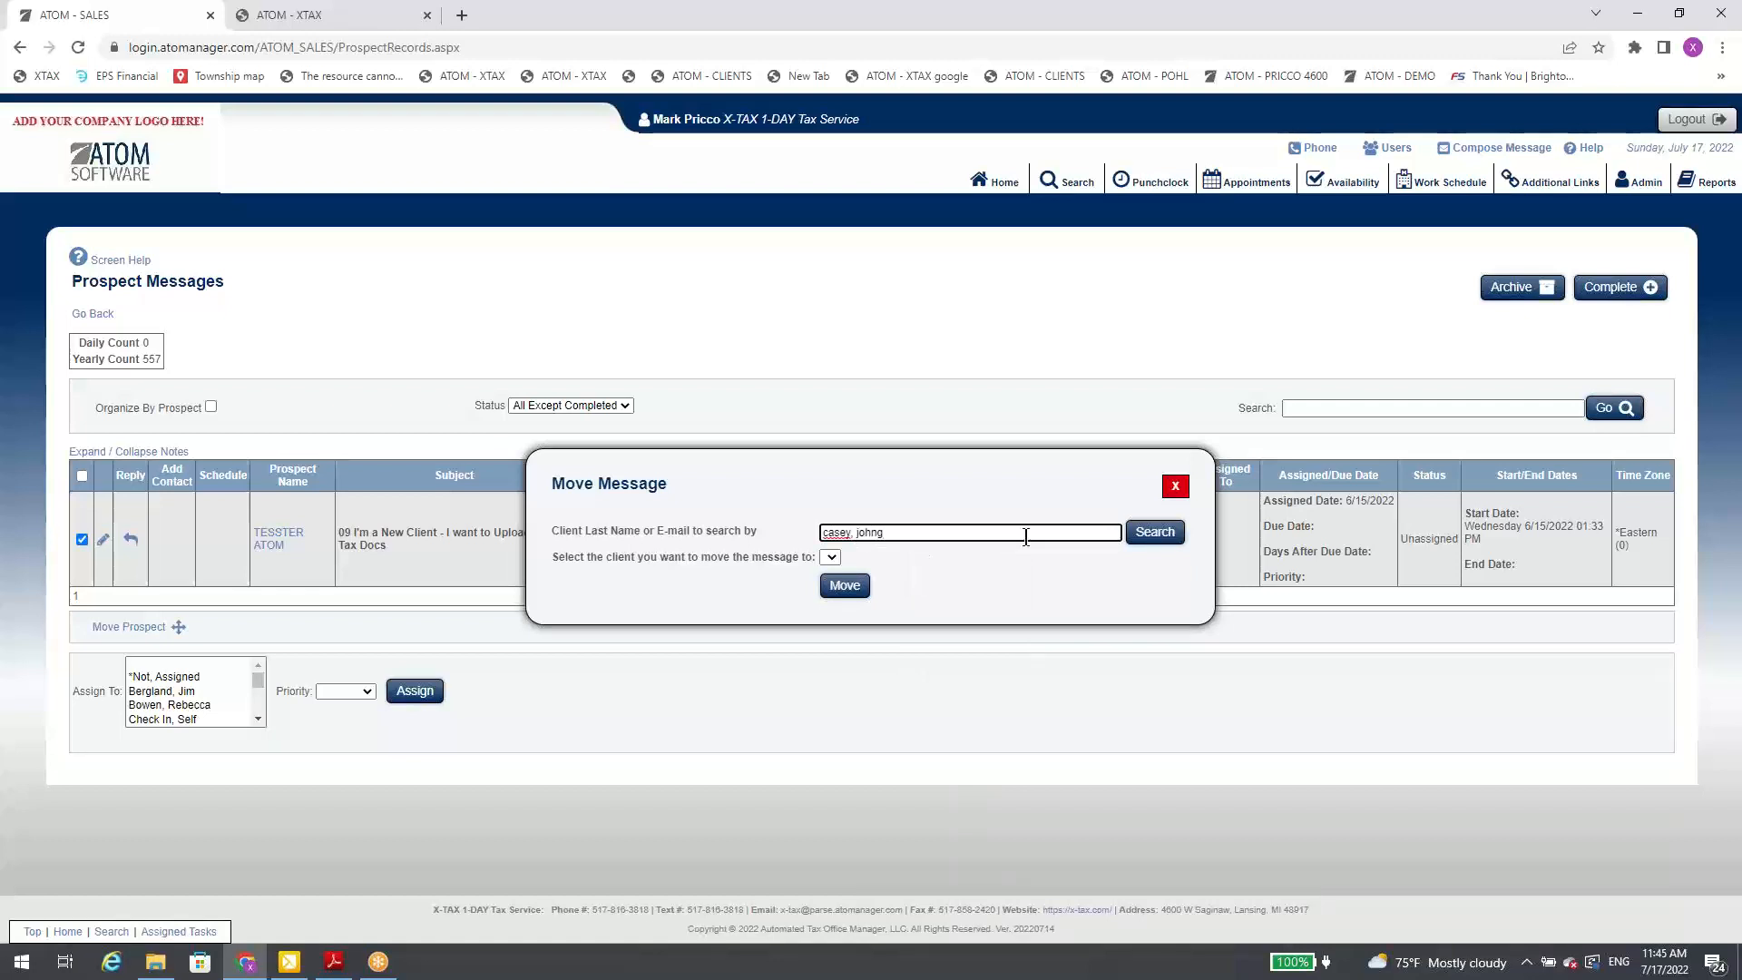
click(1155, 533)
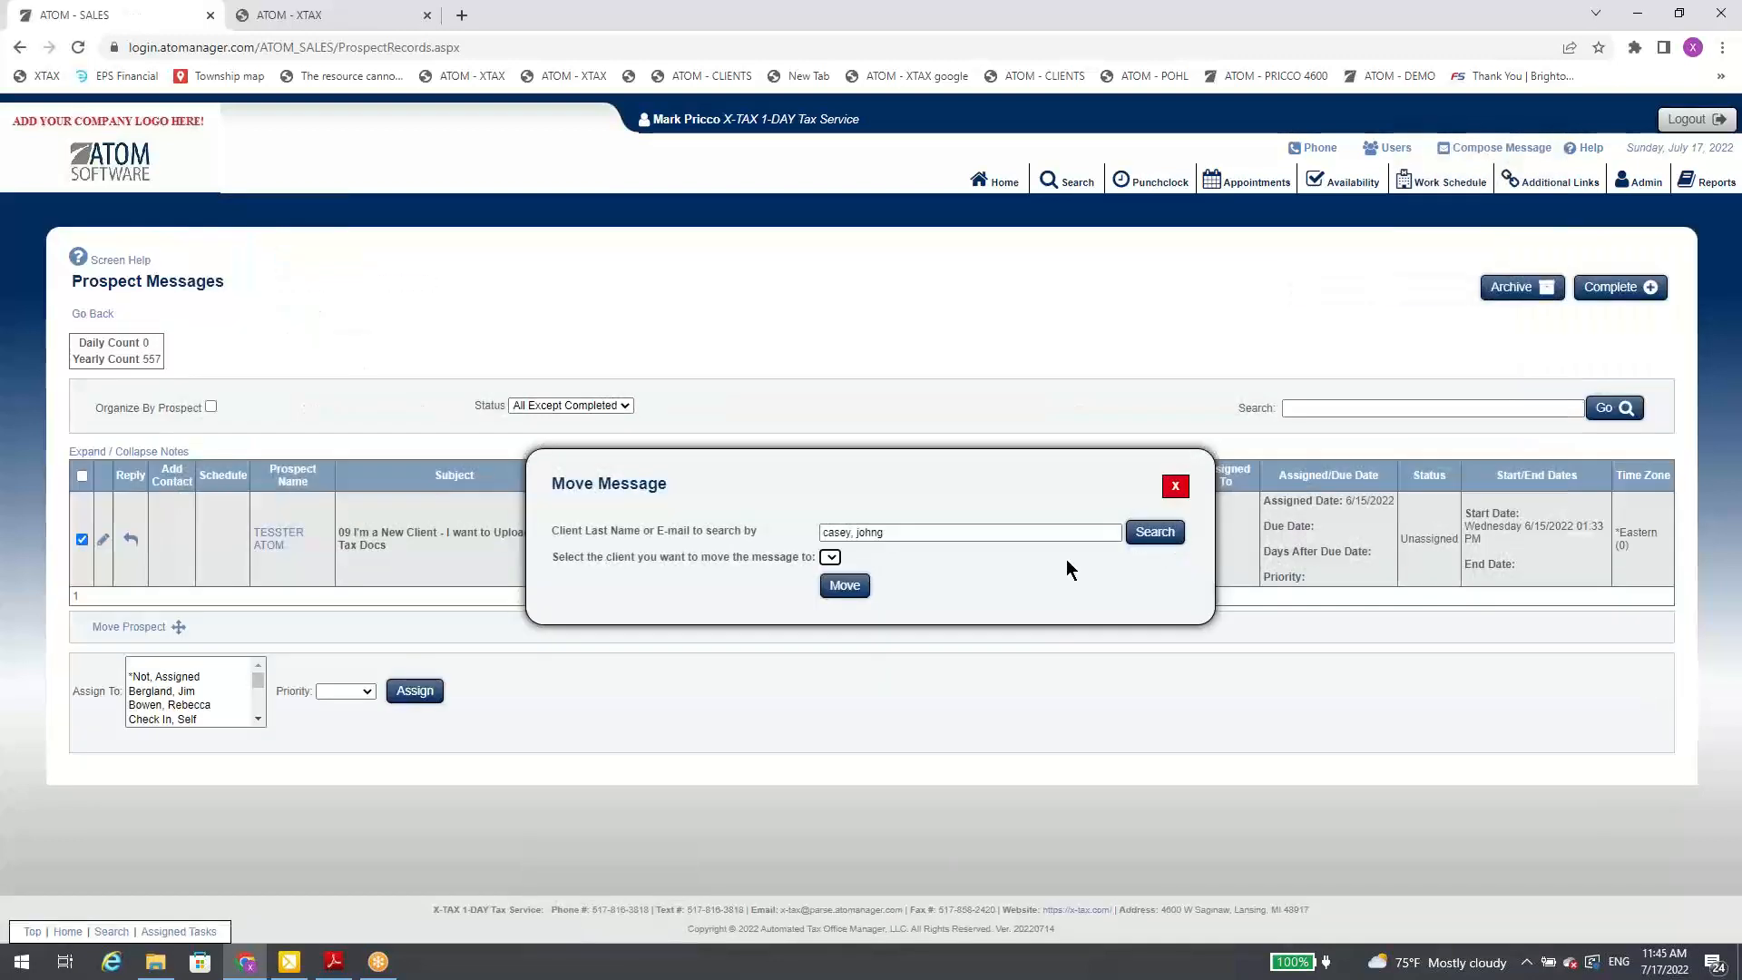
click(901, 533)
key(BackSpace)
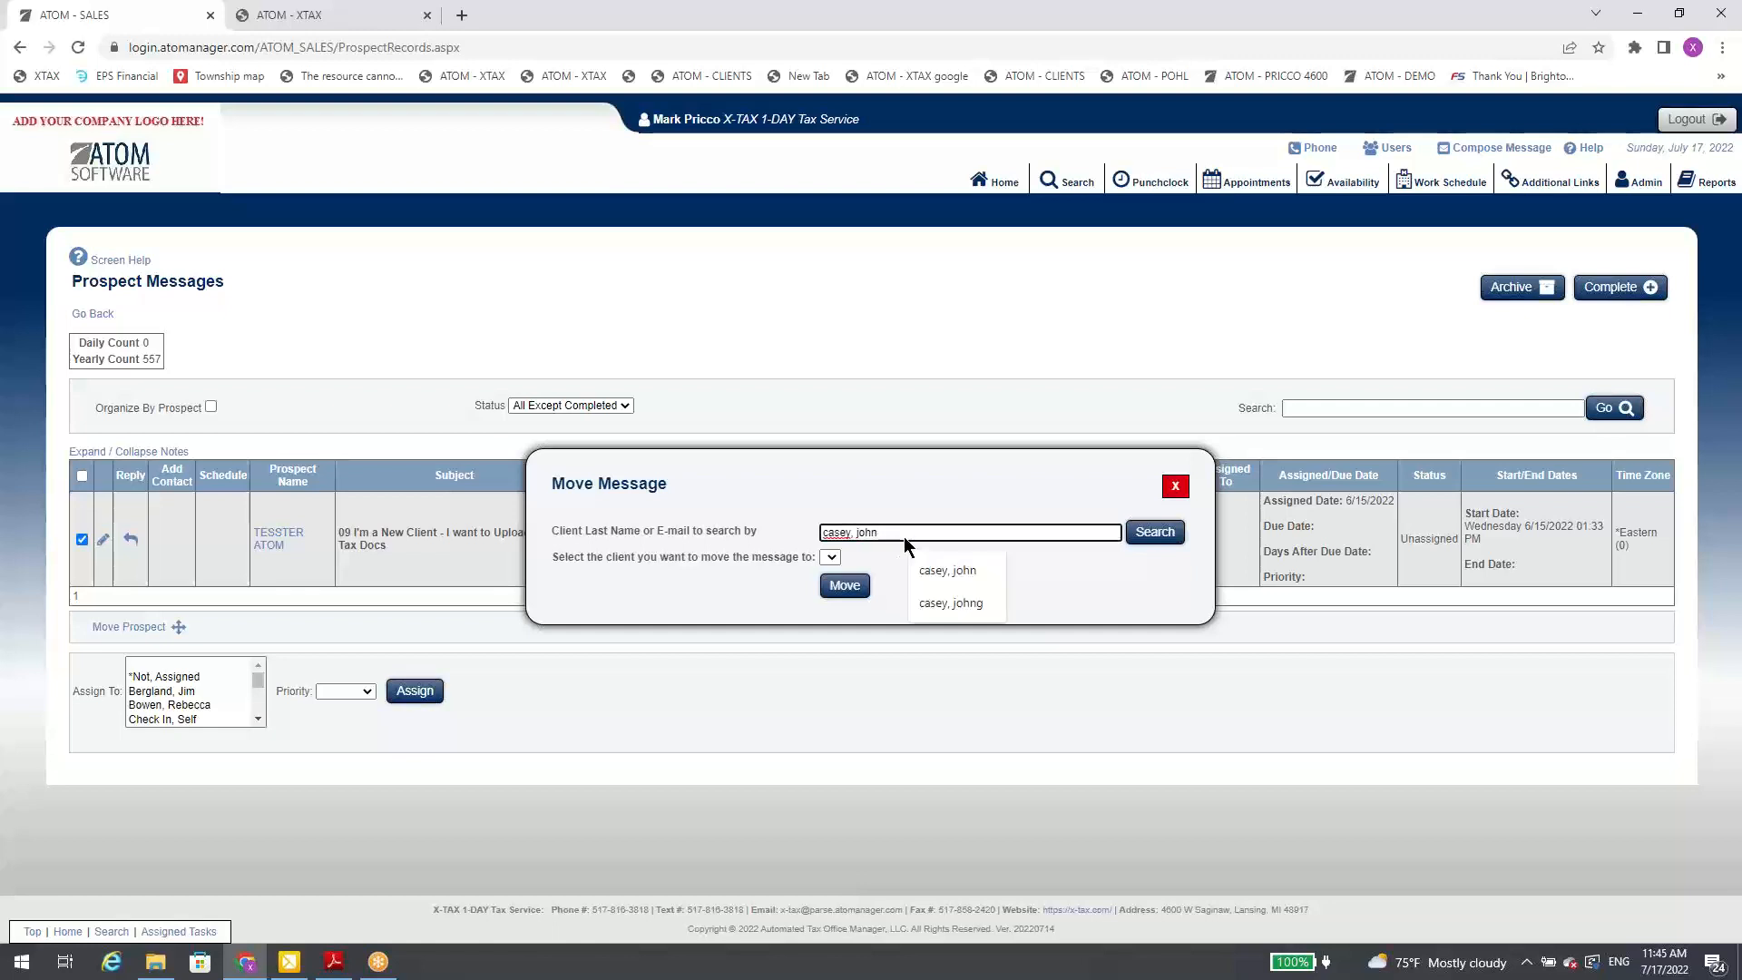
click(1148, 537)
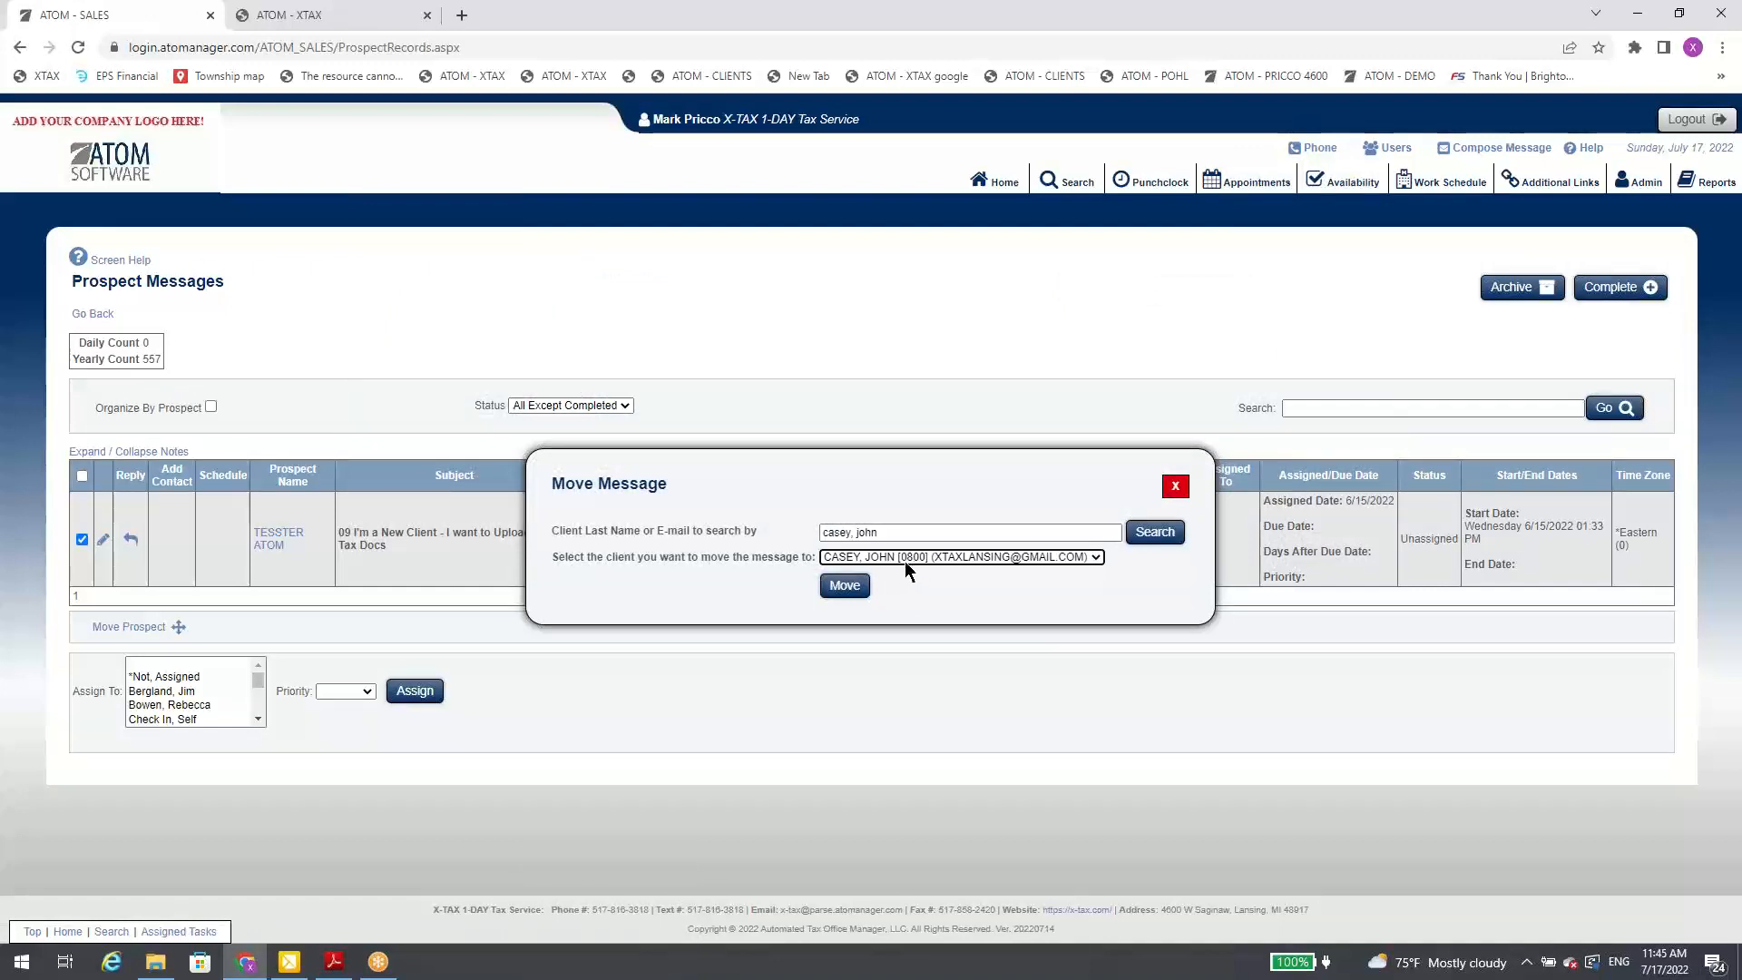
click(1174, 488)
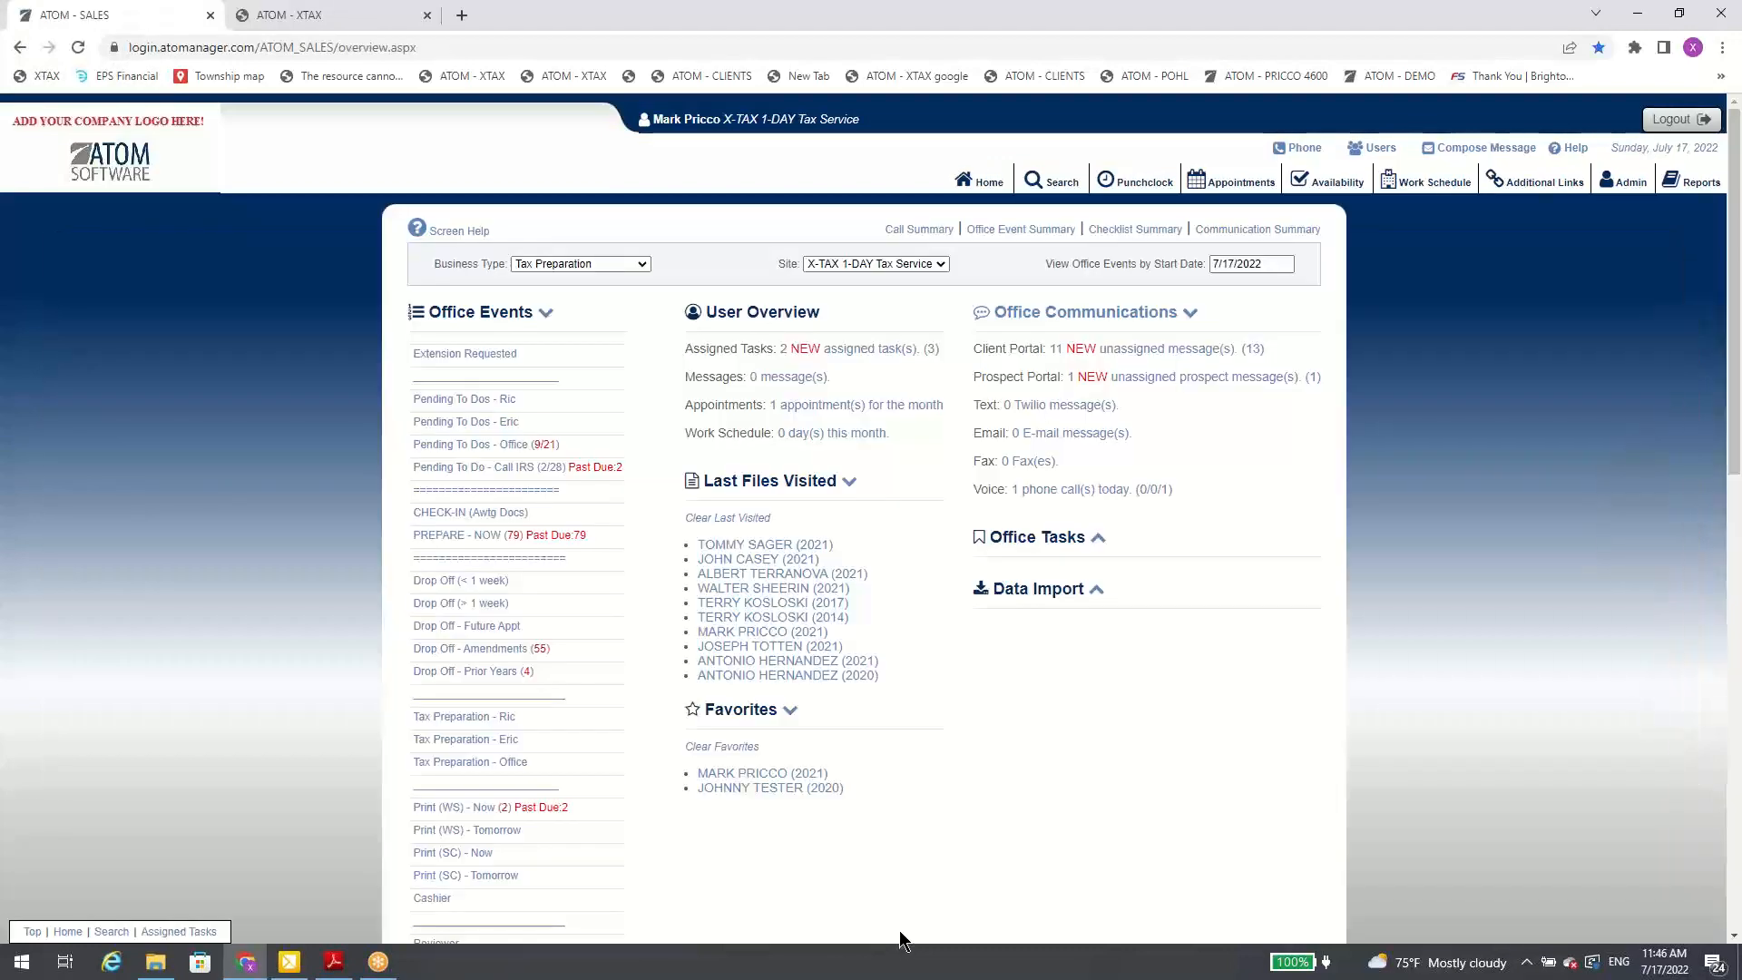
Step: View the Twilio text messages and the incoming e-mail messages linked under Office Communications
click(1067, 411)
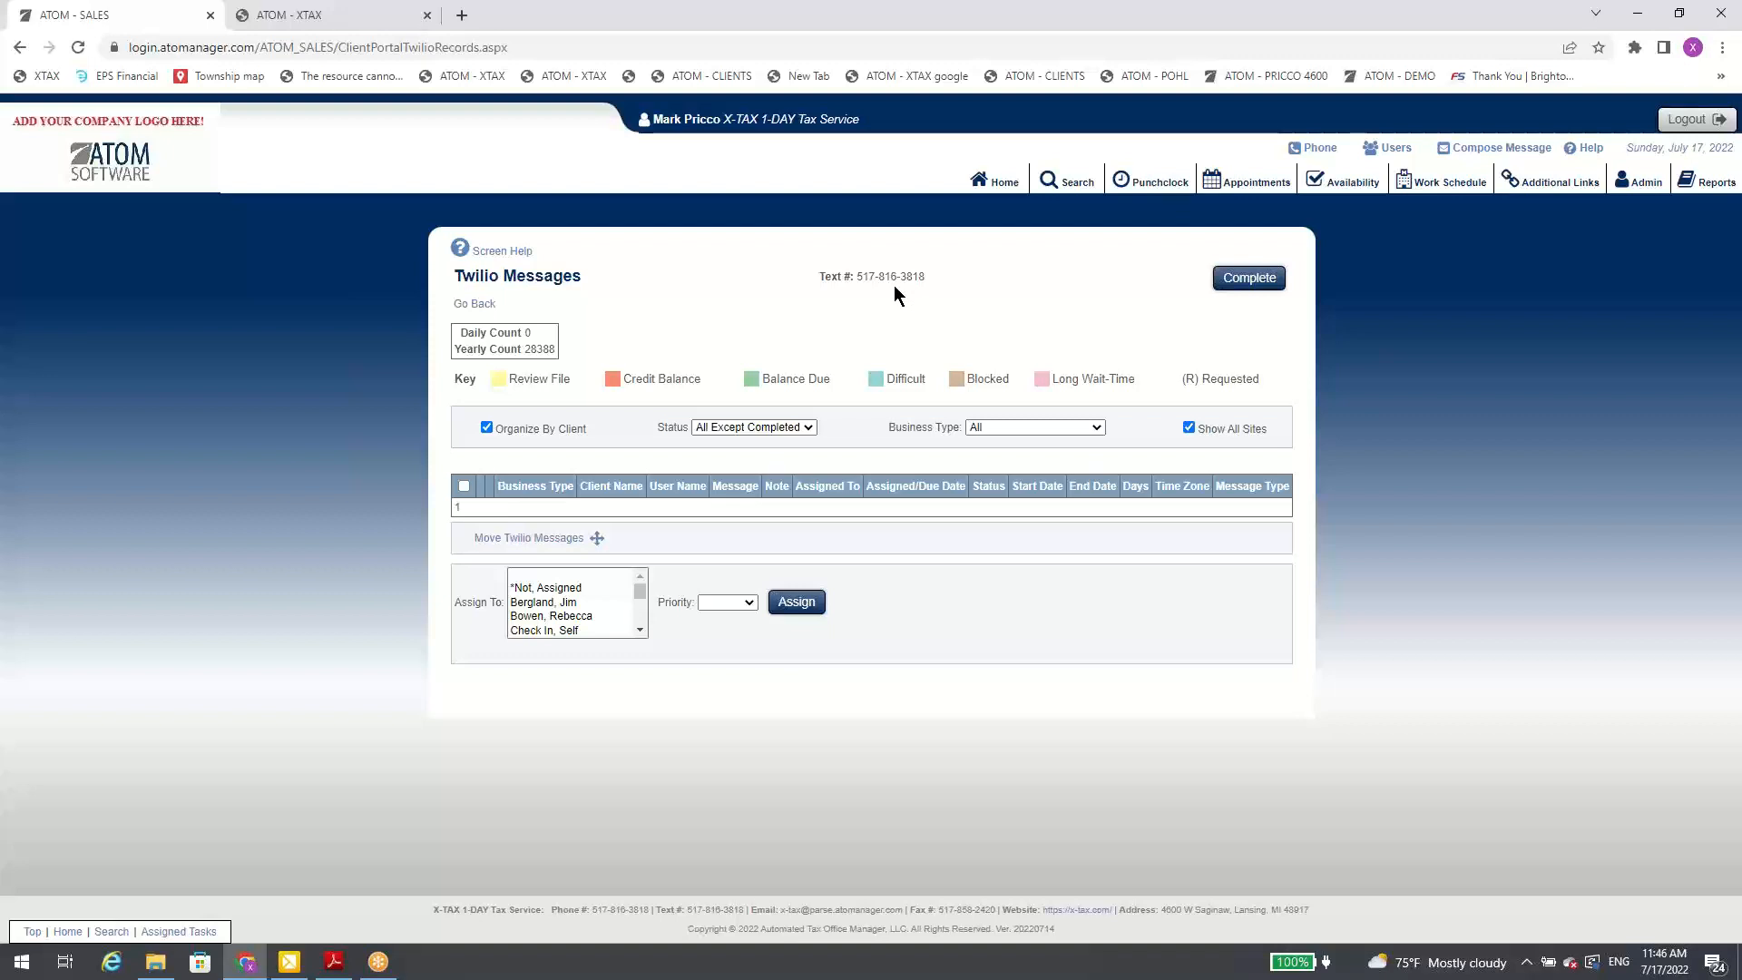
click(998, 180)
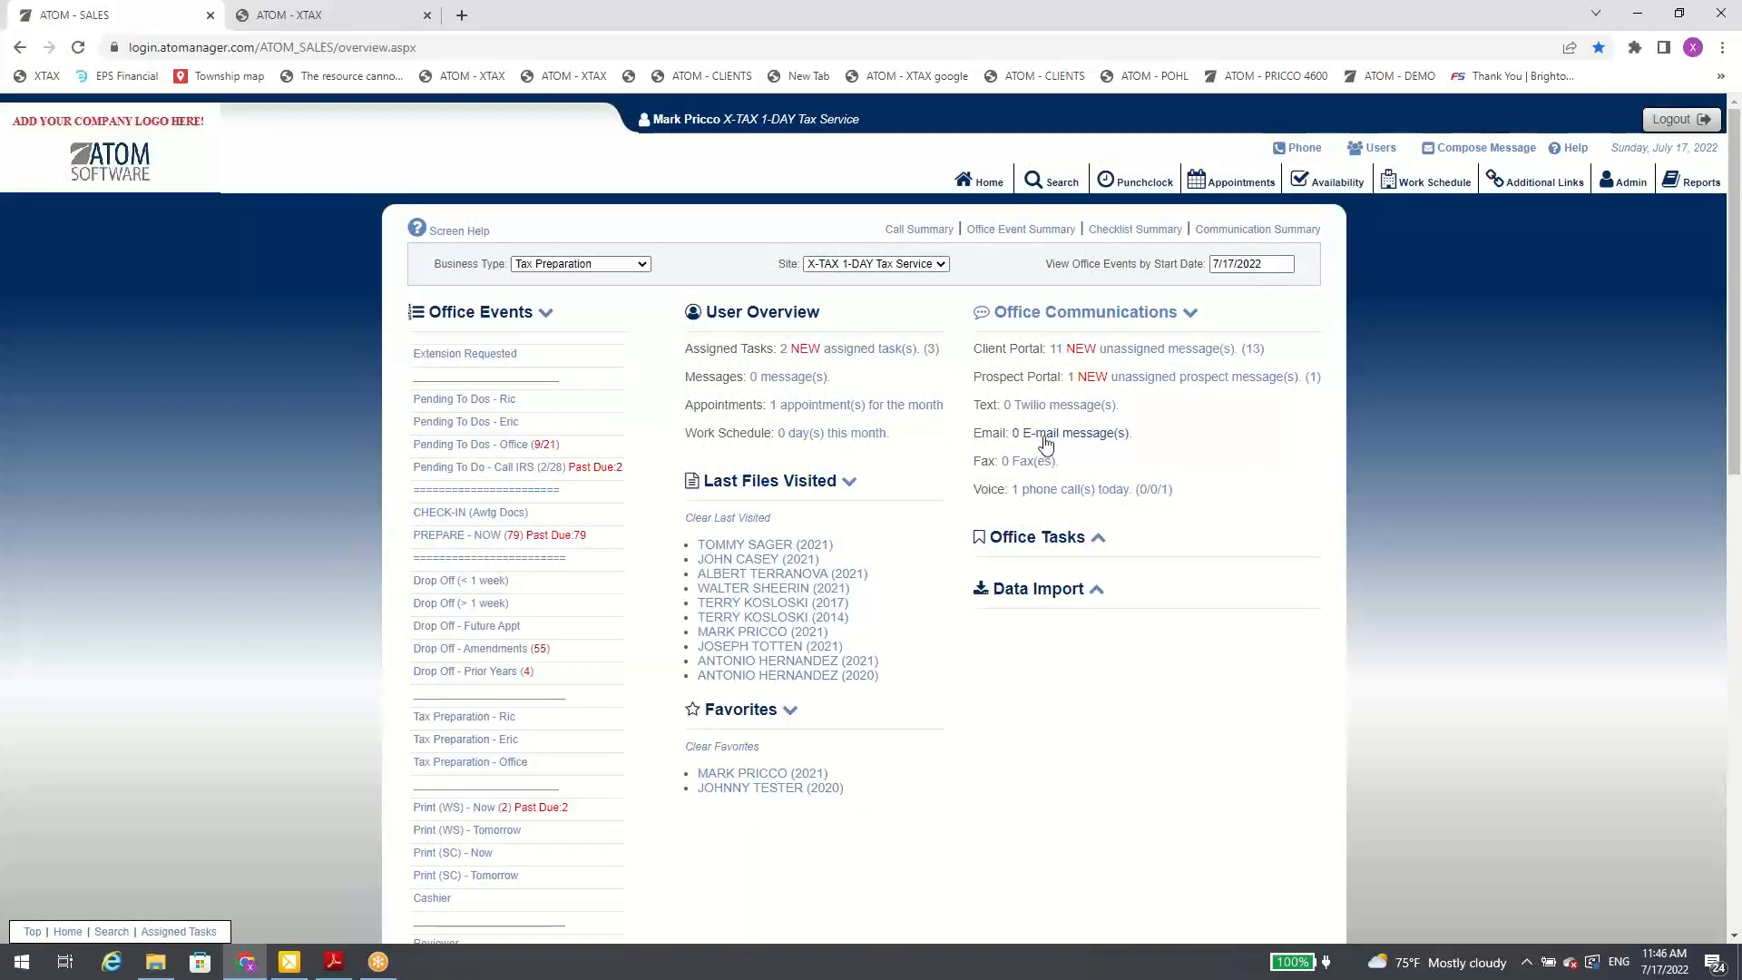
click(1044, 436)
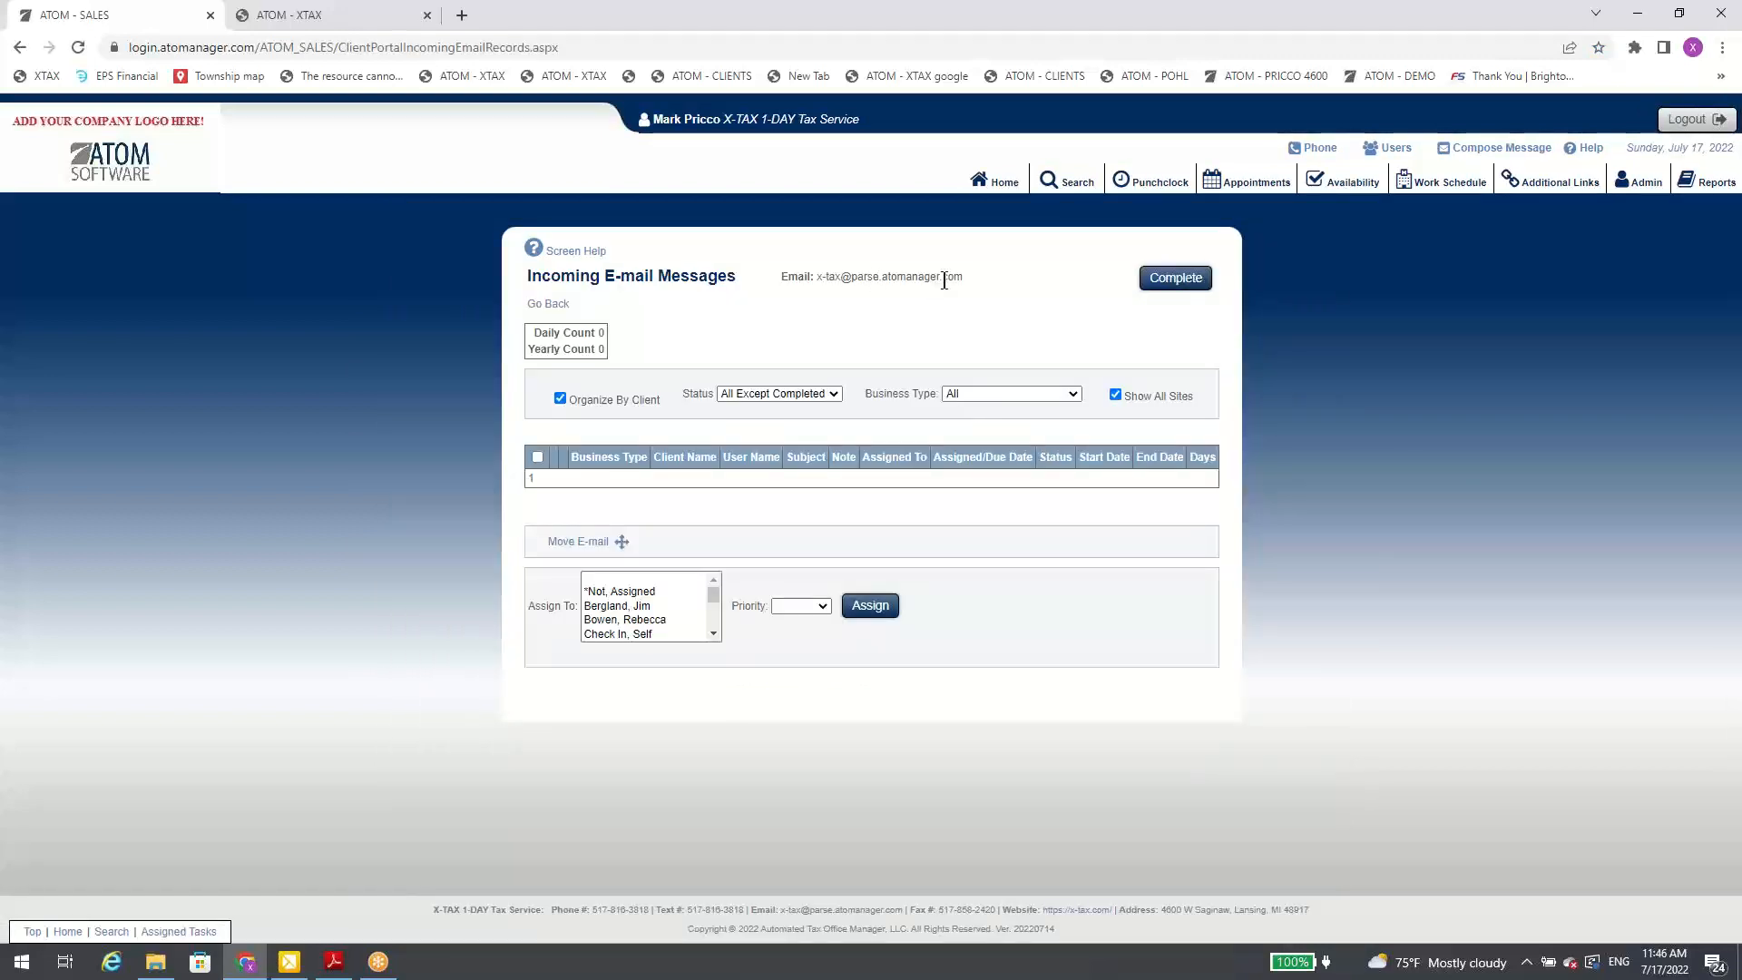
click(1001, 184)
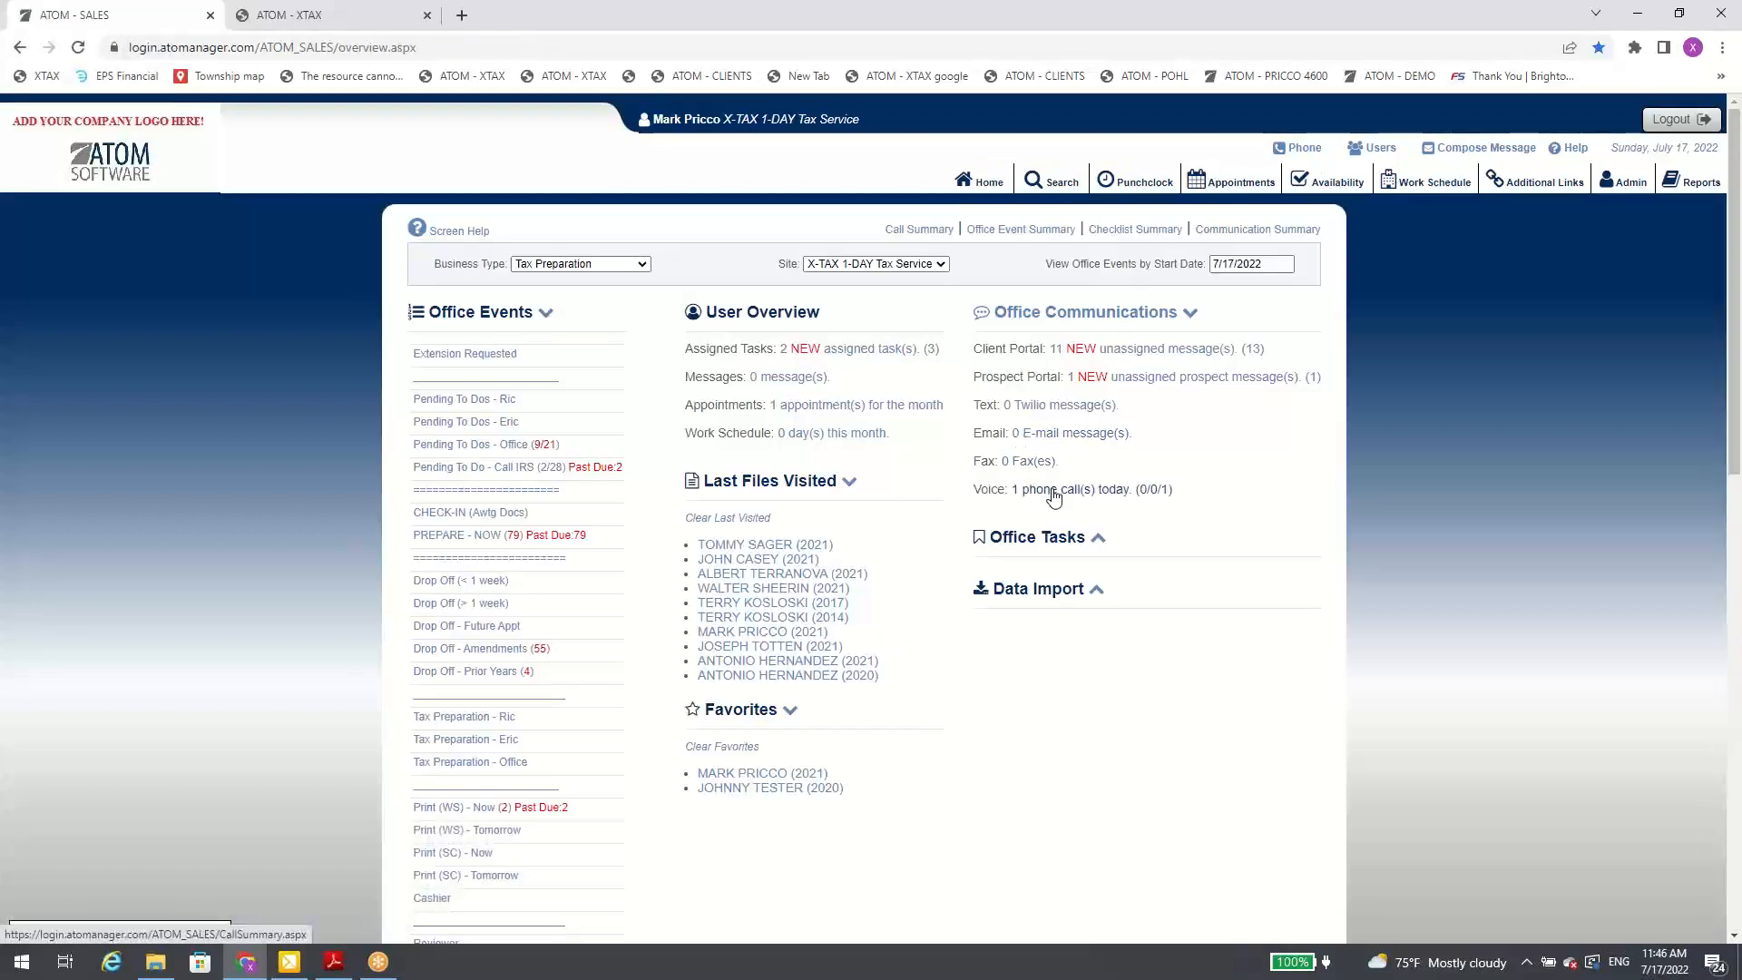
Step: View the voice call summary and the fax records linked under Office Communications, and return to the home overview
click(1050, 491)
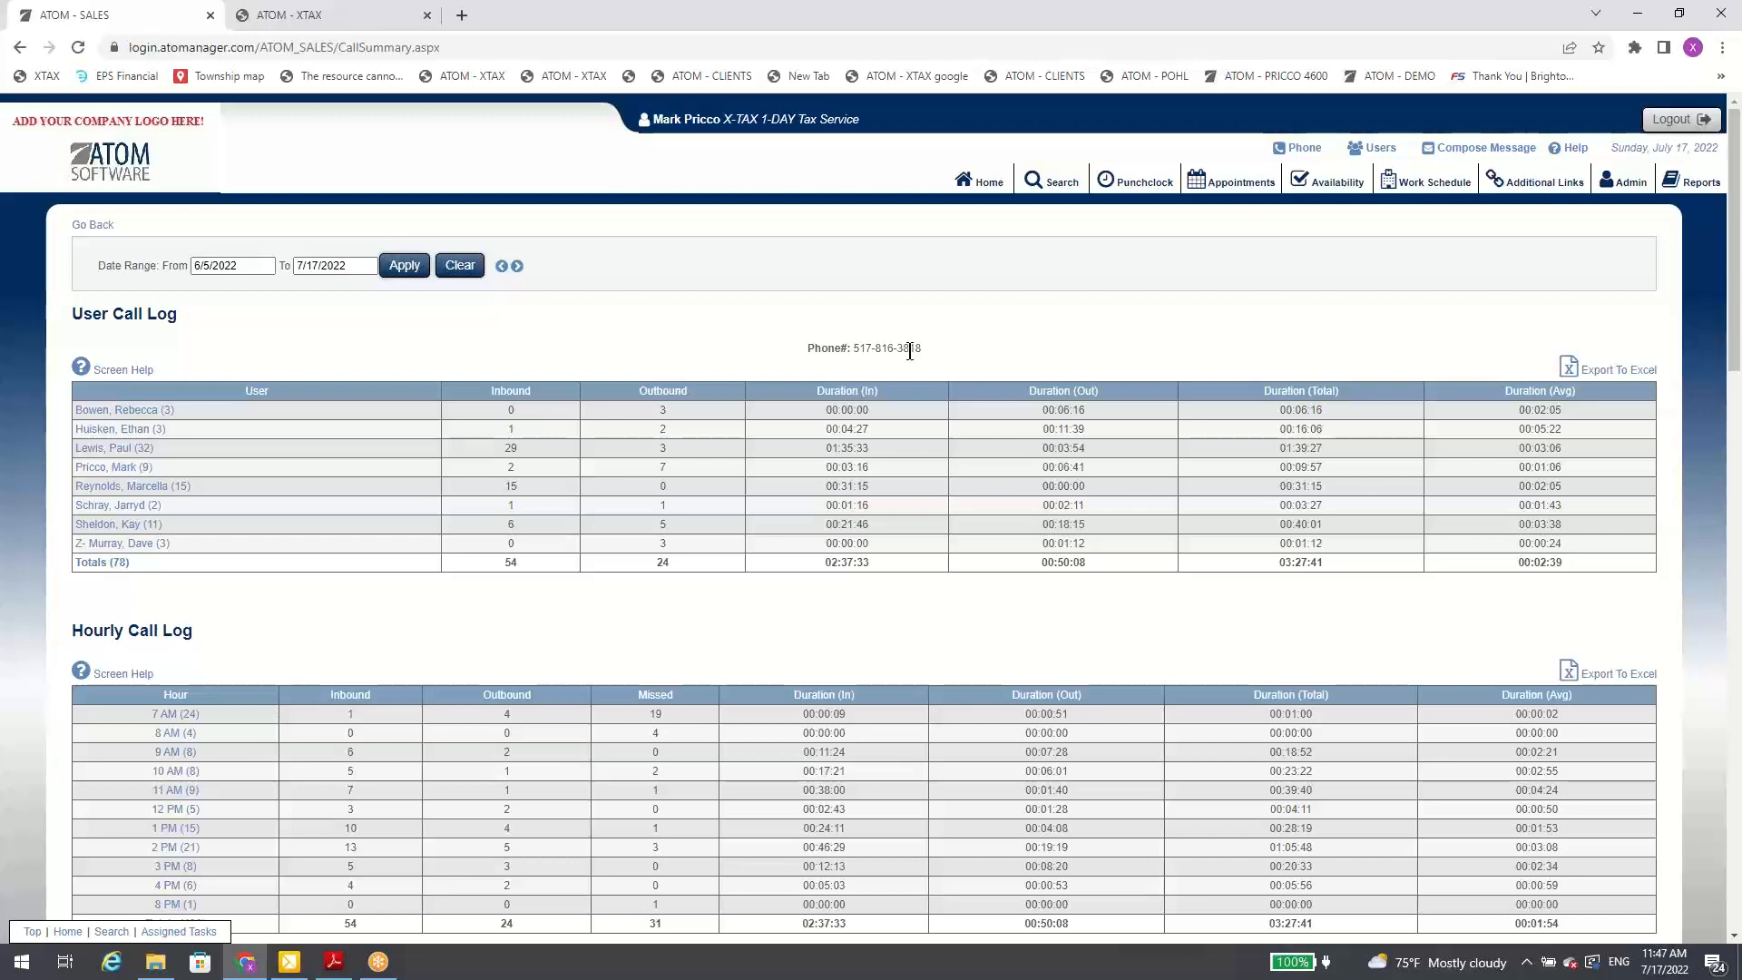
click(987, 182)
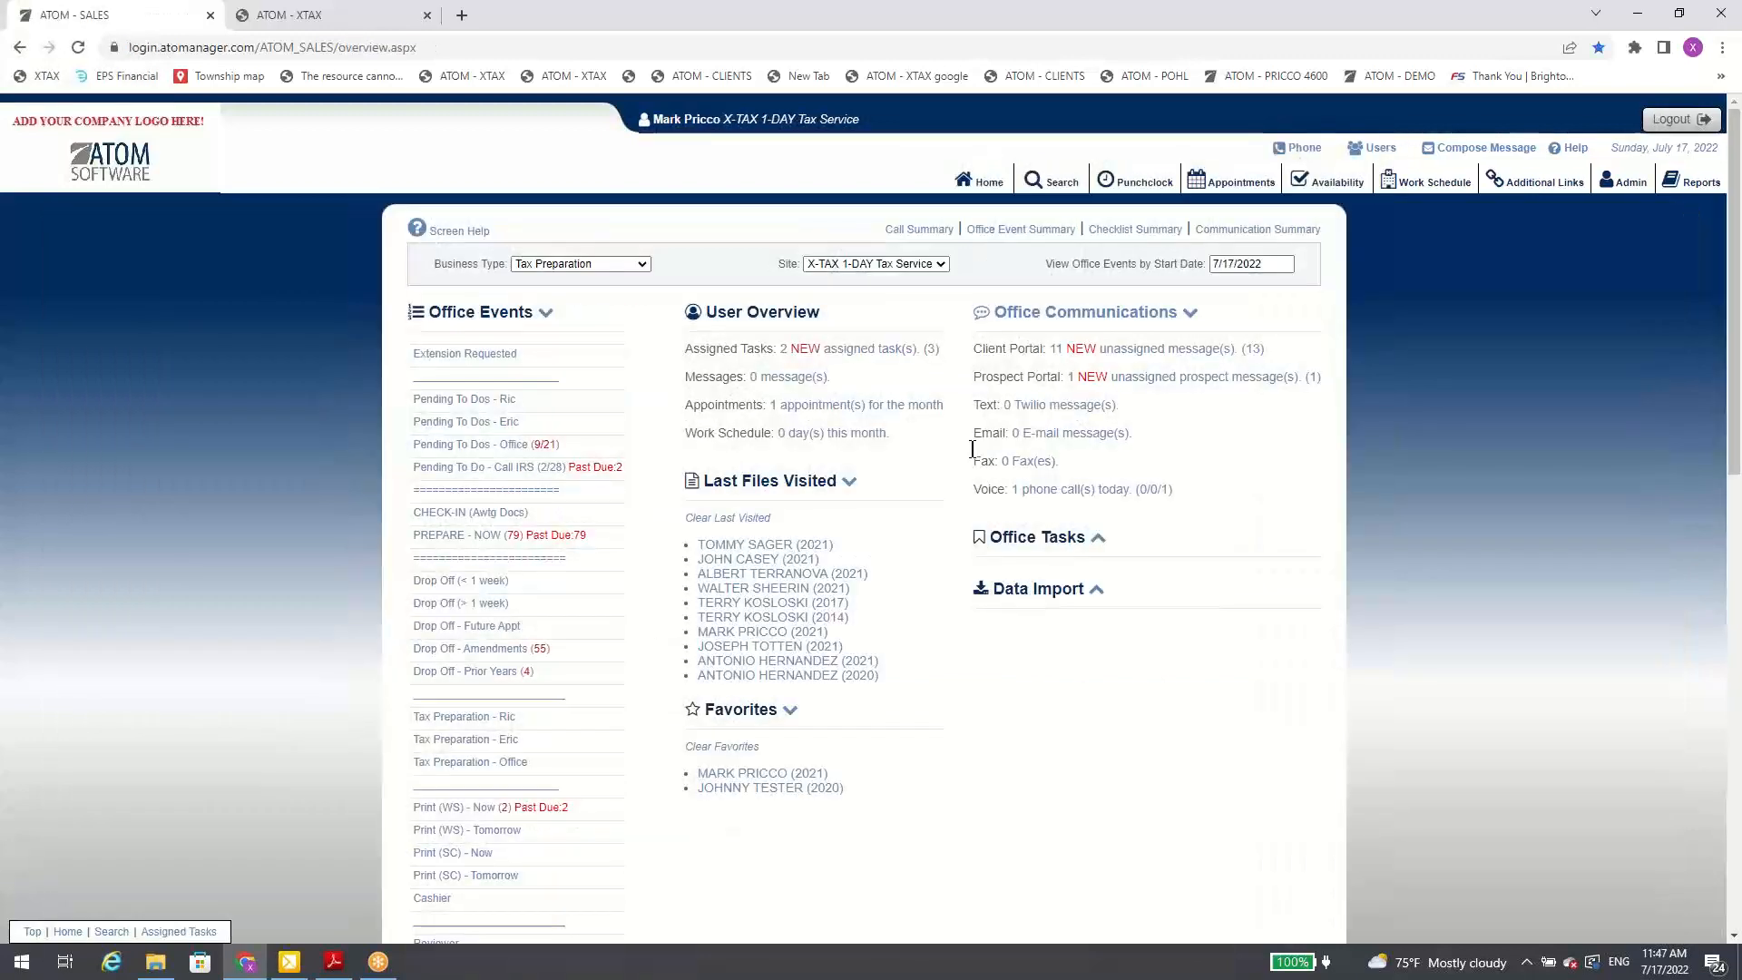
click(1026, 462)
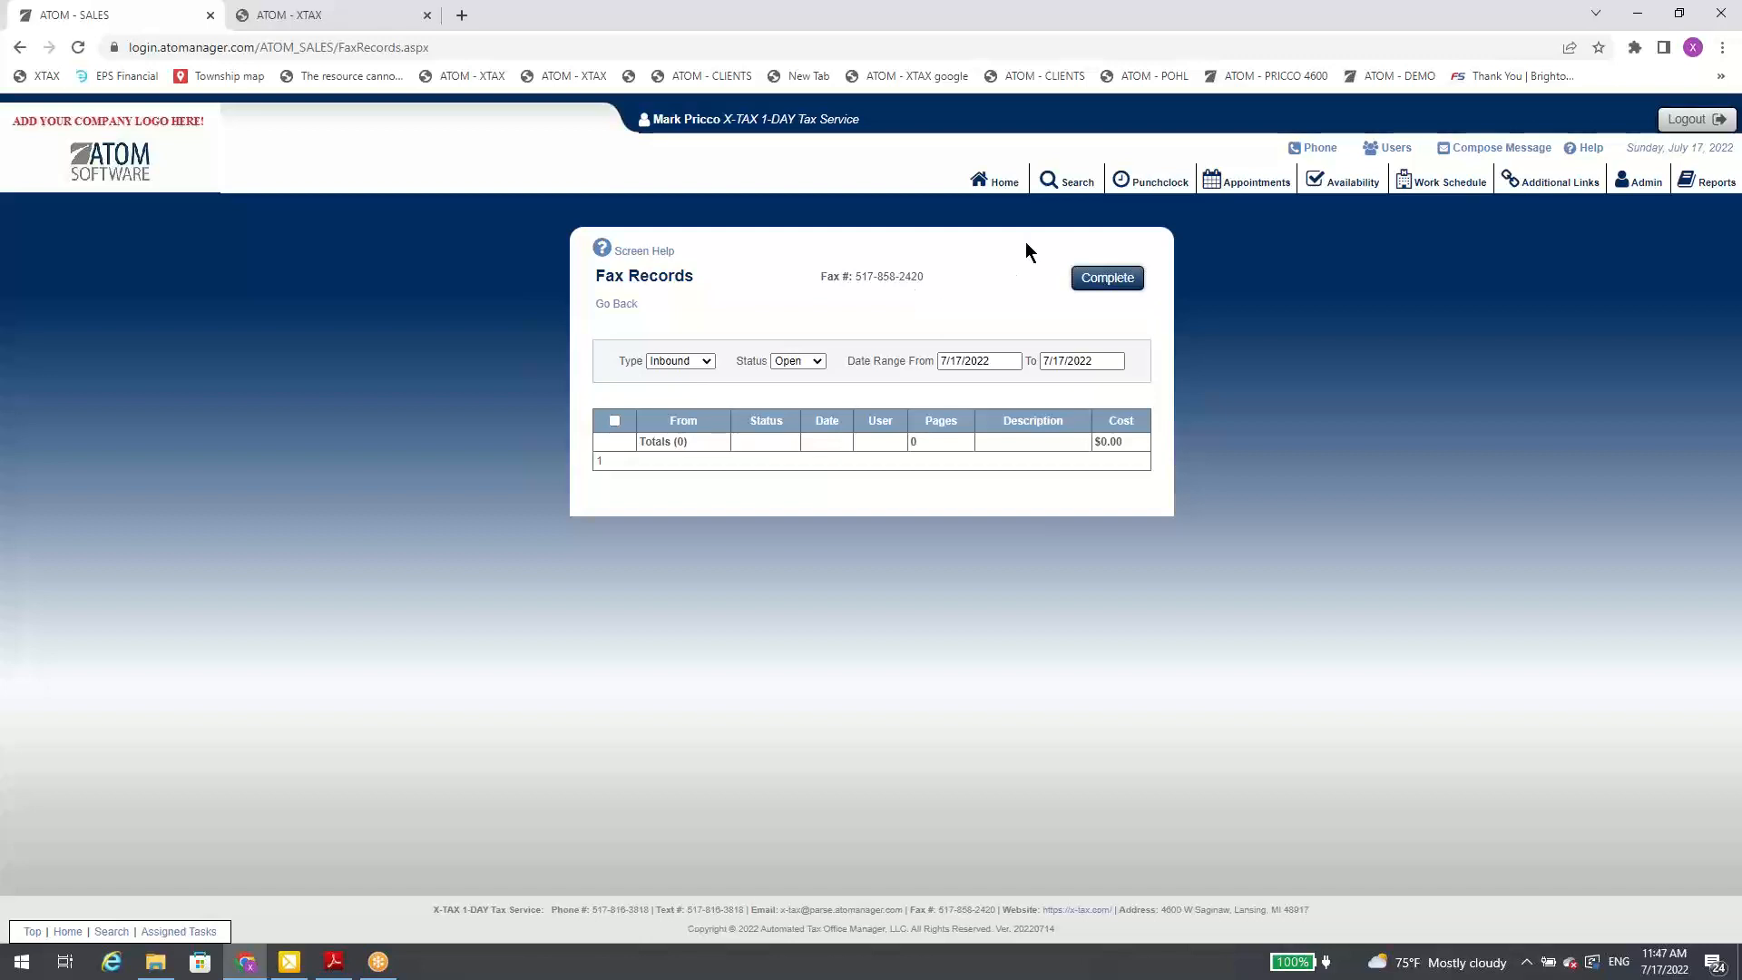
click(1000, 187)
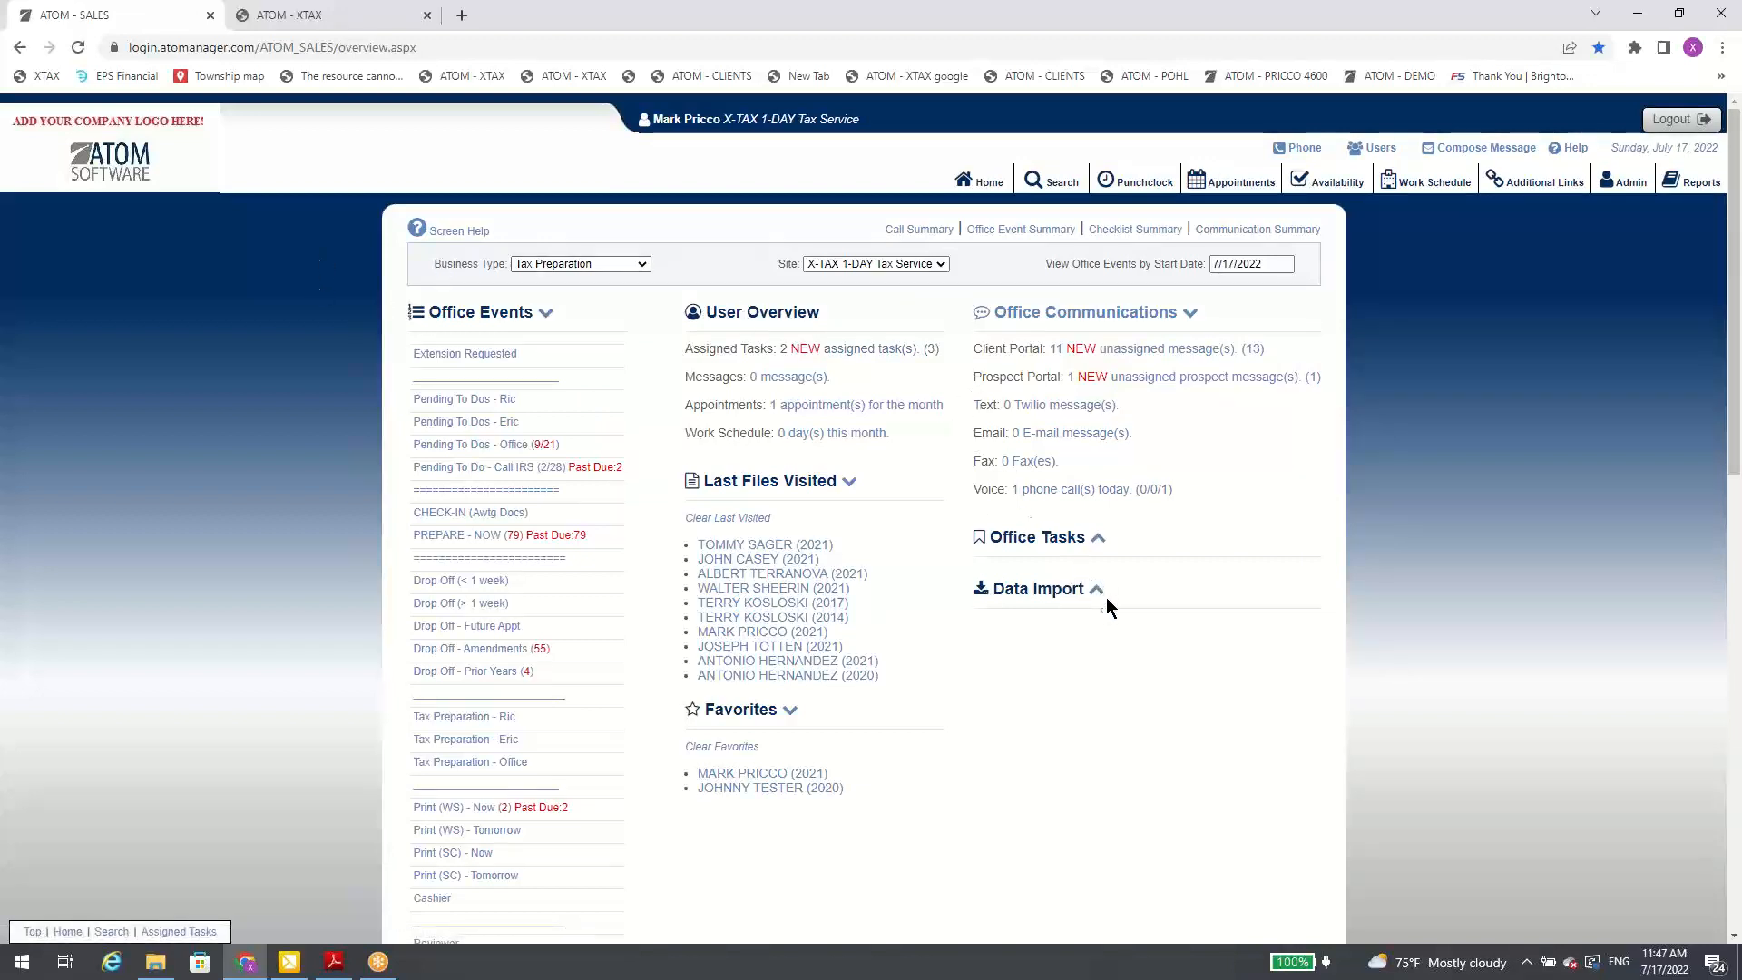
Step: Expand the Data Import section on the home overview and open the client search page
click(1069, 596)
click(1051, 186)
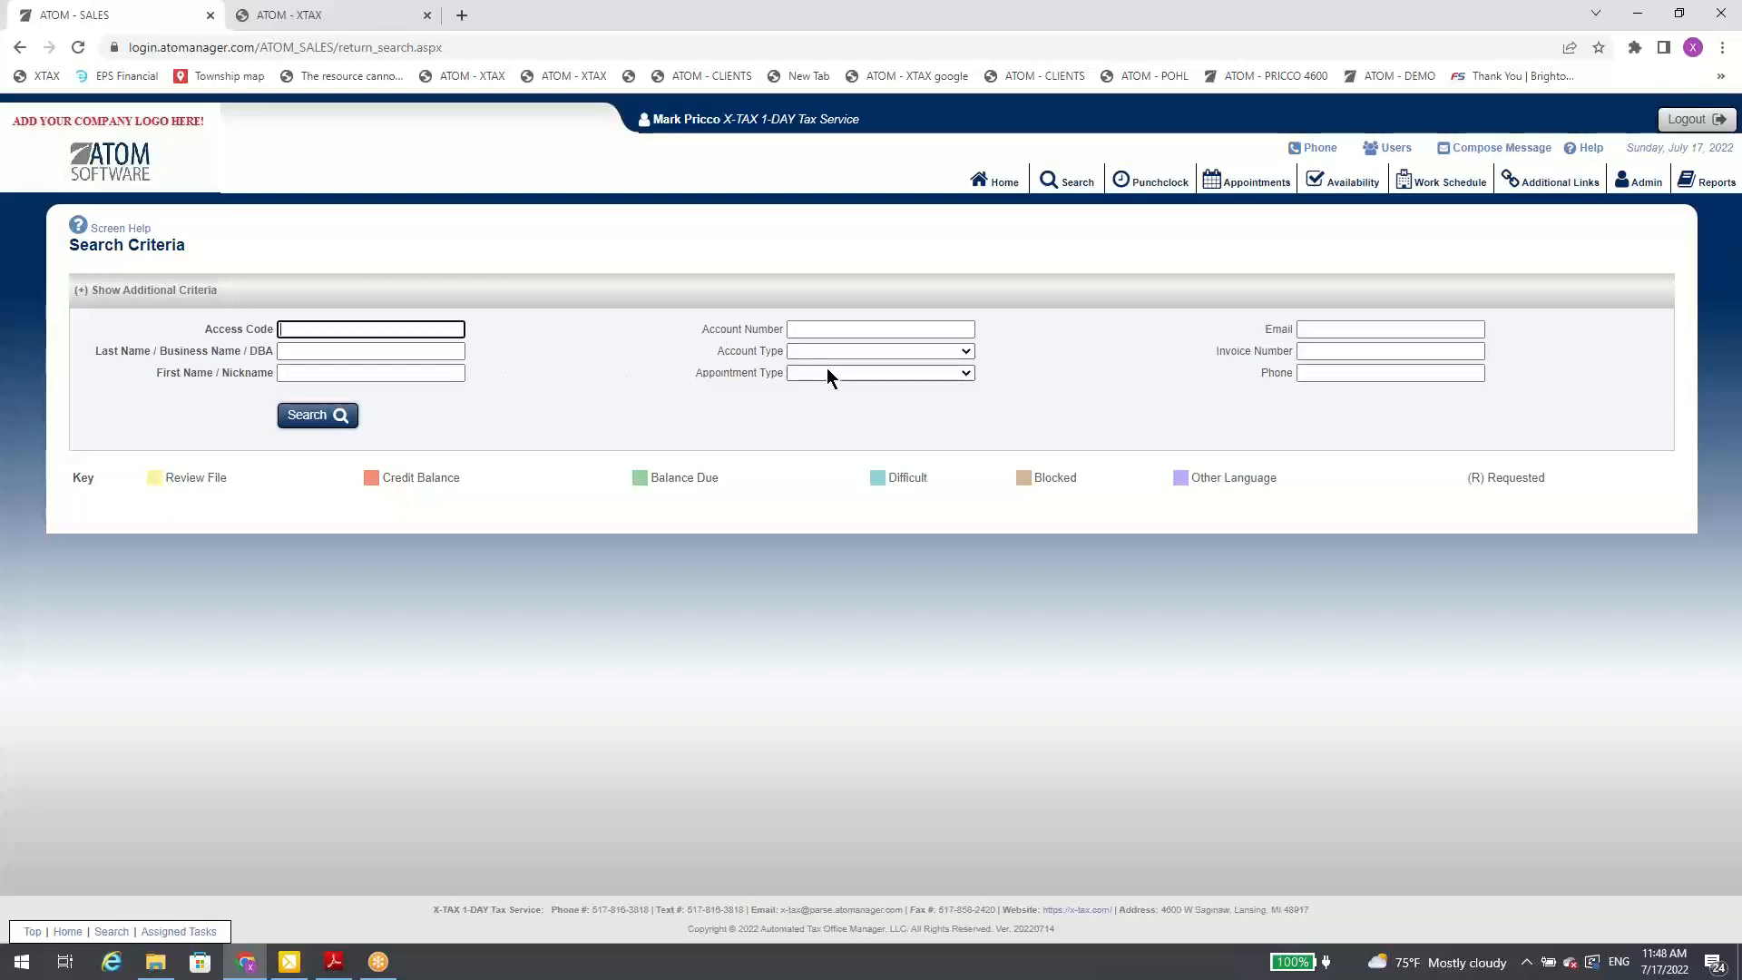
Step: Show and hide the additional search criteria to compare the short and full sets of search fields
click(812, 293)
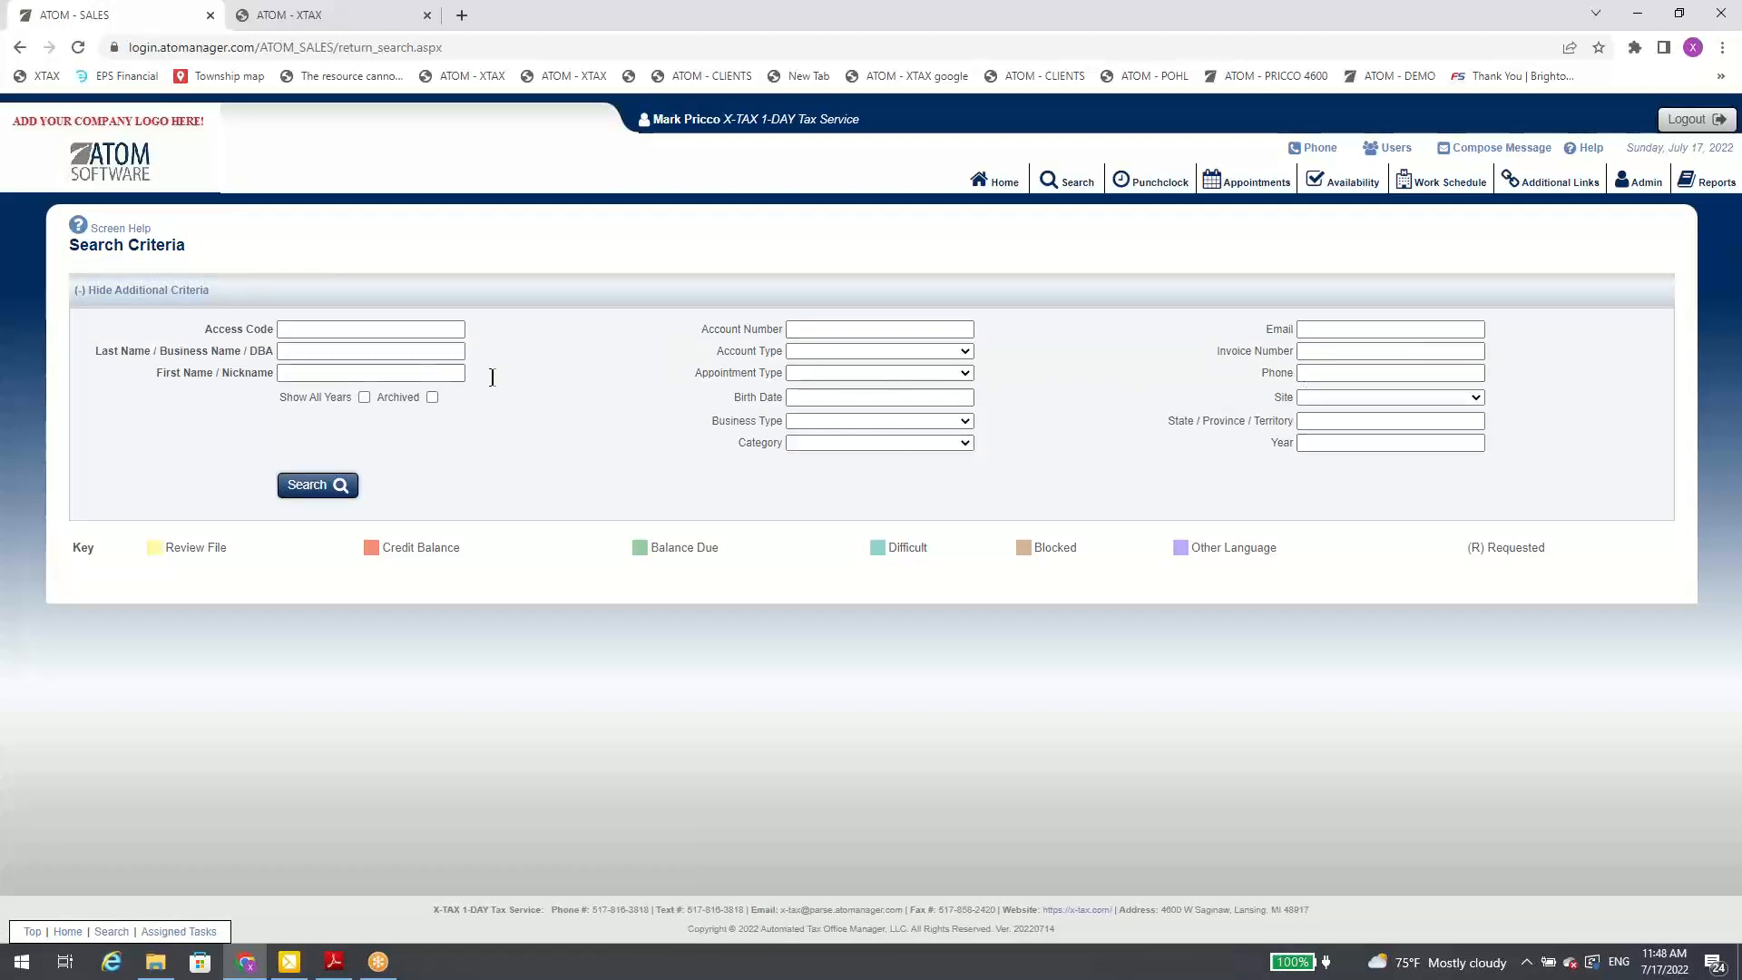
click(536, 295)
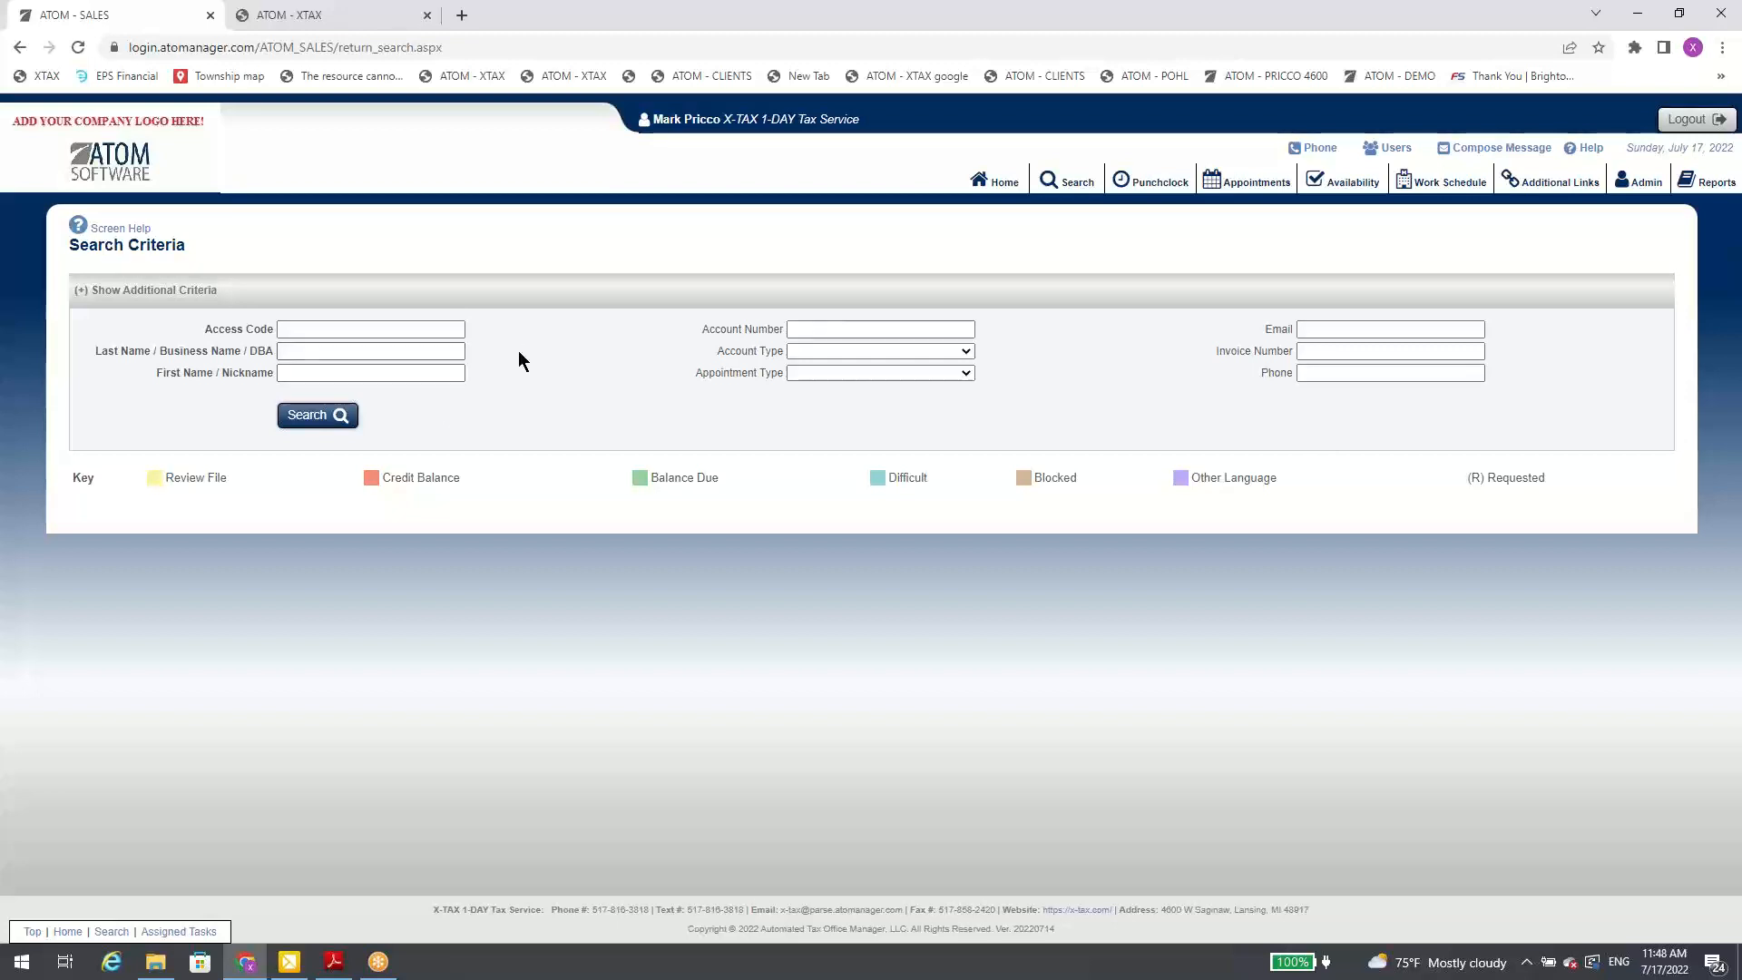
click(847, 291)
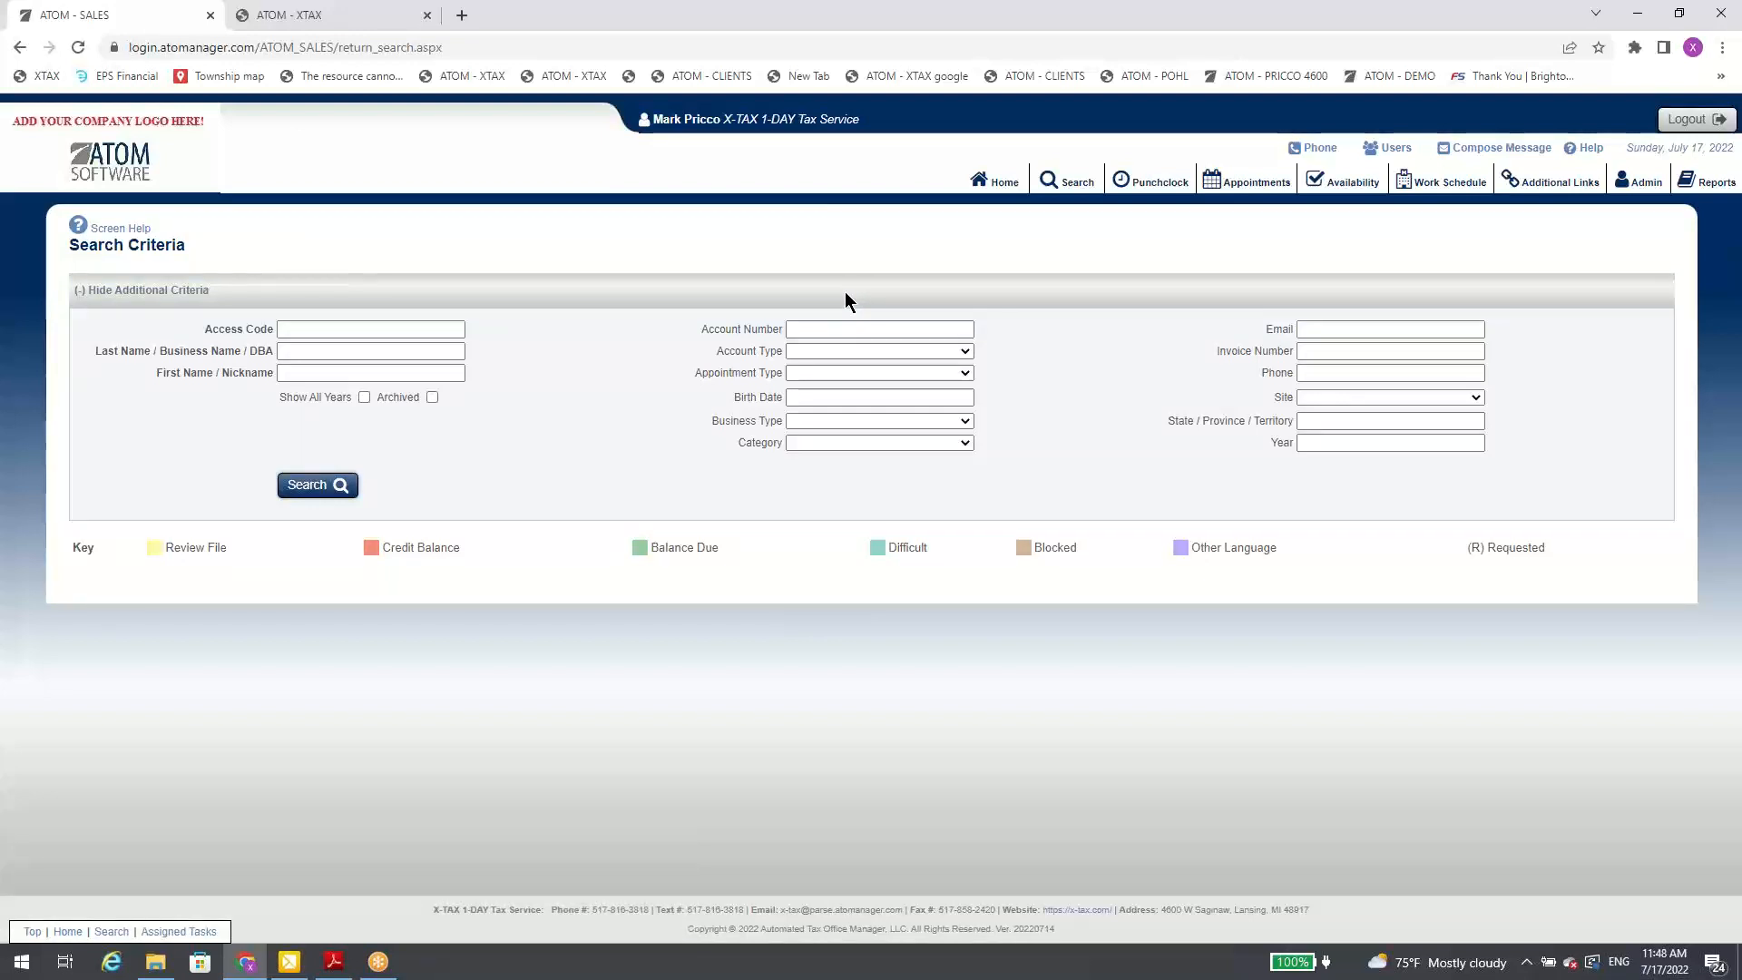
click(844, 291)
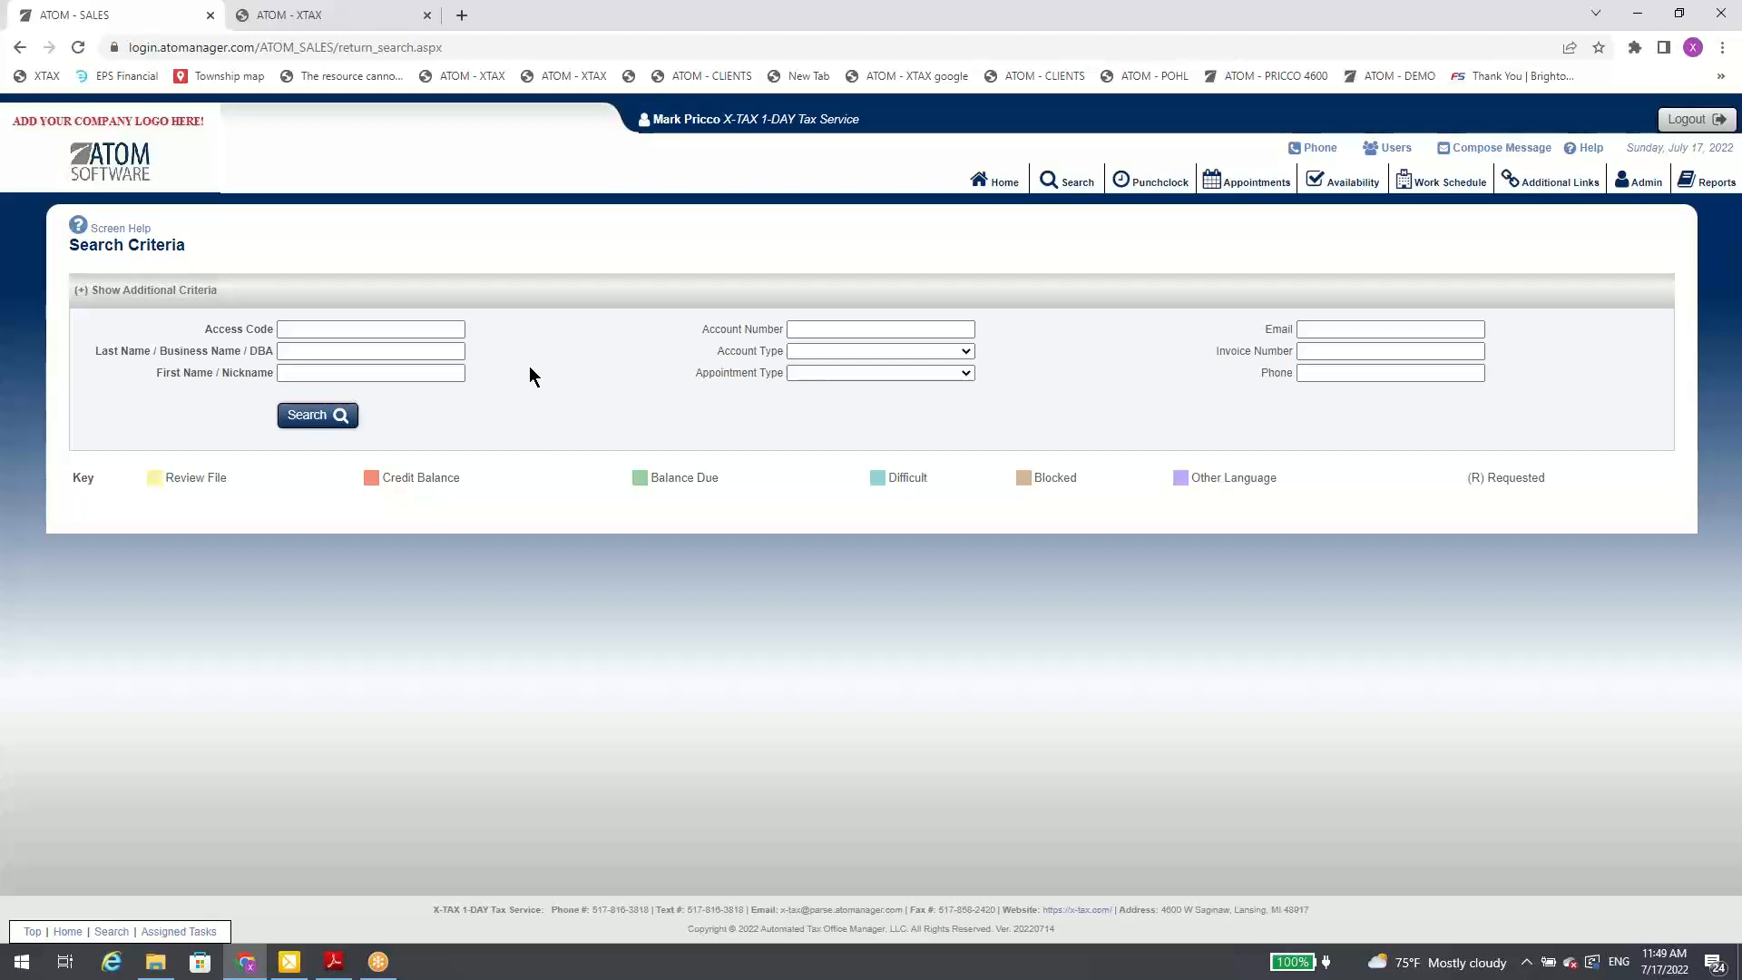
Step: Show the additional search criteria, enable Archived, and search all archived accounts
click(542, 299)
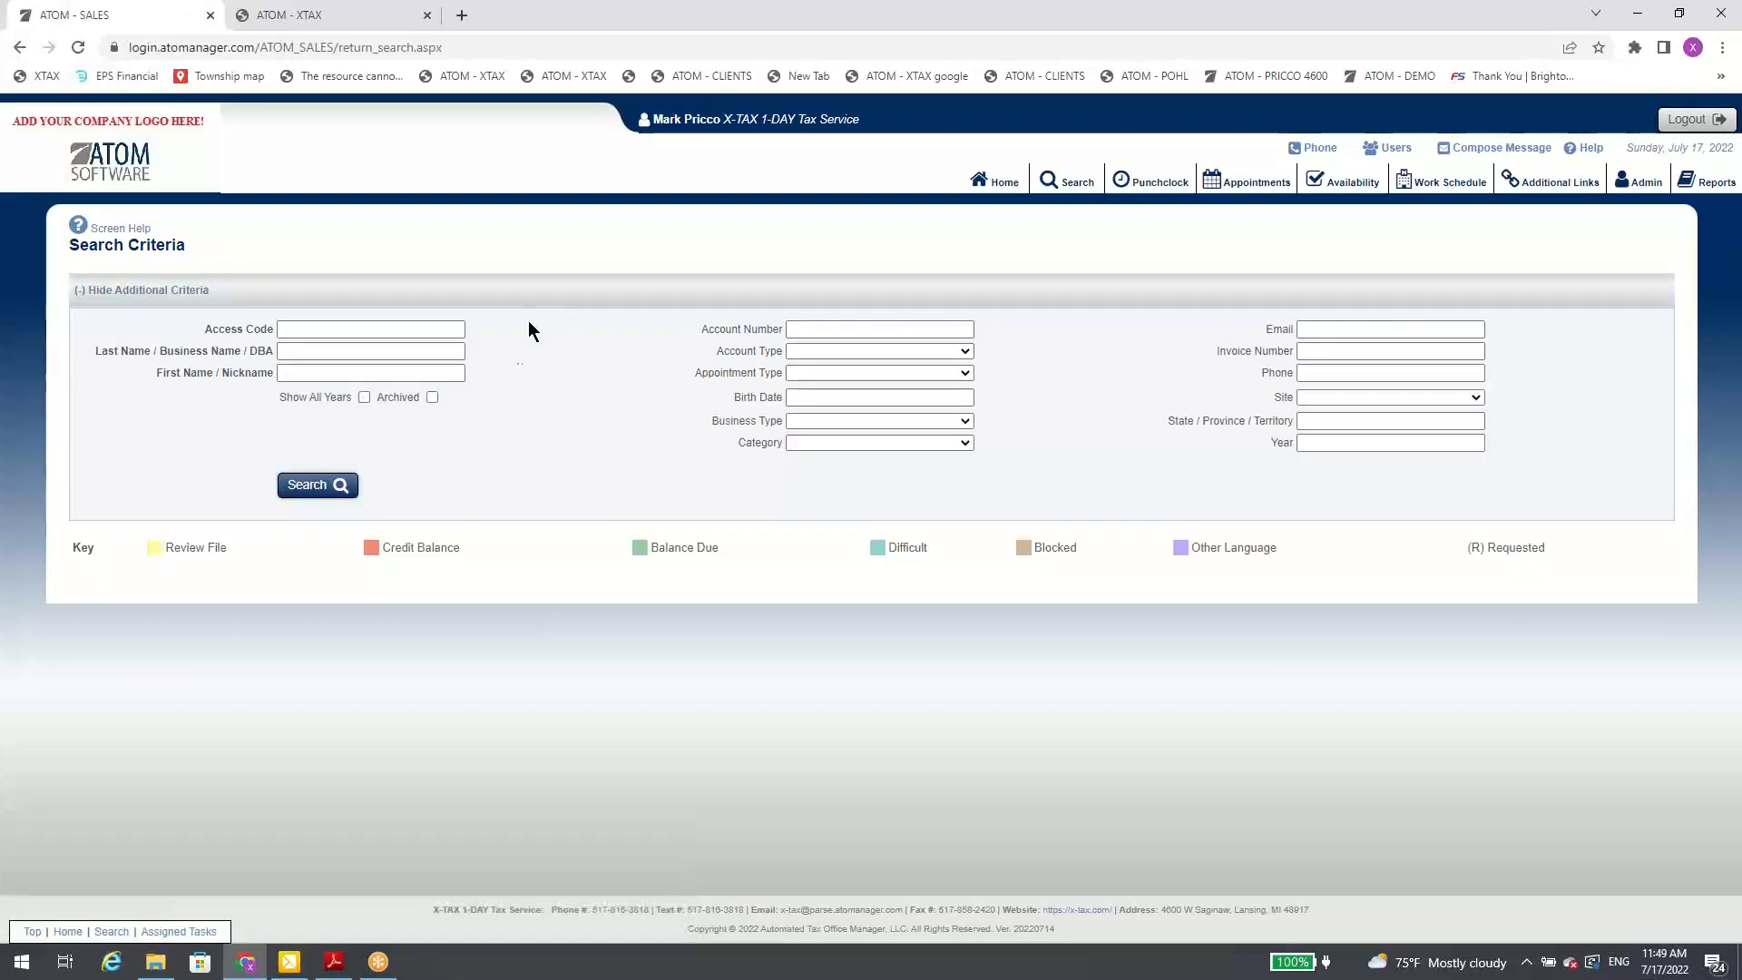
click(432, 398)
click(332, 484)
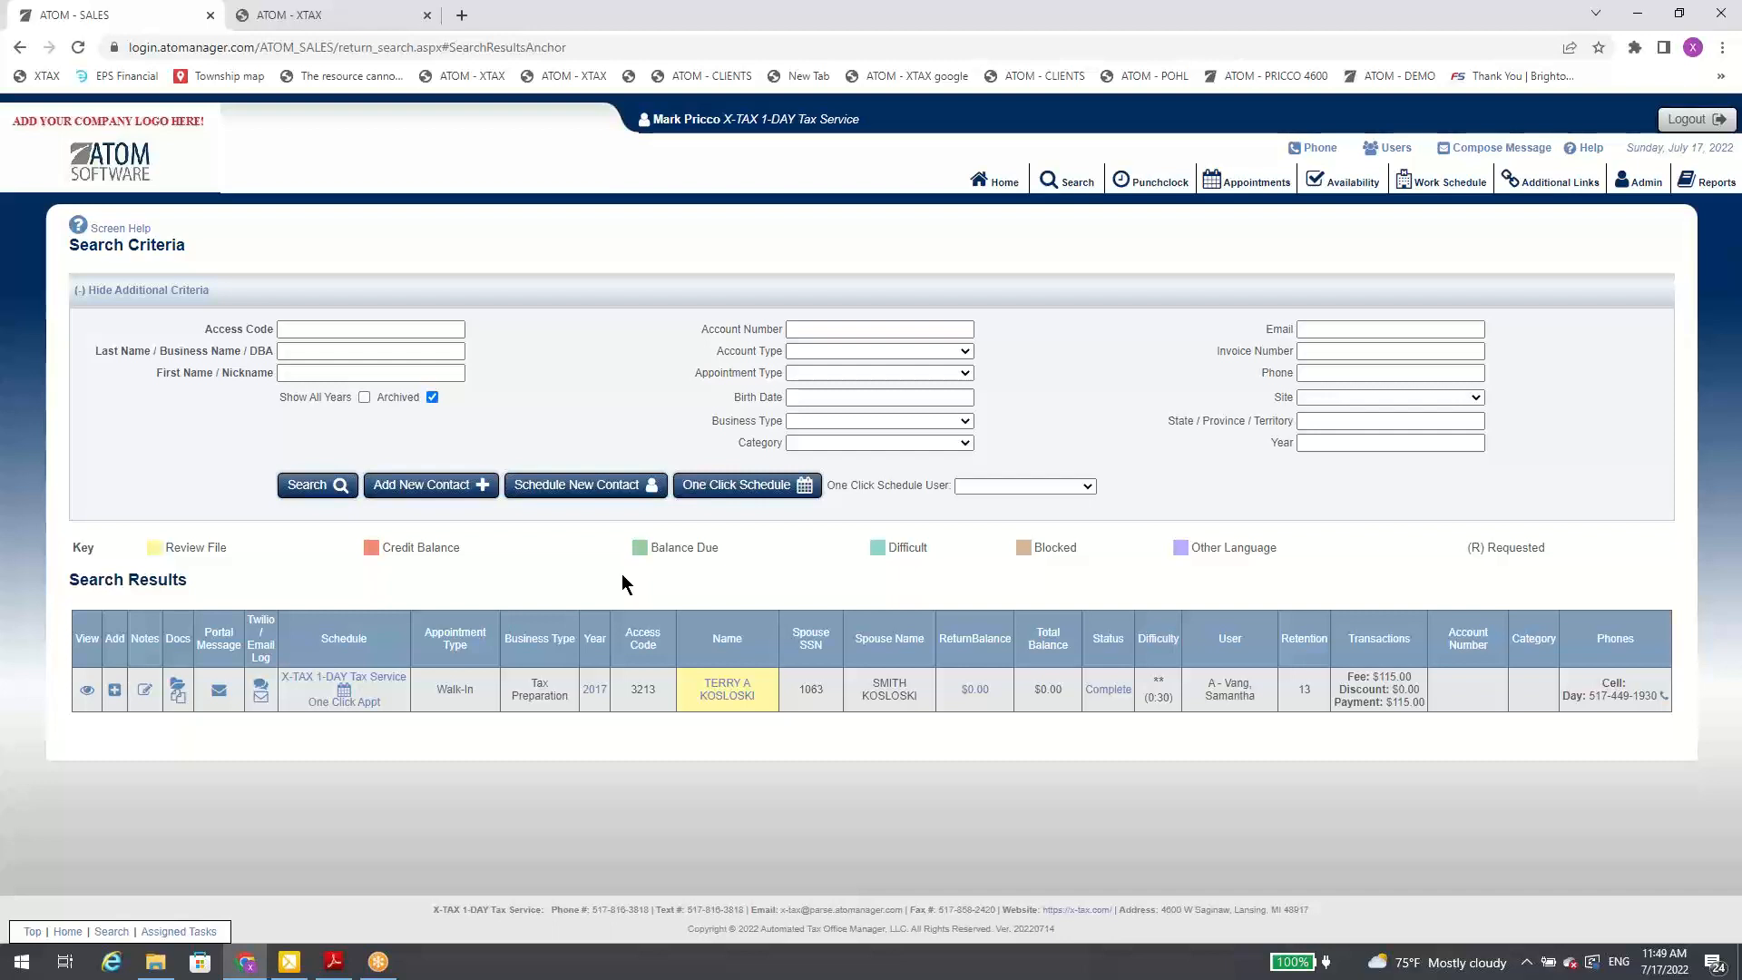
Step: Search the archived accounts by a client's last name, repeating the search with the name re-entered
click(346, 352)
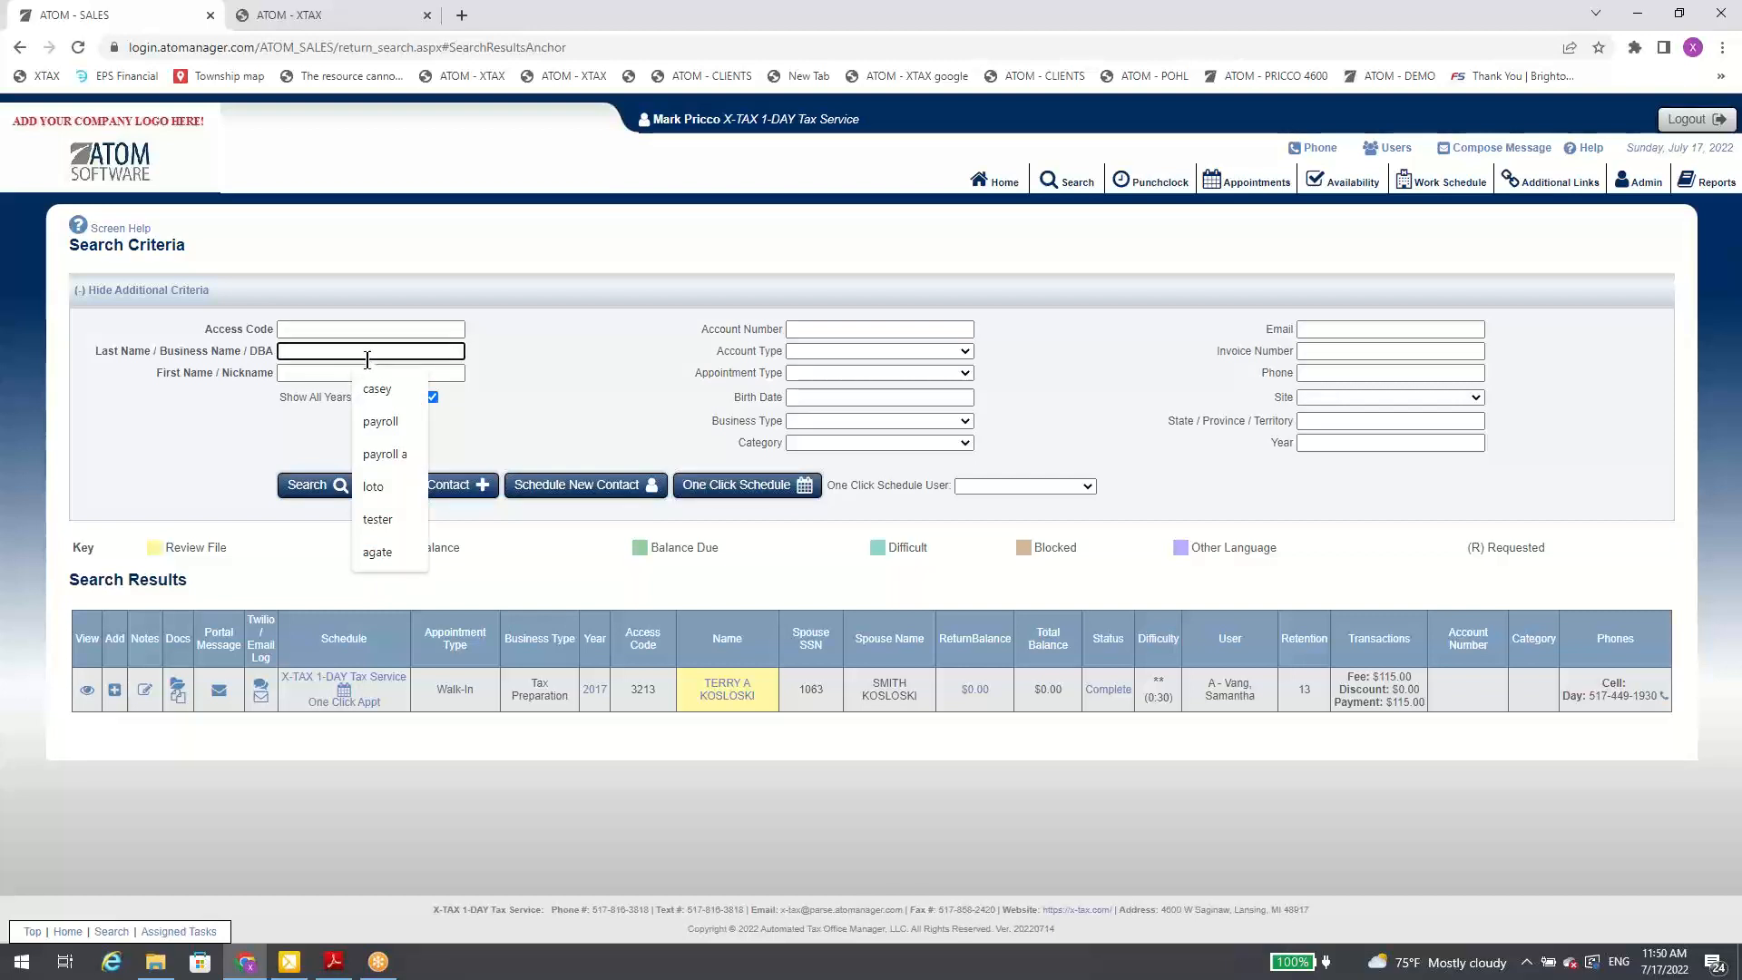
text(pricco)
key(Return)
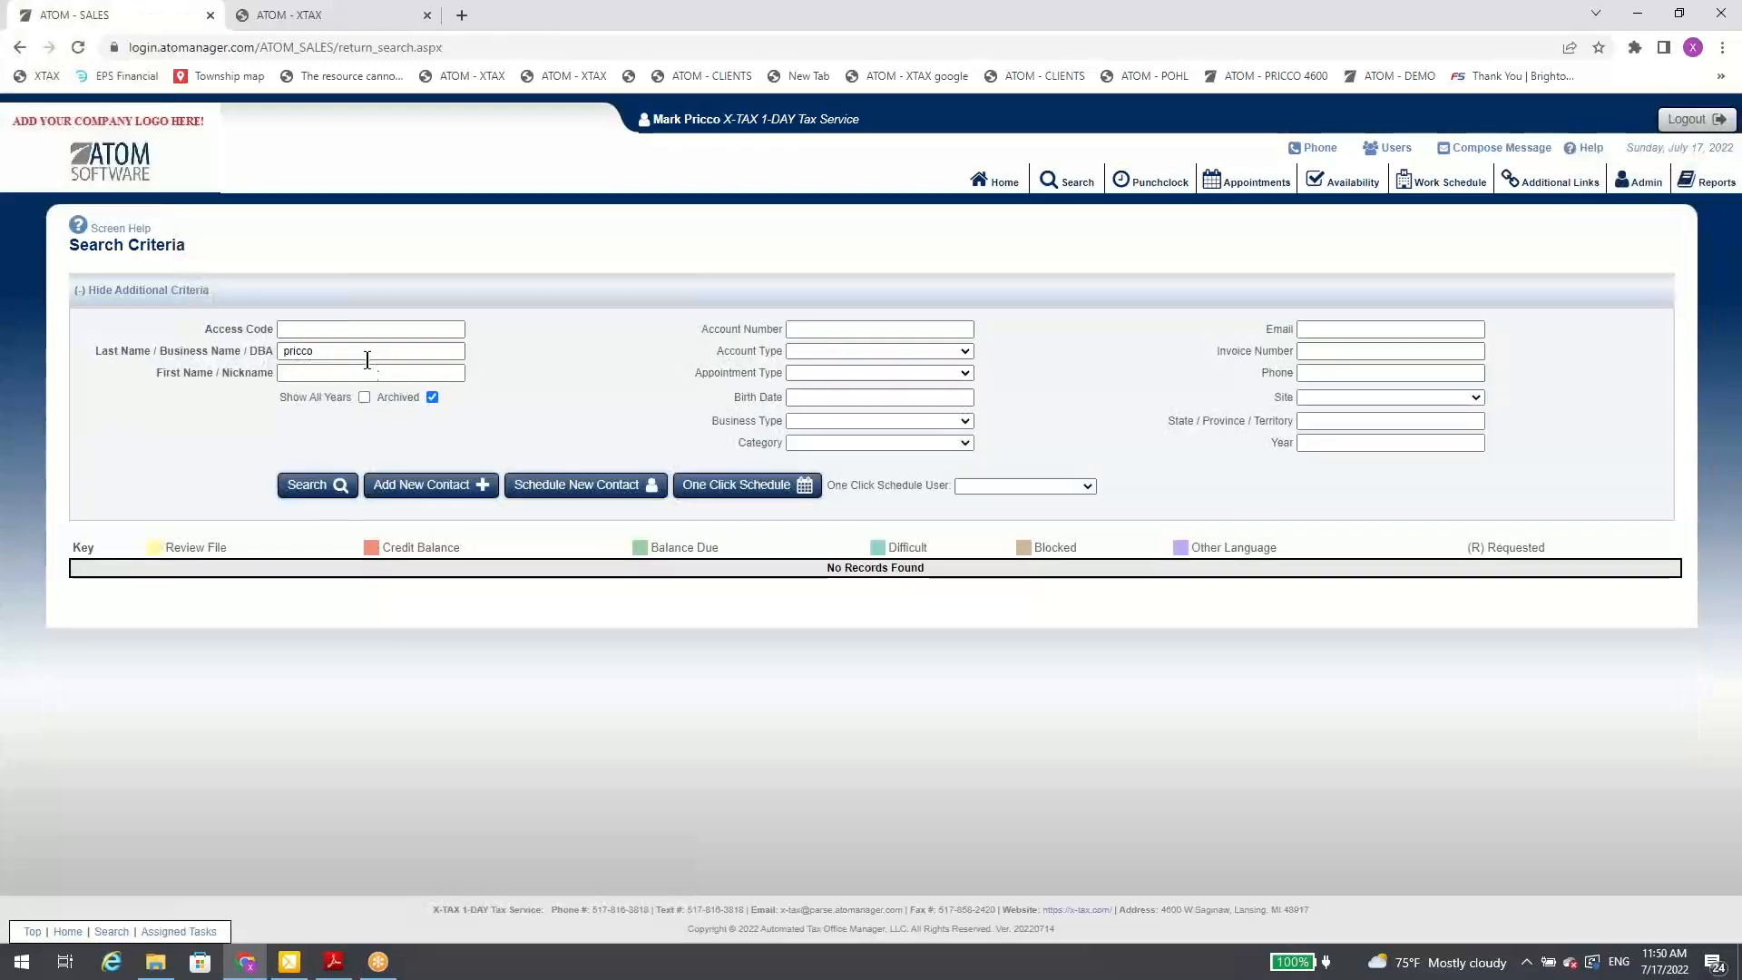
click(278, 356)
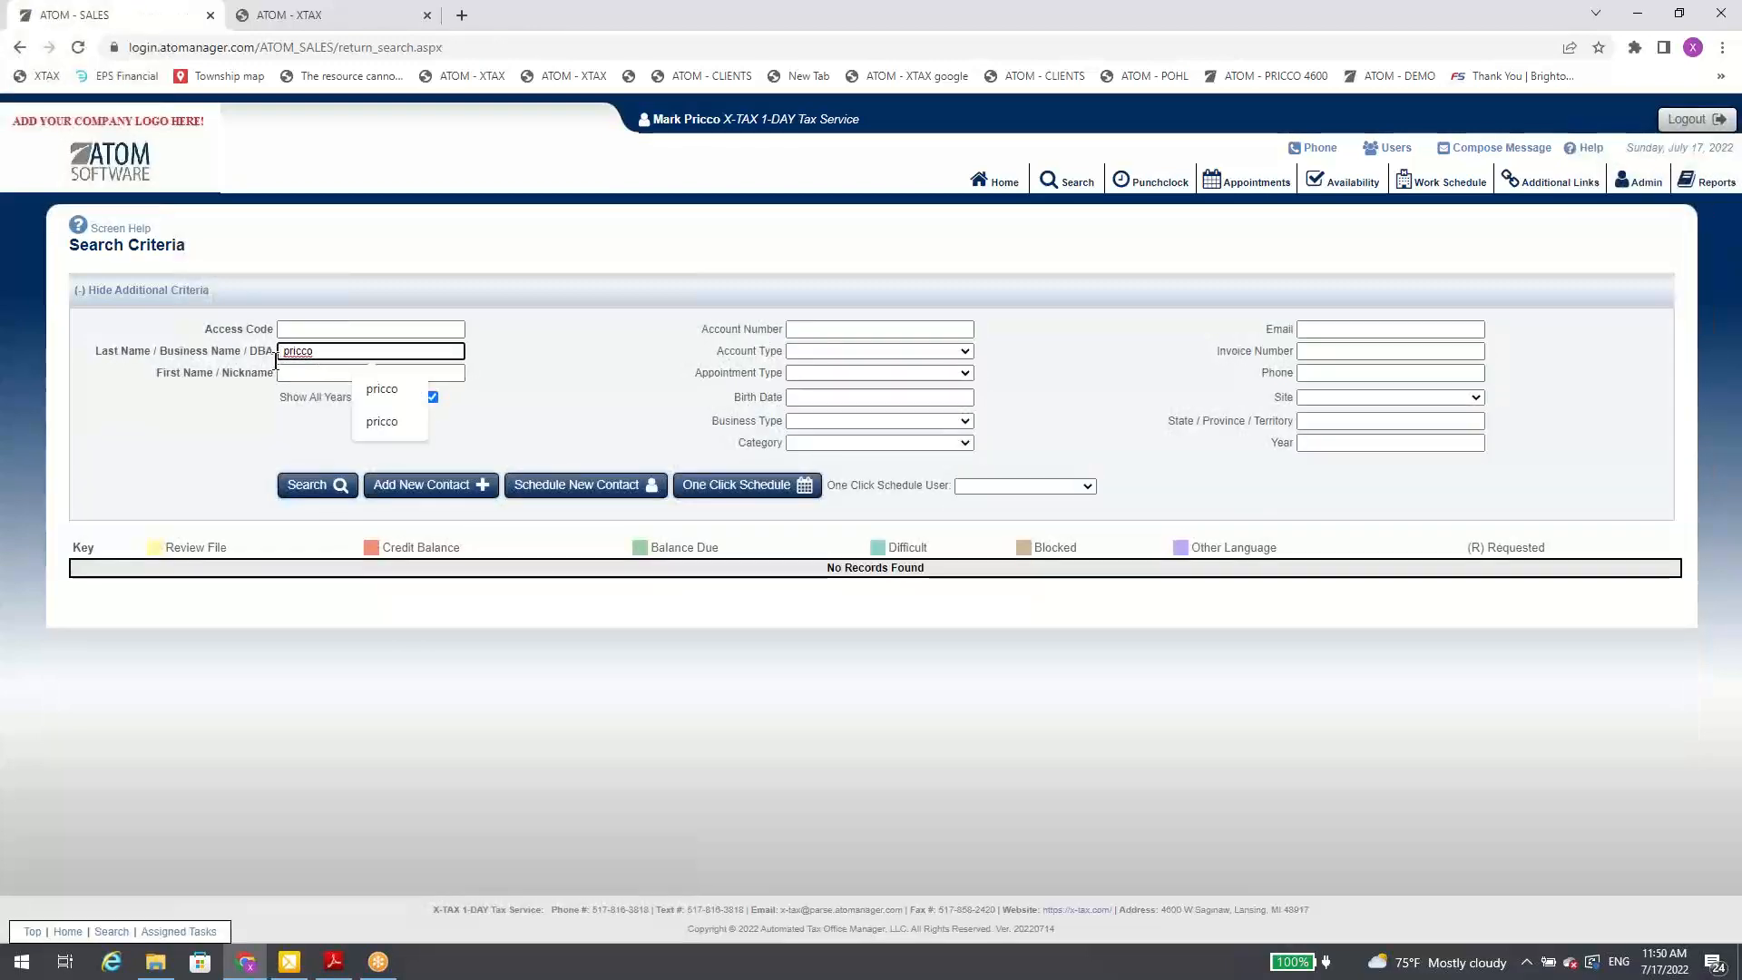
key(Return)
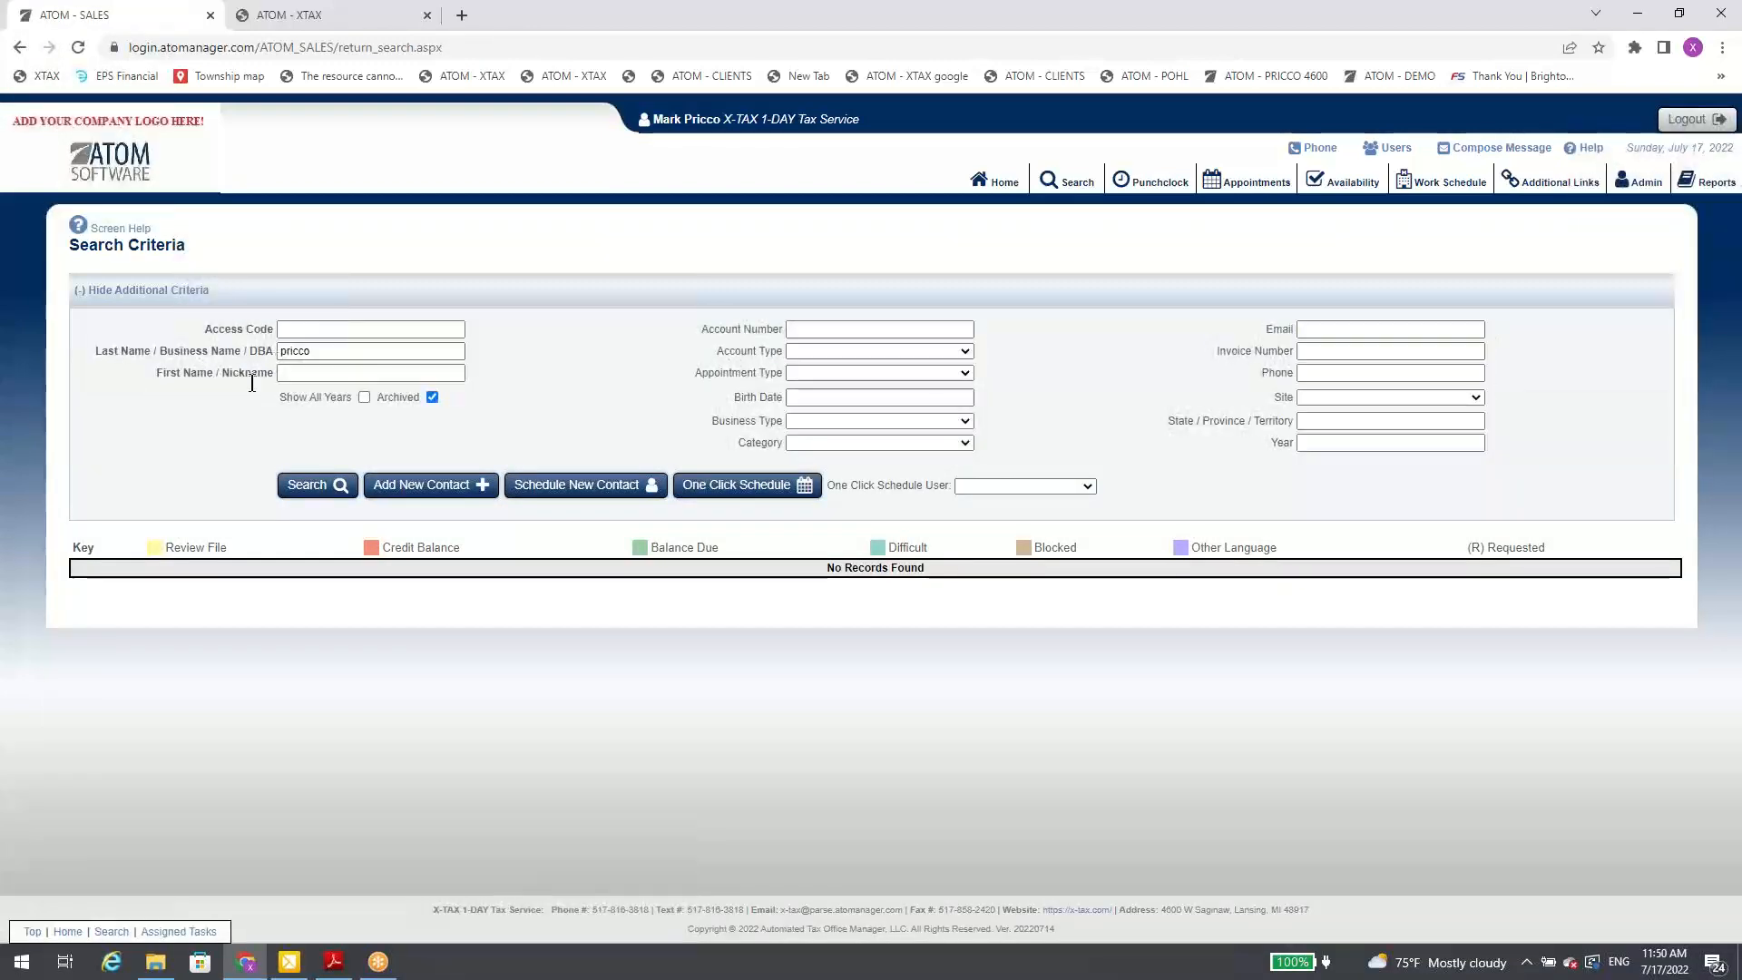
double_click(309, 351)
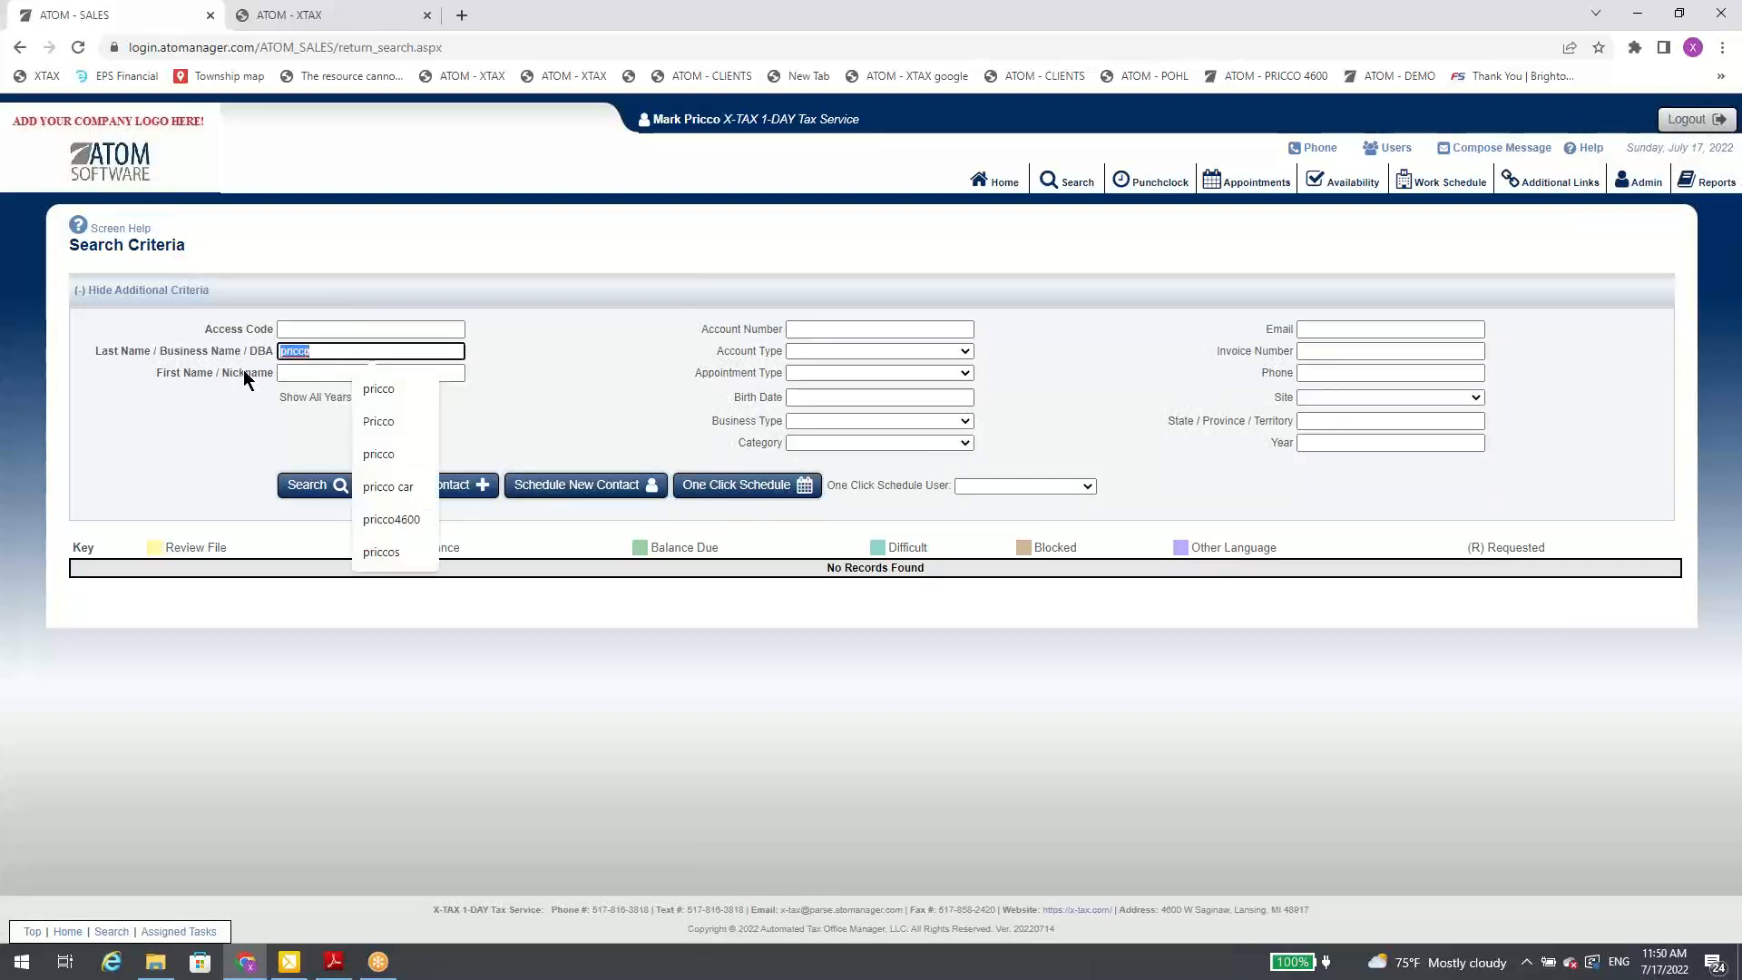
text(pricco)
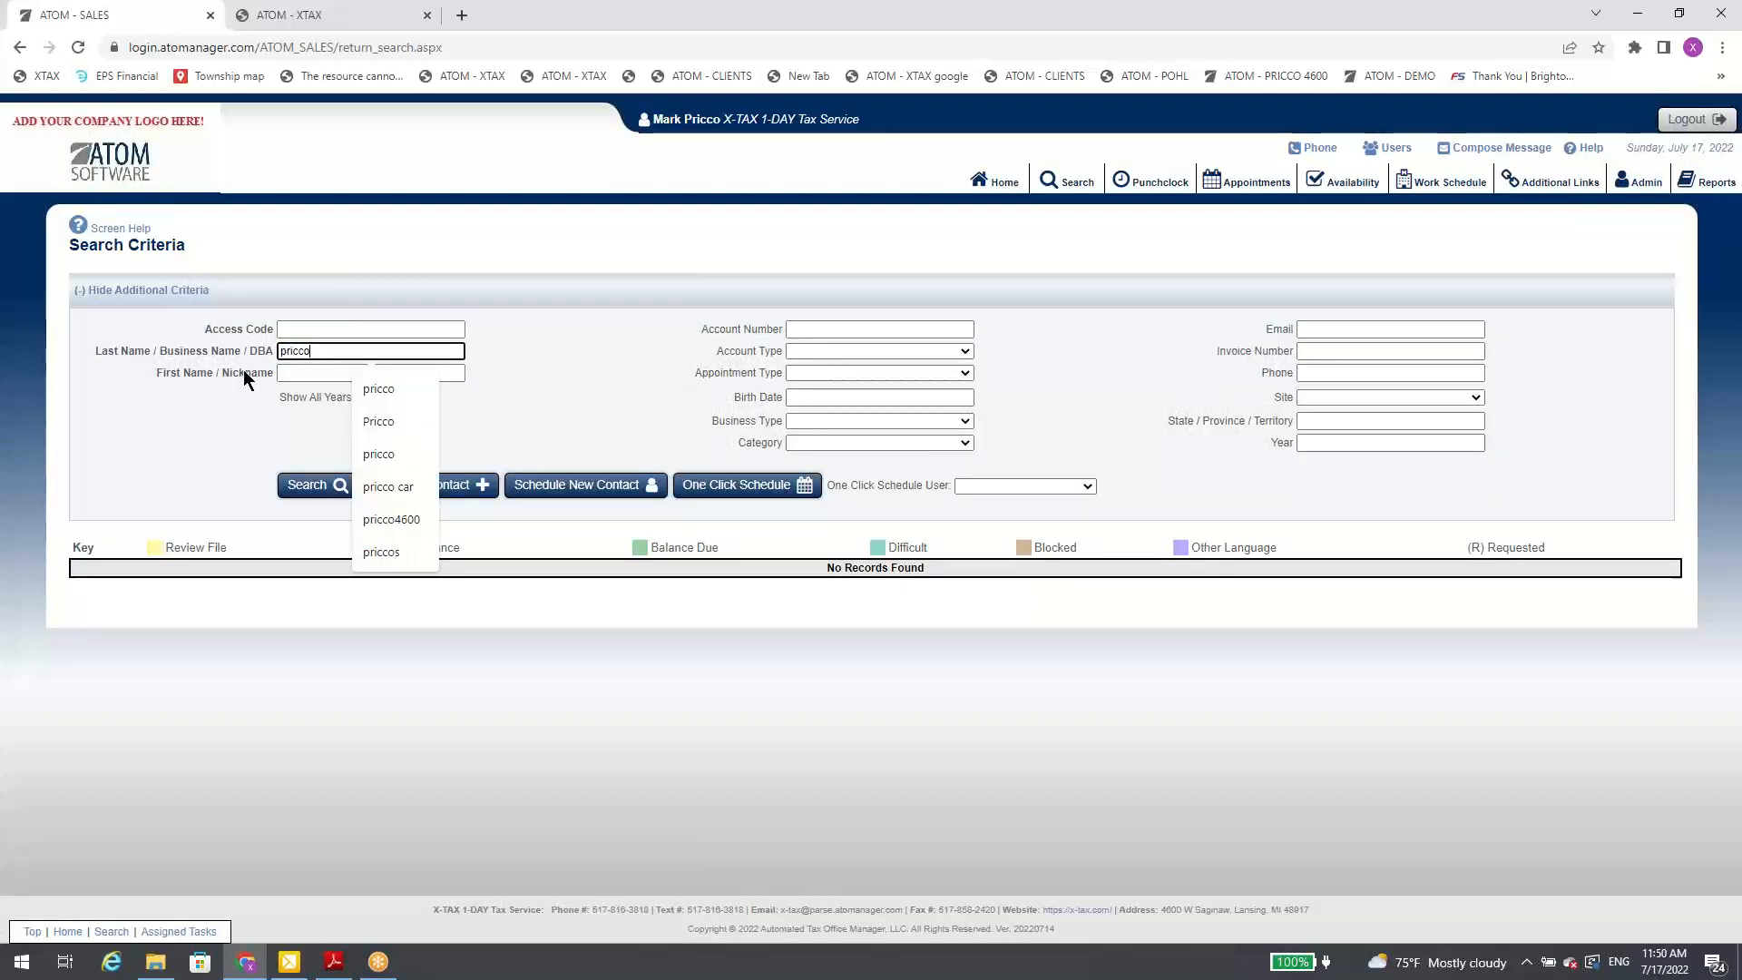
key(Return)
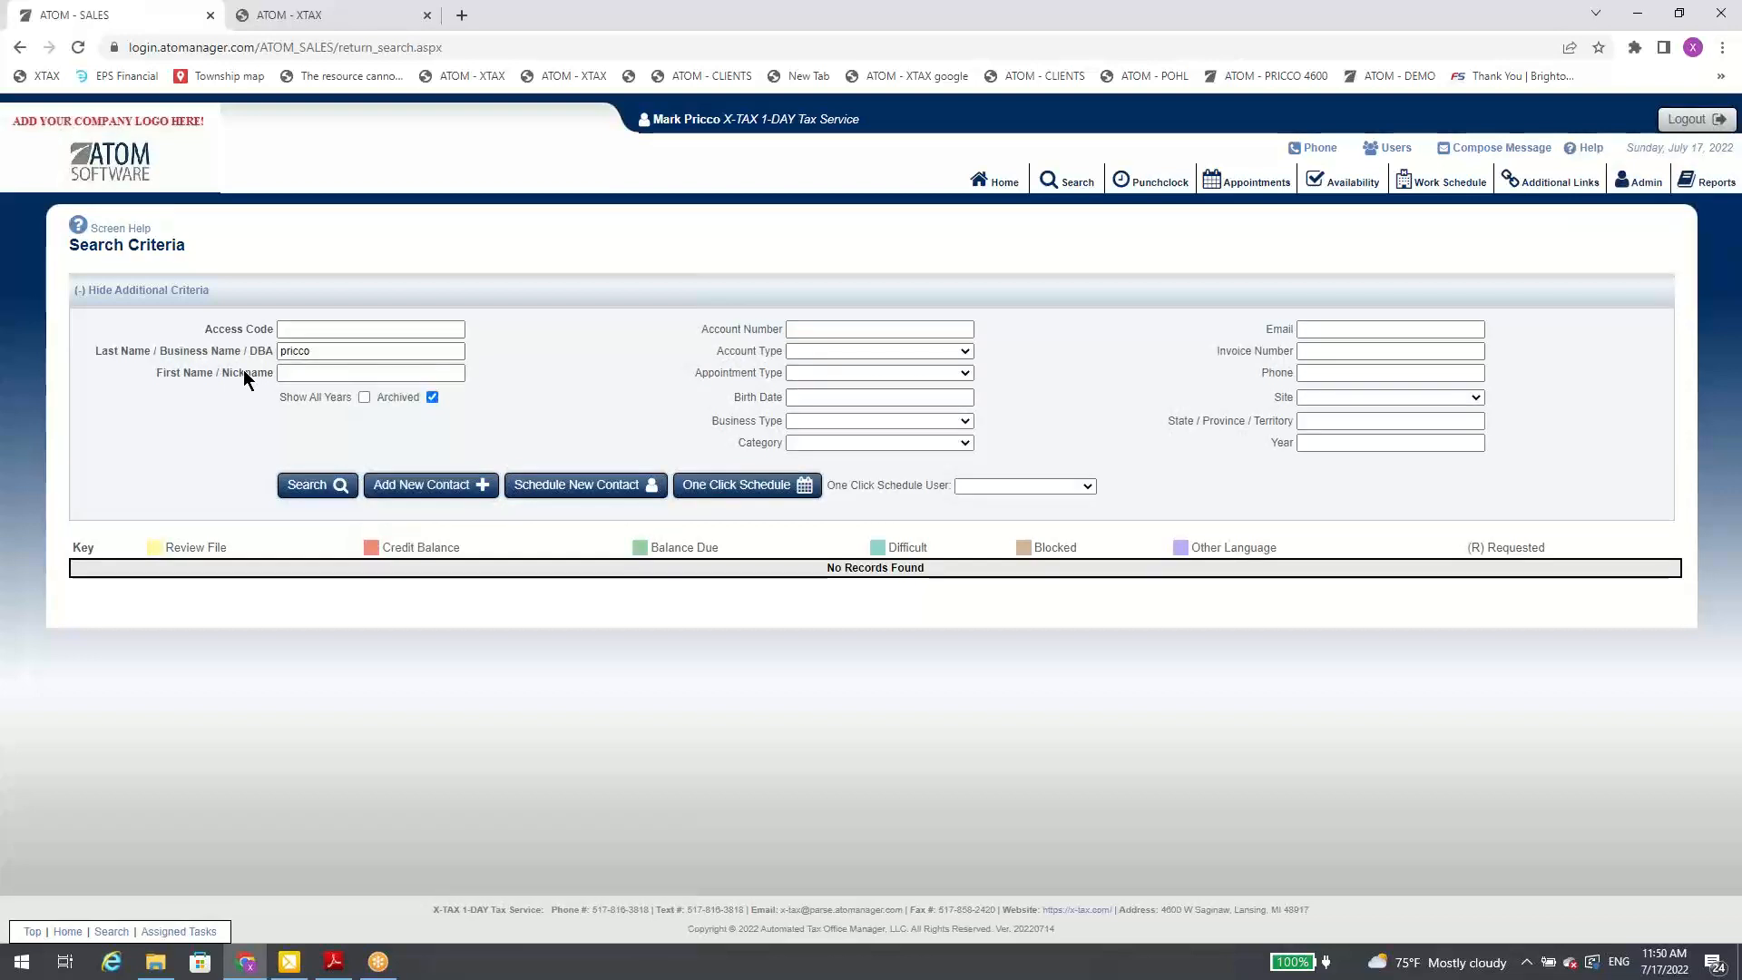
Step: Turn off Archived, rerun the same last-name search, and review the matching accounts
click(432, 397)
click(281, 351)
key(Return)
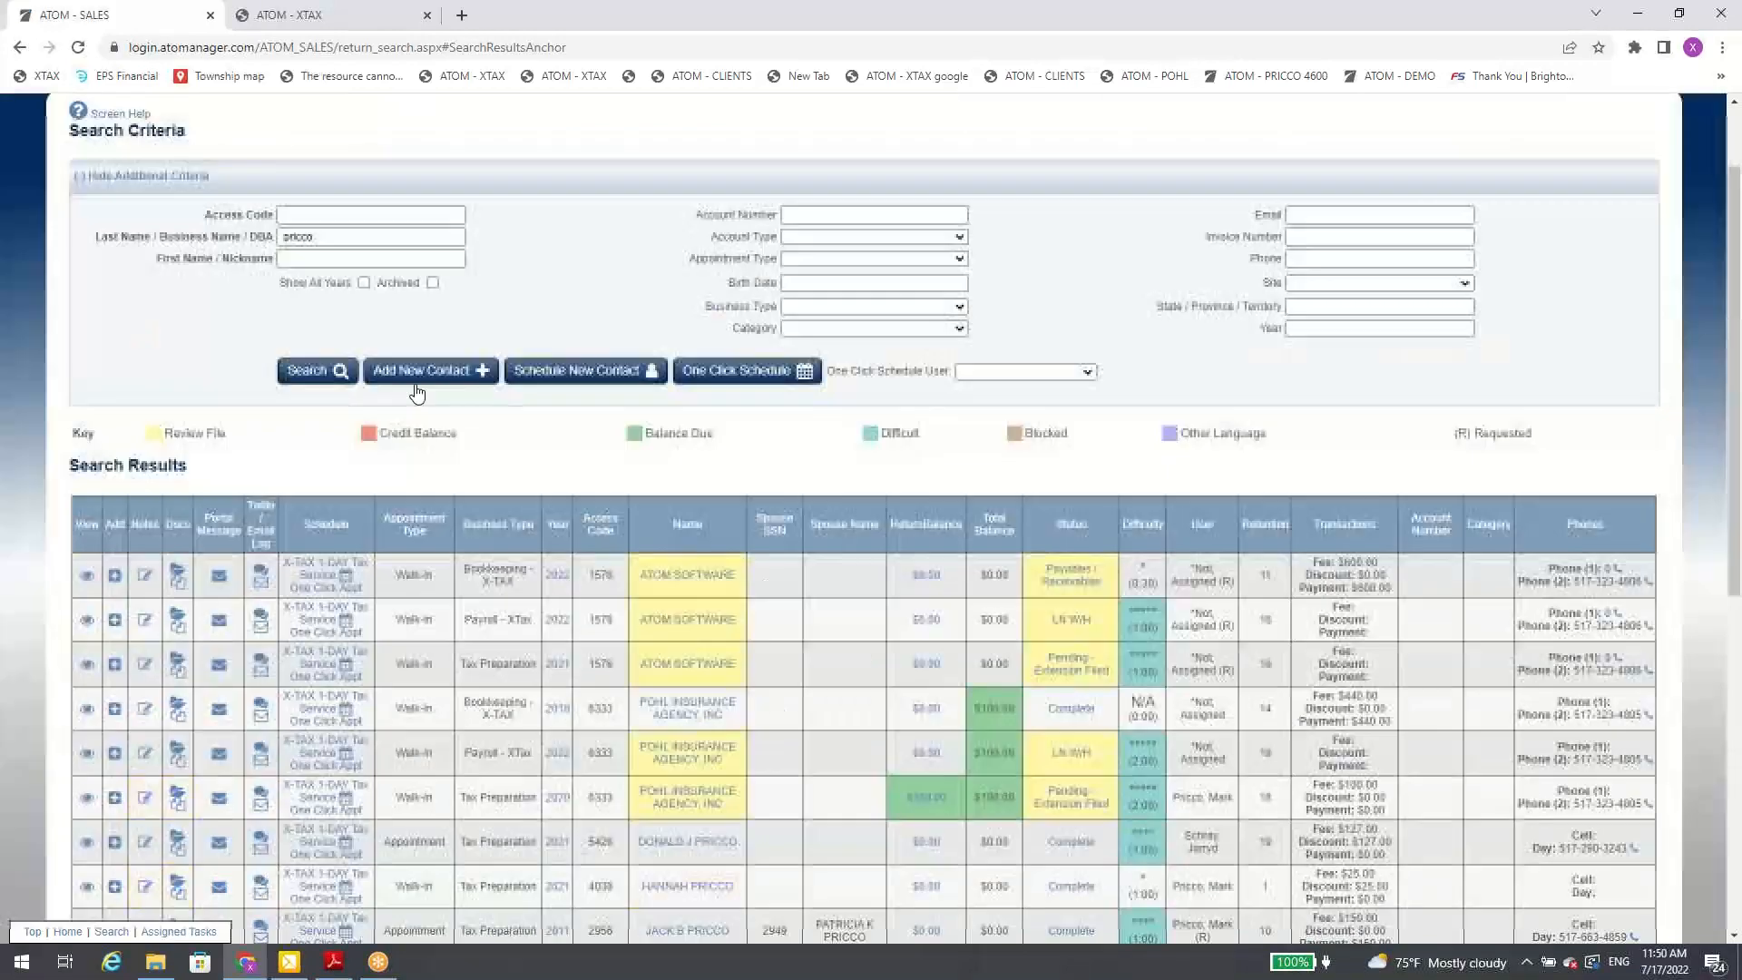
scroll(338, 337, up, 1)
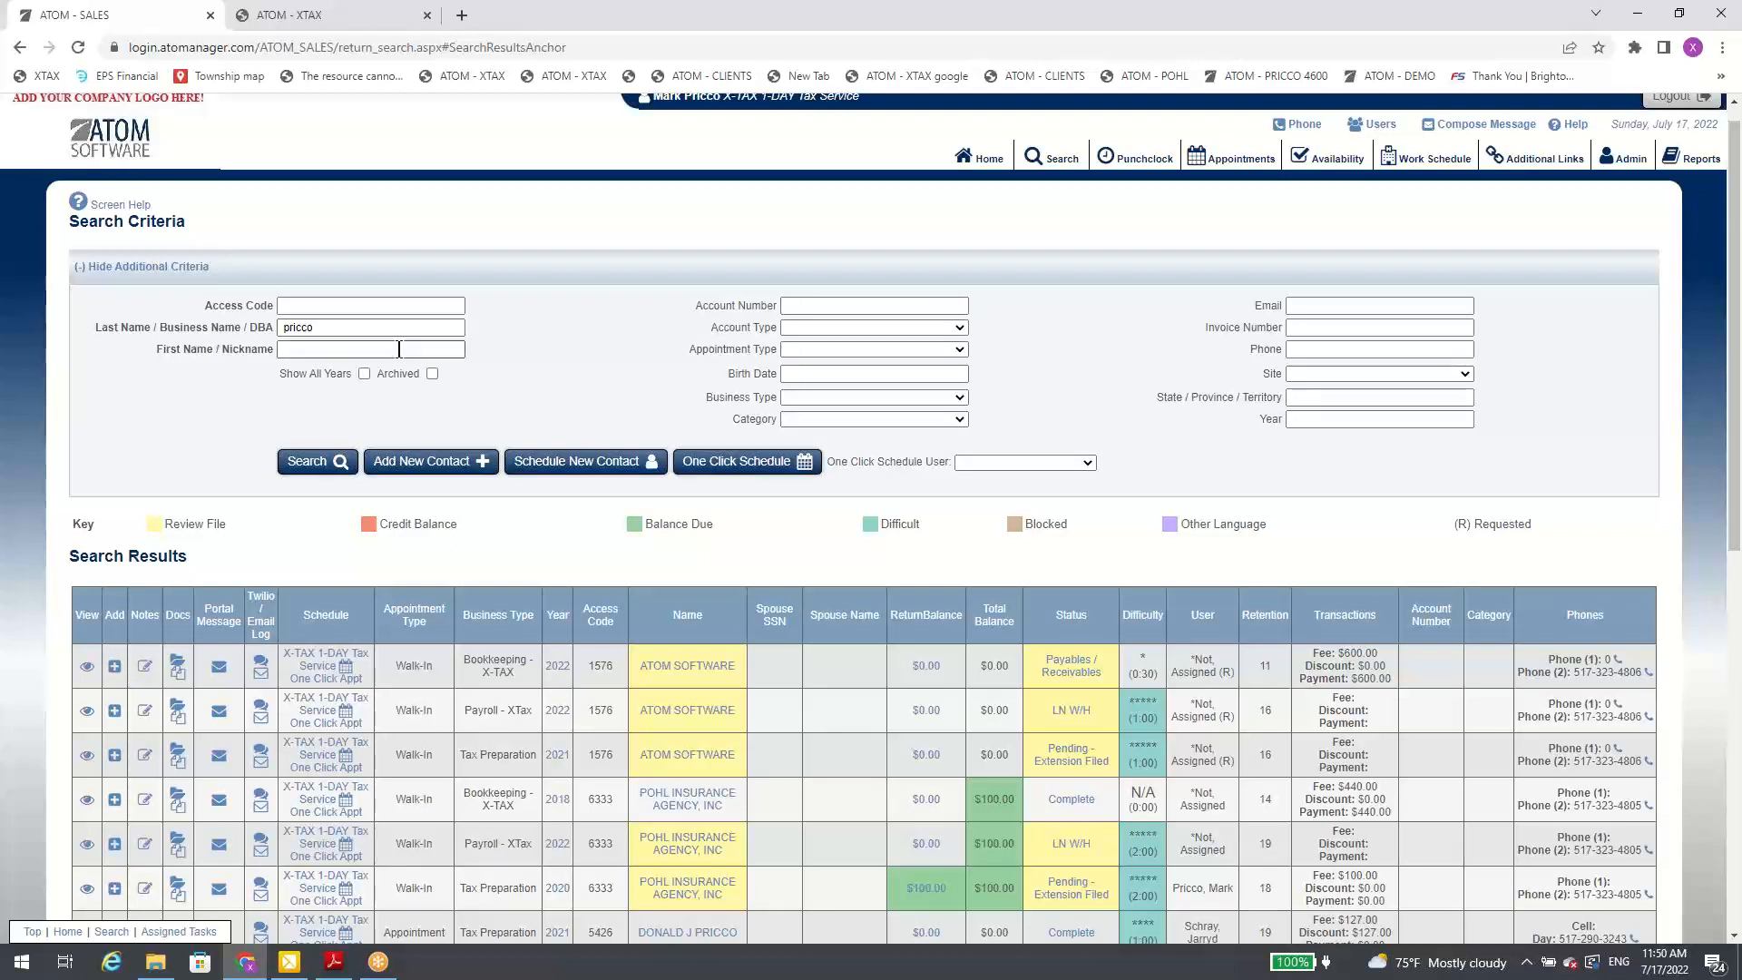
Step: Clear the last name from the search criteria and hide the additional criteria
click(282, 333)
key(BackSpace)
click(346, 325)
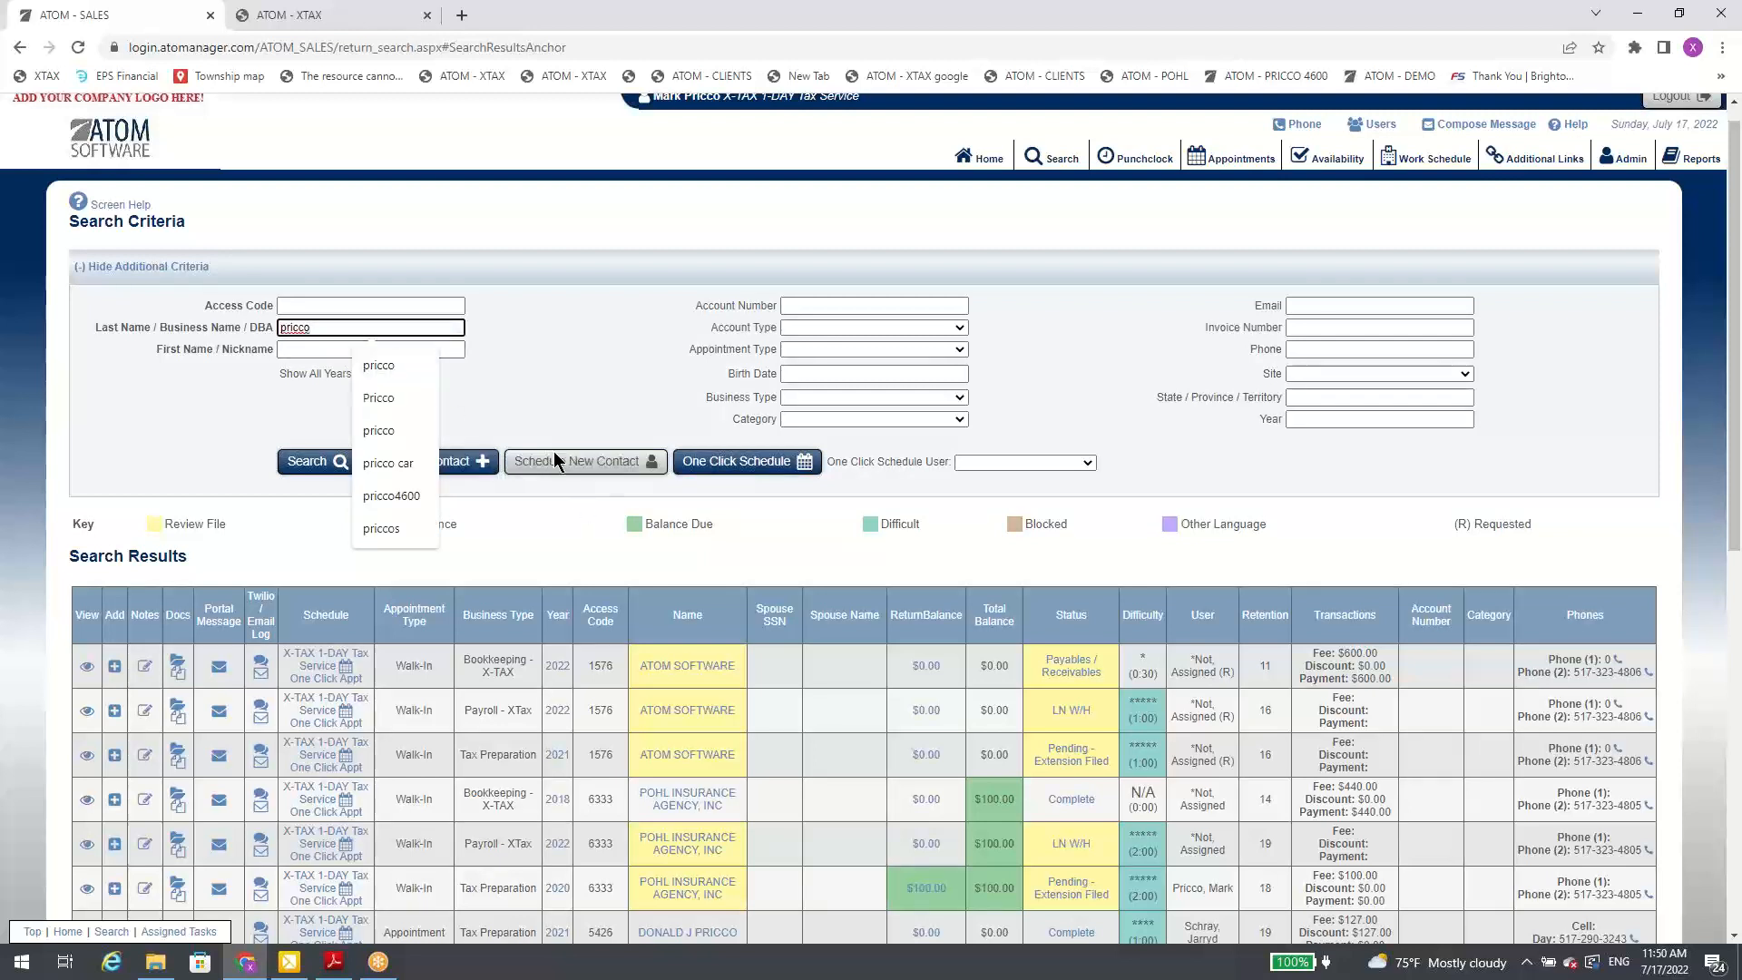
double_click(303, 326)
key(BackSpace)
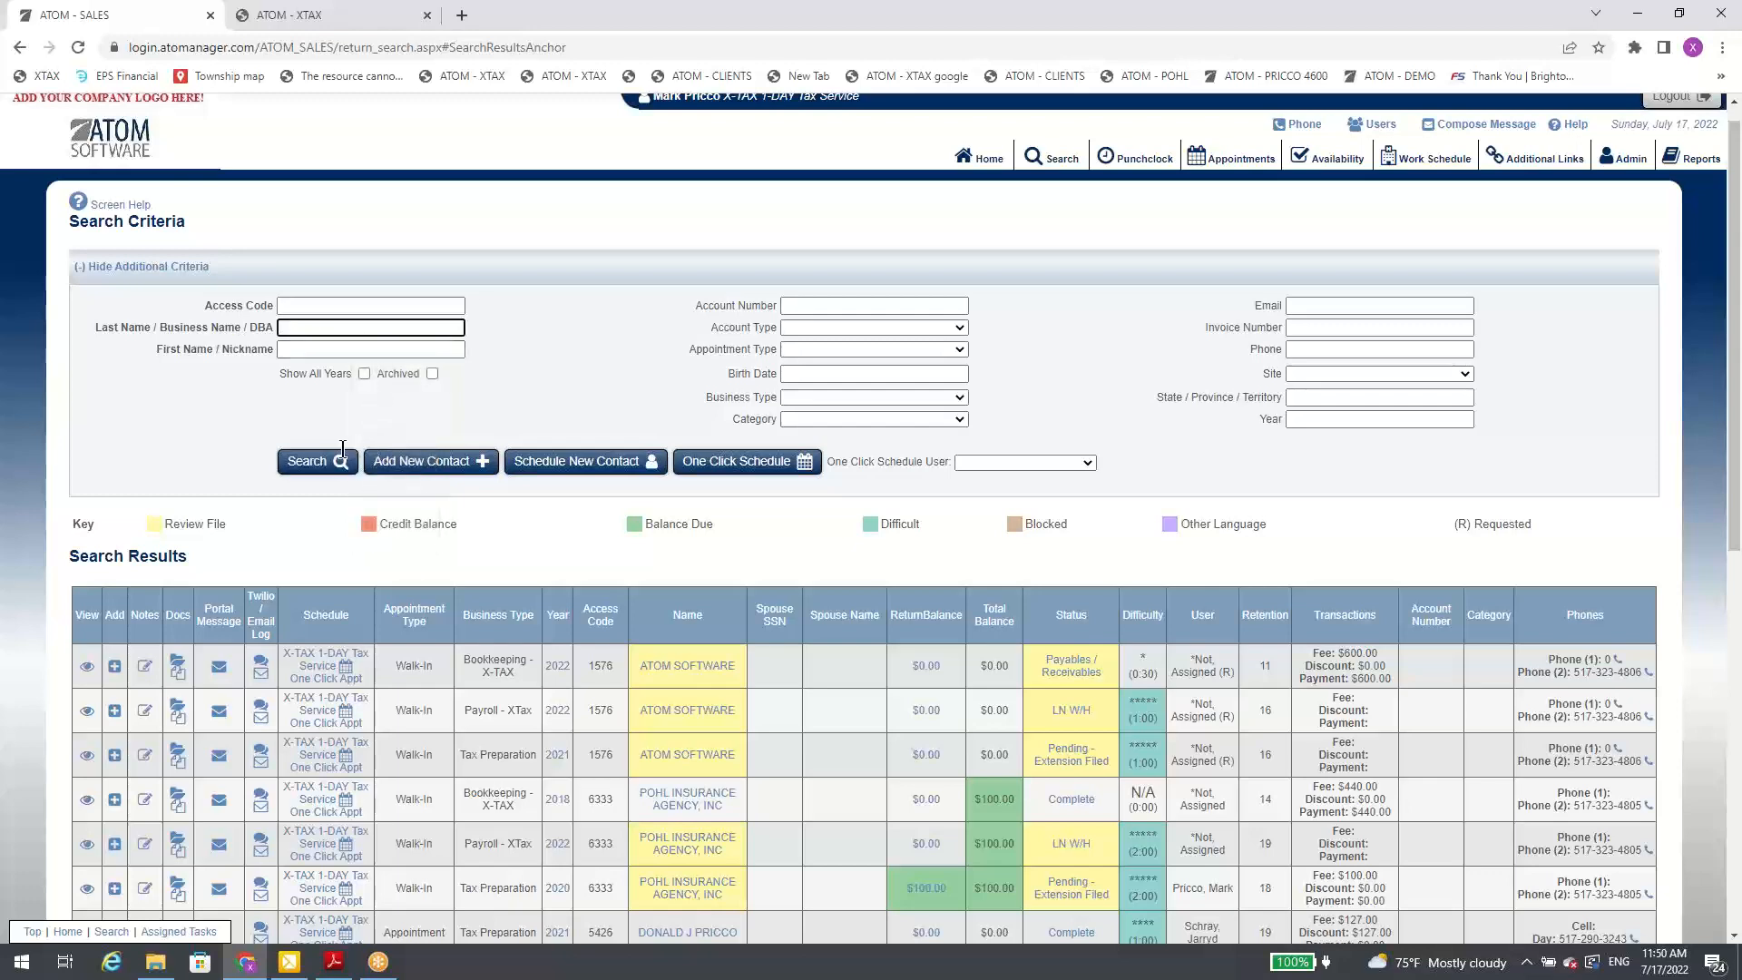
click(489, 267)
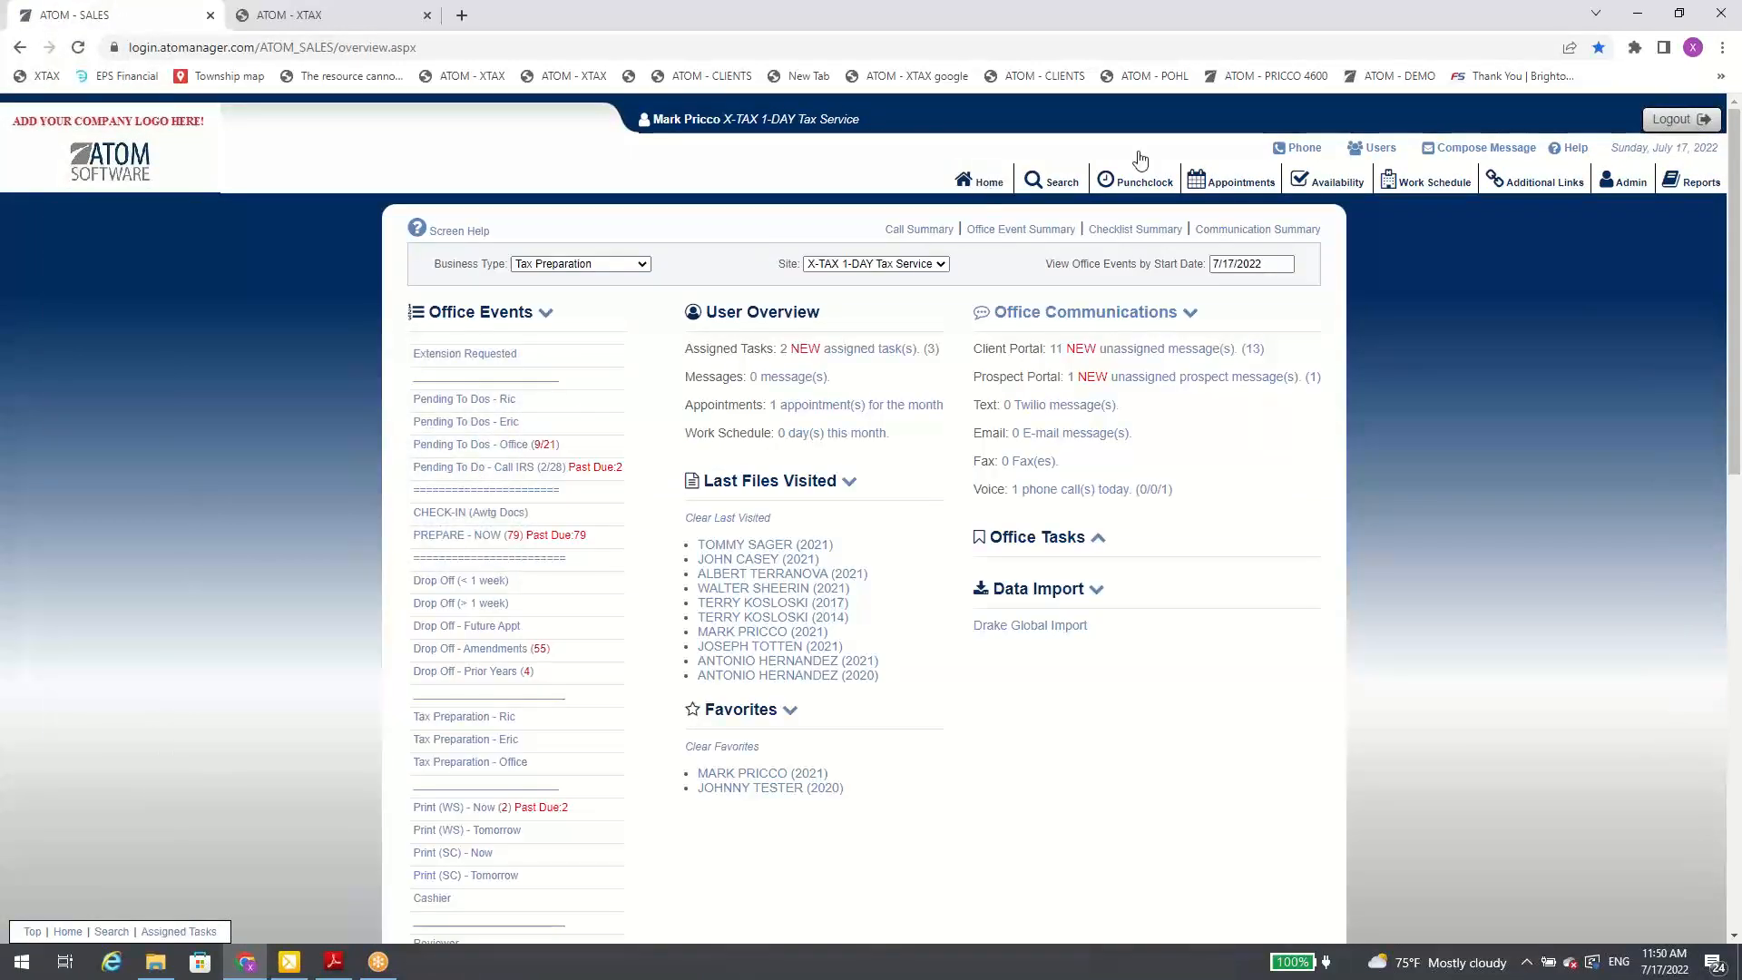
Step: Search the client accounts by a made-up last name and first name
click(1043, 185)
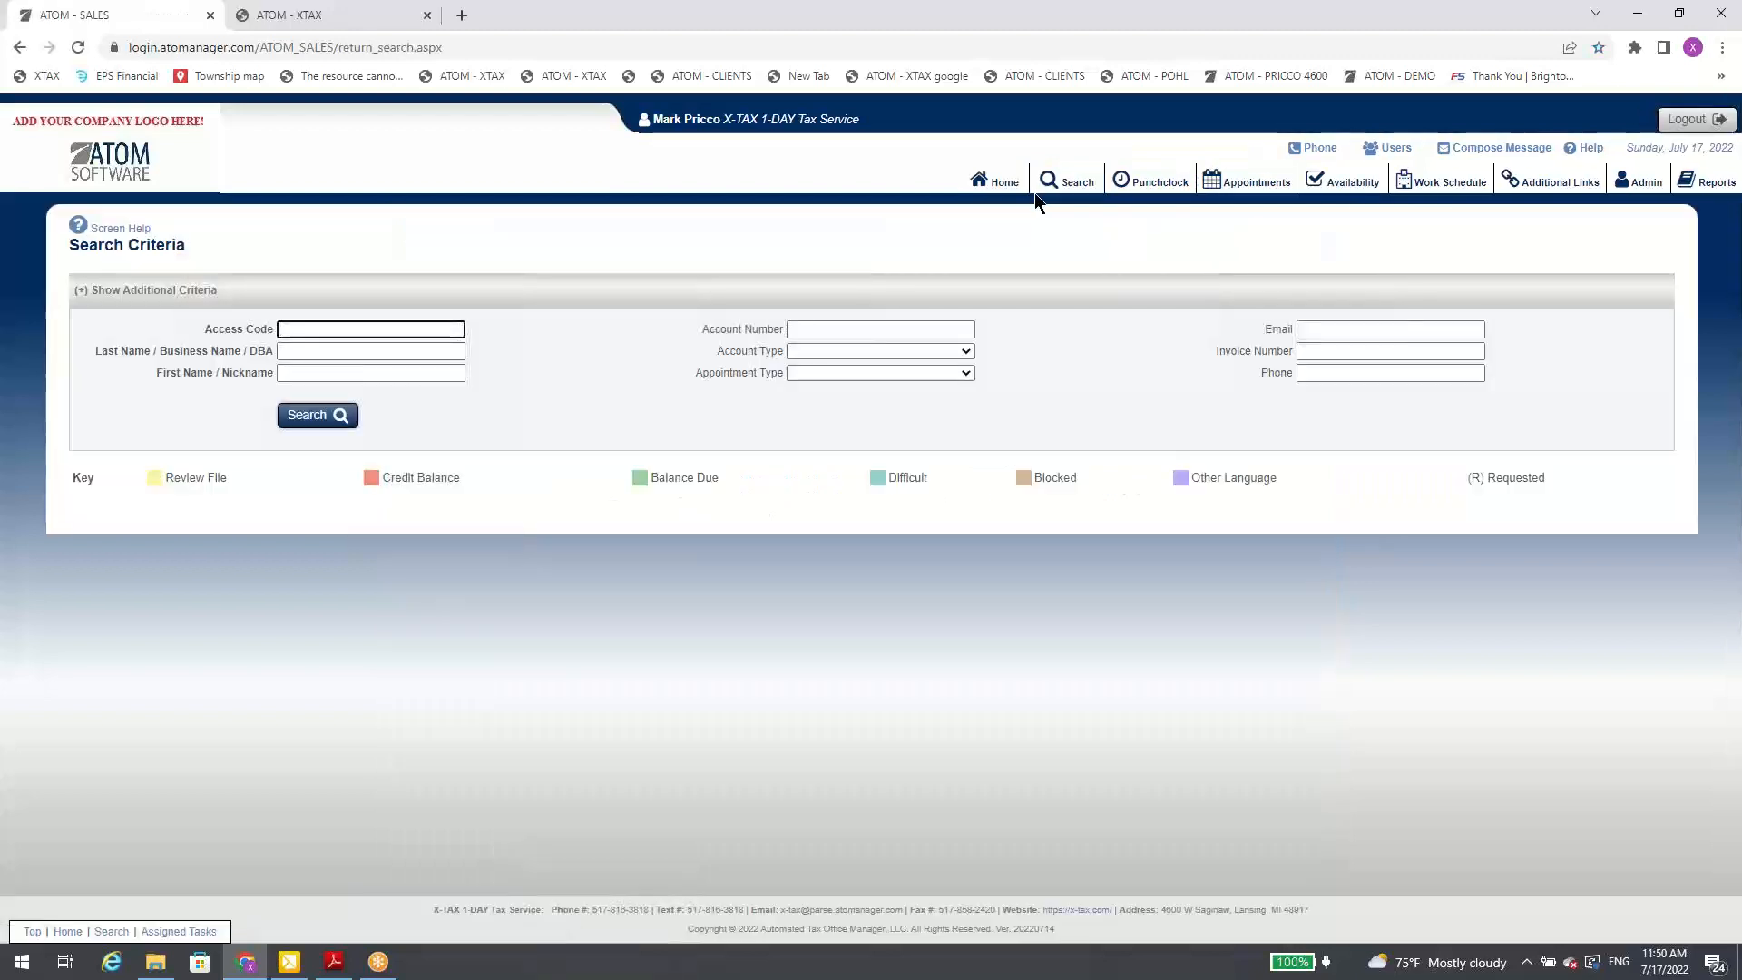
click(350, 352)
text(tessti)
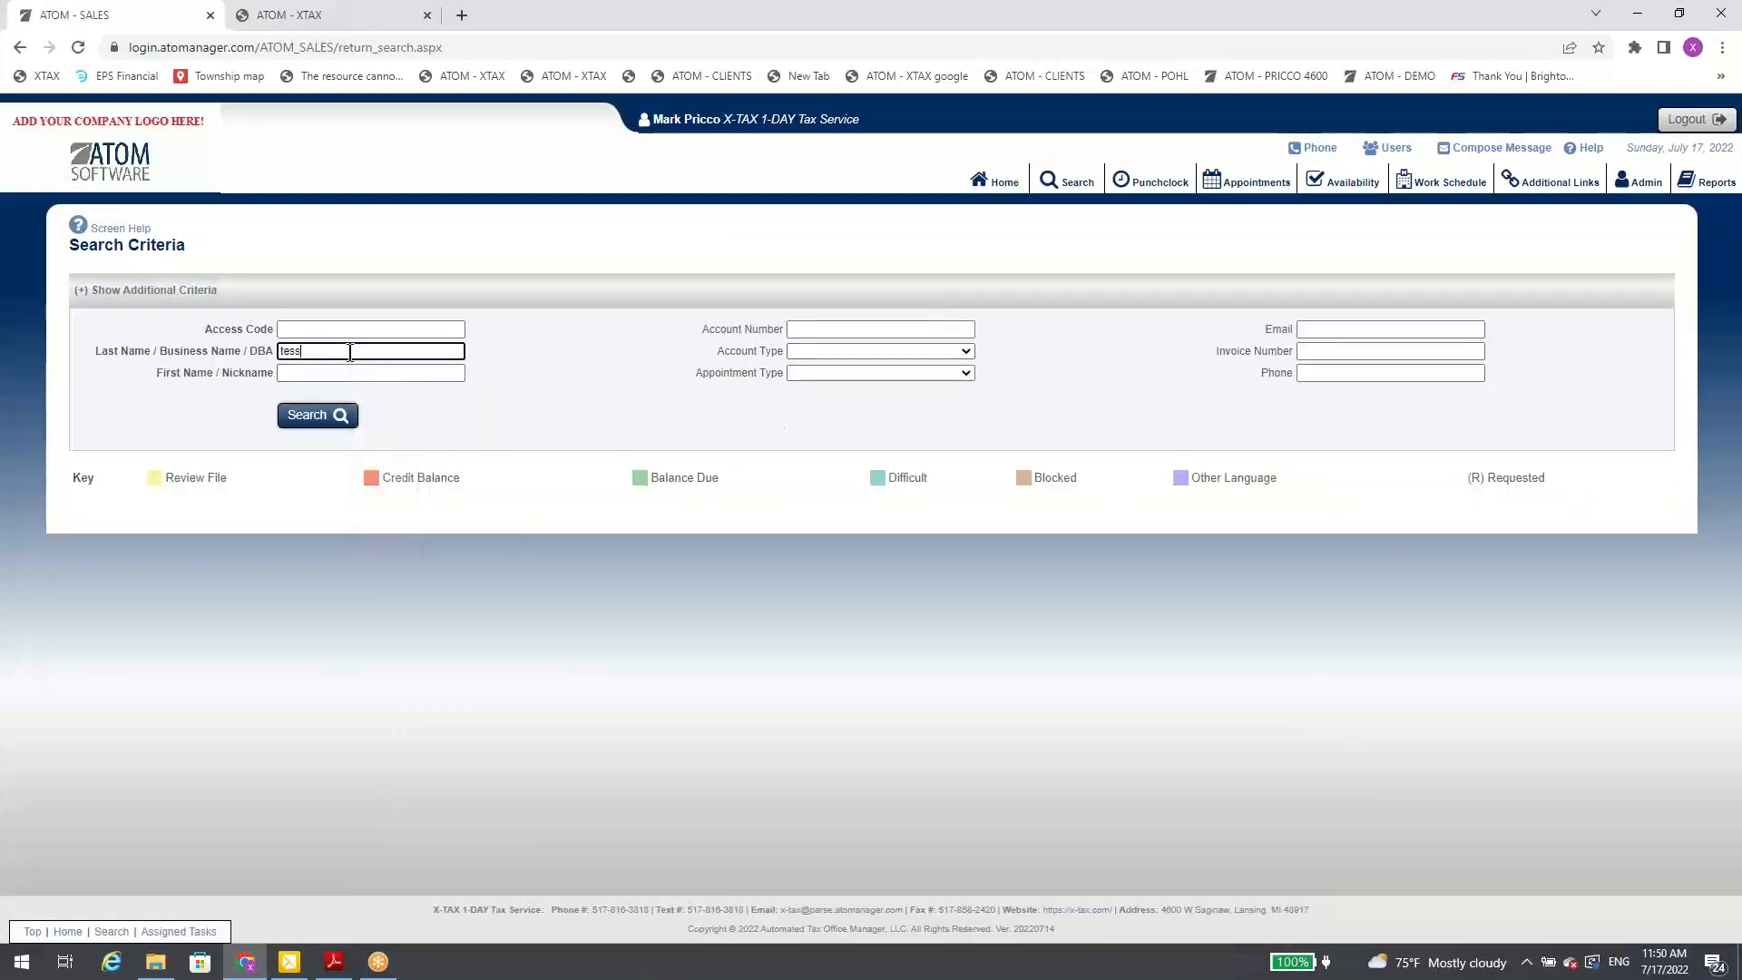
key(Tab)
text(jj)
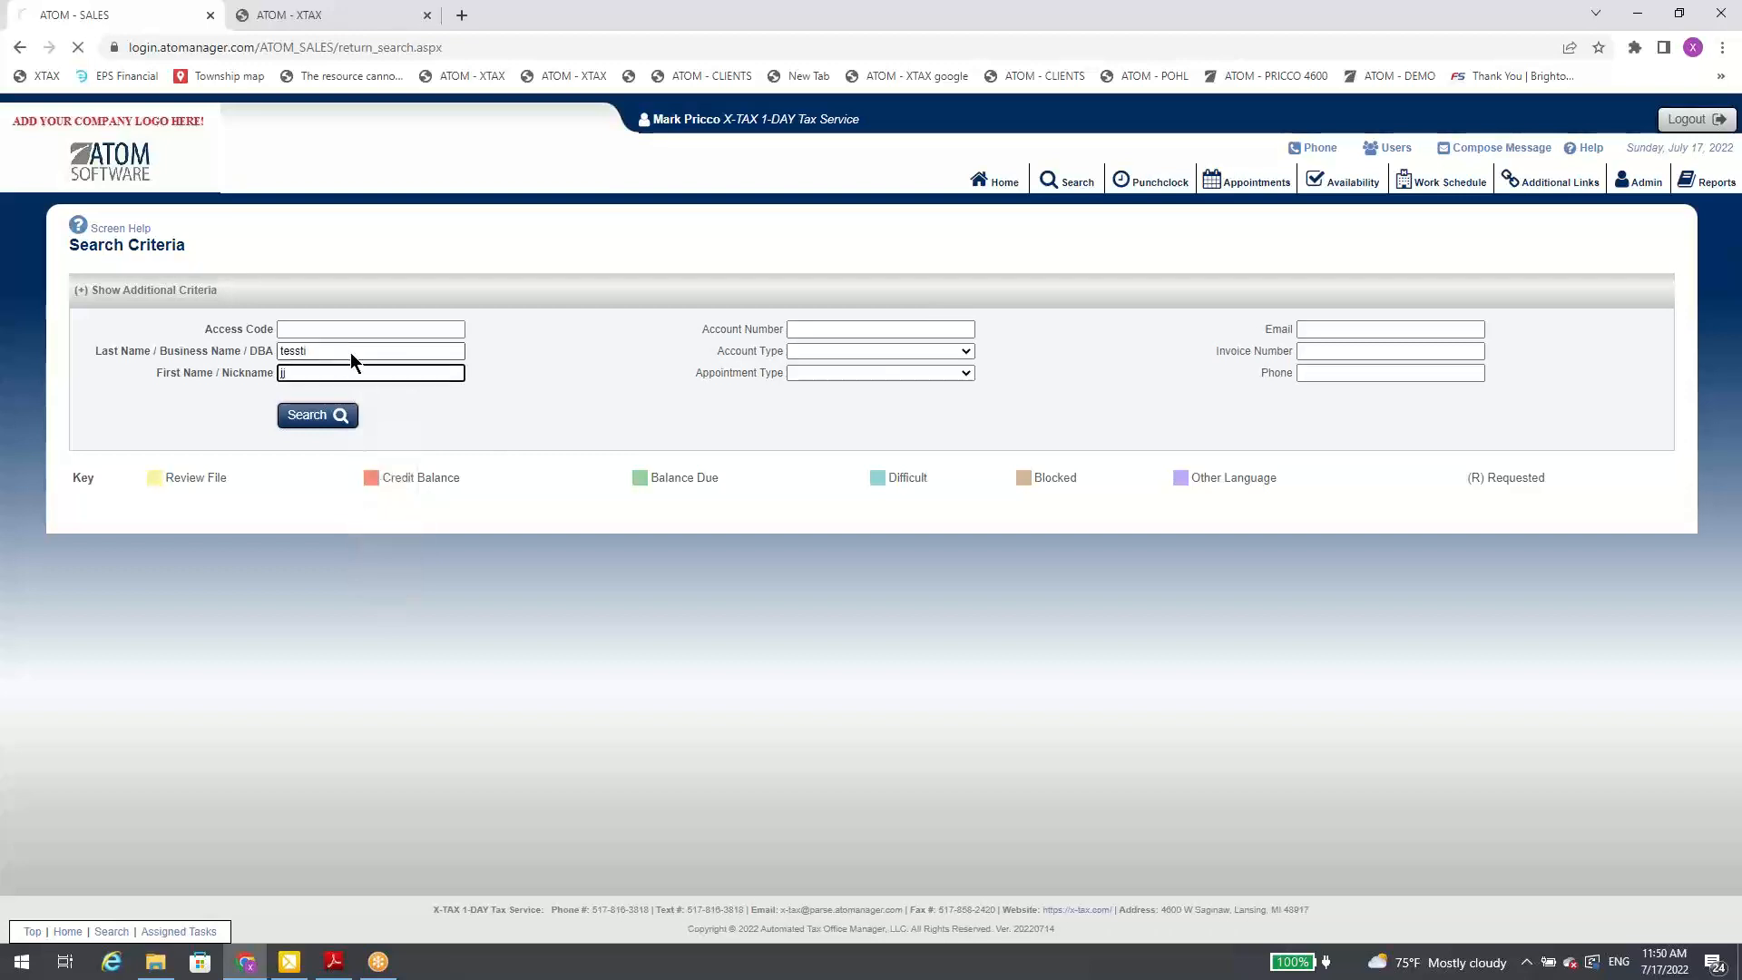
key(Return)
Step: Start a new contact with business type *ATOM Bookkeeping, unselect all of its on-creation office events, and cancel it
click(470, 417)
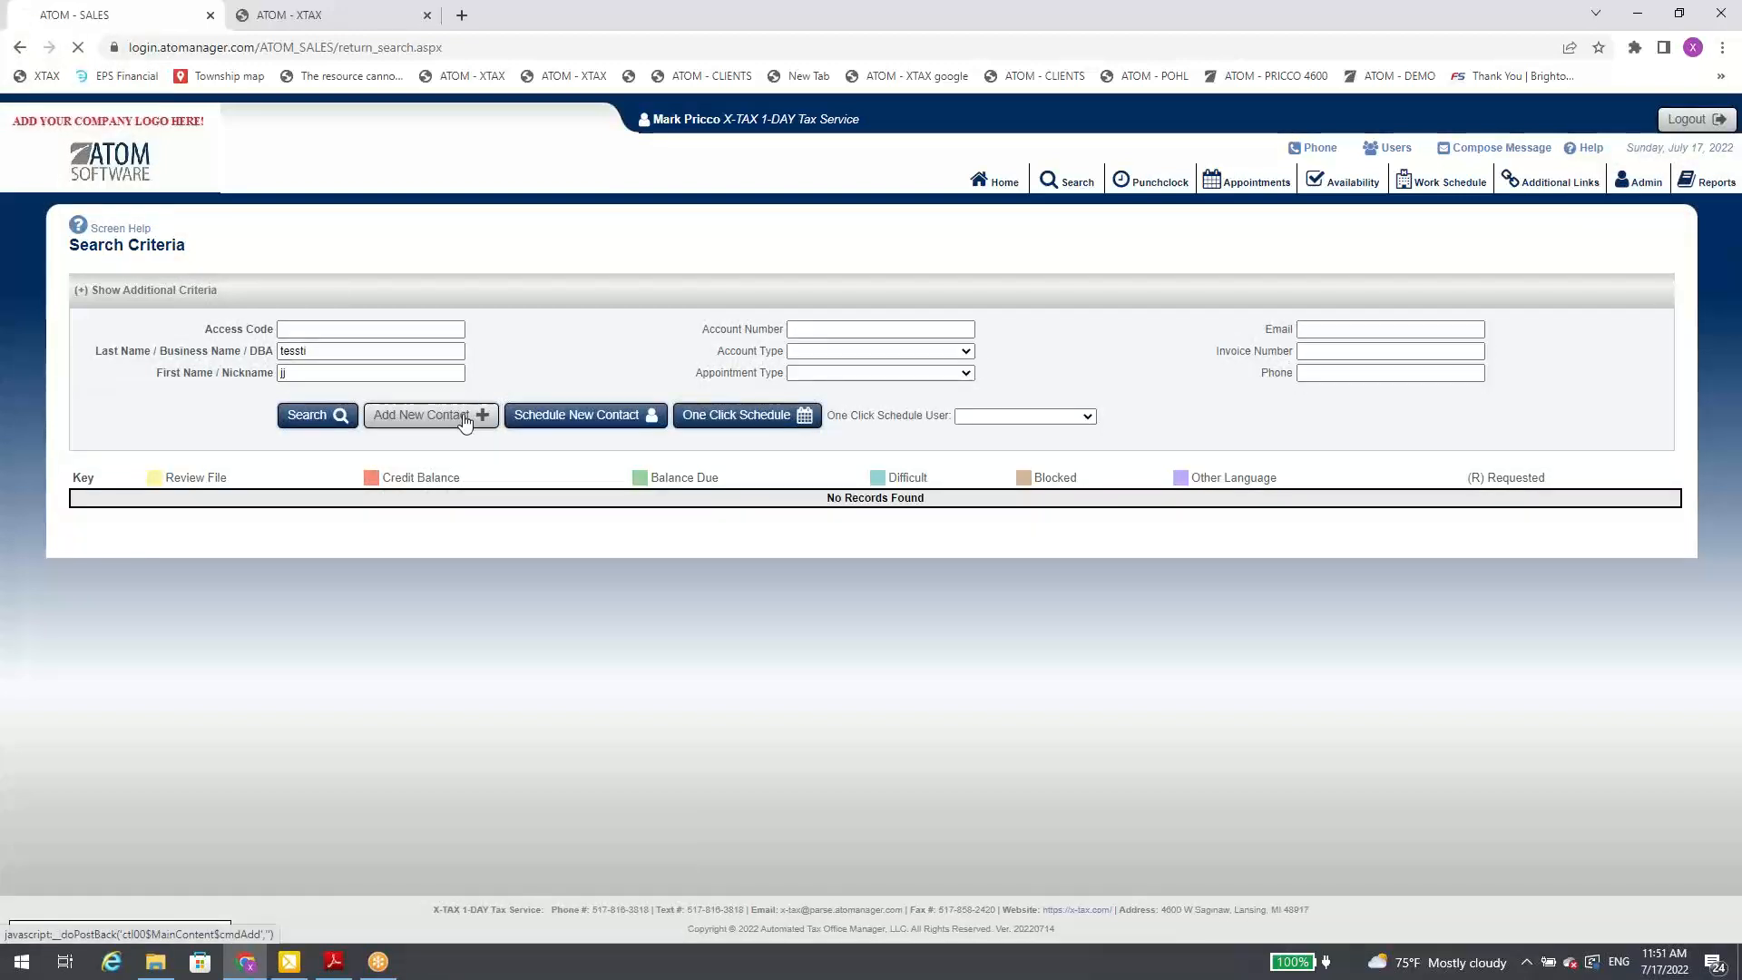
click(927, 510)
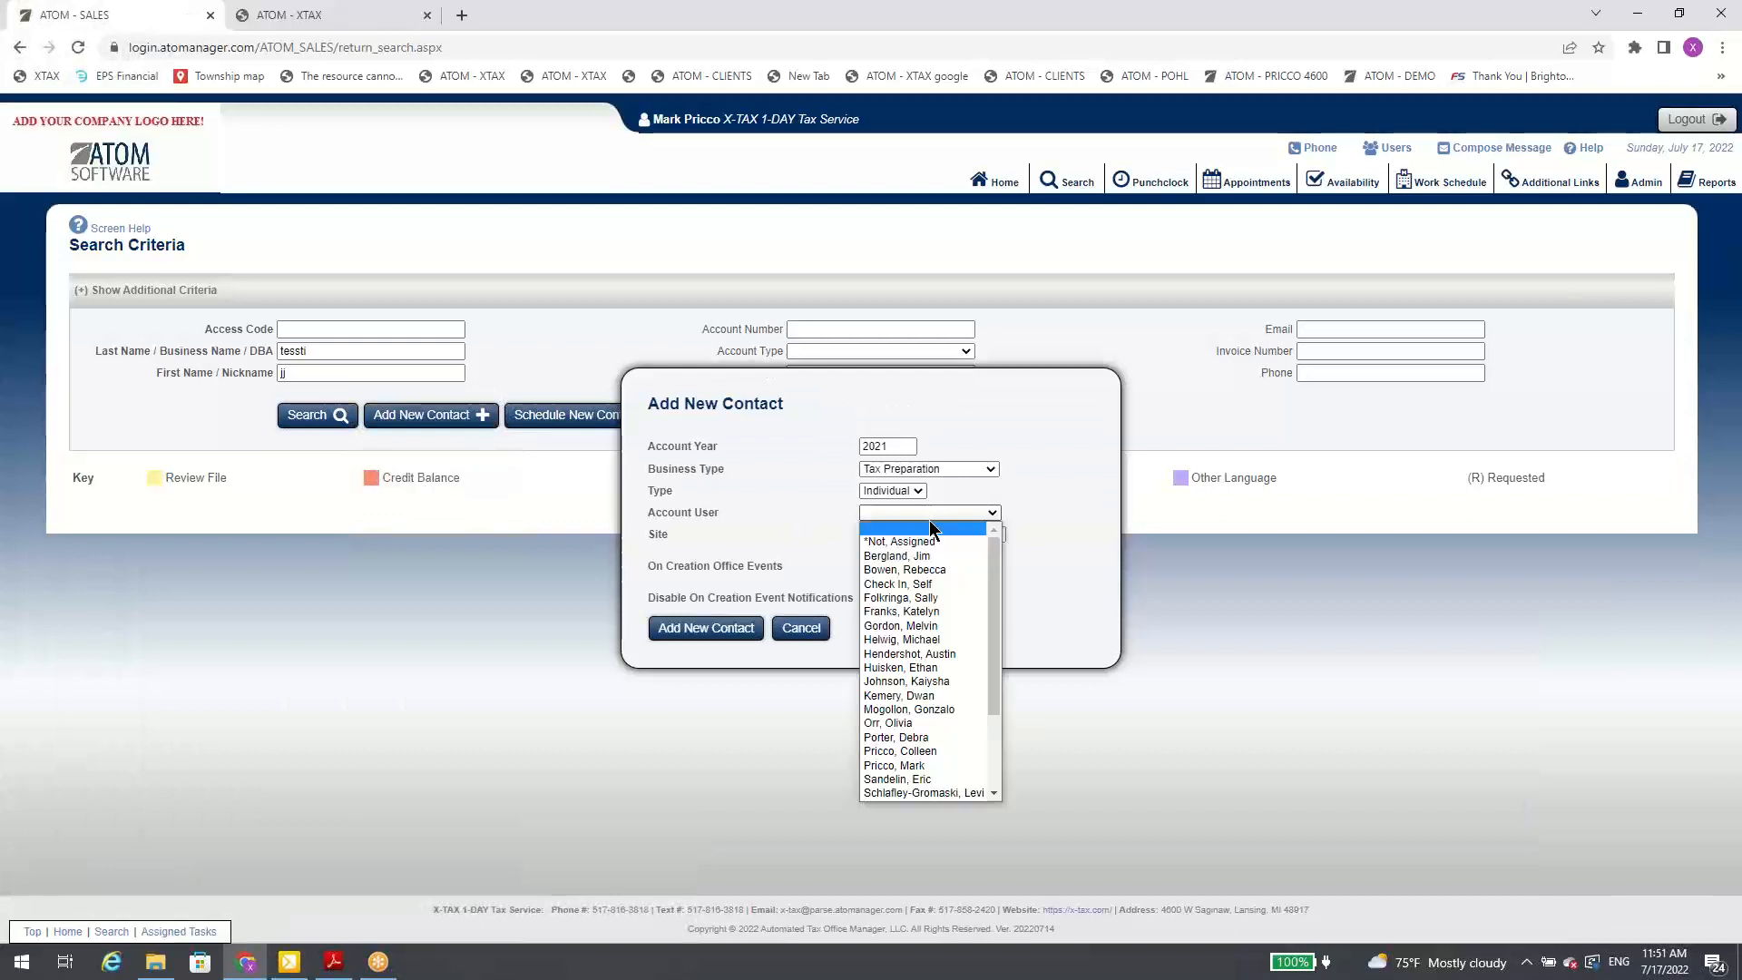
click(971, 469)
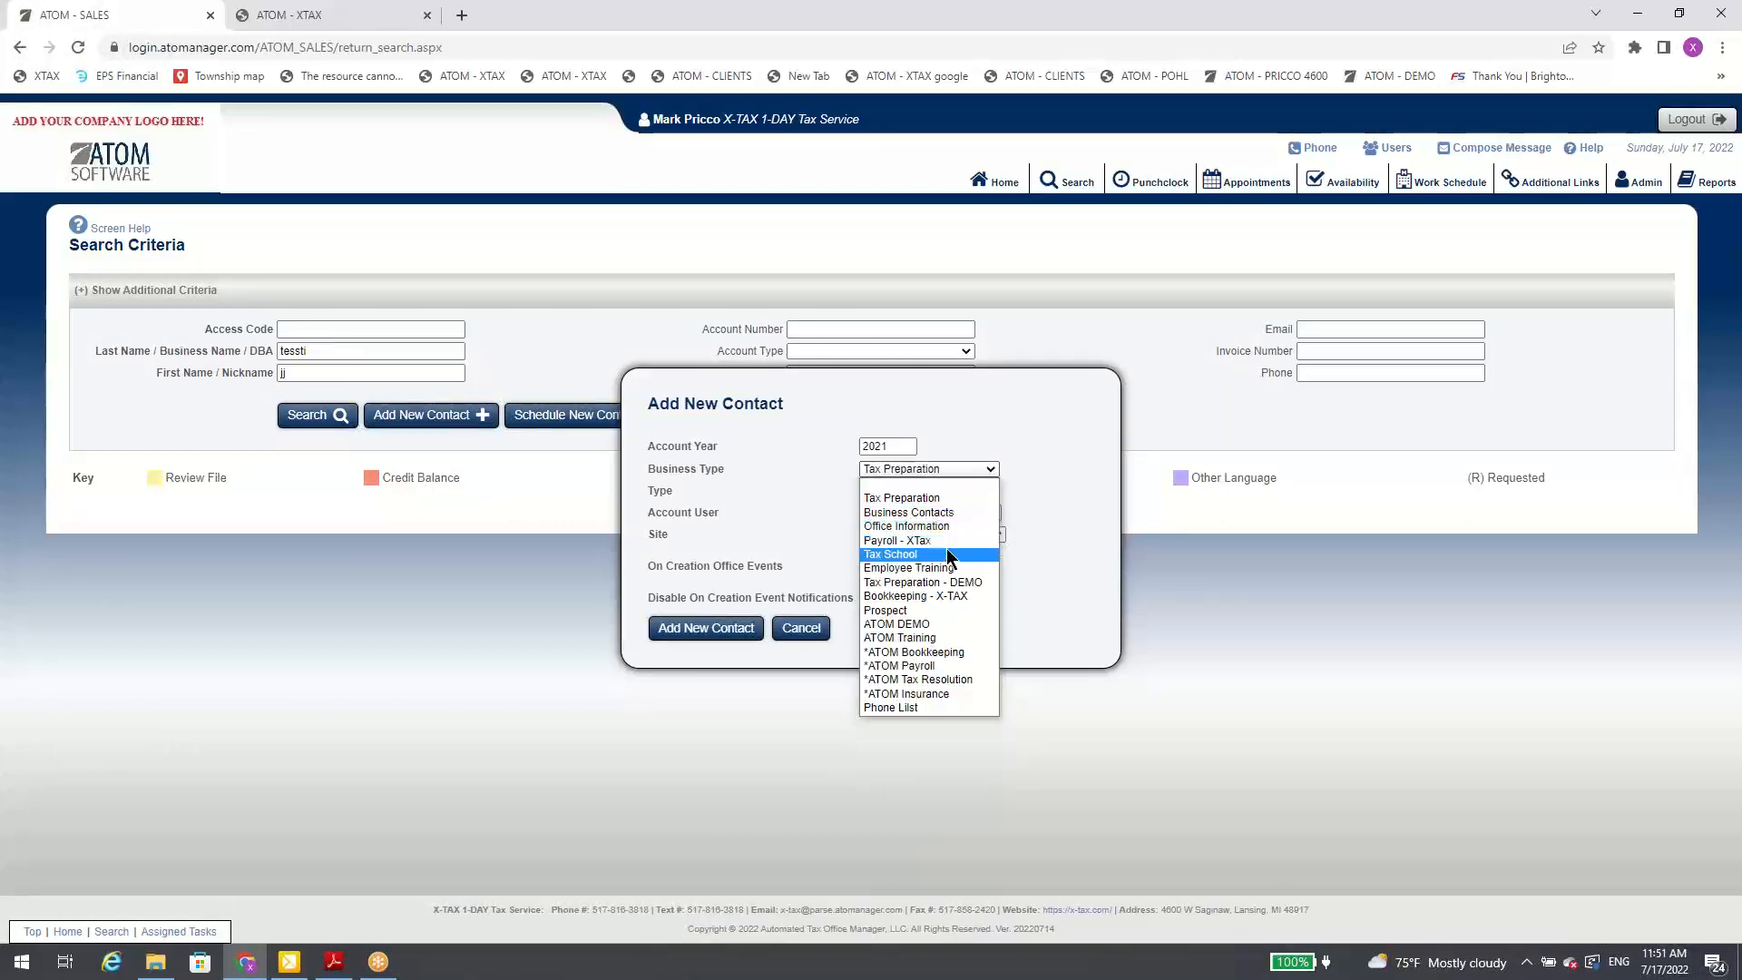
click(954, 651)
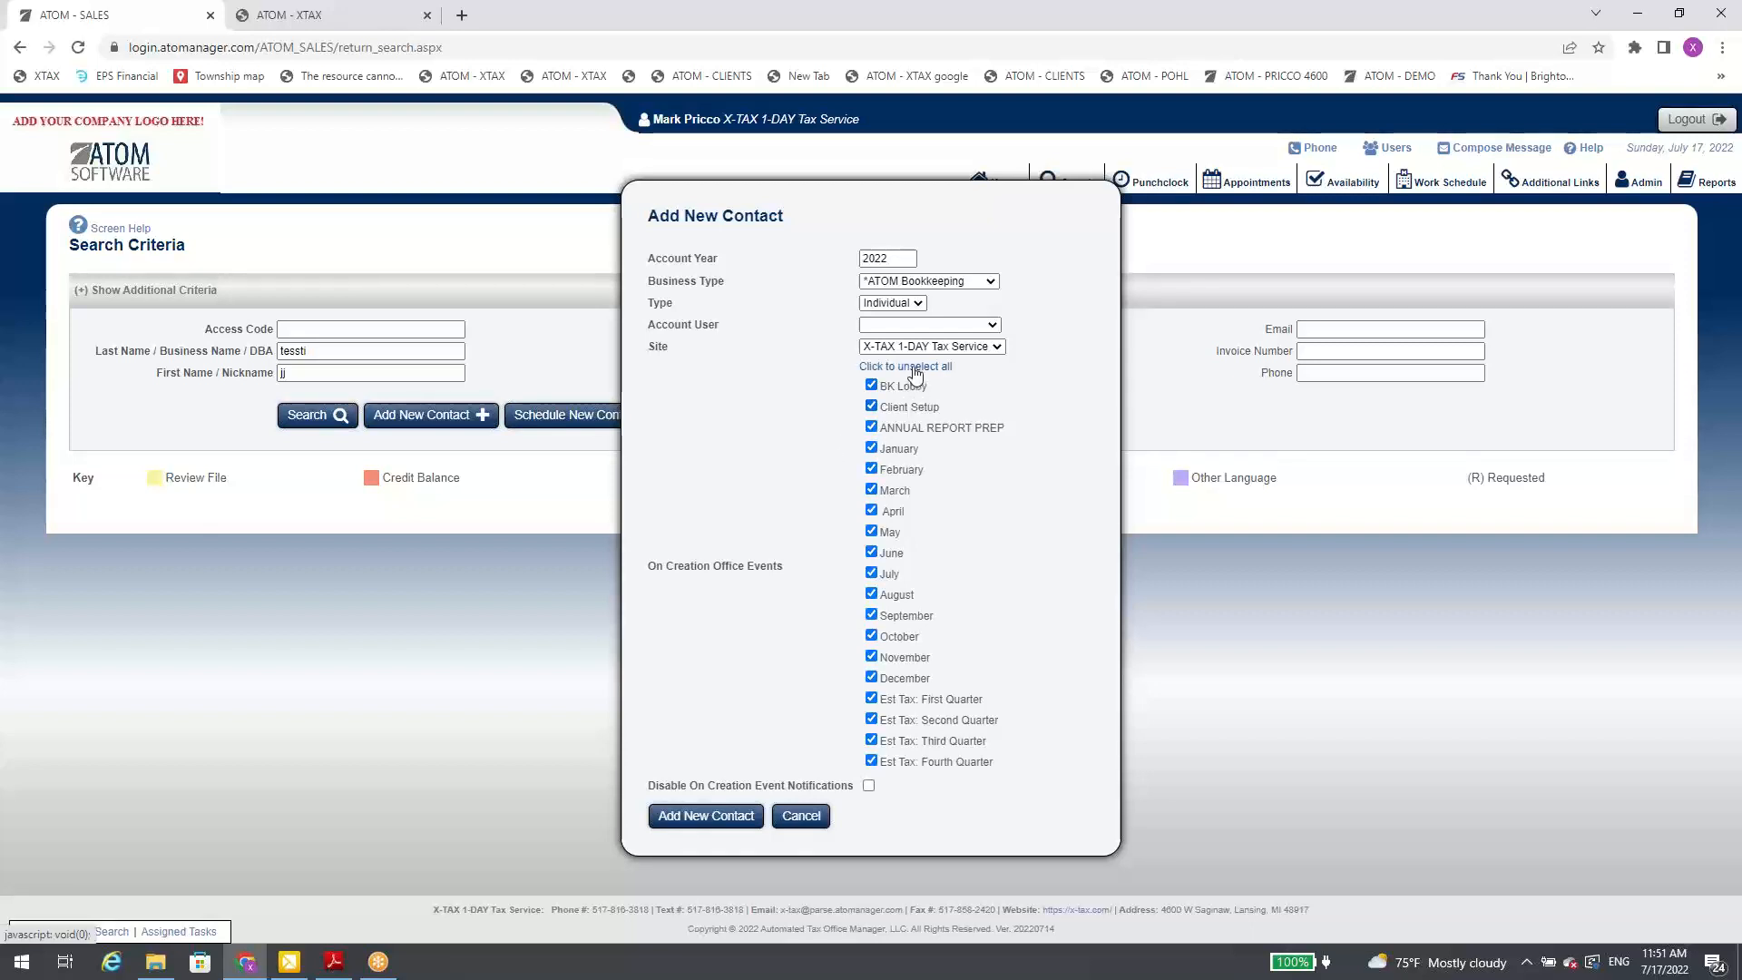
click(872, 406)
click(871, 386)
click(905, 368)
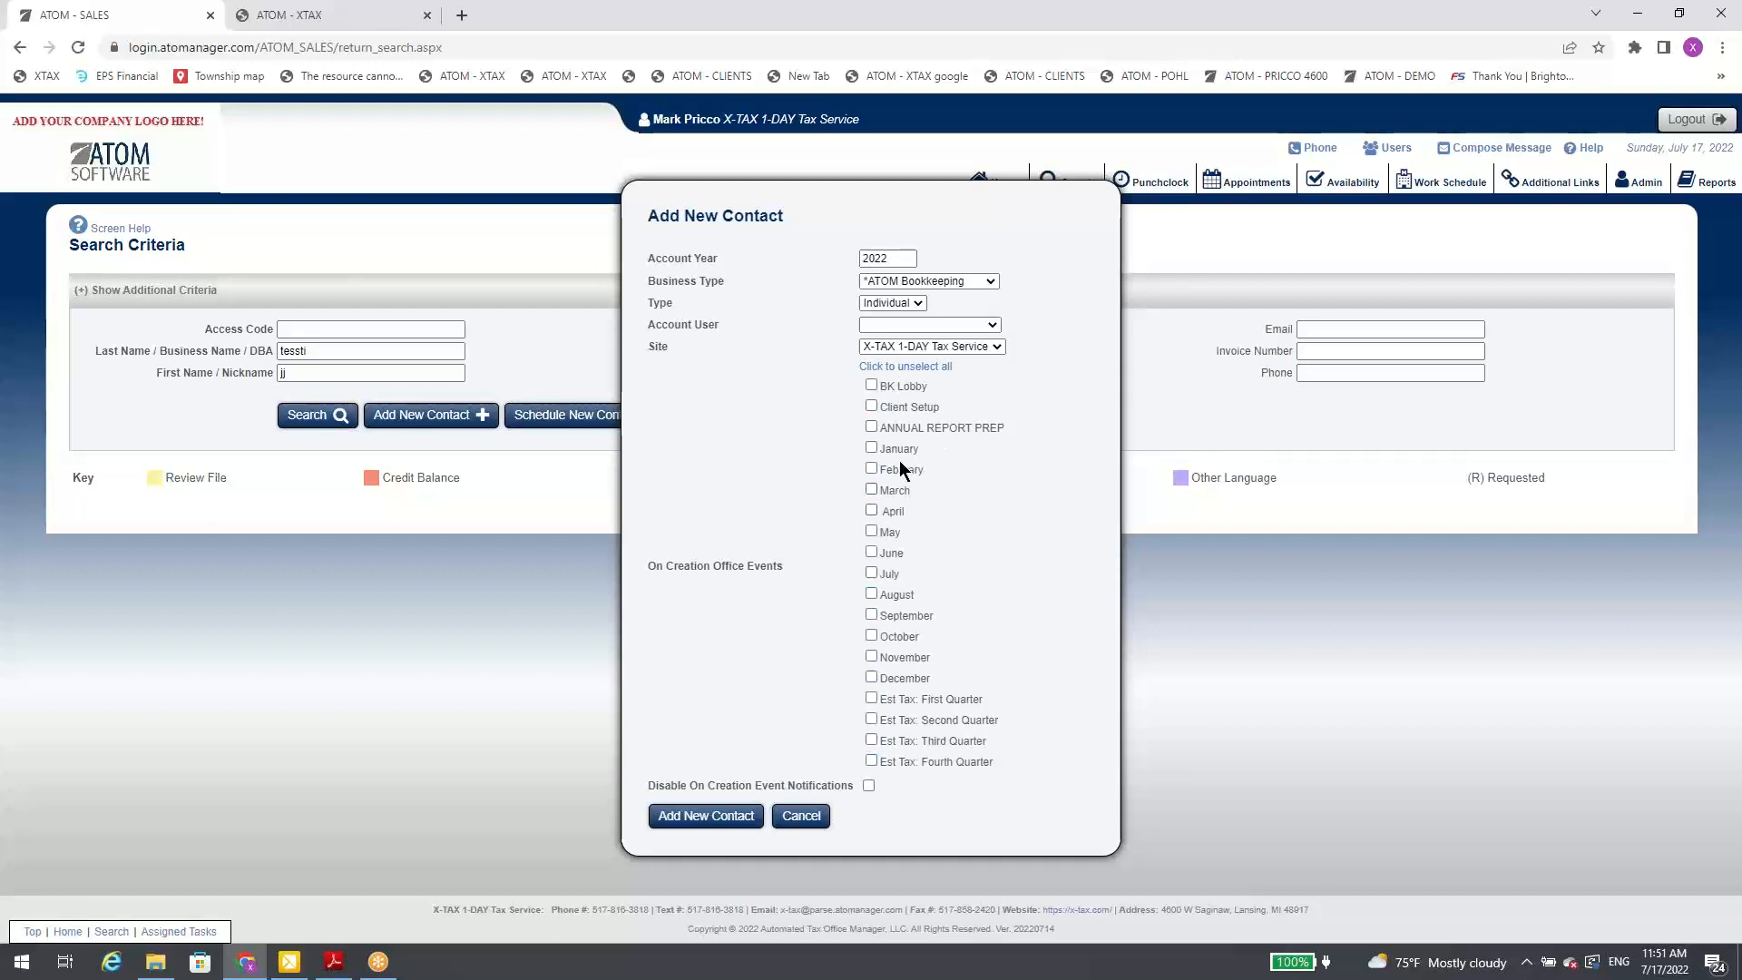
click(802, 817)
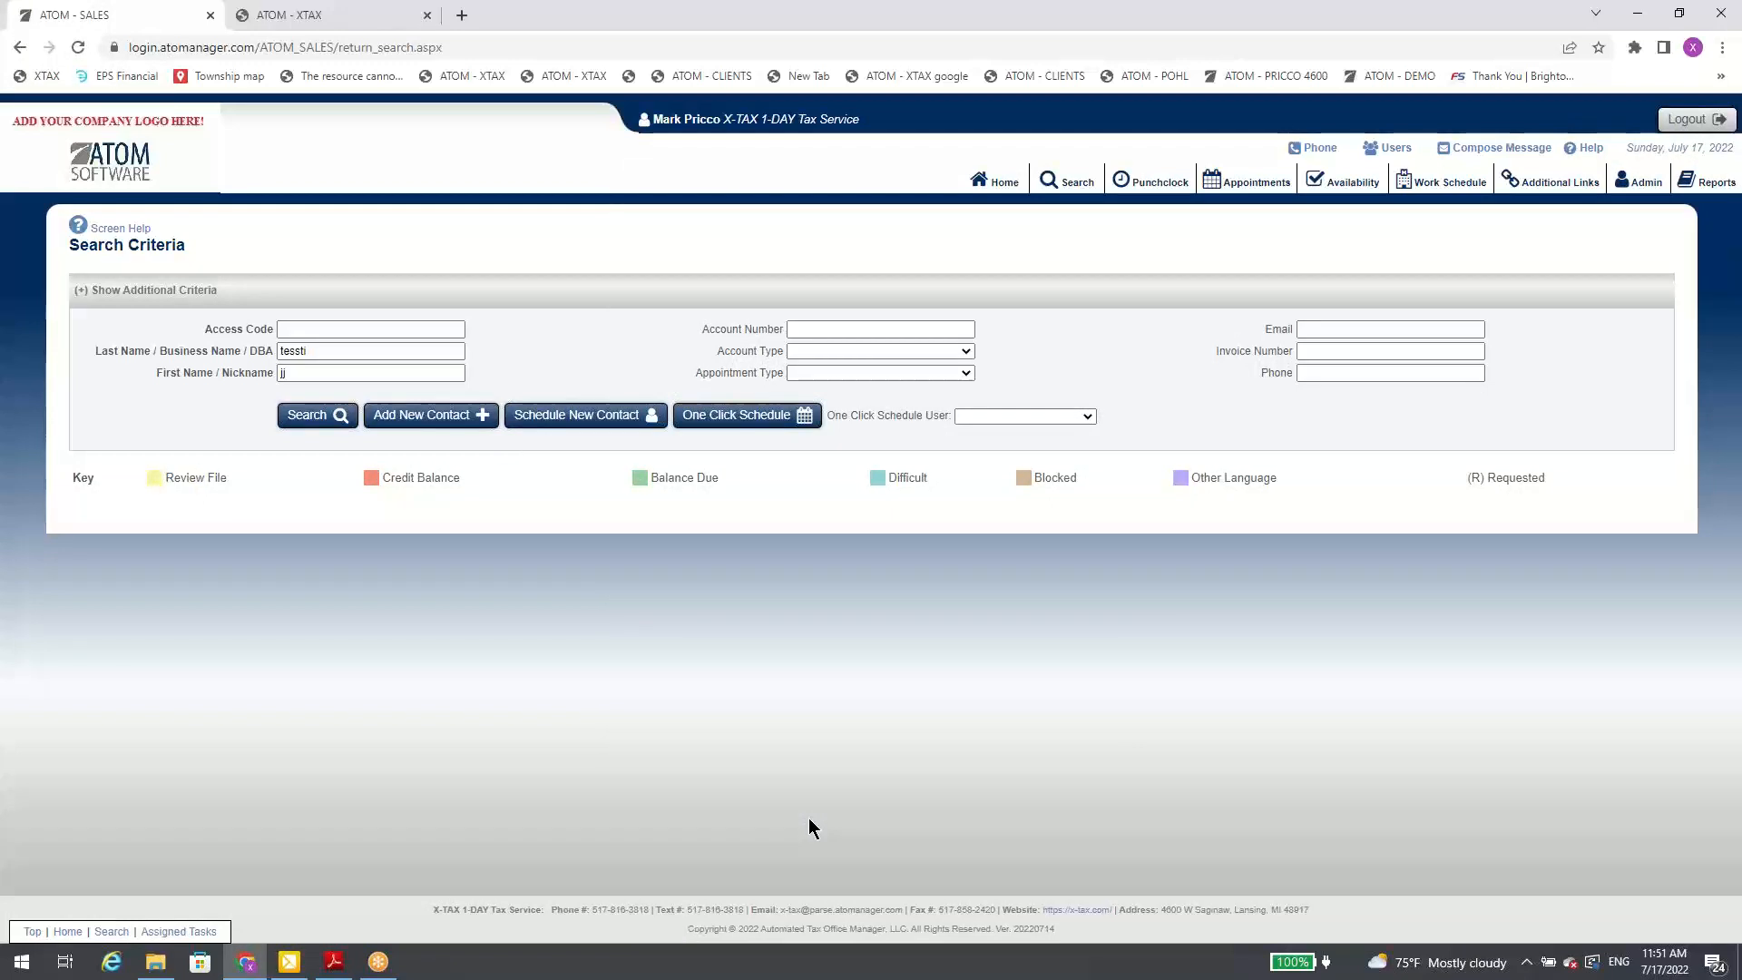
Step: Replace the search criteria with an existing client's last name and first name and run the search
double_click(300, 351)
key(Tab)
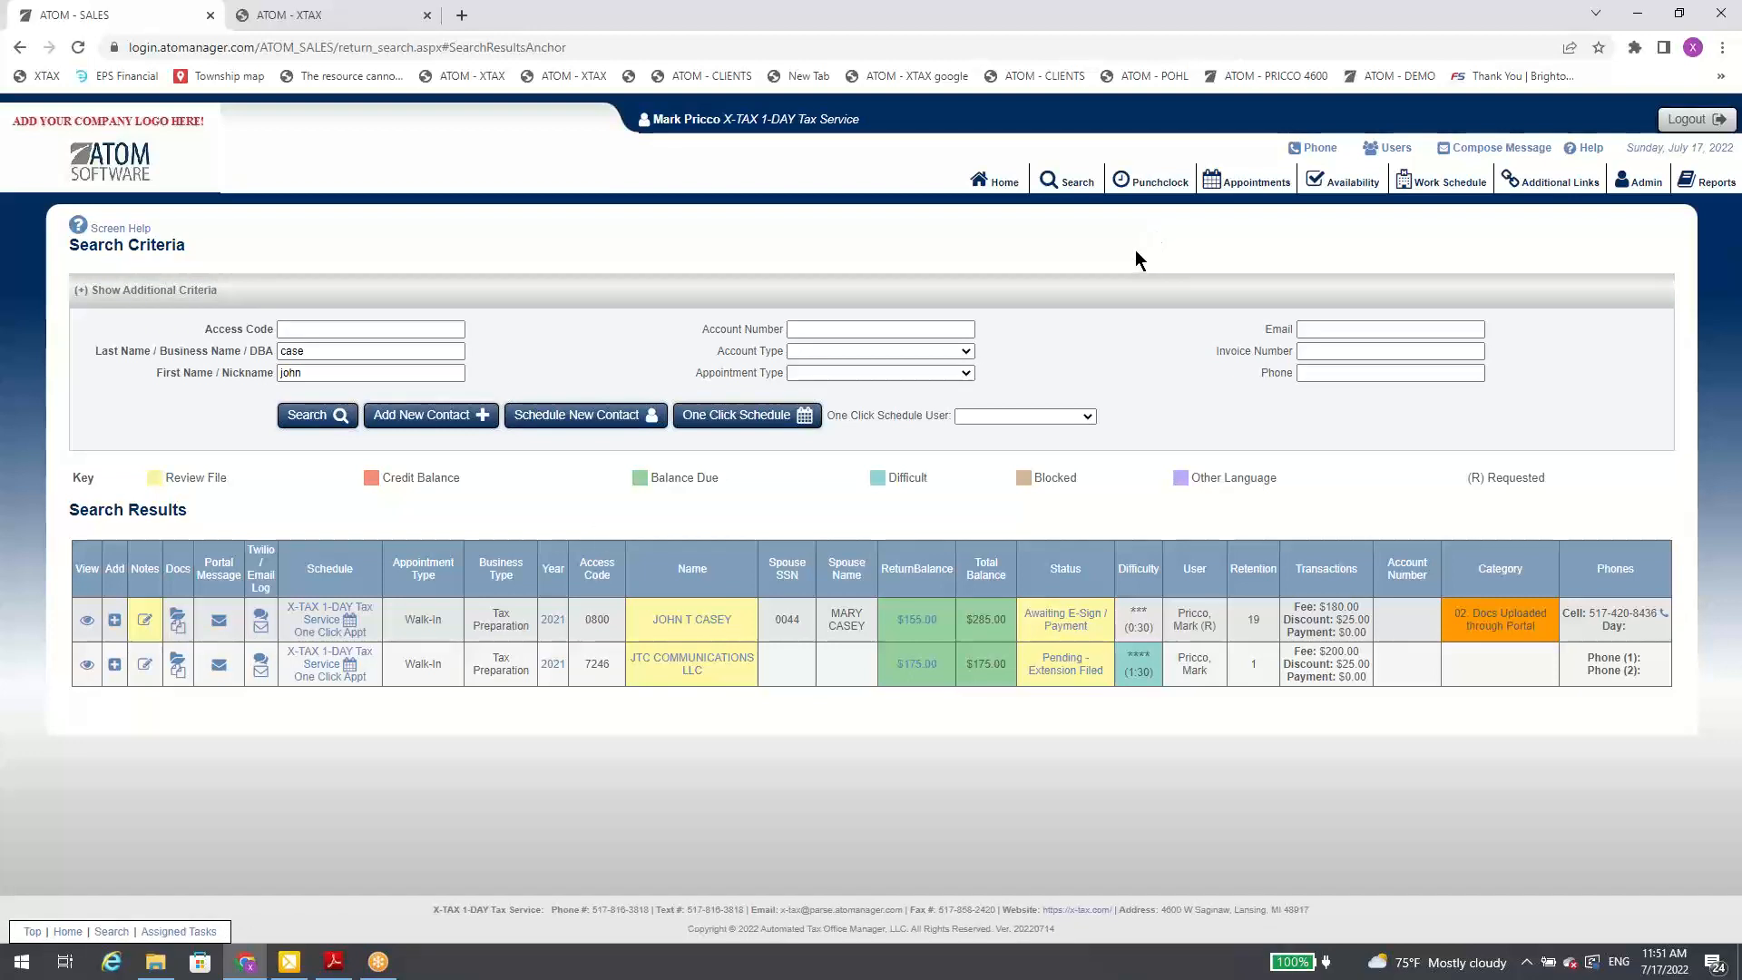
Step: Punch out of the current client on the Billable Punch Clock and clear the client filter
click(1150, 199)
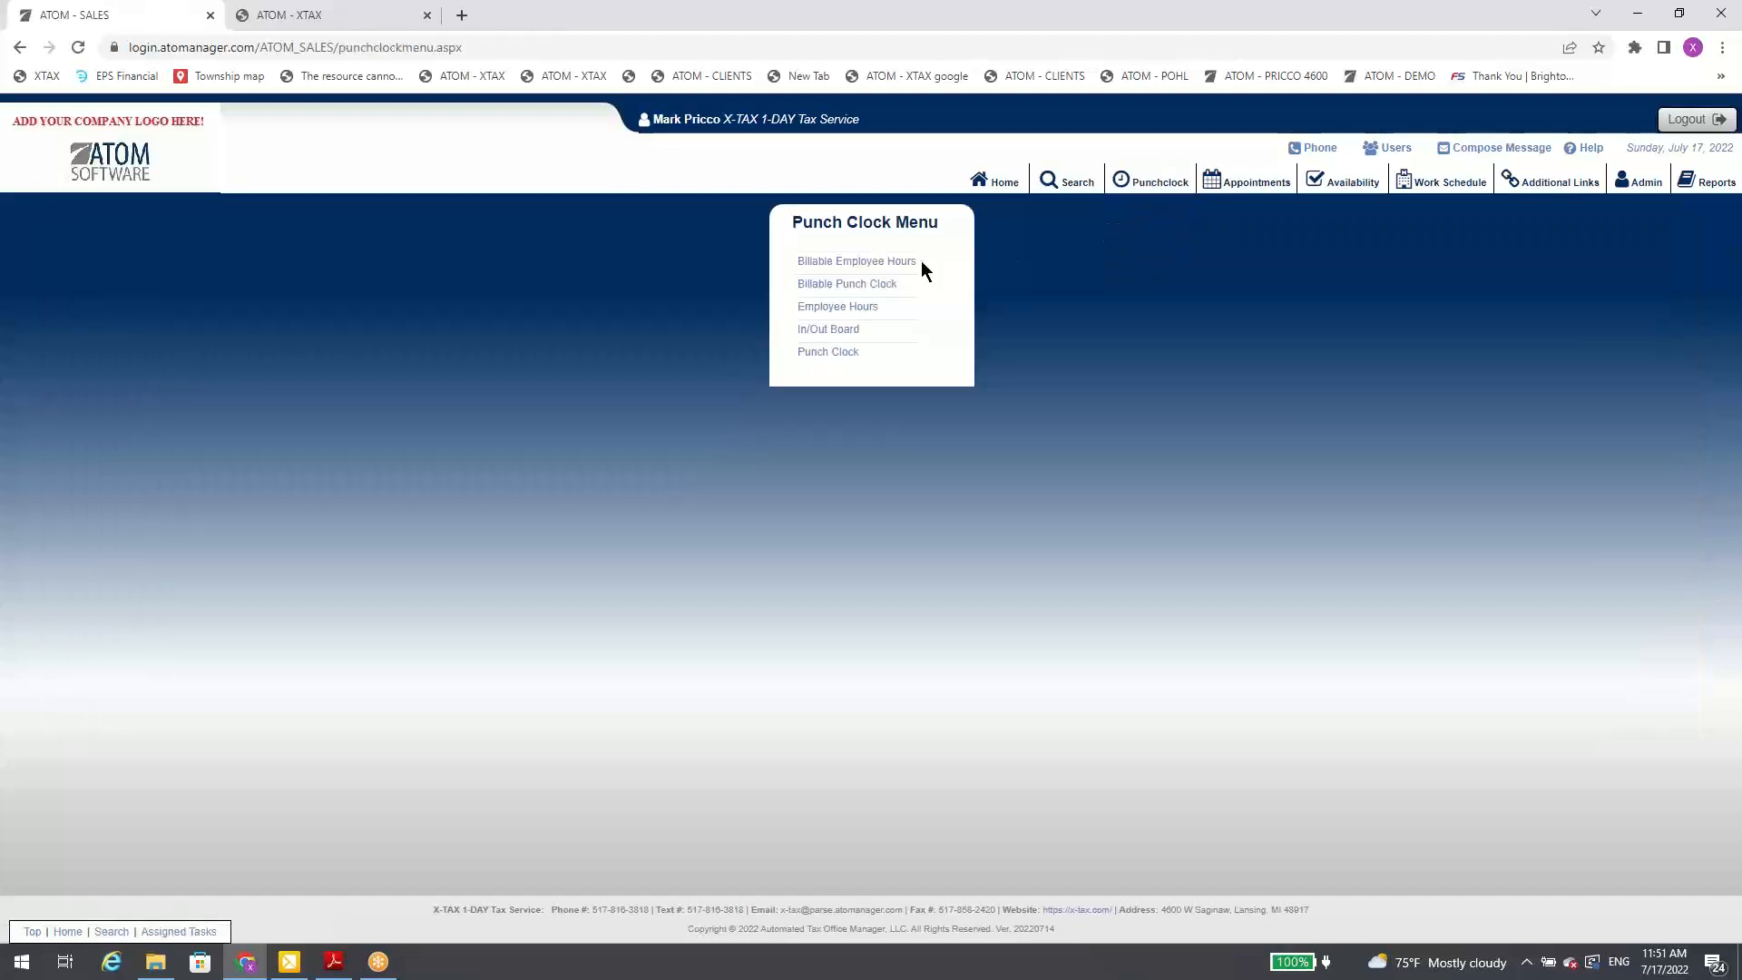
click(878, 285)
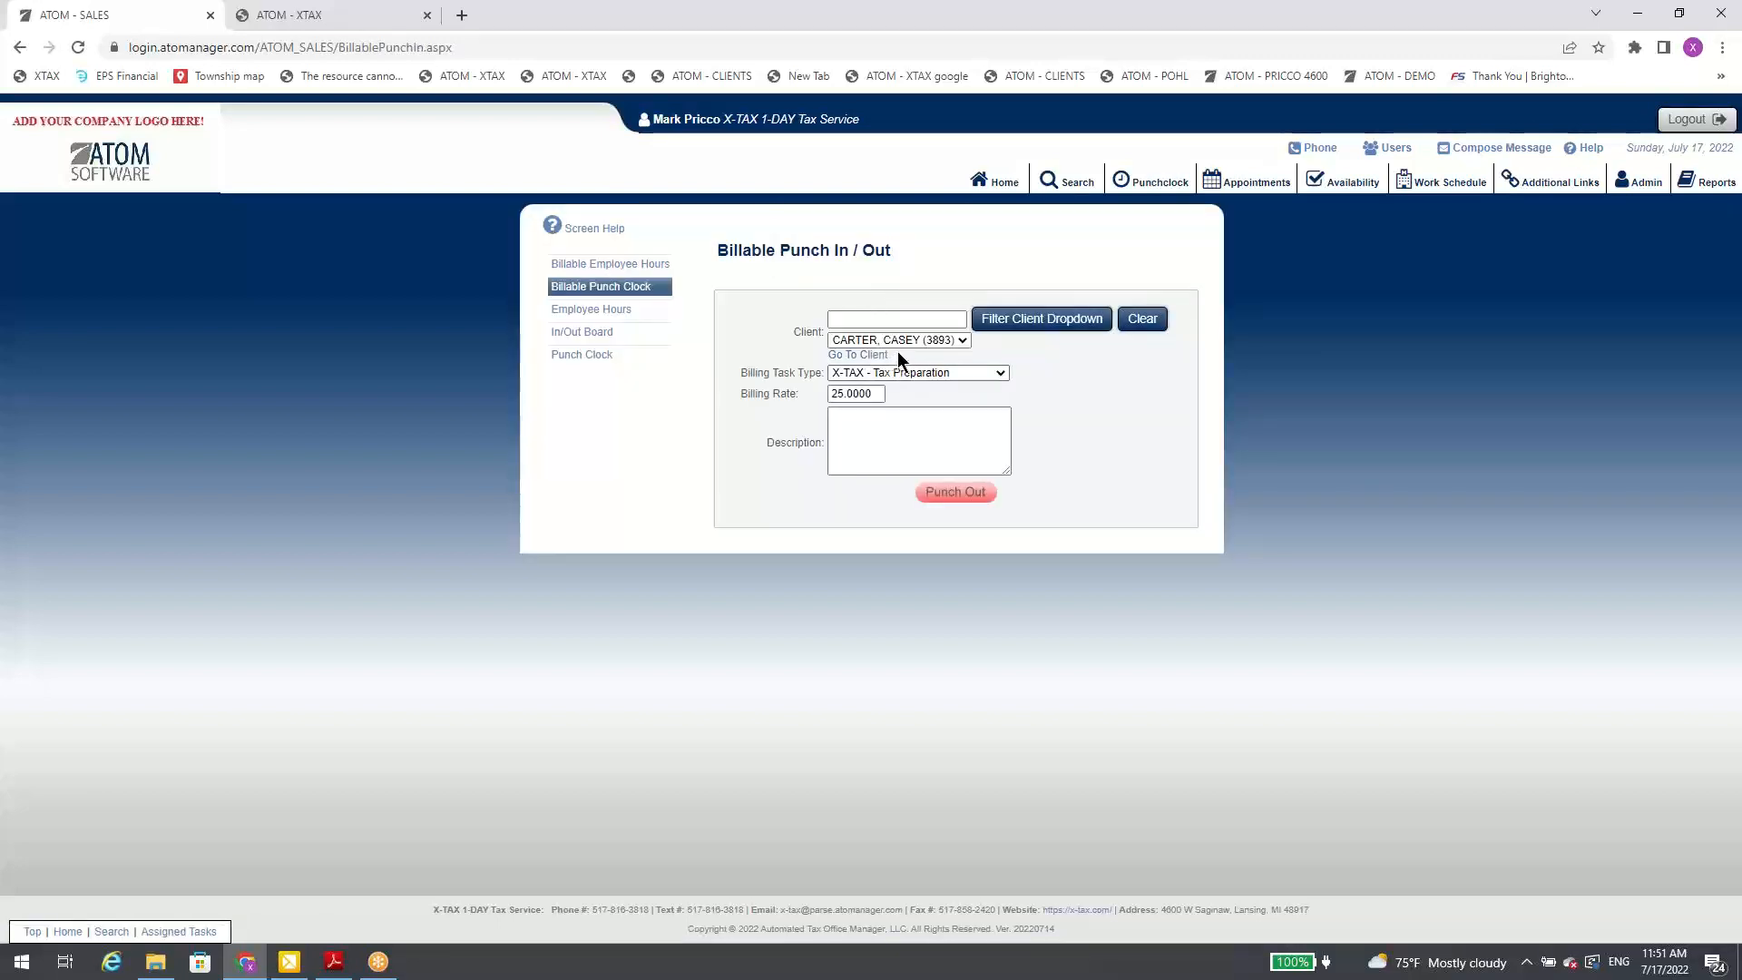
click(957, 495)
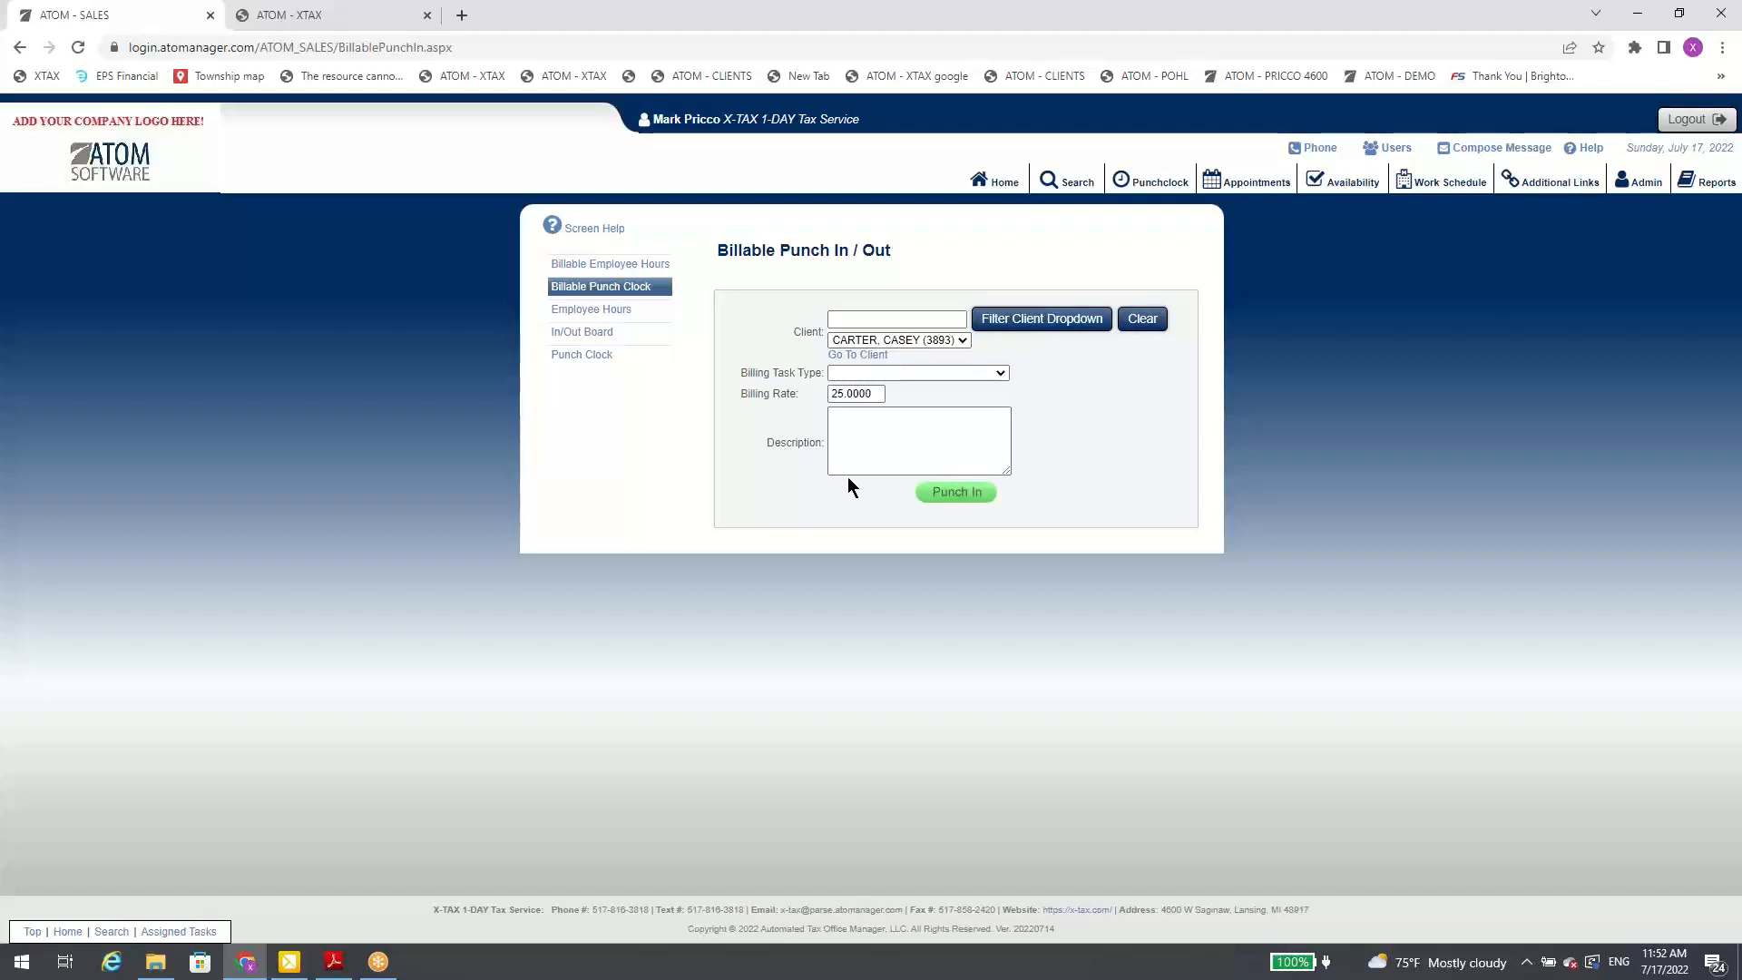
click(1141, 321)
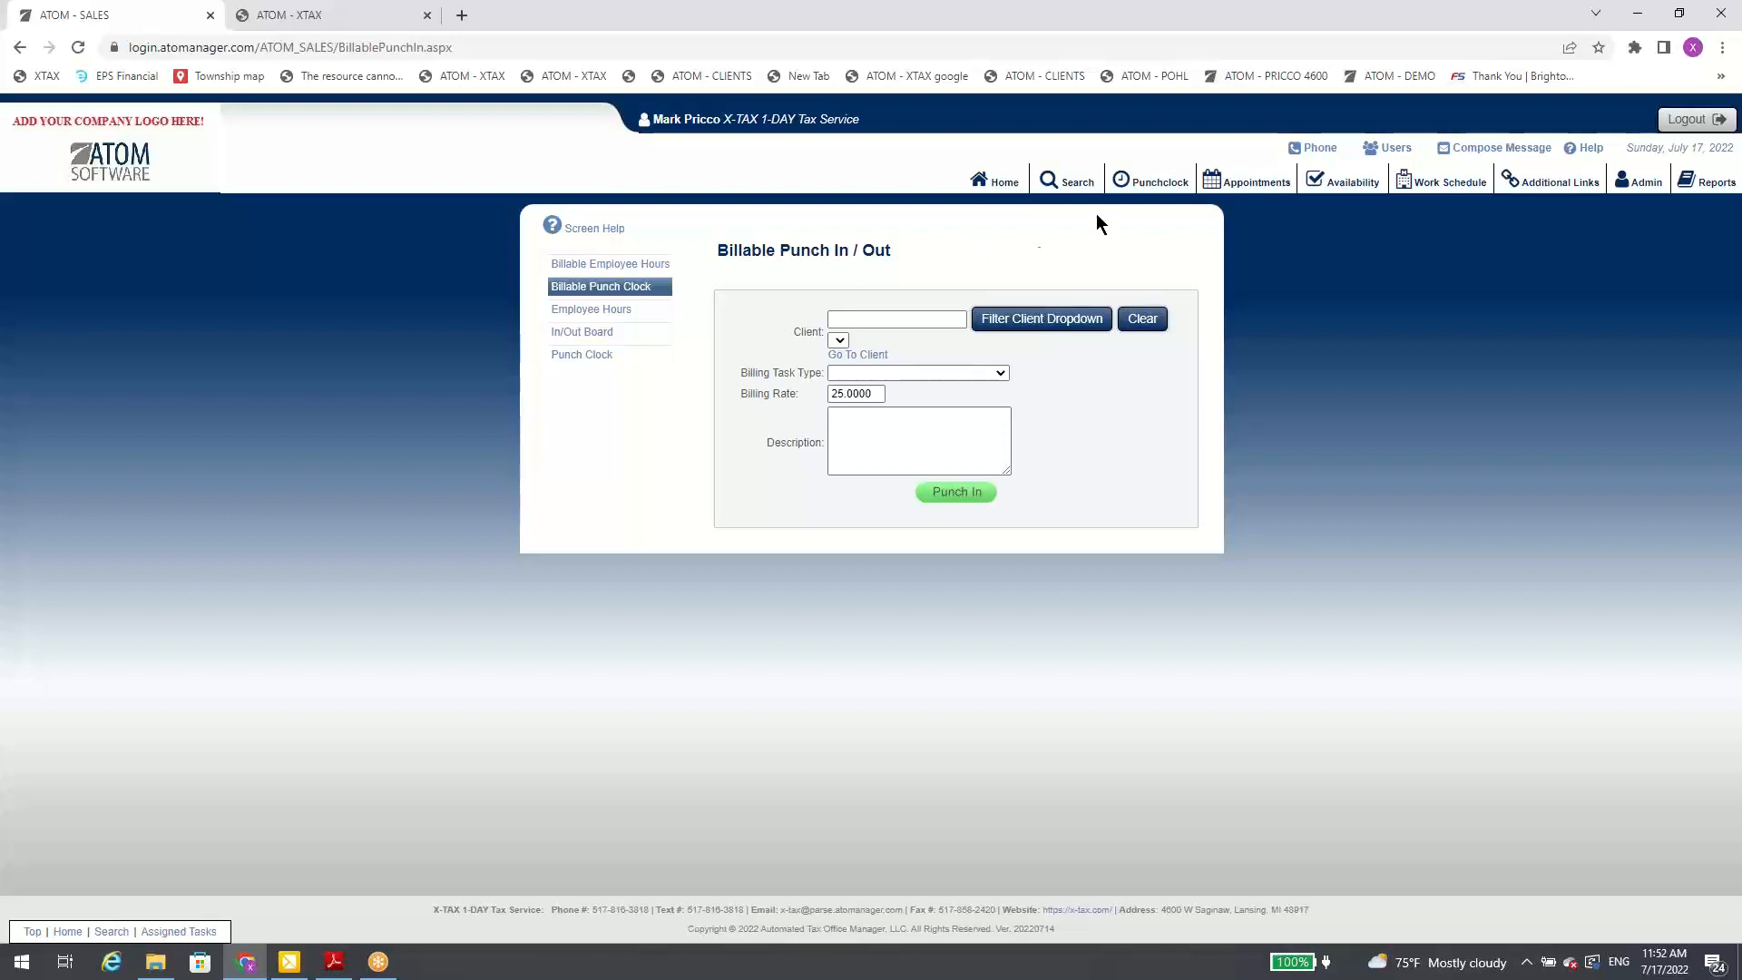
Step: Show the appointment schedule by week, go to July 25, 2022, and narrow it to that single day
click(1232, 186)
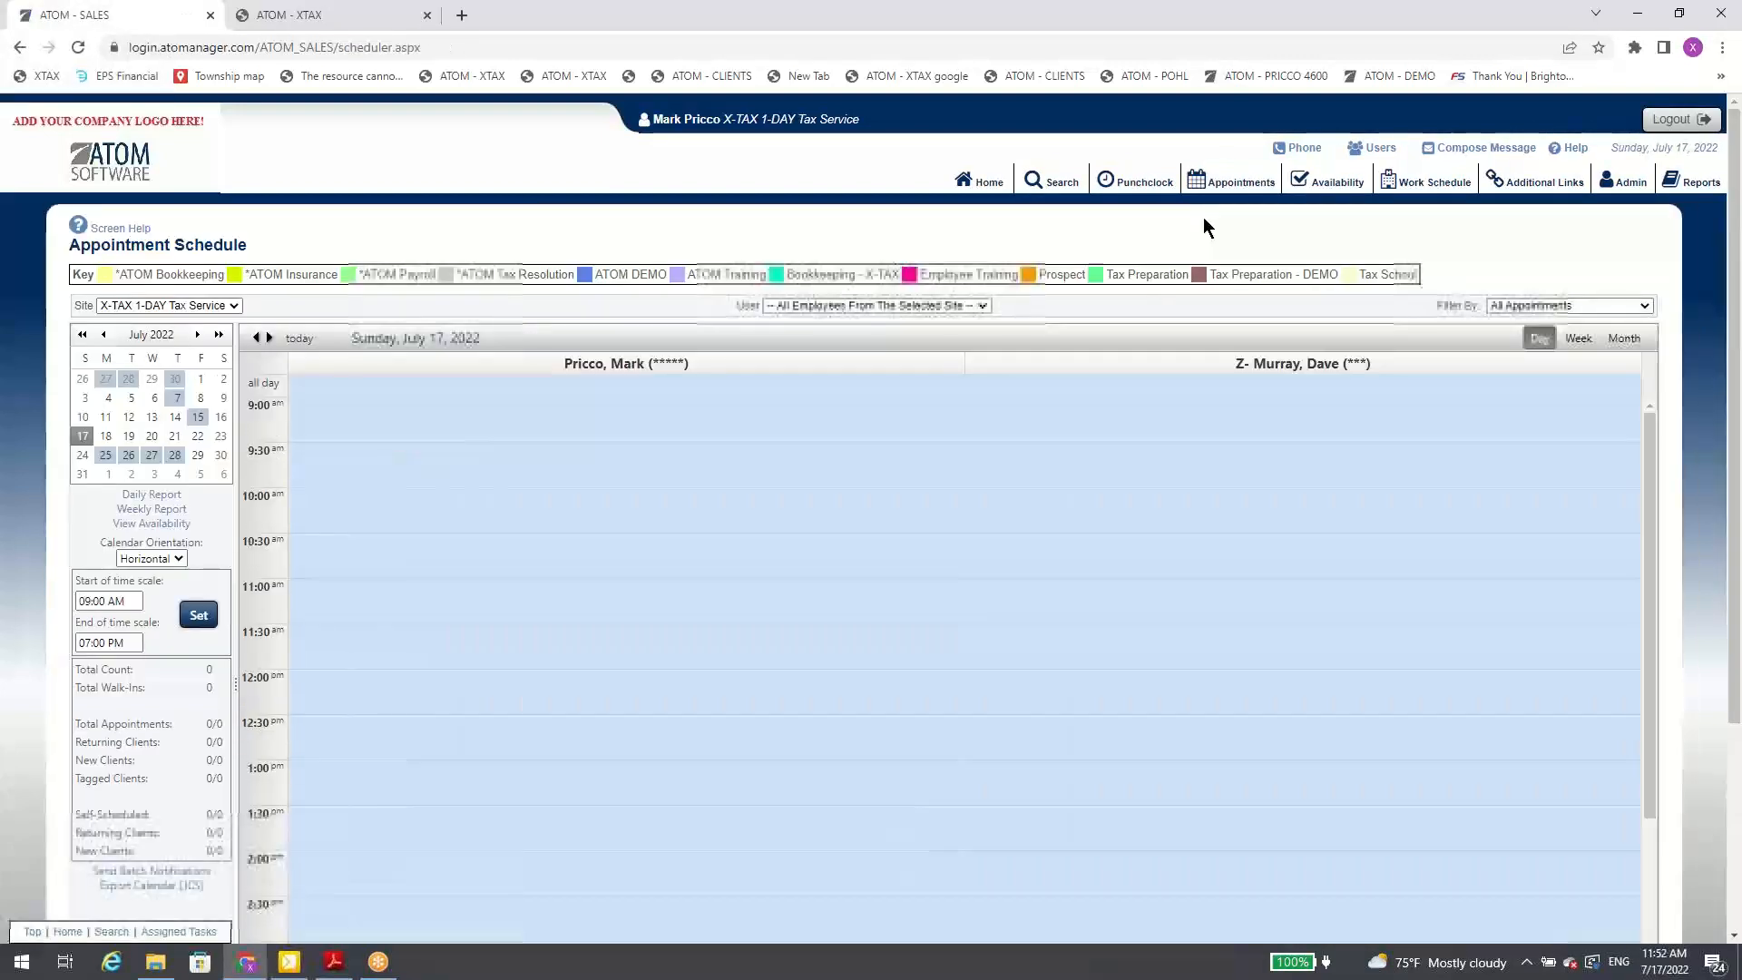
click(1562, 341)
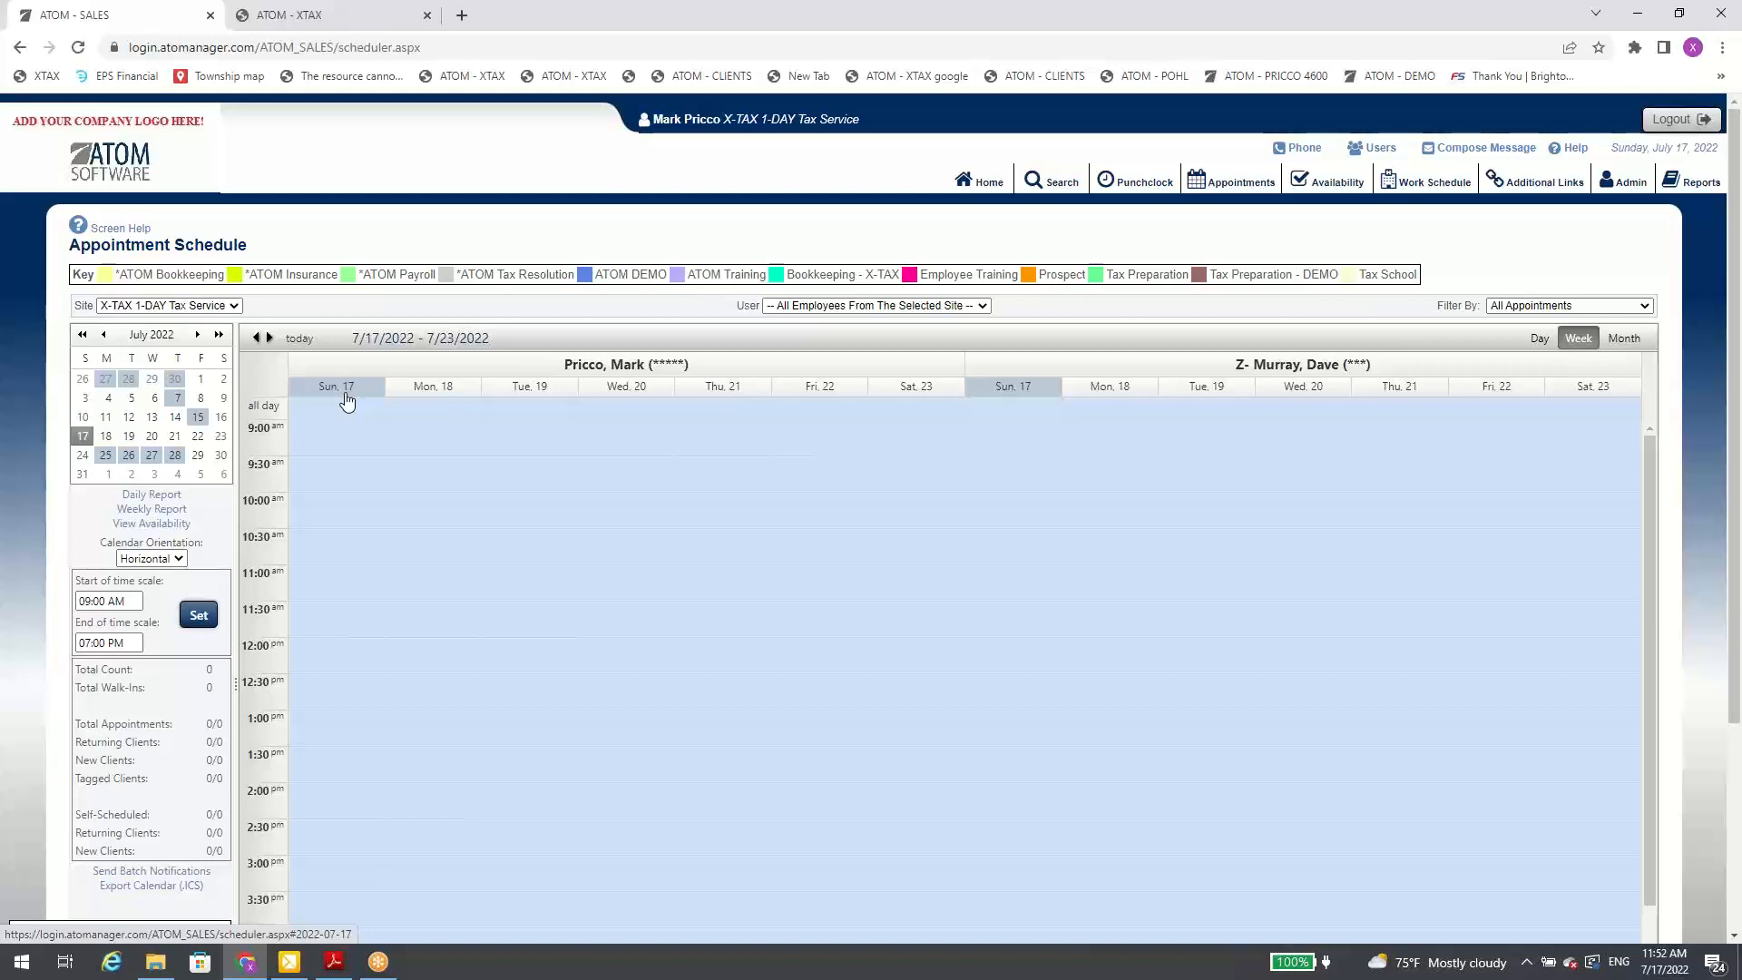
click(107, 455)
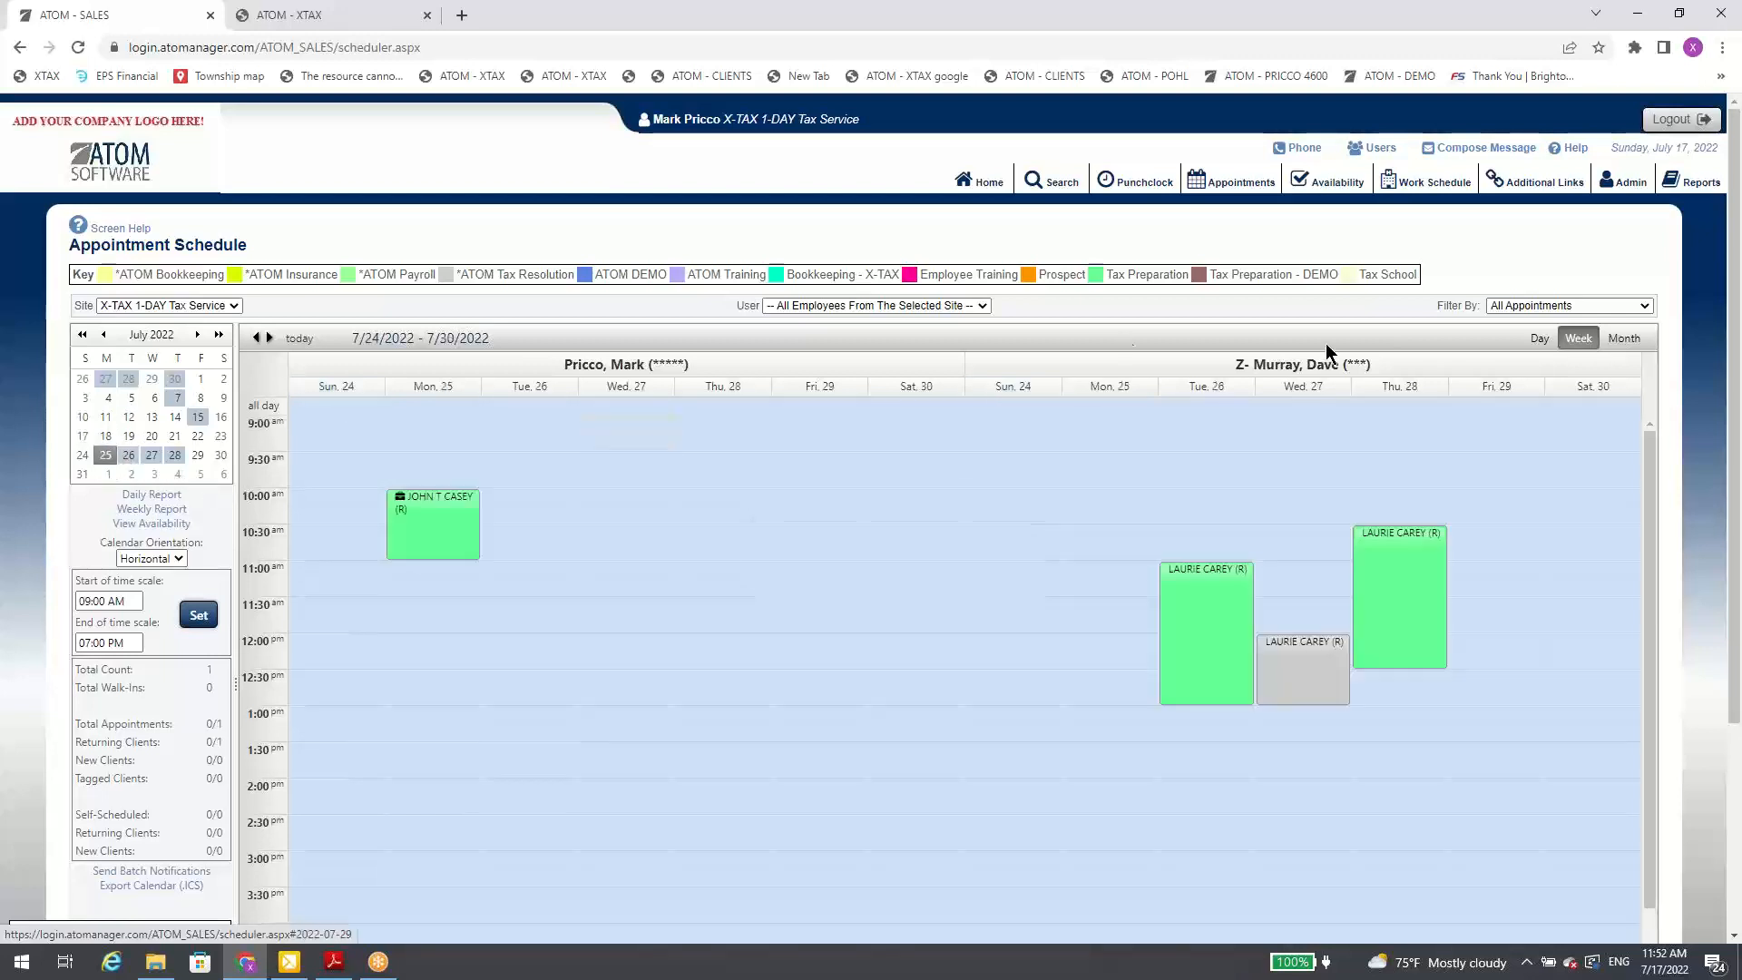
click(1116, 390)
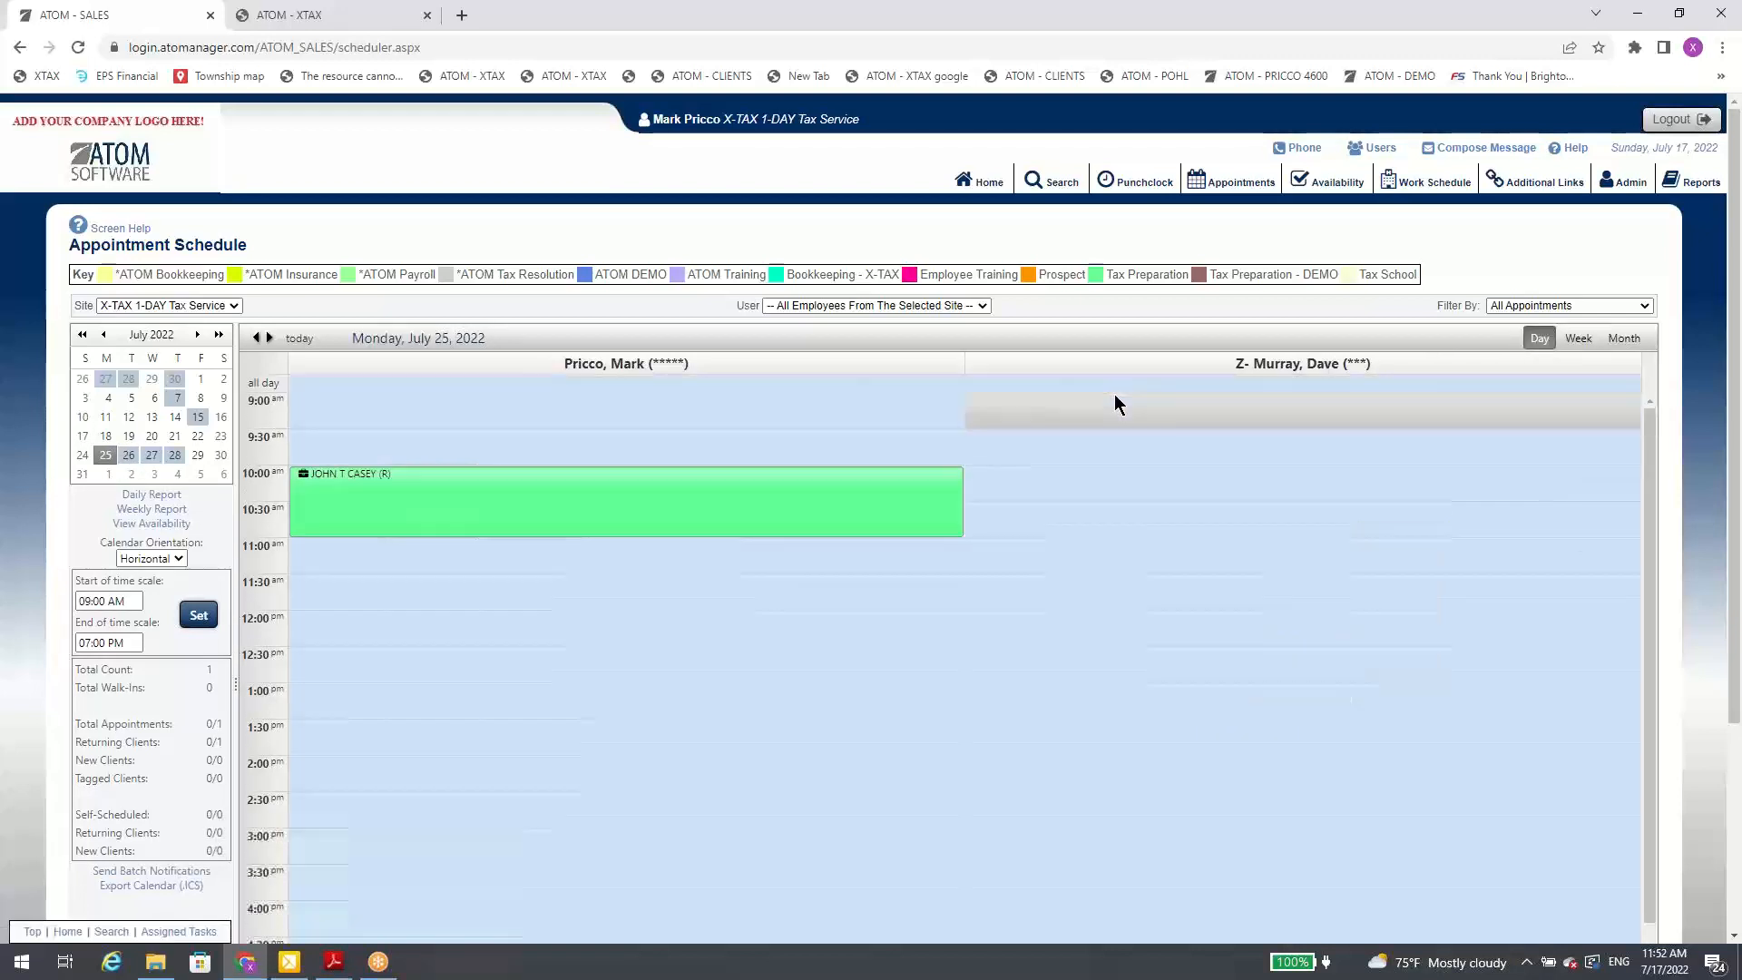
Step: Disable the appointment reminder on the July 25 10:00 AM appointment and save it
click(406, 508)
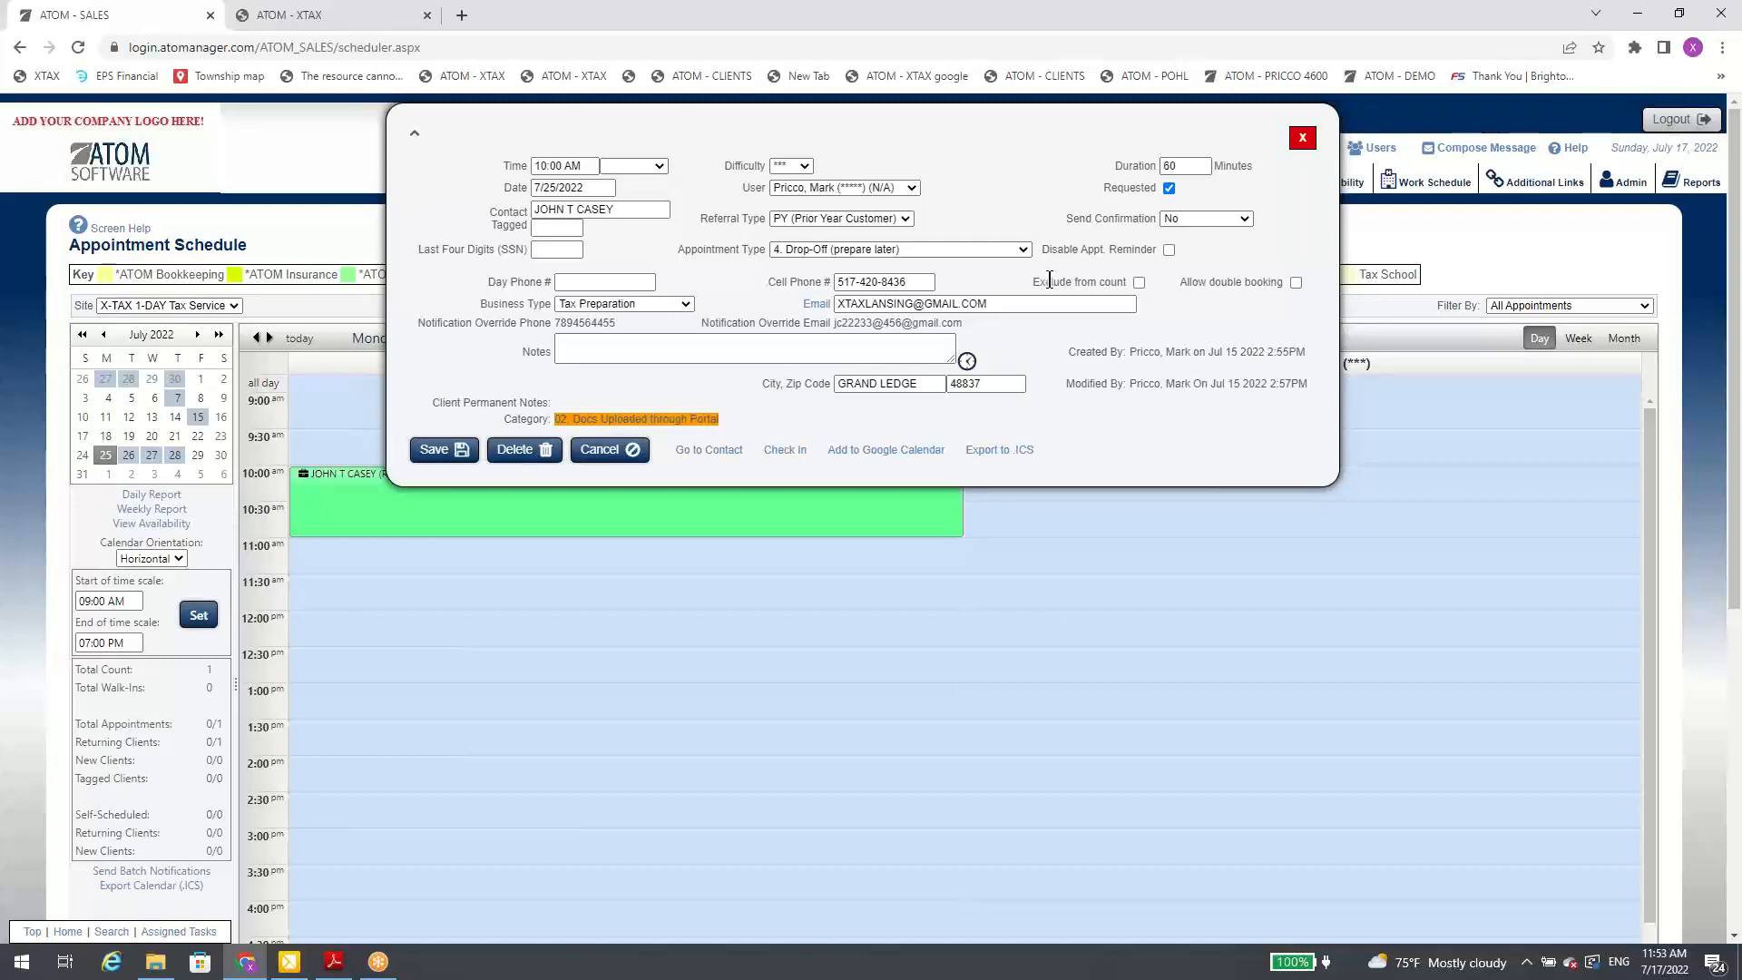
click(1169, 251)
click(443, 450)
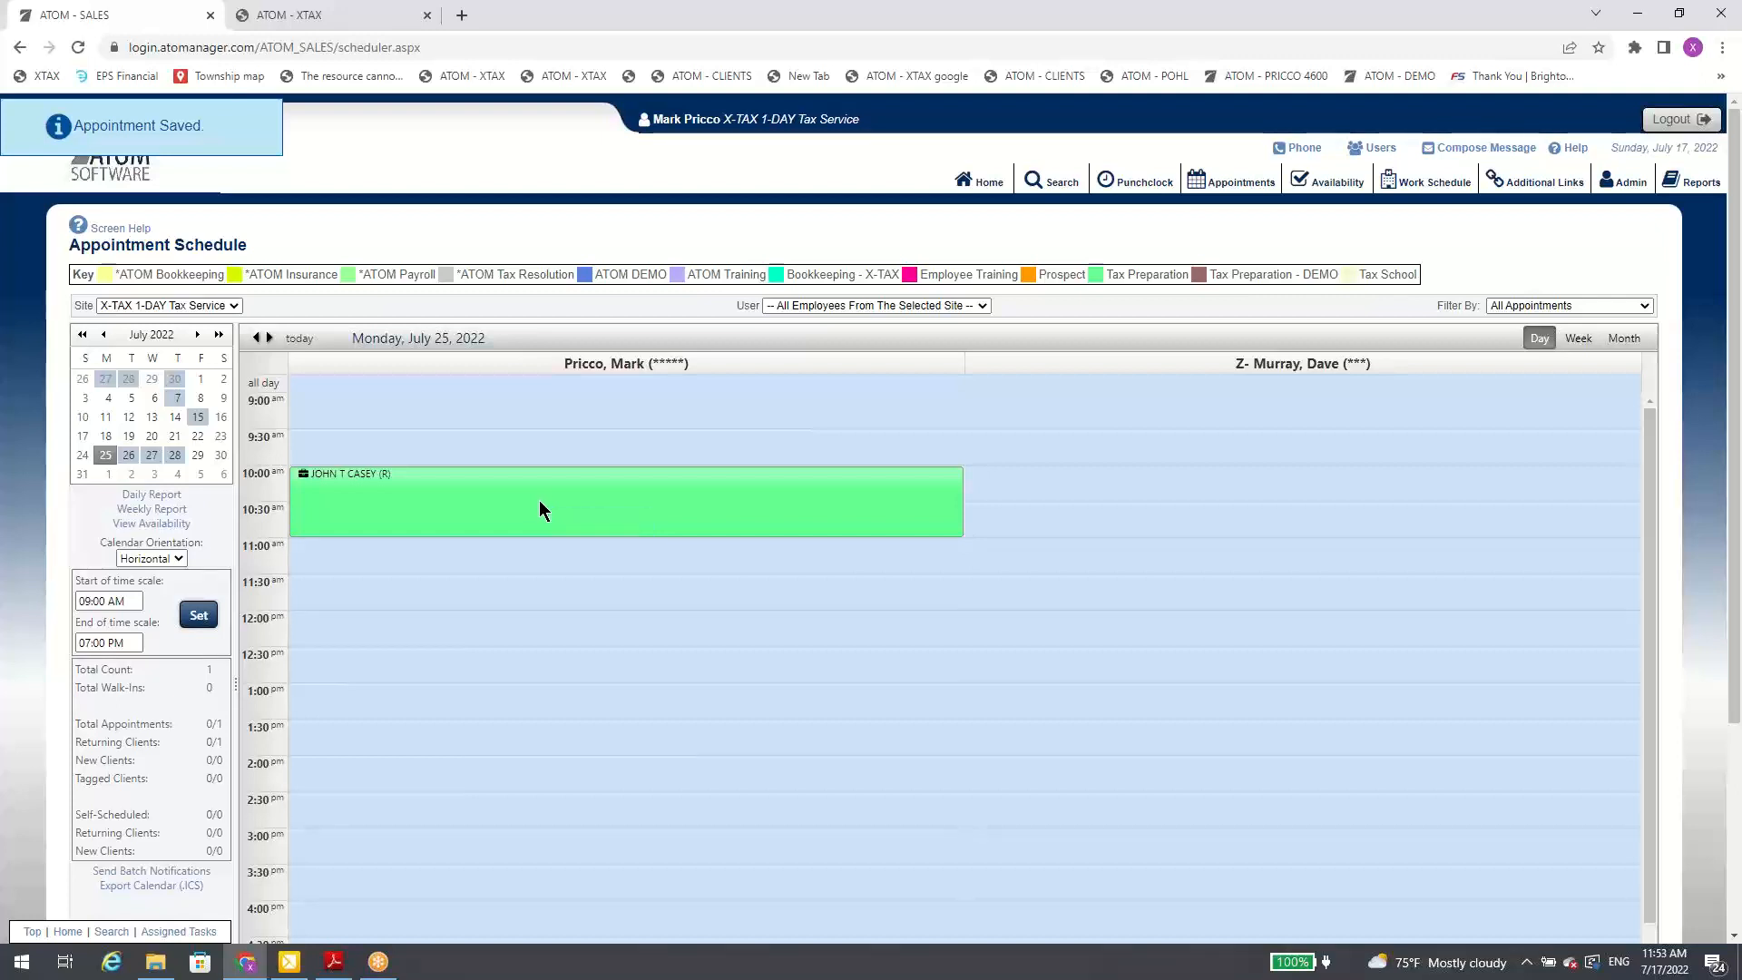
Step: Review the details of the saved 10:00 AM appointment, close it unchanged, and look over the day's schedule
click(547, 499)
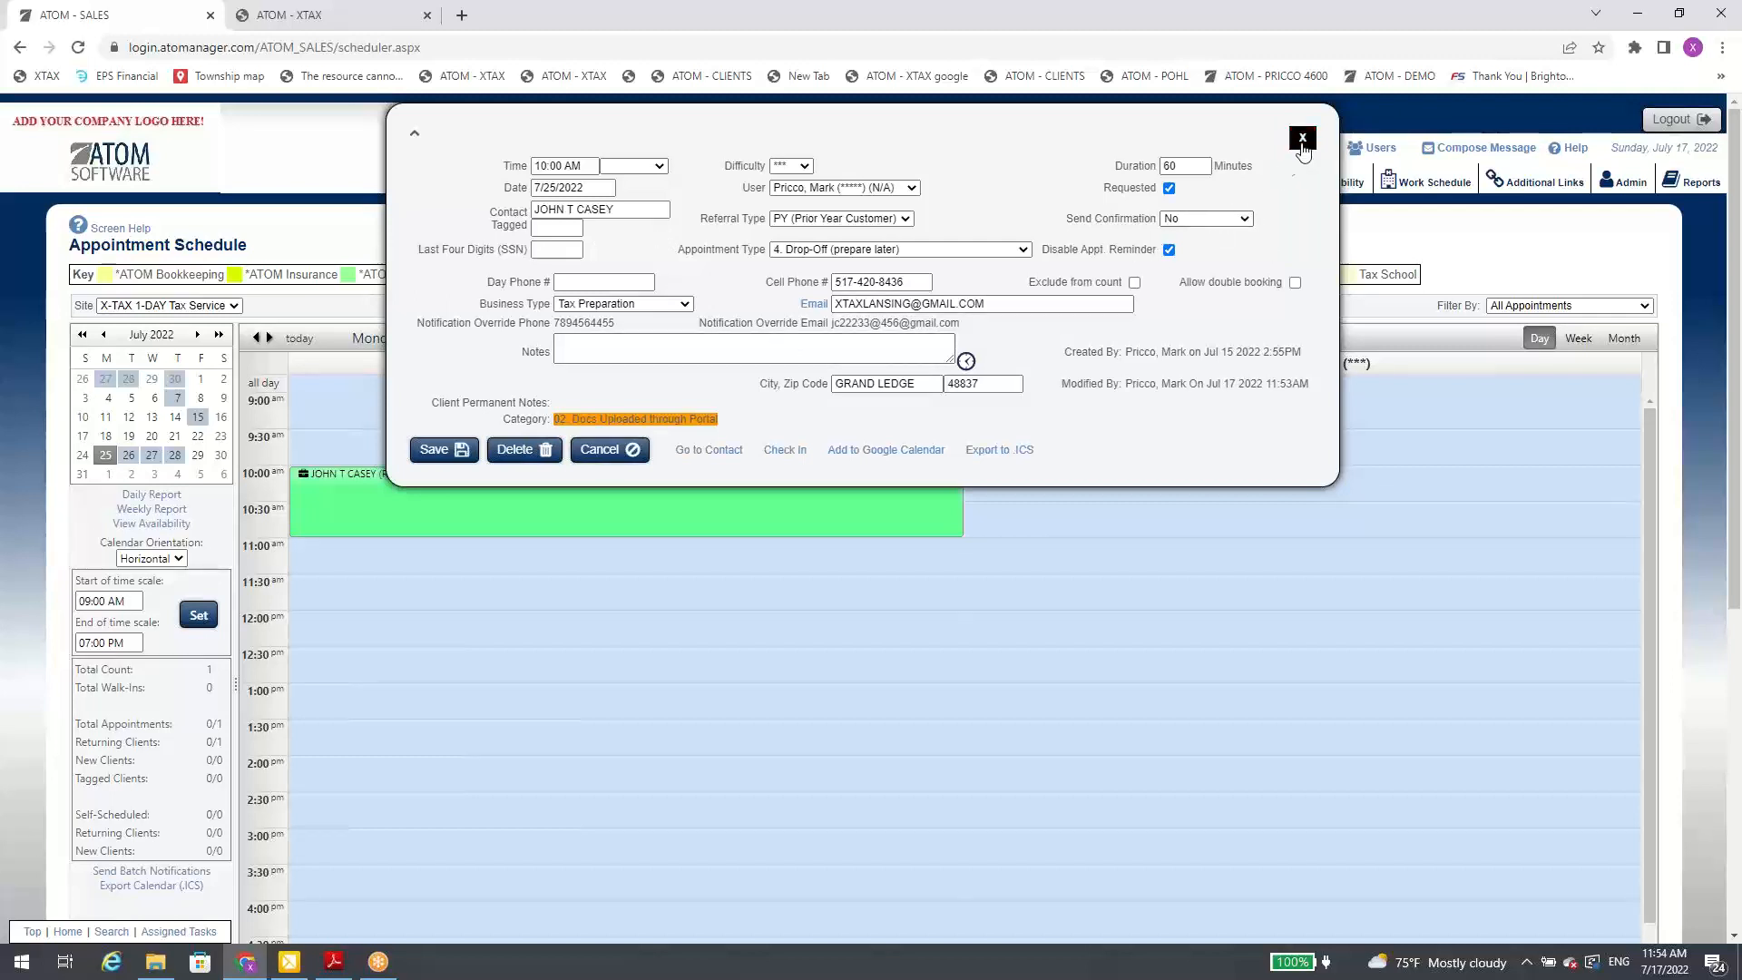
click(624, 448)
scroll(235, 703, down, 2)
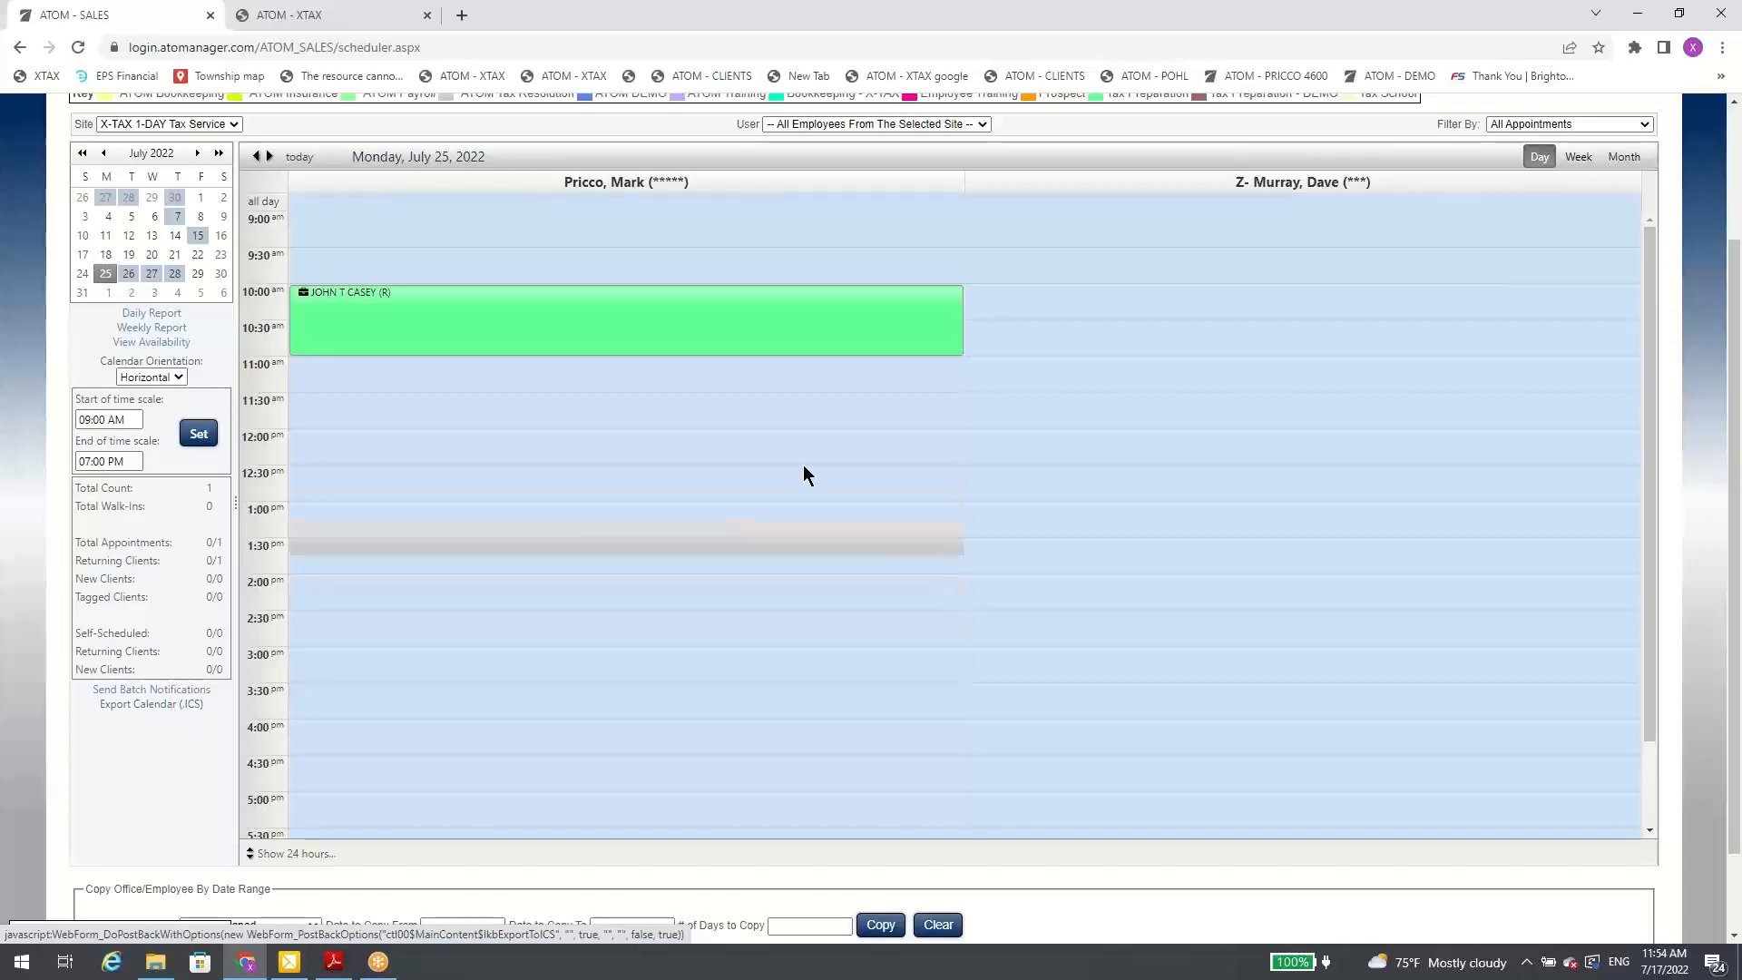
scroll(739, 521, up, 2)
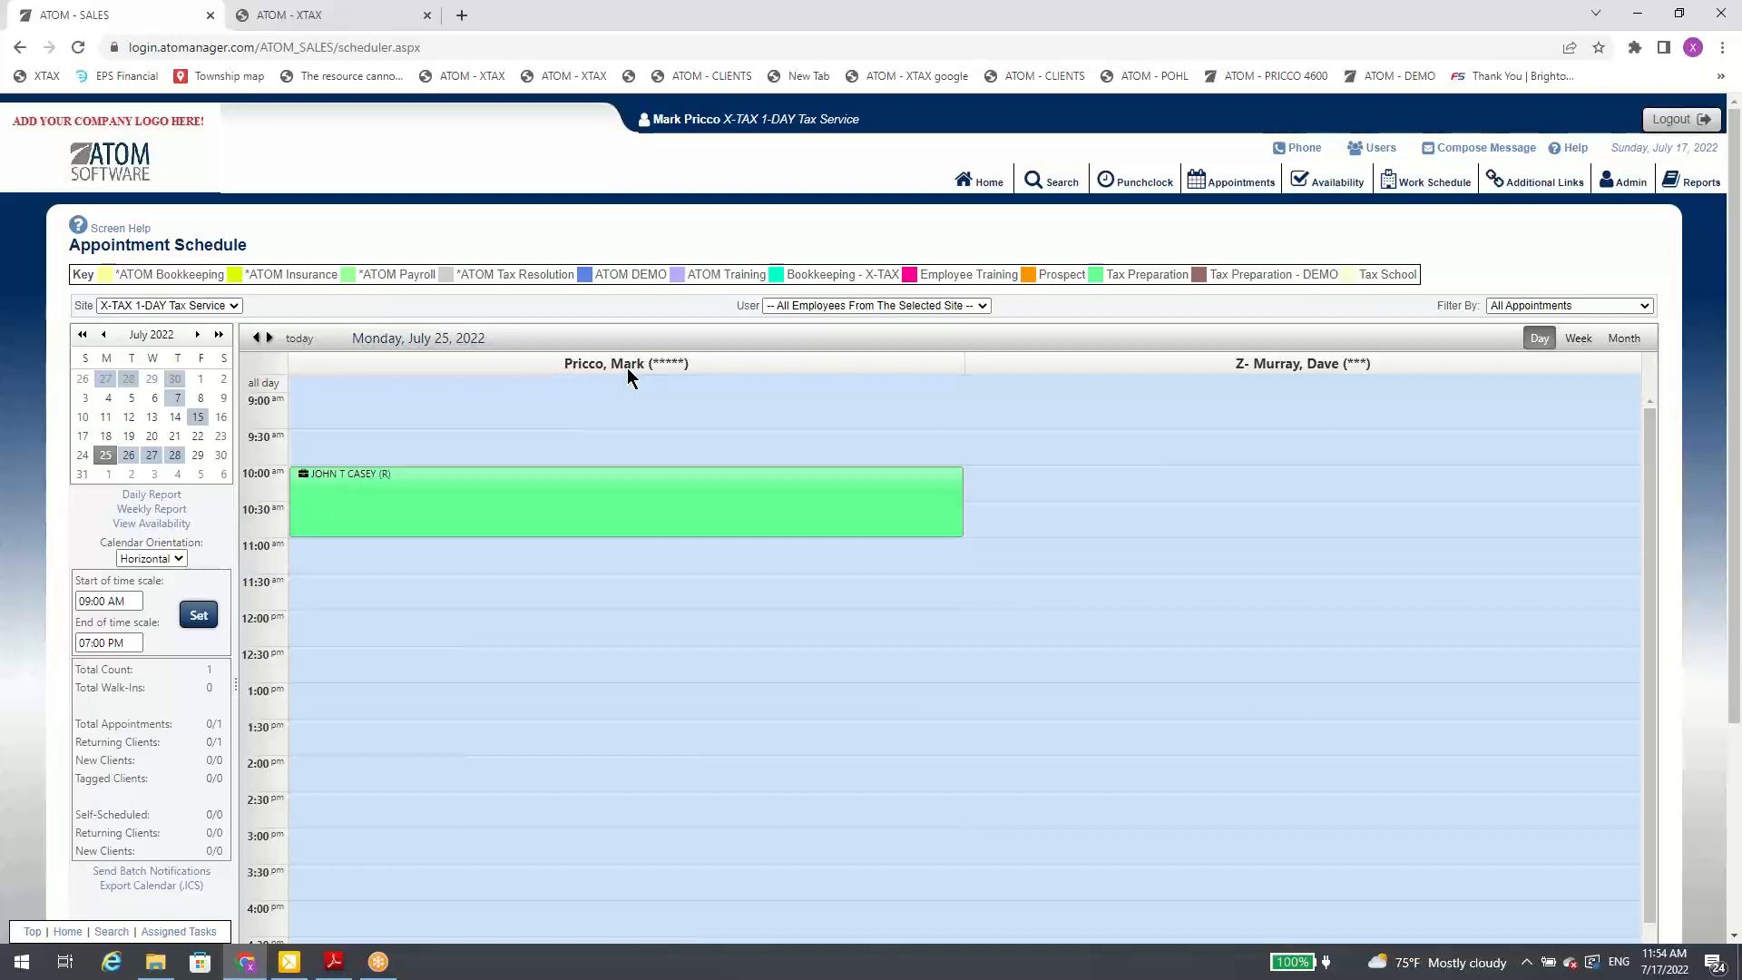
Step: Filter the schedule's users to All Employees Filtered By Default Site, check the site in the signed-in user's profile, and return to the schedule
click(857, 307)
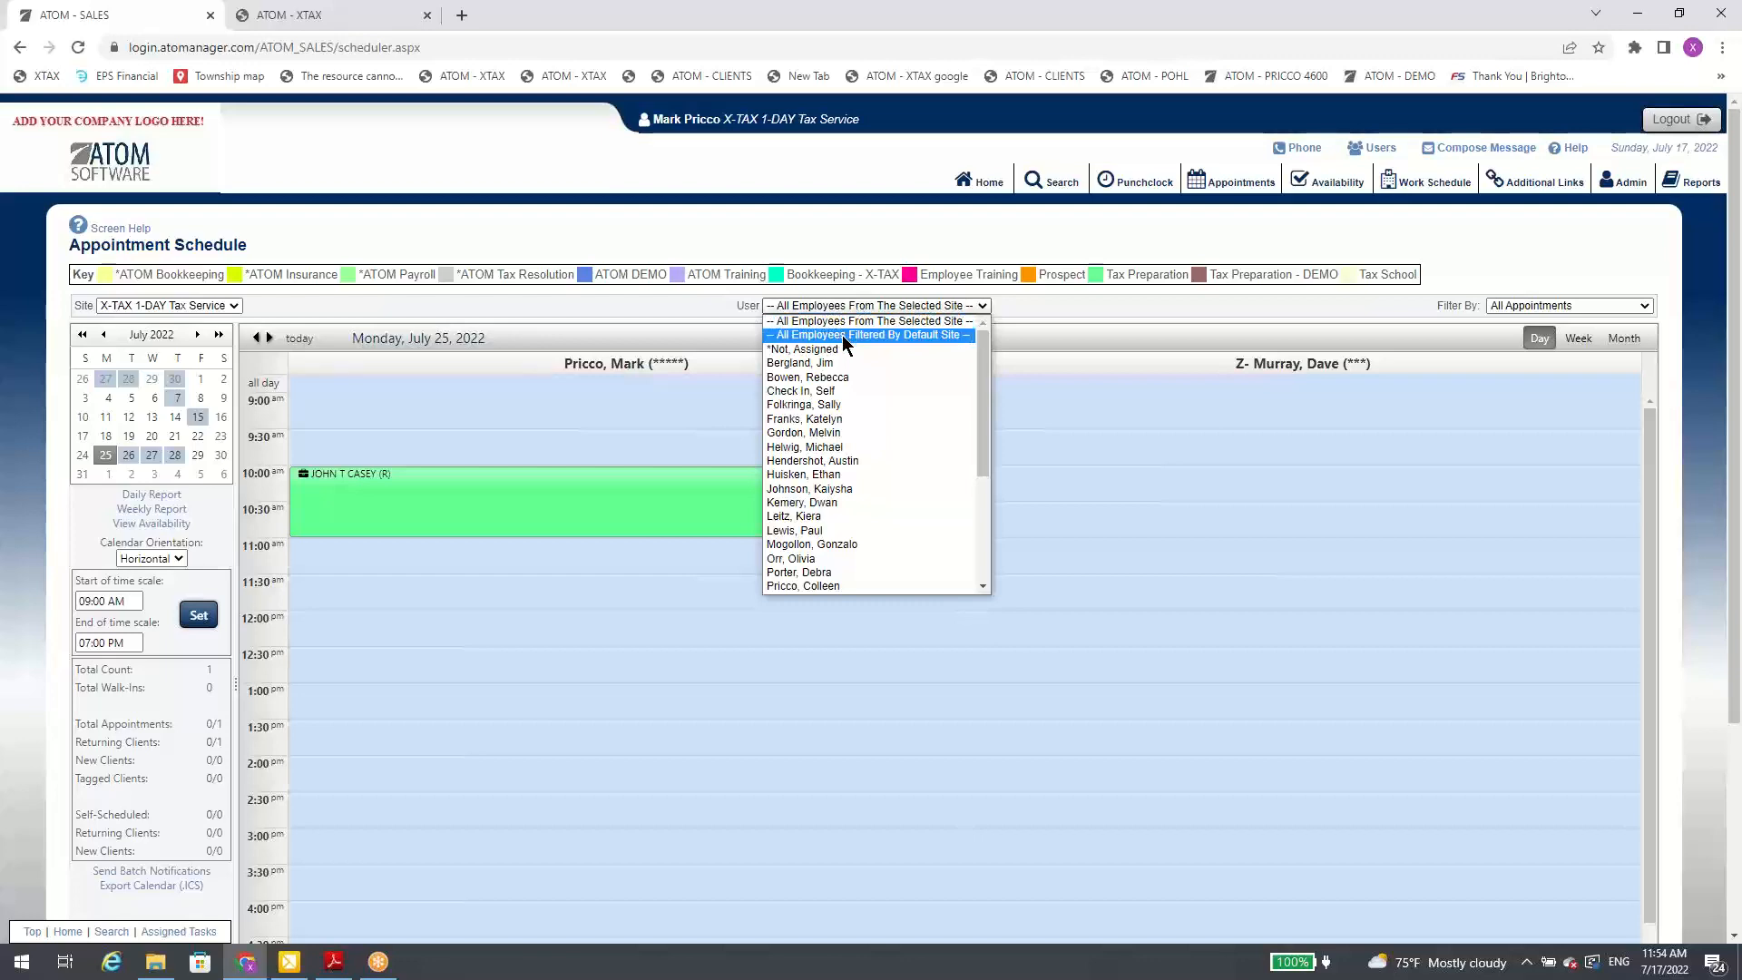
click(842, 335)
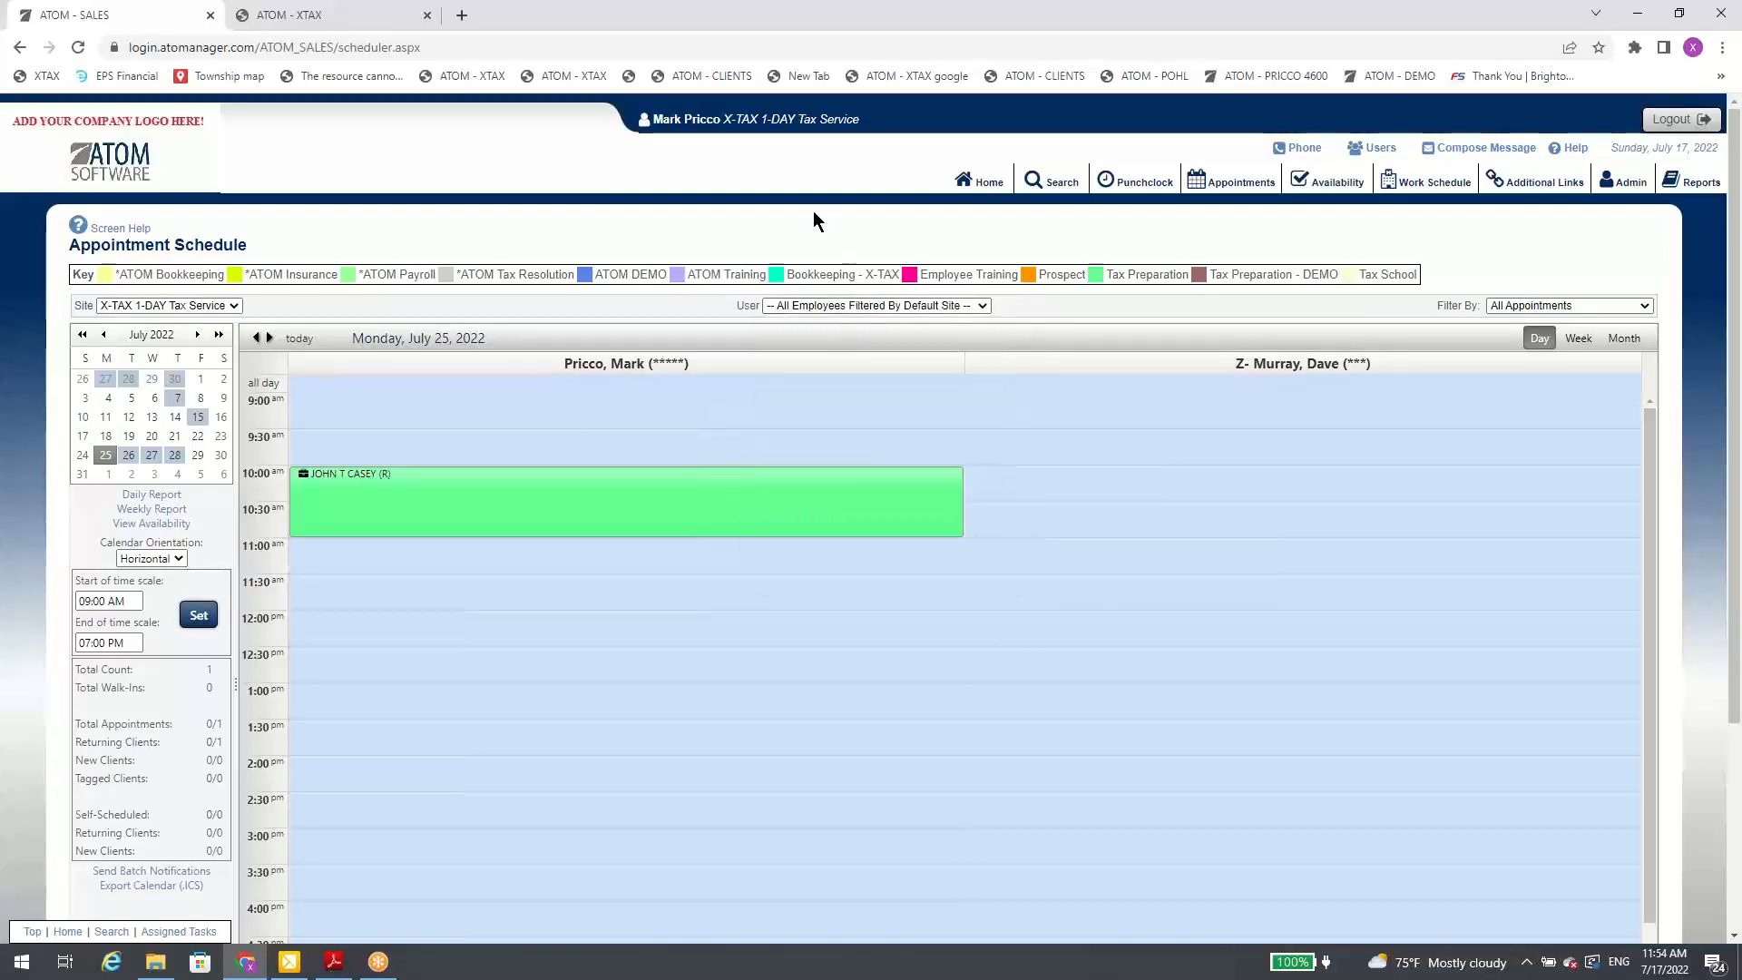
click(708, 124)
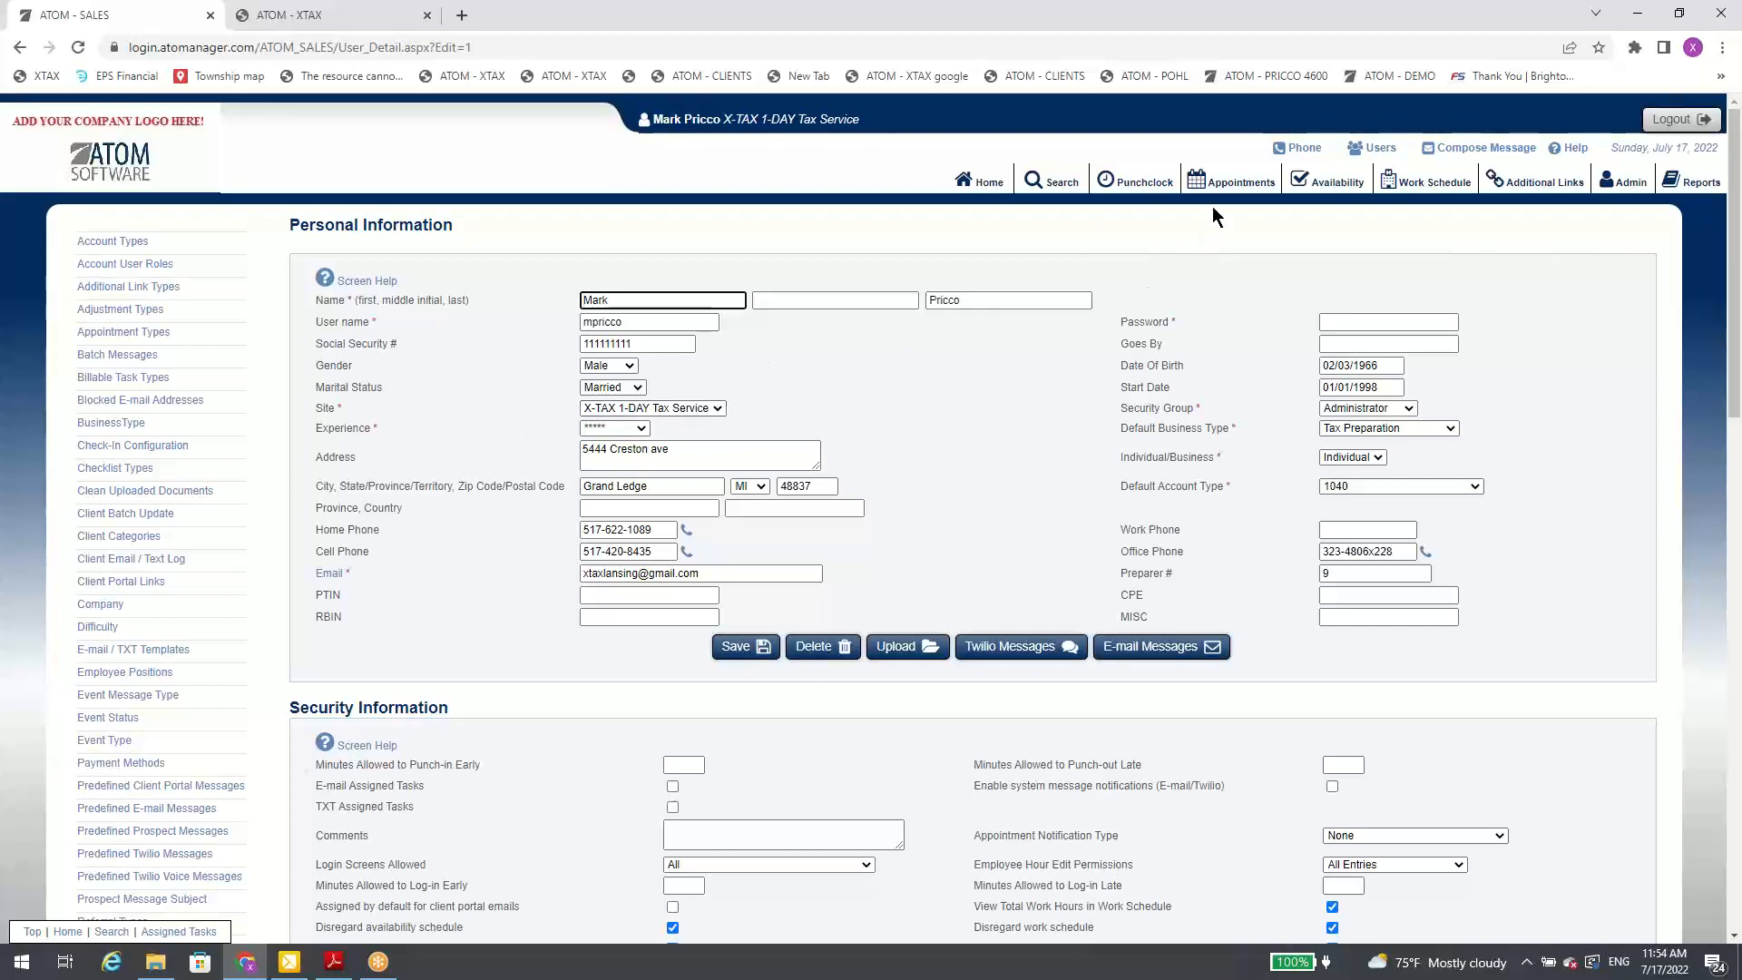
click(1232, 184)
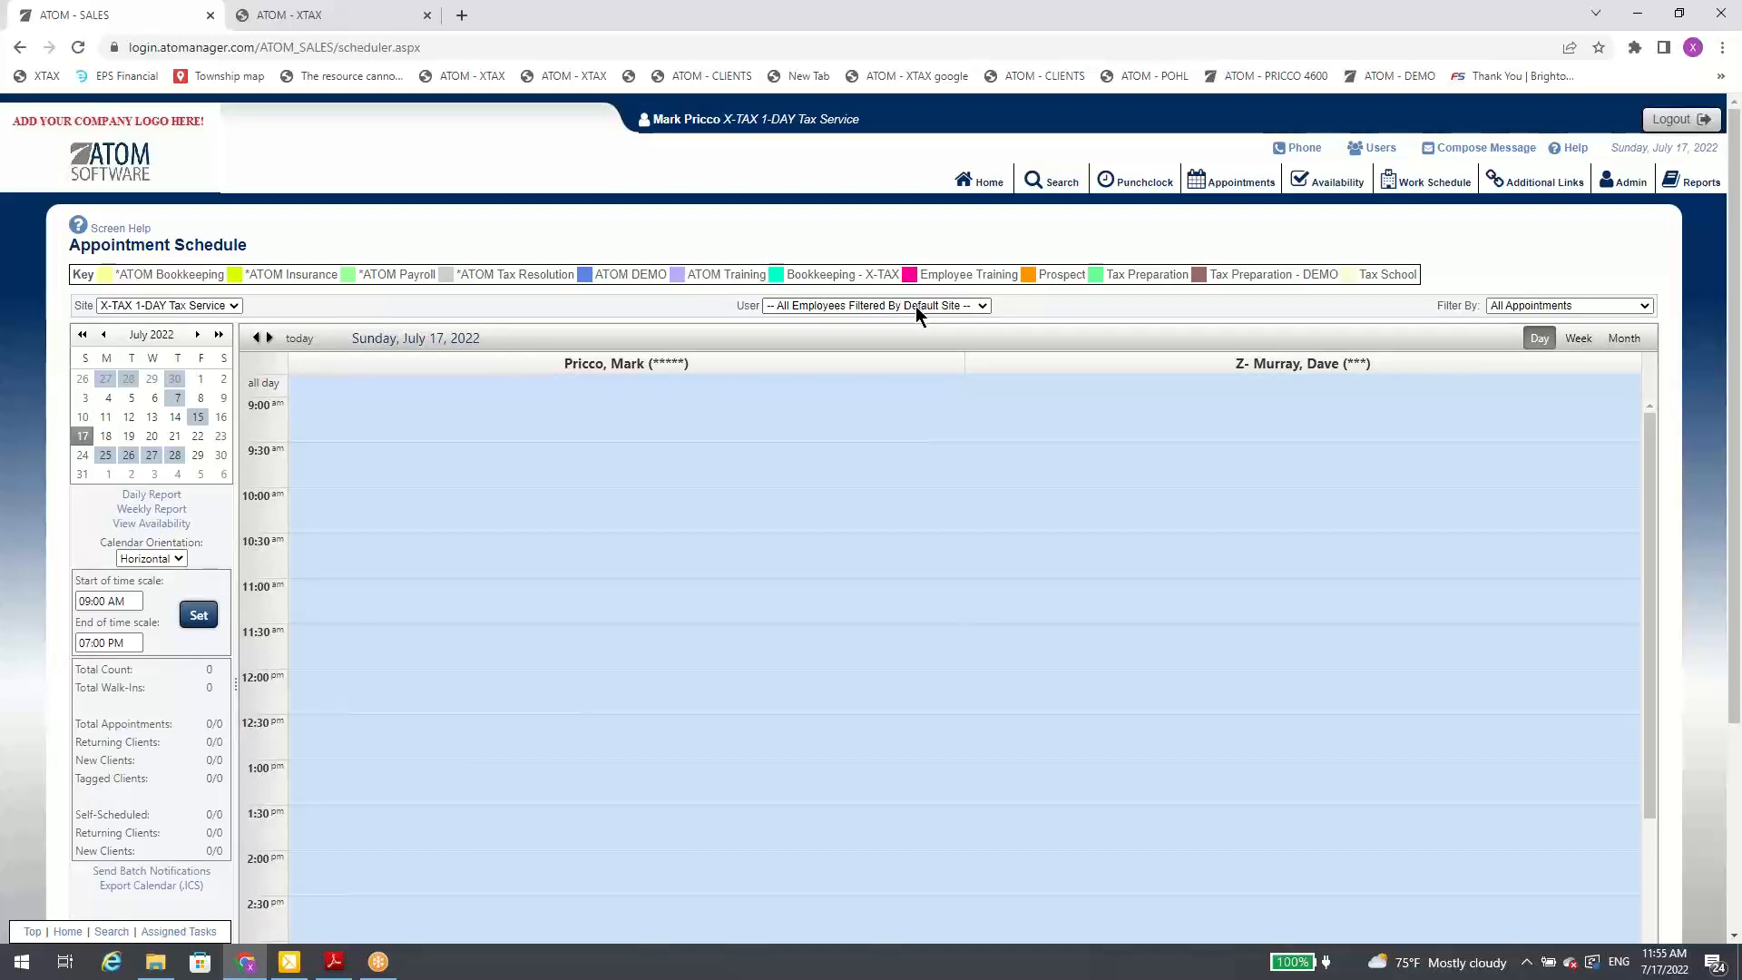
Step: Set the schedule's user filter to All Employees From The Selected Site and show July 25, 2022
click(913, 307)
click(898, 319)
click(105, 456)
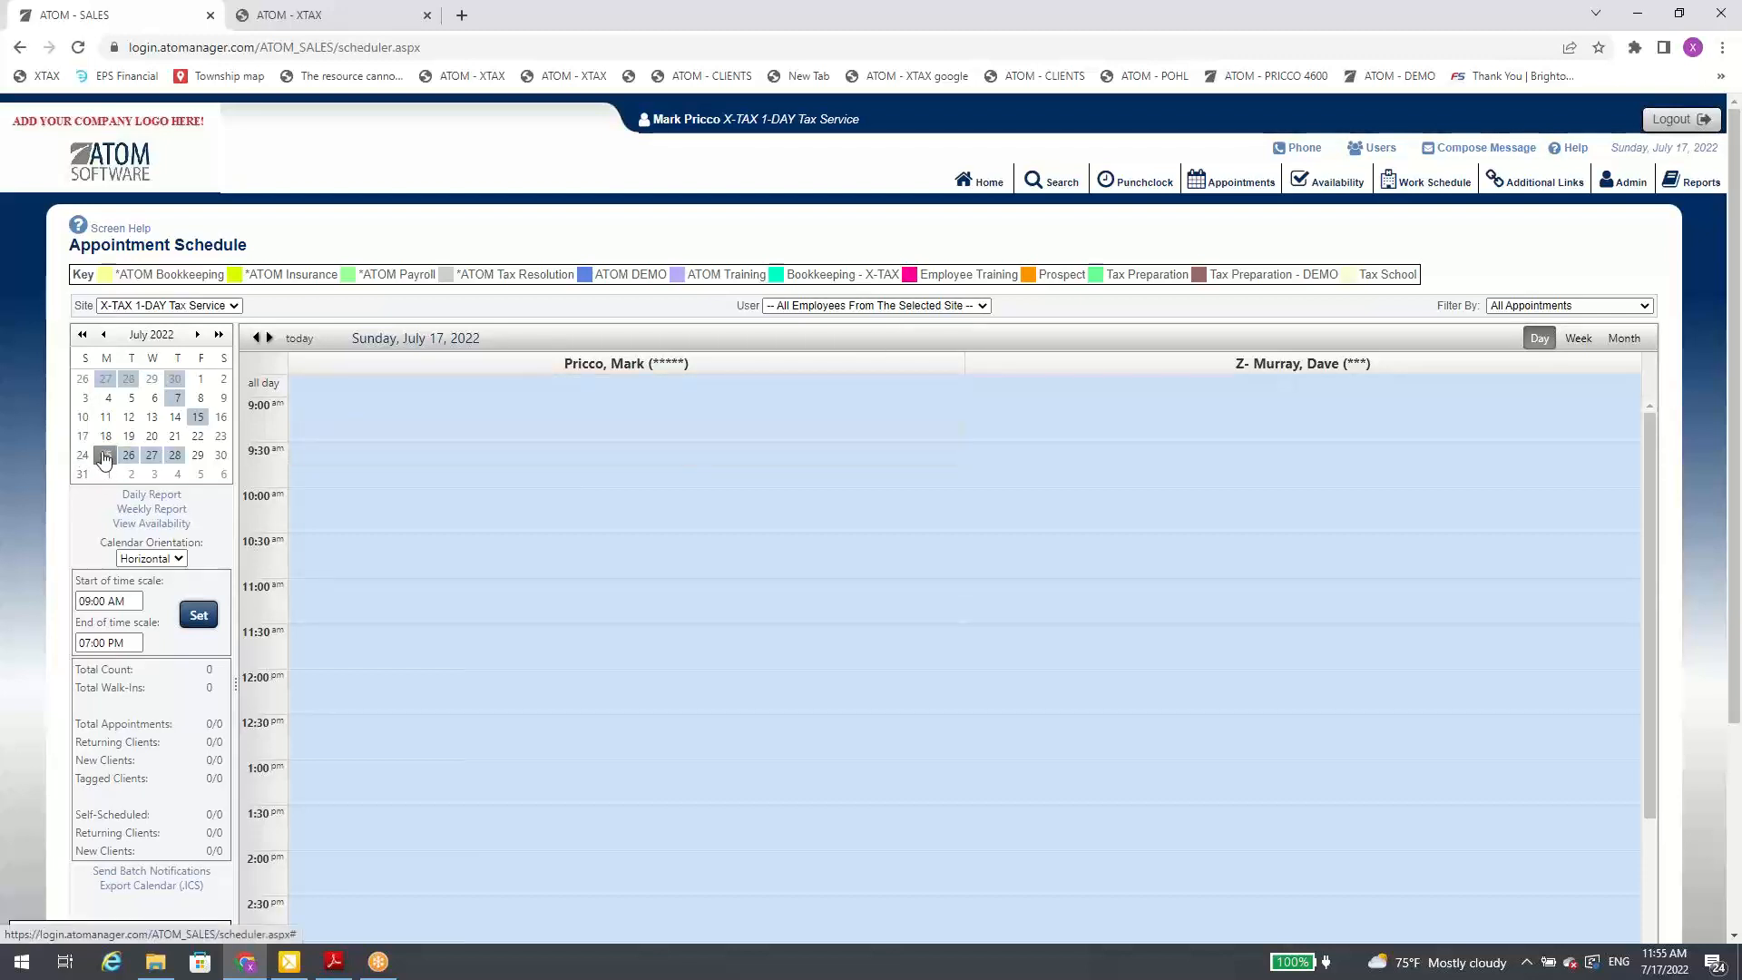
Step: Examine the available appointment types in the July 25 10:00 AM appointment and close it unchanged
click(444, 525)
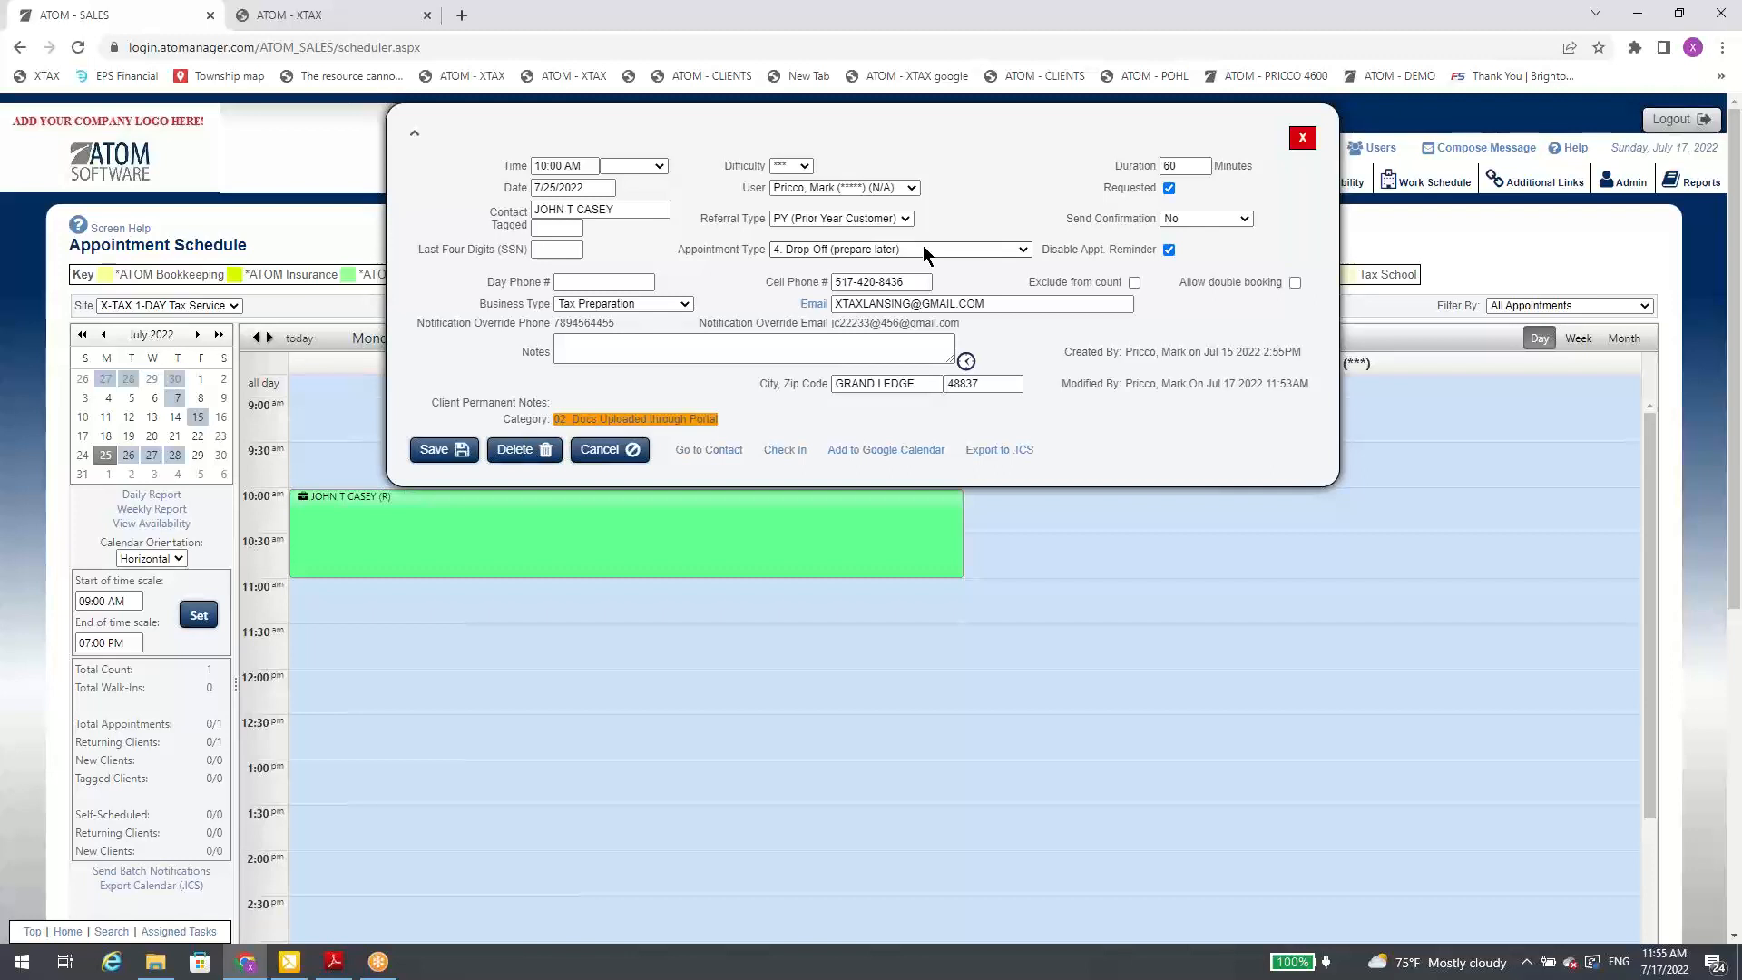
click(786, 253)
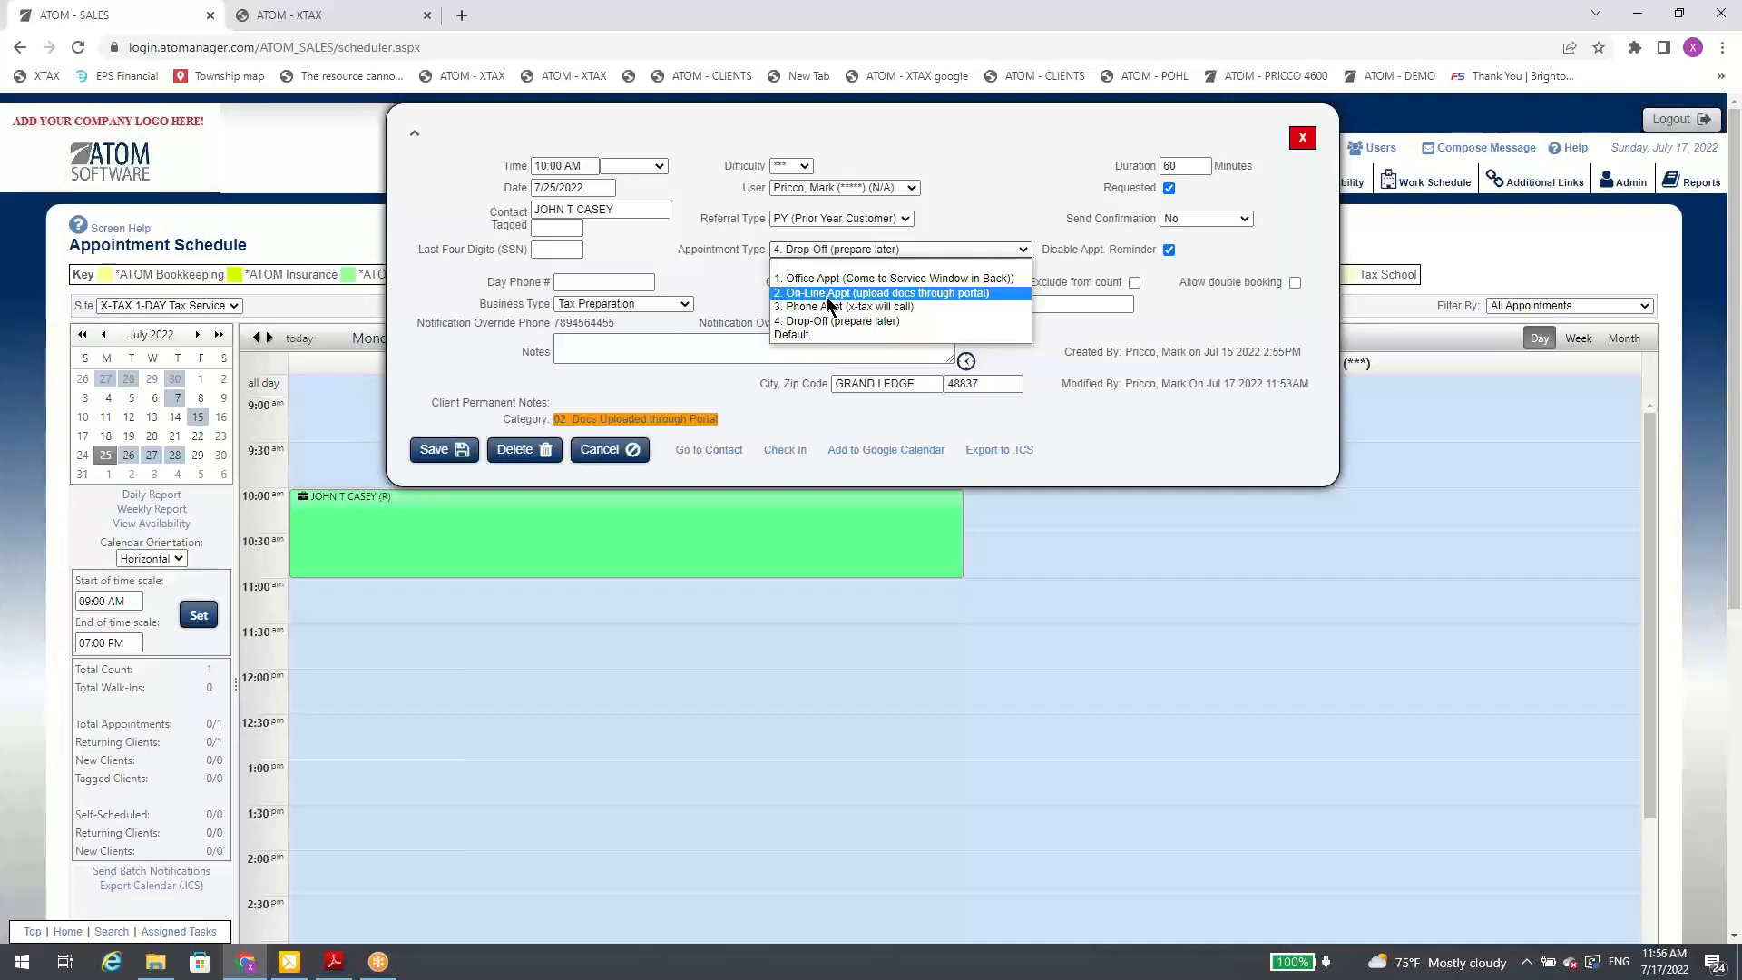
click(1053, 182)
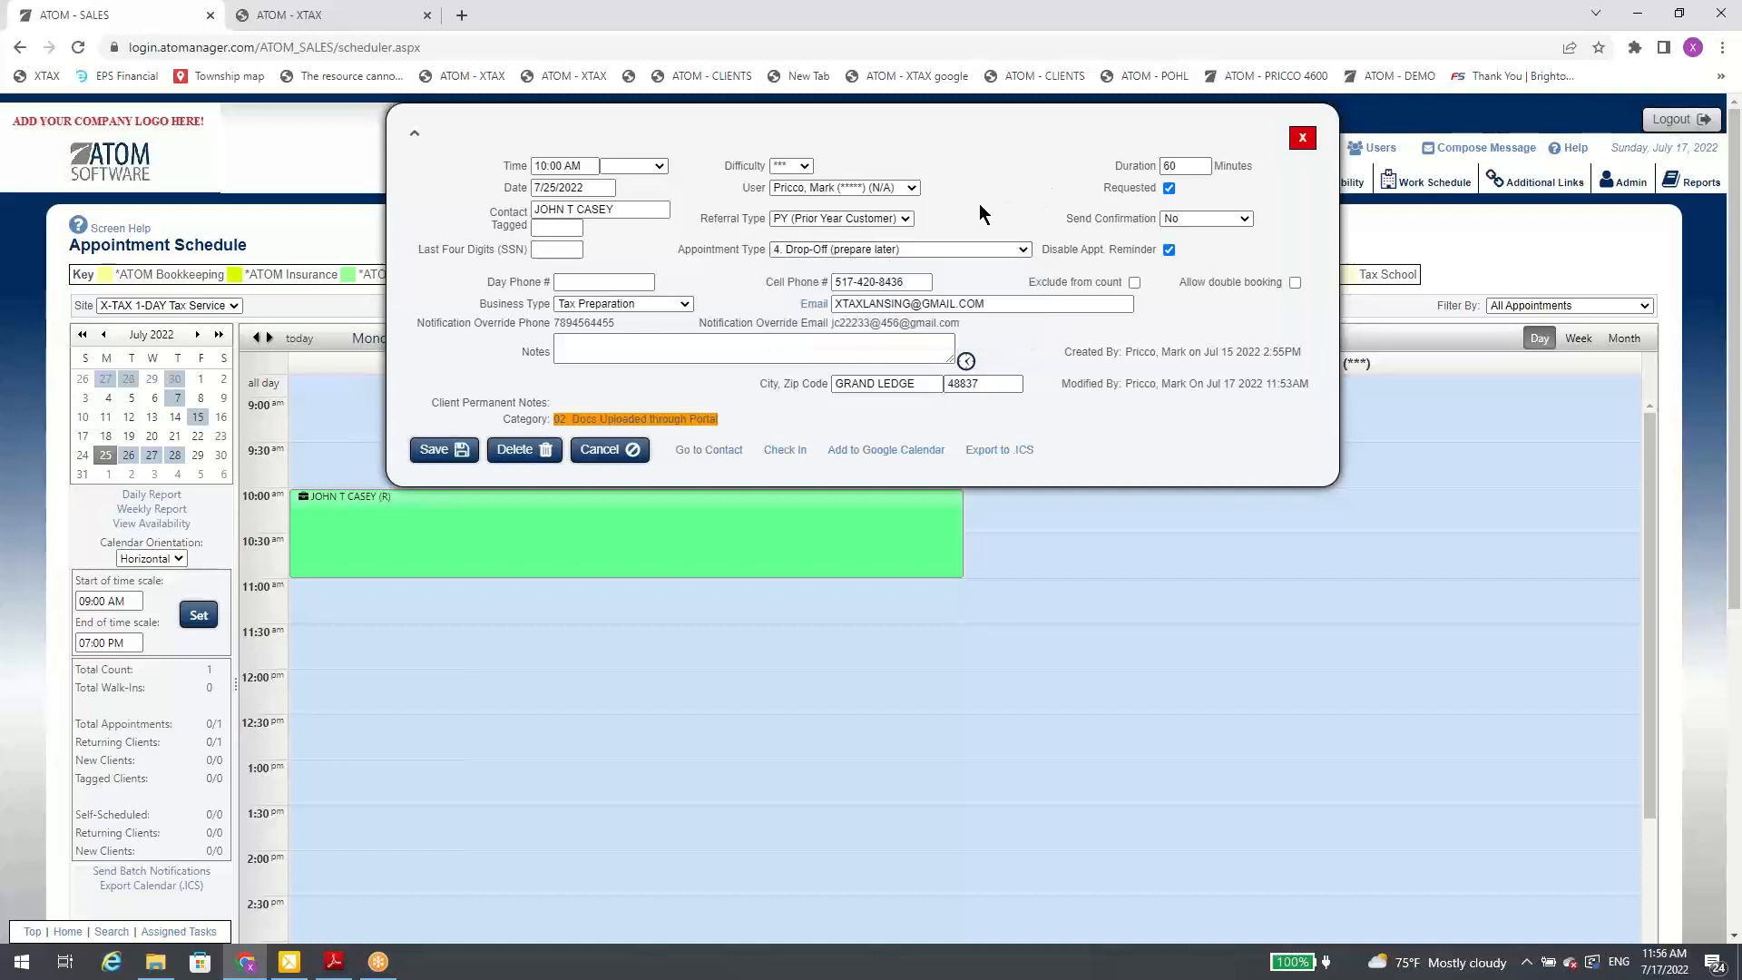
click(1302, 138)
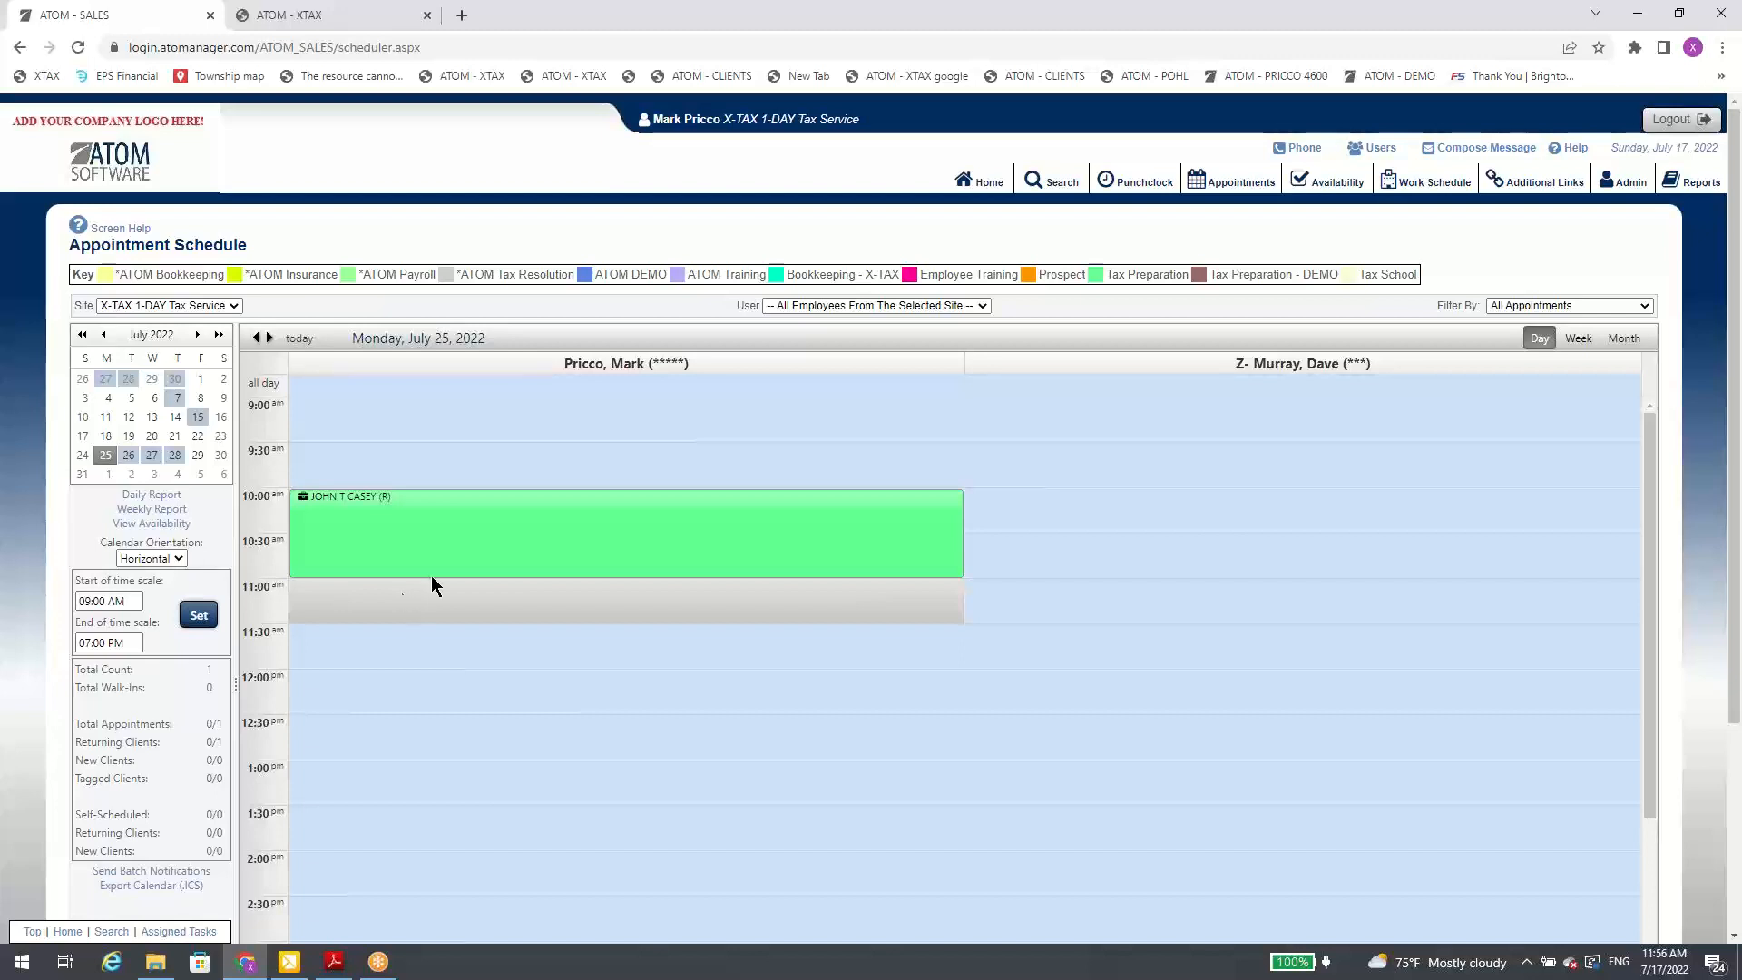
Step: Reopen the 10:00 AM appointment, view its appointment type options again, and go to the client's contact record
click(464, 548)
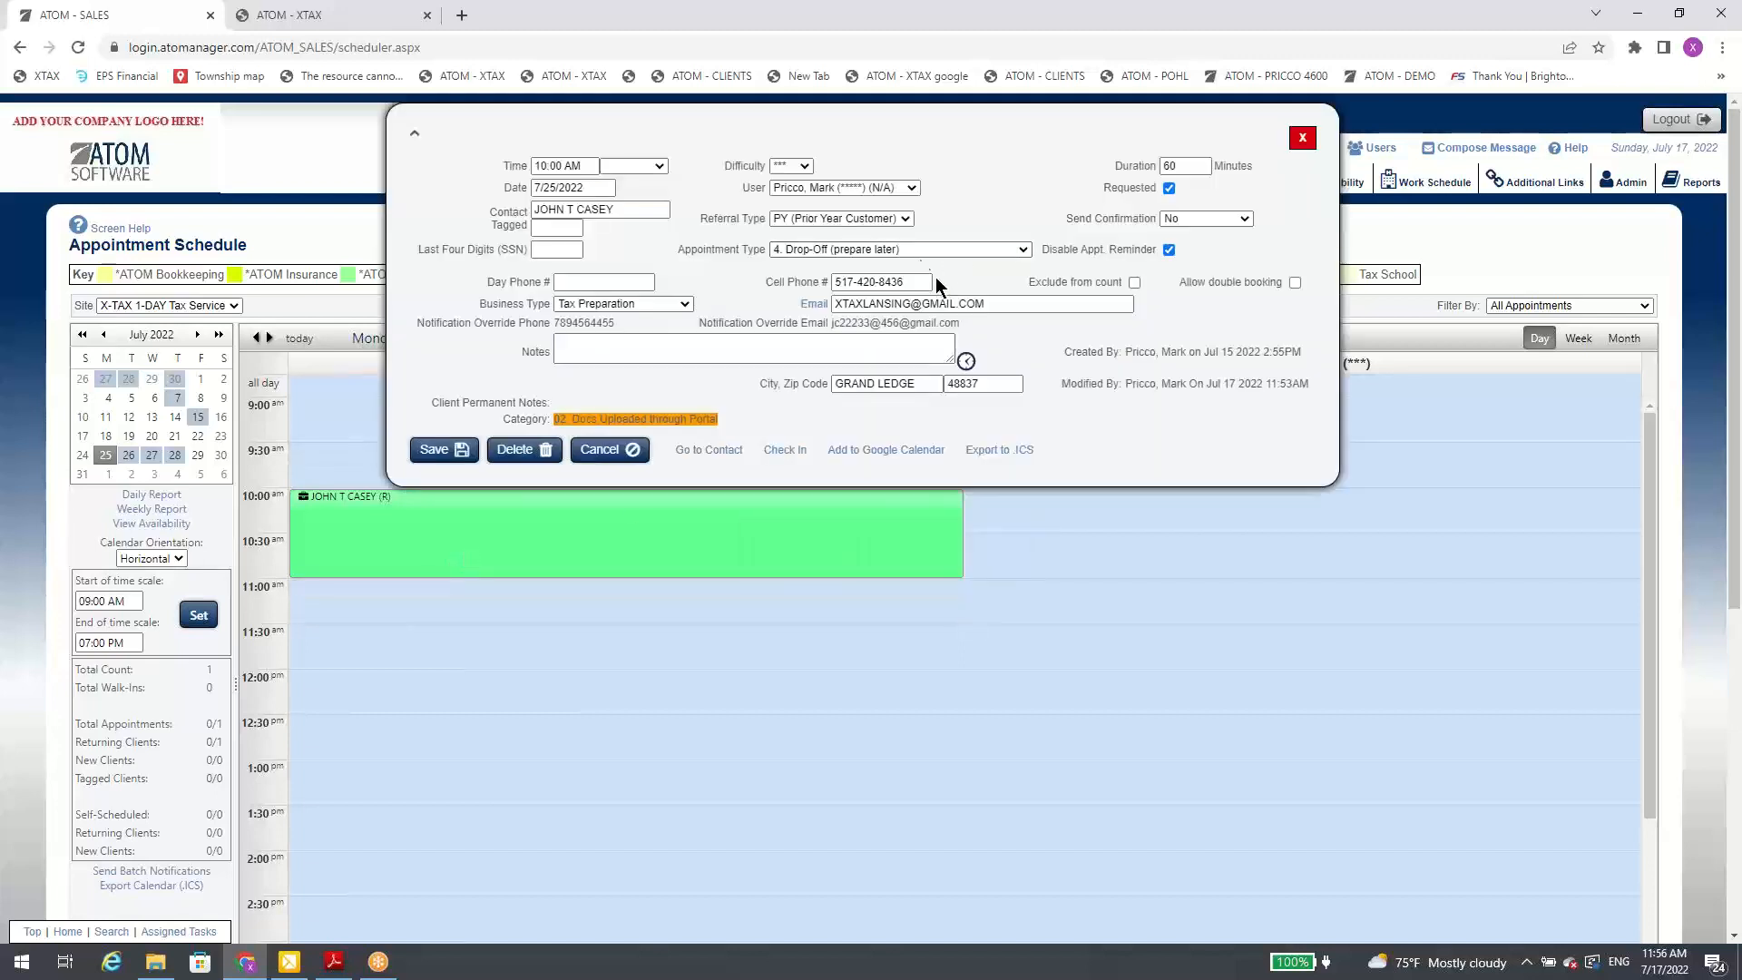
click(842, 251)
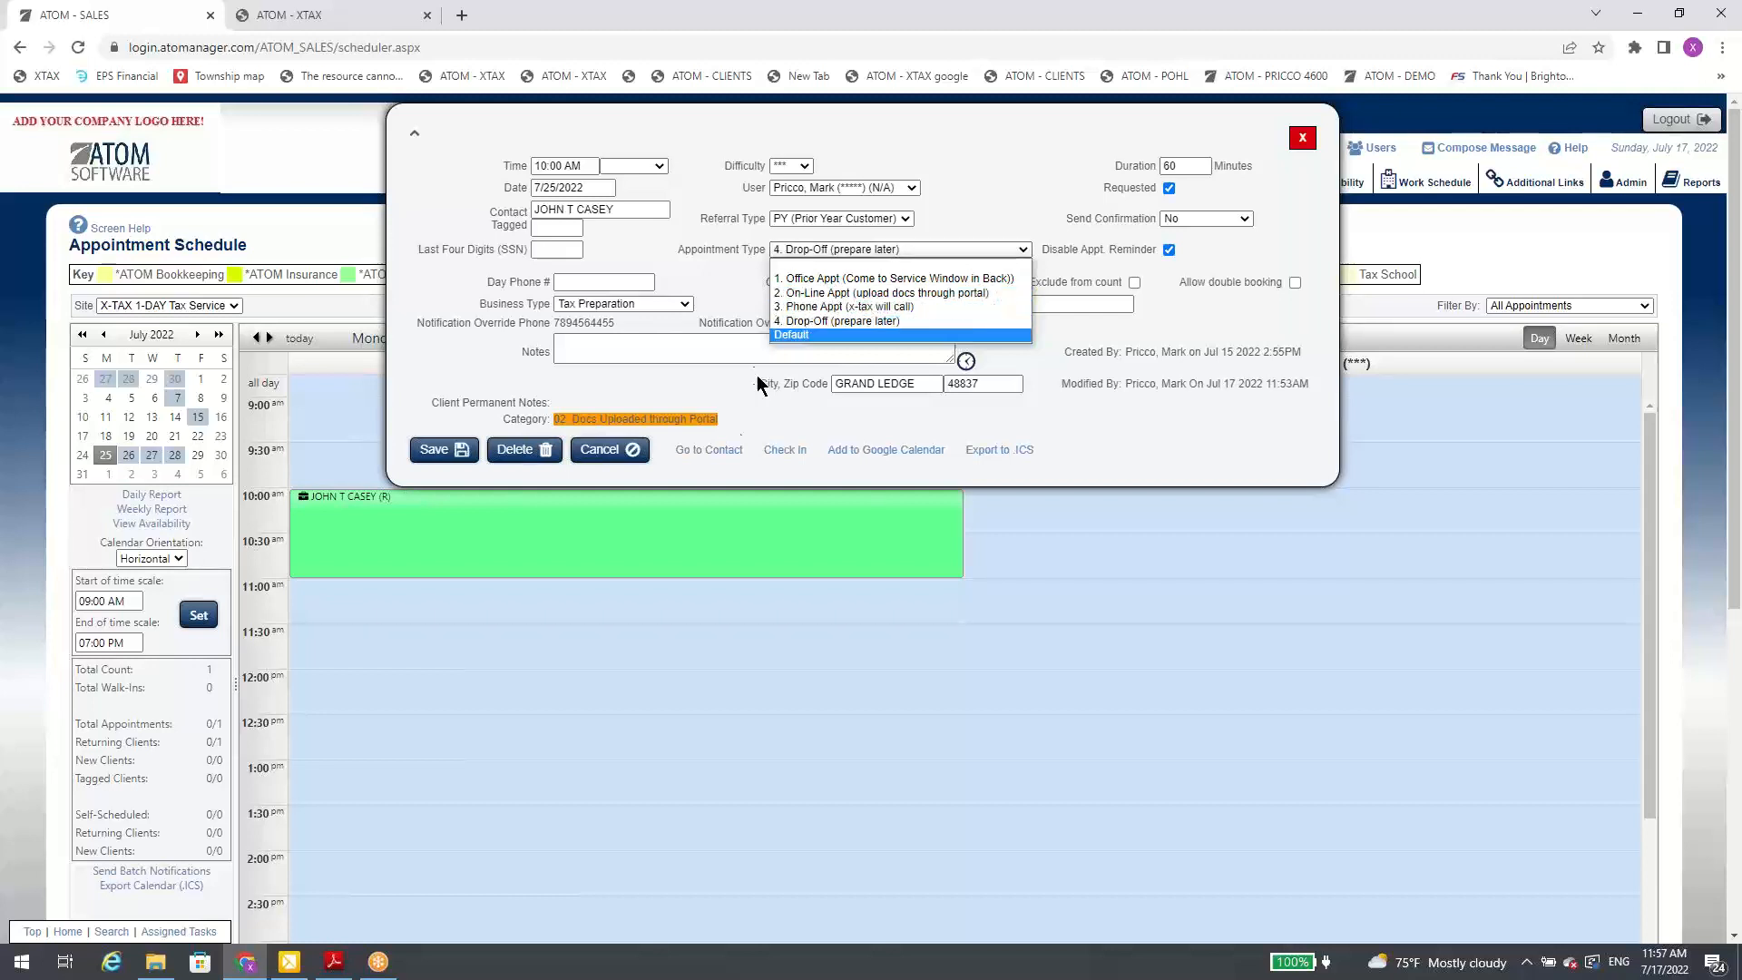
click(724, 452)
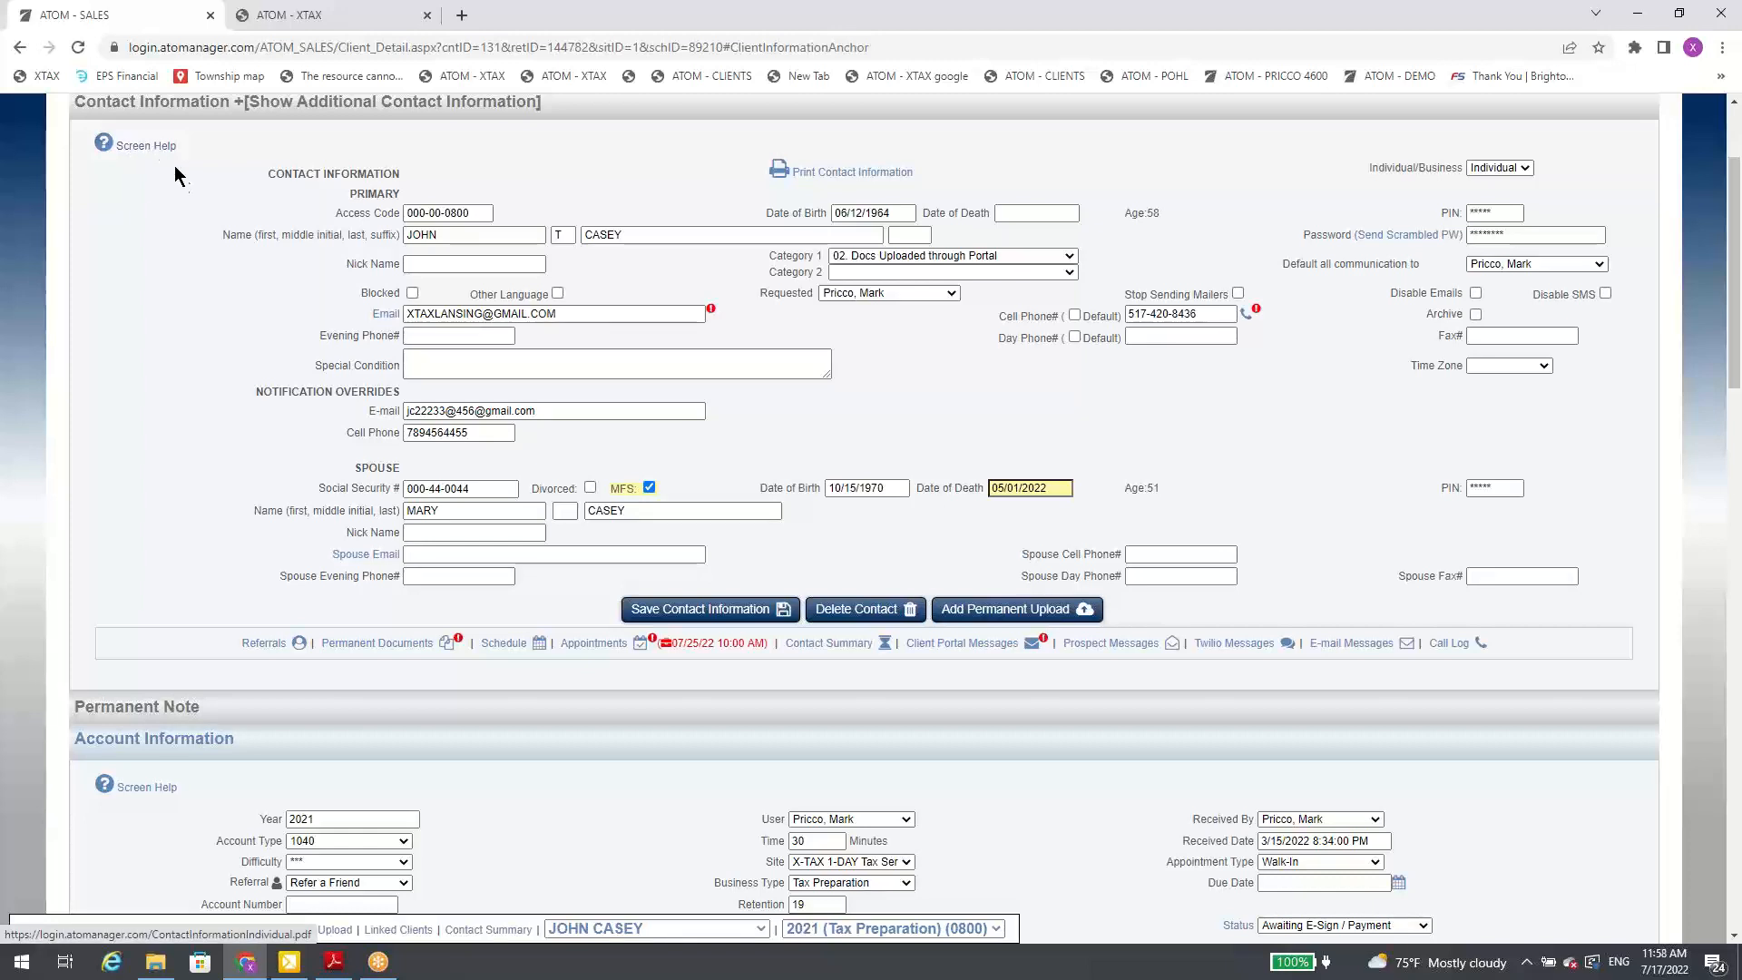
mouse_move(478, 217)
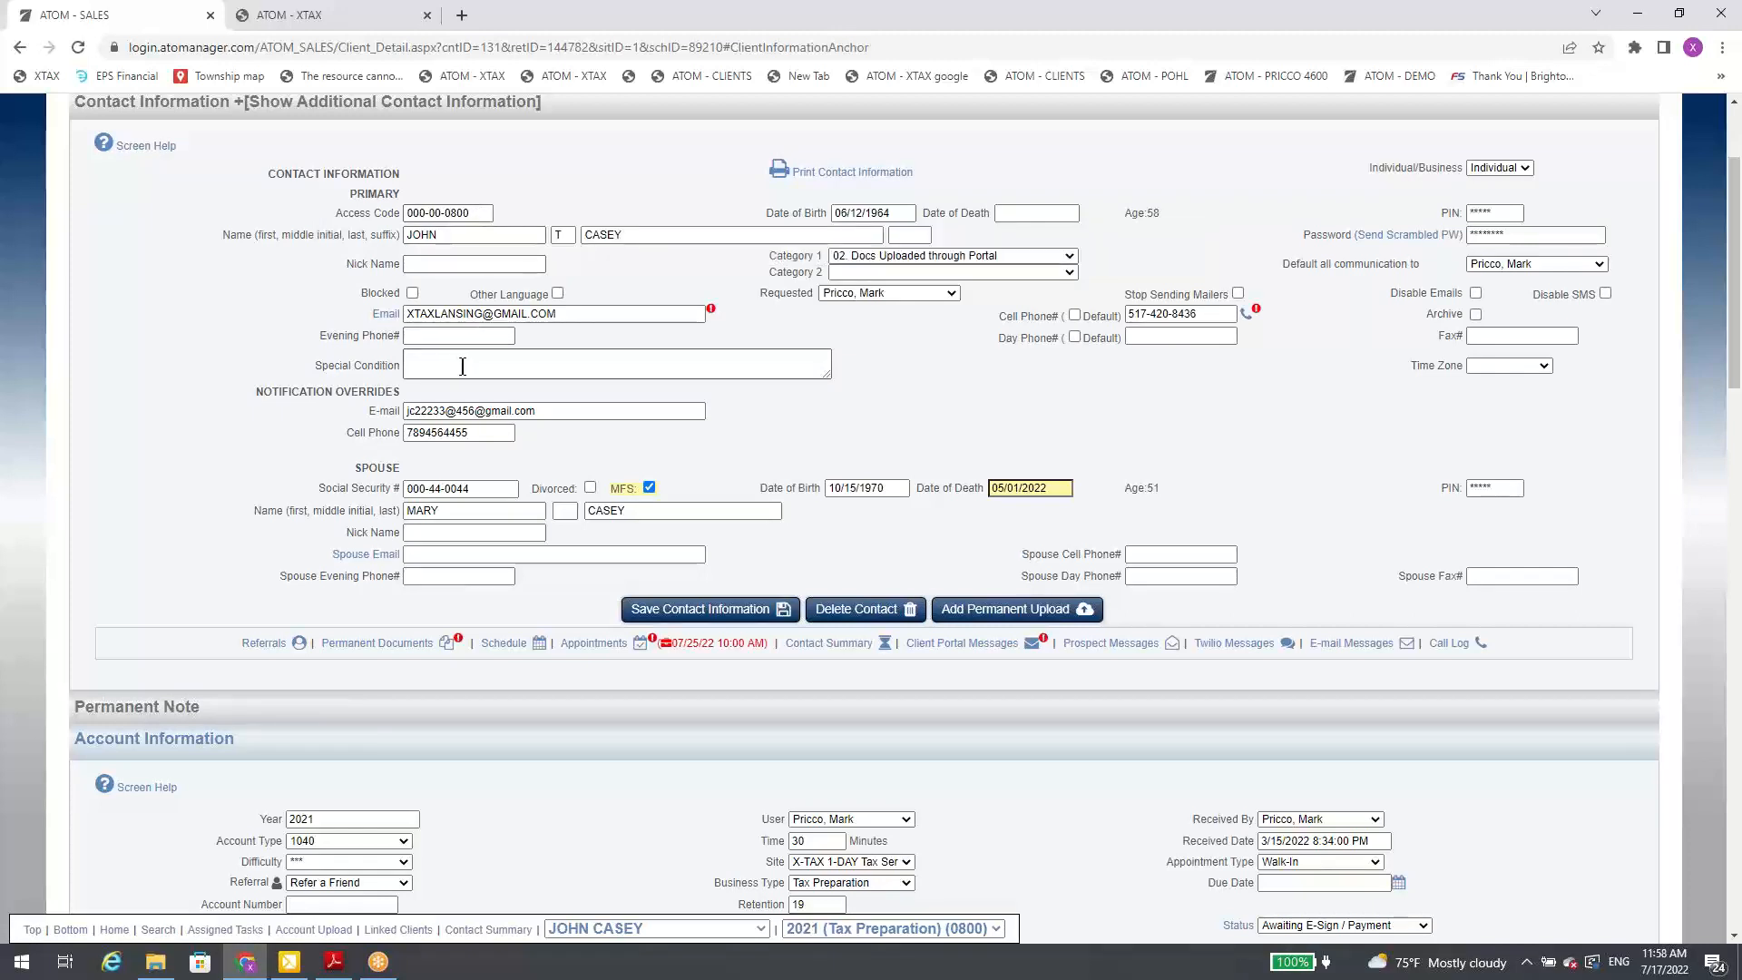
Step: Preview the client's printable contact information, close the preview, and view the Category 2 options without choosing one
mouse_move(463, 366)
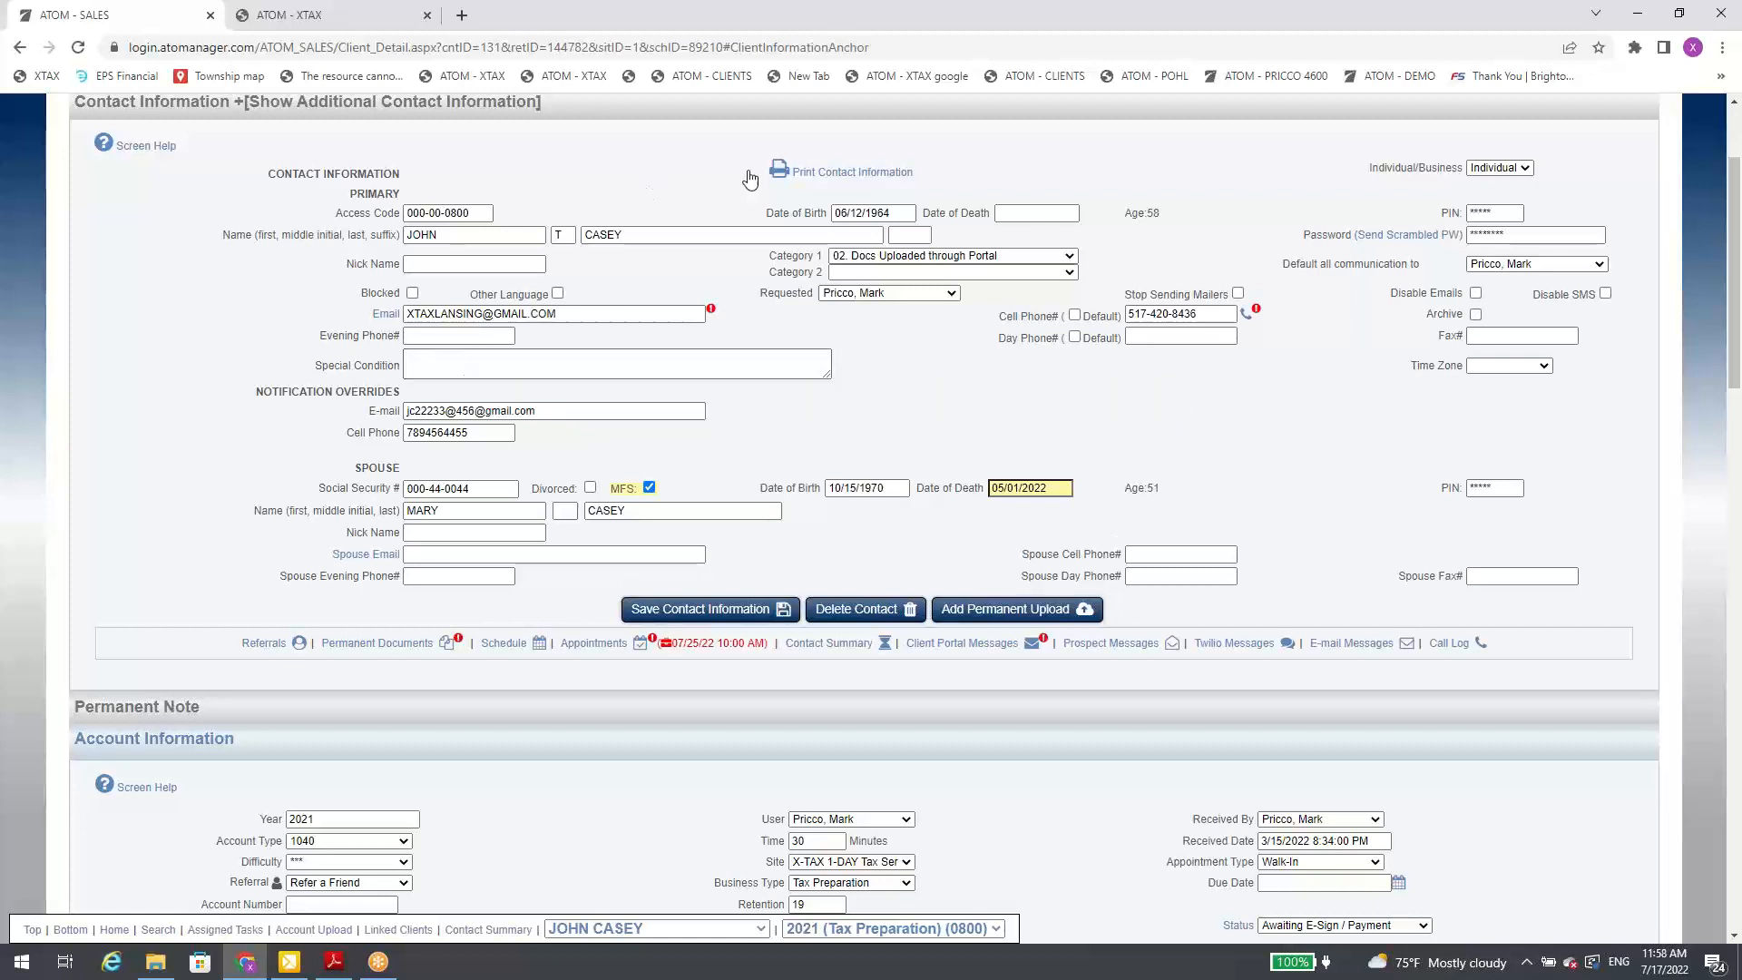
click(839, 177)
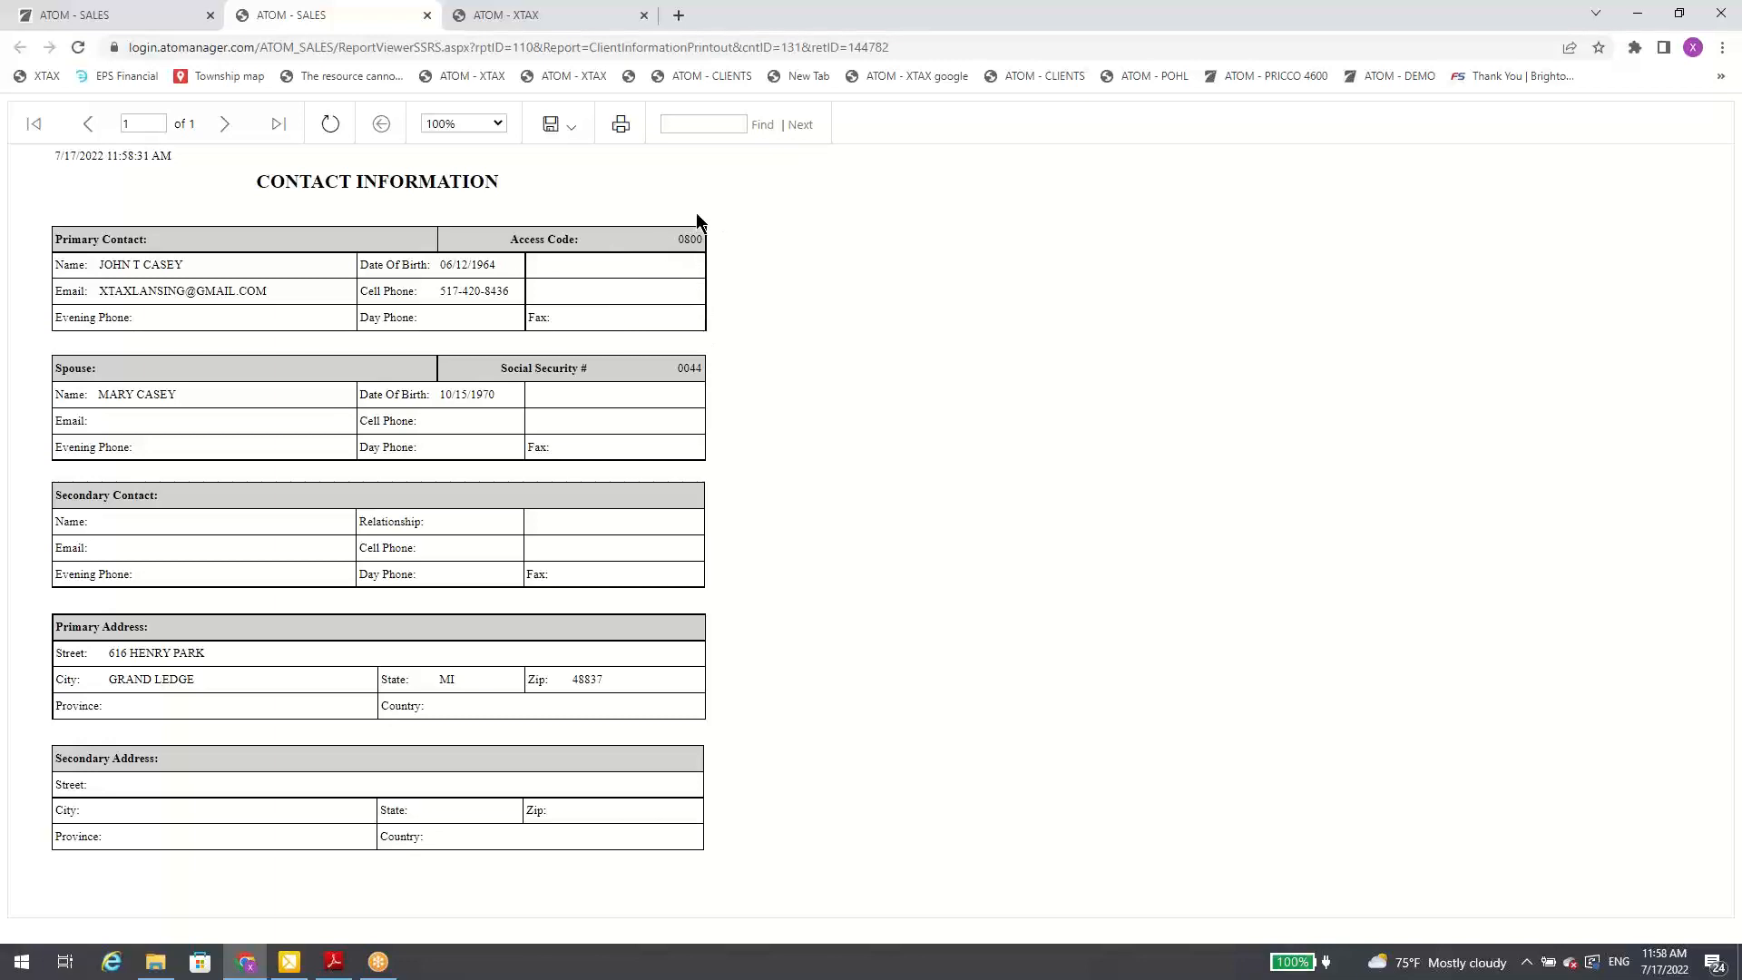
click(427, 14)
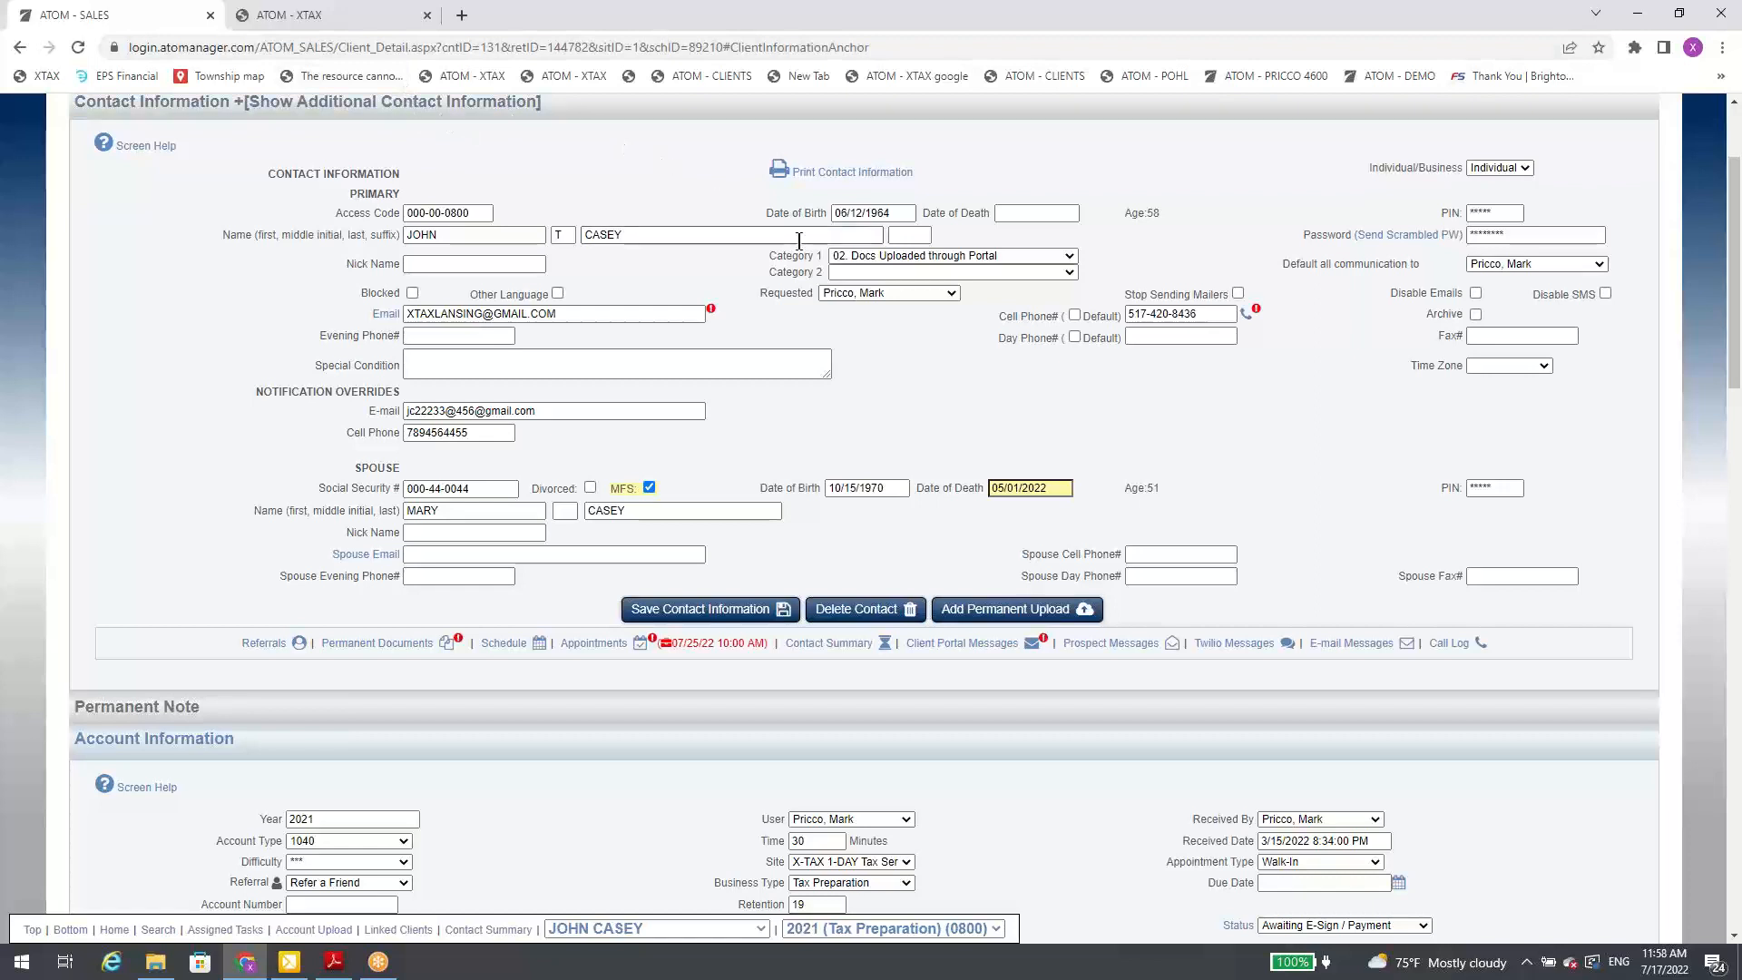
click(888, 274)
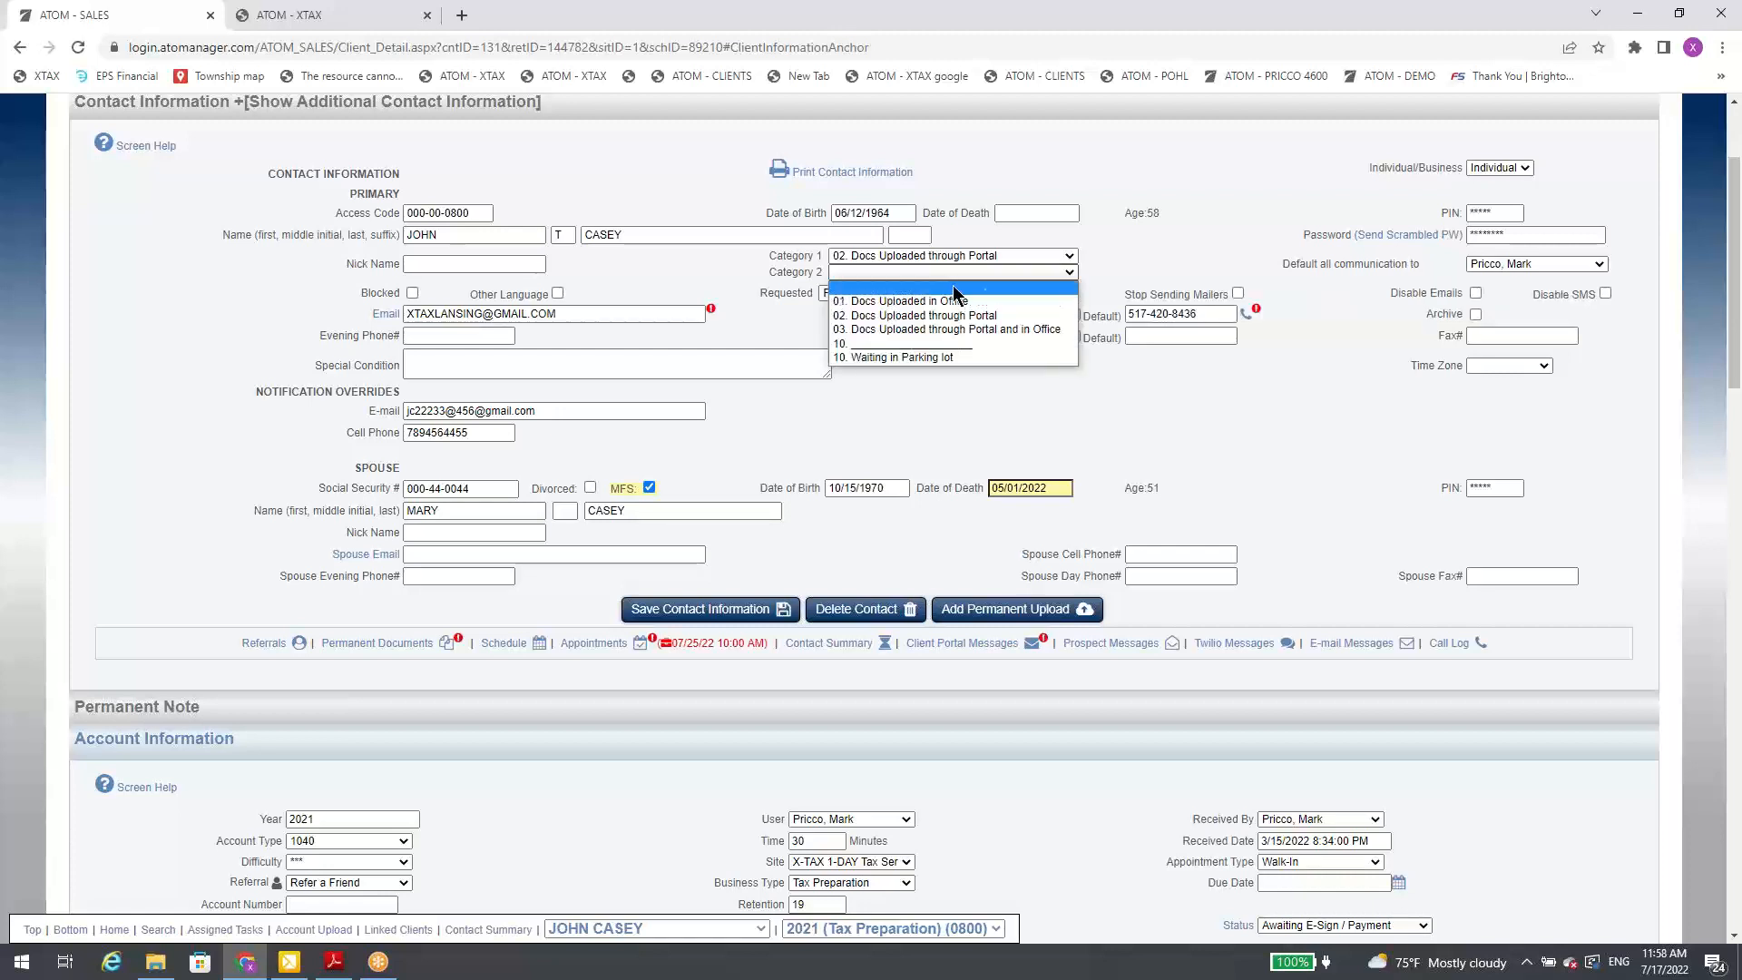
click(1117, 273)
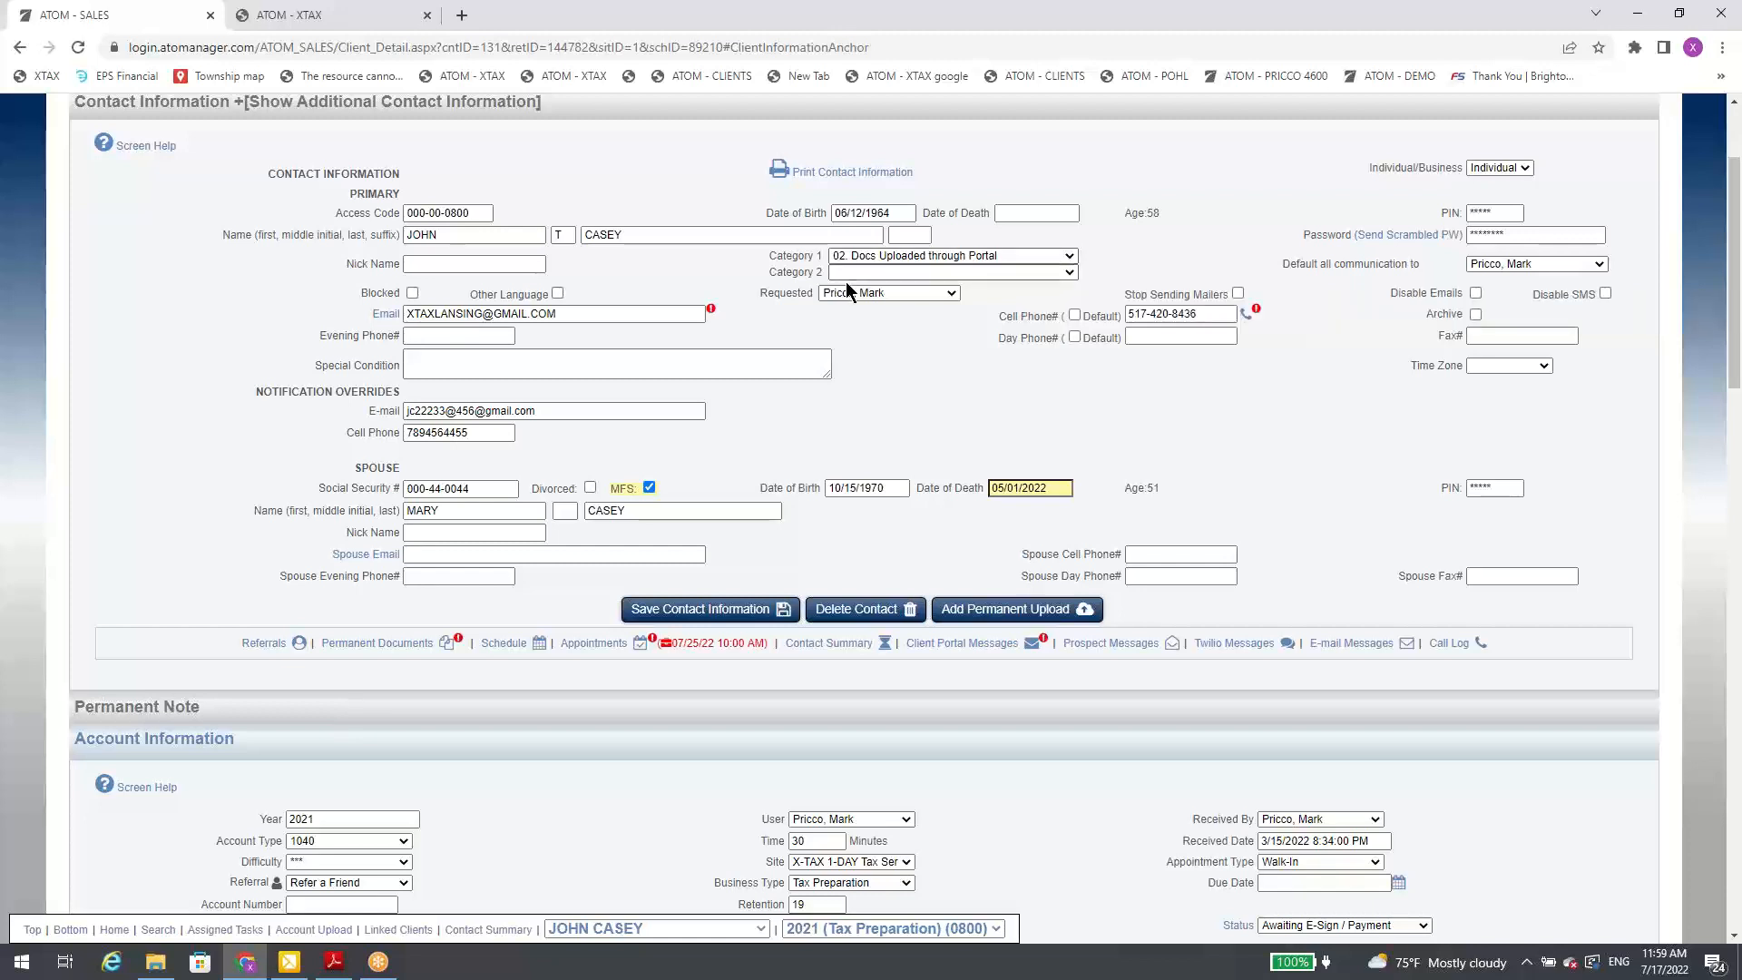
Step: Archive the client's contact record and save the contact information
click(1475, 314)
click(698, 610)
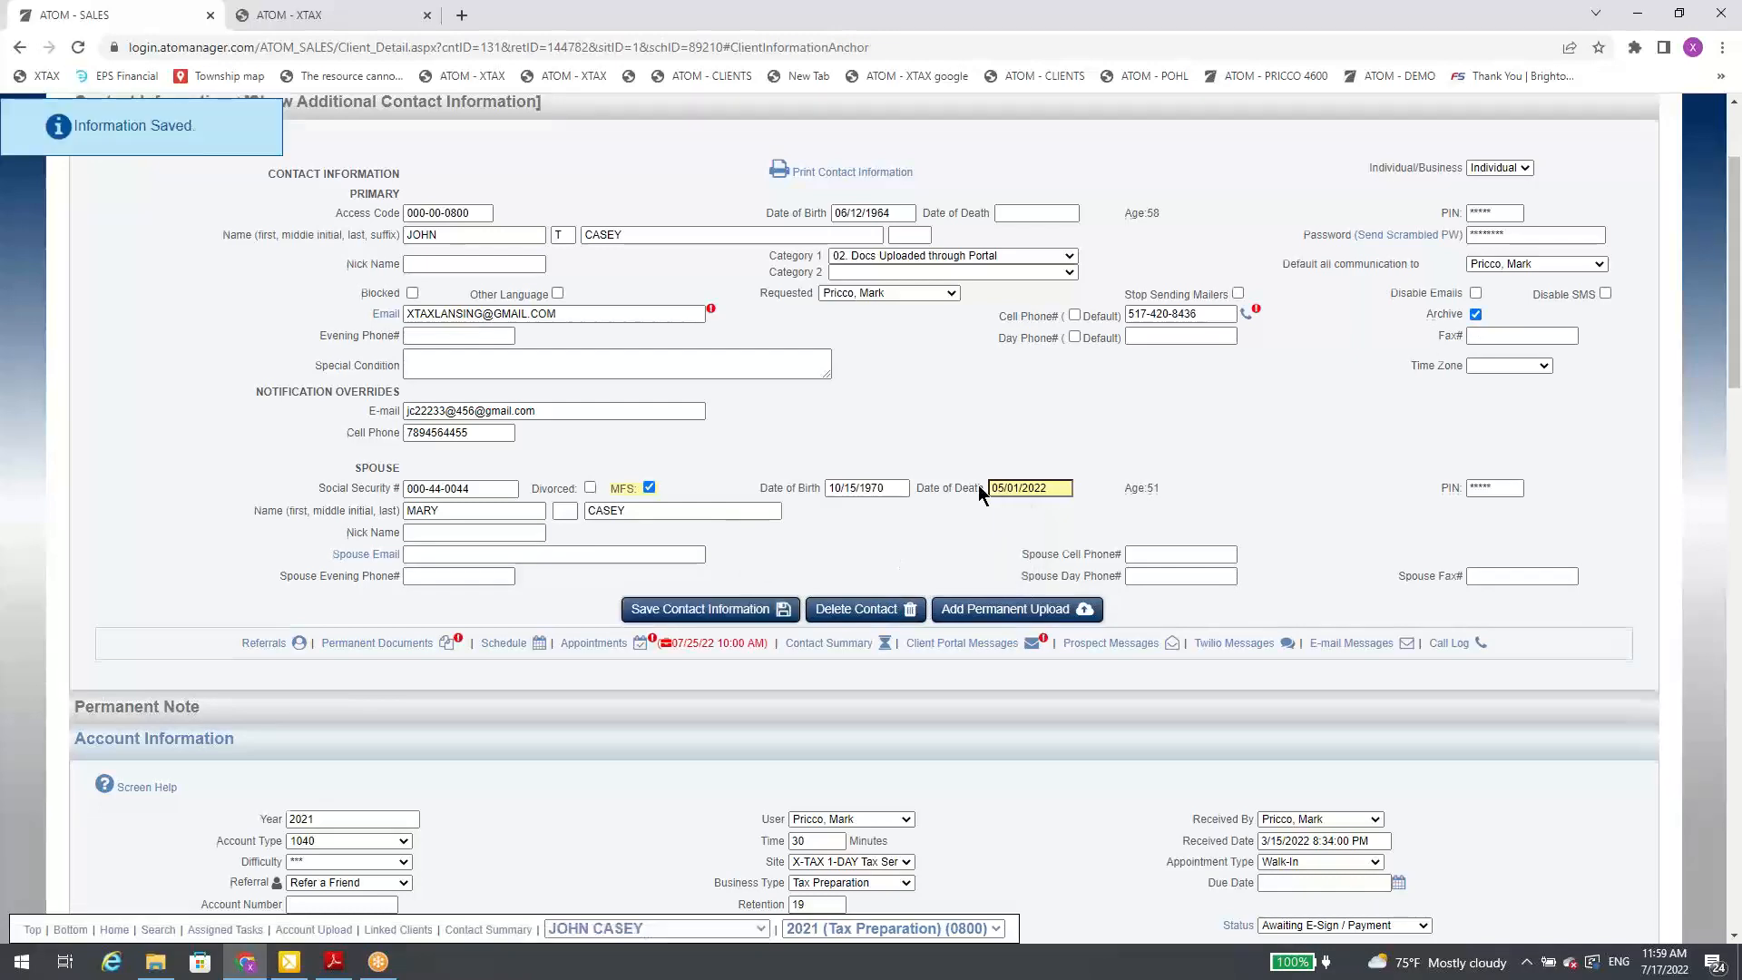
Step: Search for the client by last and first name, and repeat the search with archived contacts included
scroll(978, 484, up, 2)
click(1053, 184)
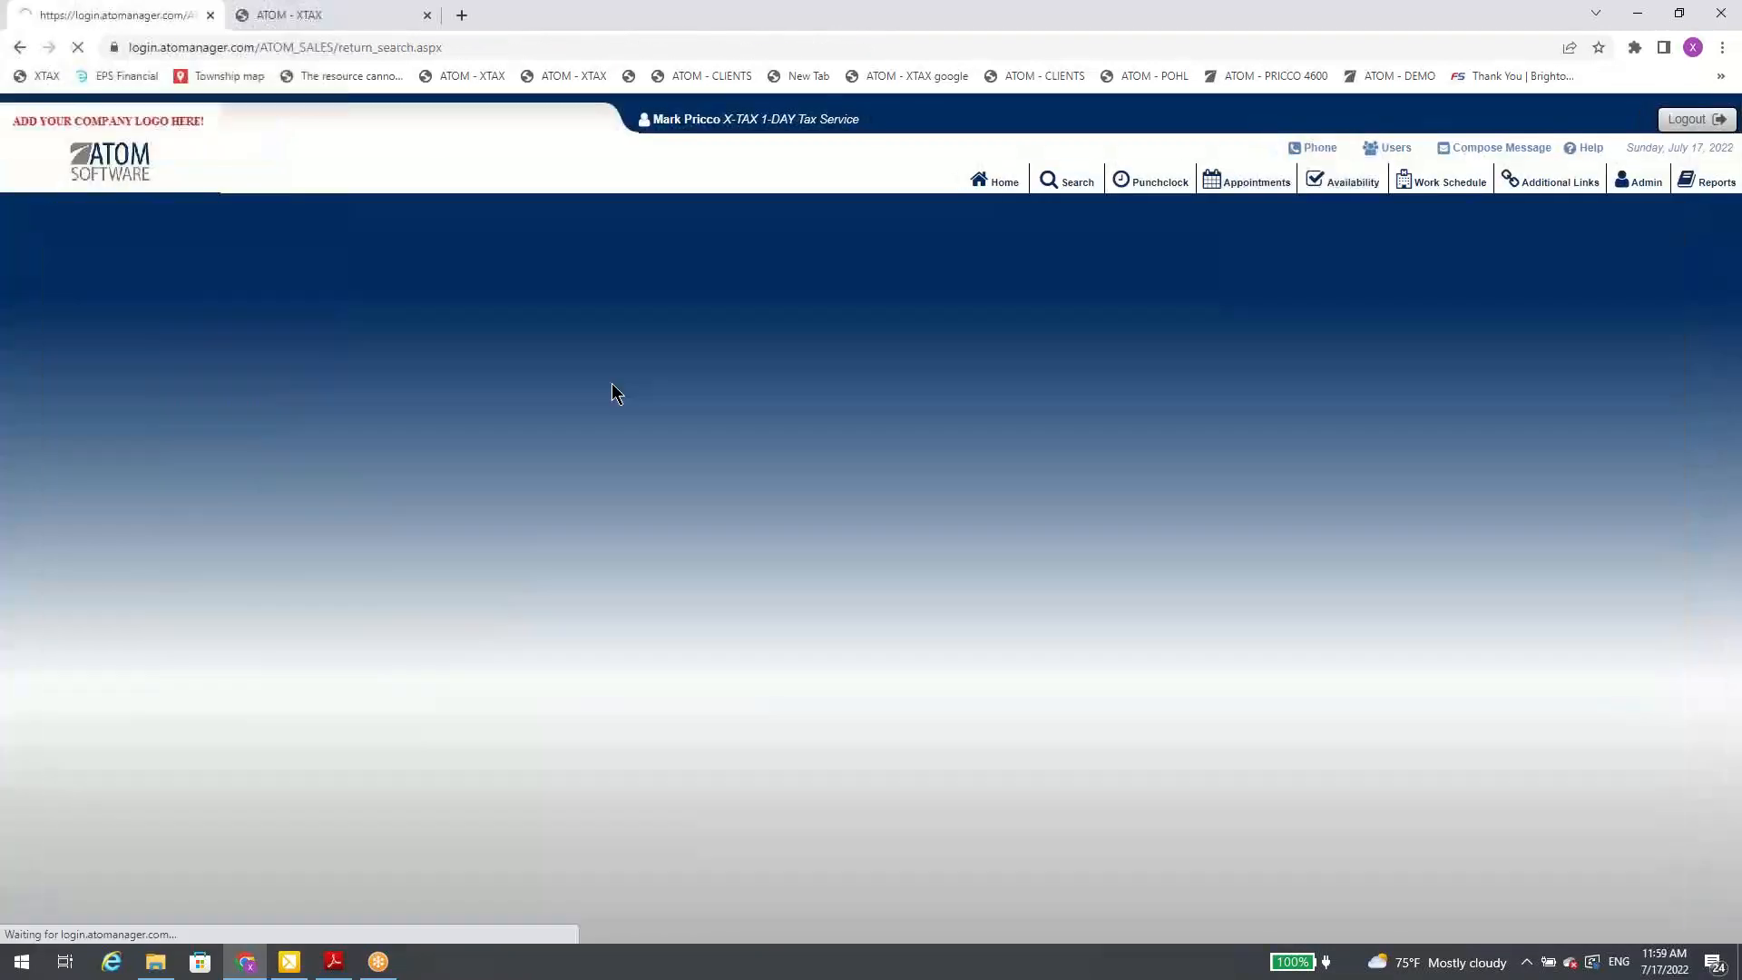
click(414, 351)
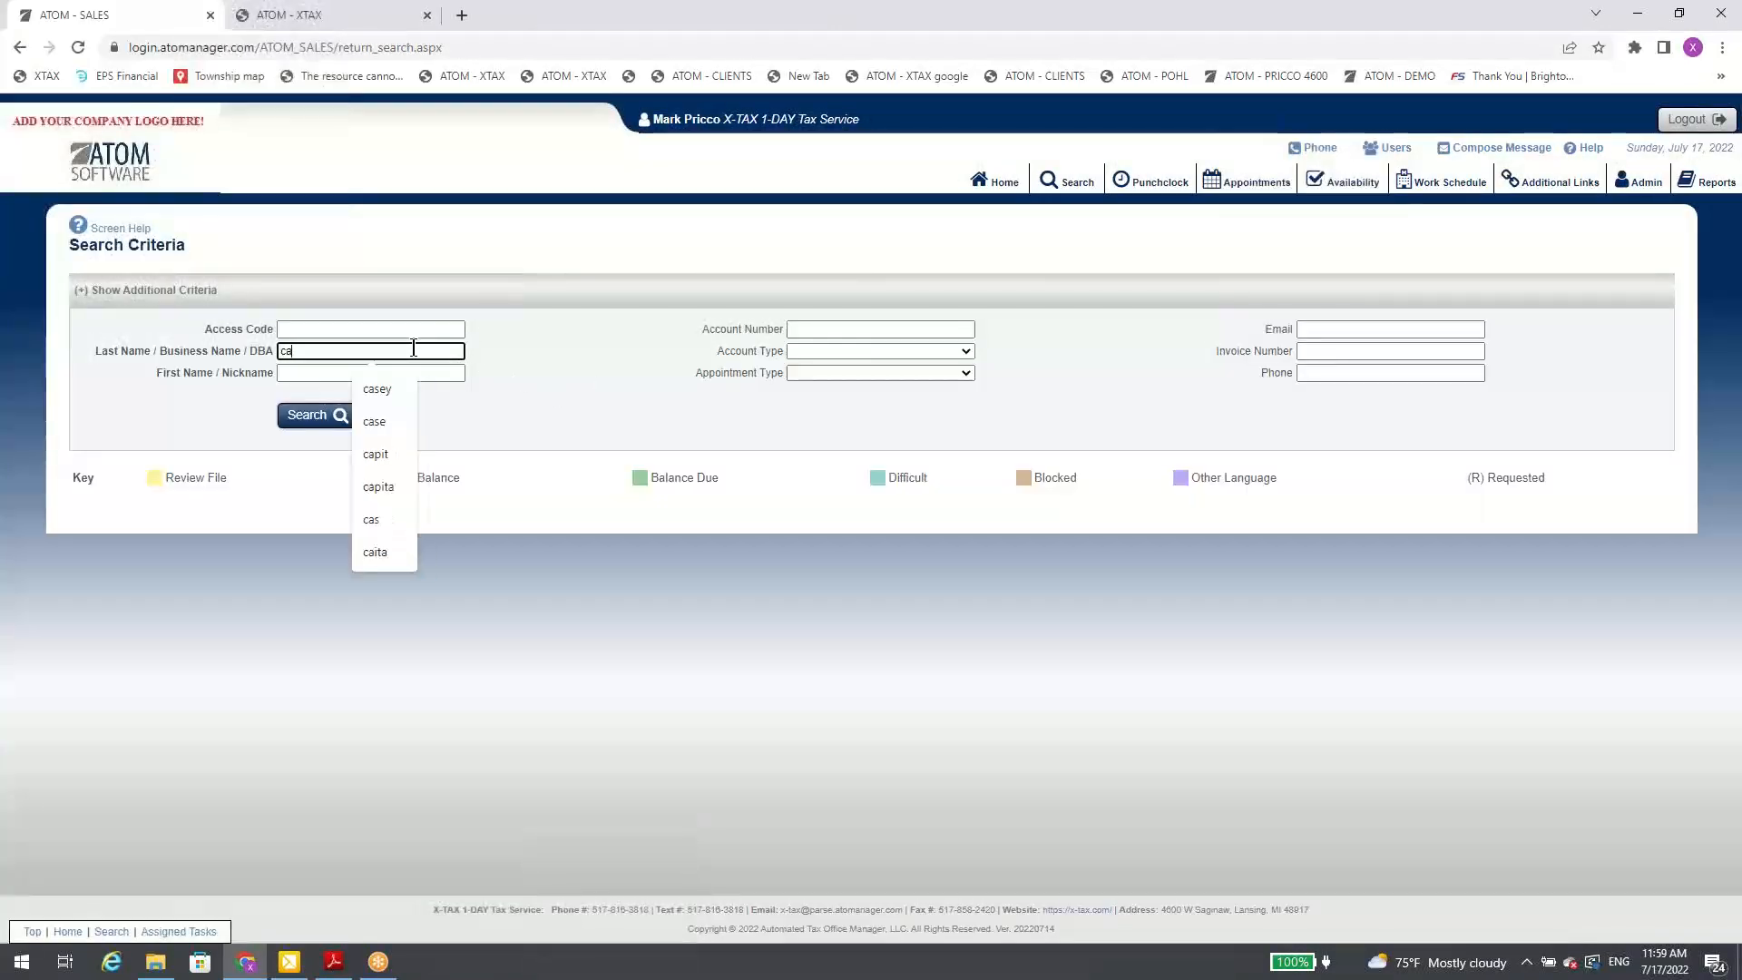
key(Tab)
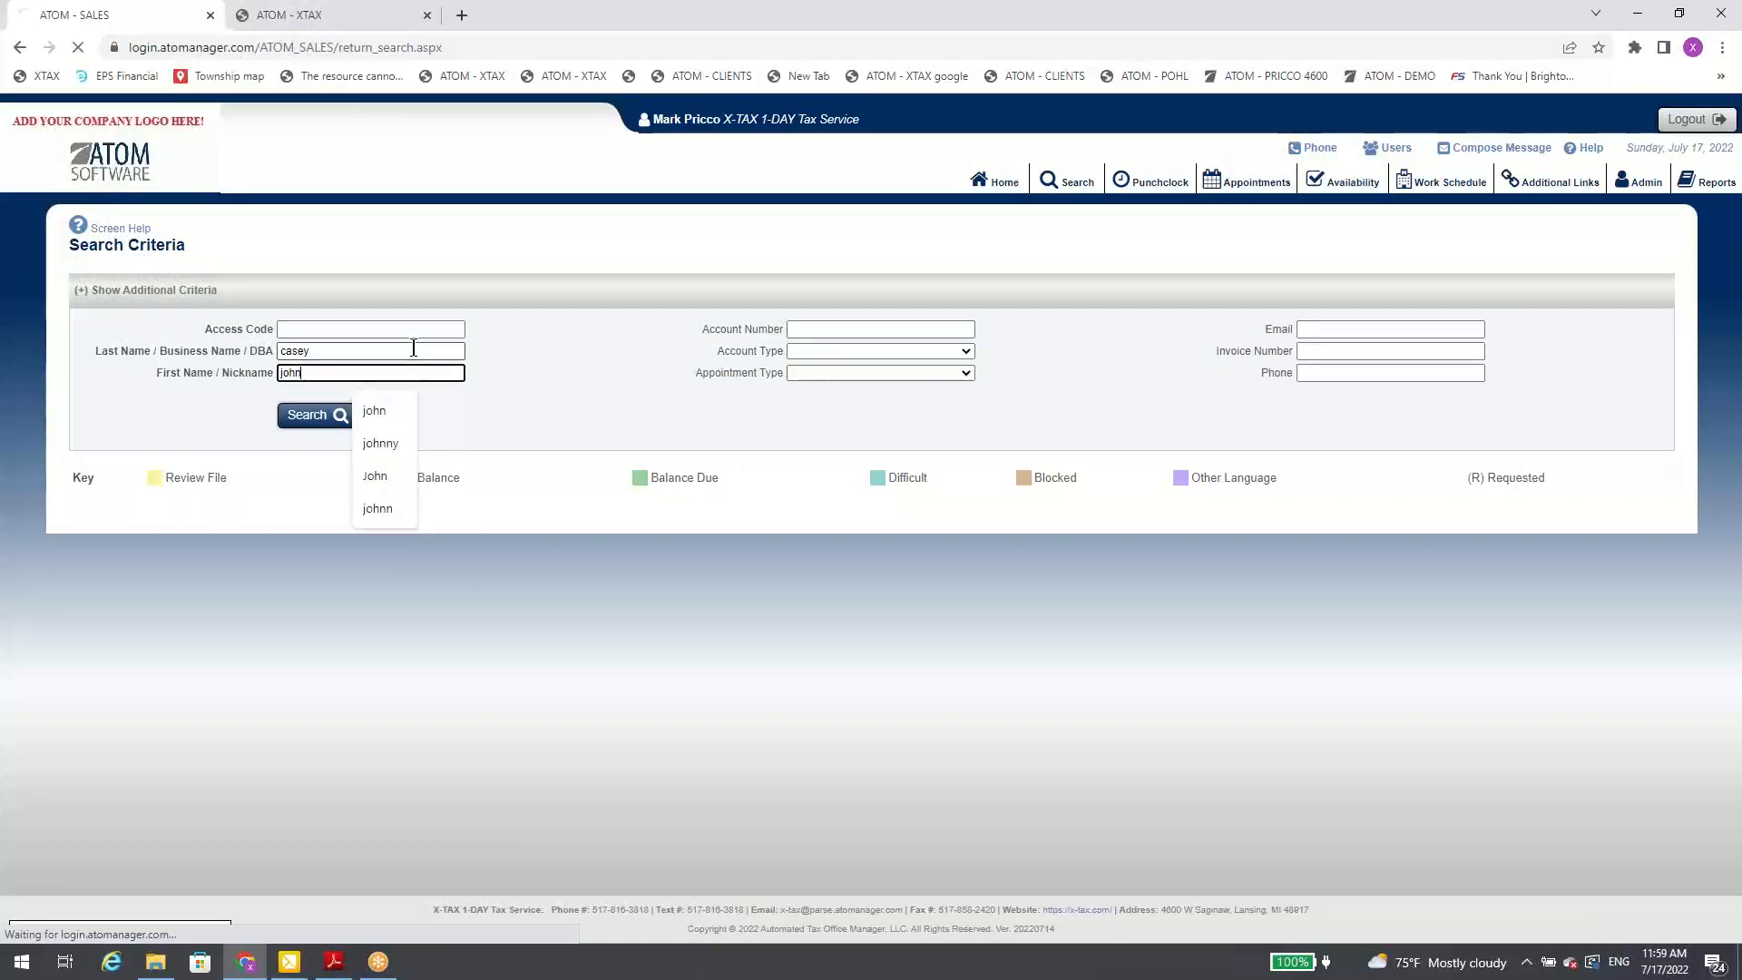
key(Return)
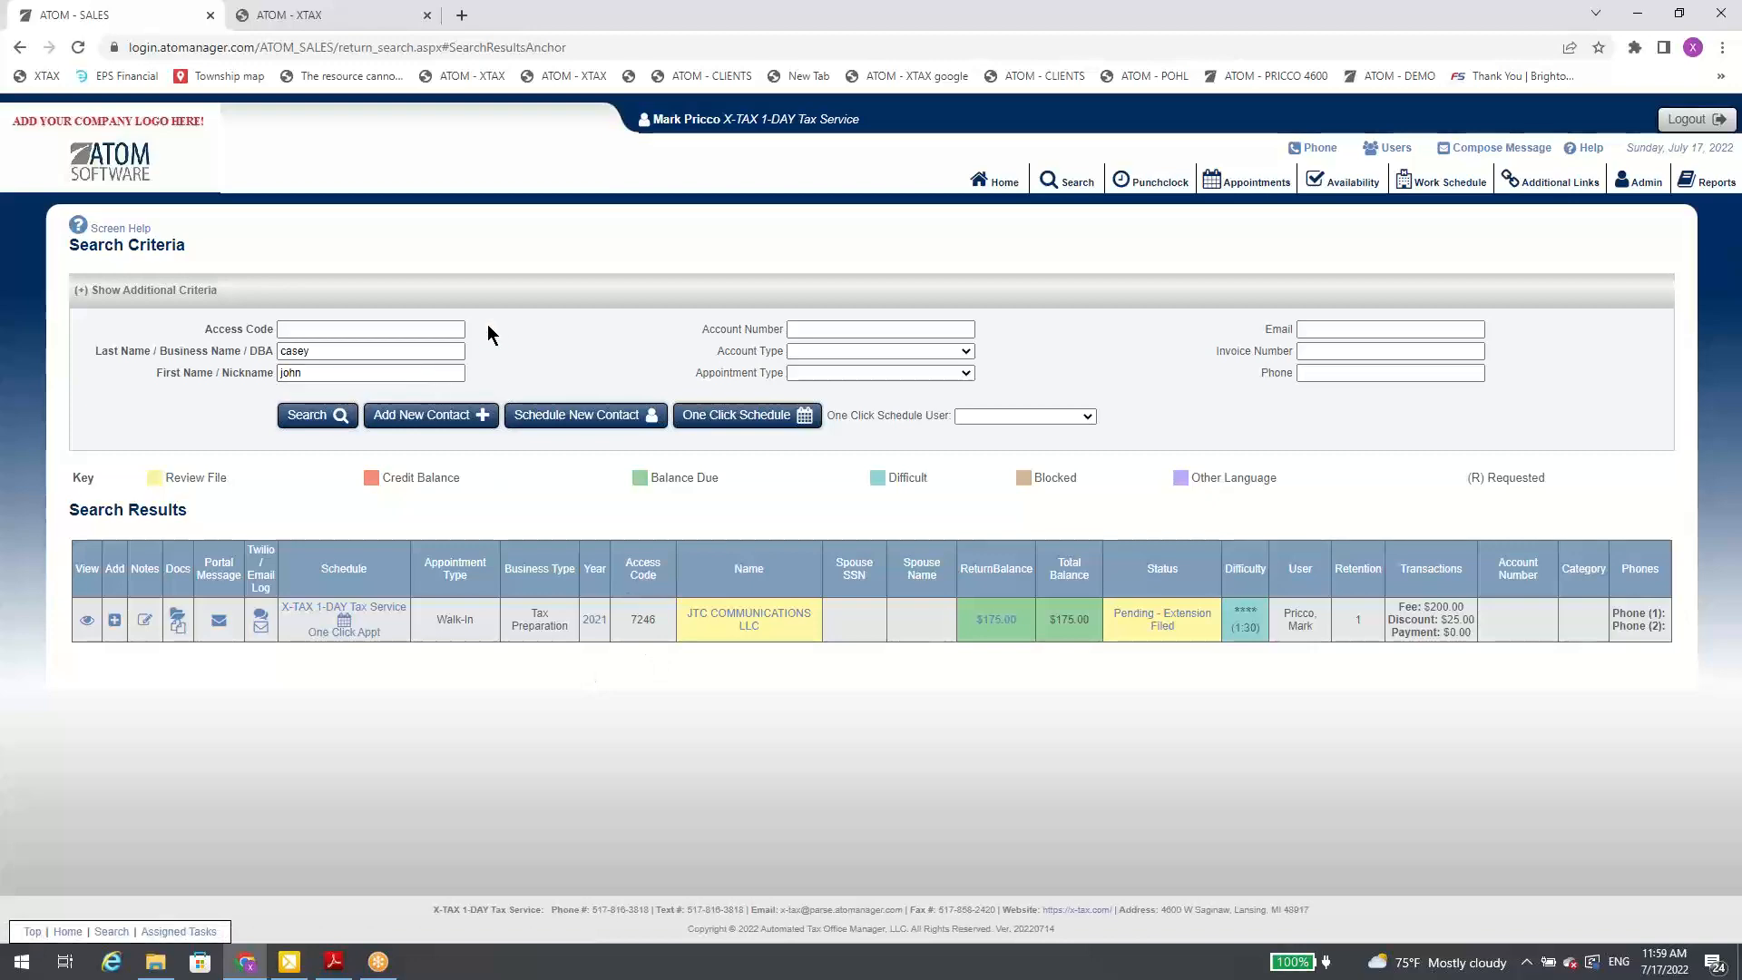
click(512, 292)
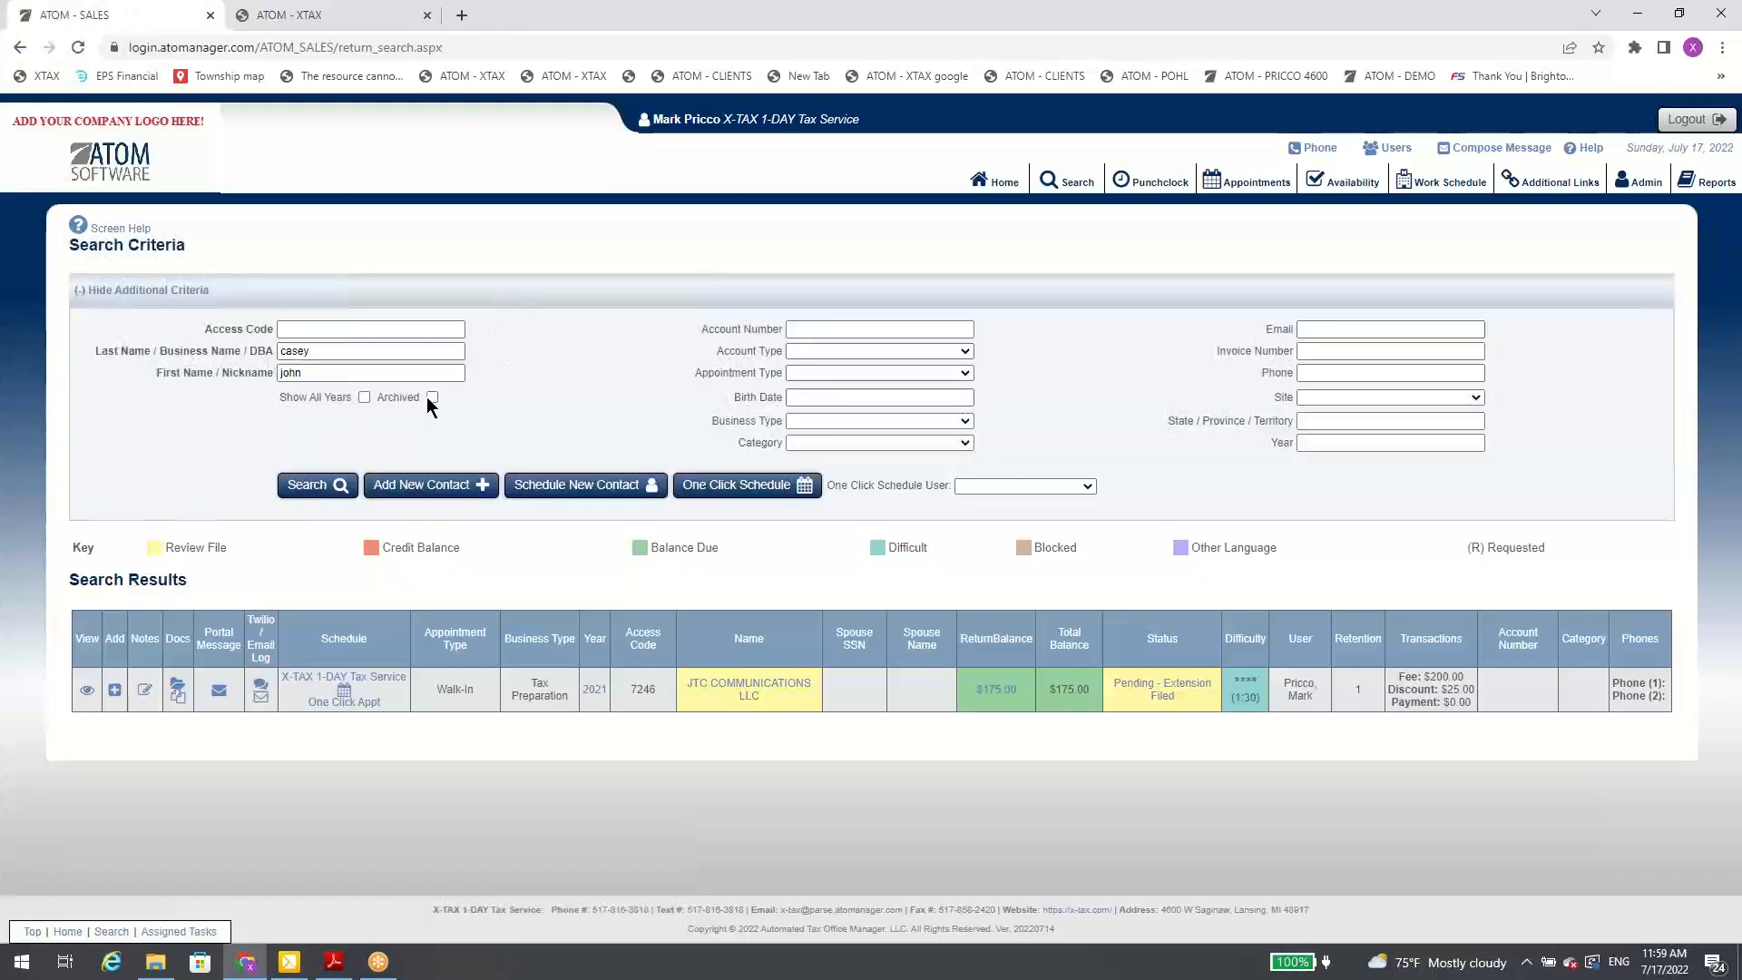
click(320, 485)
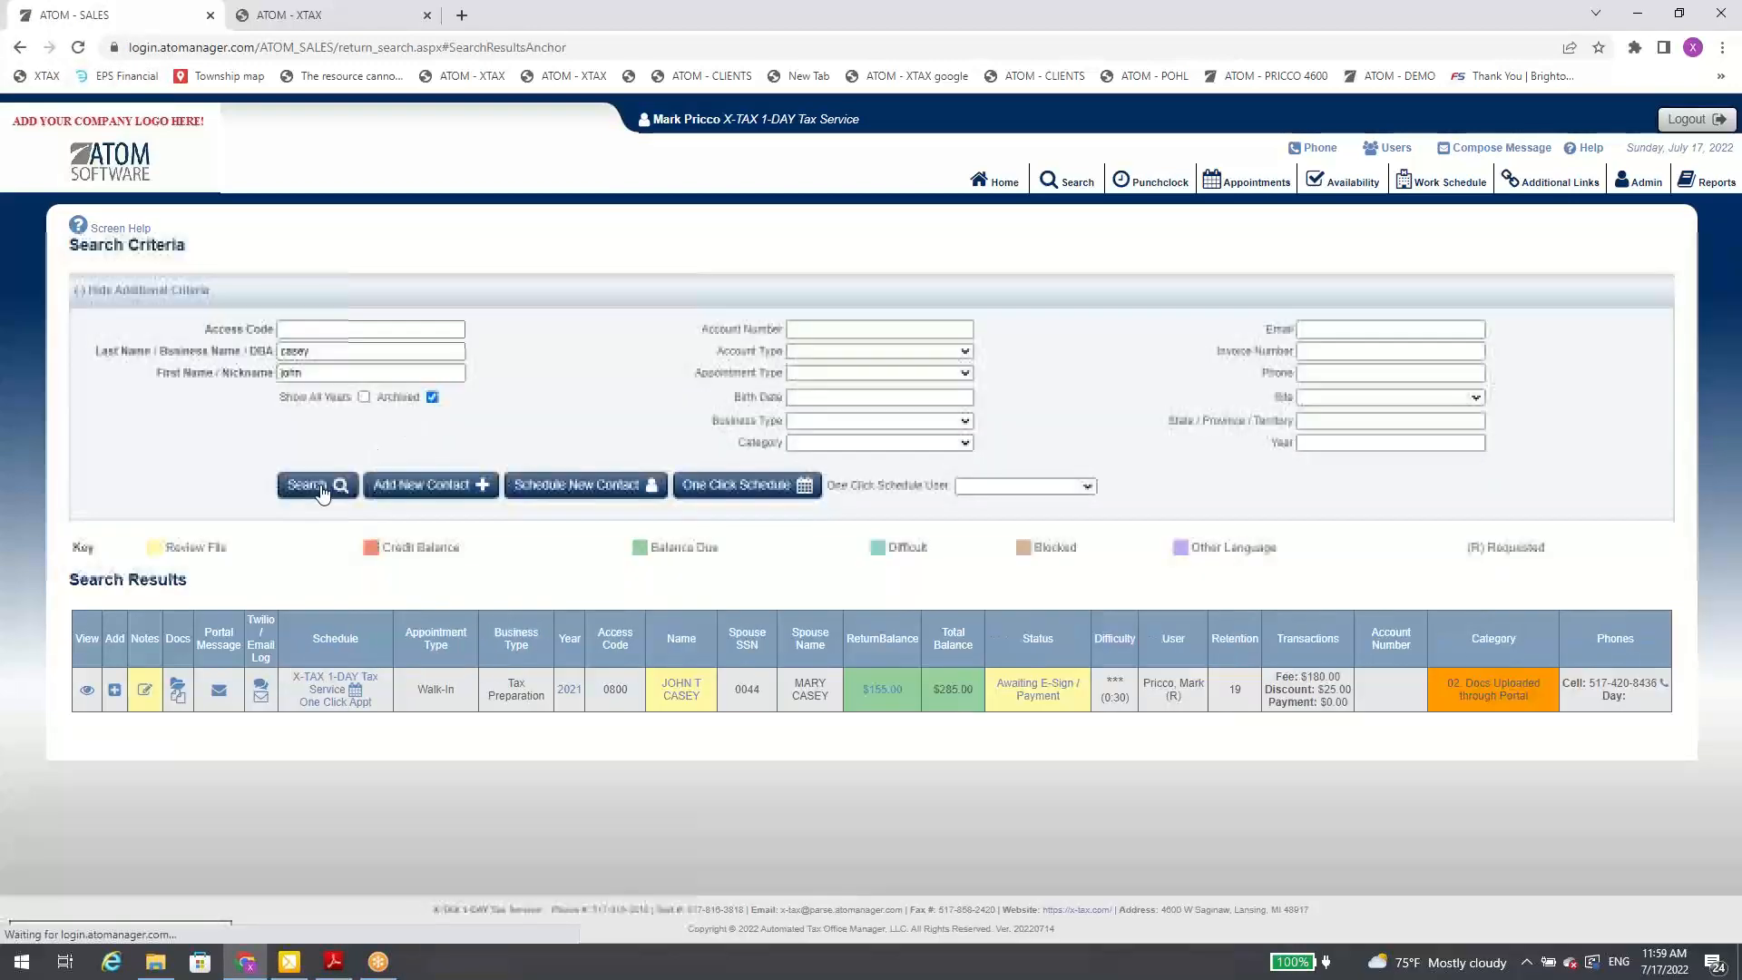
Step: Open the archived client's record, clear its Archive option, and save the contact information
click(682, 688)
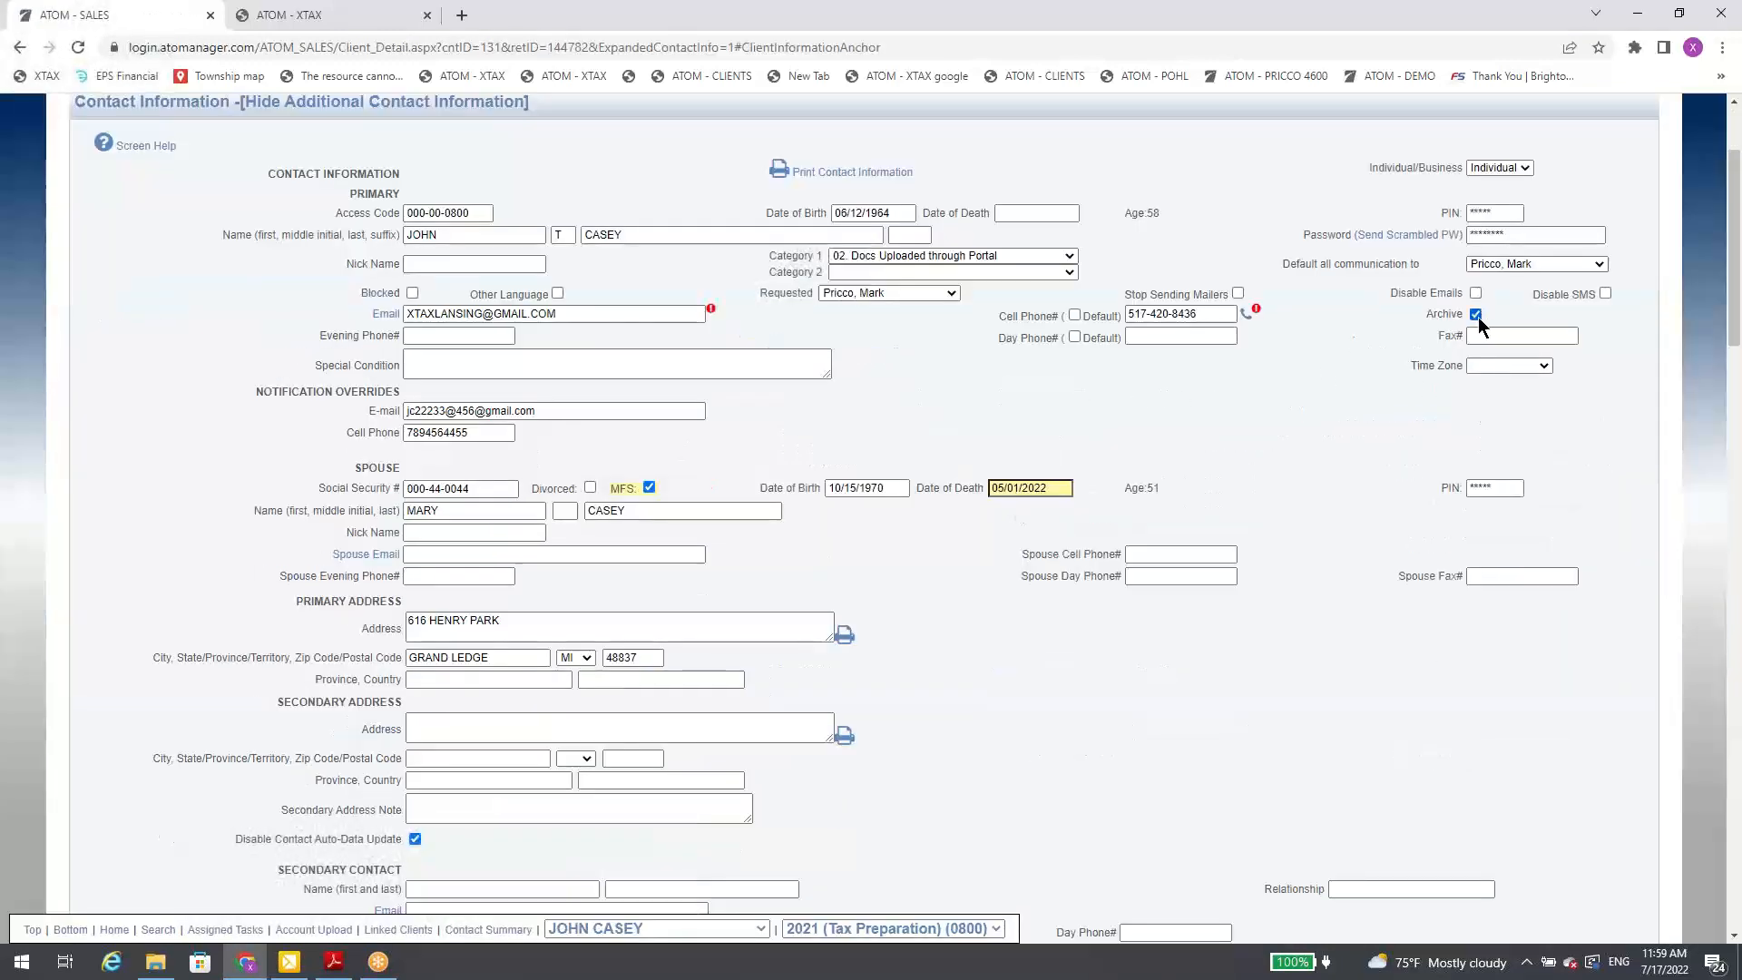
click(1478, 317)
scroll(853, 568, down, 1)
scroll(853, 568, down, 3)
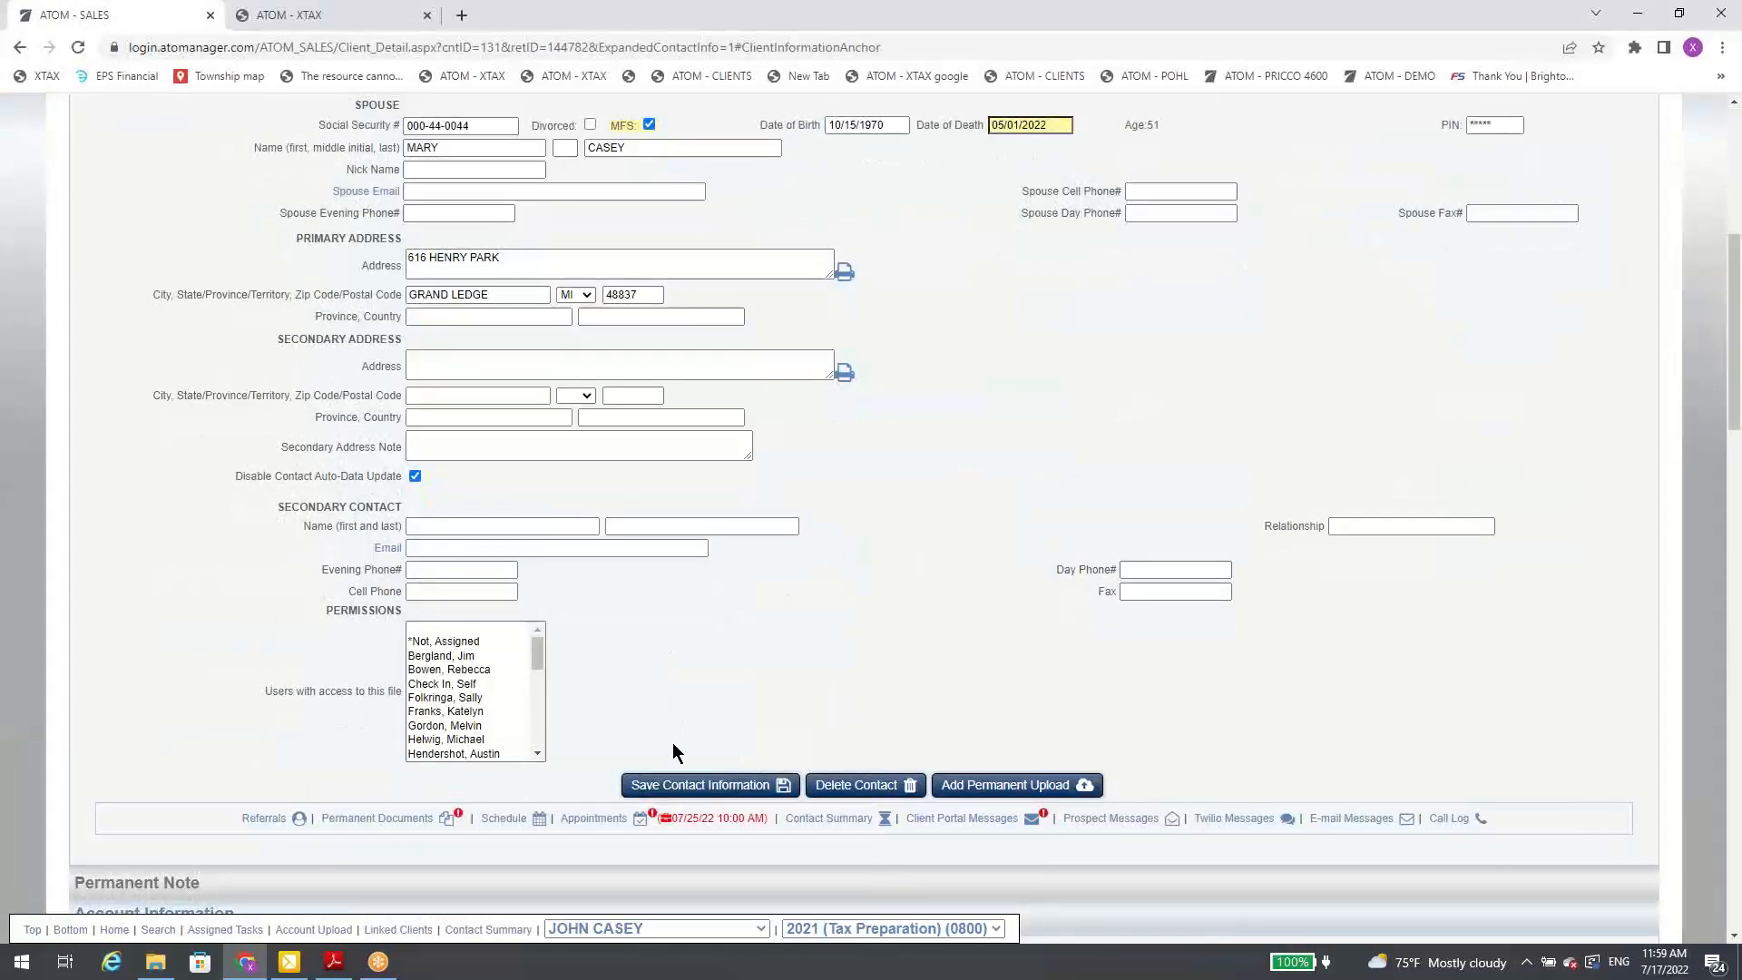
click(694, 786)
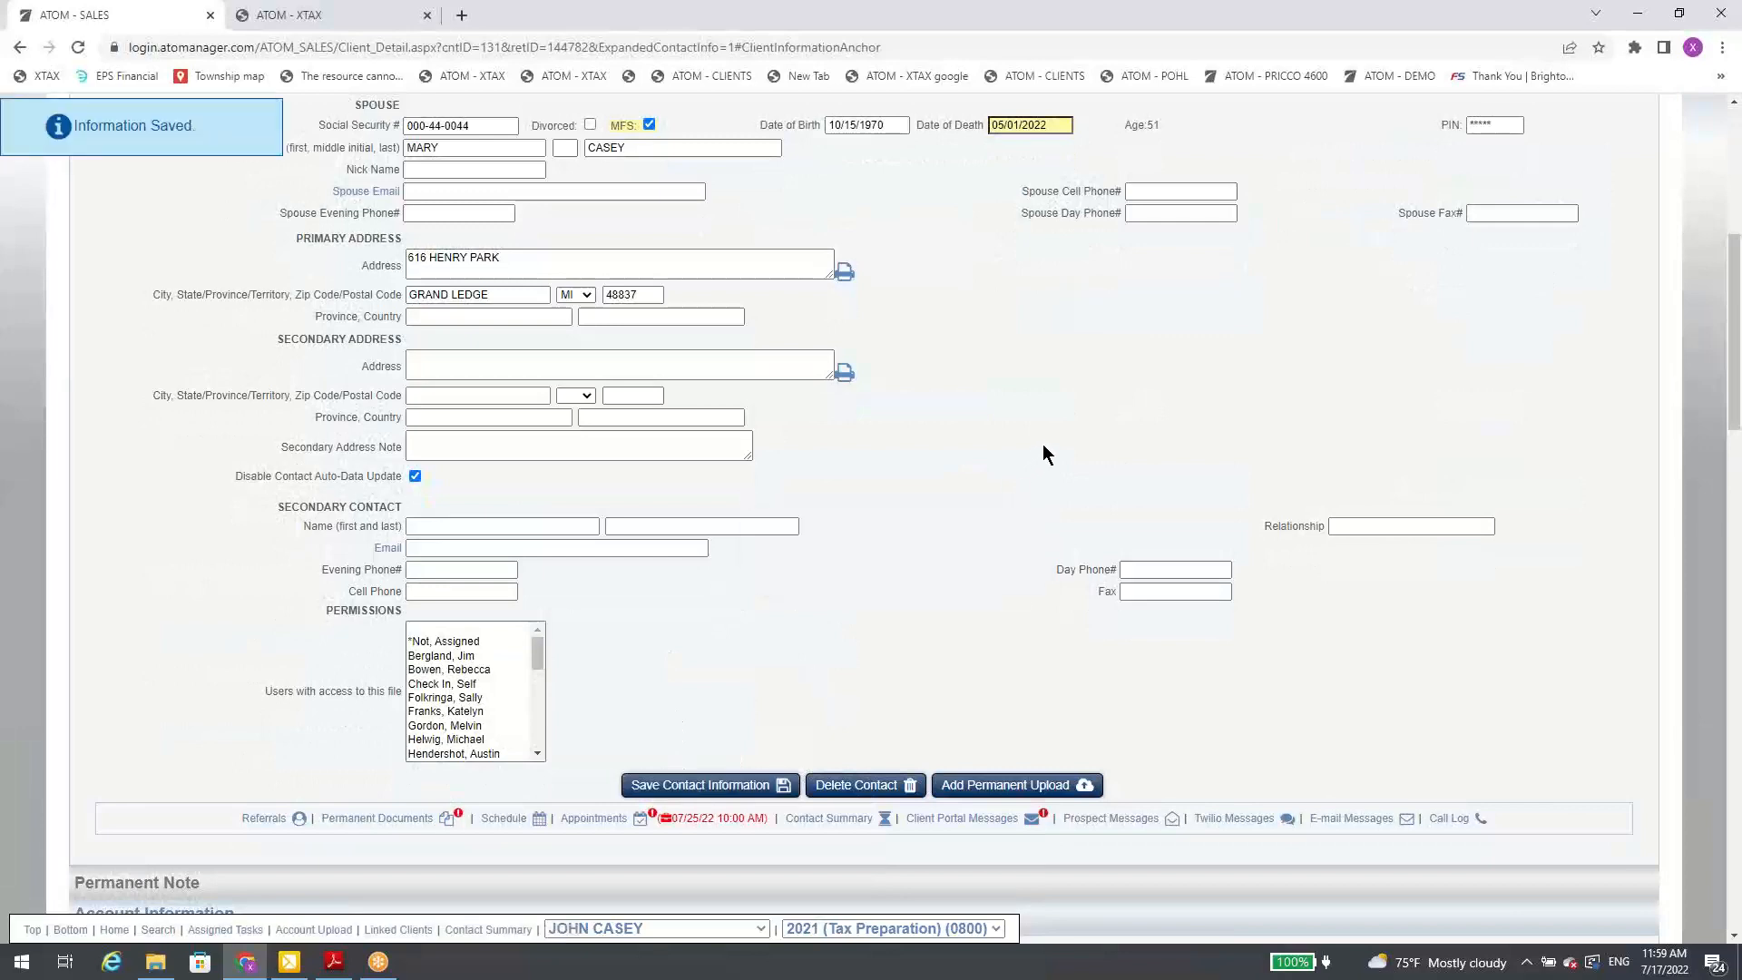
Step: Highlight the client's primary email address and place the cursor in the notification override e-mail field
scroll(1043, 449, up, 3)
scroll(1036, 469, up, 1)
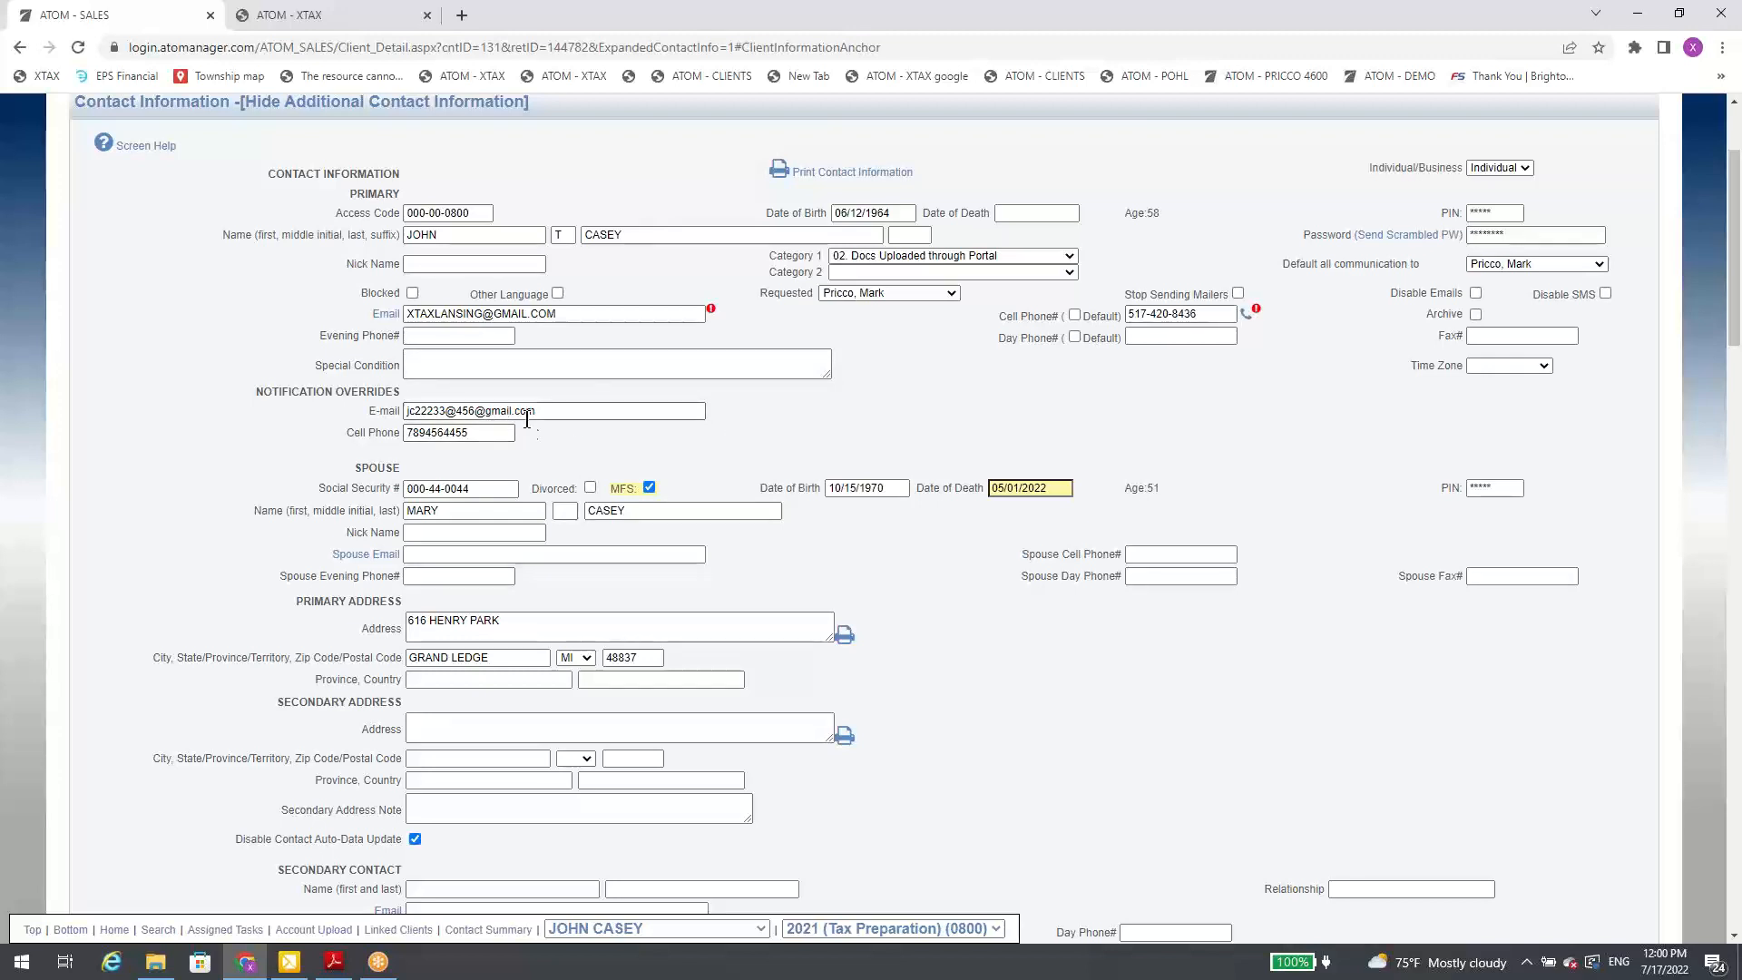
drag(573, 316, 390, 332)
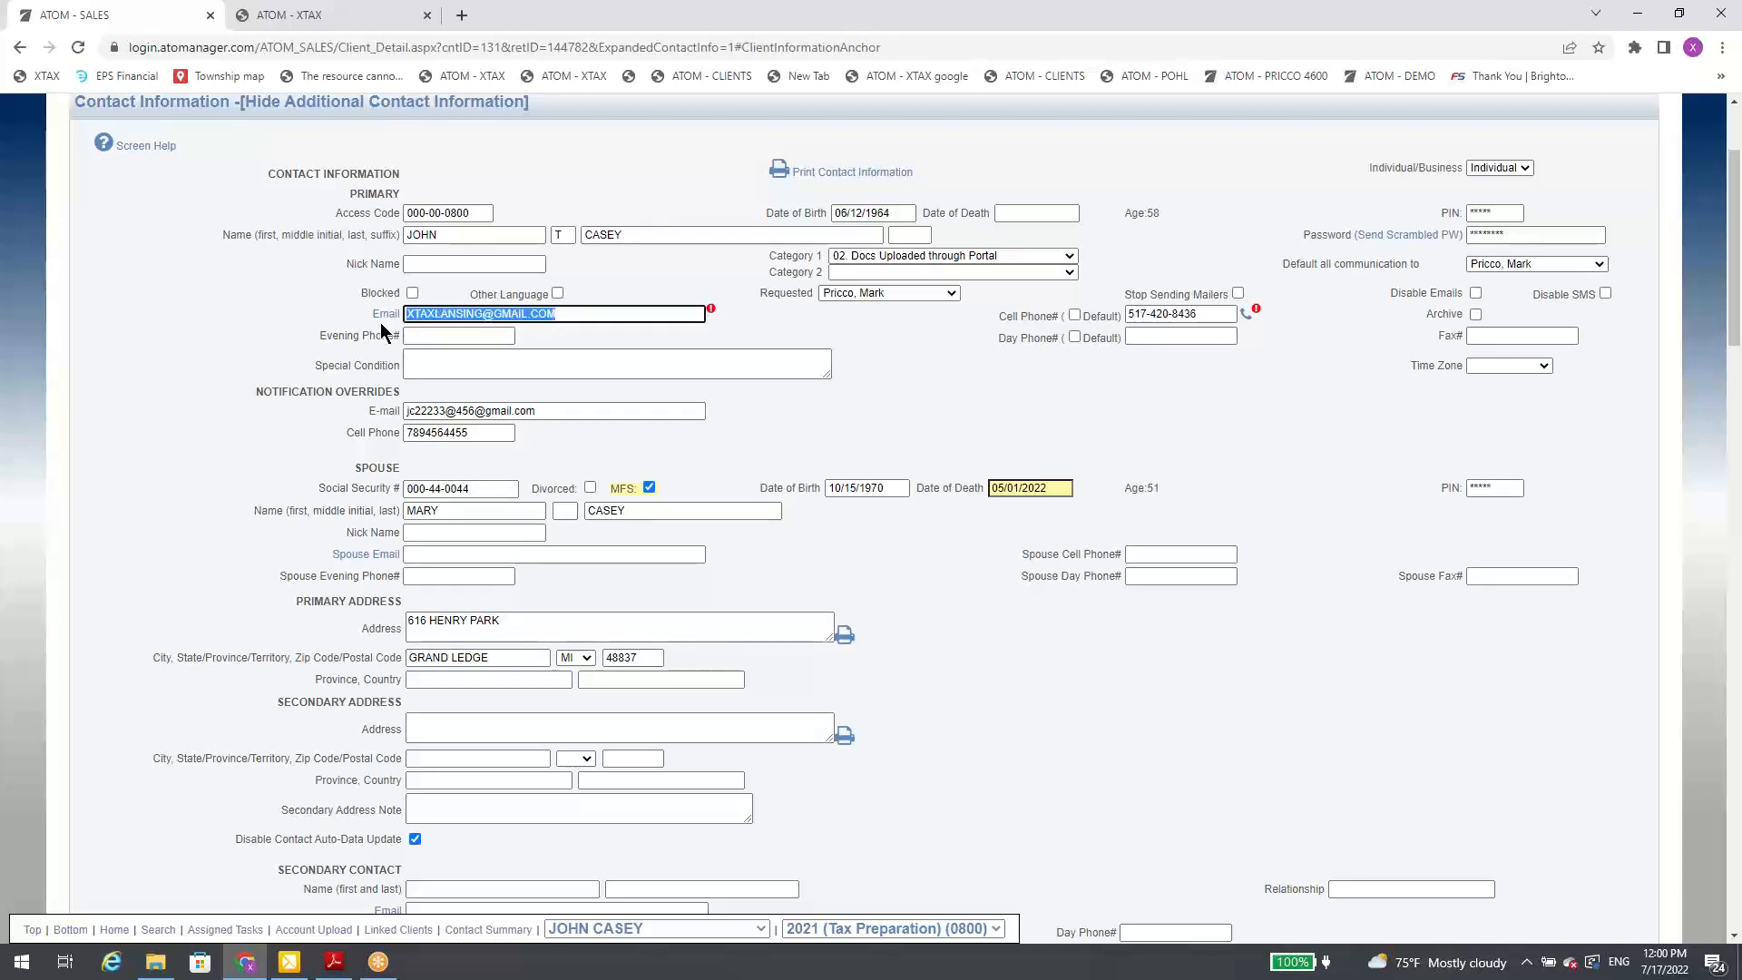
click(583, 317)
click(557, 413)
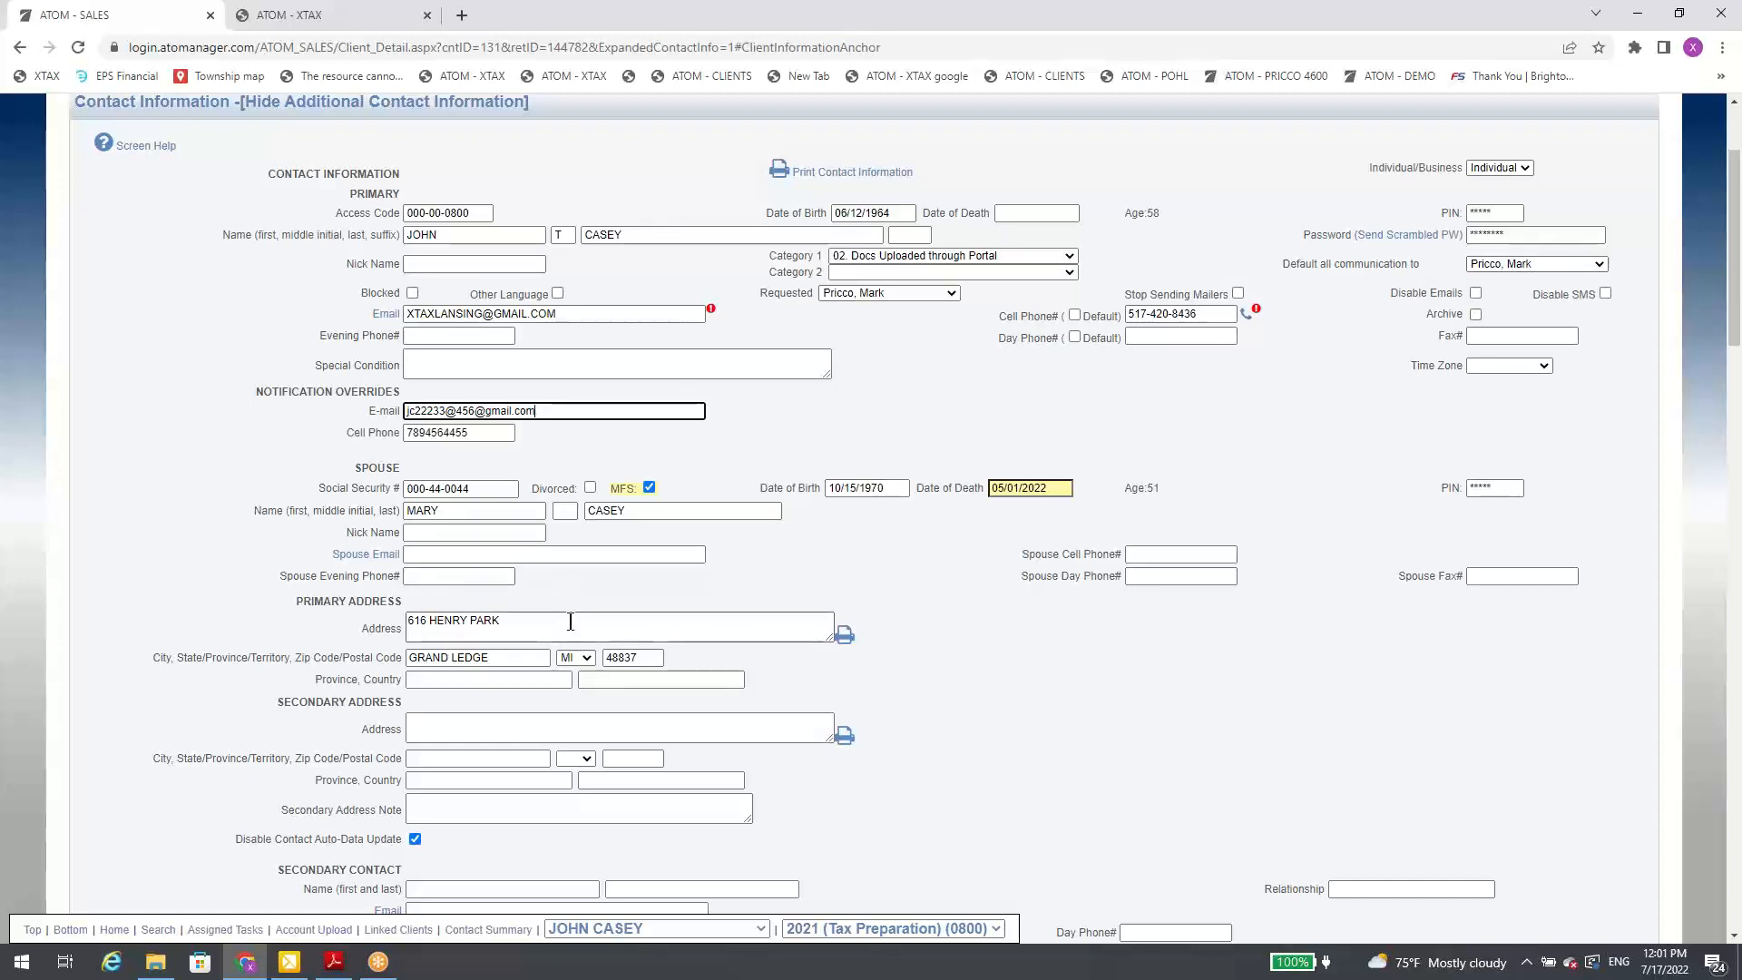
Step: Replace the zip code in the client's primary address with a different one so the city fills in automatically
double_click(647, 657)
text(4897)
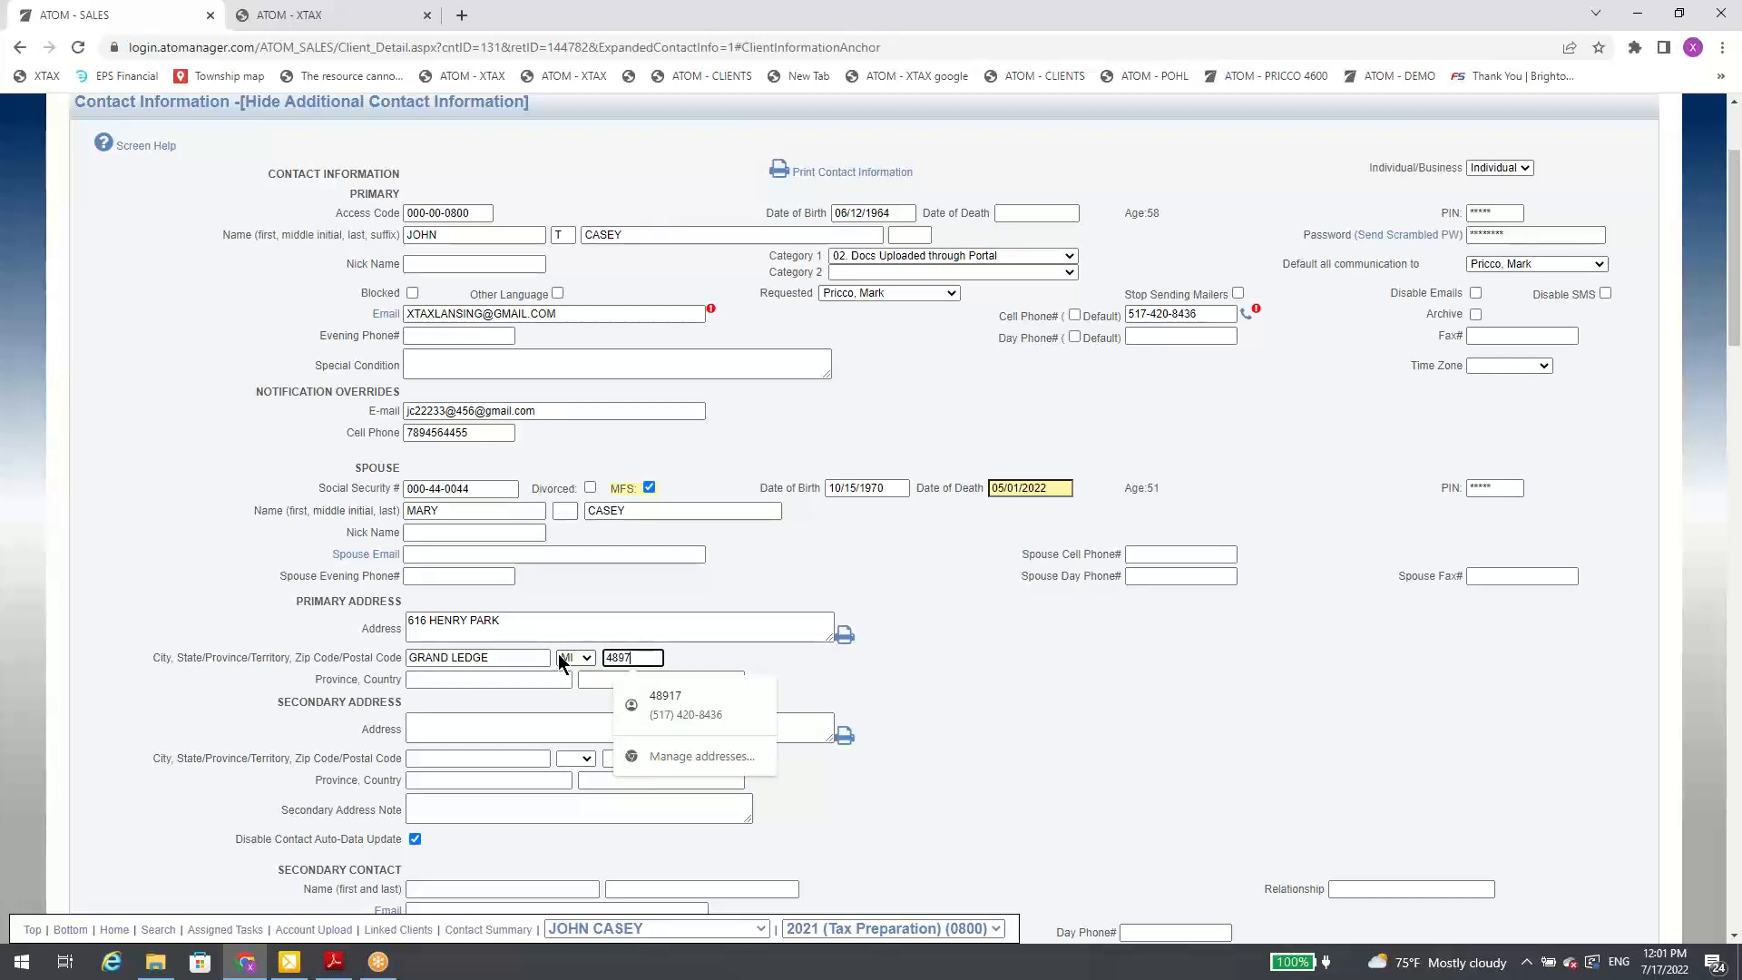
key(BackSpace)
key(BackSpace)
key(BackSpace)
key(BackSpace)
text(48917)
key(Tab)
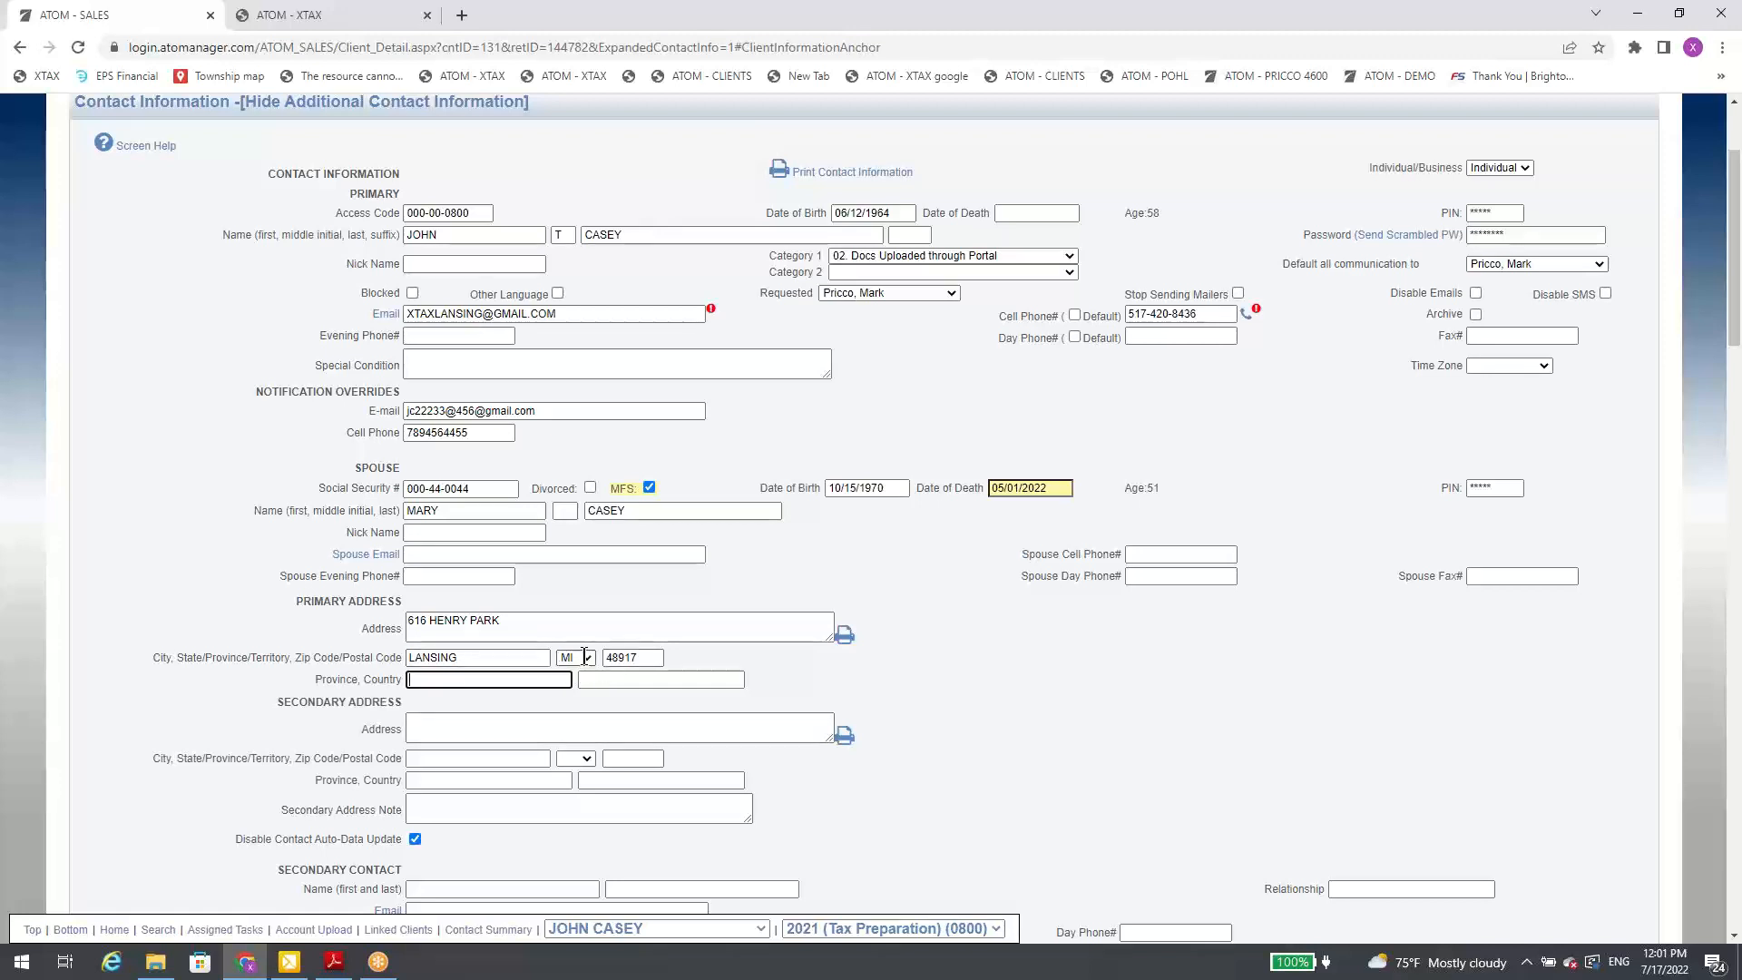
Step: Re-enter the original zip code in the client's primary address
double_click(641, 661)
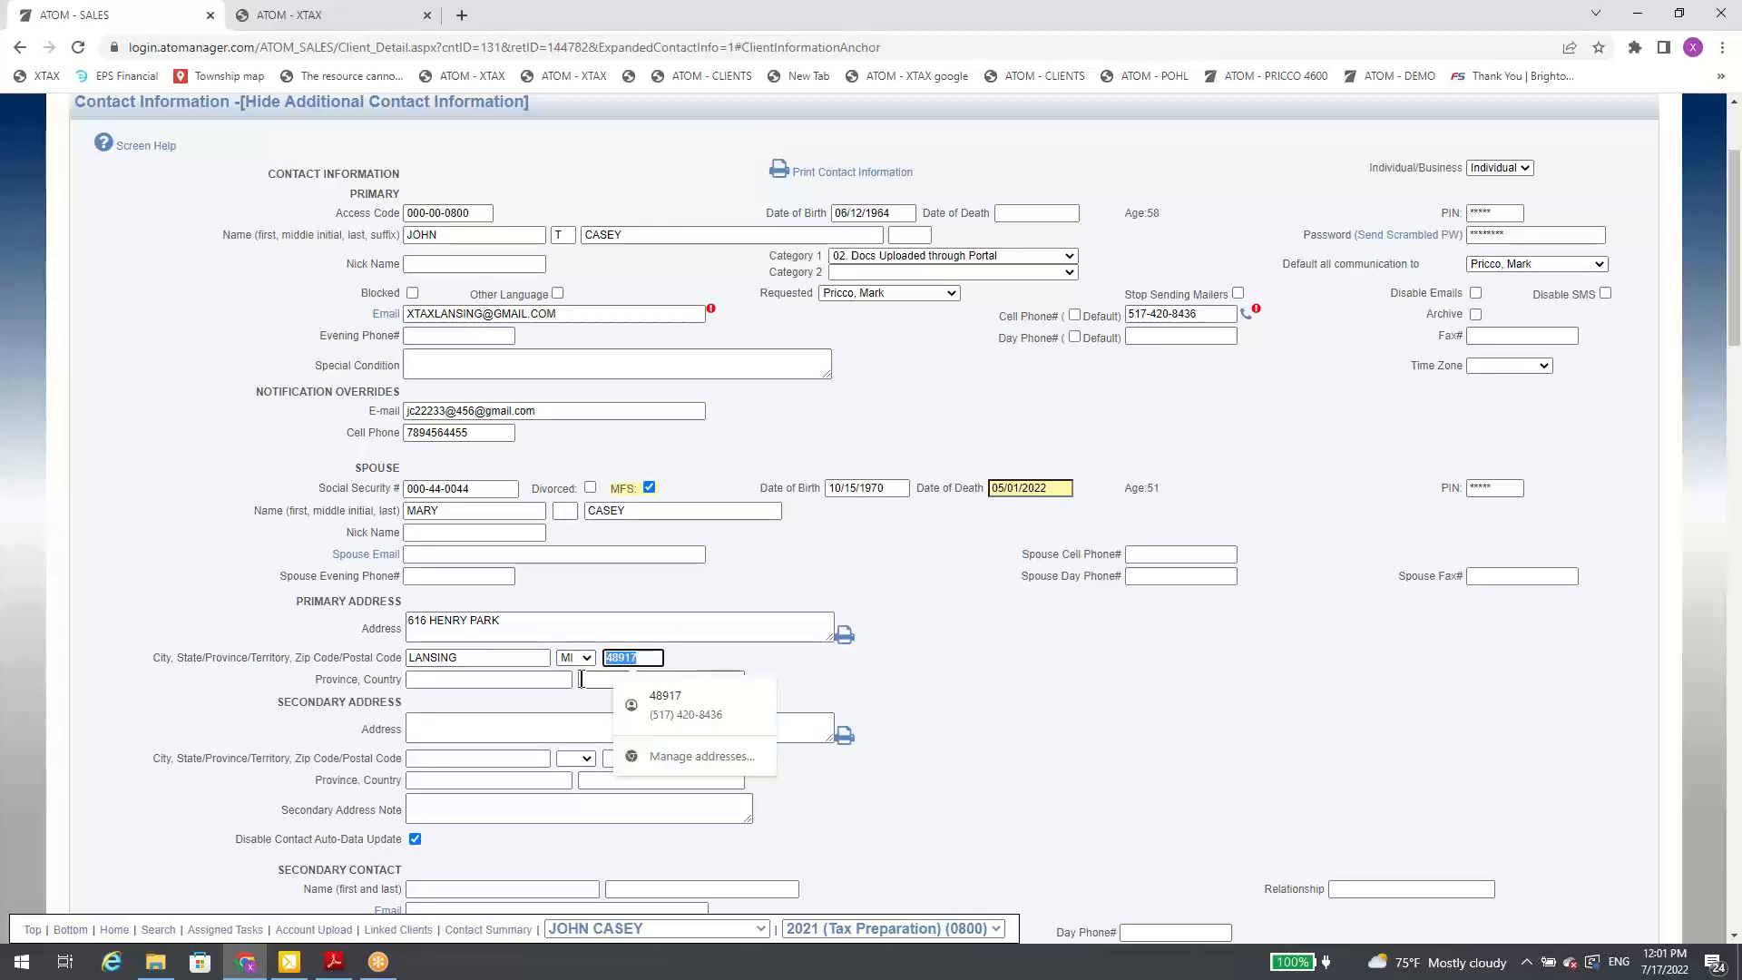
text(48837)
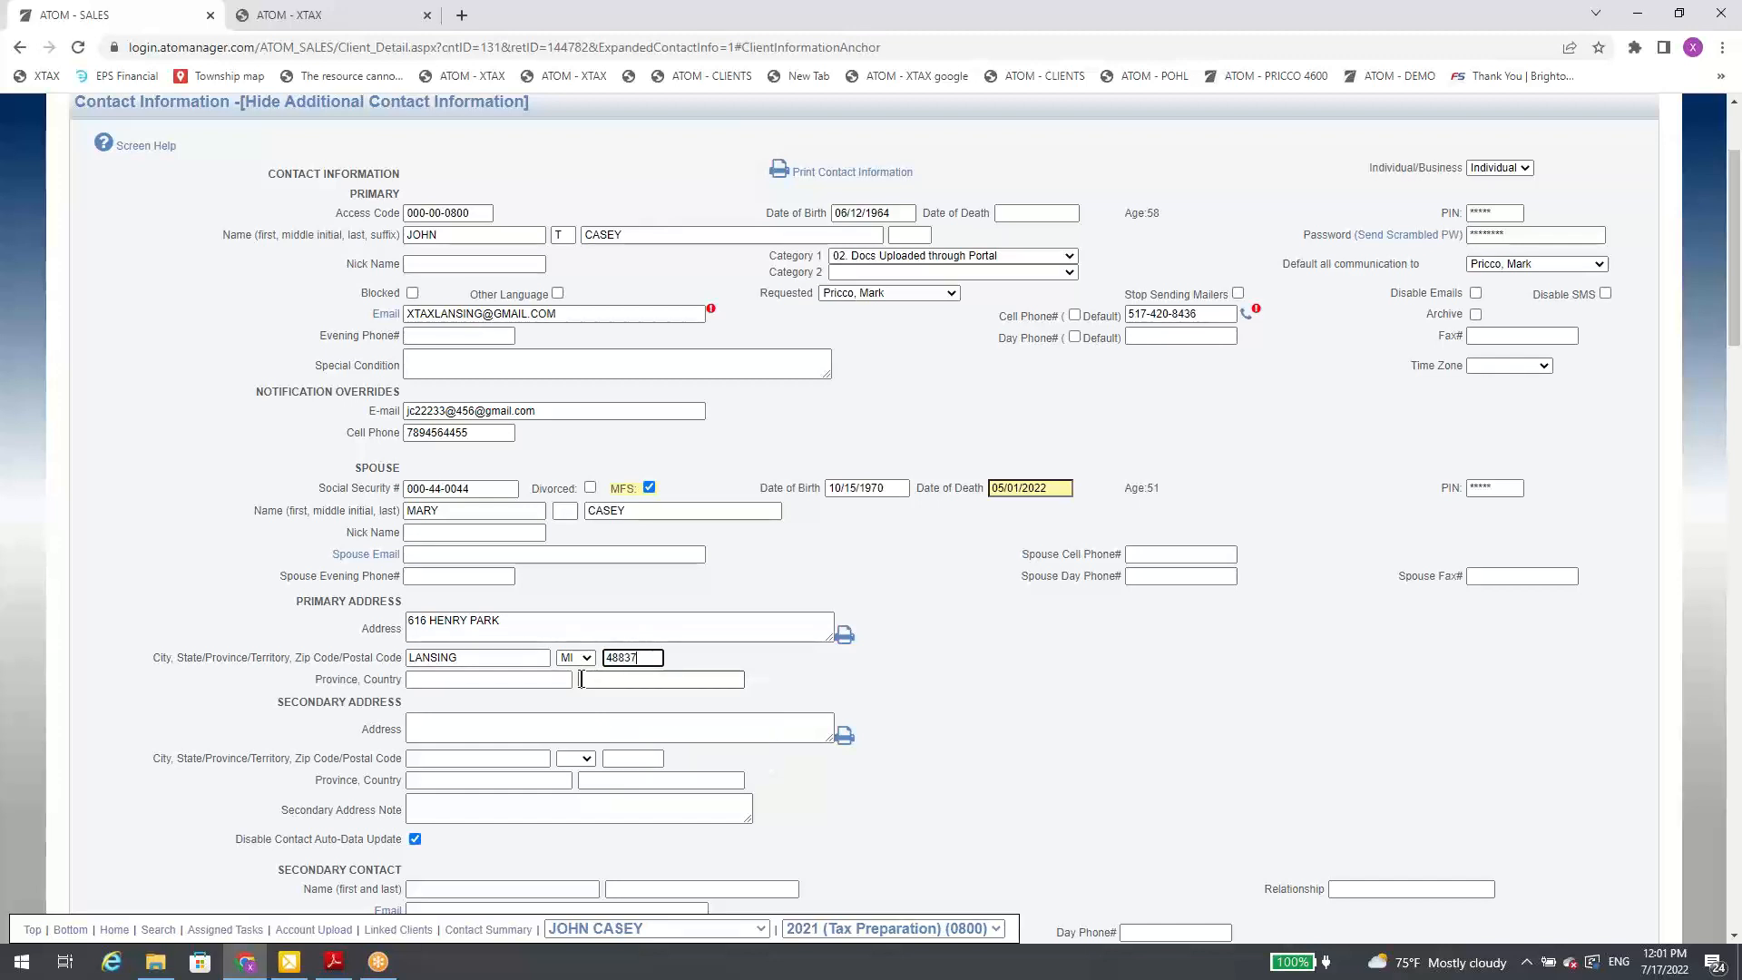
key(Tab)
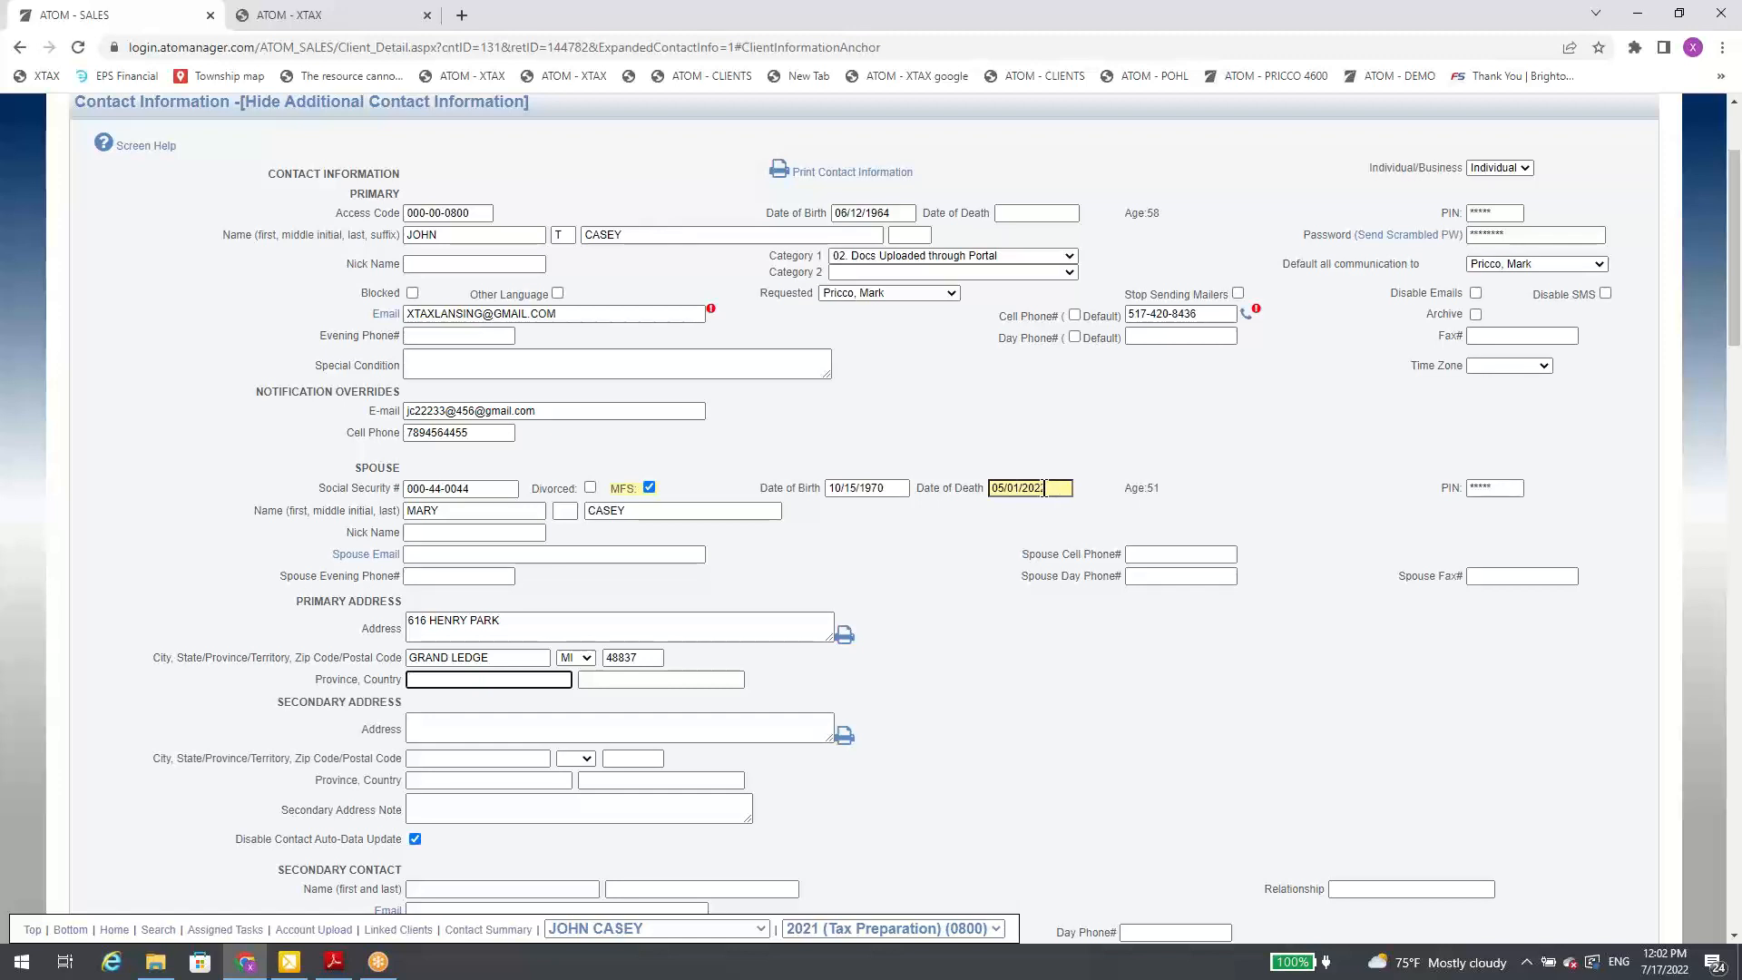
Step: Open the client's permanent documents, mark all of them as done, and return to the client's file
scroll(1050, 504, down, 6)
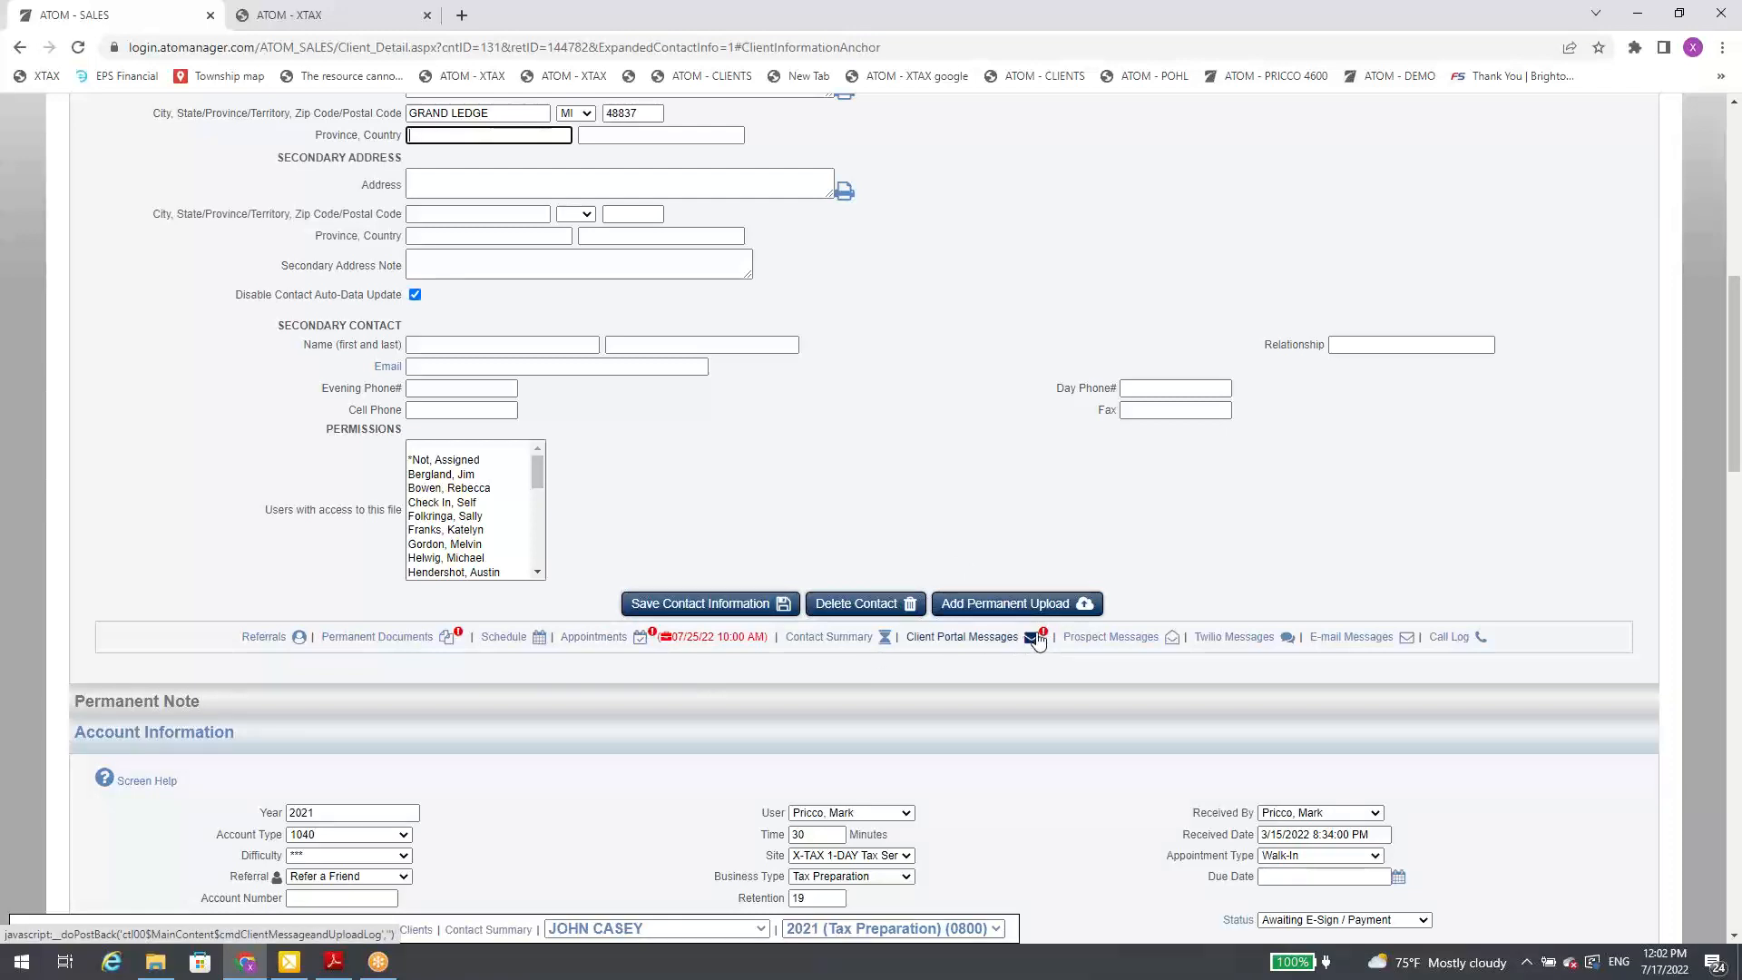
click(446, 643)
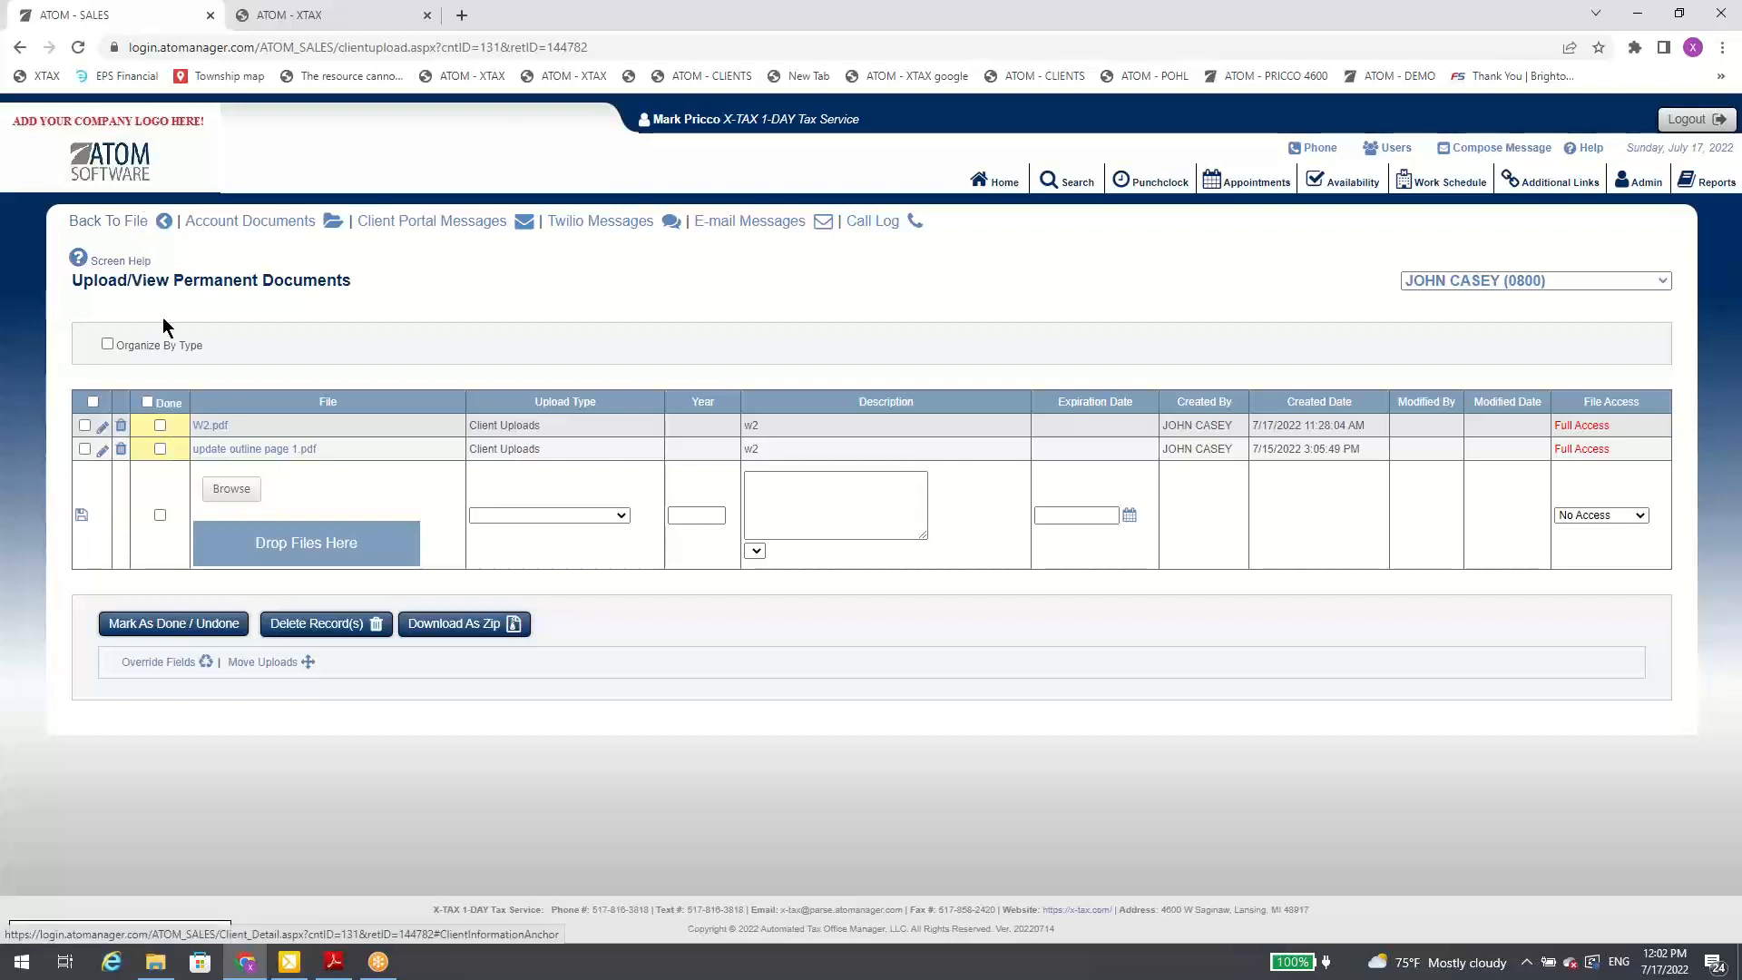
click(148, 401)
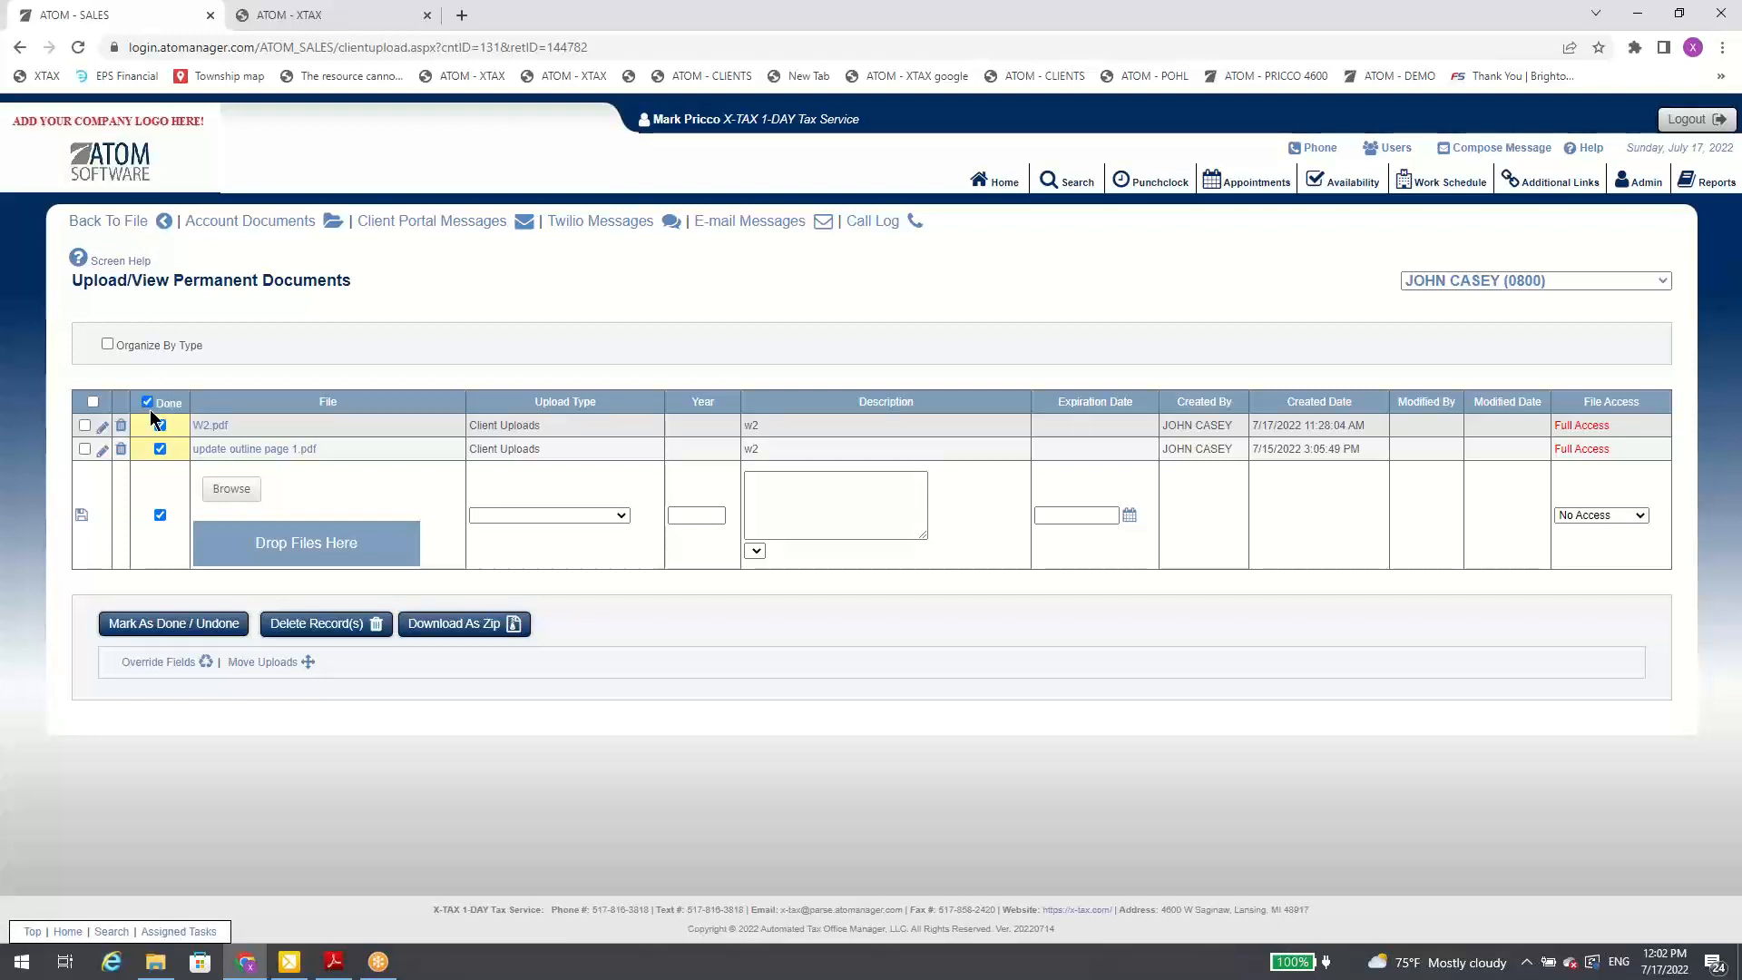
click(210, 626)
click(136, 223)
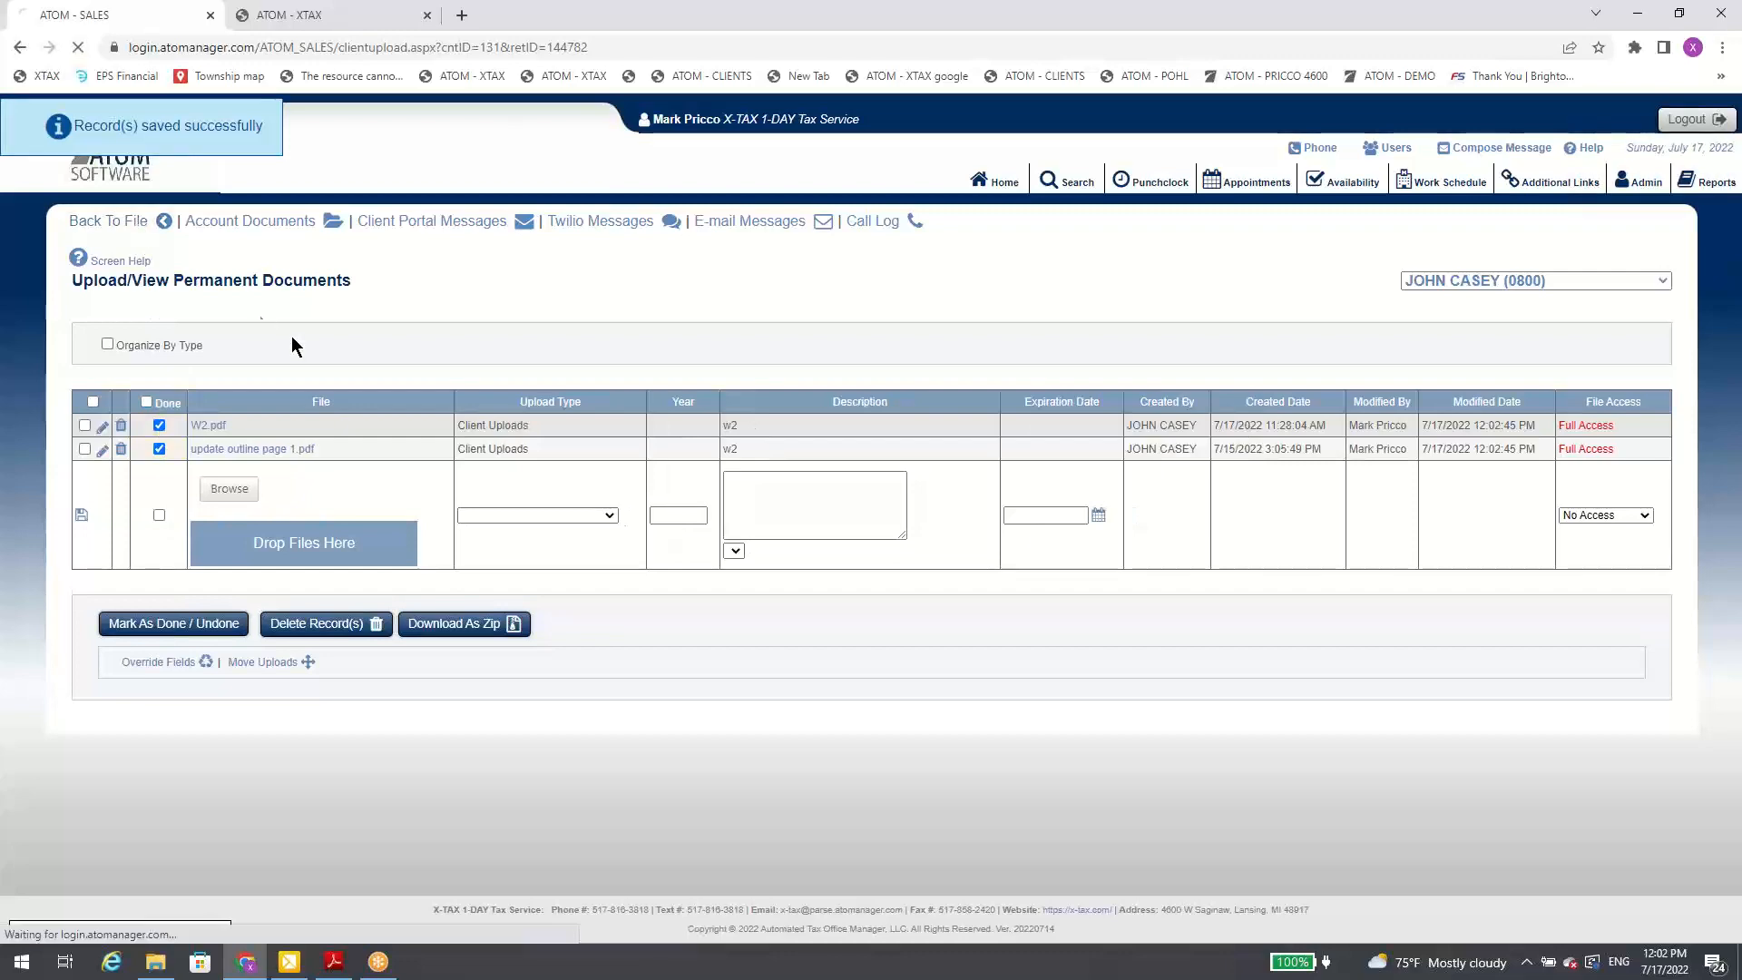
Step: Reopen the client's permanent documents and view the delete confirmation and edit fields for W2.pdf, cancelling both
scroll(319, 352, down, 2)
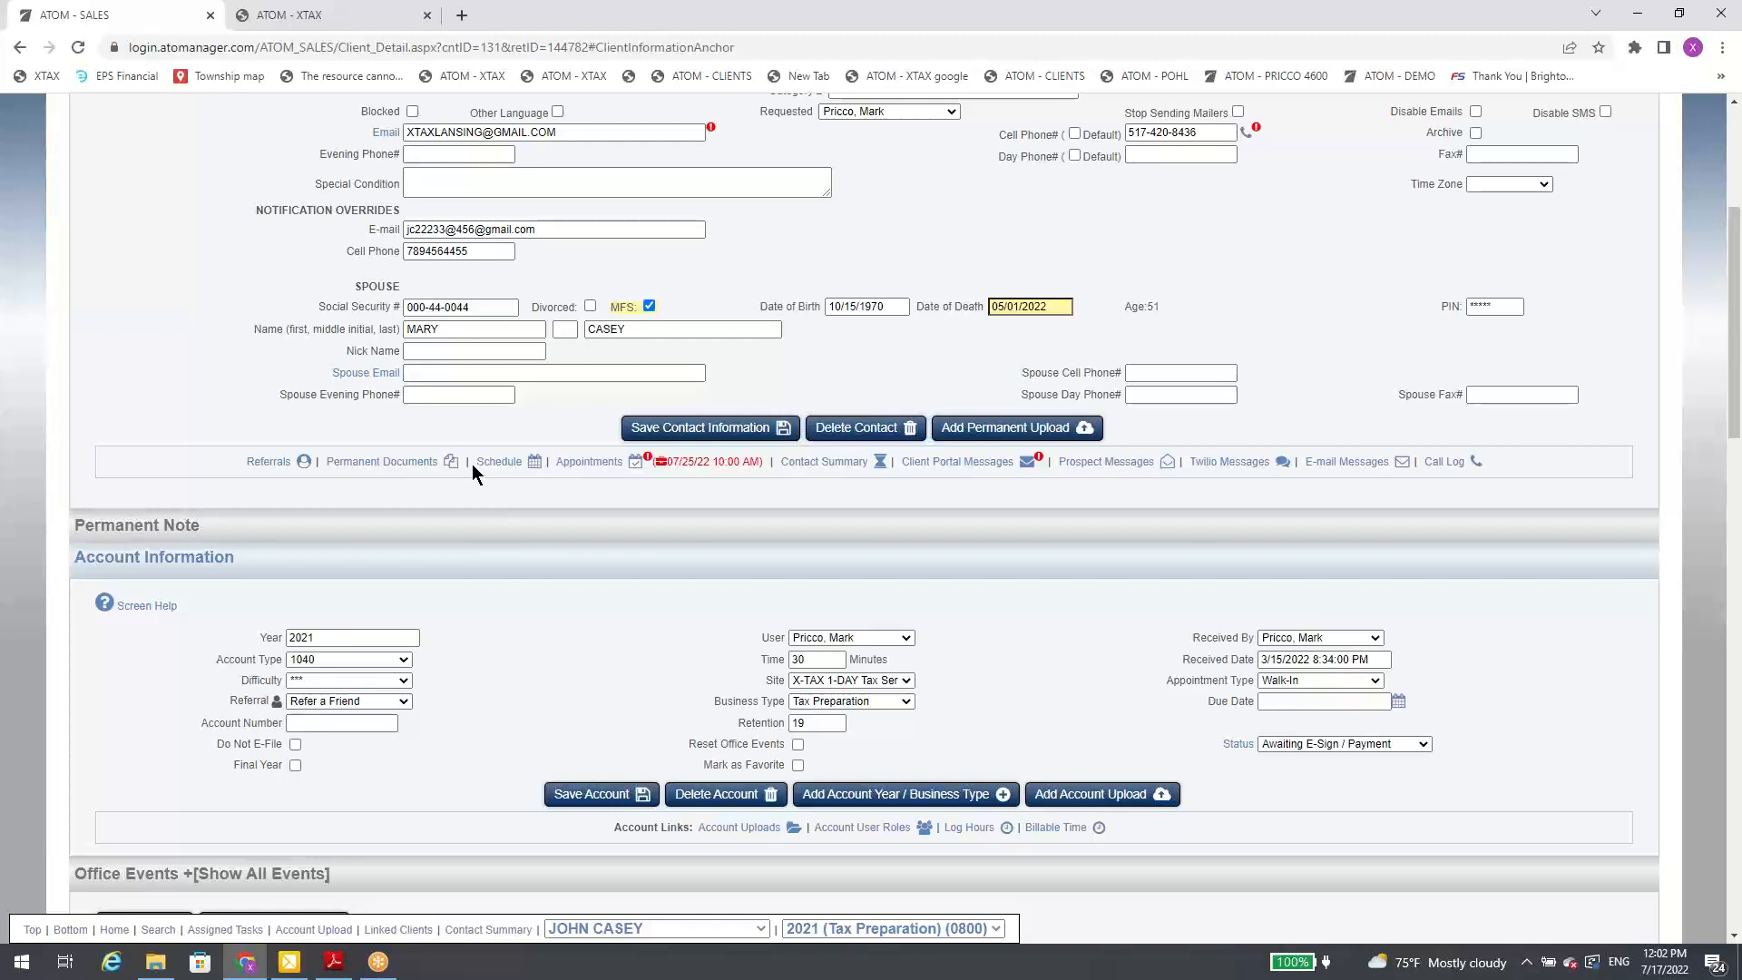
click(393, 464)
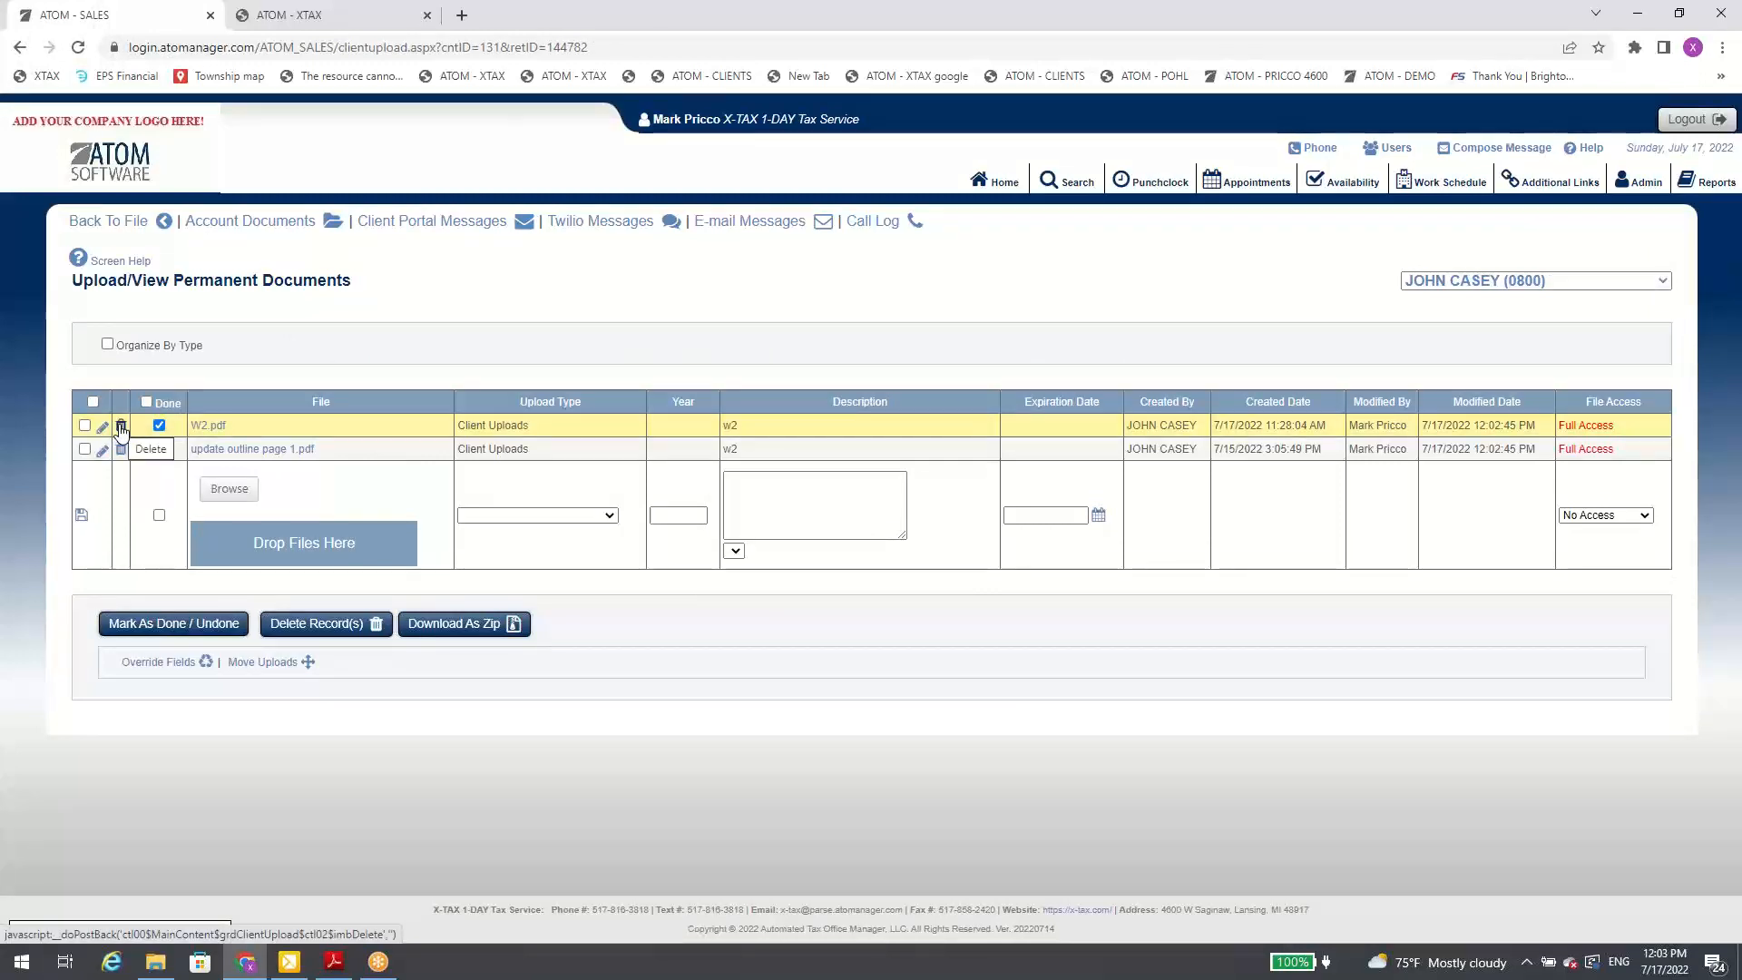
click(121, 426)
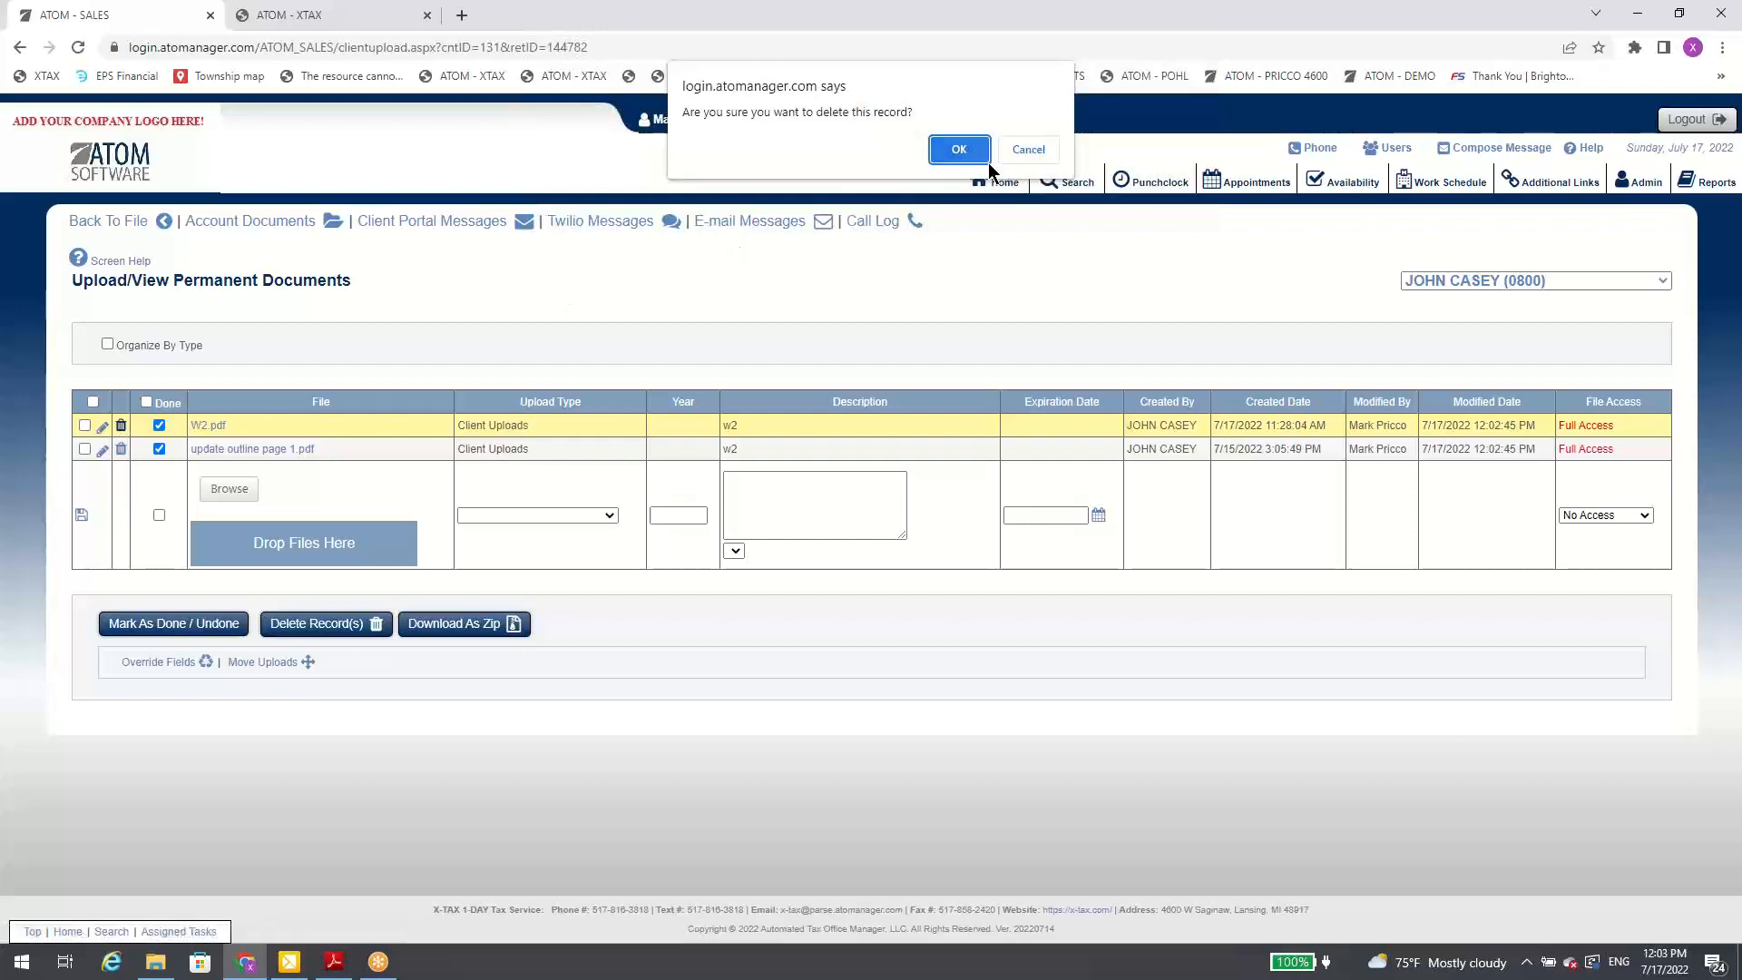
click(1016, 156)
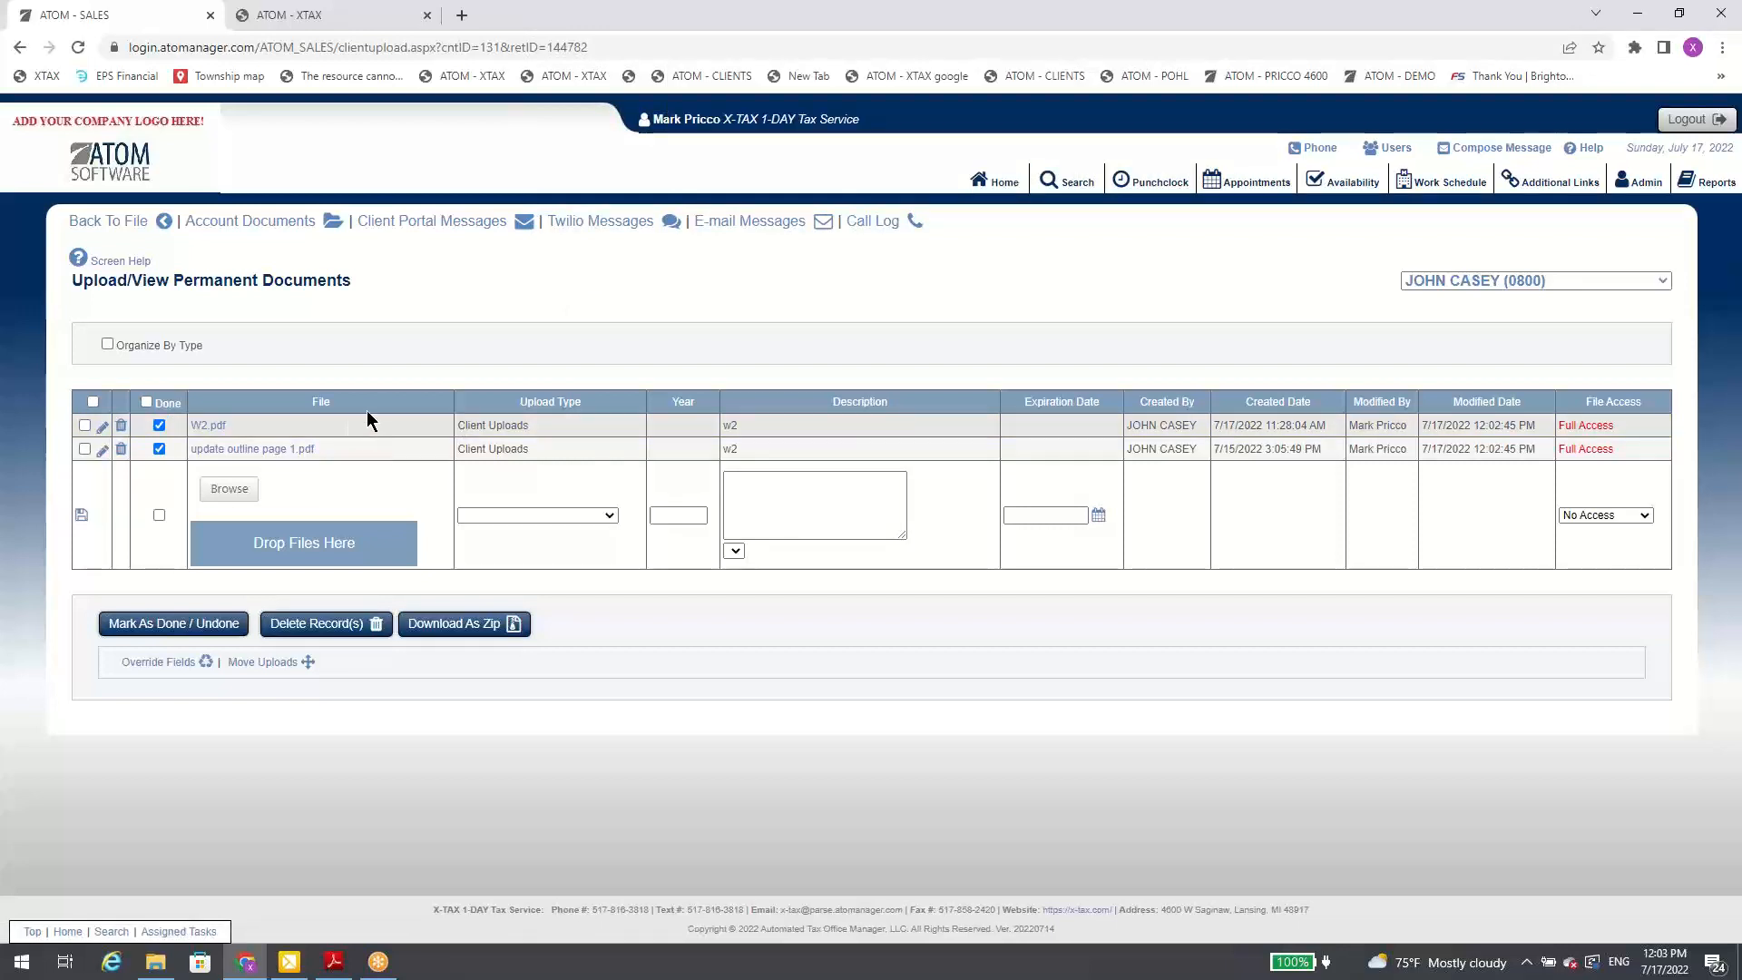
click(102, 427)
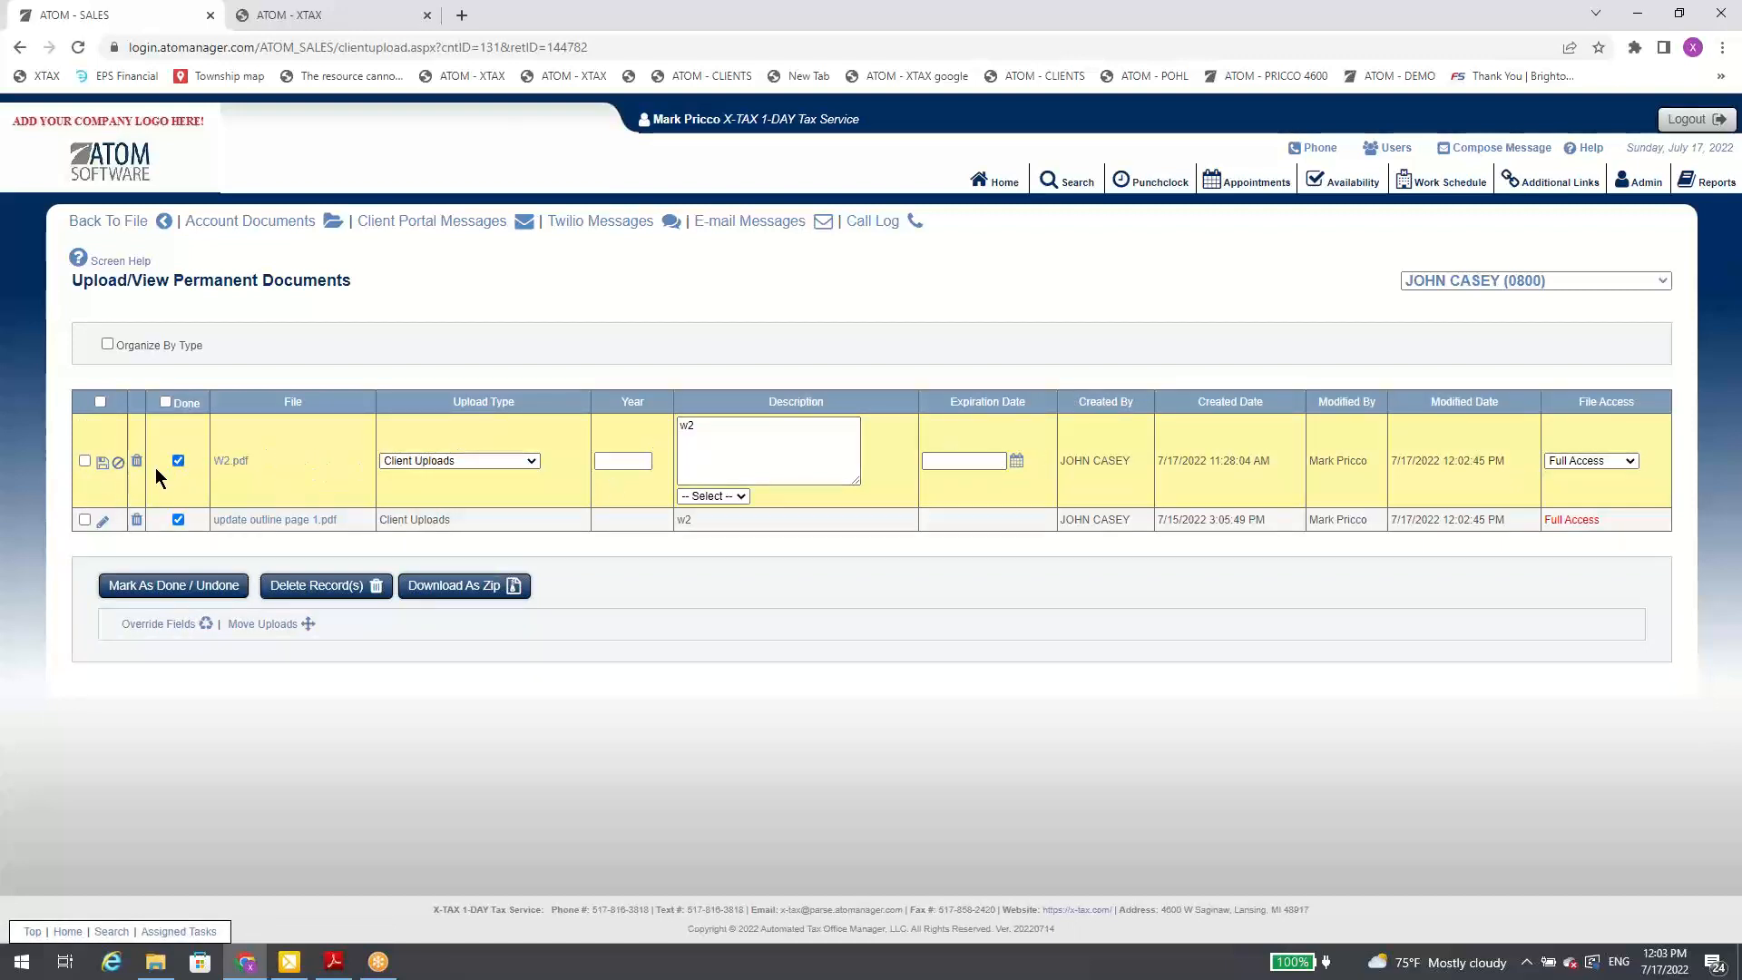
click(119, 462)
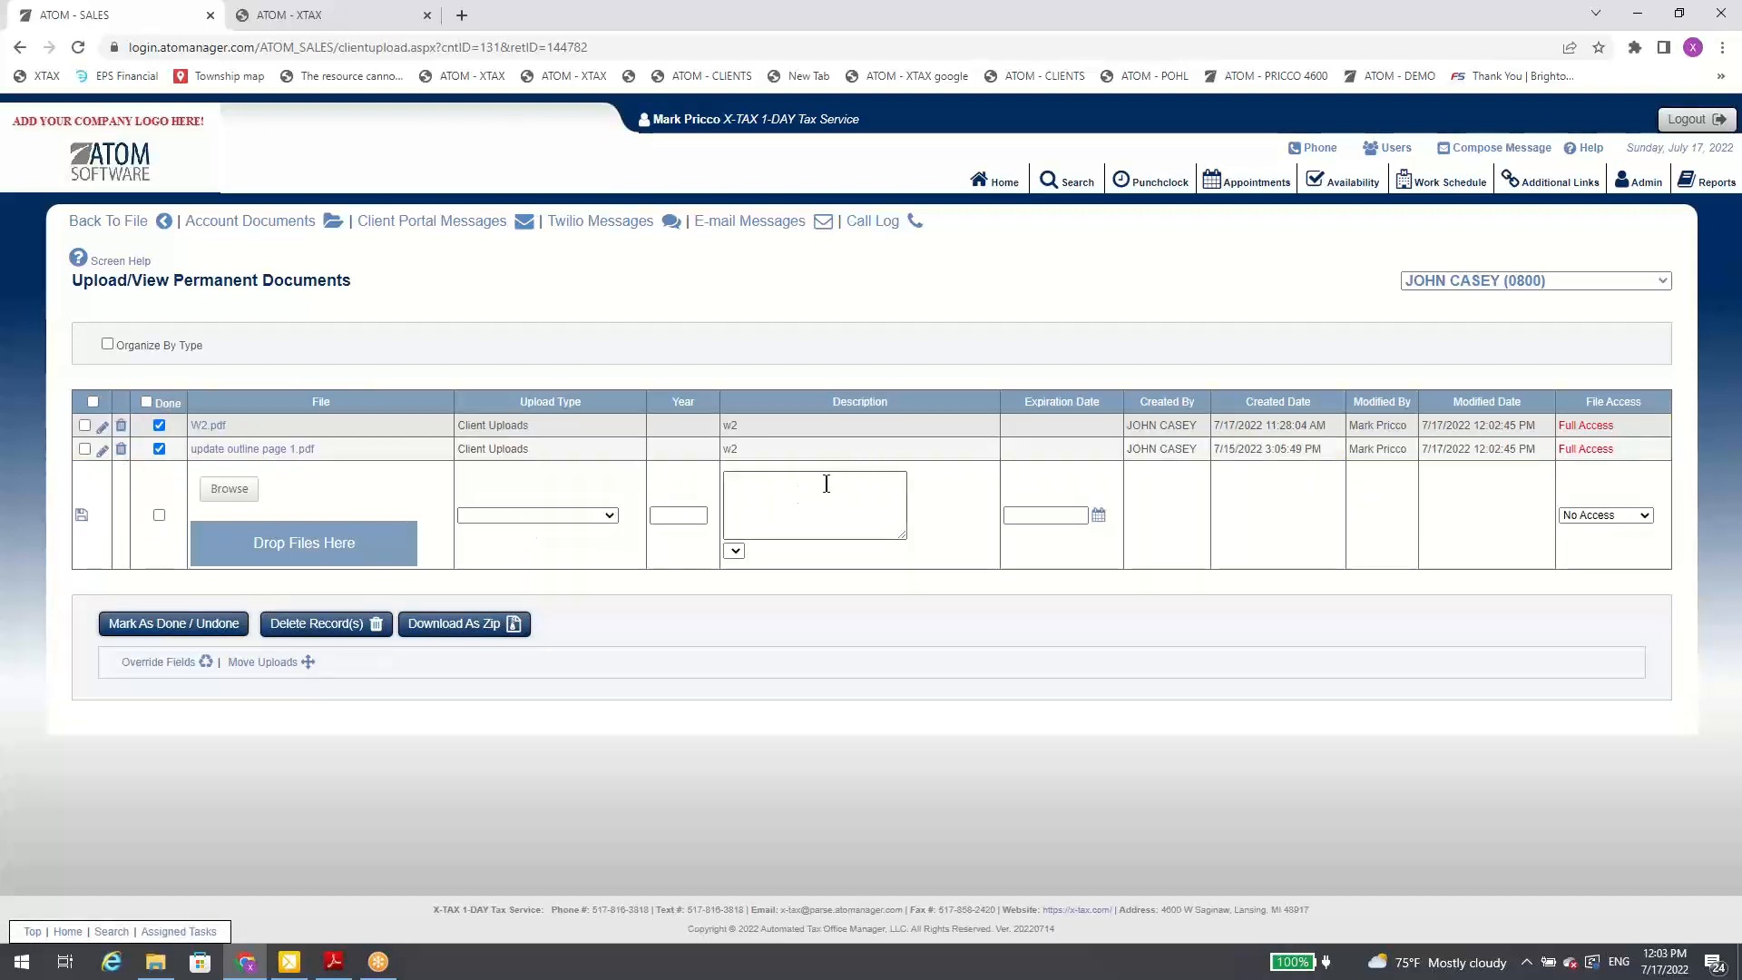
Step: Set the new permanent document's upload type to ID - TAXPAYER and its description to Driver's License, and return to the client's file without saving
click(580, 516)
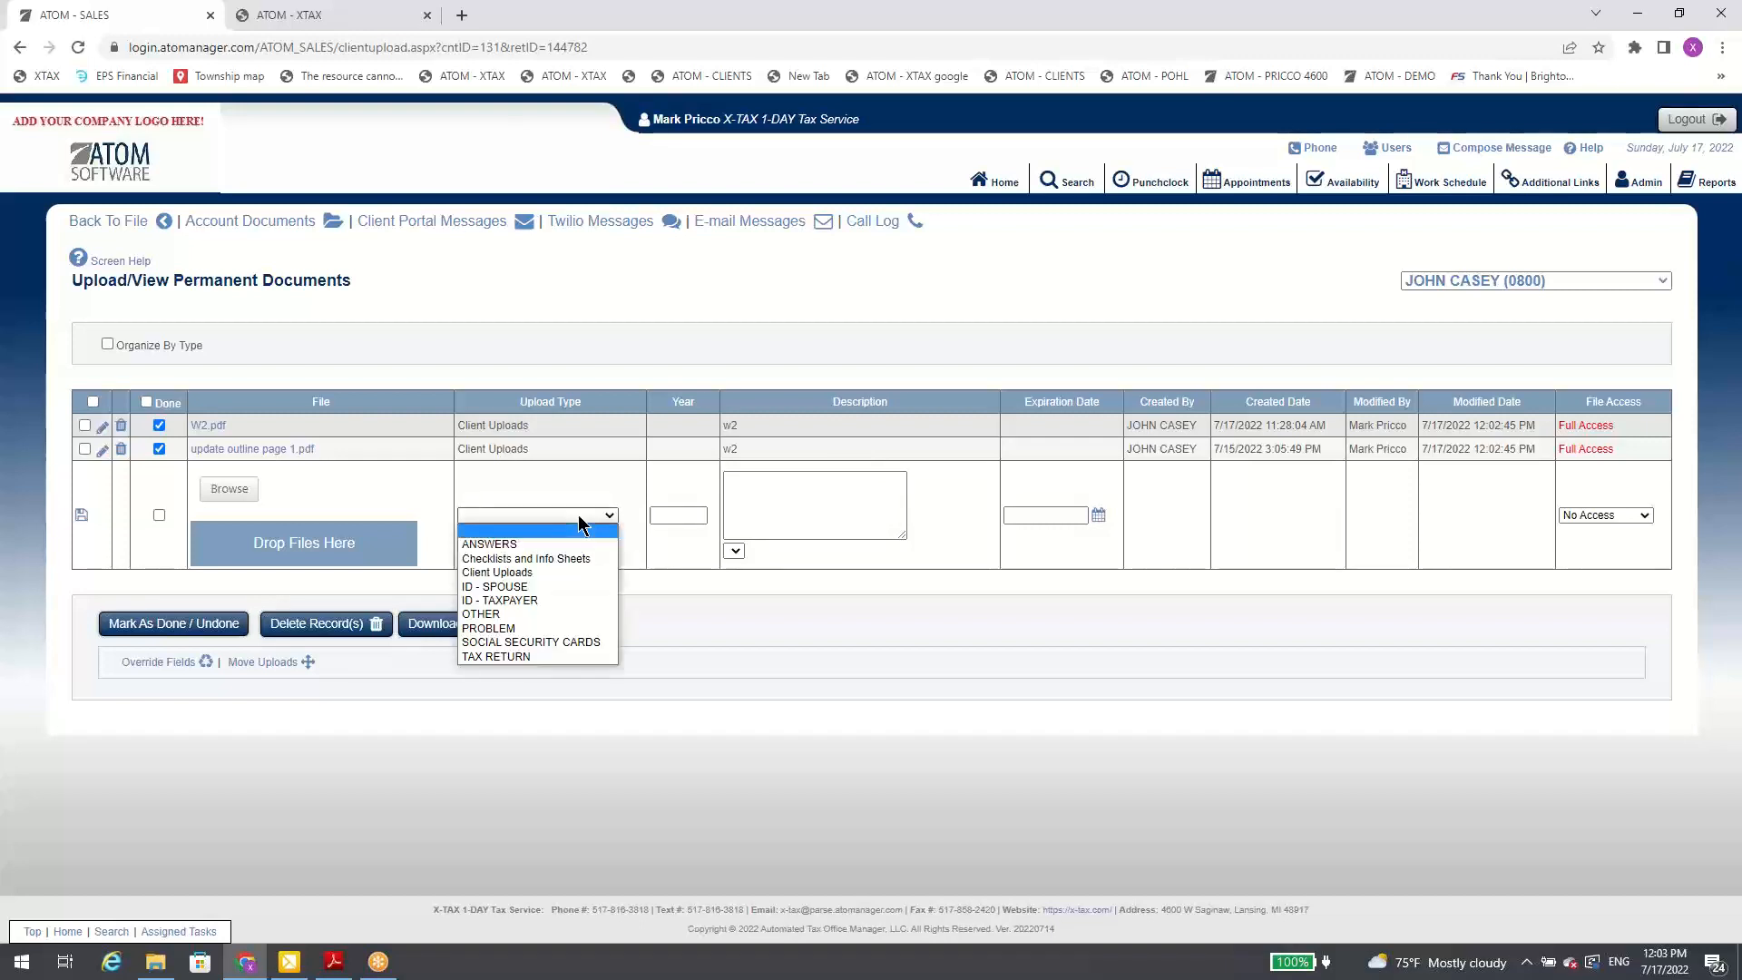
click(538, 599)
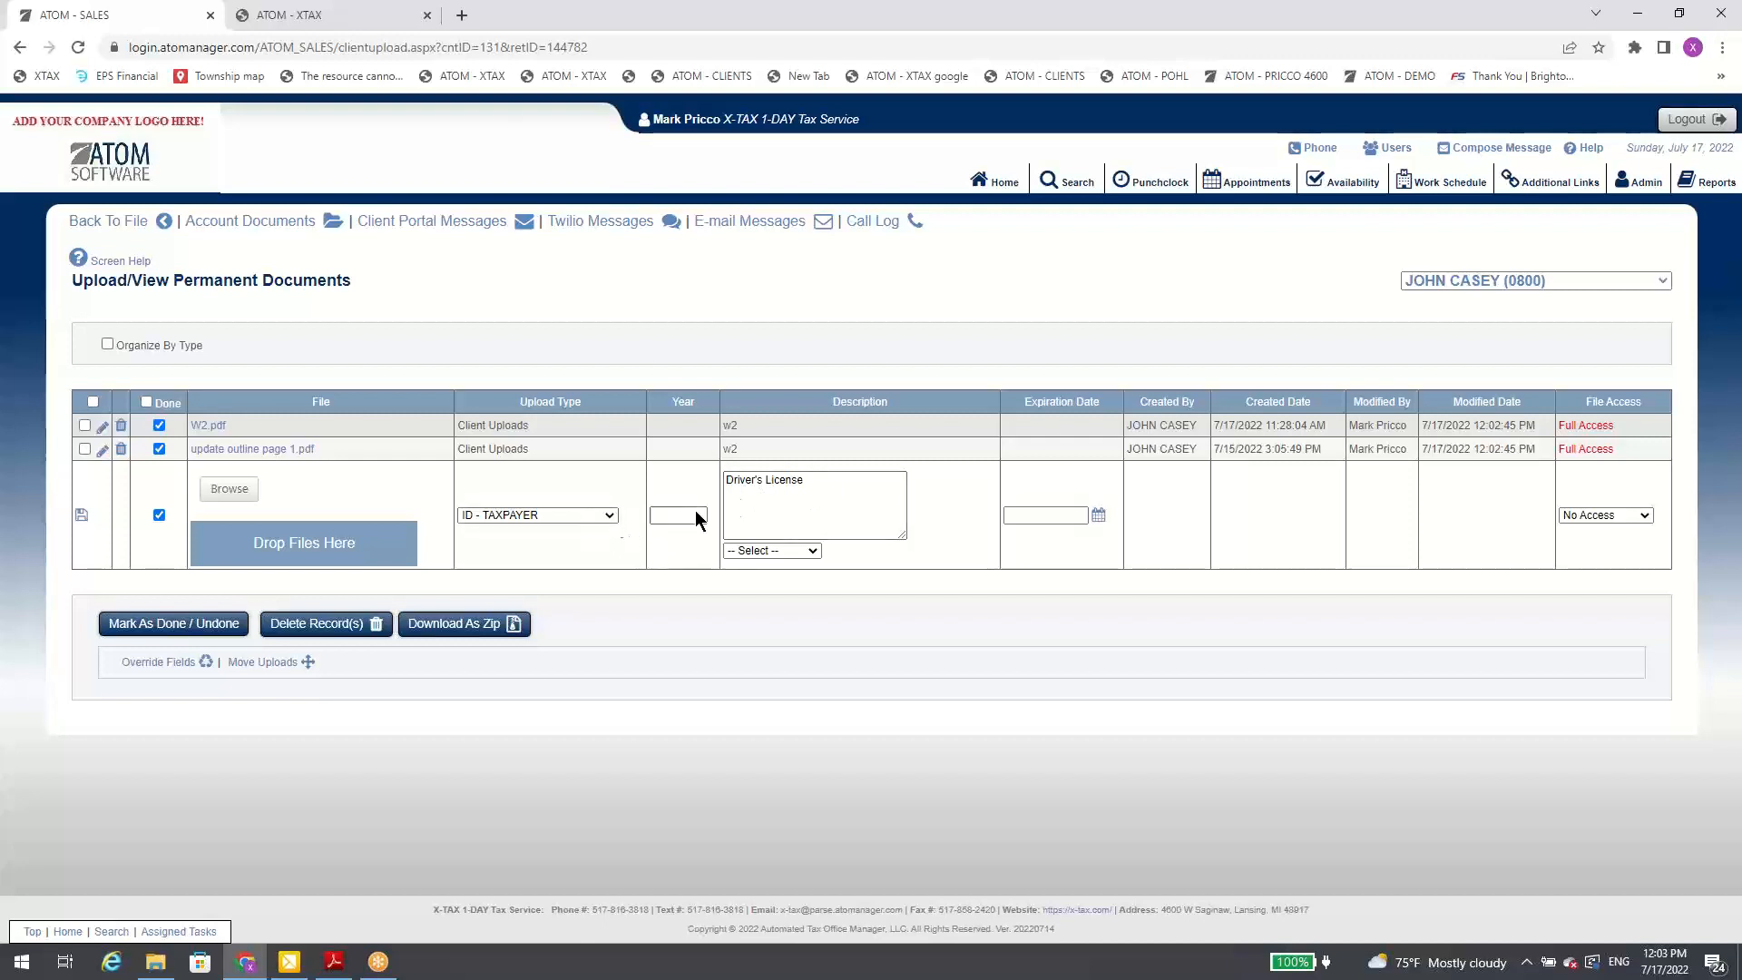
click(542, 513)
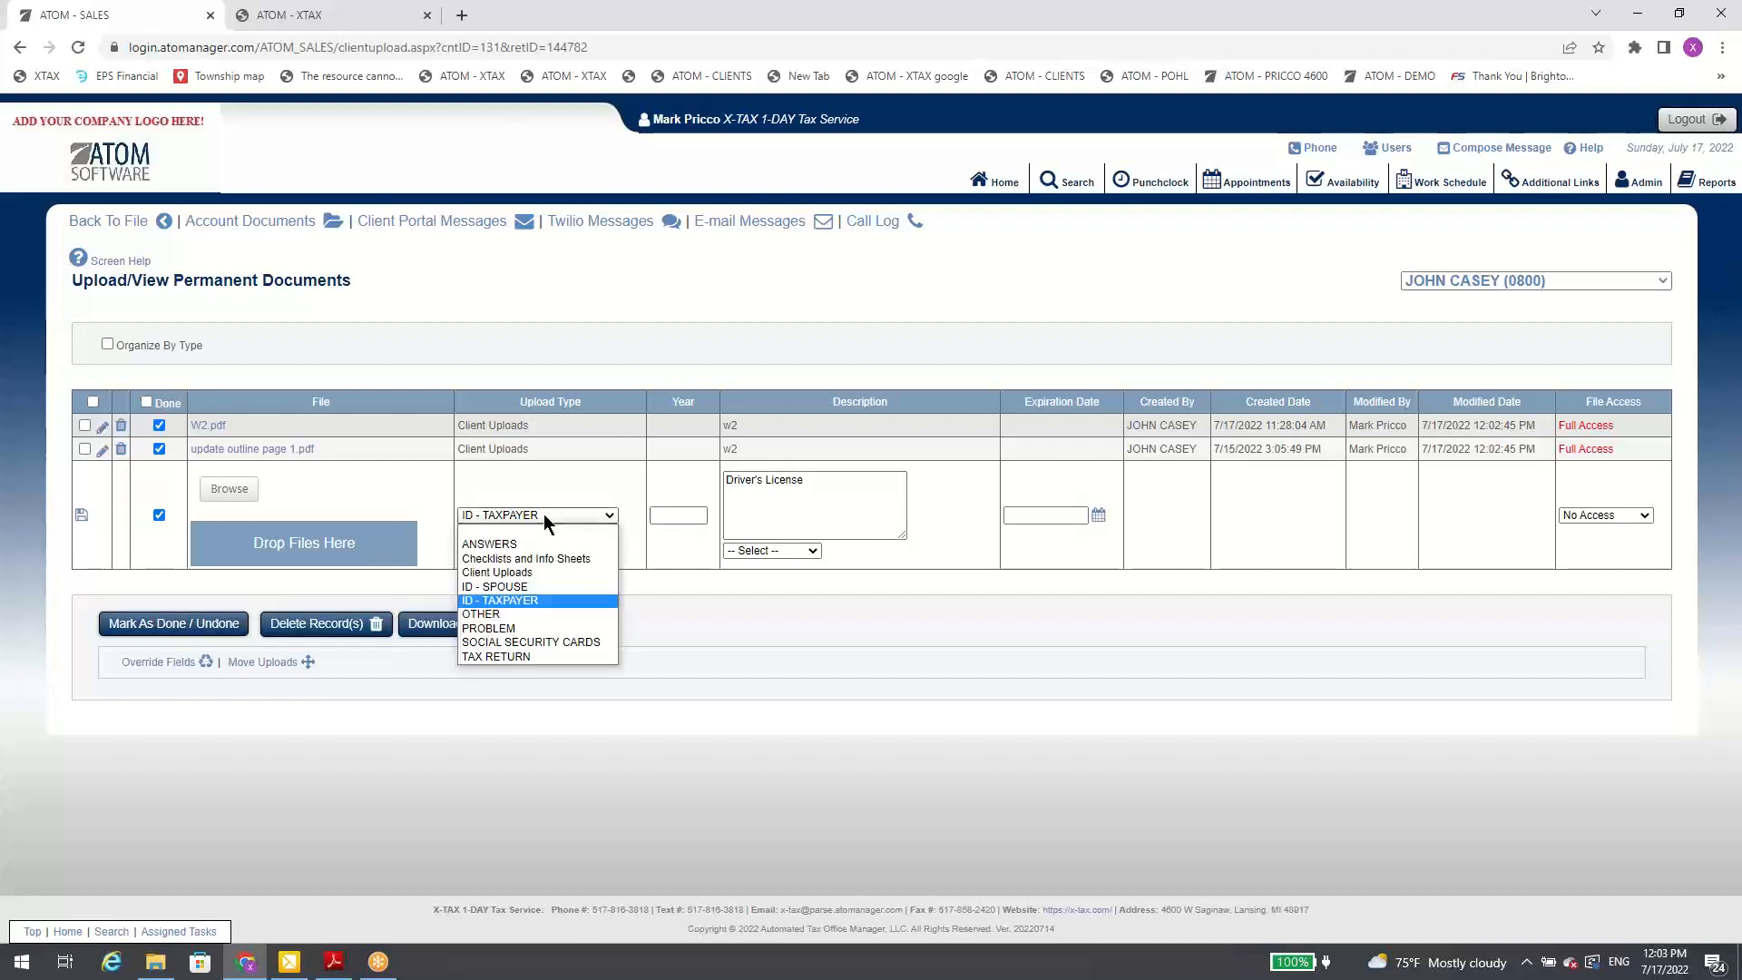
click(564, 597)
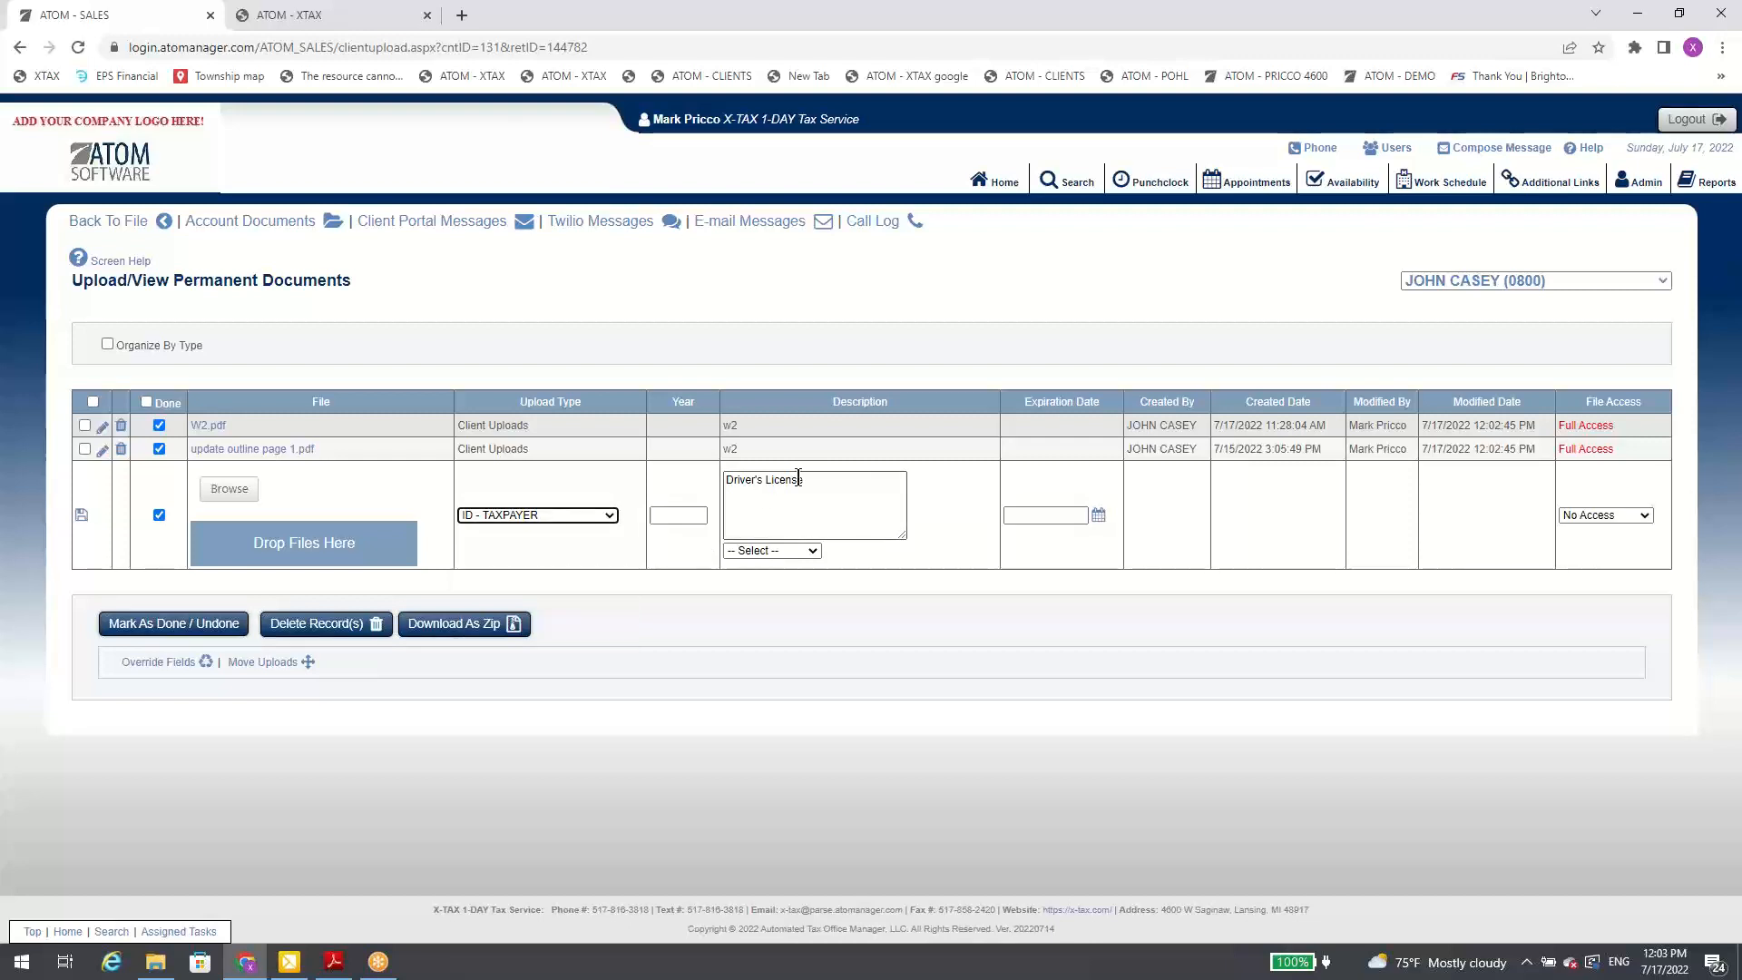
click(810, 551)
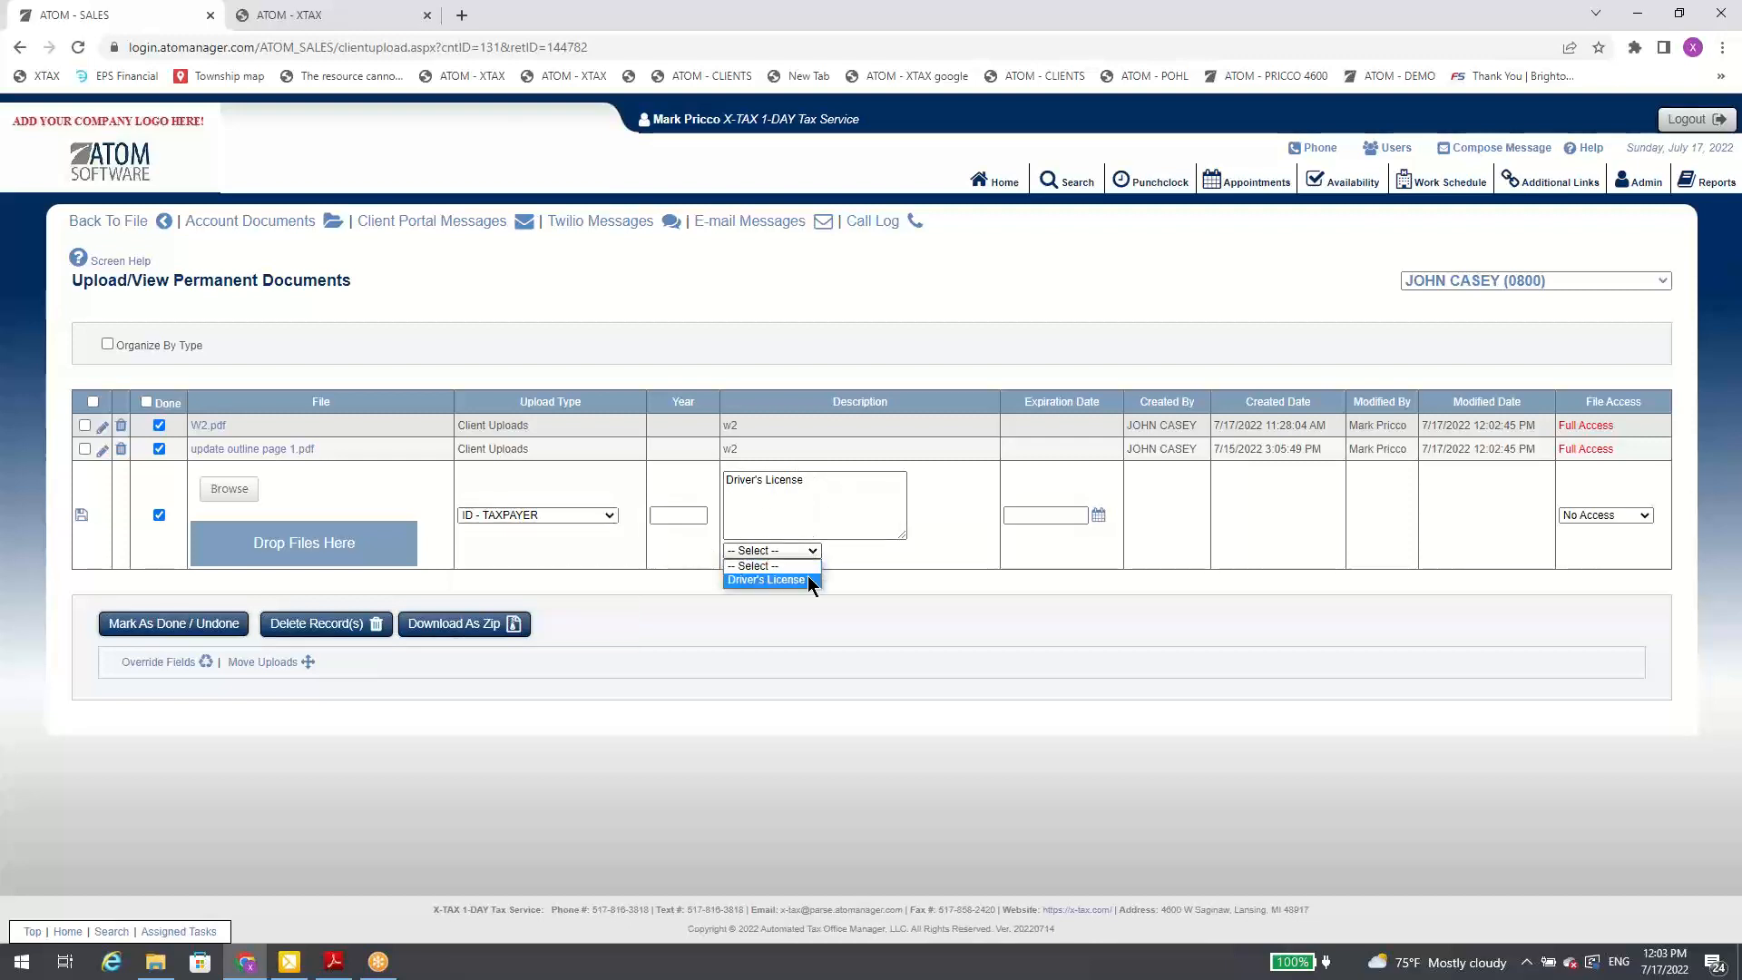
click(809, 579)
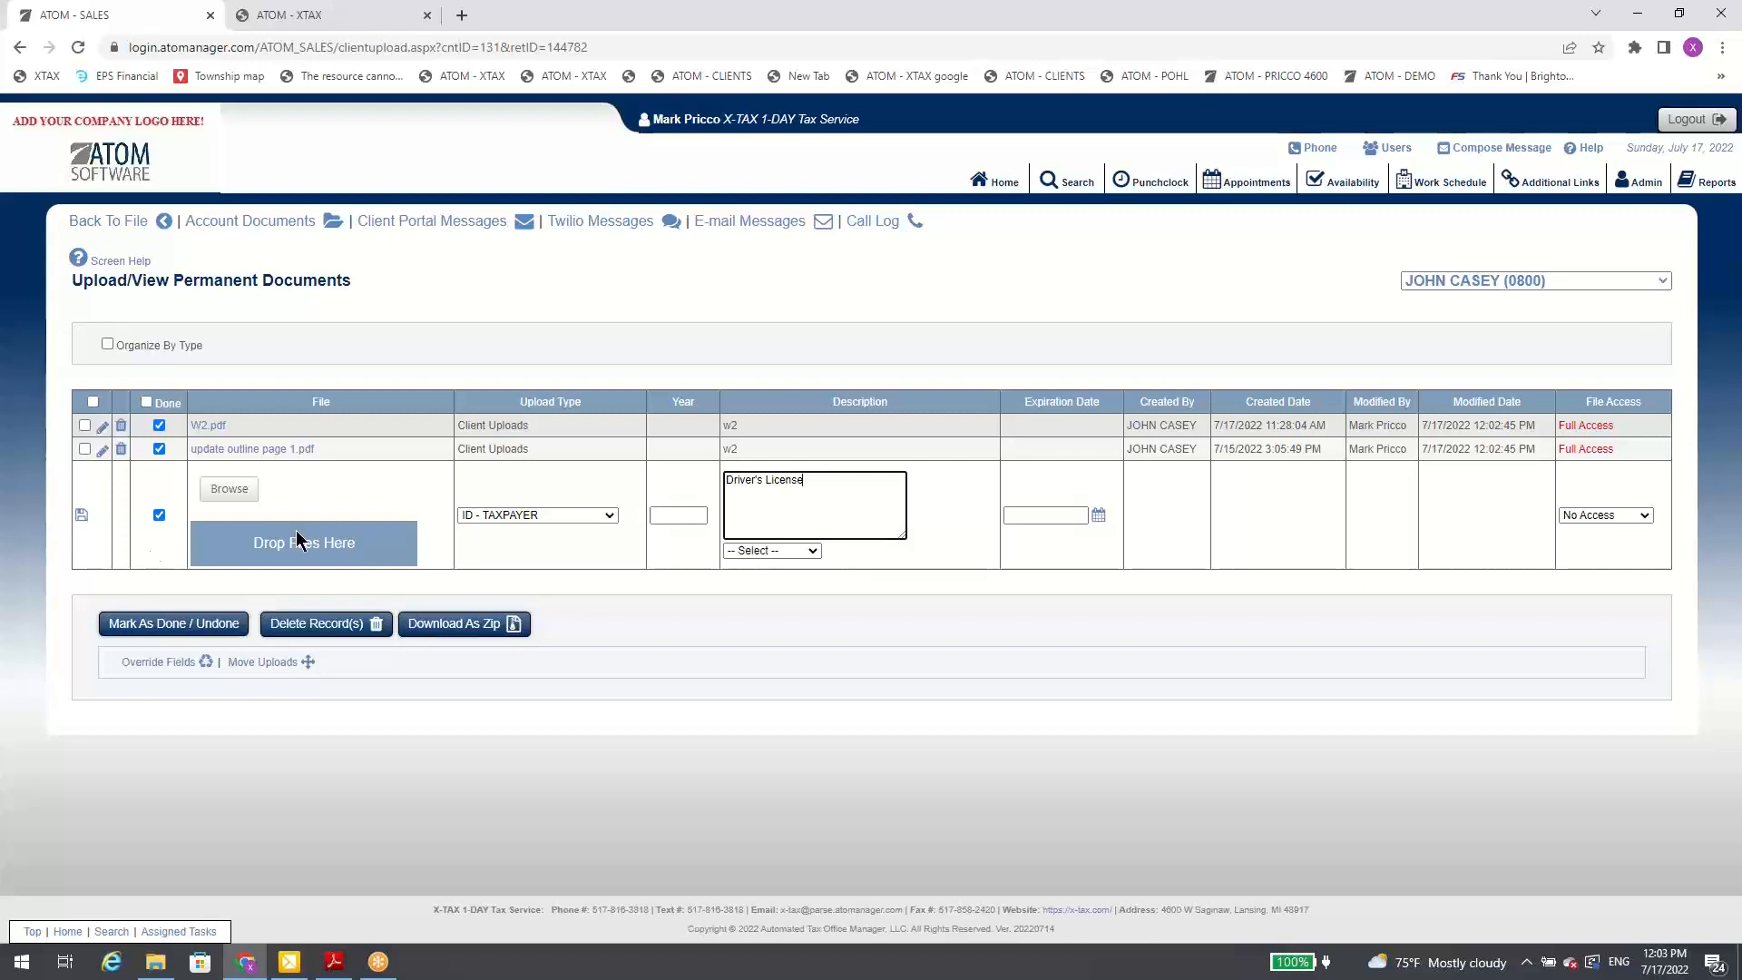
click(151, 227)
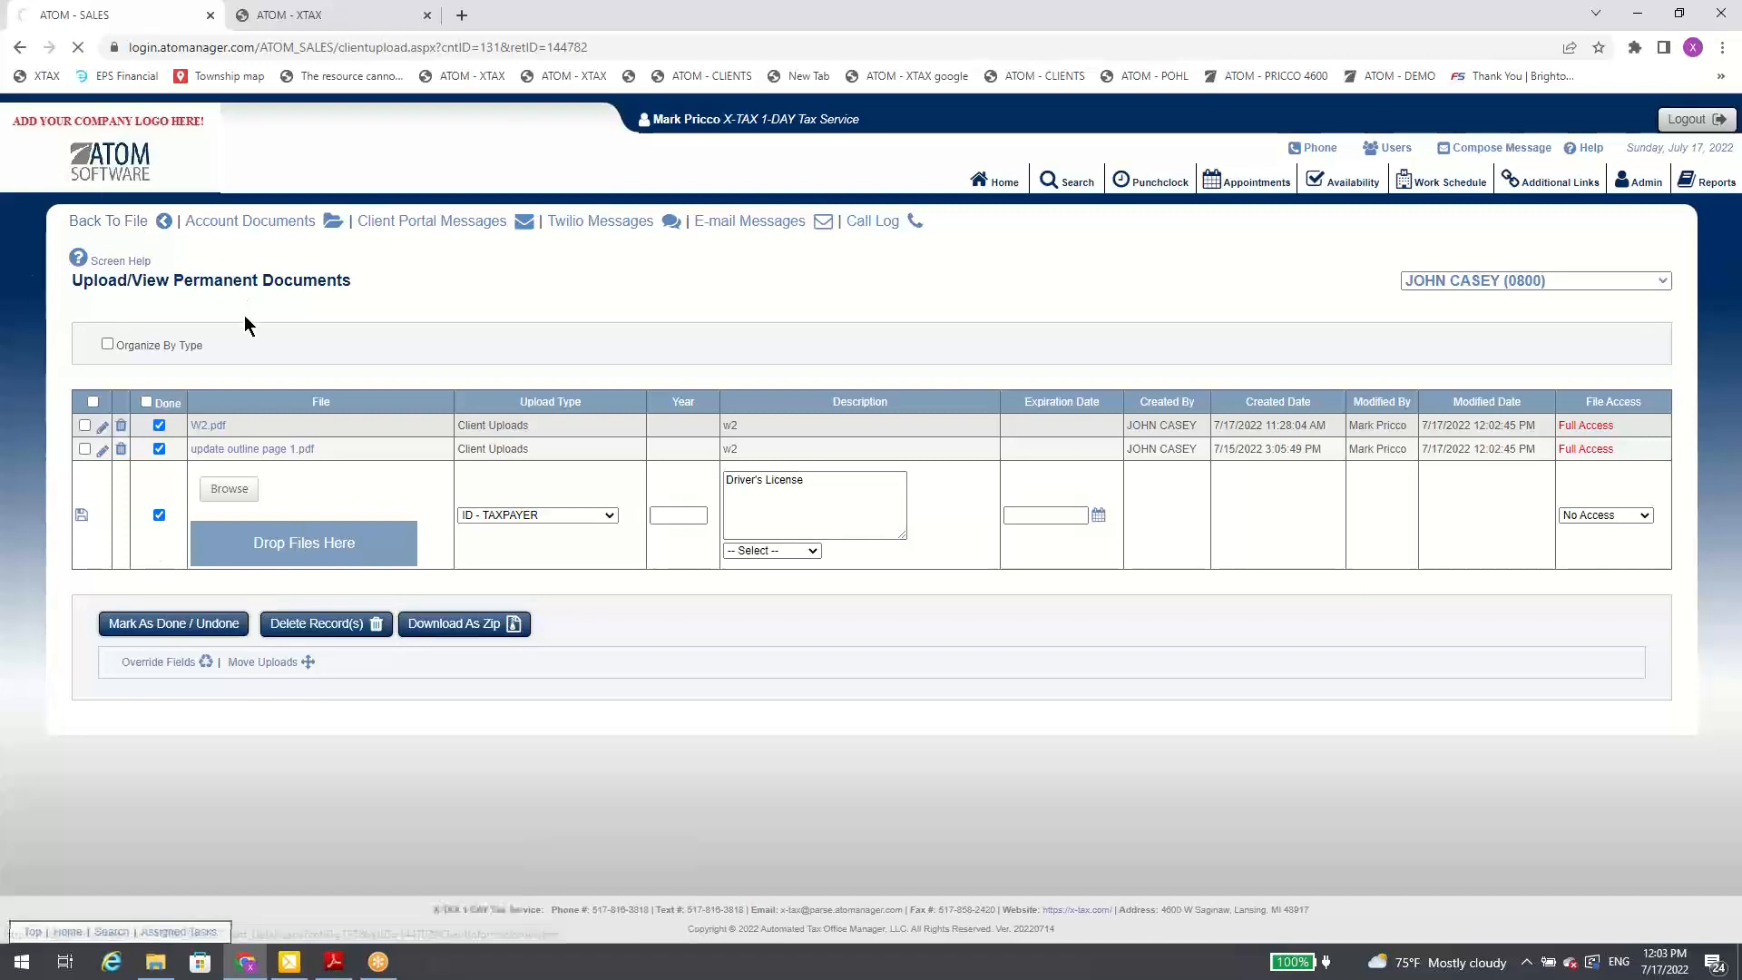
Step: View the client's appointments list from the contact links and return to the client's file
scroll(544, 417, down, 3)
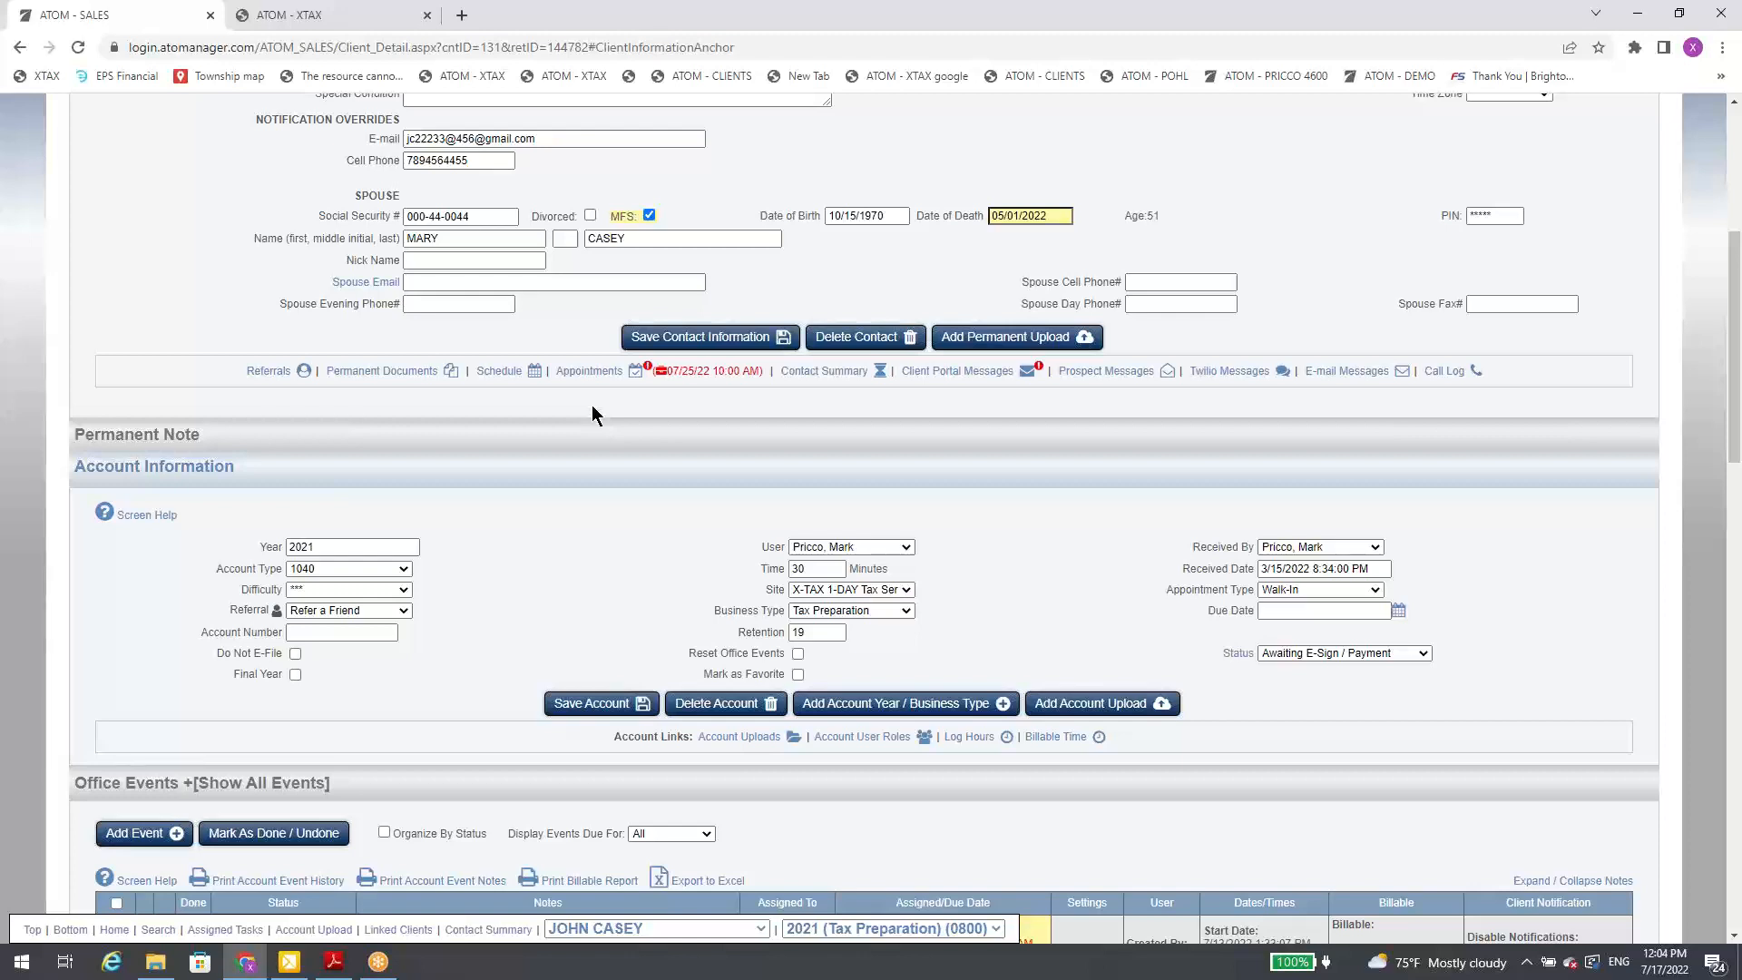
click(603, 372)
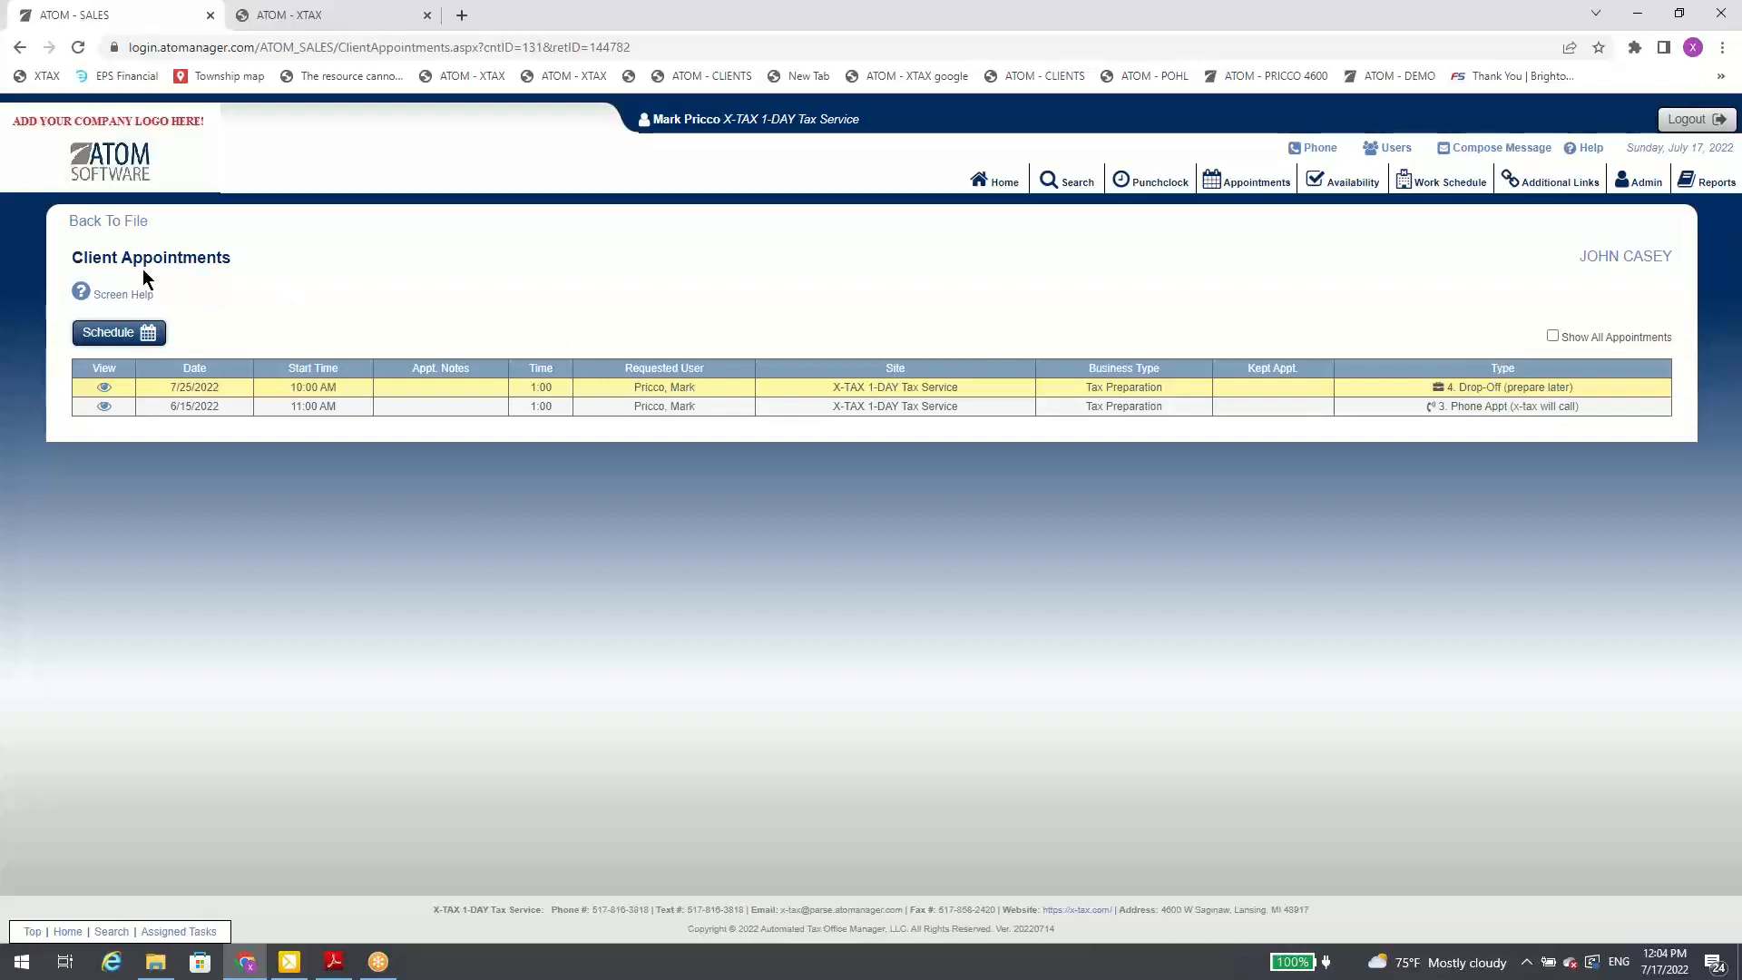
click(117, 223)
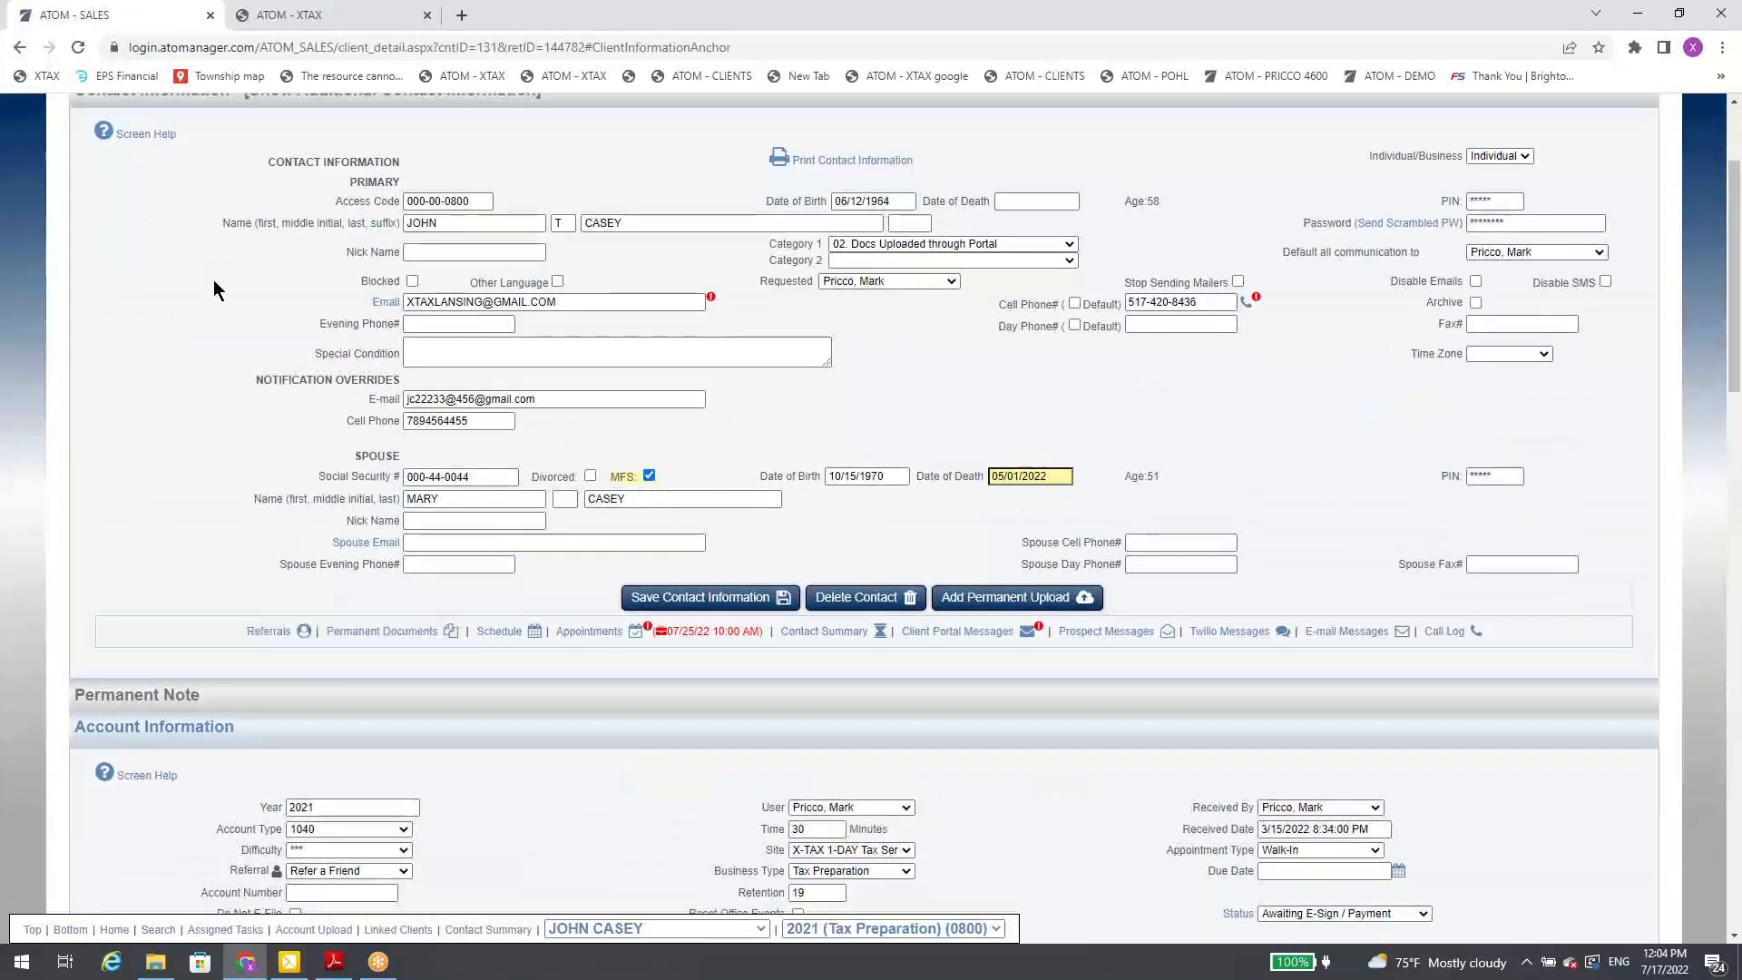
Step: Open the client's 07/25/22 10:00 AM appointment directly from the contact links and go back to the client from its details
scroll(391, 354, down, 2)
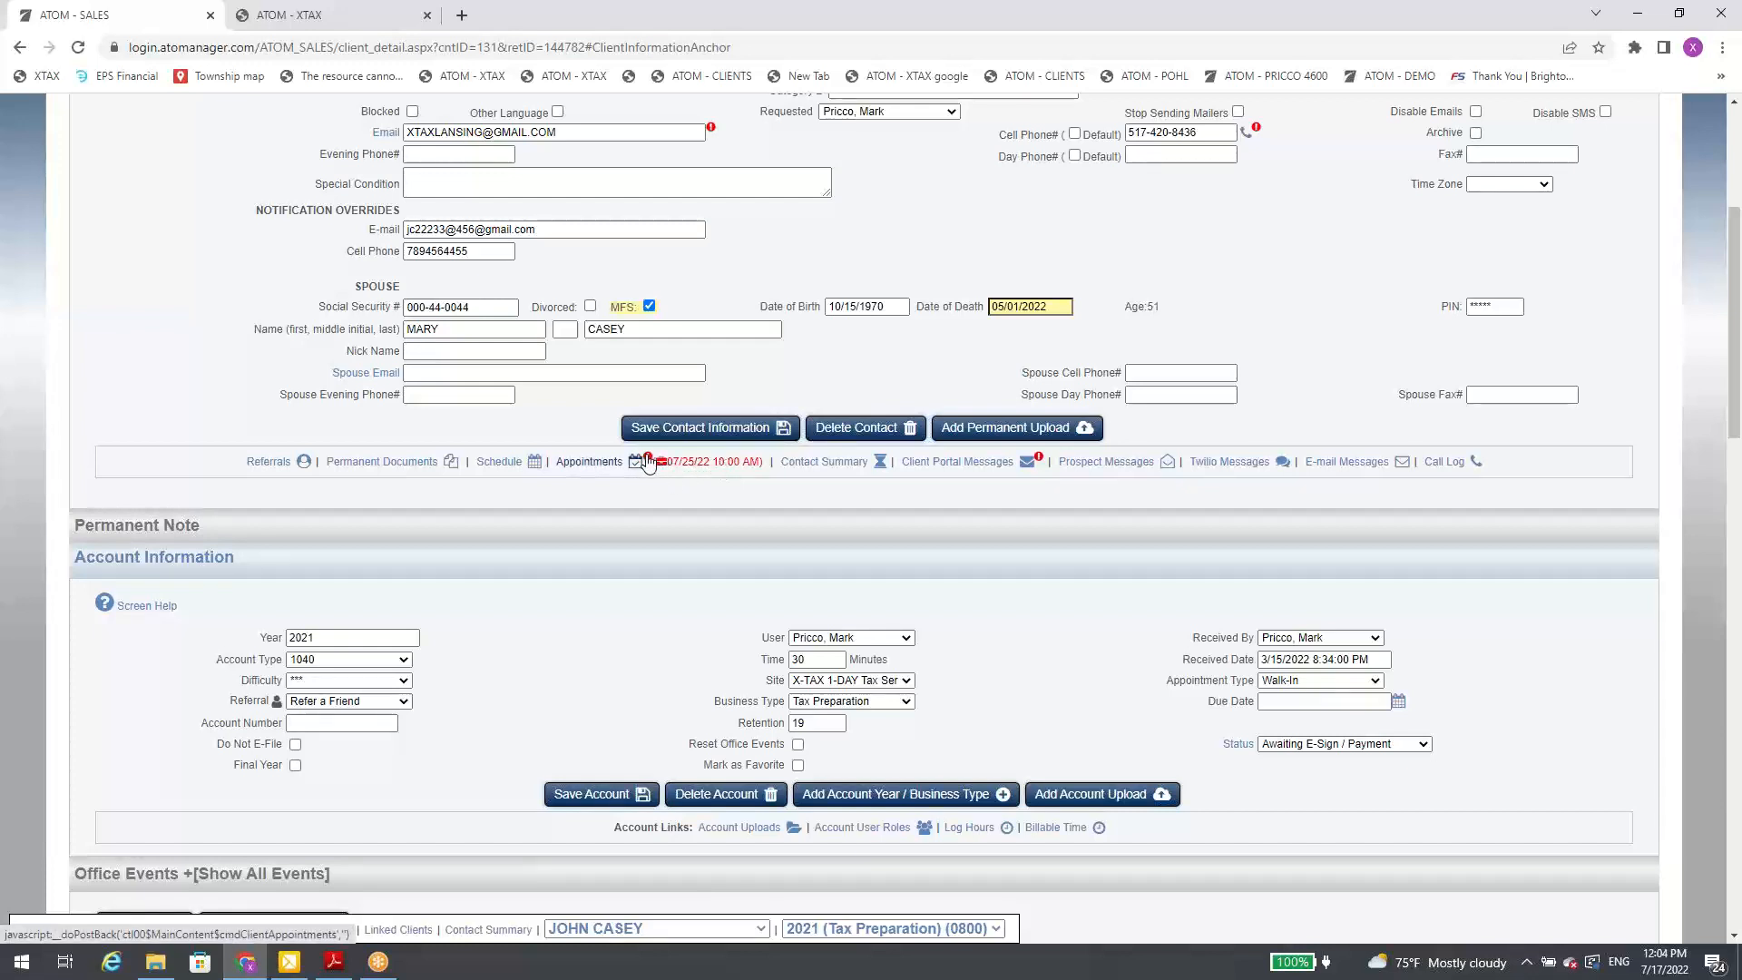
click(695, 461)
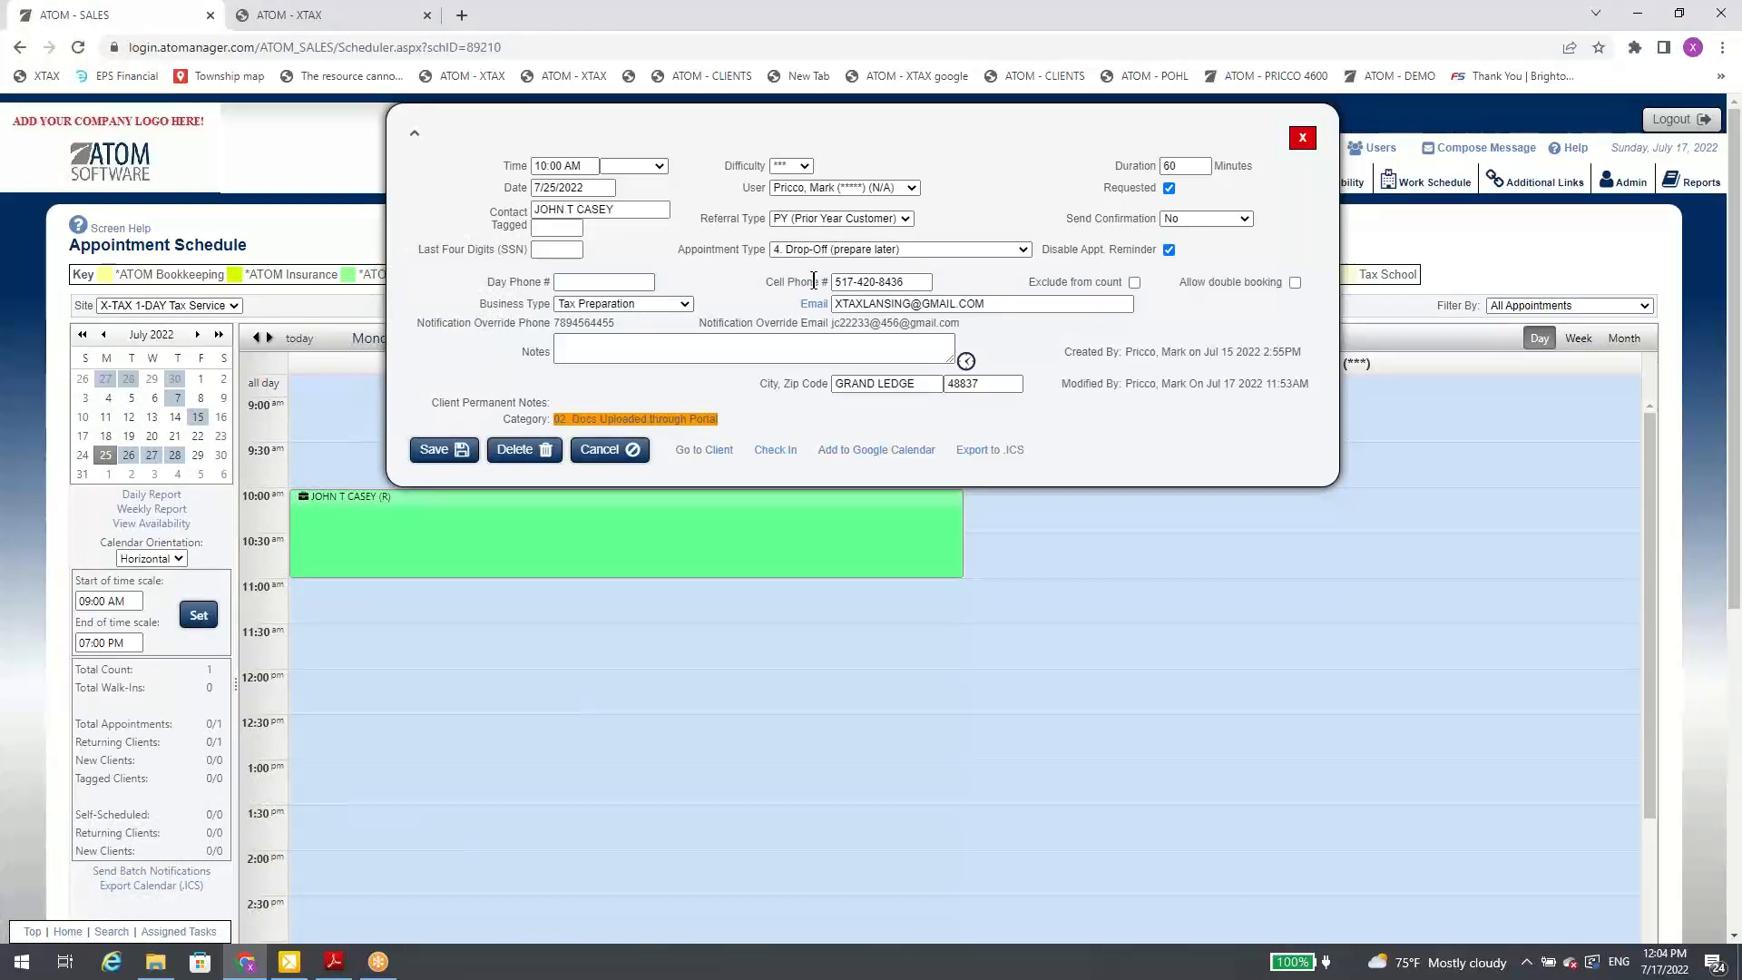
click(712, 451)
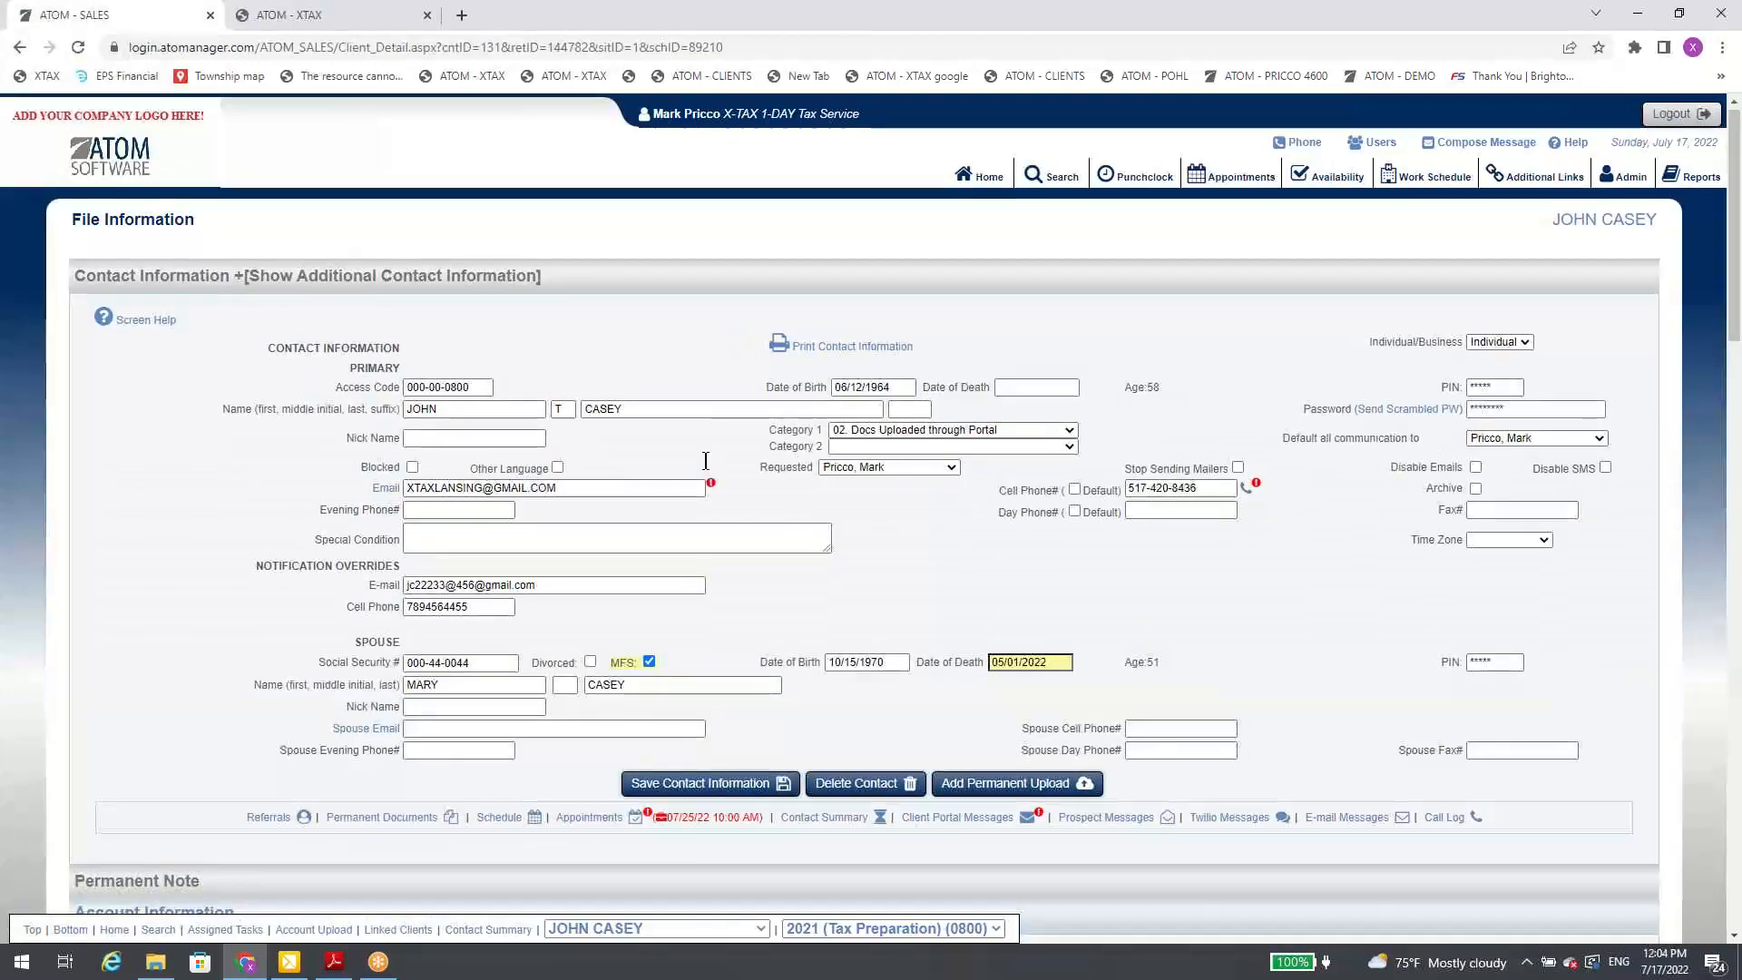
Step: View the client's contact summary of communications for 2022 and return to the contact information
scroll(705, 472, down, 3)
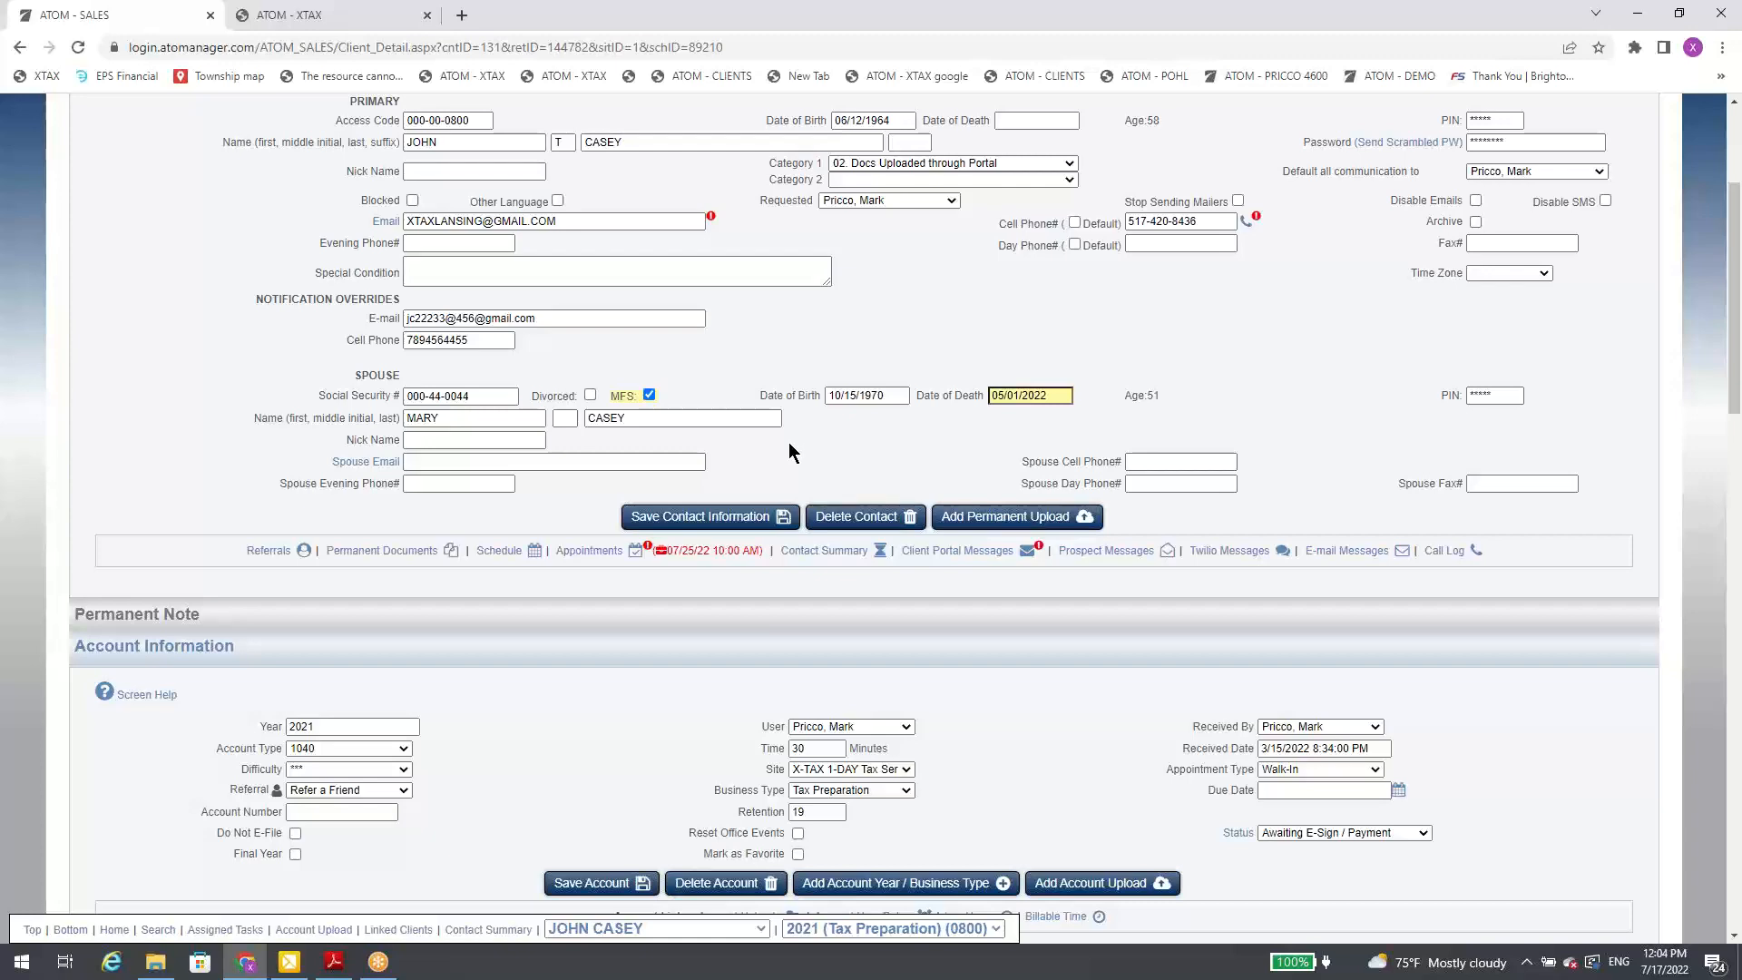
scroll(840, 465, down, 1)
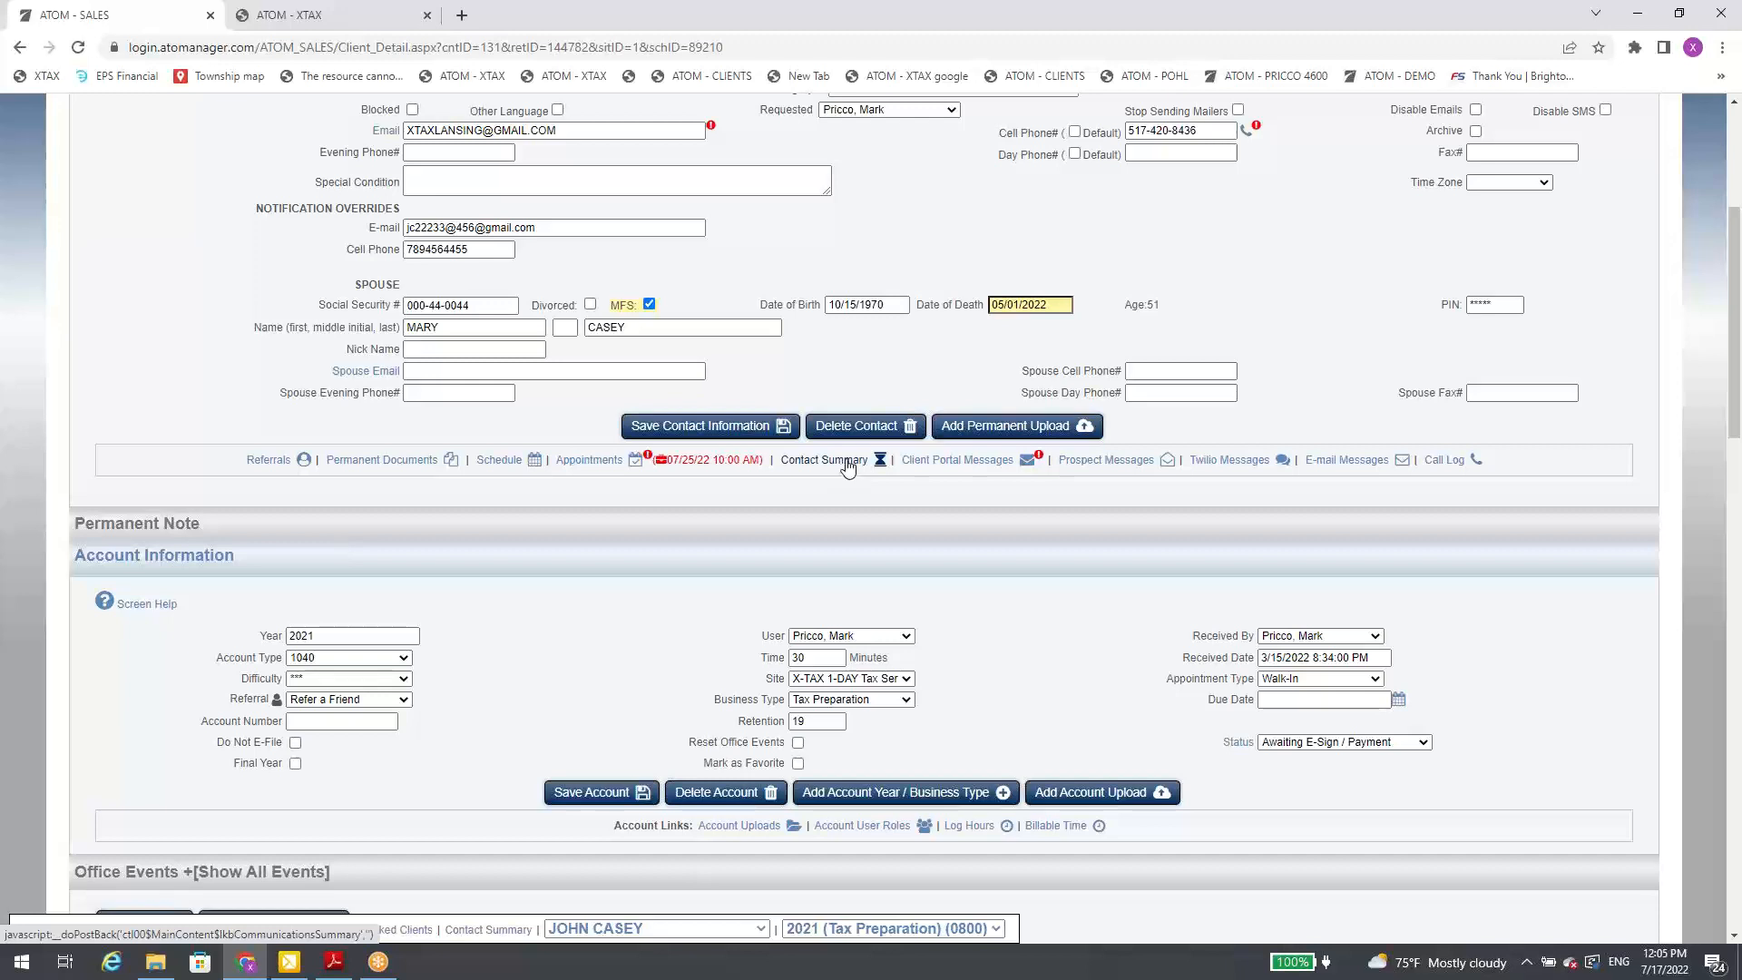
click(846, 463)
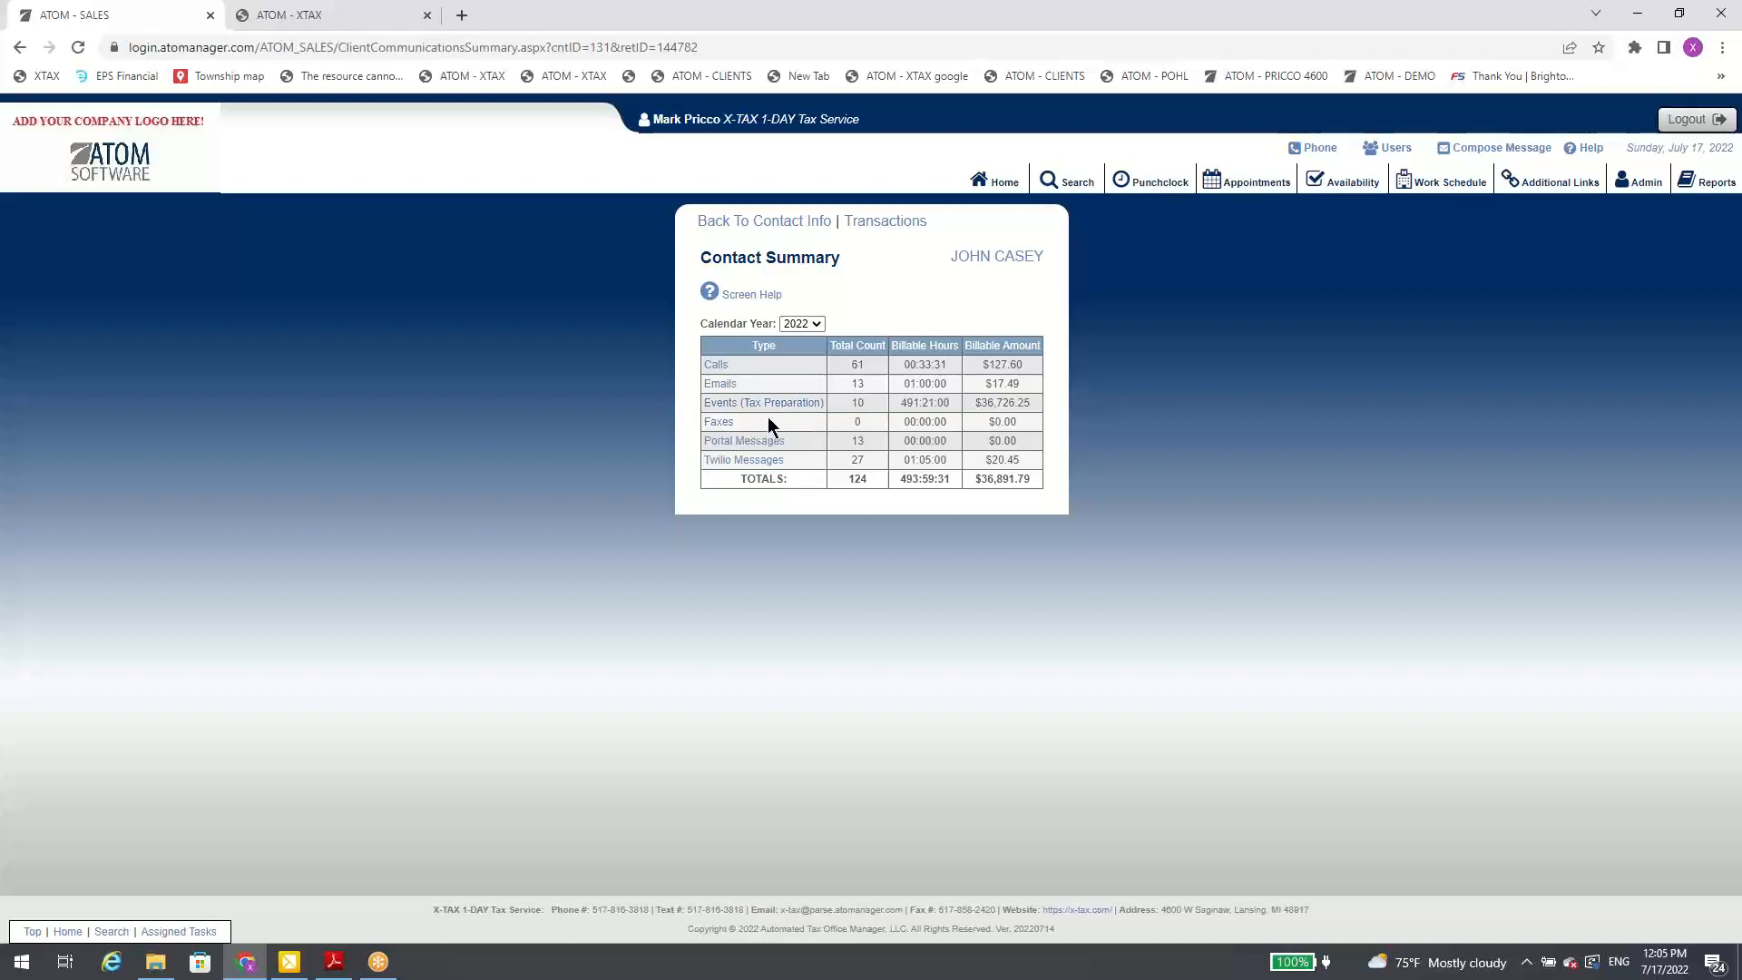
click(778, 227)
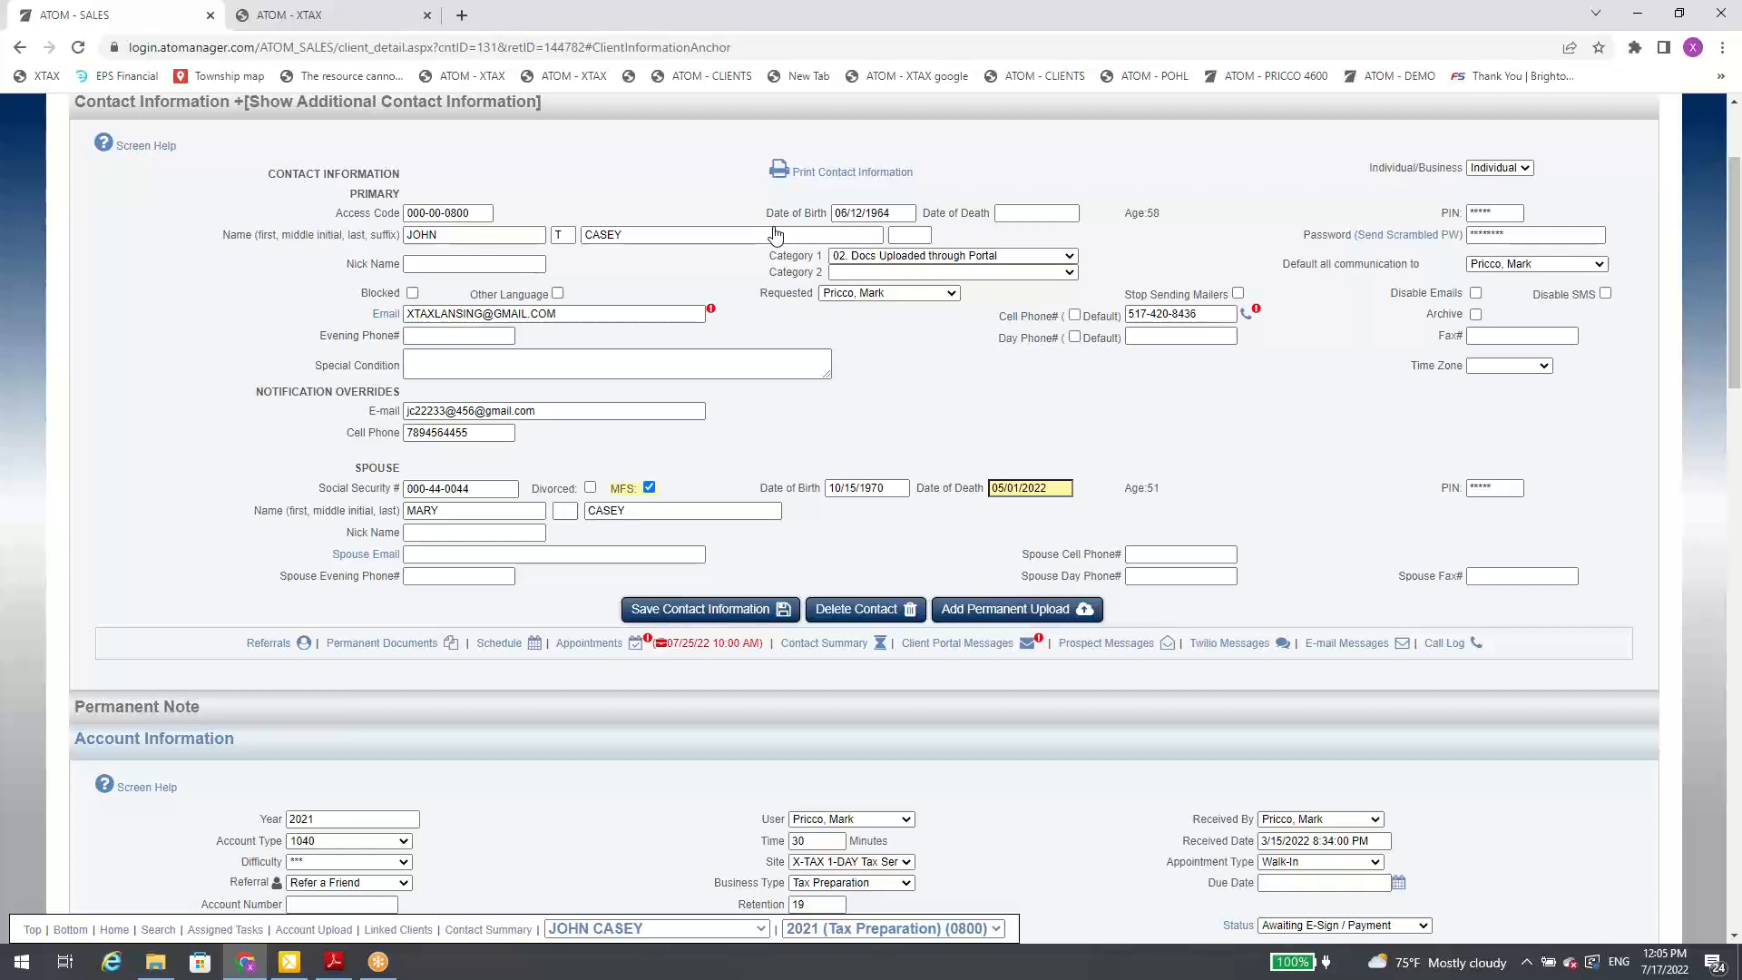
Step: Open the client's portal message log, start a new portal message, and review its message fields and attachment section
click(971, 645)
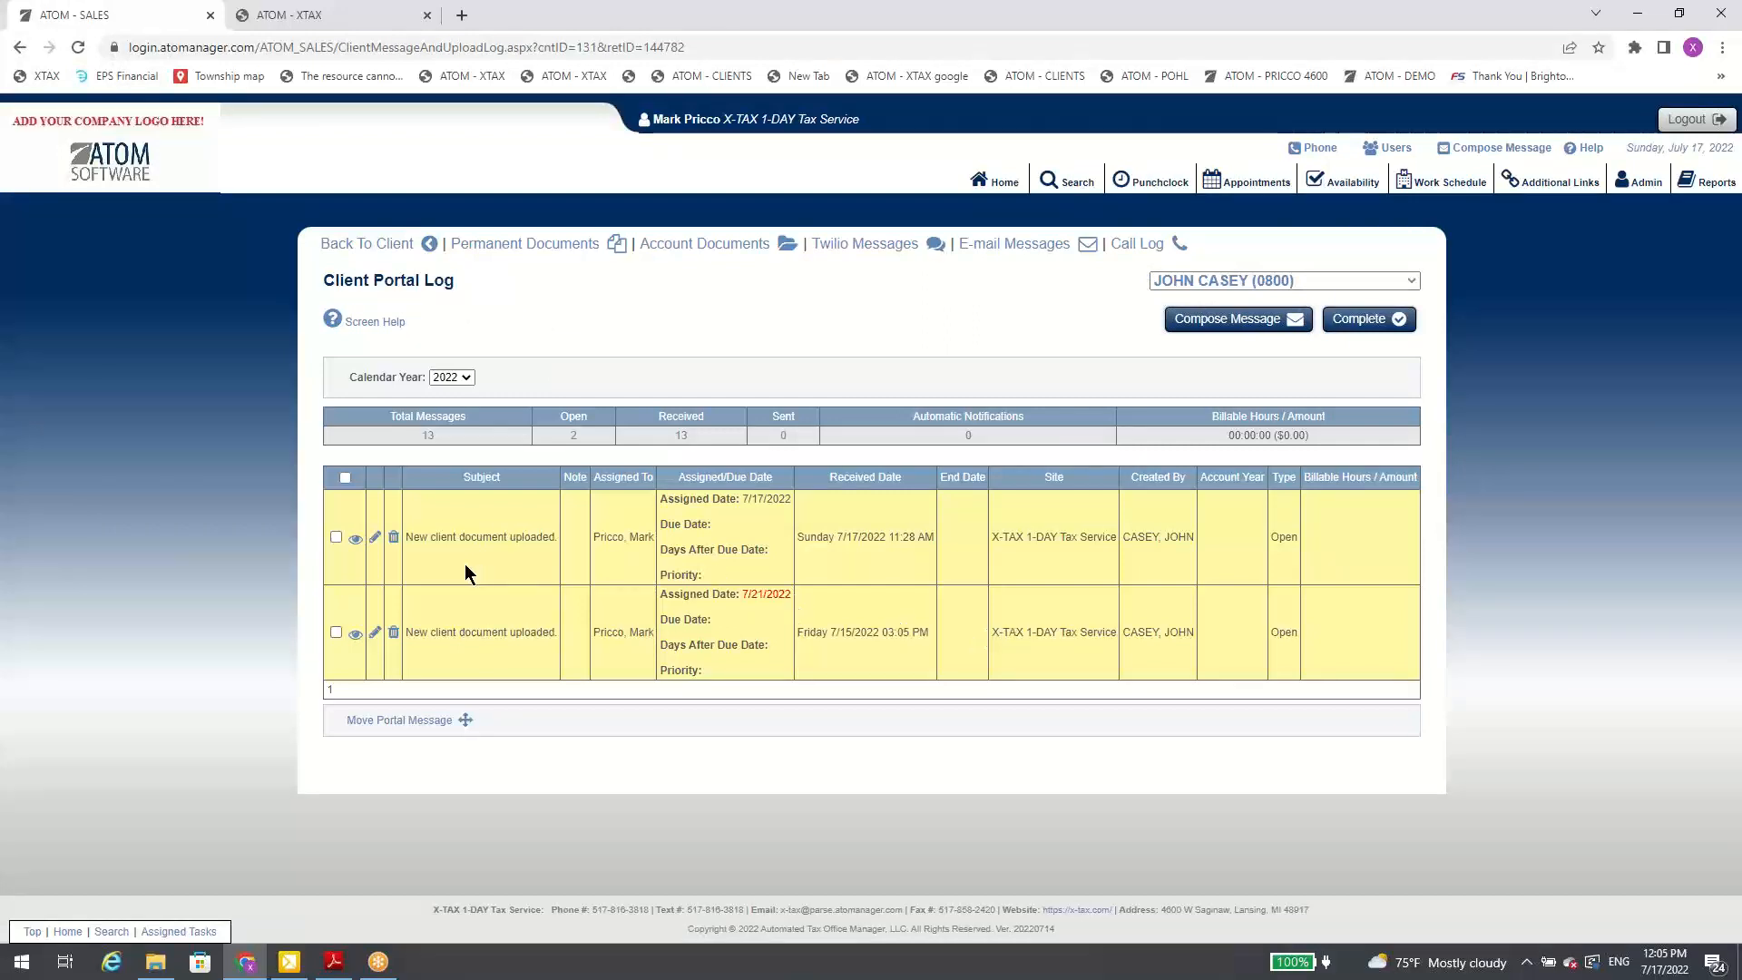
click(1261, 319)
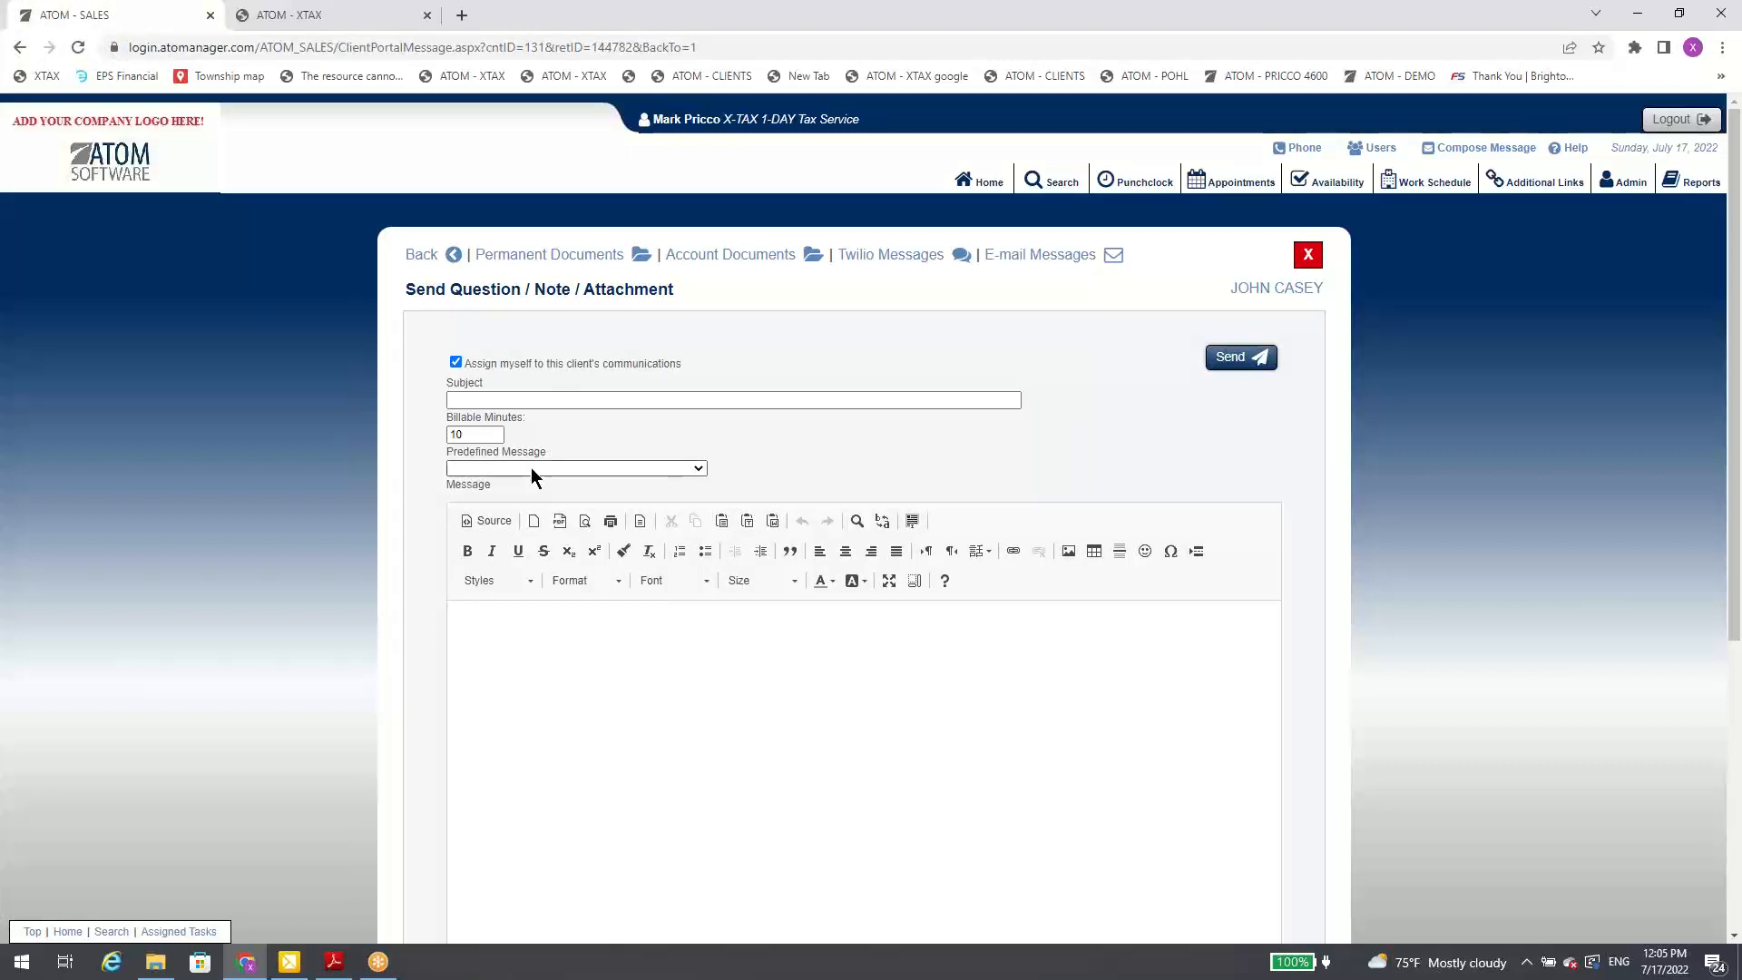
scroll(545, 562, down, 5)
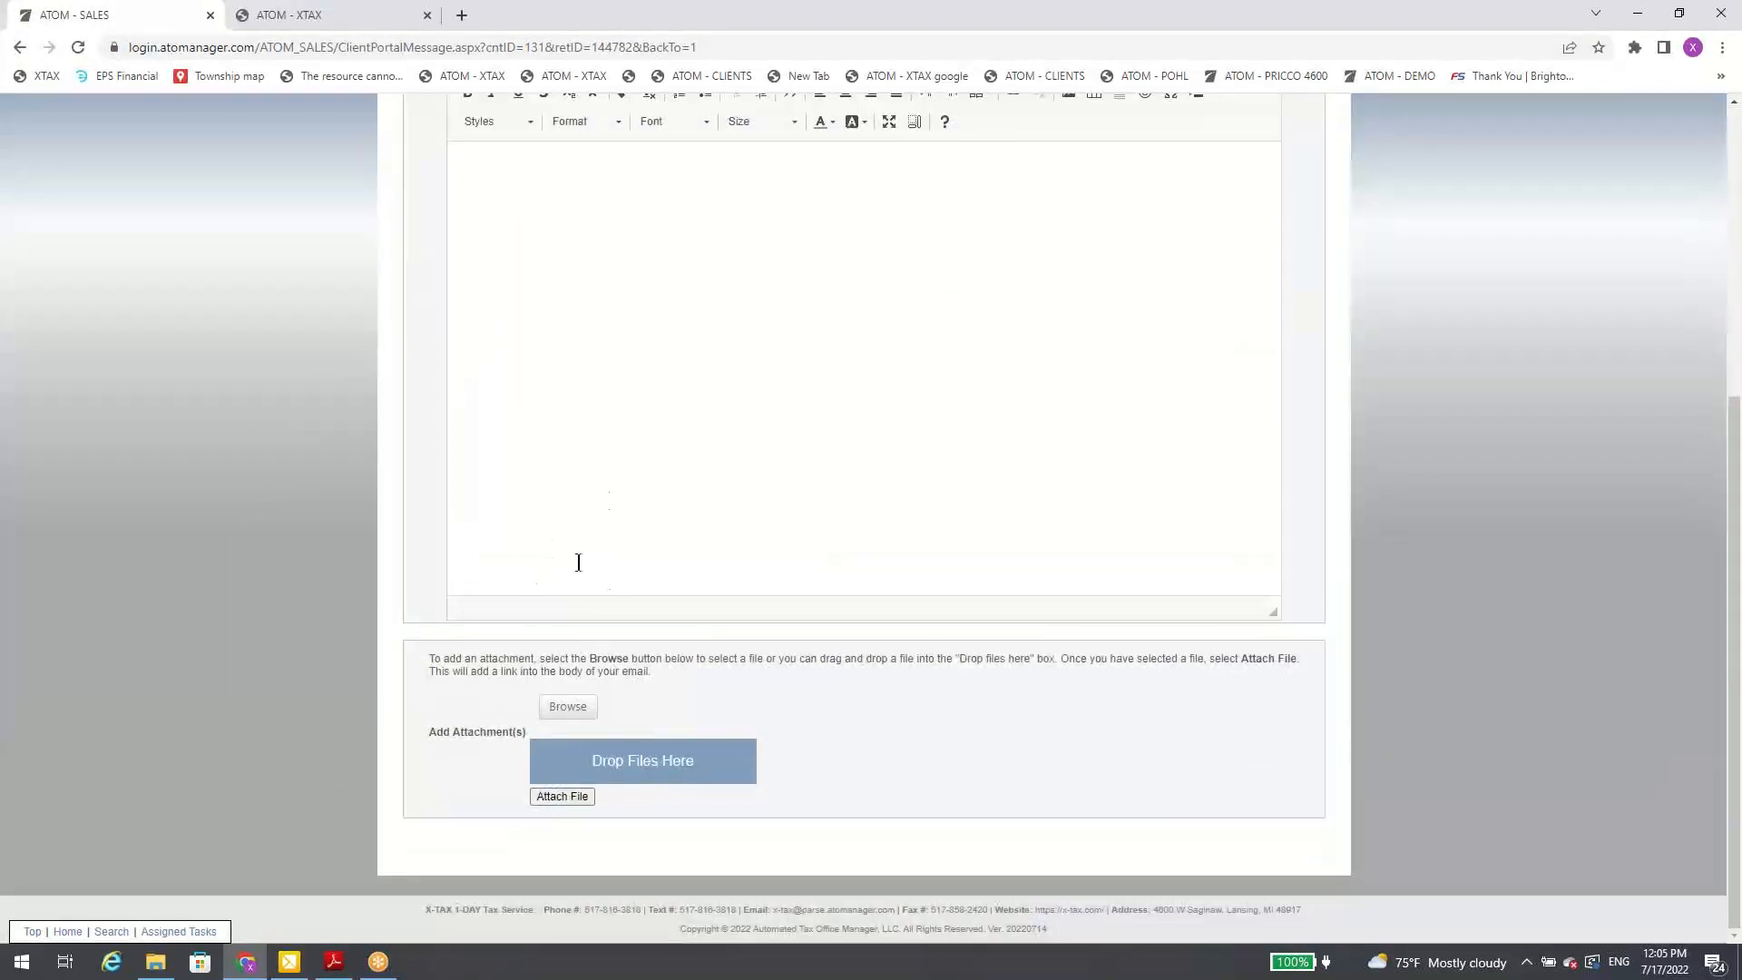
scroll(694, 506, up, 5)
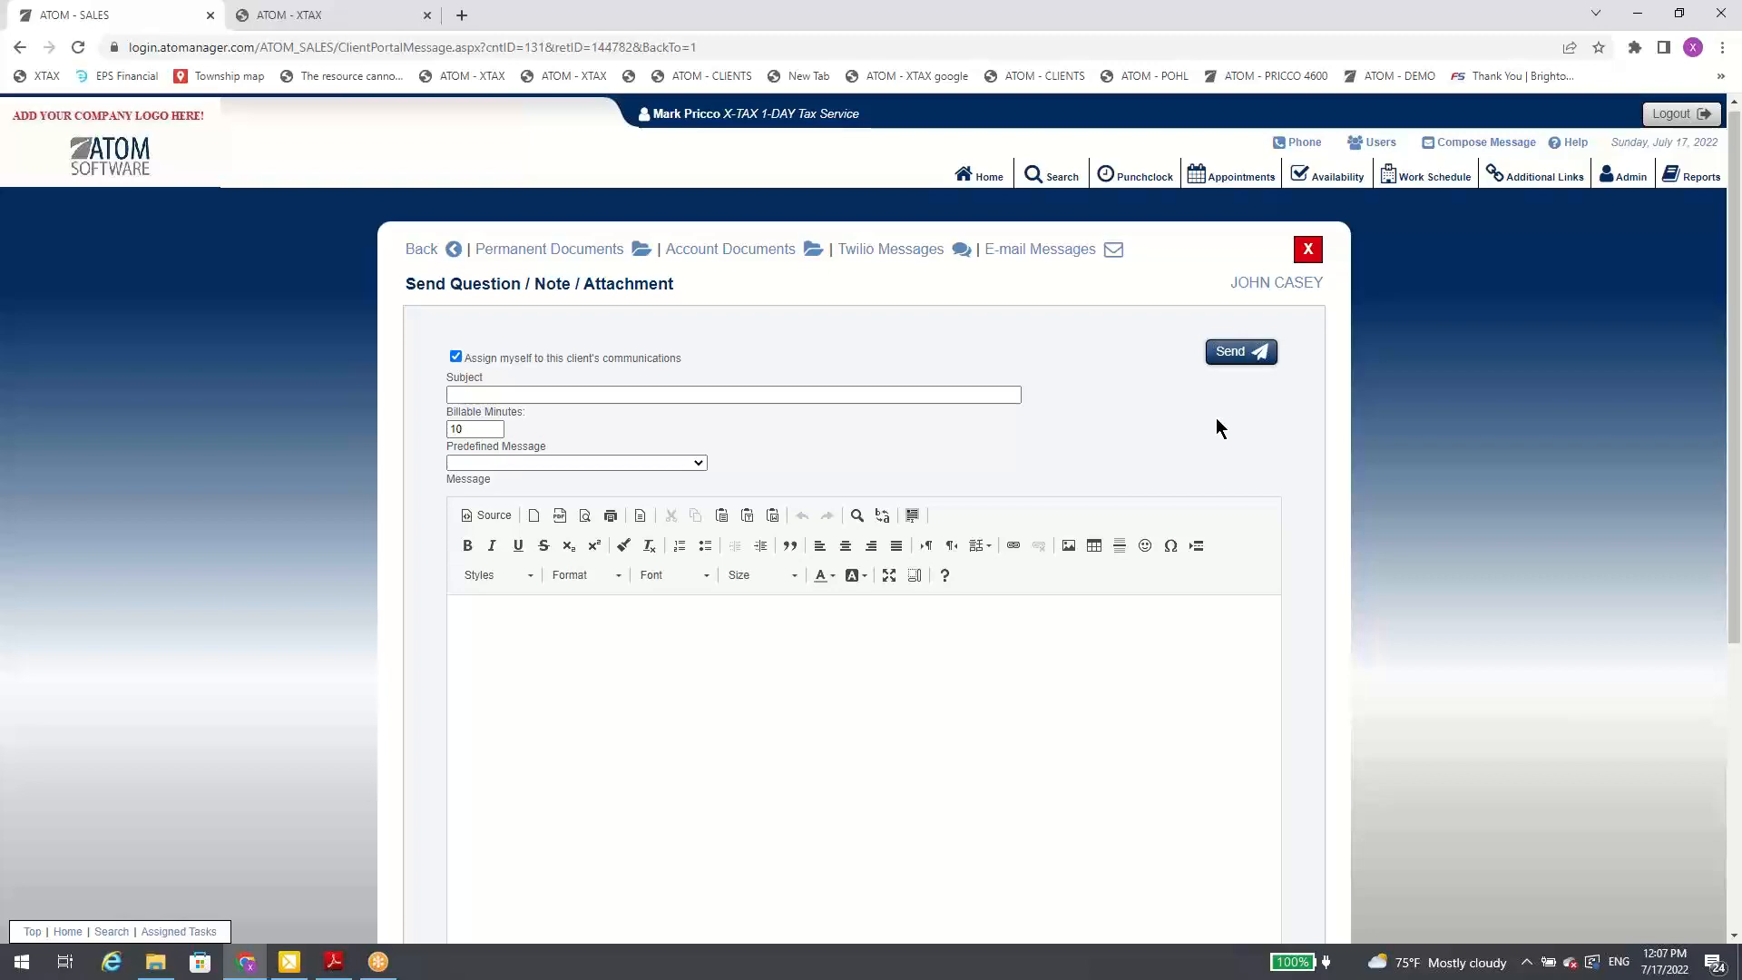
Step: Leave the unsent portal message and go back through the portal log to the client's contact links
click(455, 251)
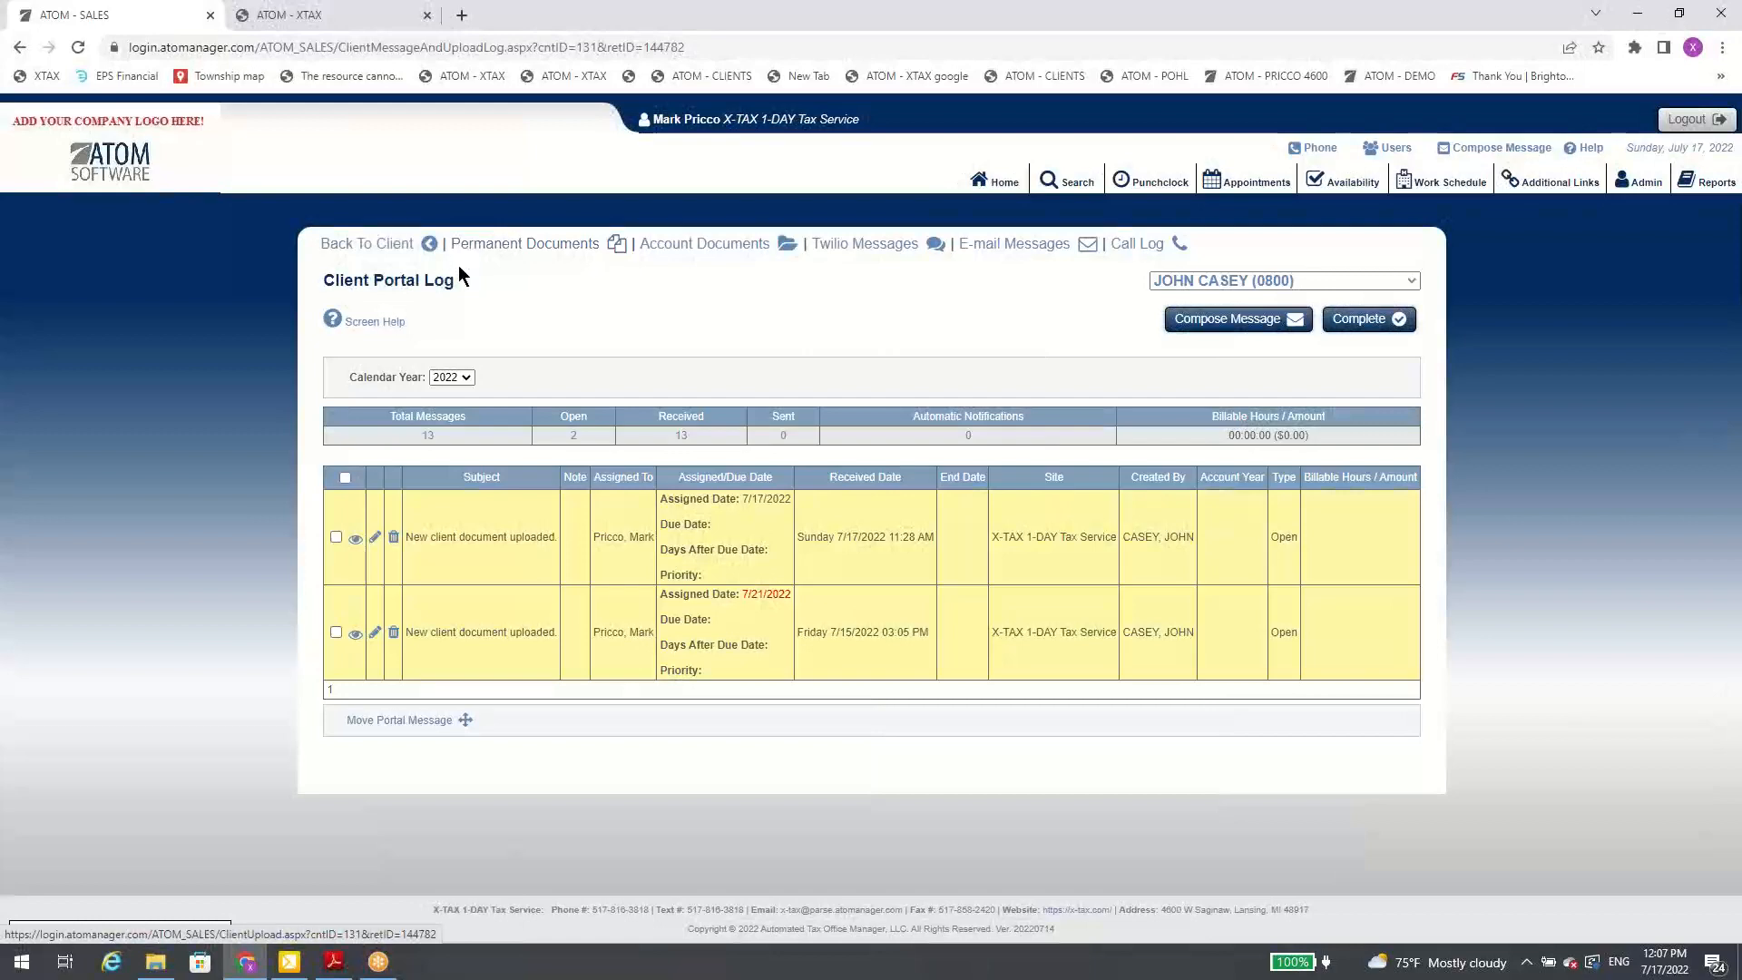
click(426, 245)
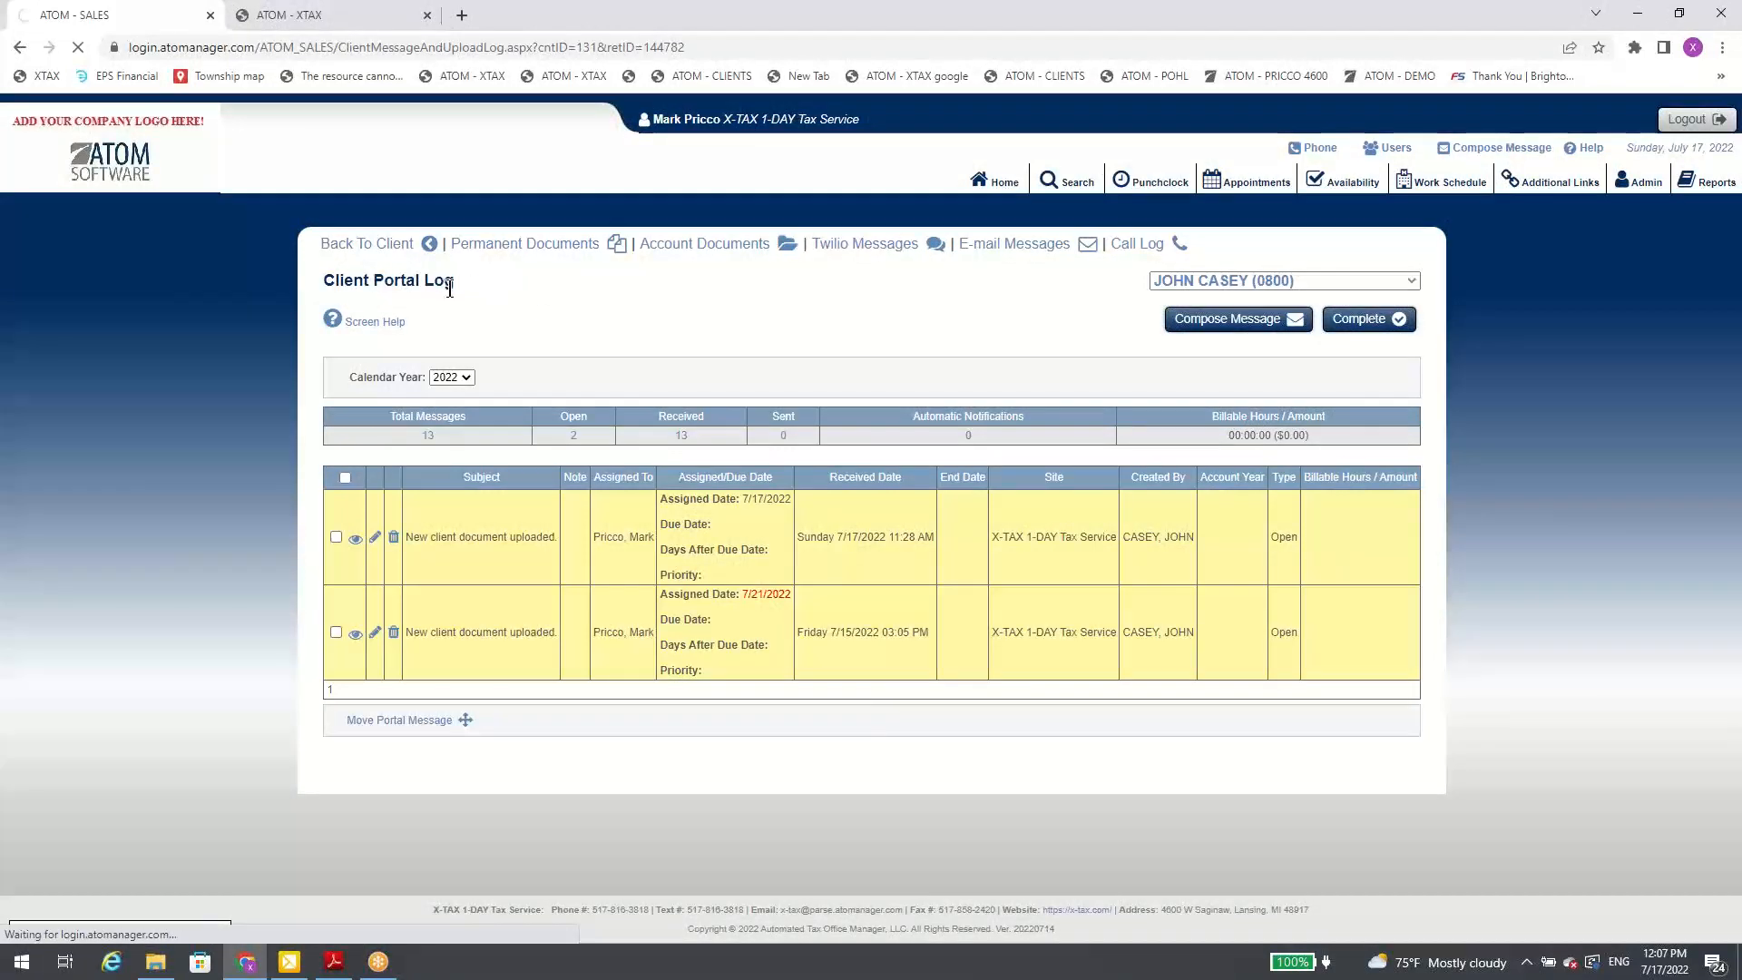
scroll(1298, 447, down, 3)
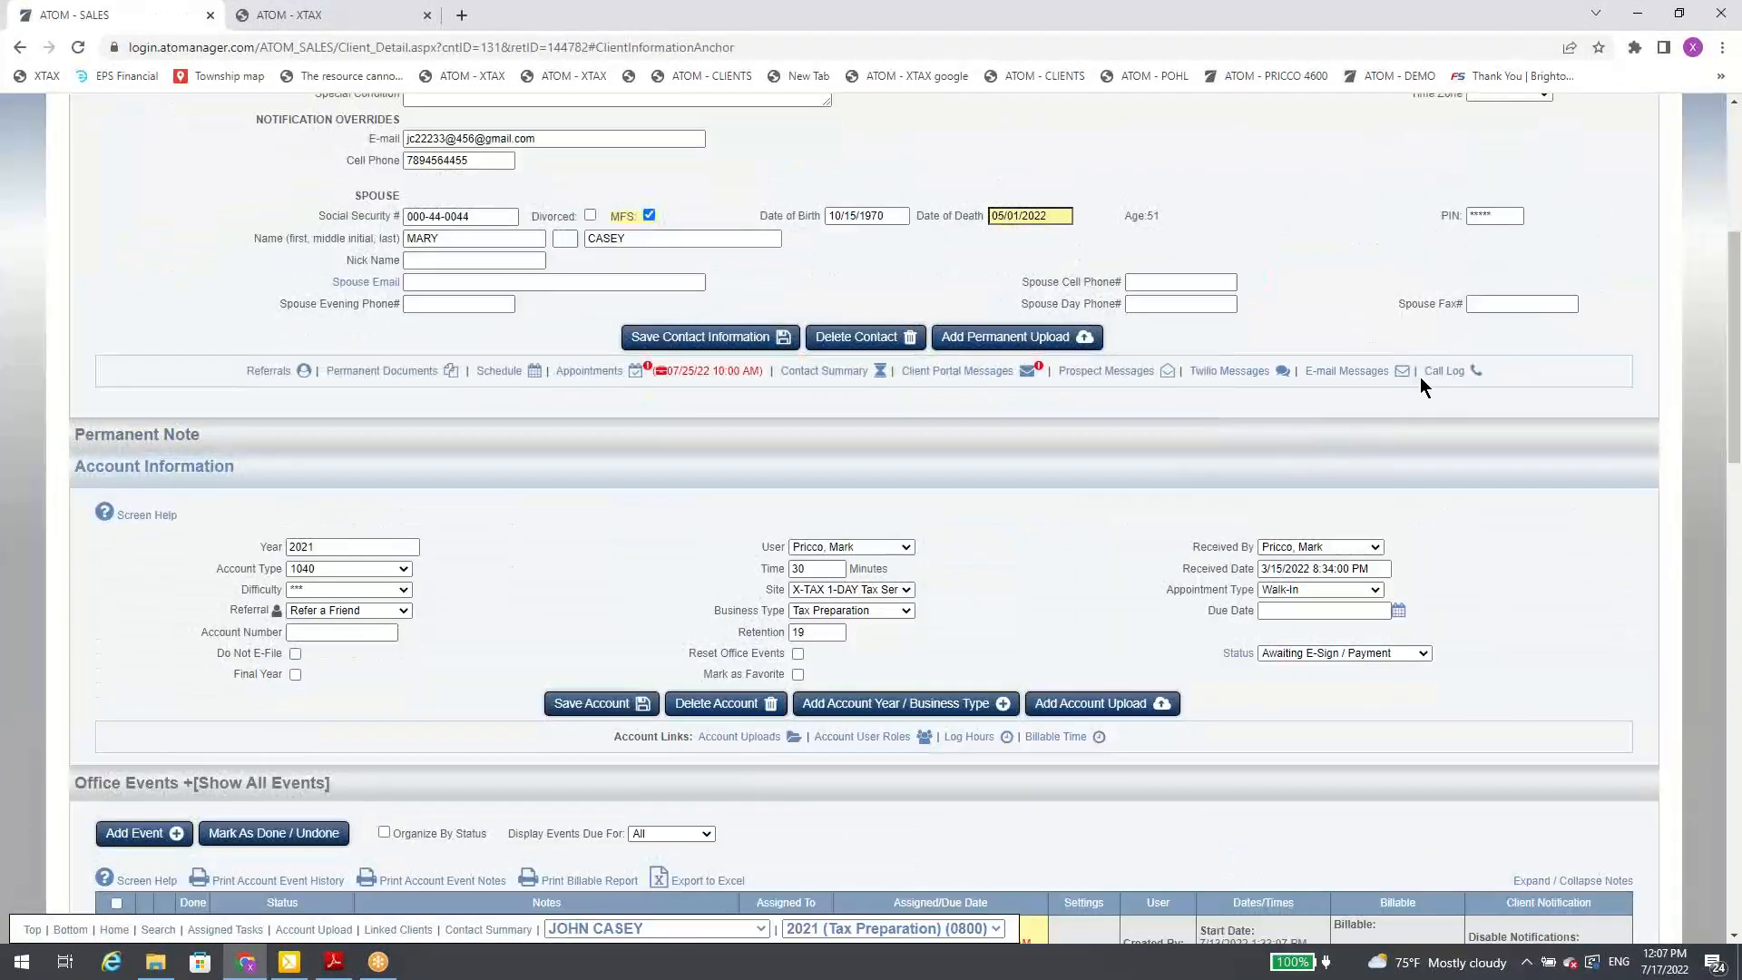
scroll(1311, 331, up, 1)
scroll(1309, 329, up, 2)
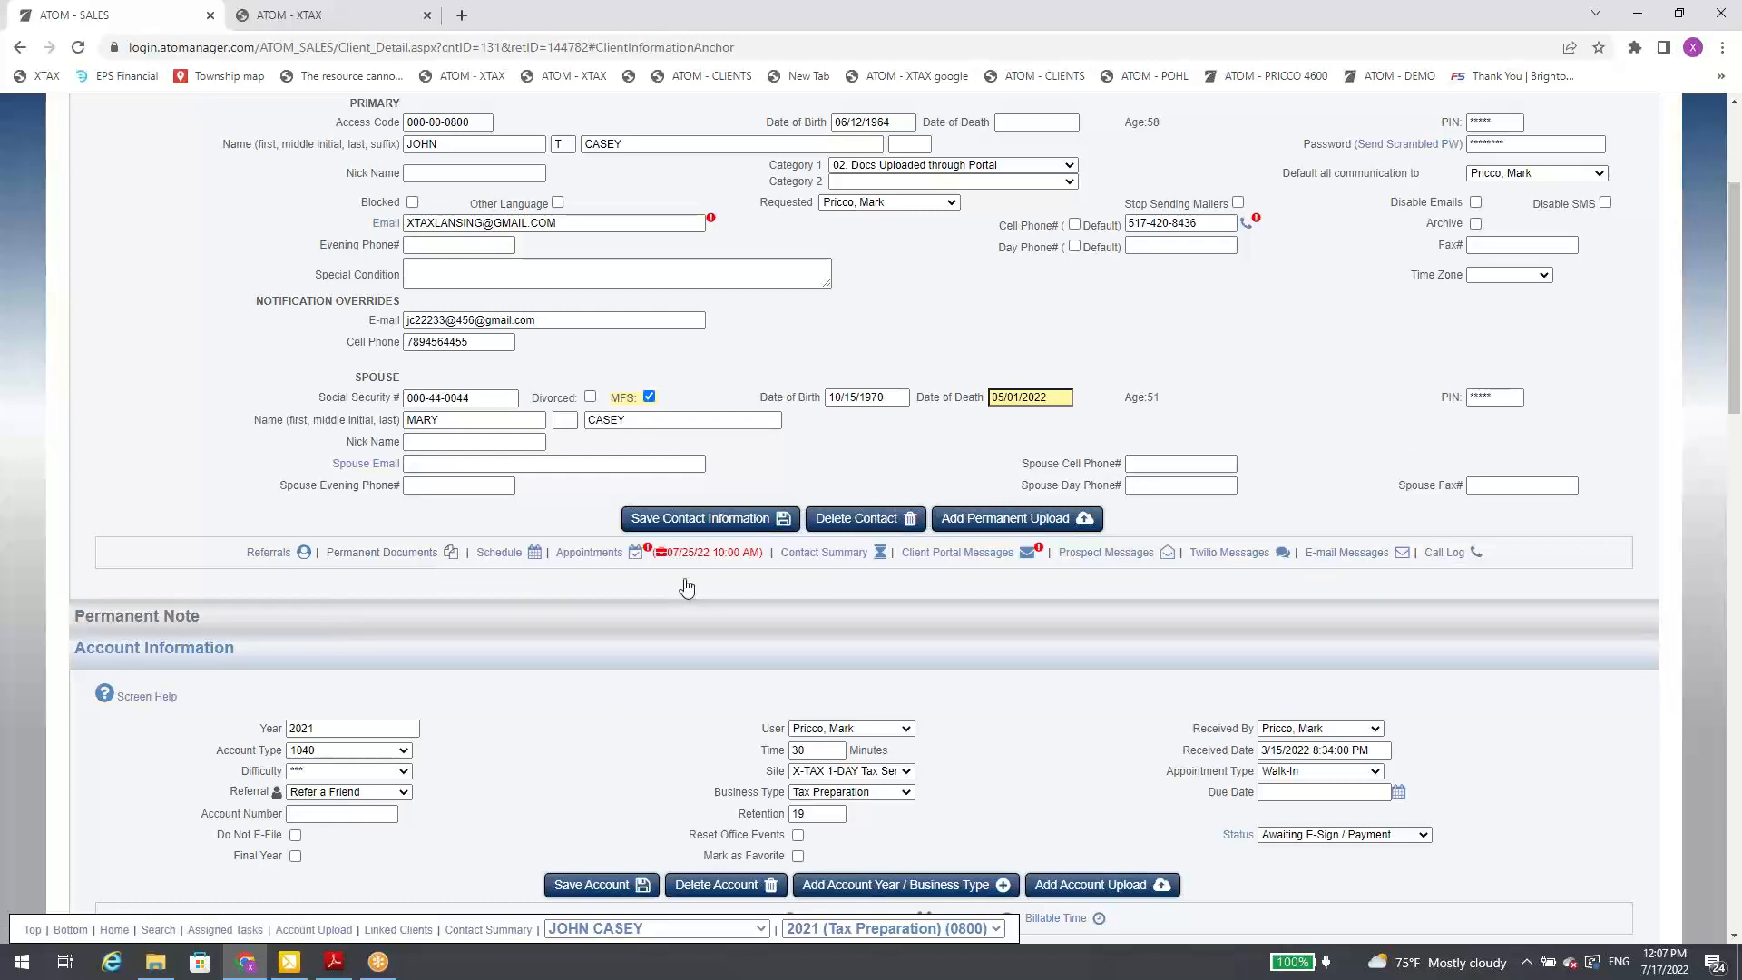
Step: Open the client's 2022 call log and review the list of missed calls
click(1452, 555)
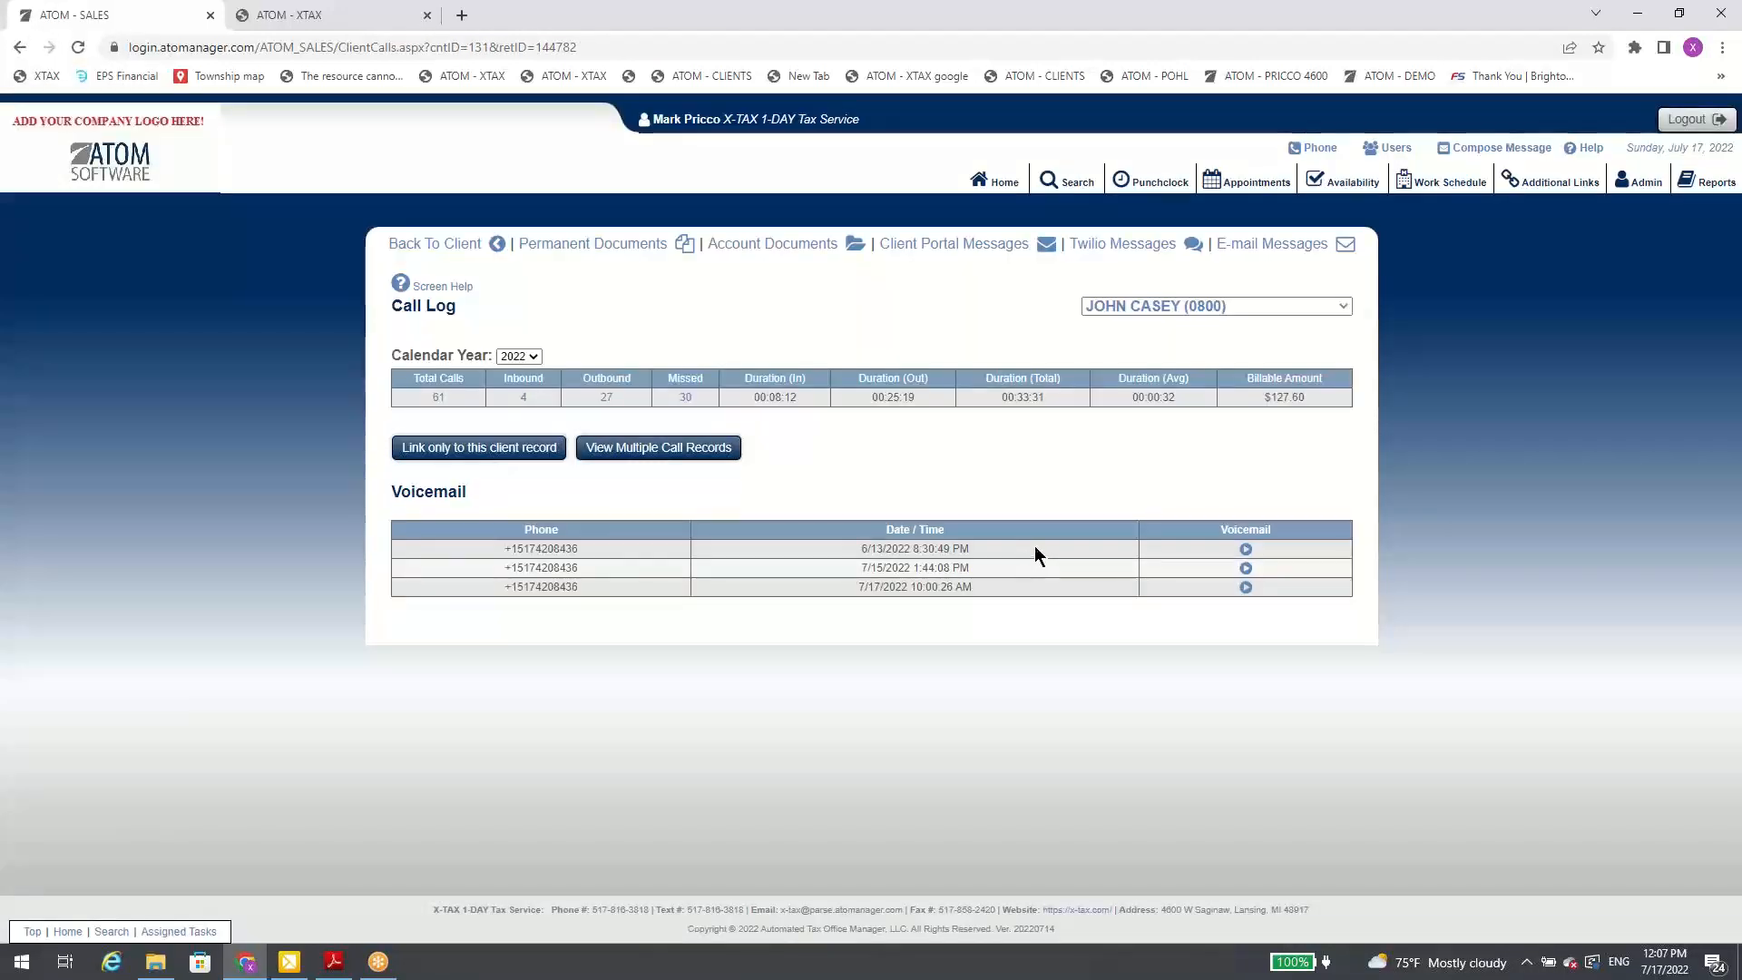
click(686, 400)
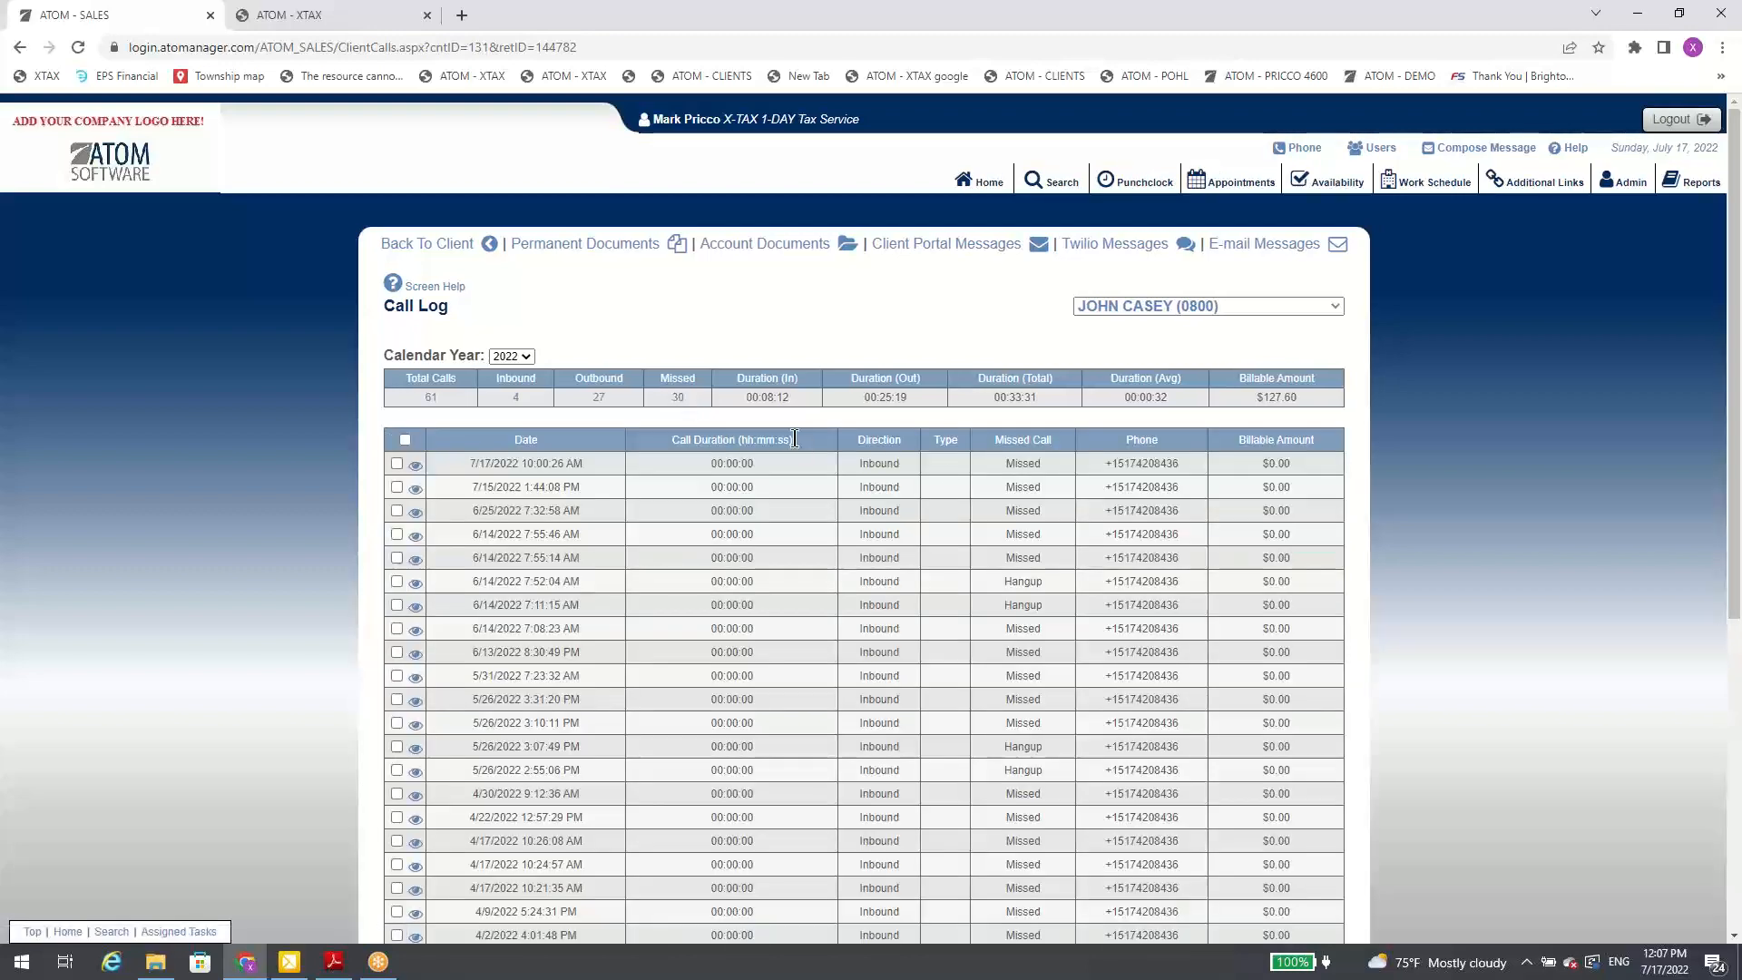
scroll(999, 492, down, 1)
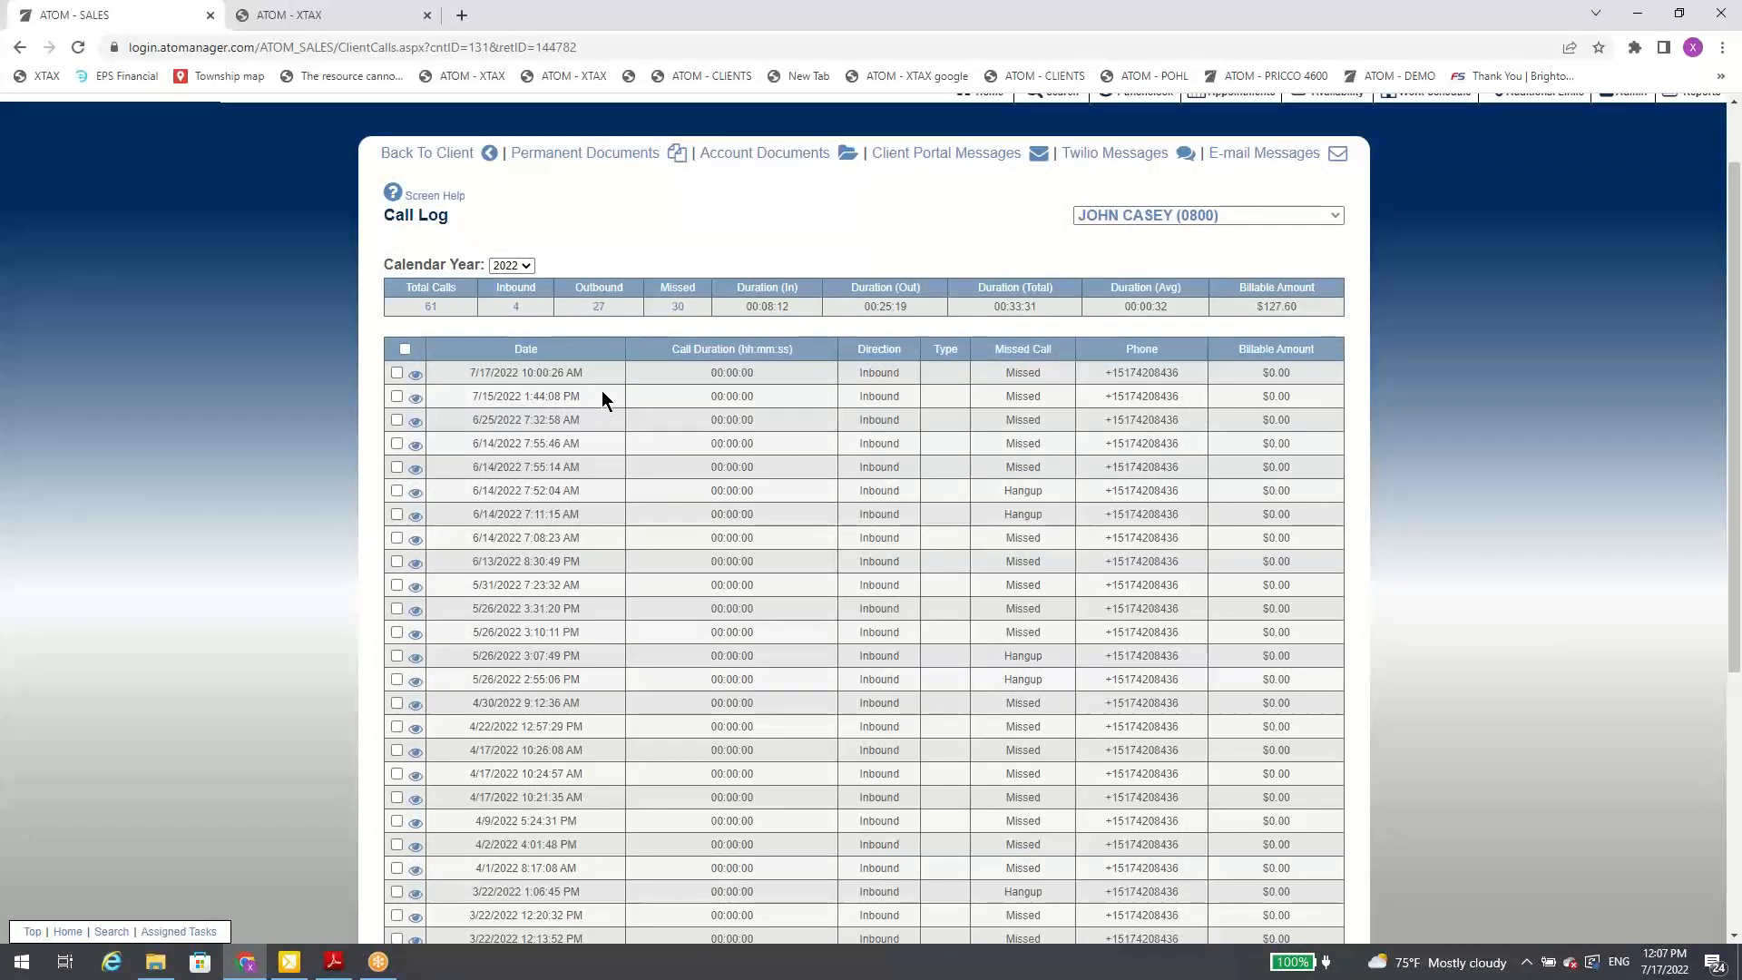
Step: List the inbound calls and view the participant details of the 1/17/2022 9:55:32 AM call
click(517, 309)
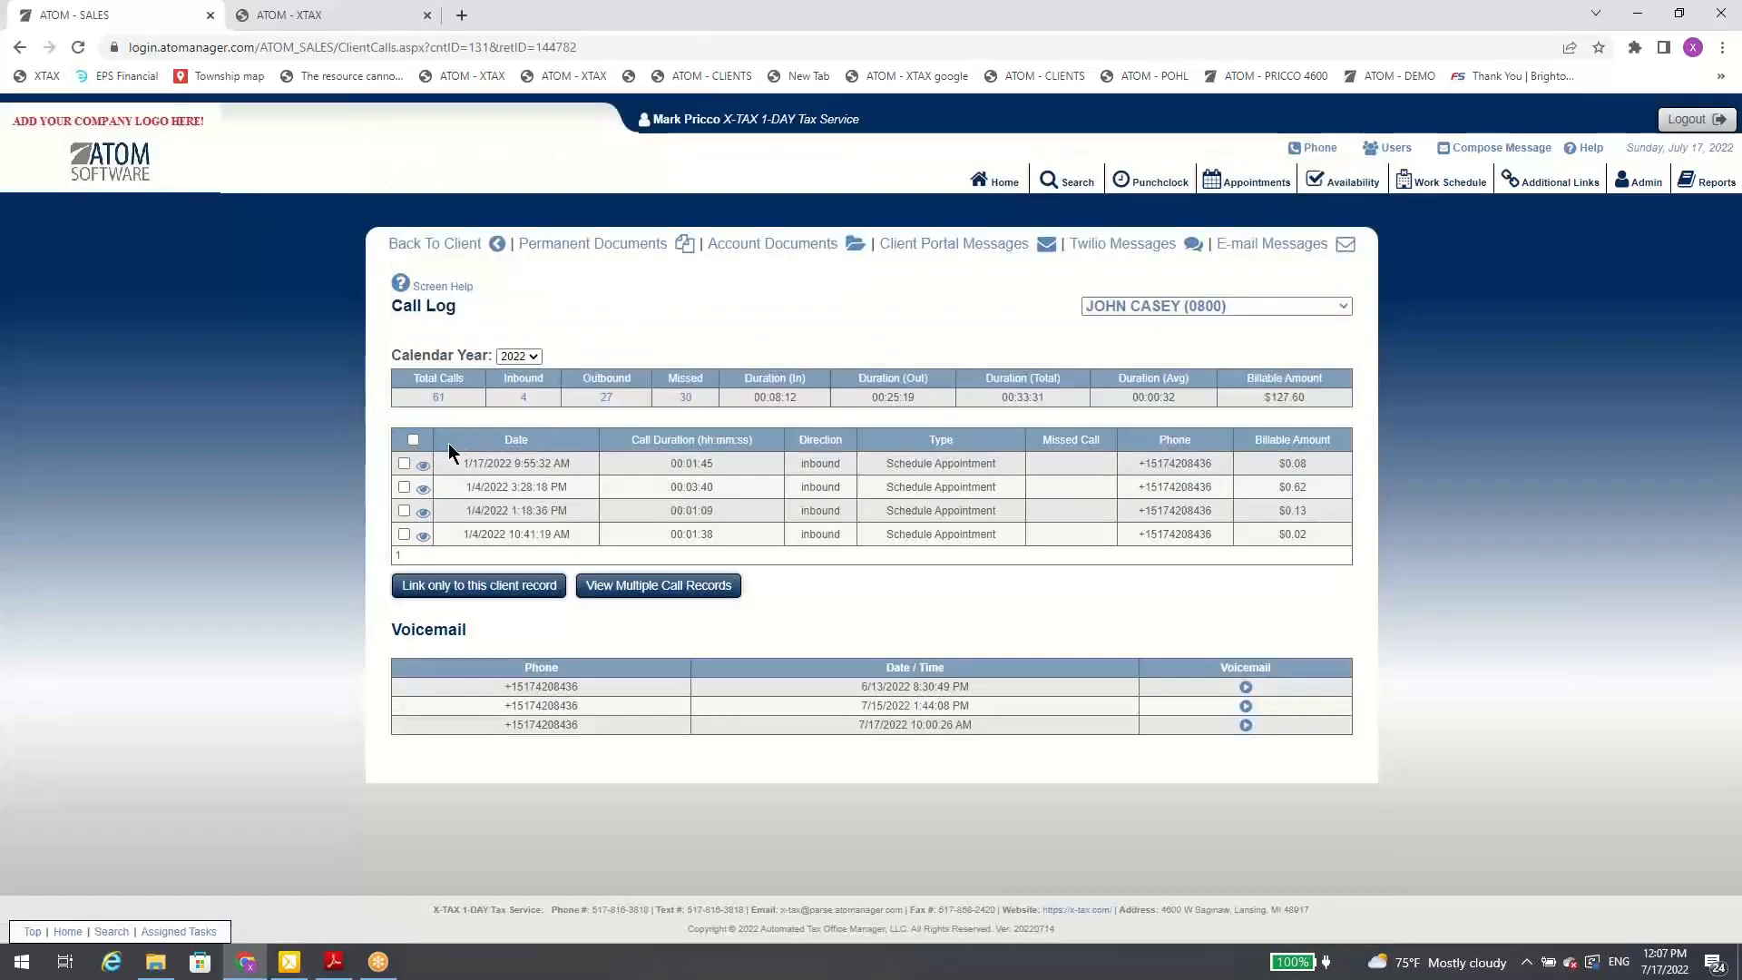
click(423, 466)
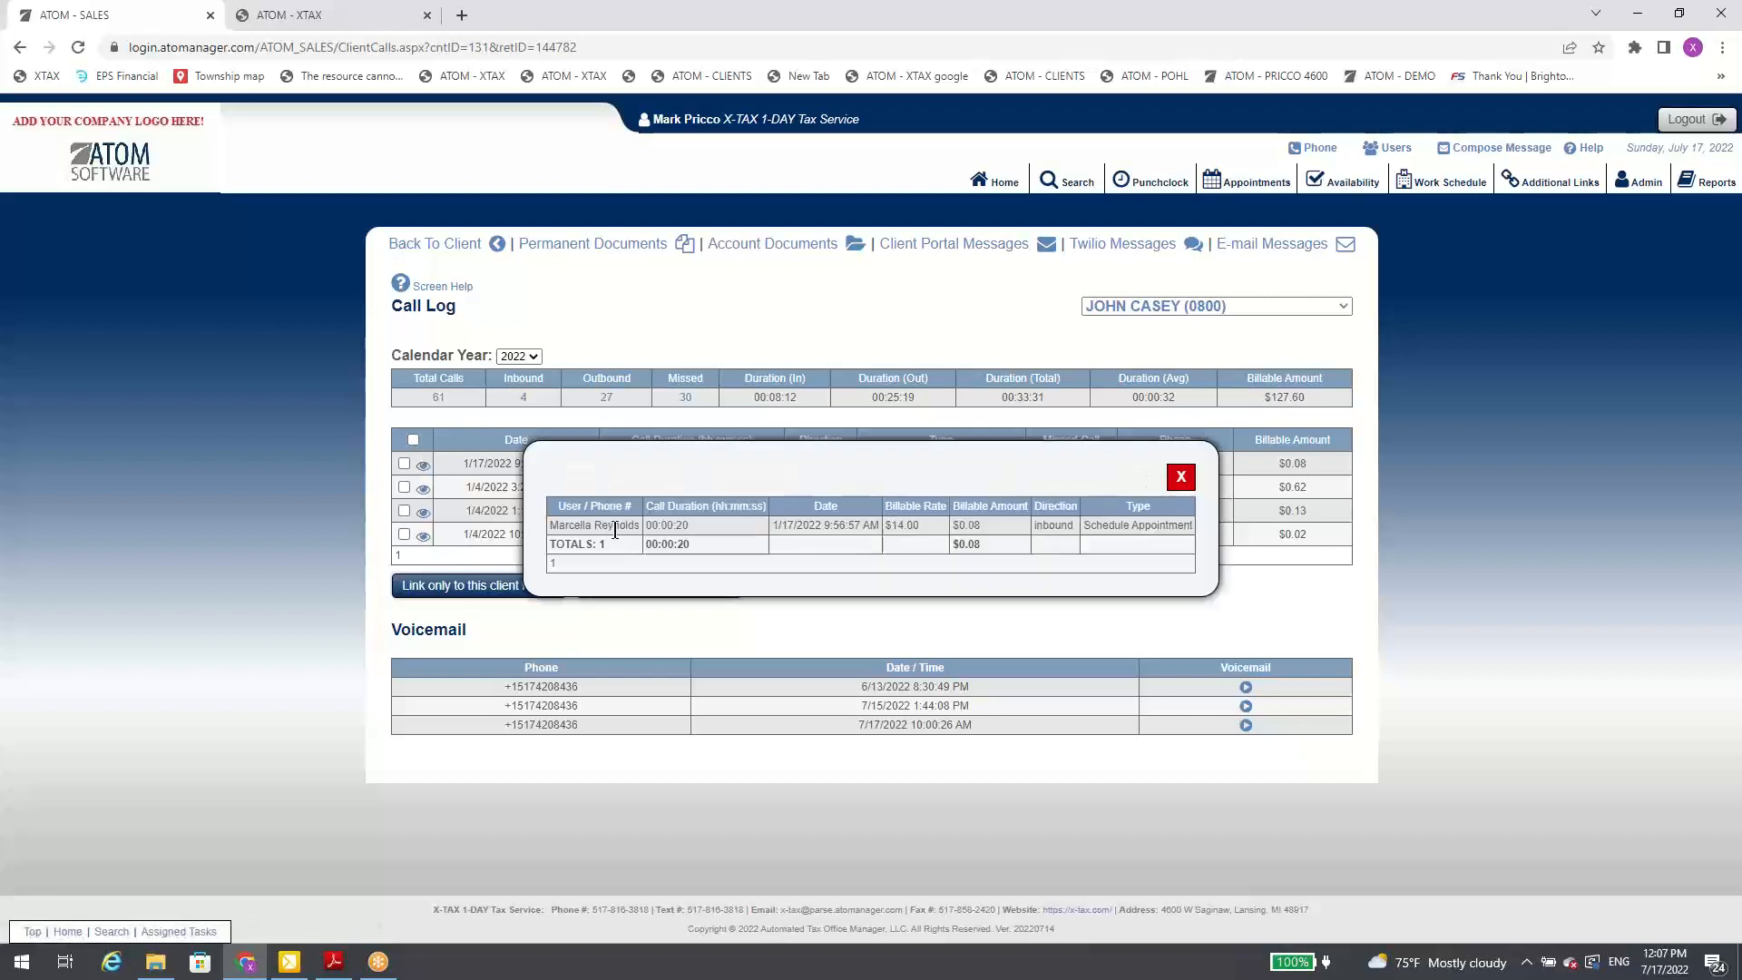
click(1180, 476)
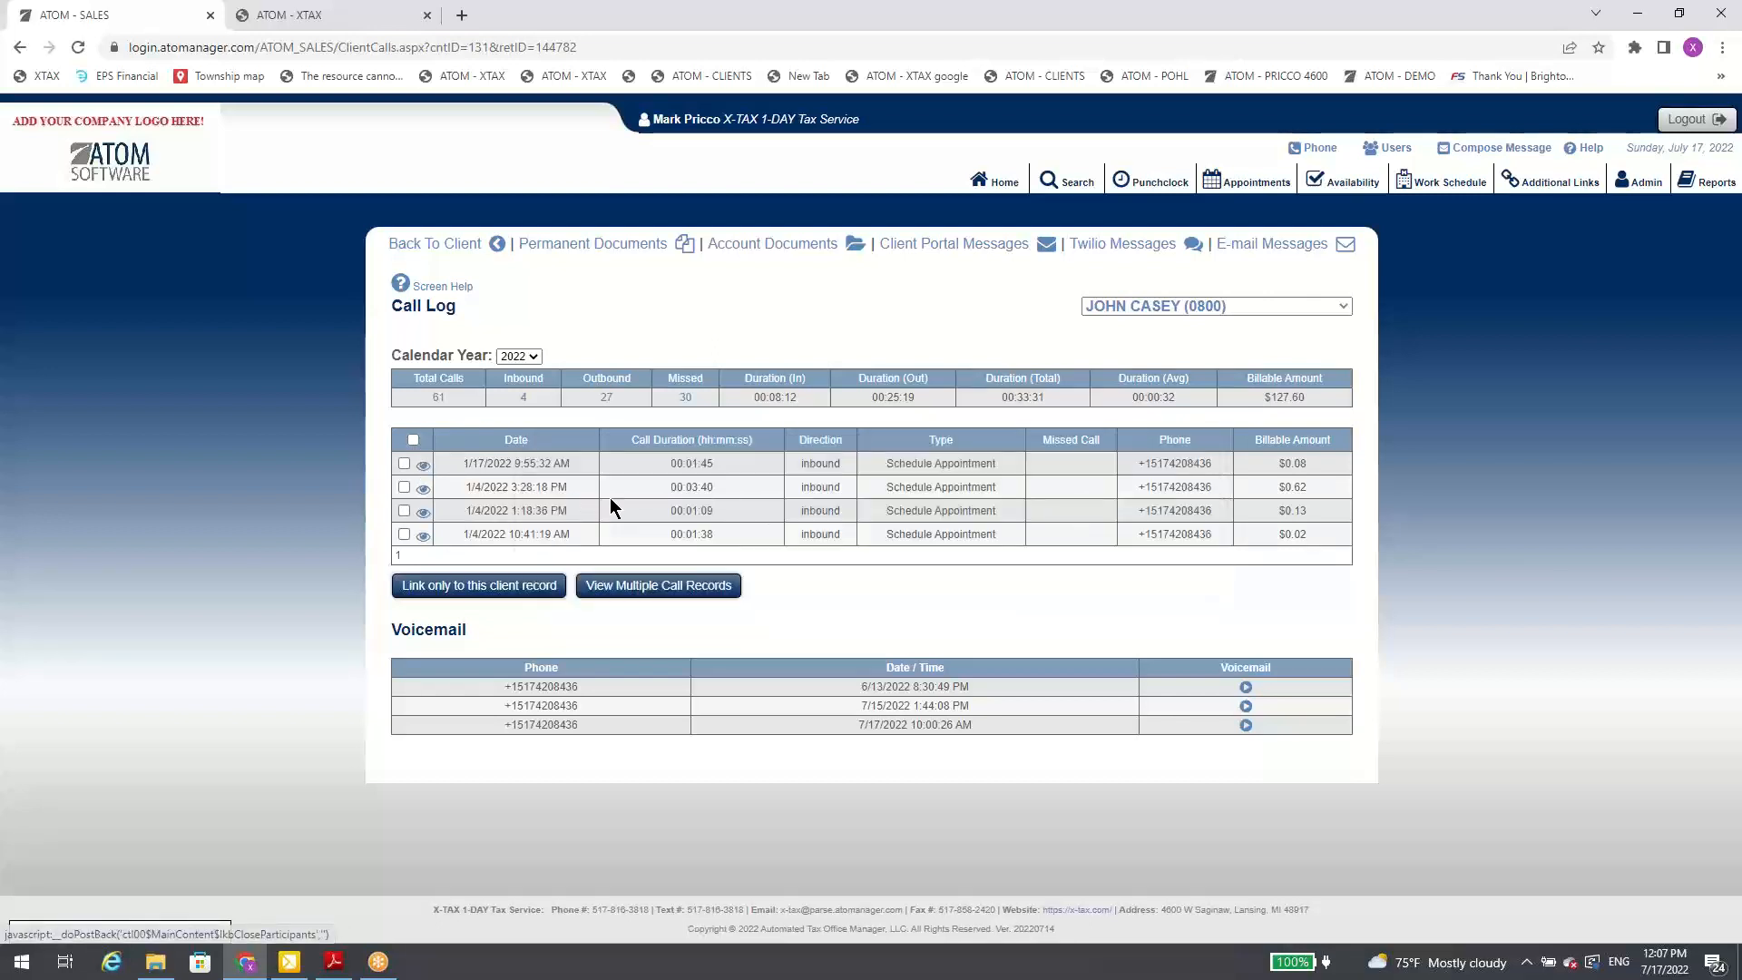
Step: Select all the inbound calls and view their call records together
click(413, 441)
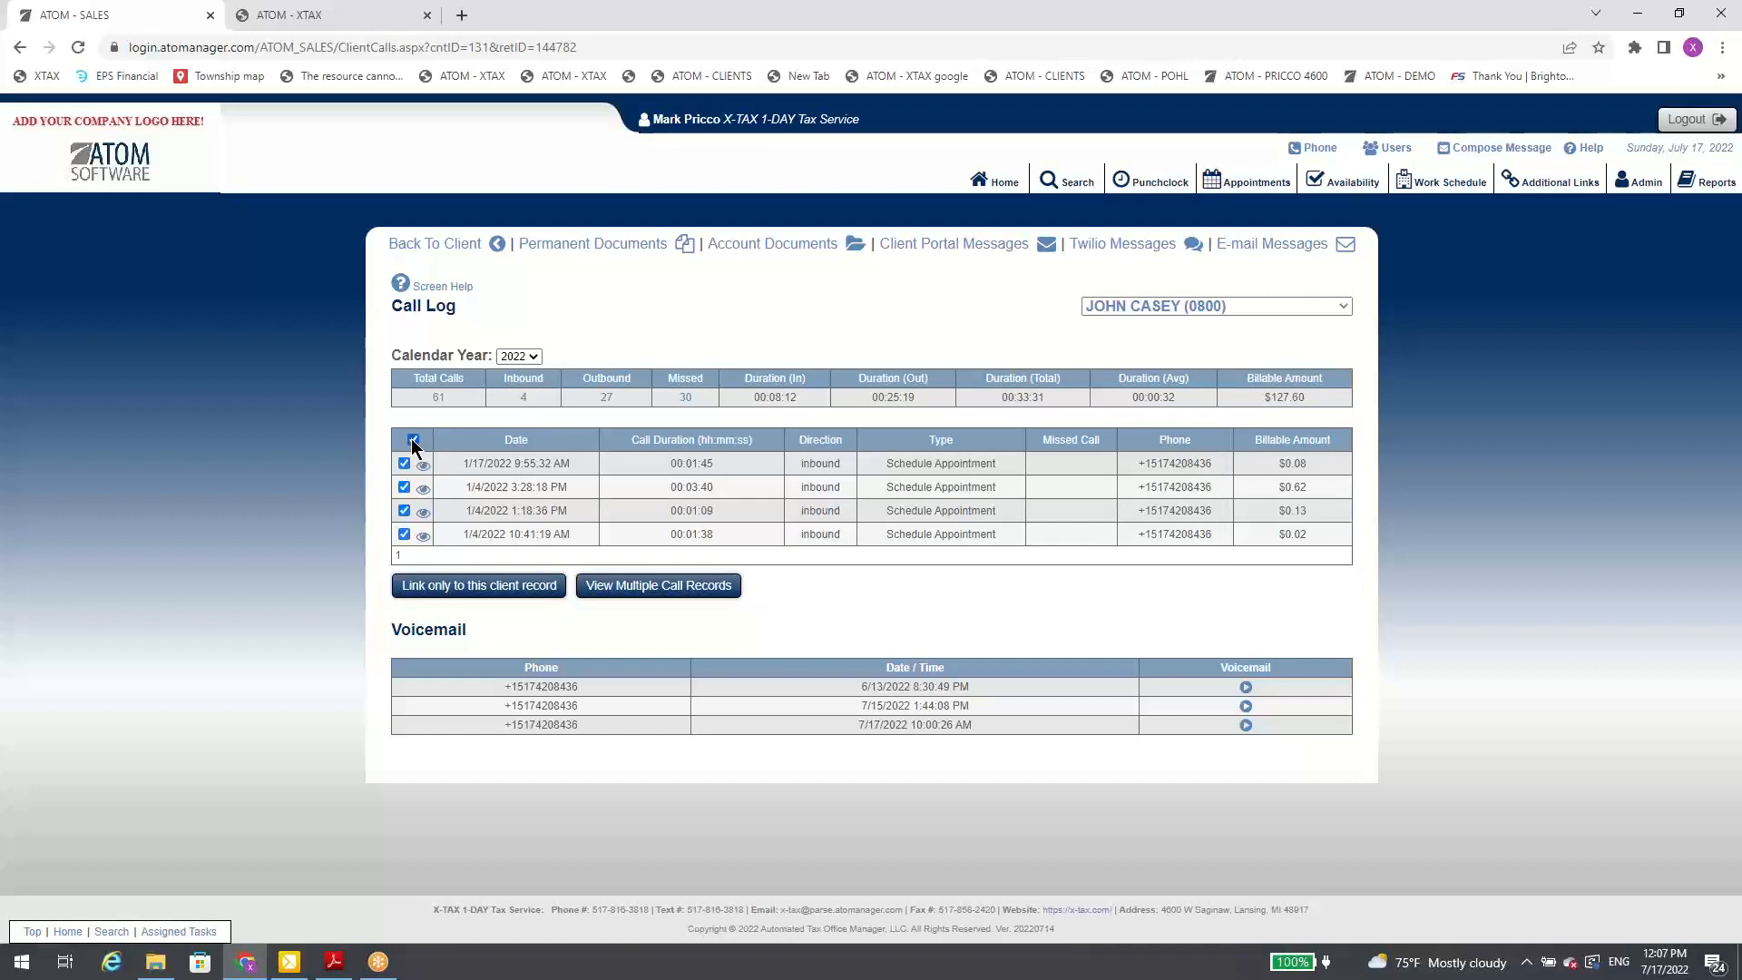
click(620, 588)
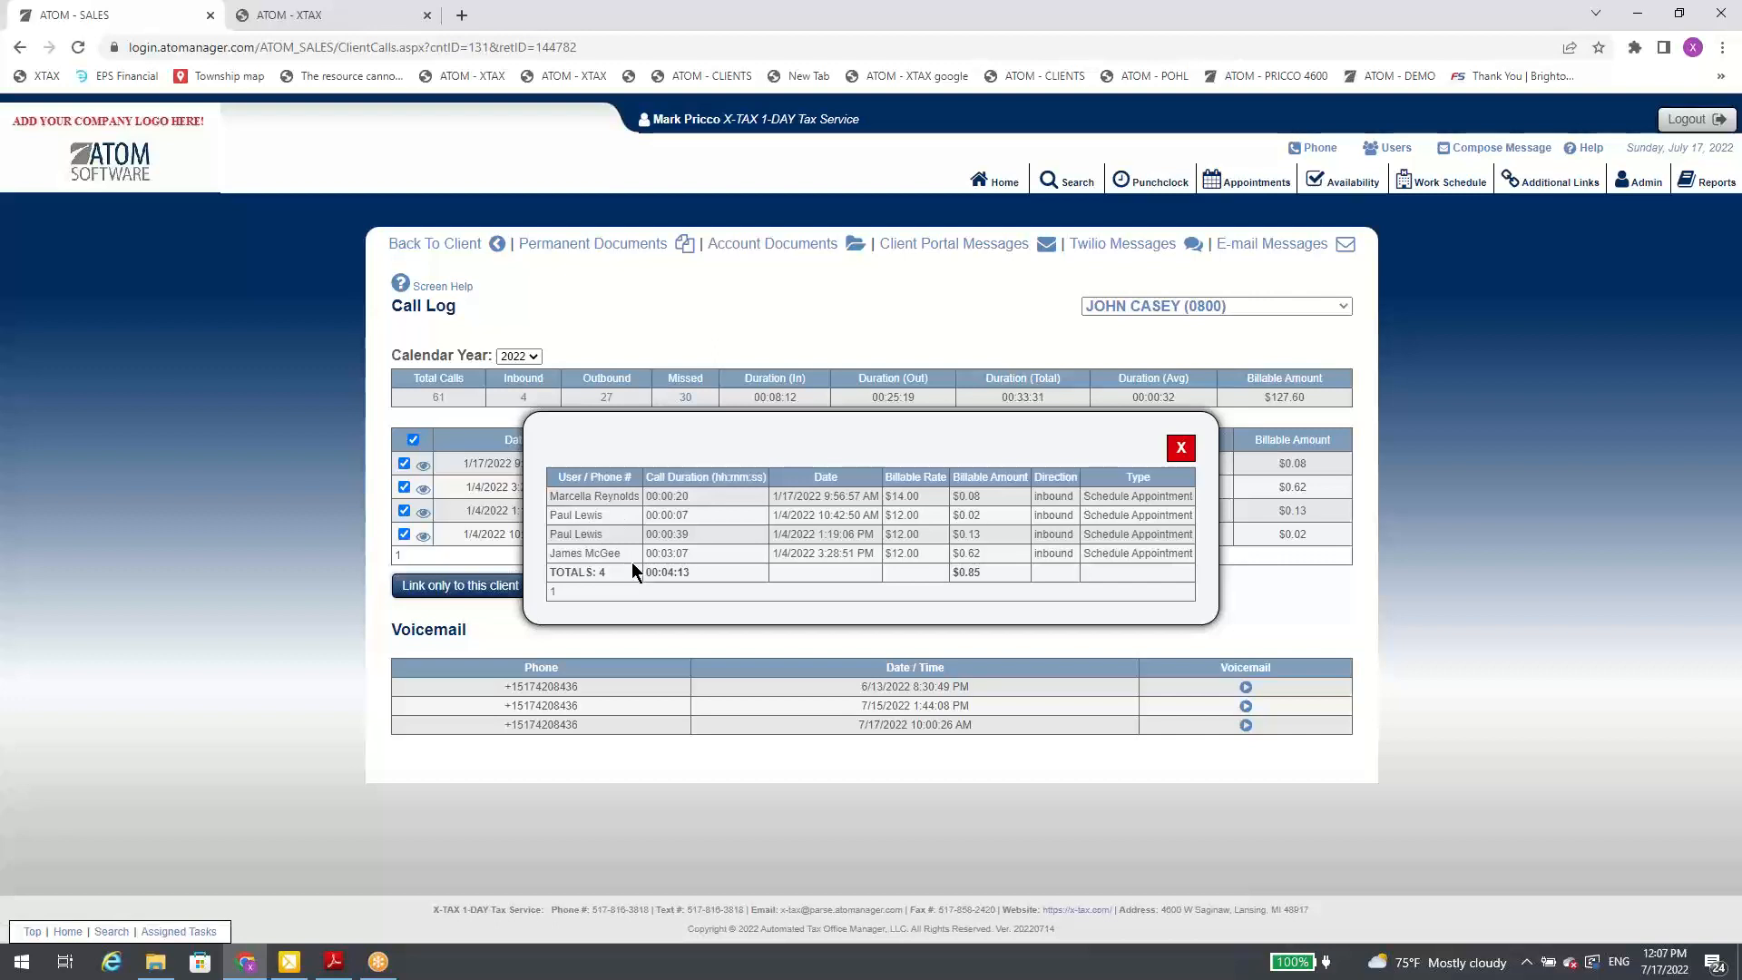
click(1180, 448)
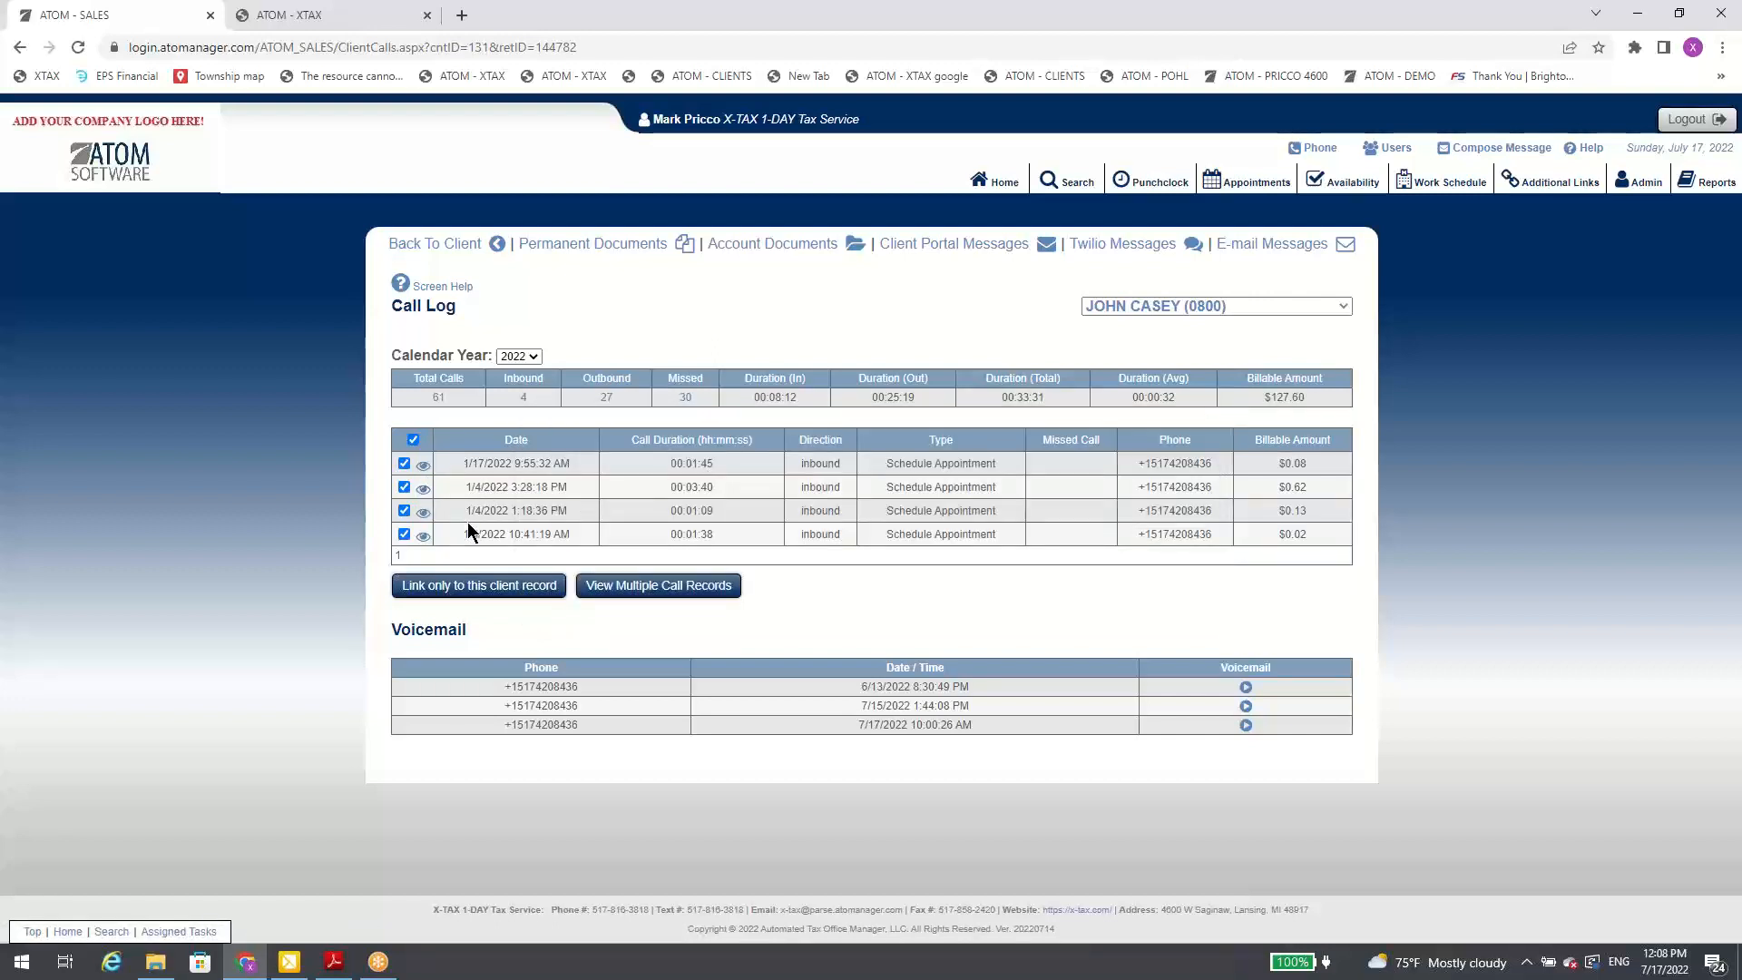
Step: Sort the inbound calls by duration, longest first, and view the details of the longest call
click(708, 442)
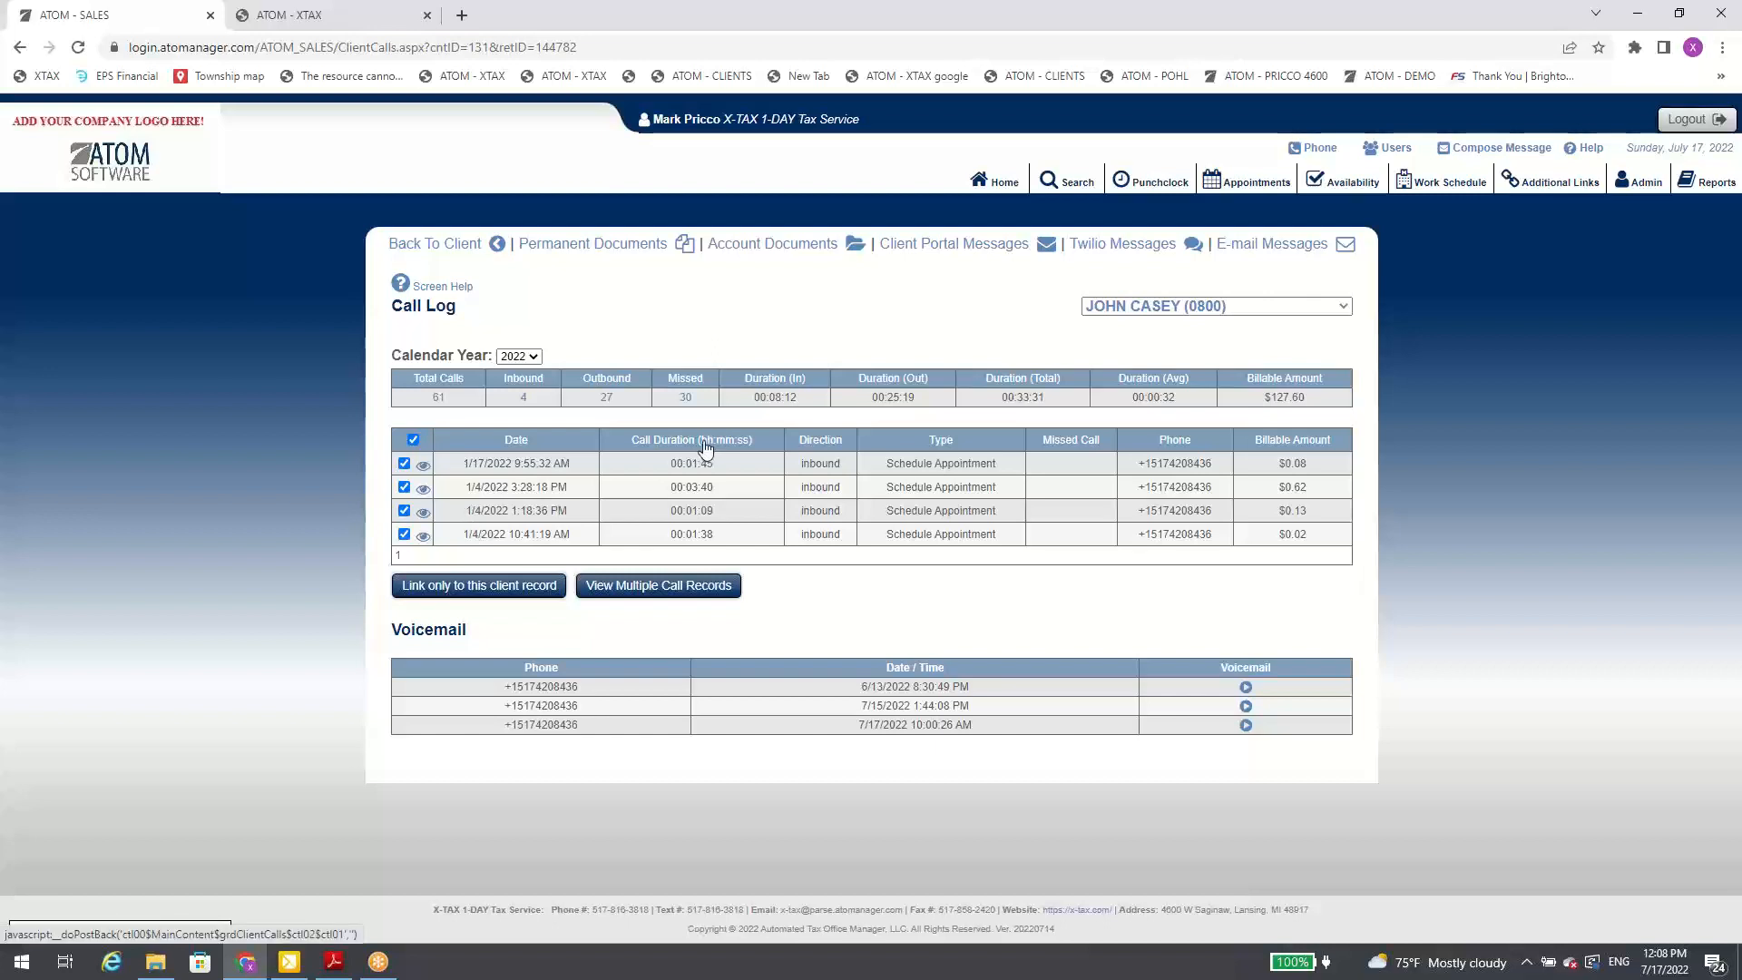
click(712, 443)
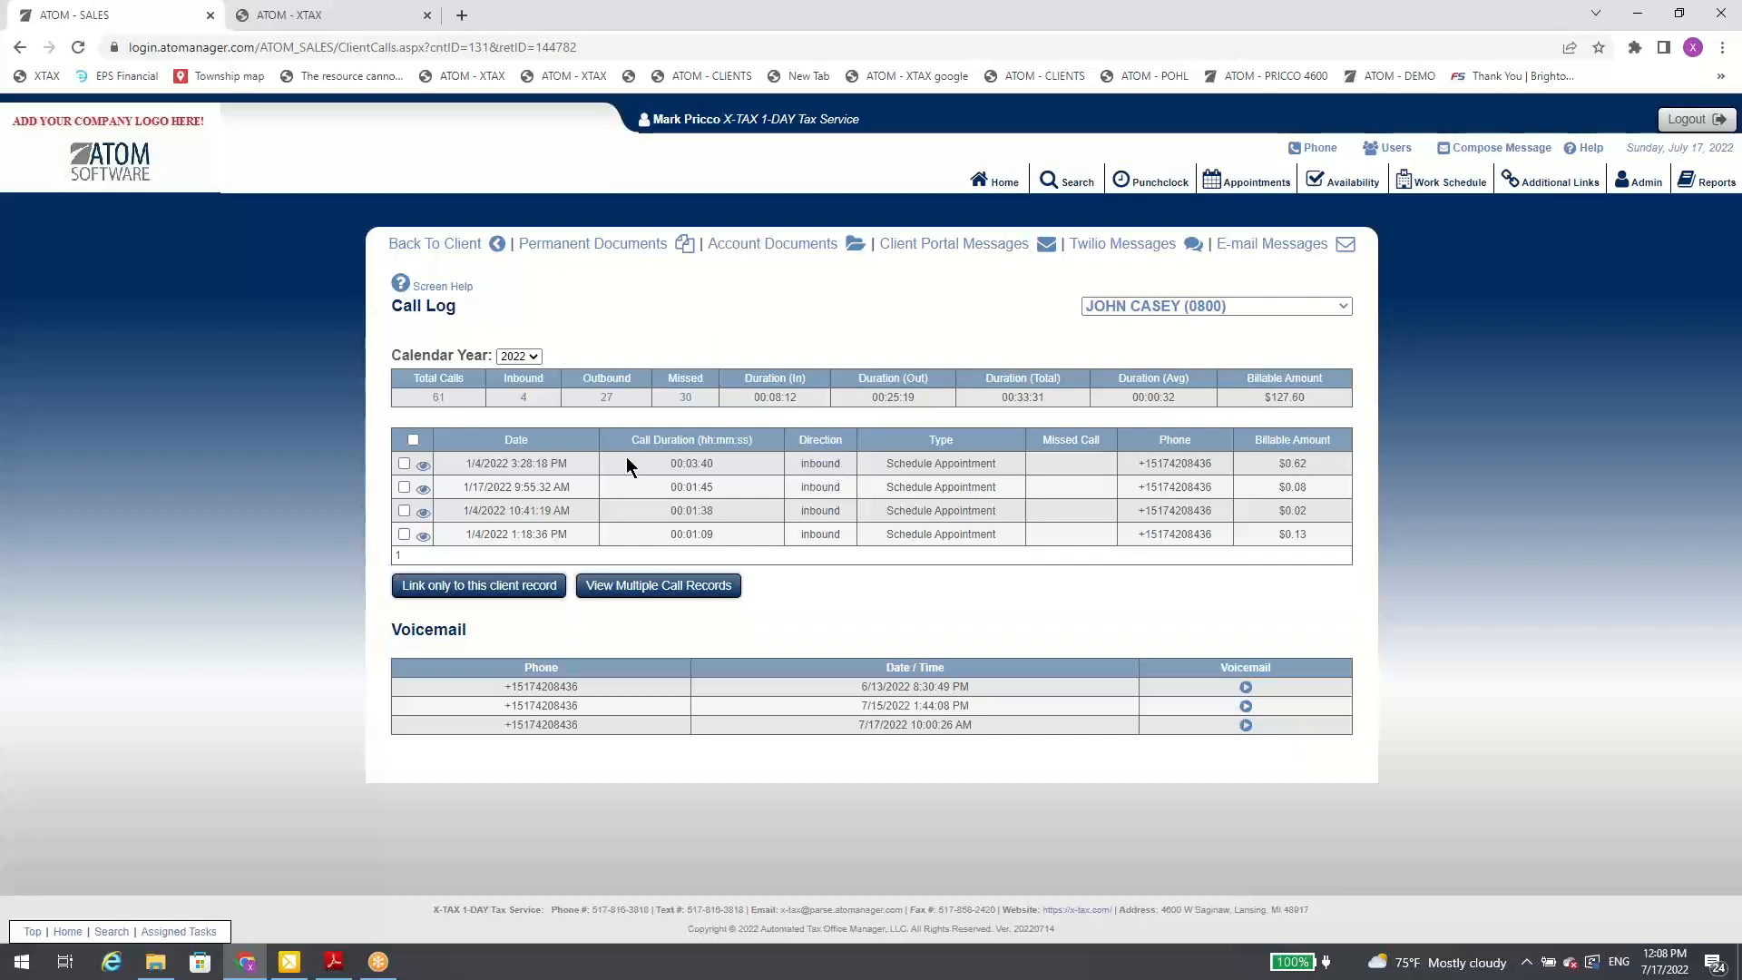
click(423, 464)
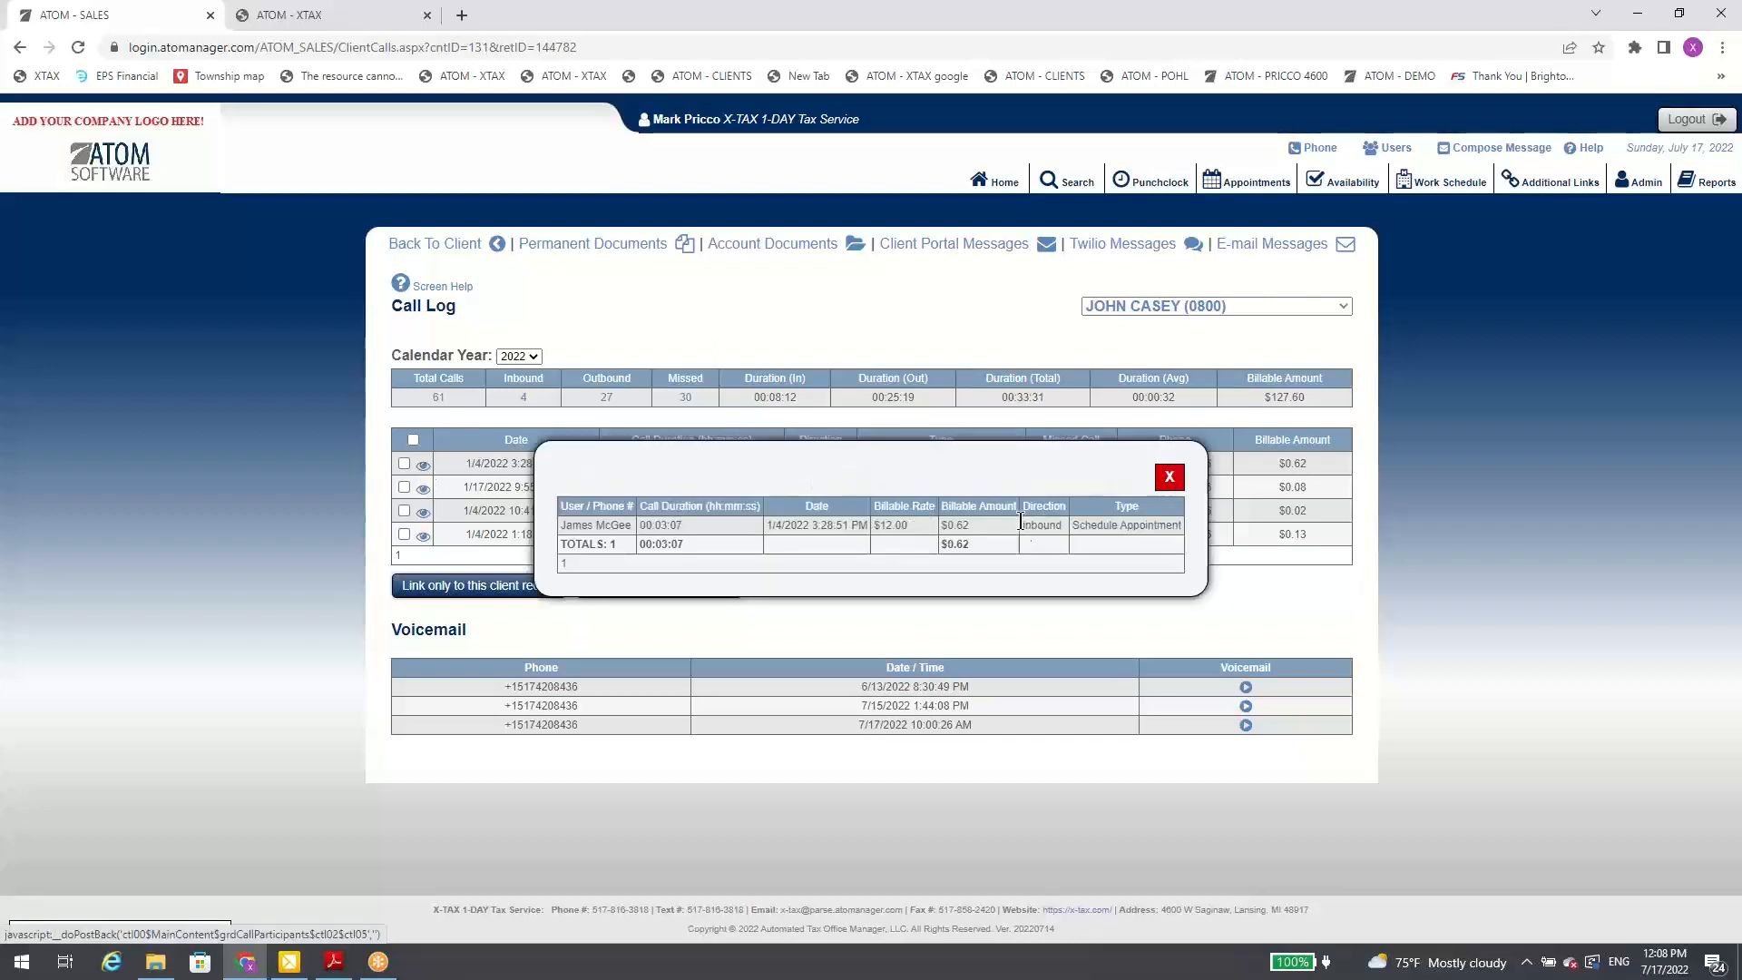
click(1170, 477)
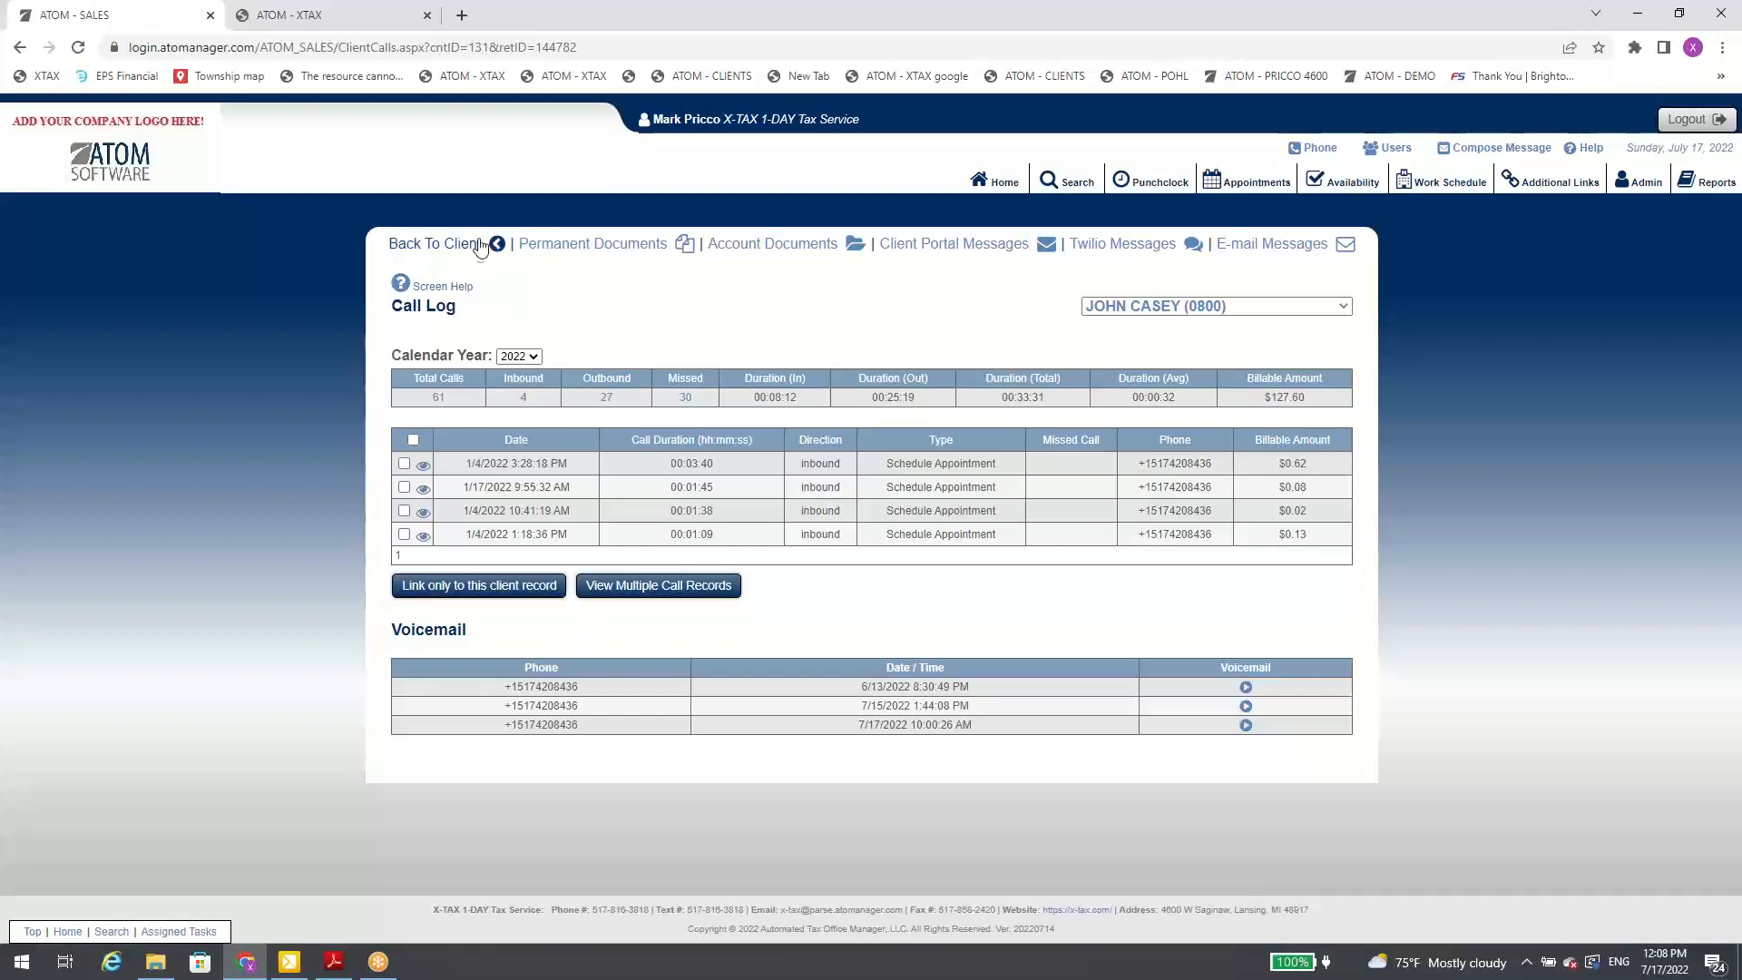
Step: Return to the client's file and expand the Permanent Note section
click(488, 243)
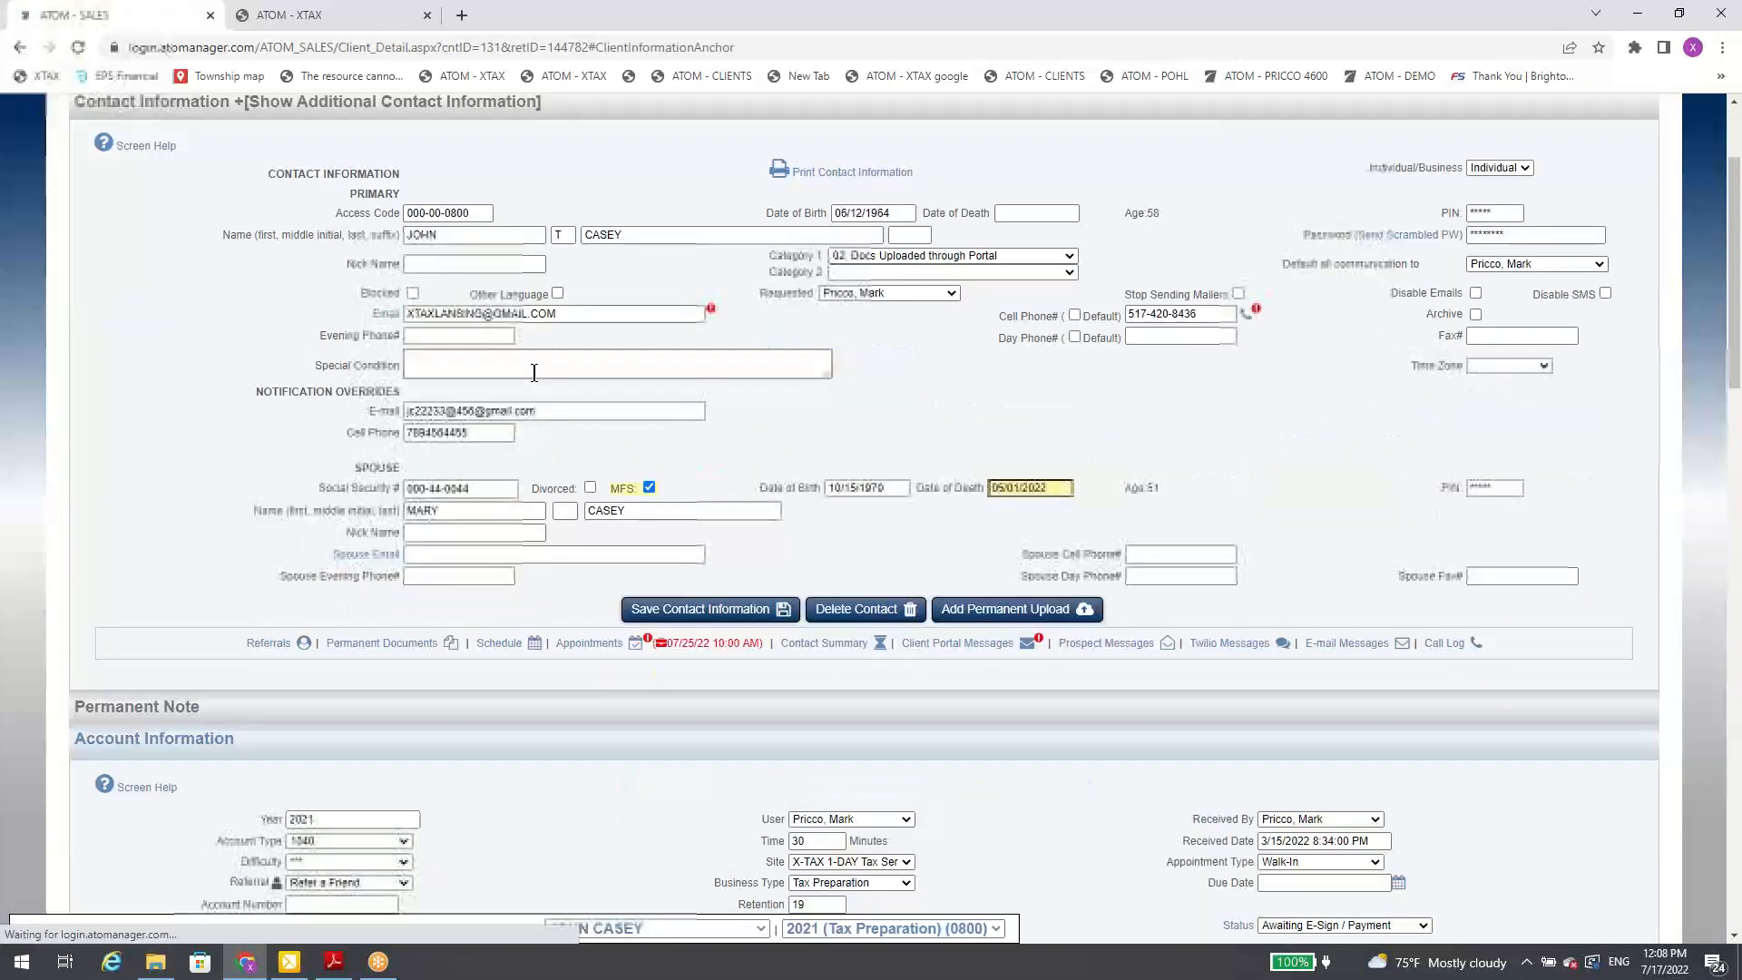
scroll(529, 404, down, 4)
click(484, 351)
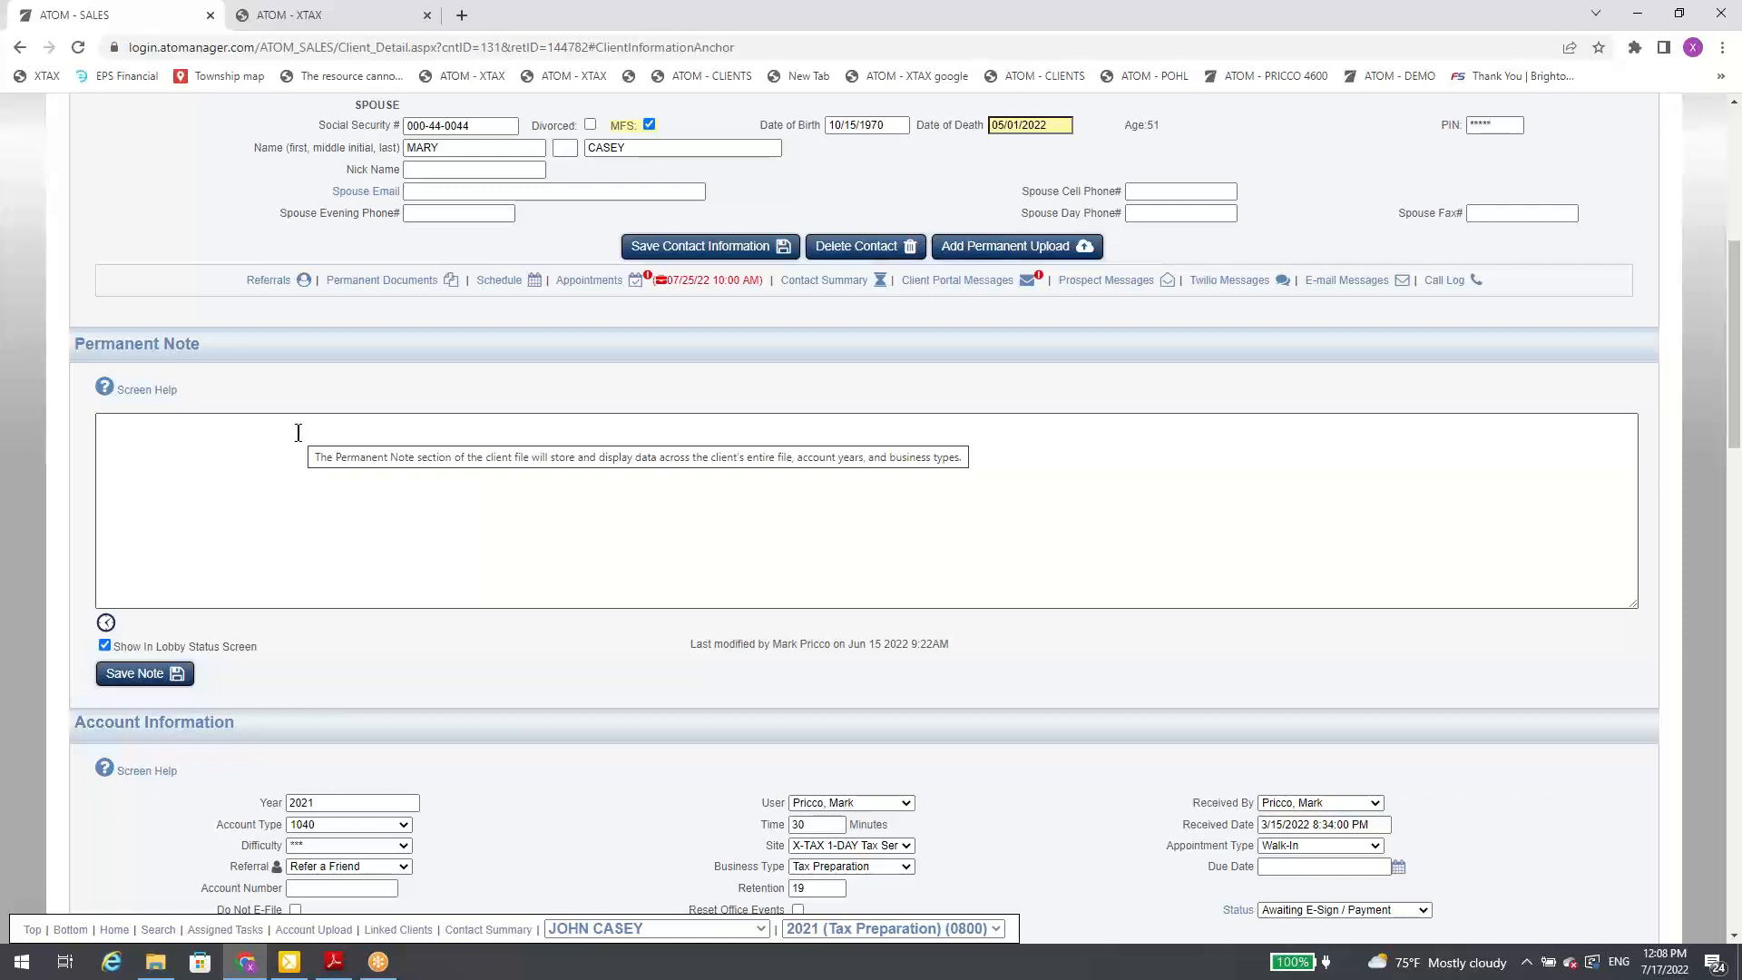
Step: Start adding a 2022 Tax Preparation account year, clear the CHECK-IN (Awtg Docs) creation event, and cancel the form
scroll(234, 466, down, 3)
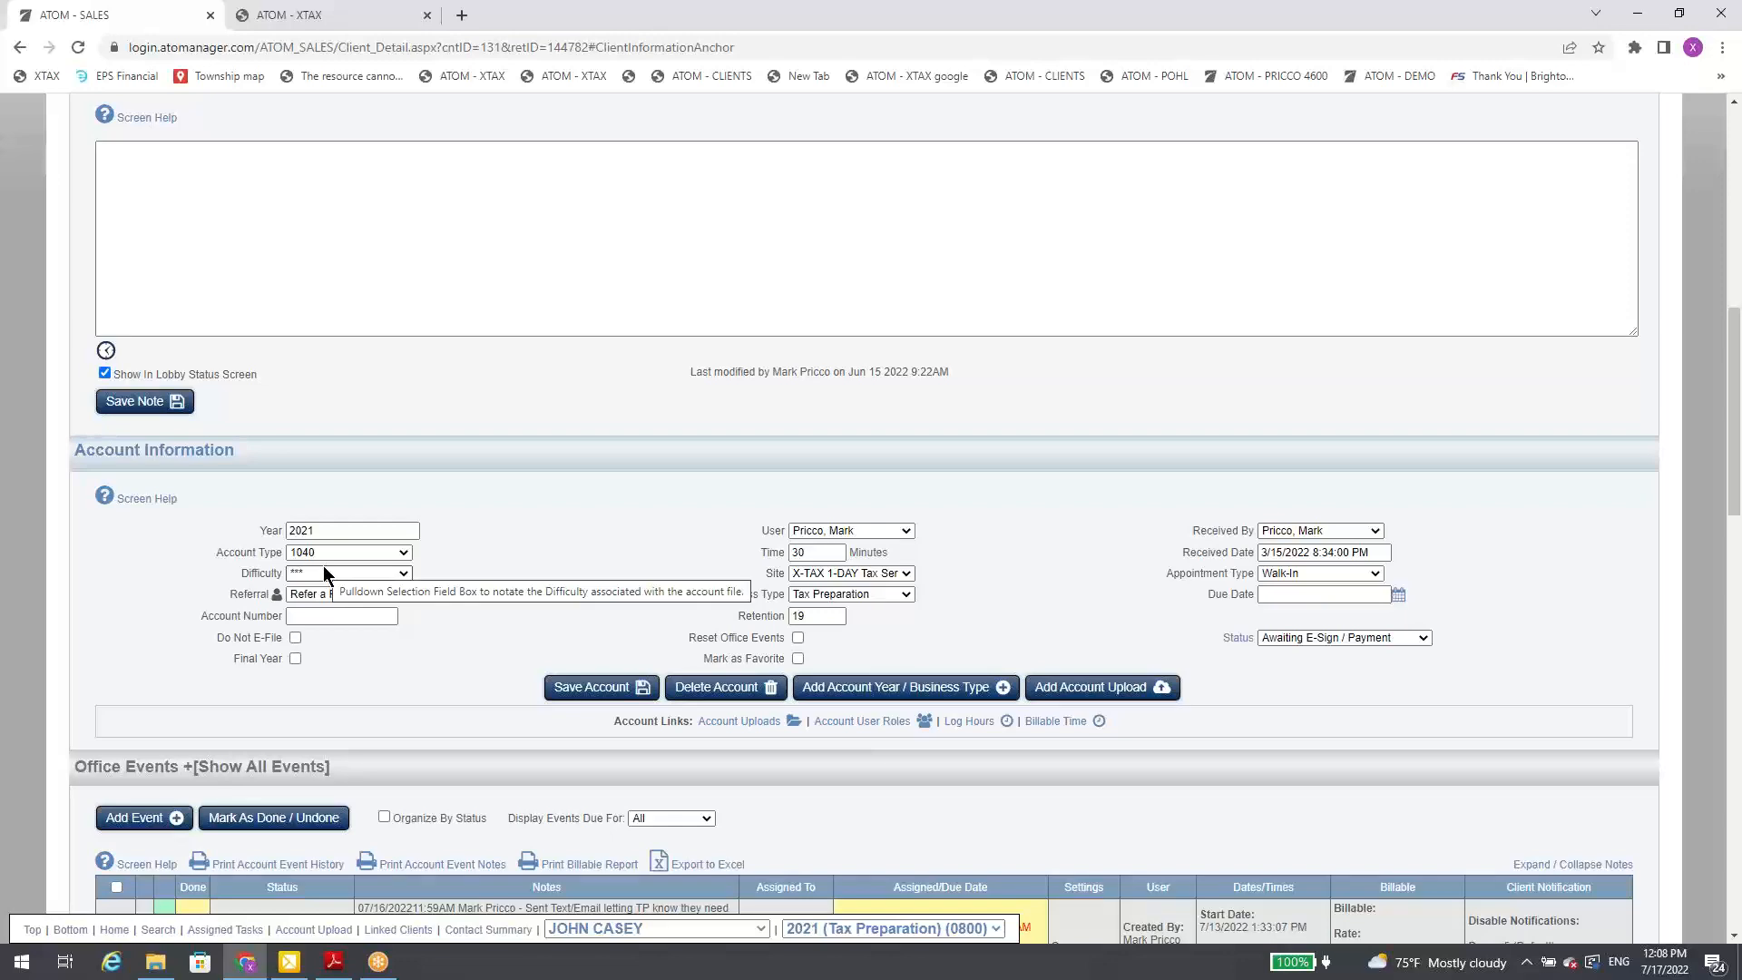
scroll(551, 574, down, 2)
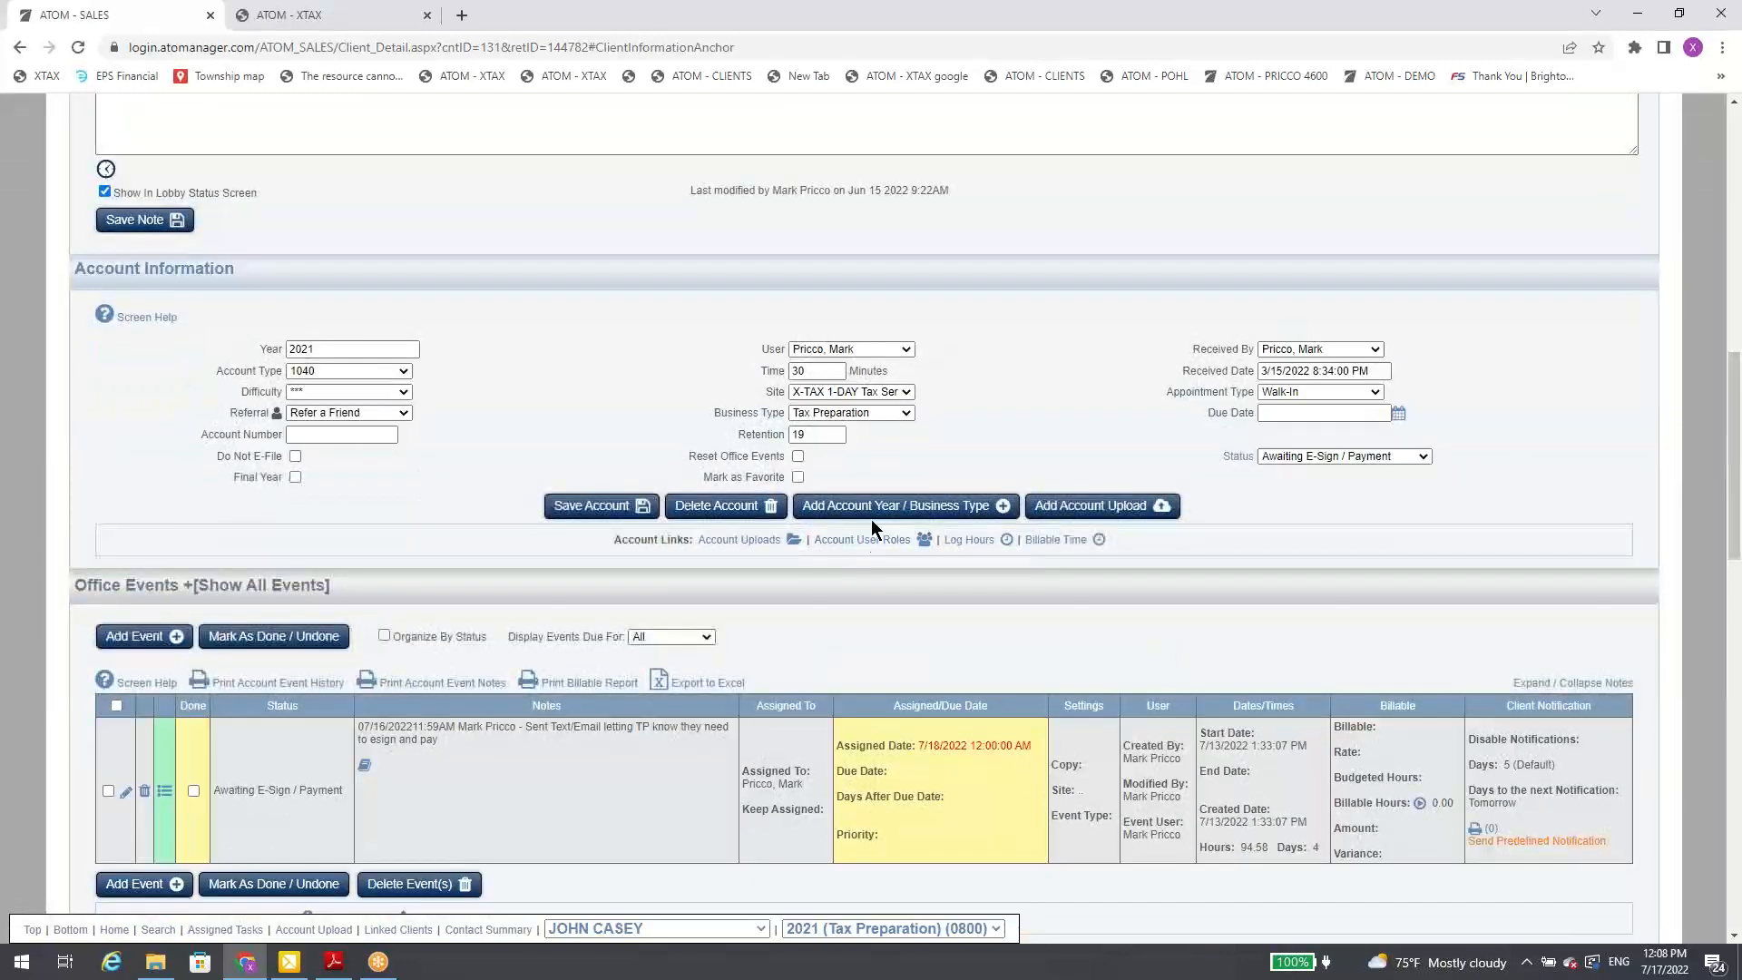
click(876, 507)
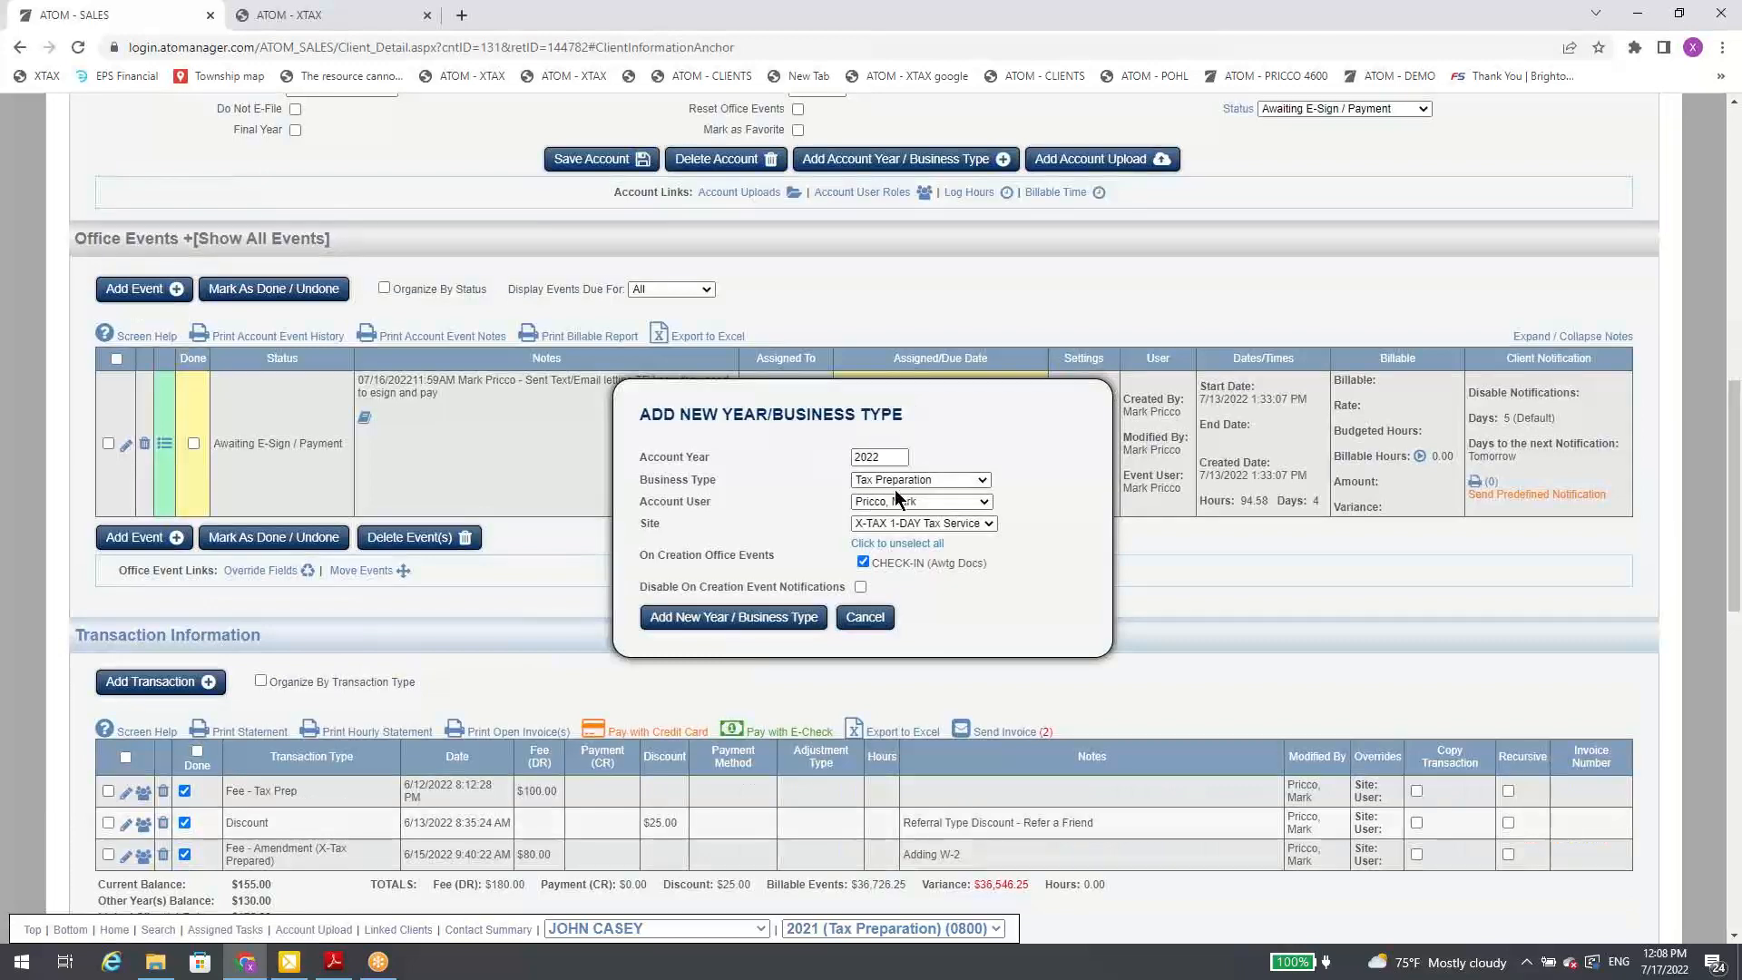
click(866, 563)
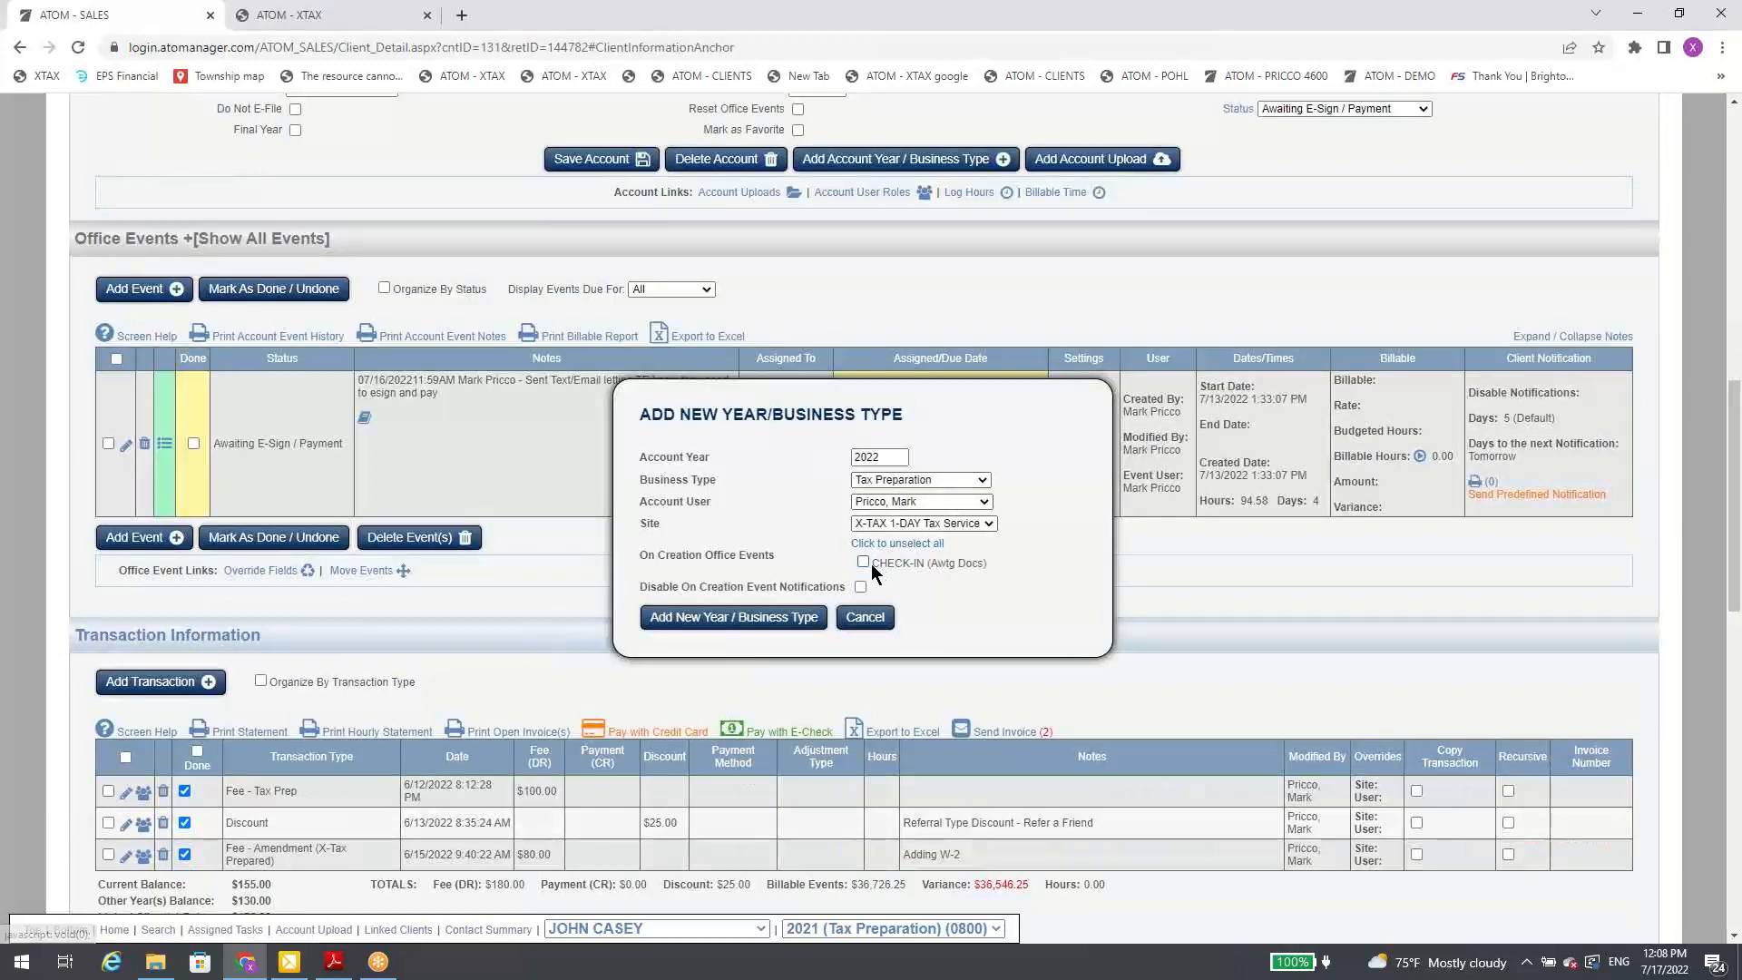
click(877, 623)
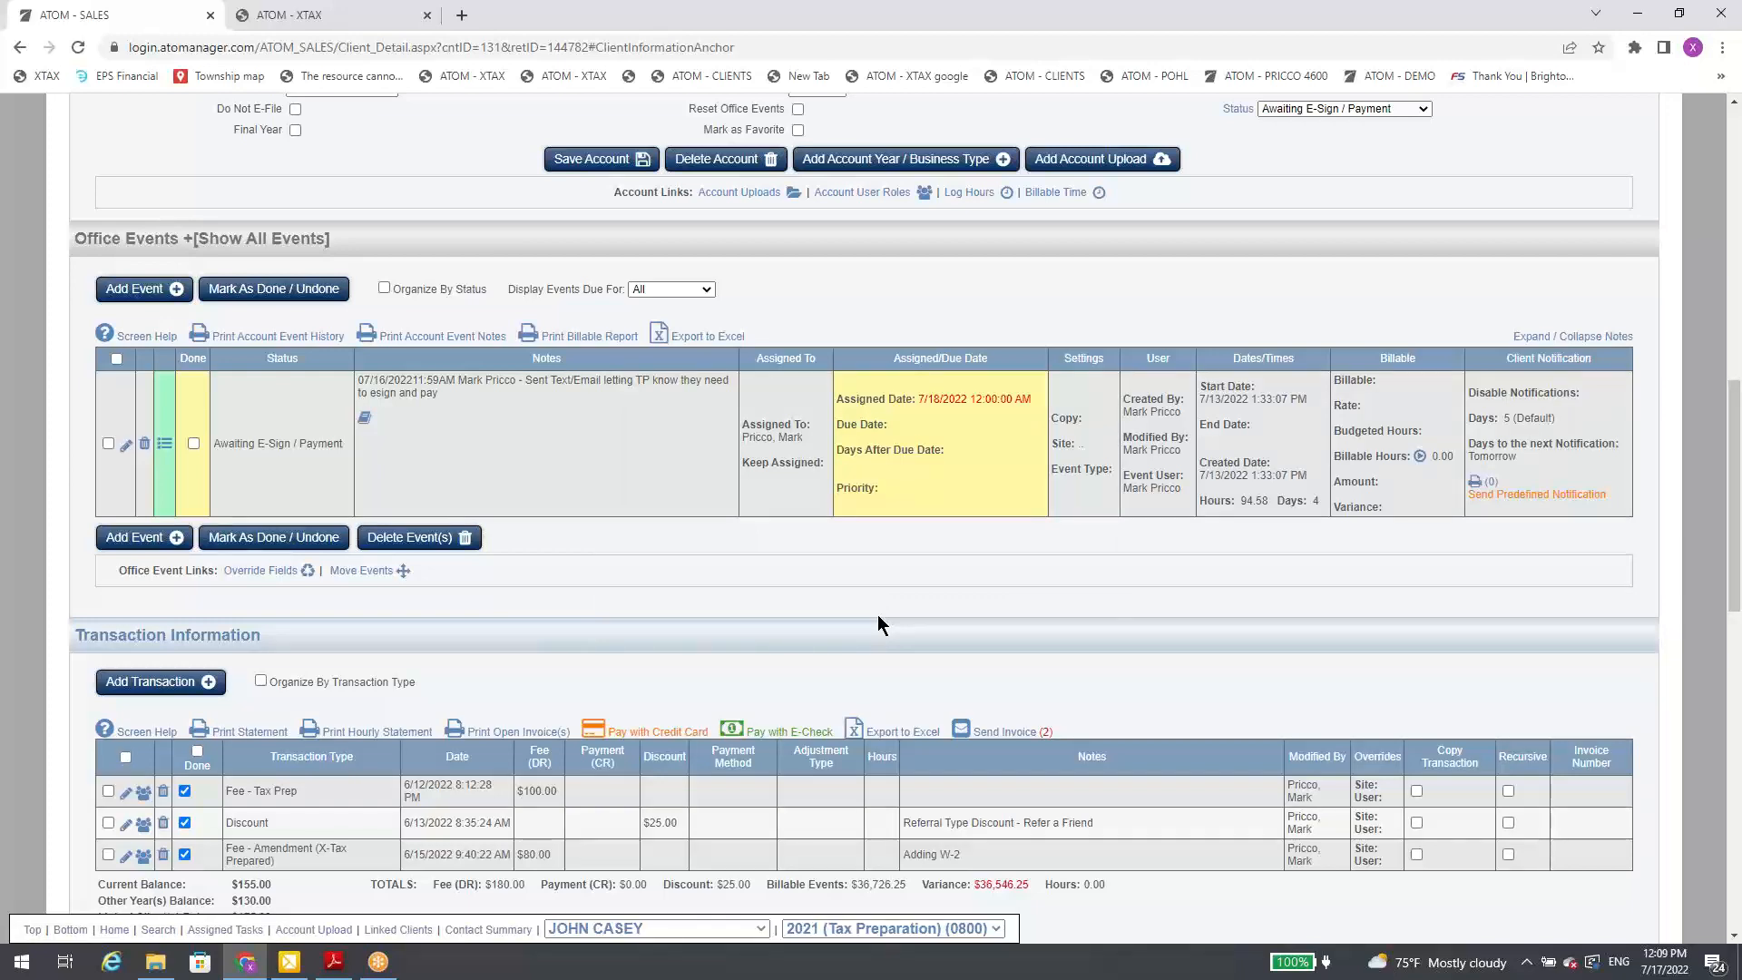
Step: Open the account uploads for the client's 2021 return and switch to the first linked client's documents
scroll(1205, 488, up, 5)
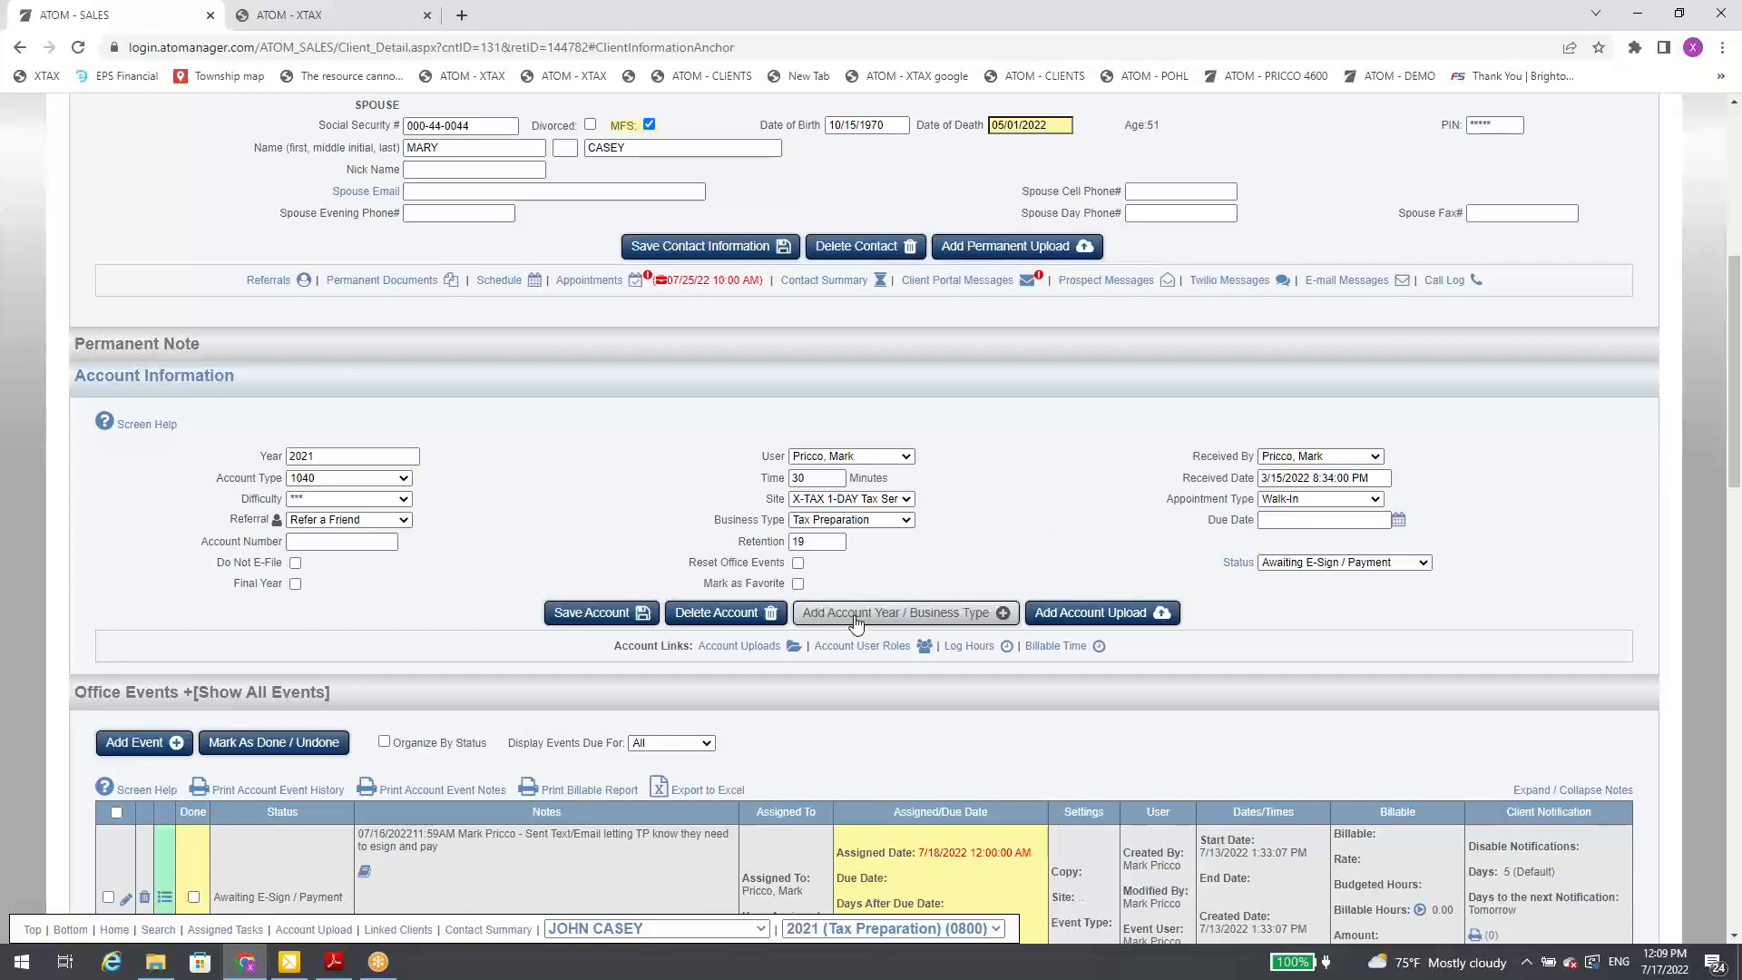
click(792, 648)
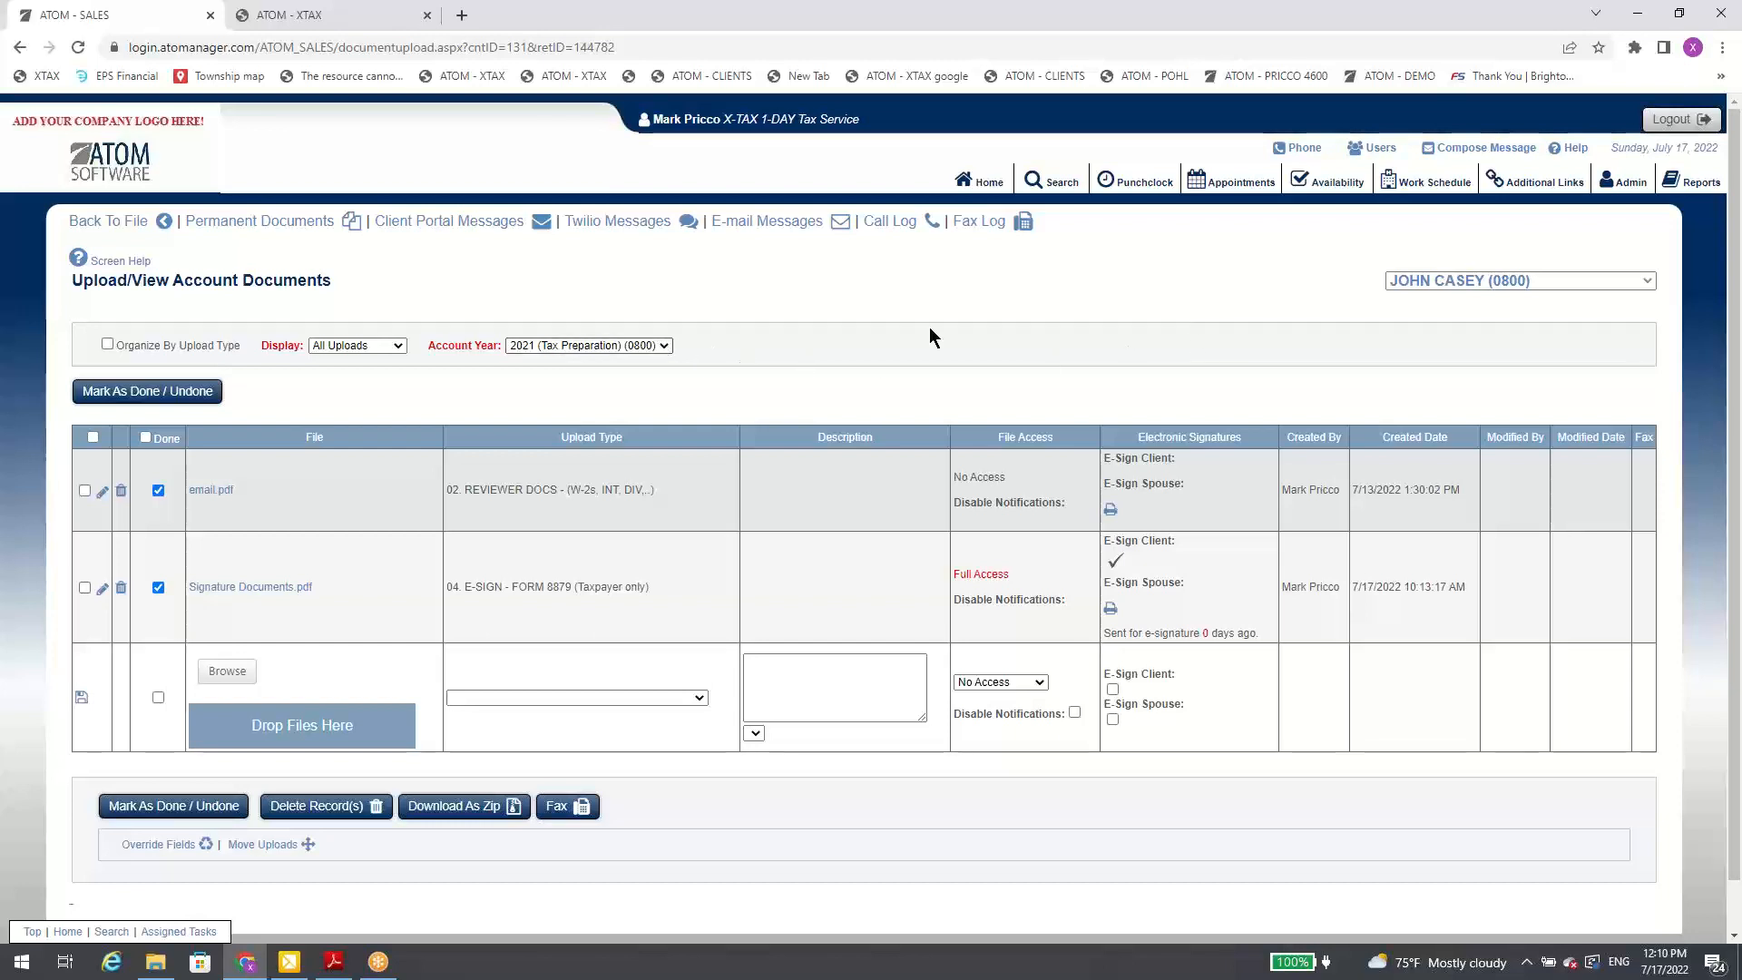
click(1425, 282)
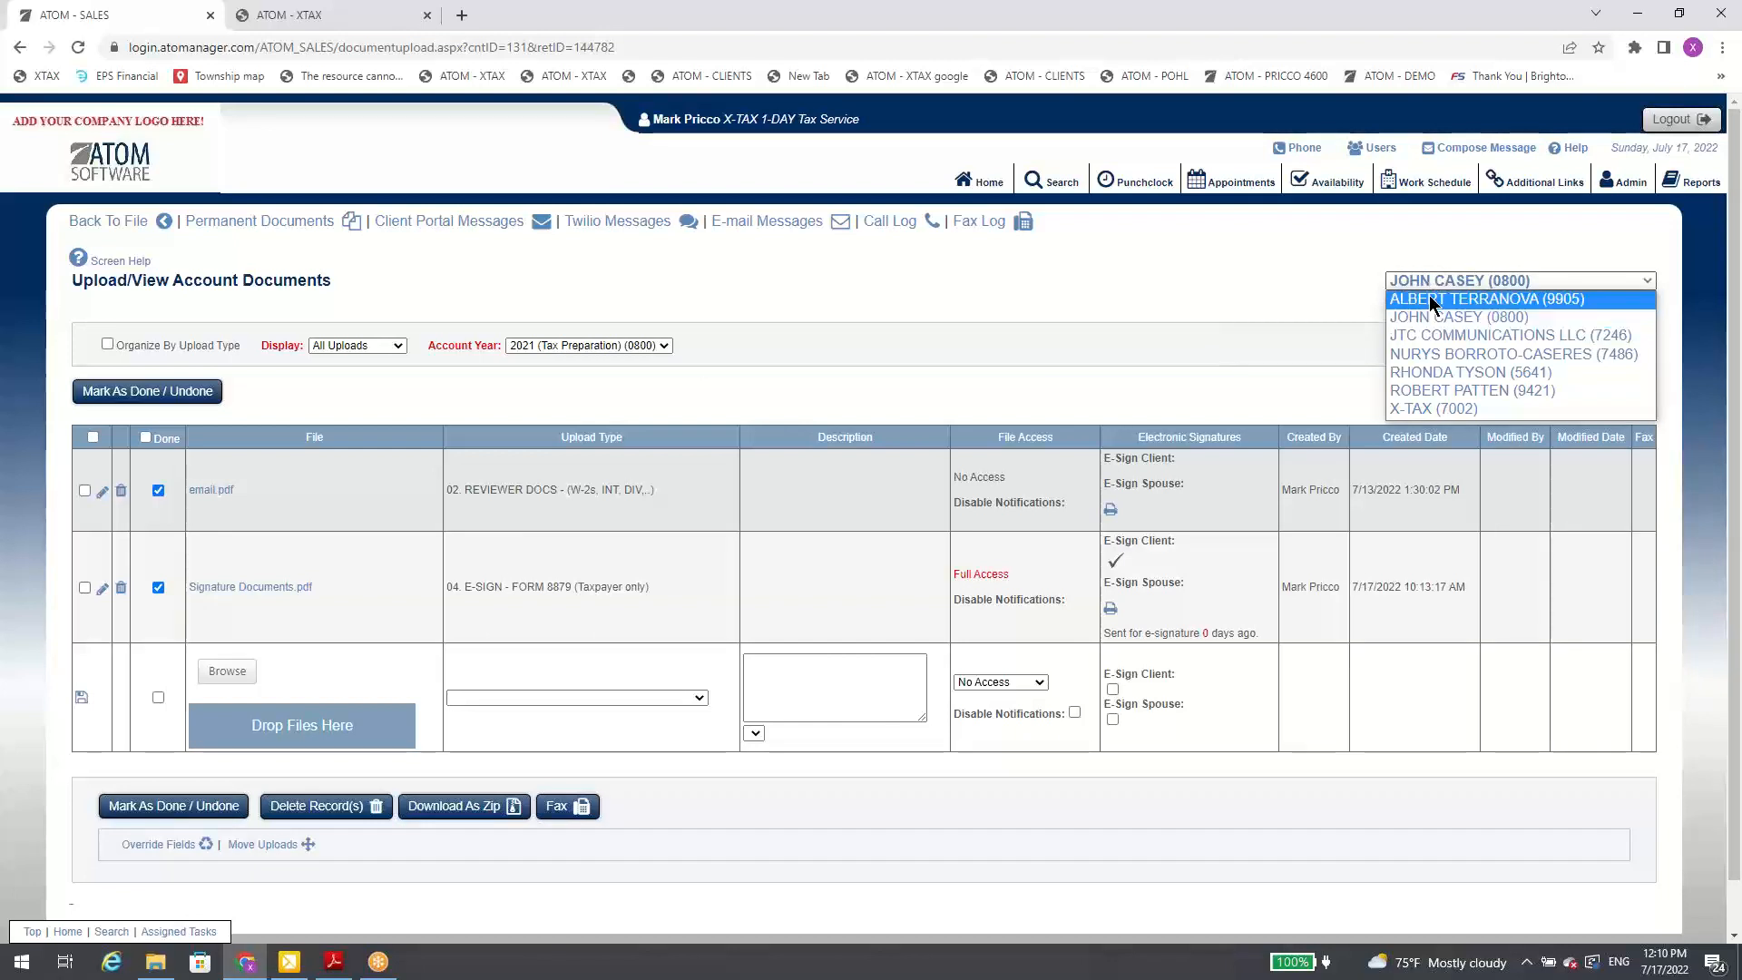
click(1431, 300)
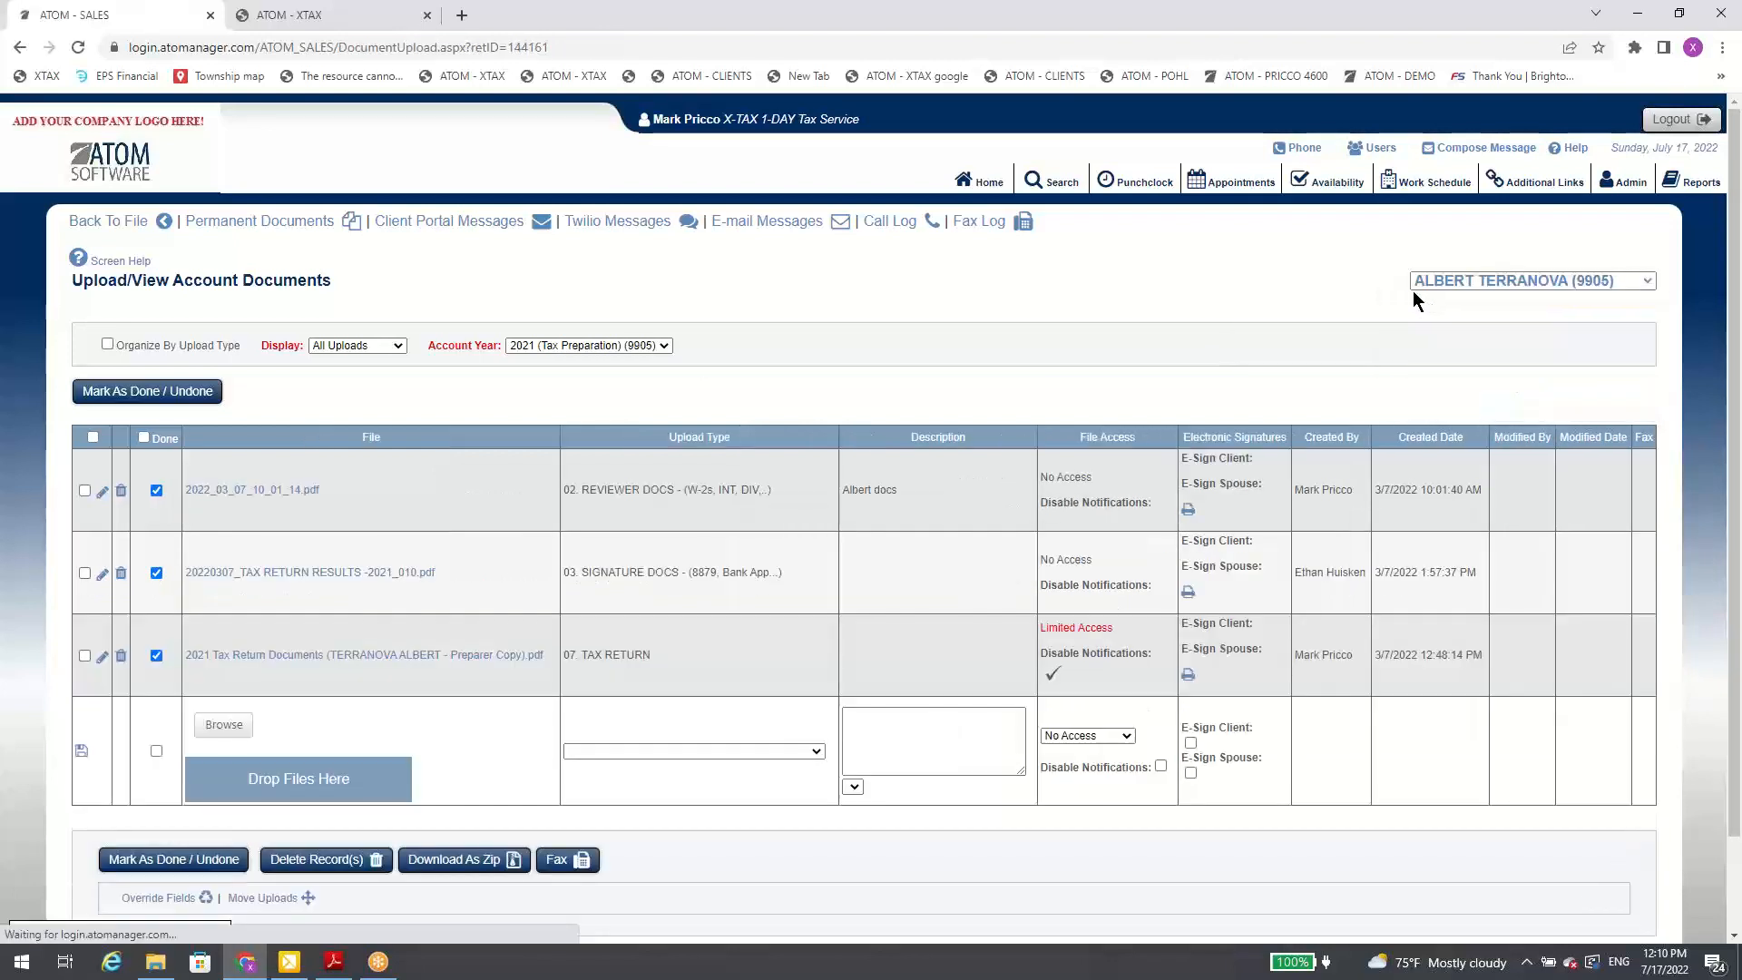
Step: Check the linked client's own list of linked contacts and the account years available, keeping 2021 Tax Preparation
click(1450, 289)
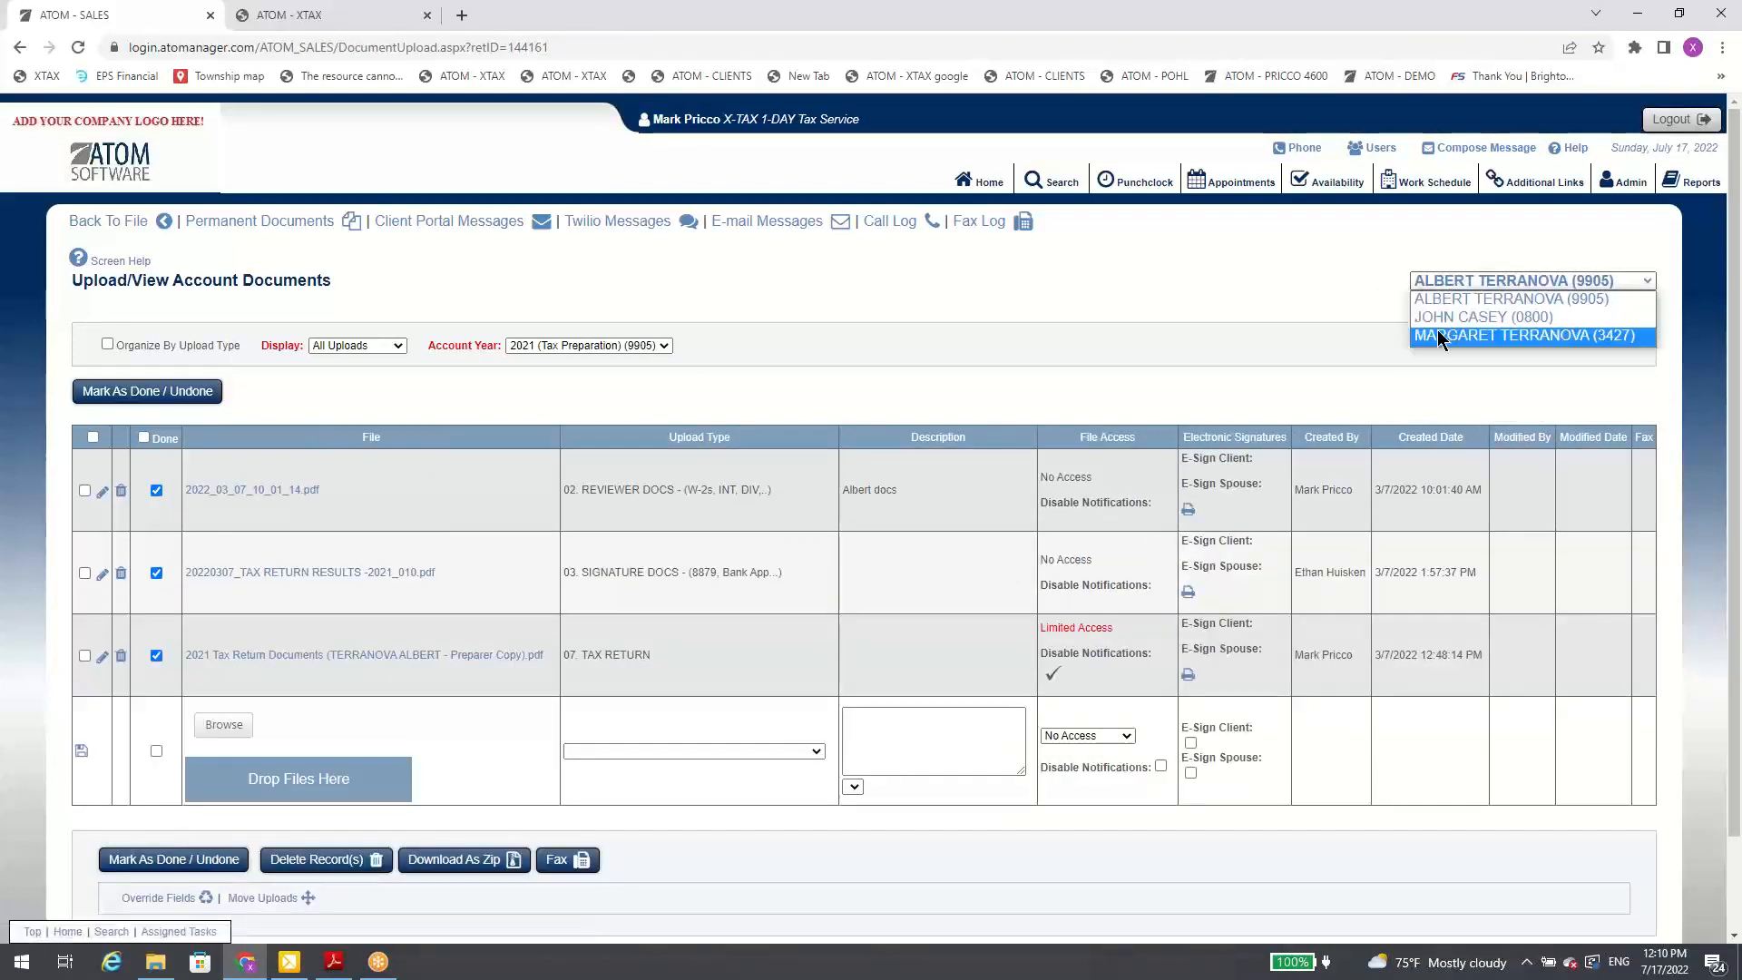
click(1436, 304)
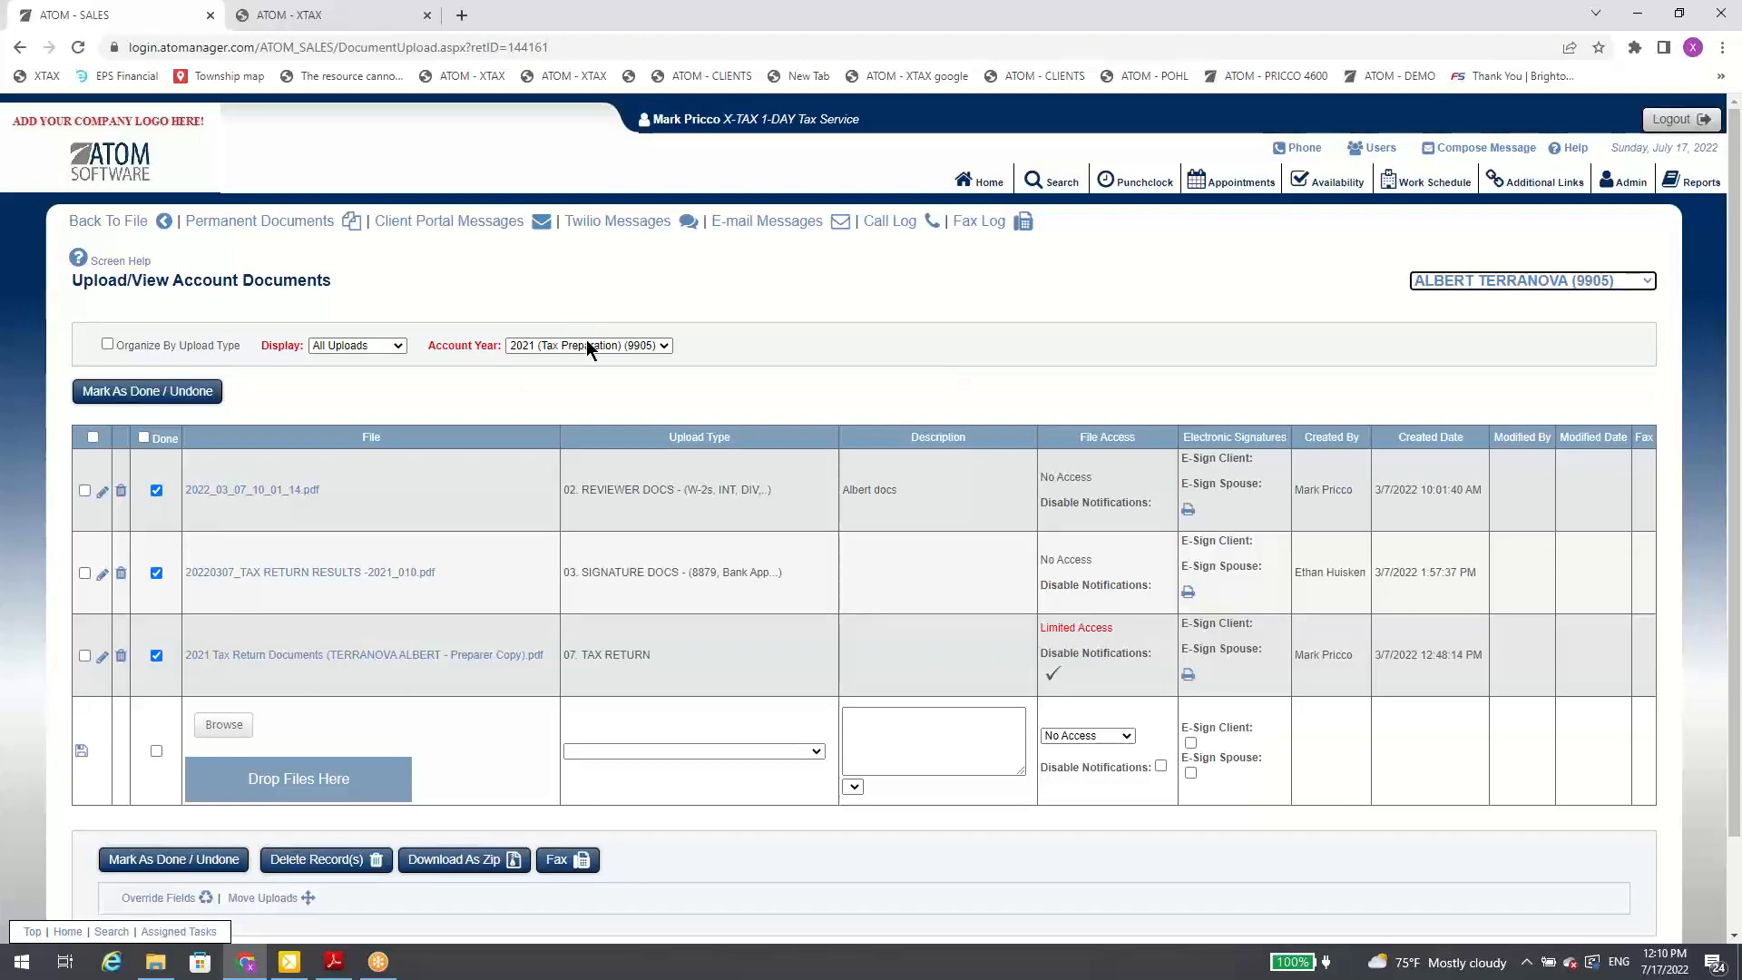
click(623, 345)
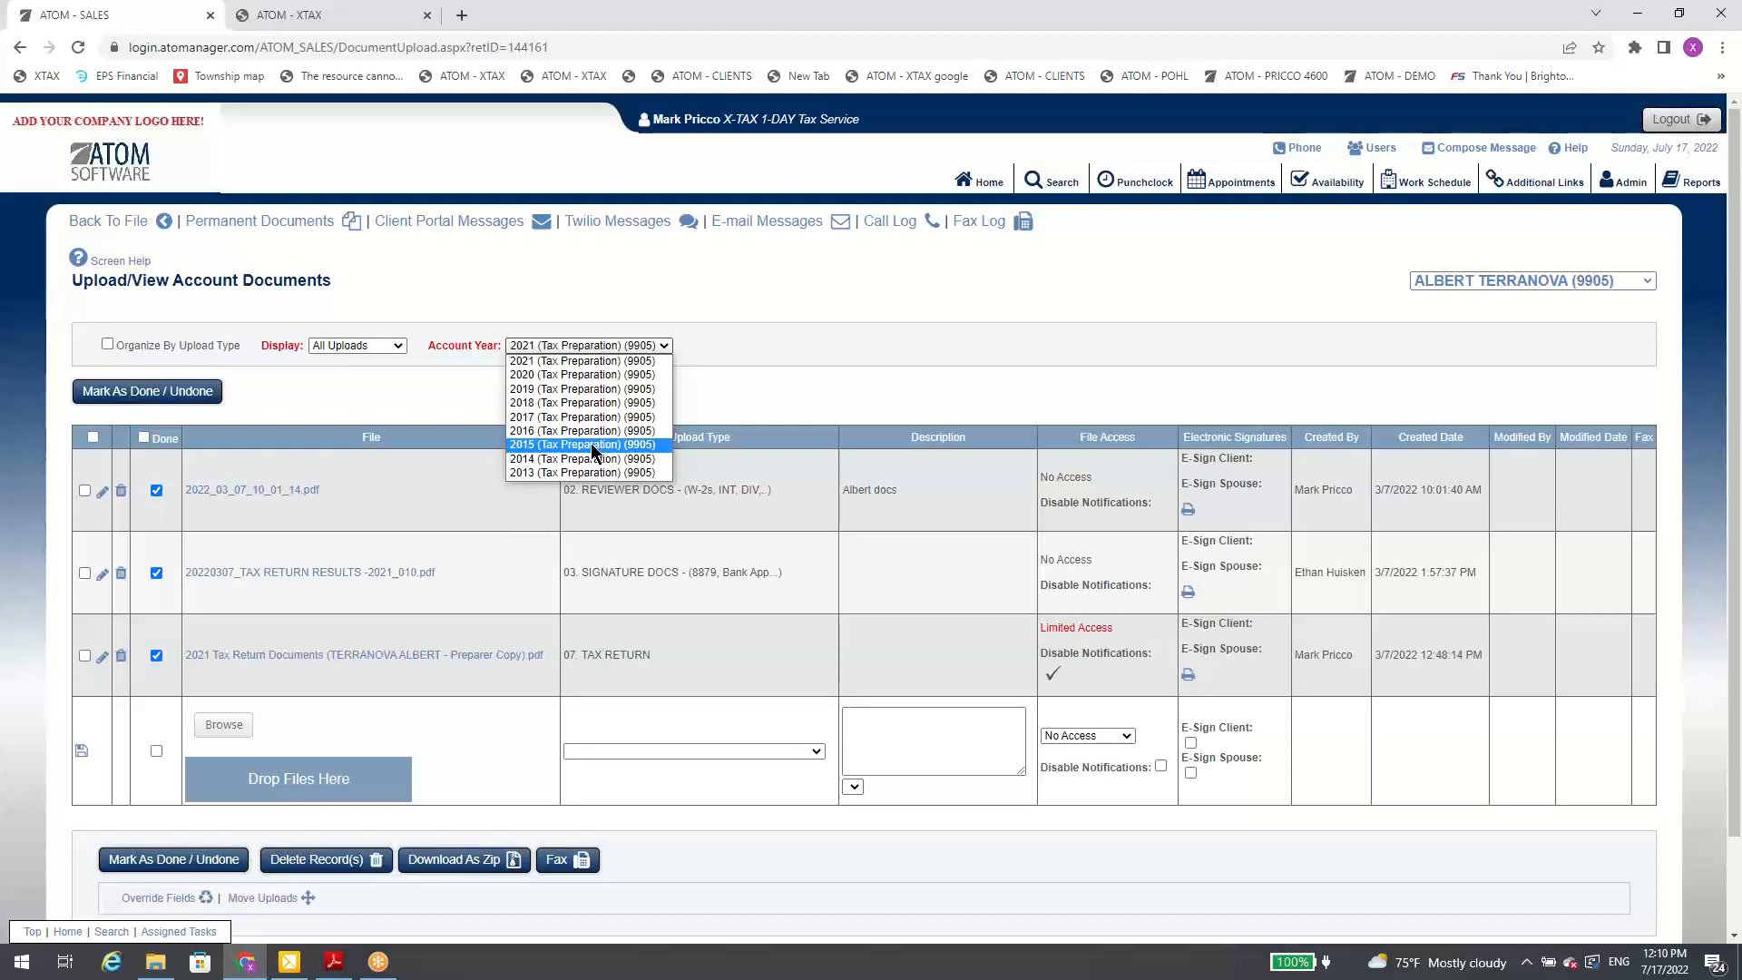
click(753, 331)
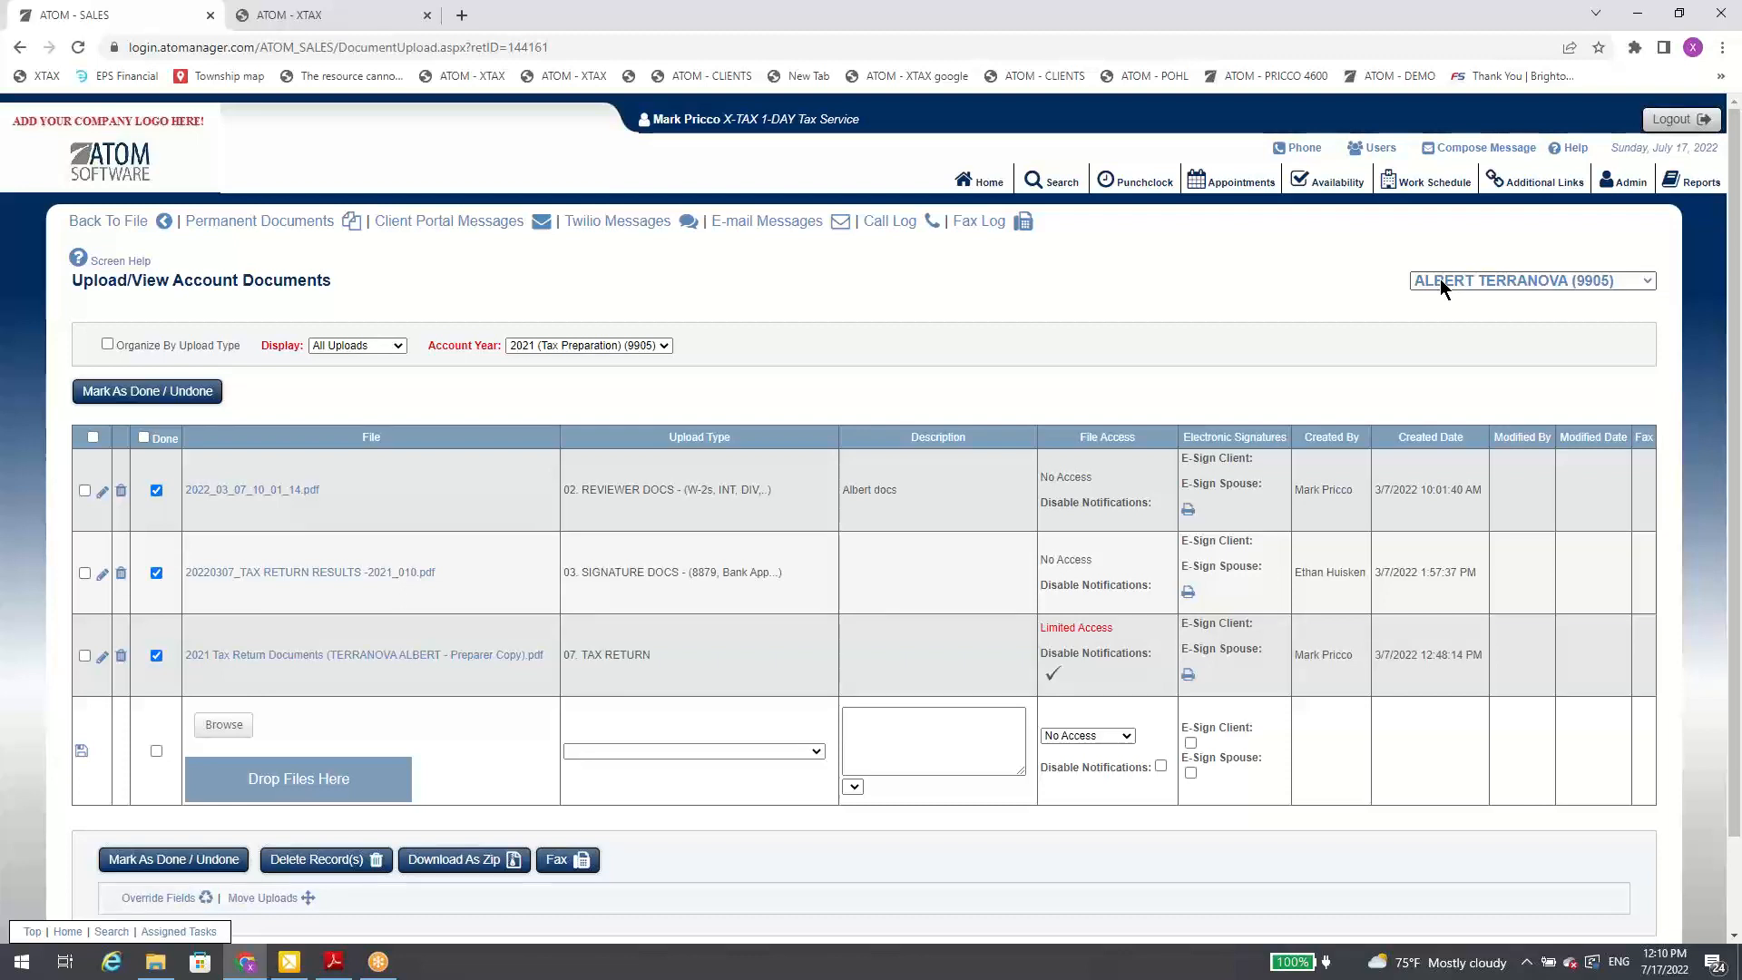
Step: Switch to the last linked client's account documents, check the account year choices, and go back to that client's file
click(1462, 287)
click(1468, 339)
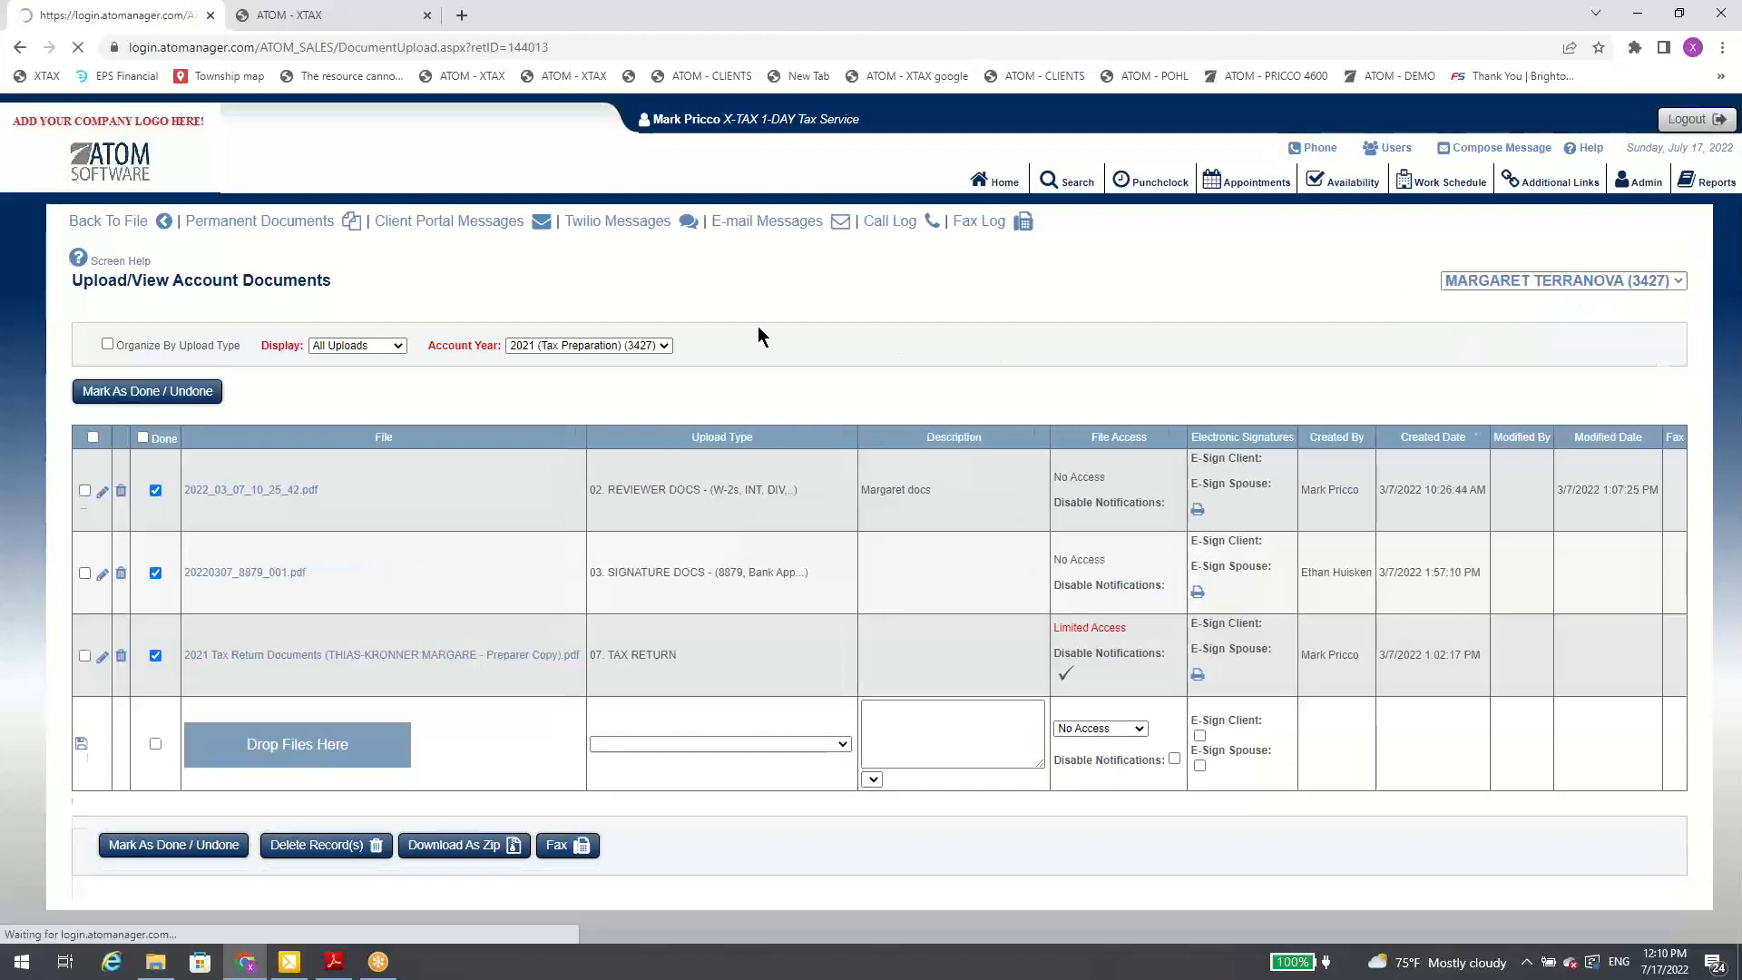
click(662, 345)
click(460, 296)
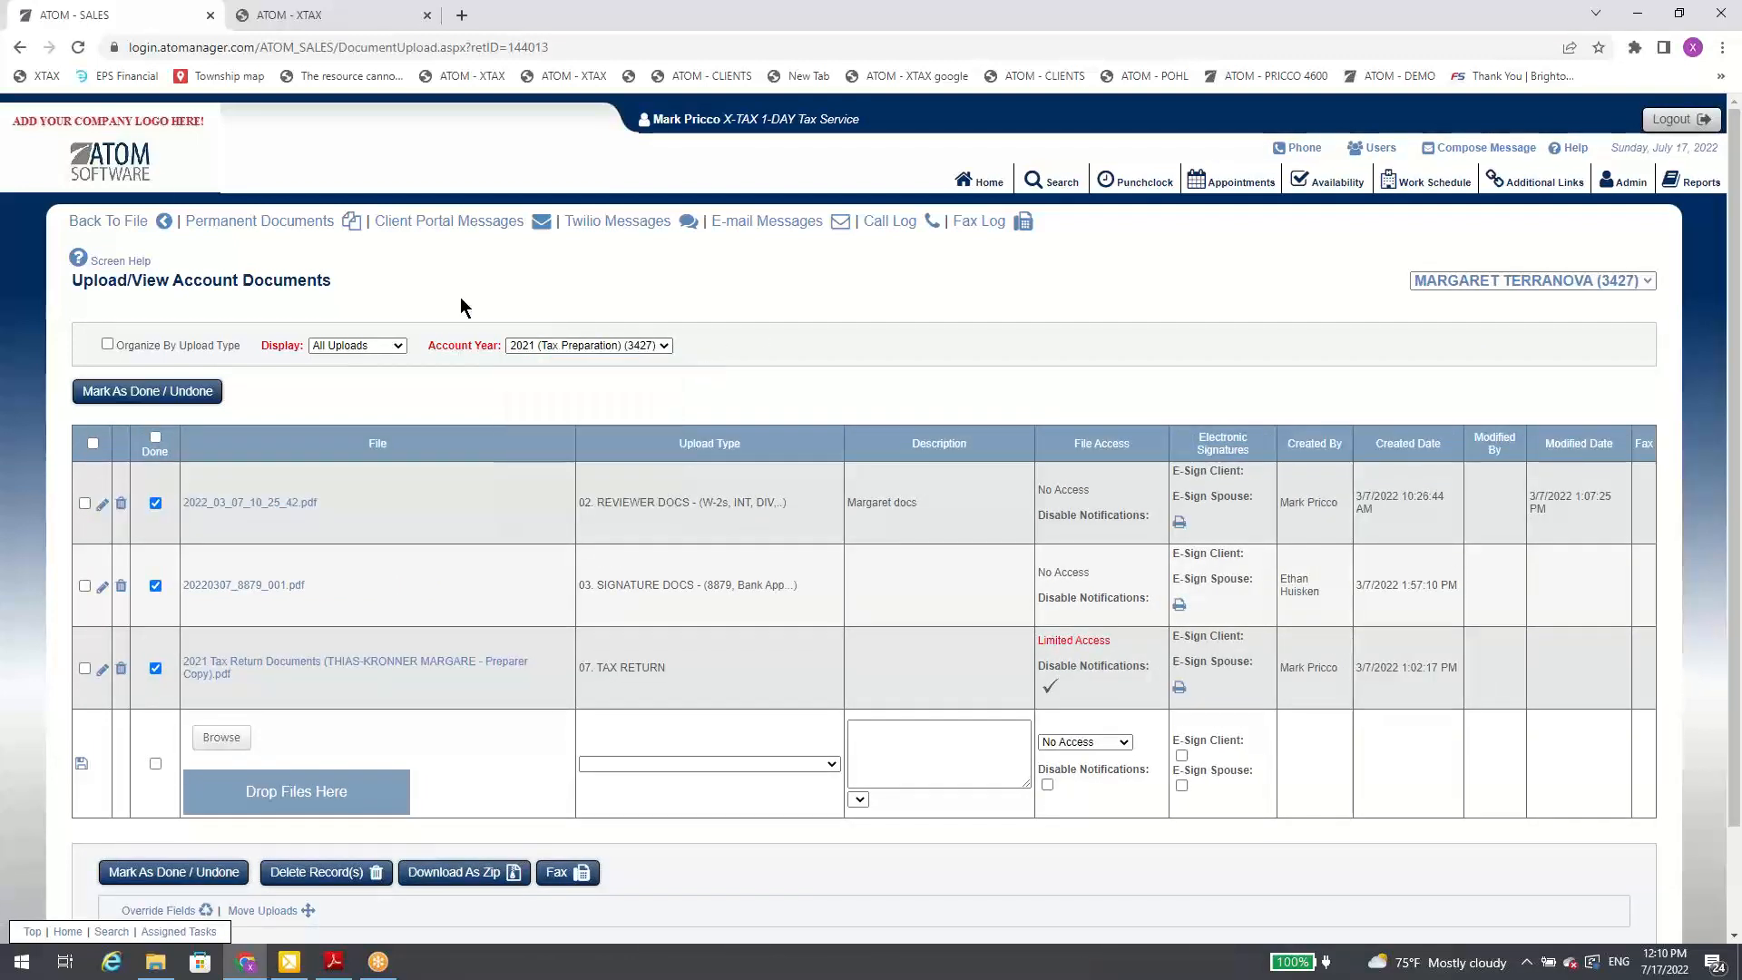
click(152, 221)
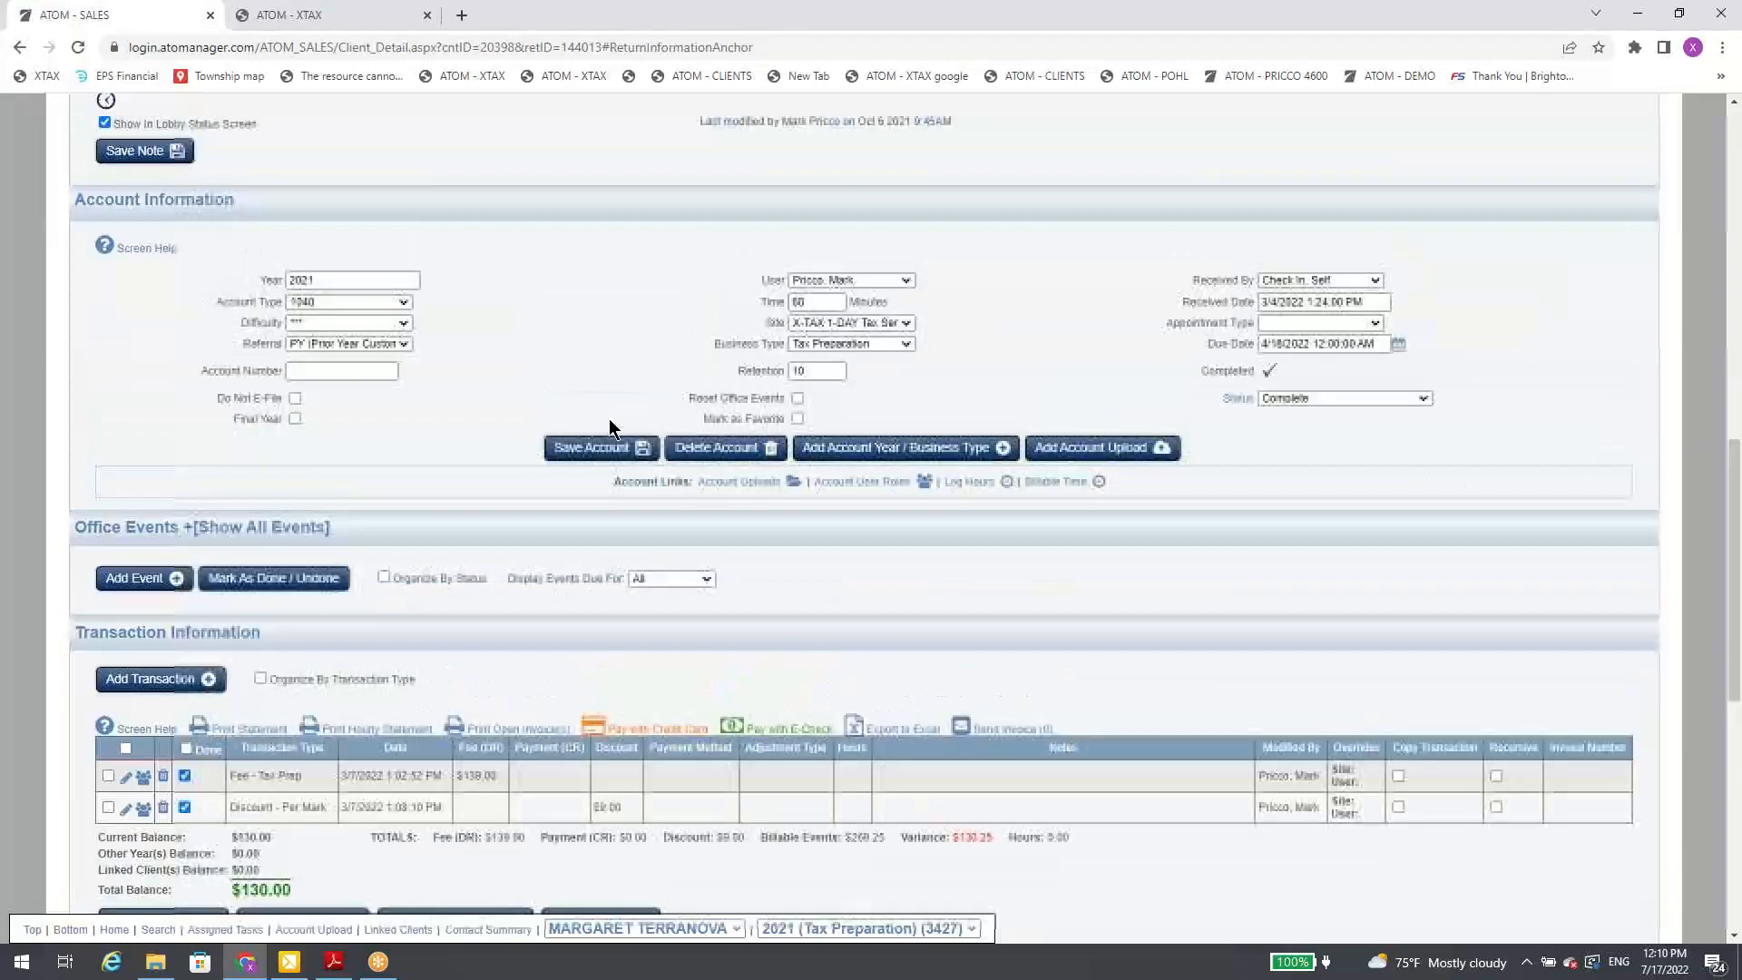
Step: Look over the client's spouse details and Linked Clients section, and switch to the linked spouse's 2021 Tax Preparation file
scroll(607, 420, up, 5)
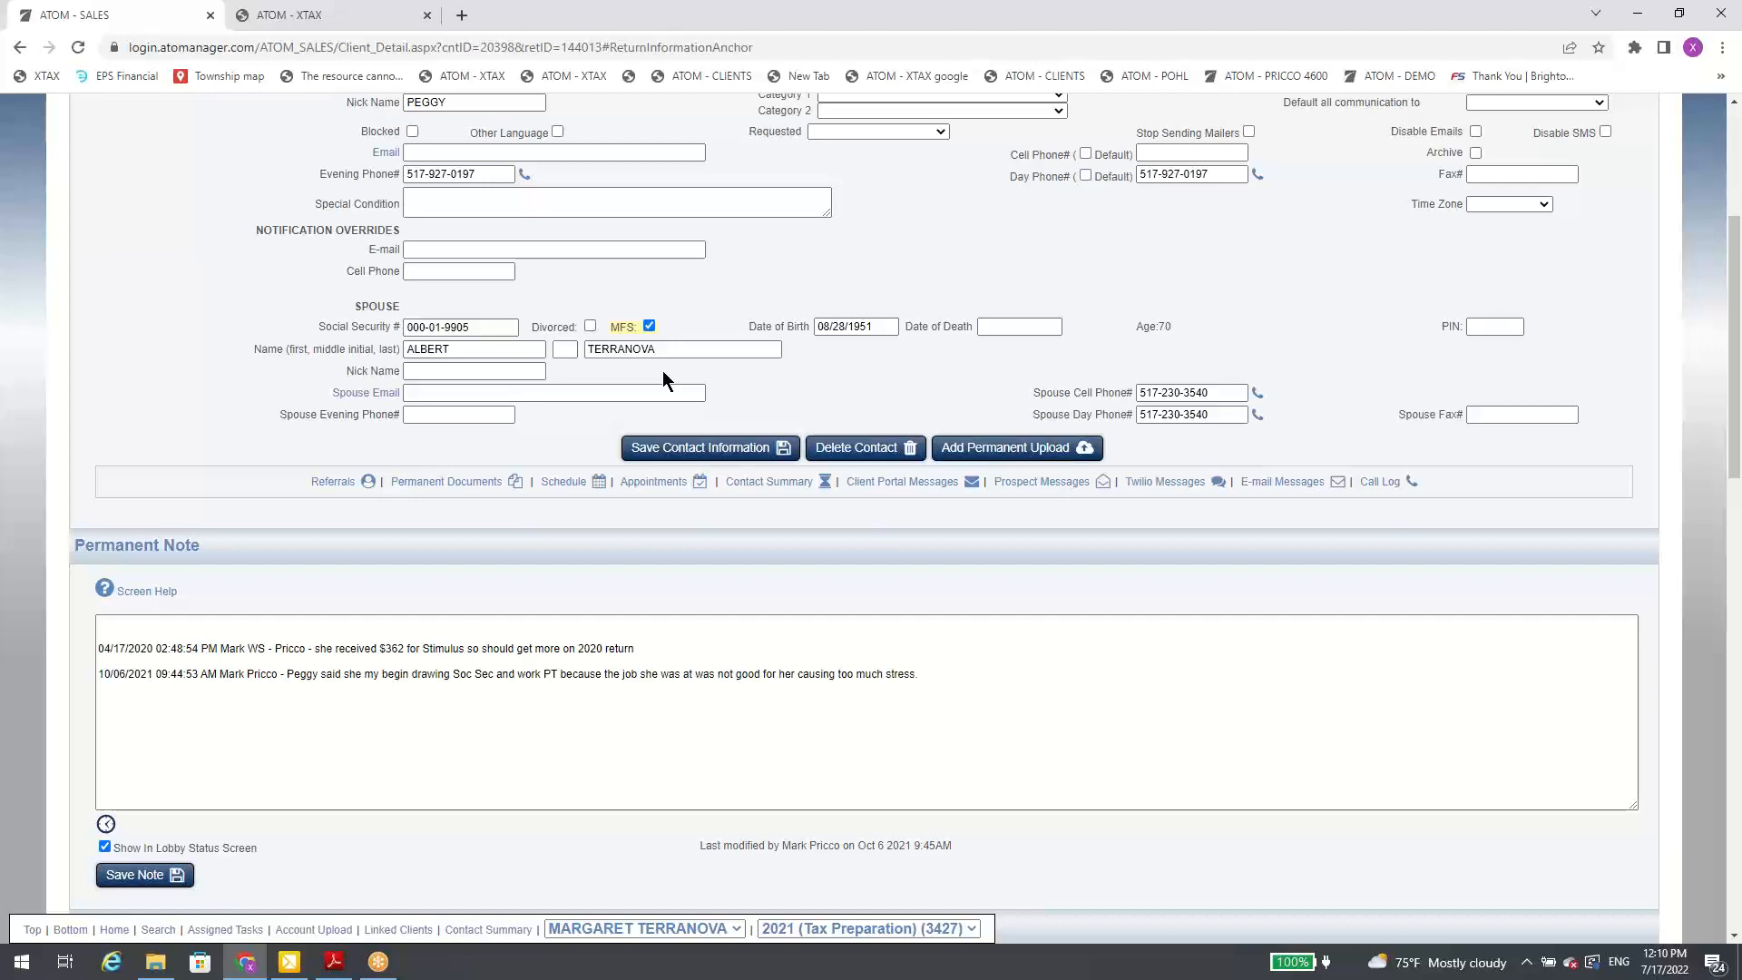
scroll(505, 653, down, 15)
scroll(499, 667, down, 3)
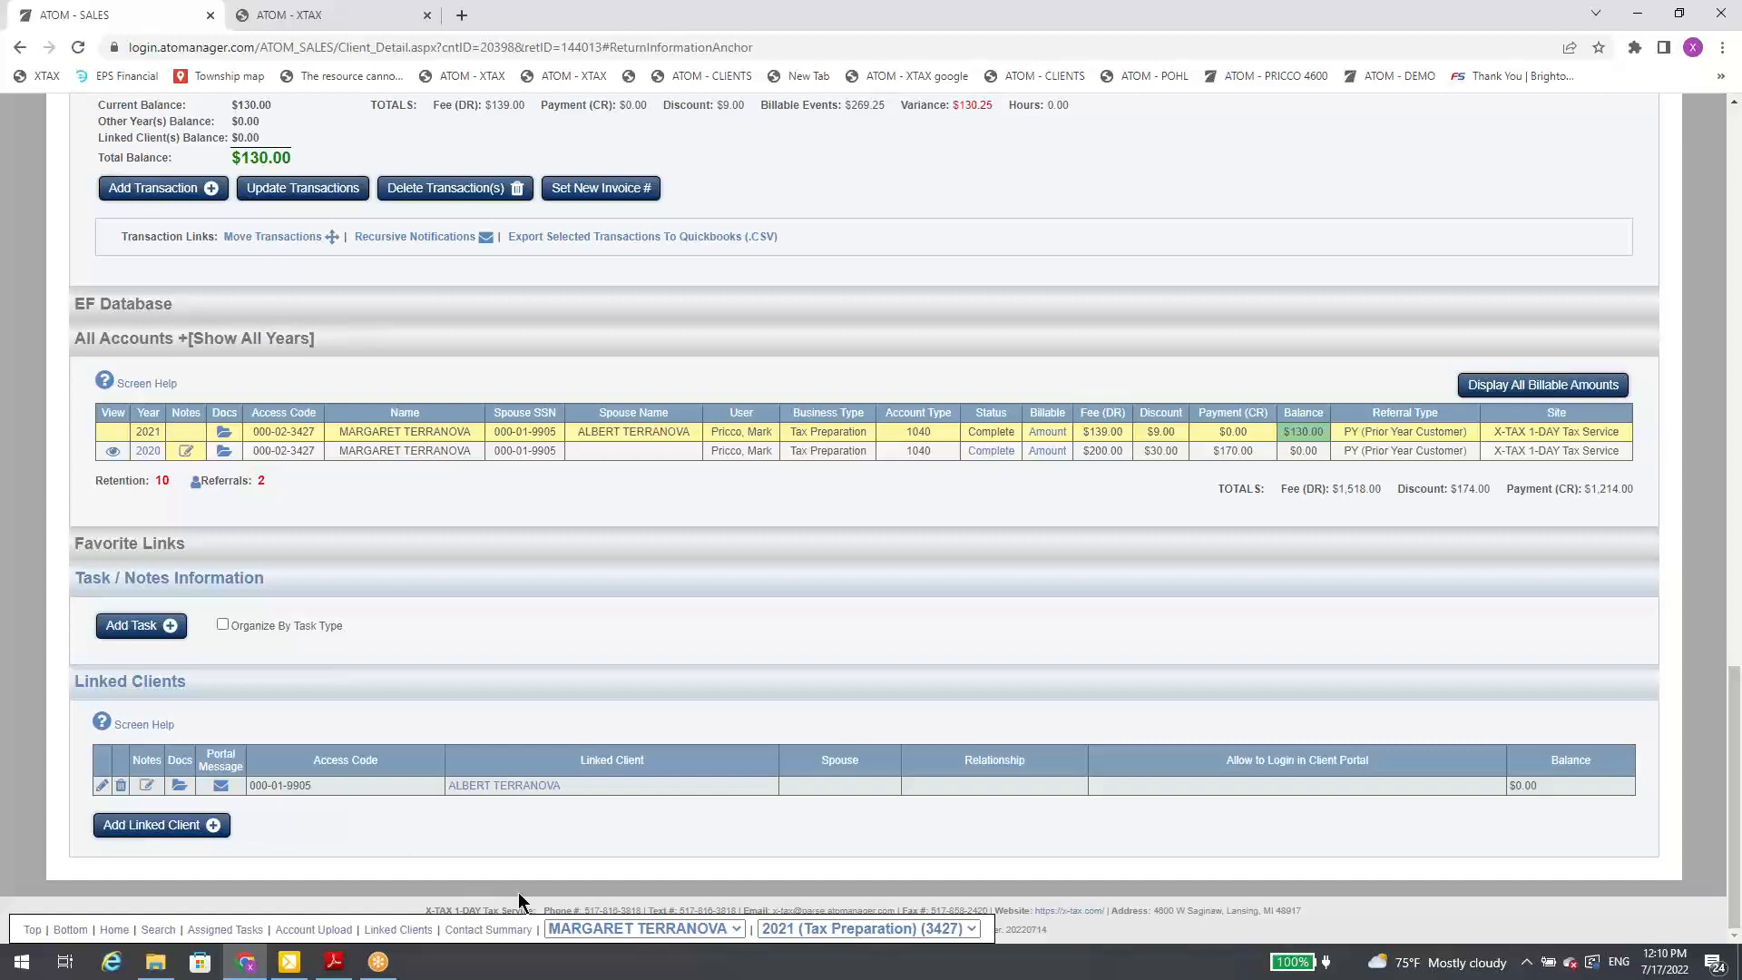
click(602, 928)
click(606, 890)
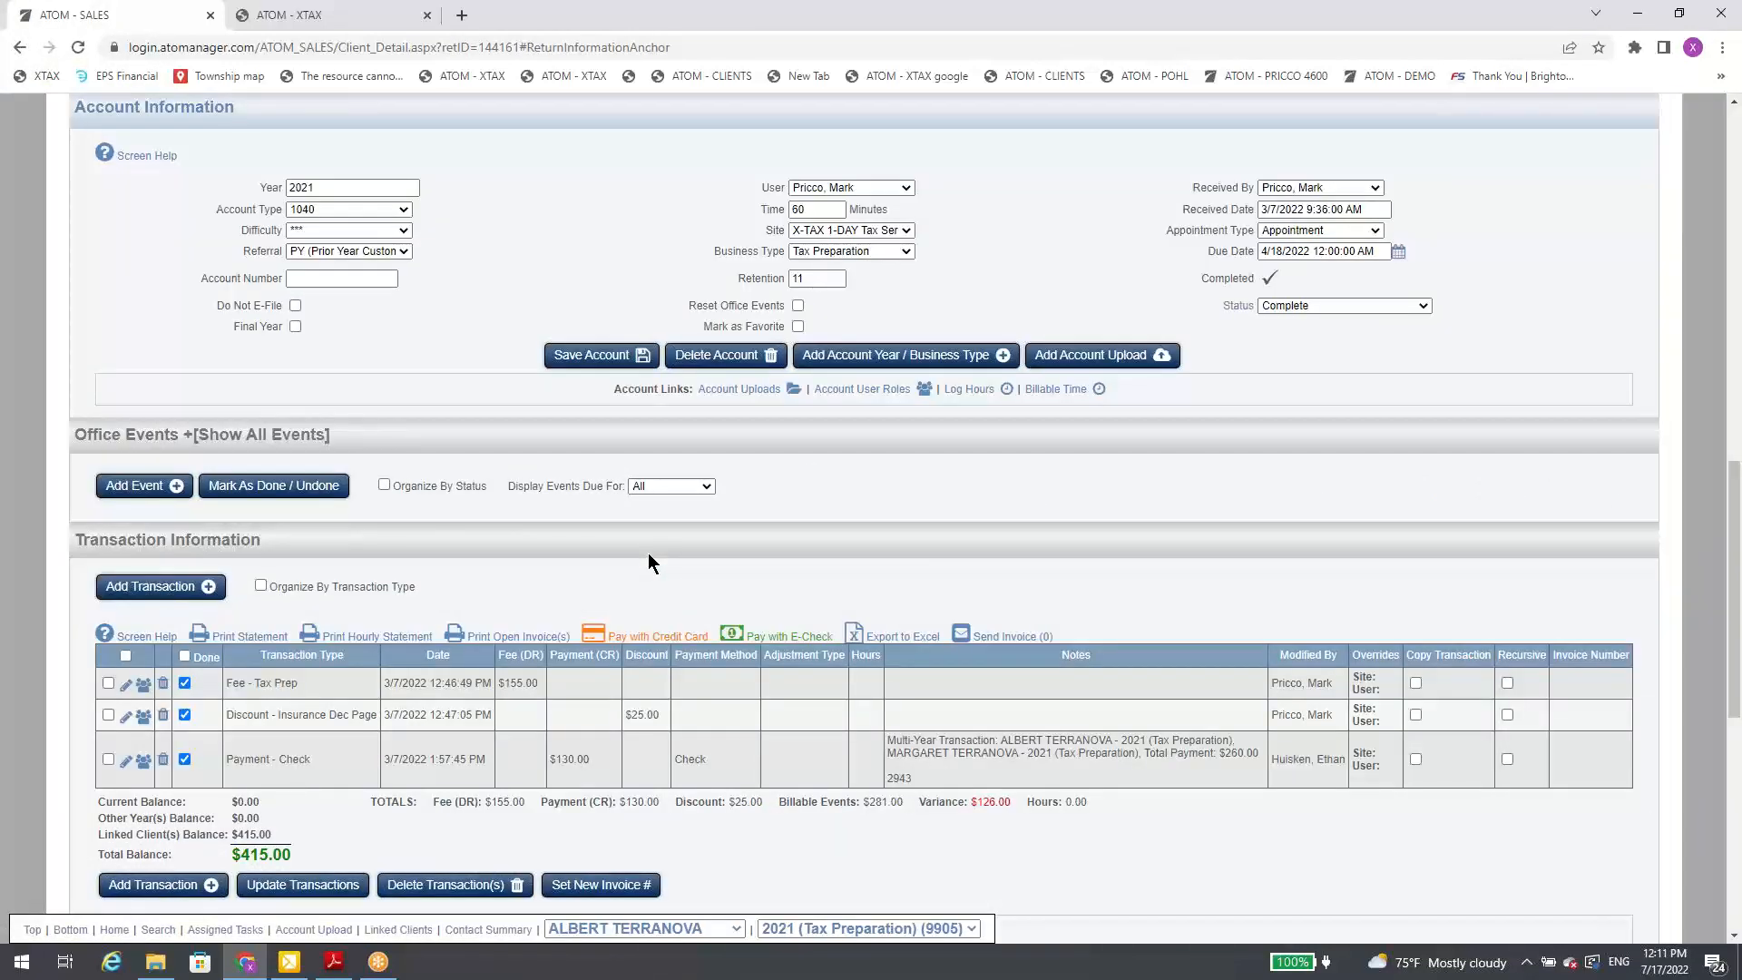
Step: Open the account uploads for the spouse's 2021 return and switch to the other linked individual's account documents
click(769, 389)
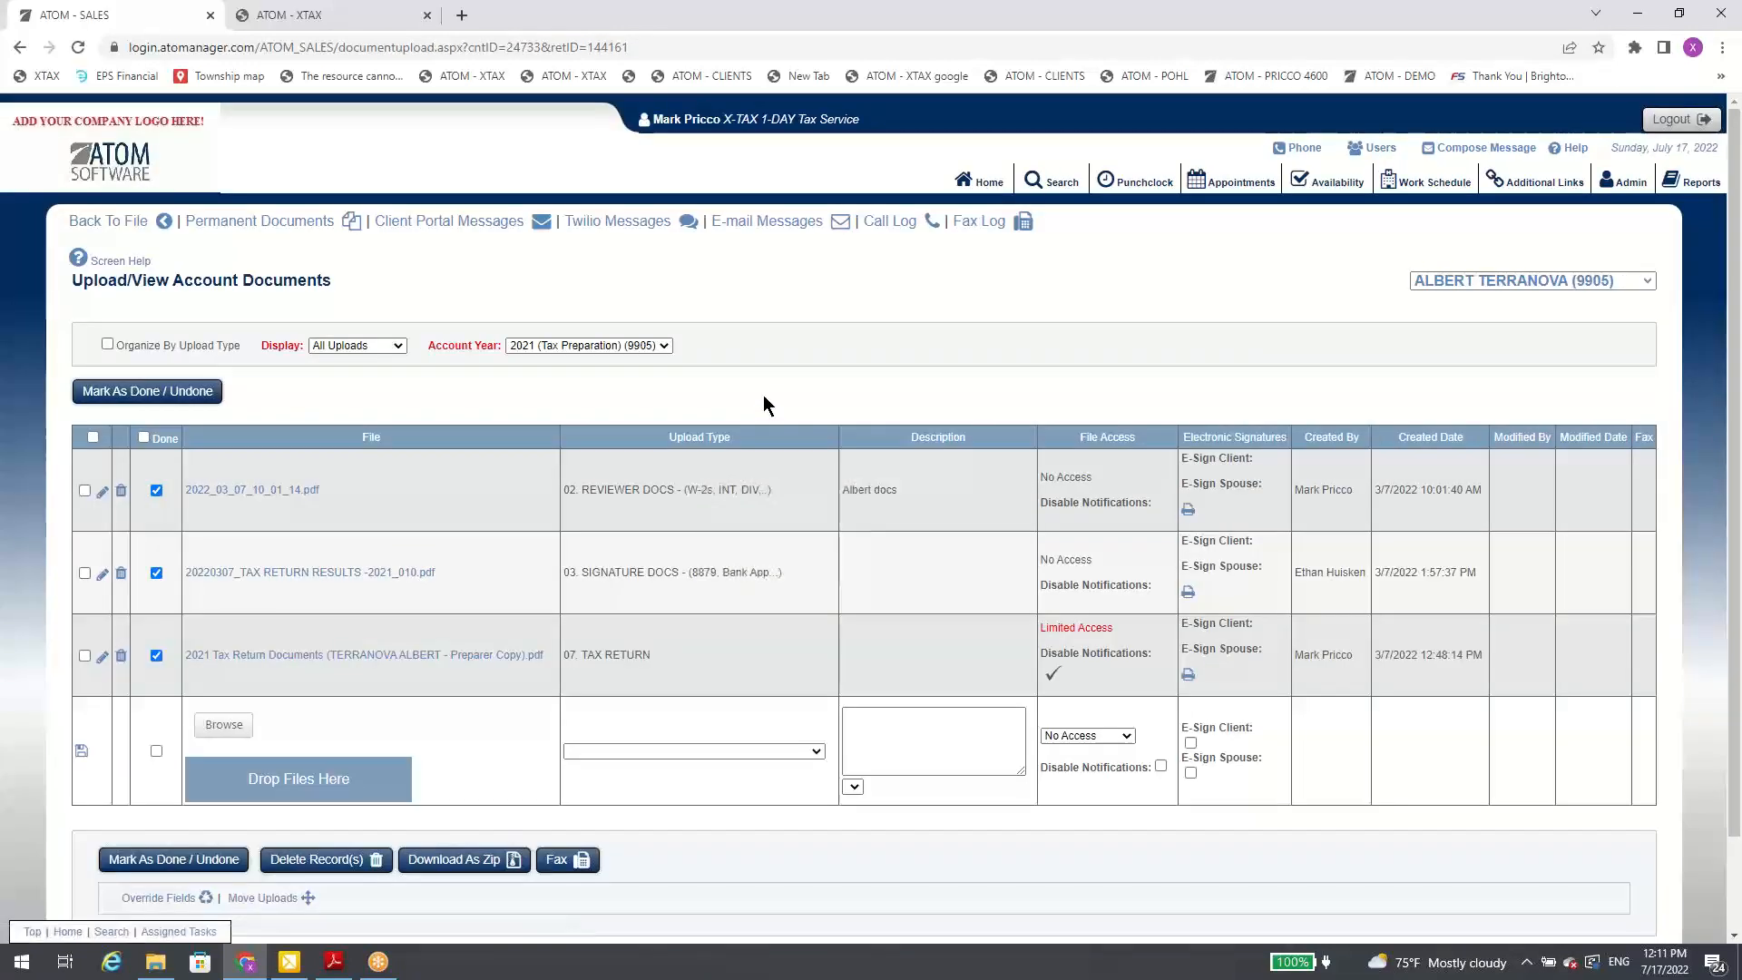
click(1494, 277)
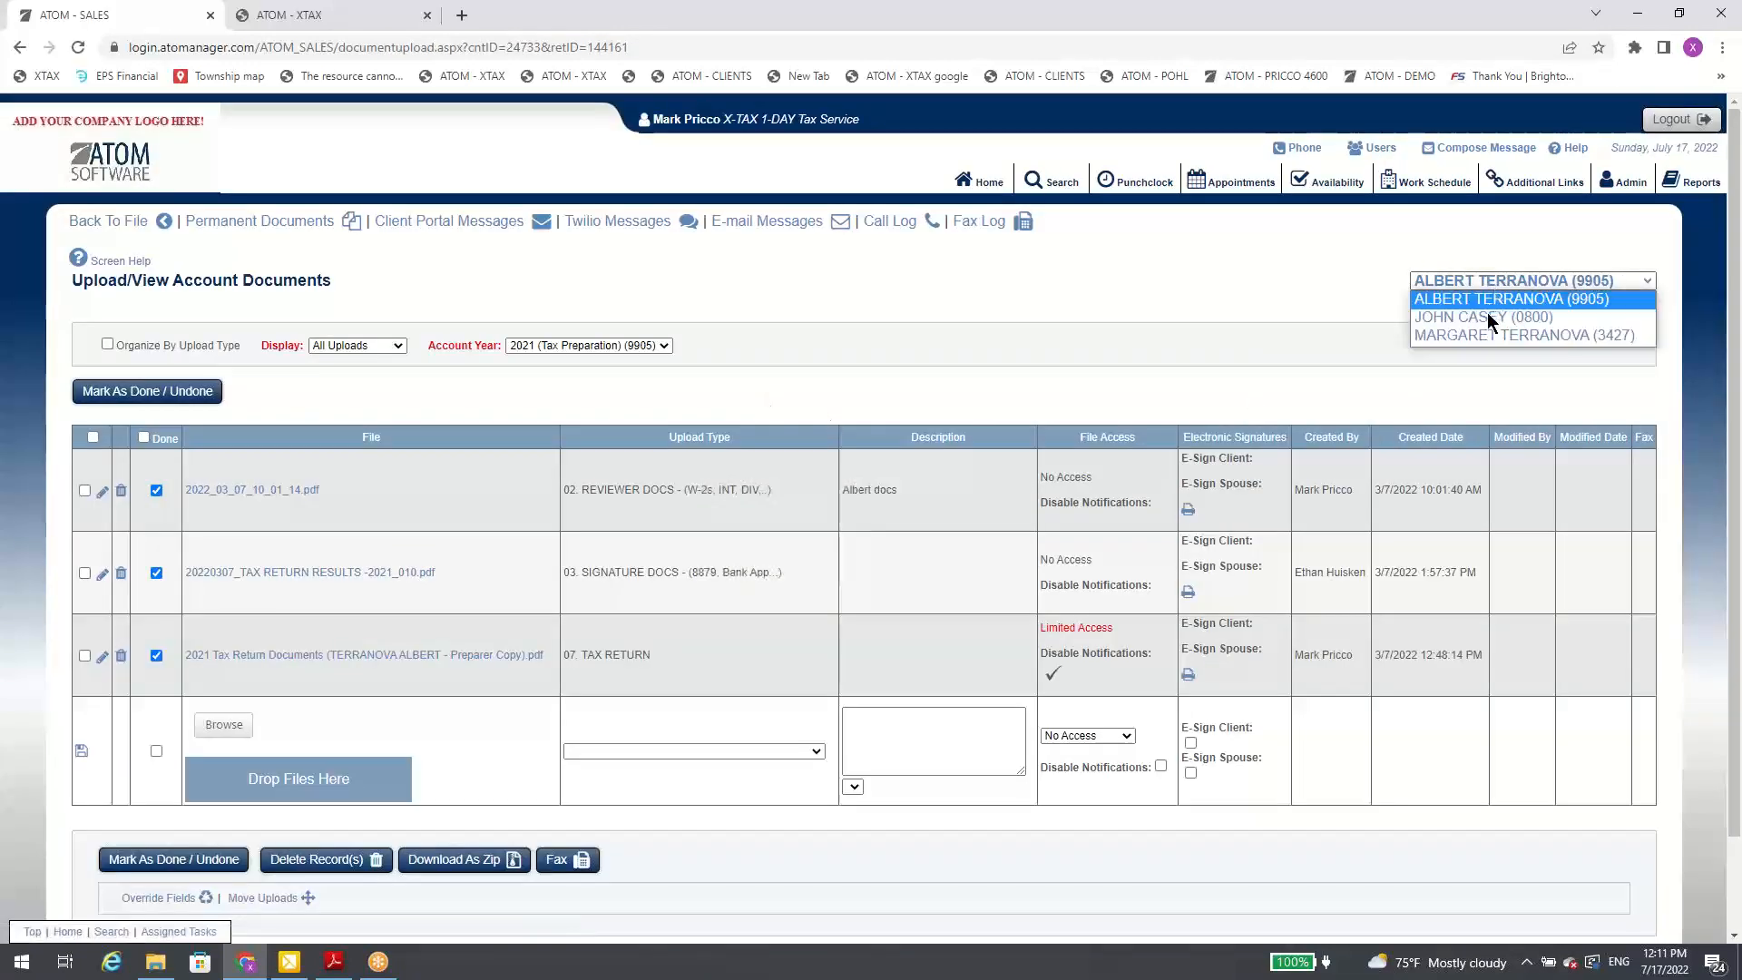
click(1490, 315)
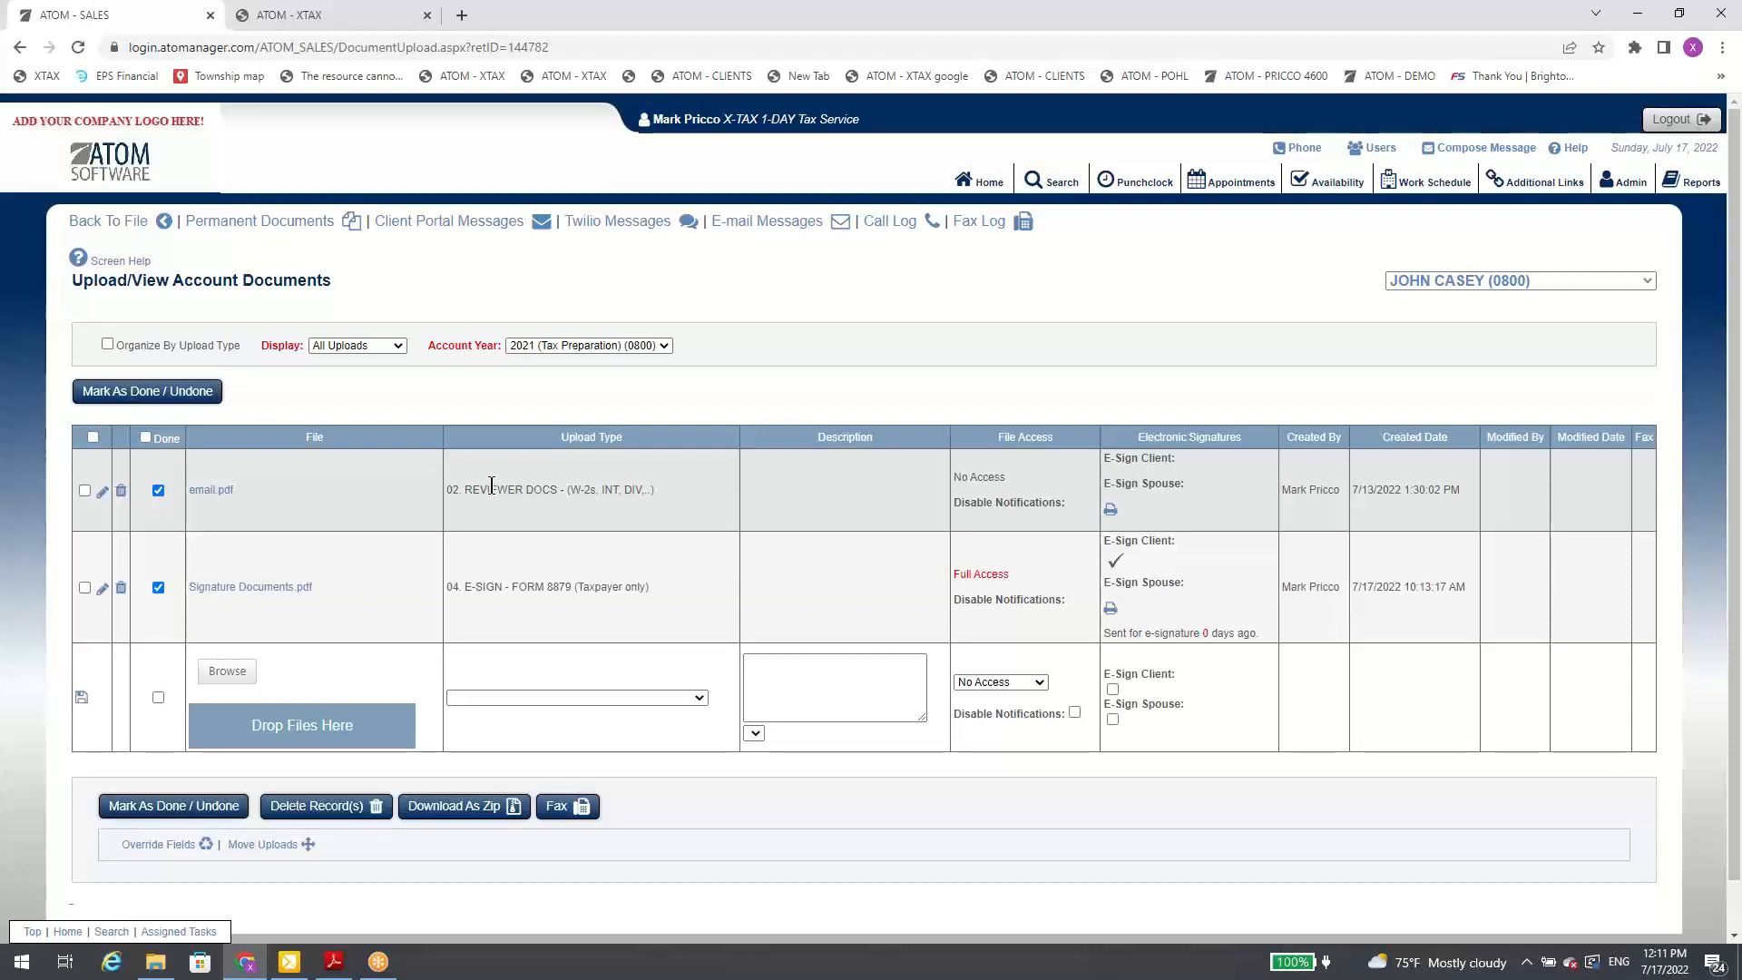
Step: Mark email.pdf as undone and done again, and open its upload record for editing without changing anything
click(176, 394)
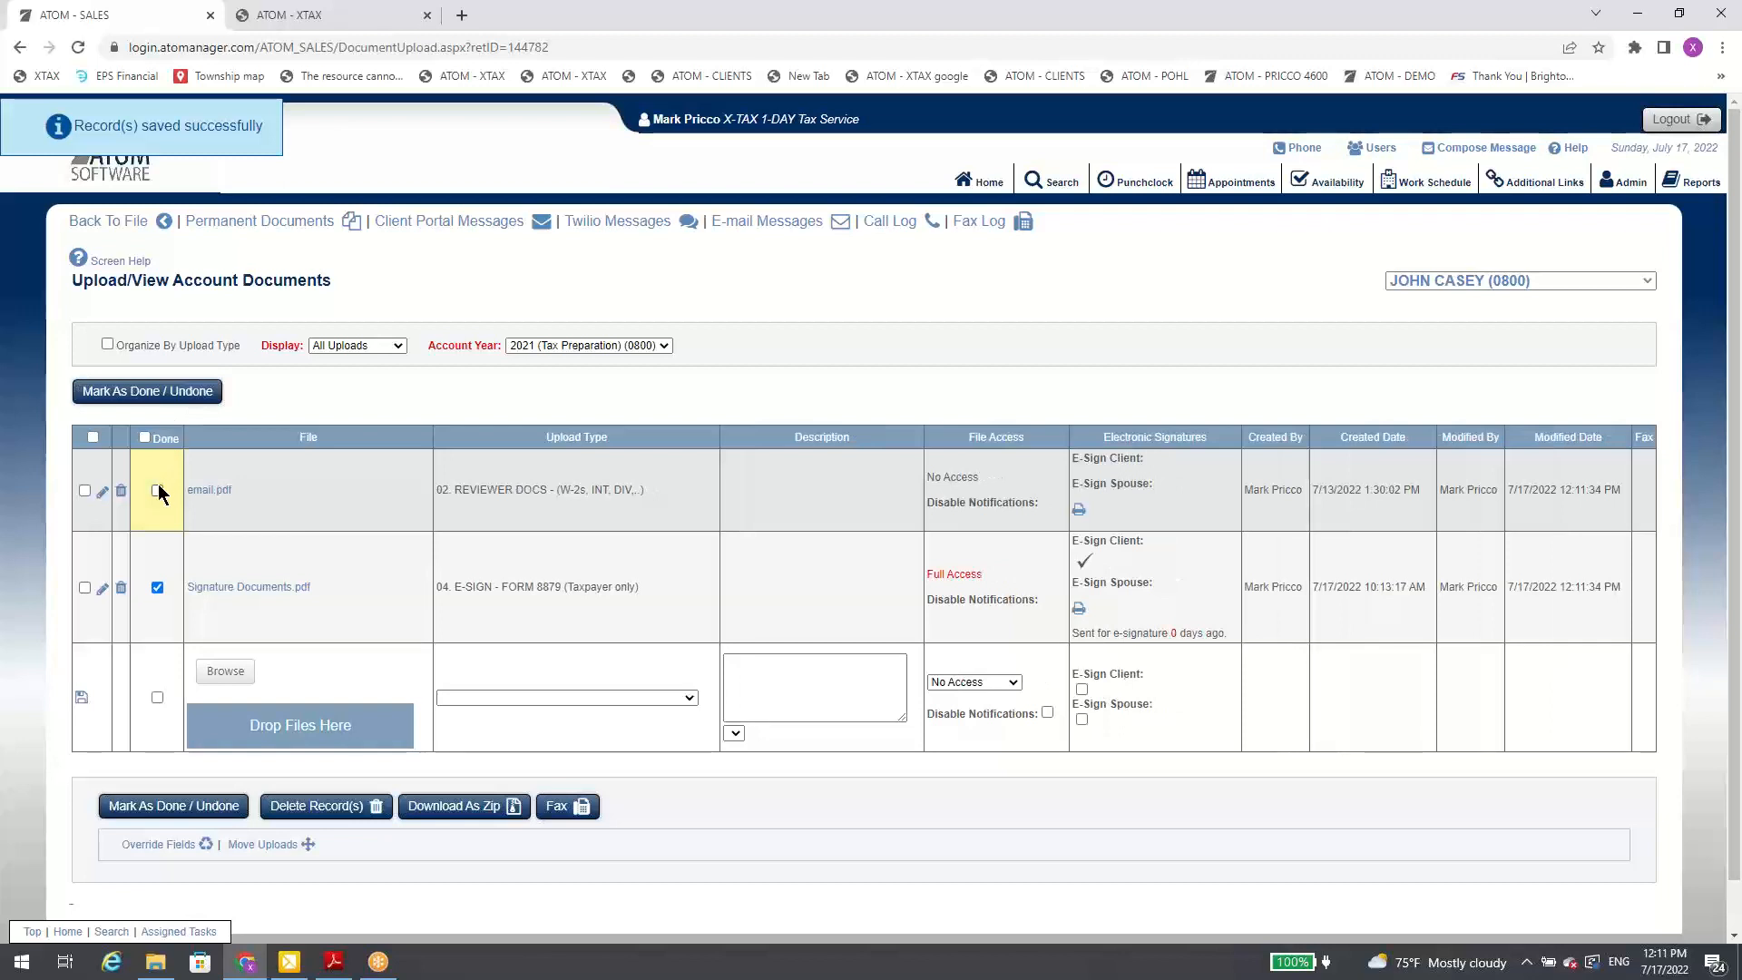
click(198, 394)
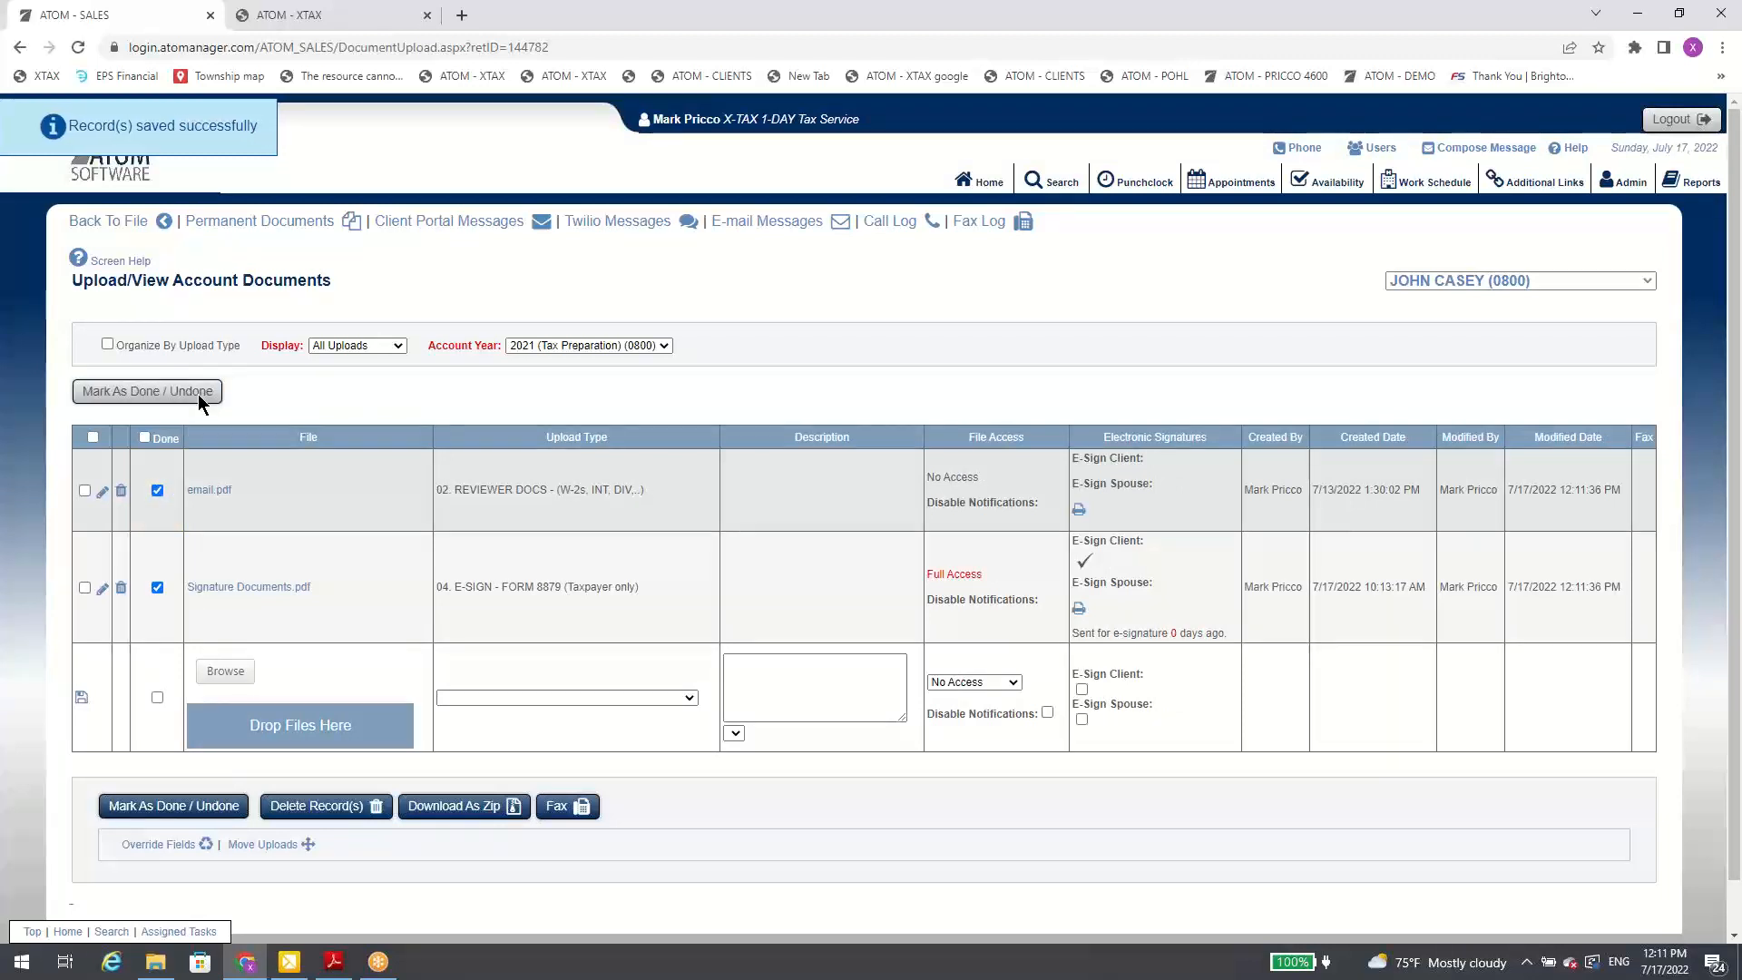
click(101, 495)
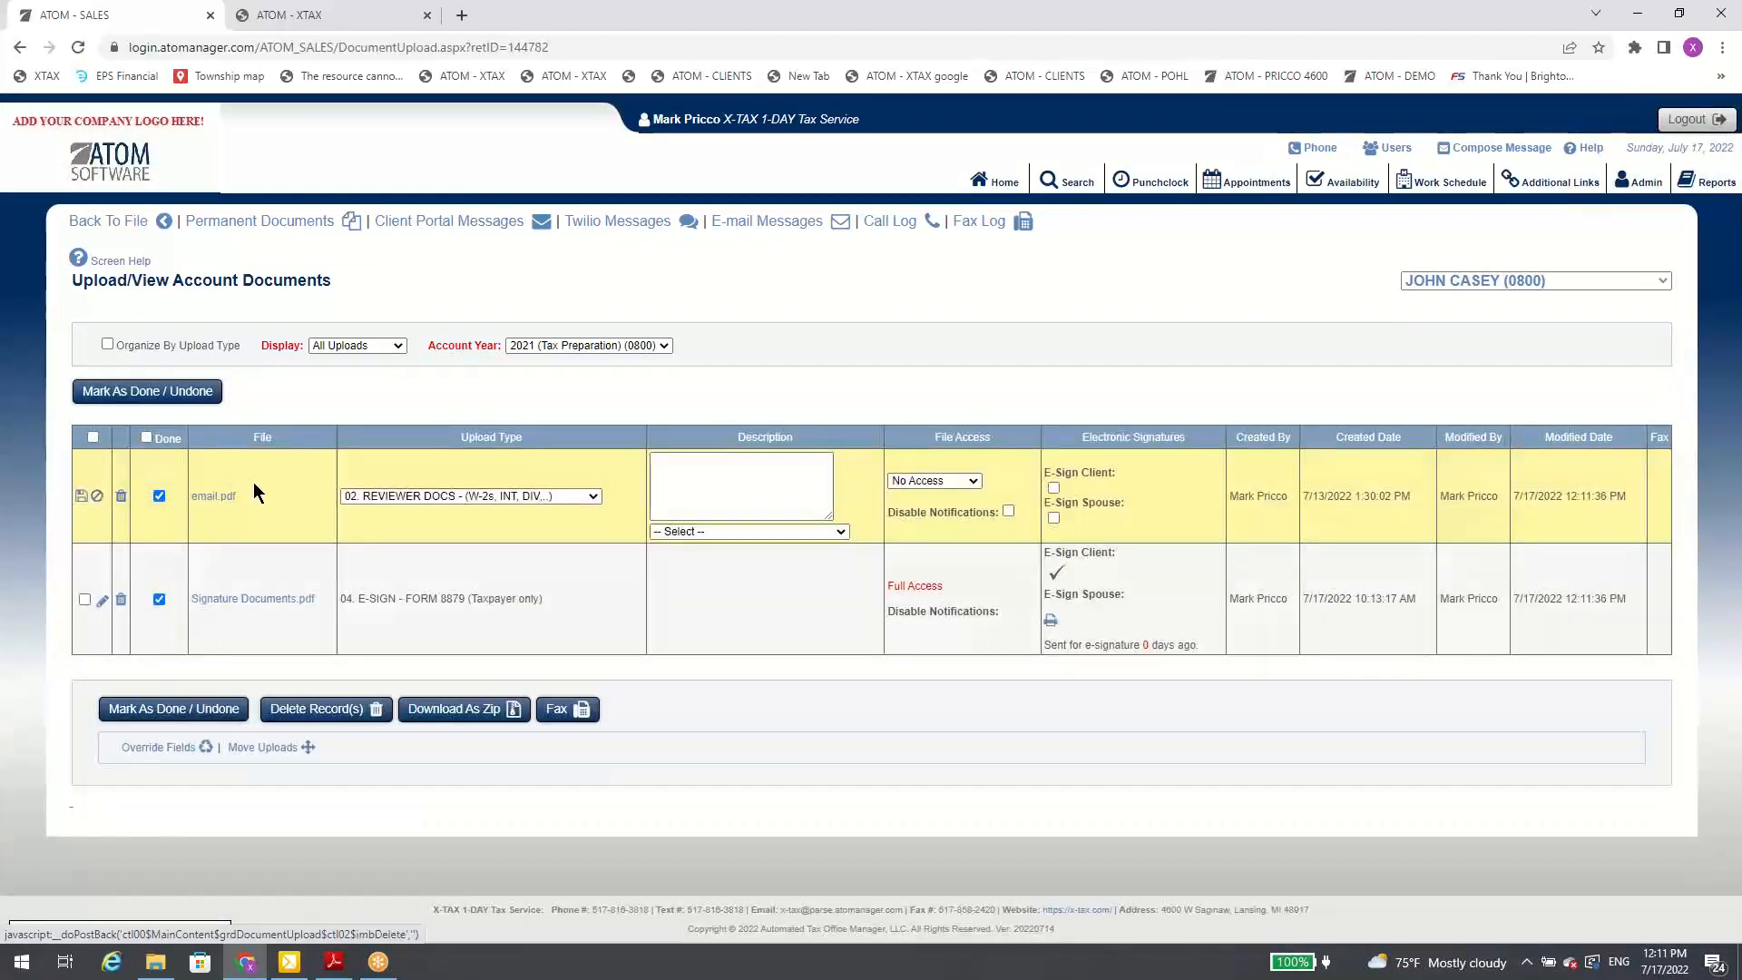
click(100, 497)
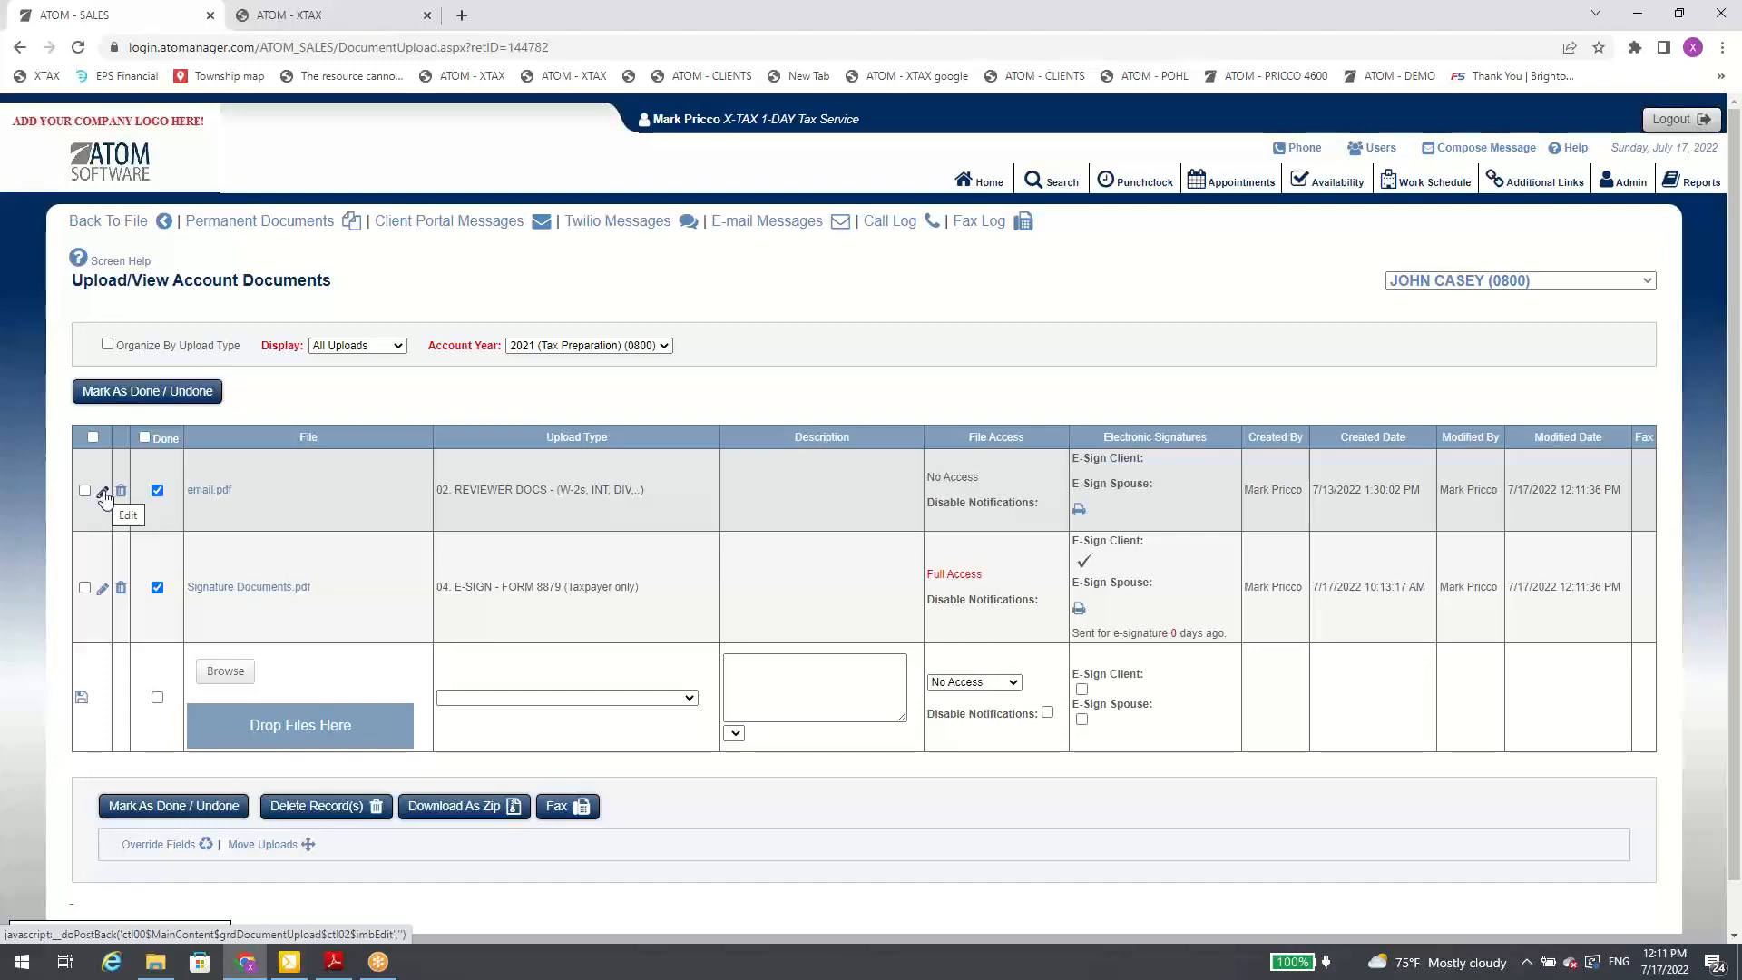
Step: Set the new upload's type to 07. TAX RETURN and check the predefined description choices for it
scroll(285, 590, down, 1)
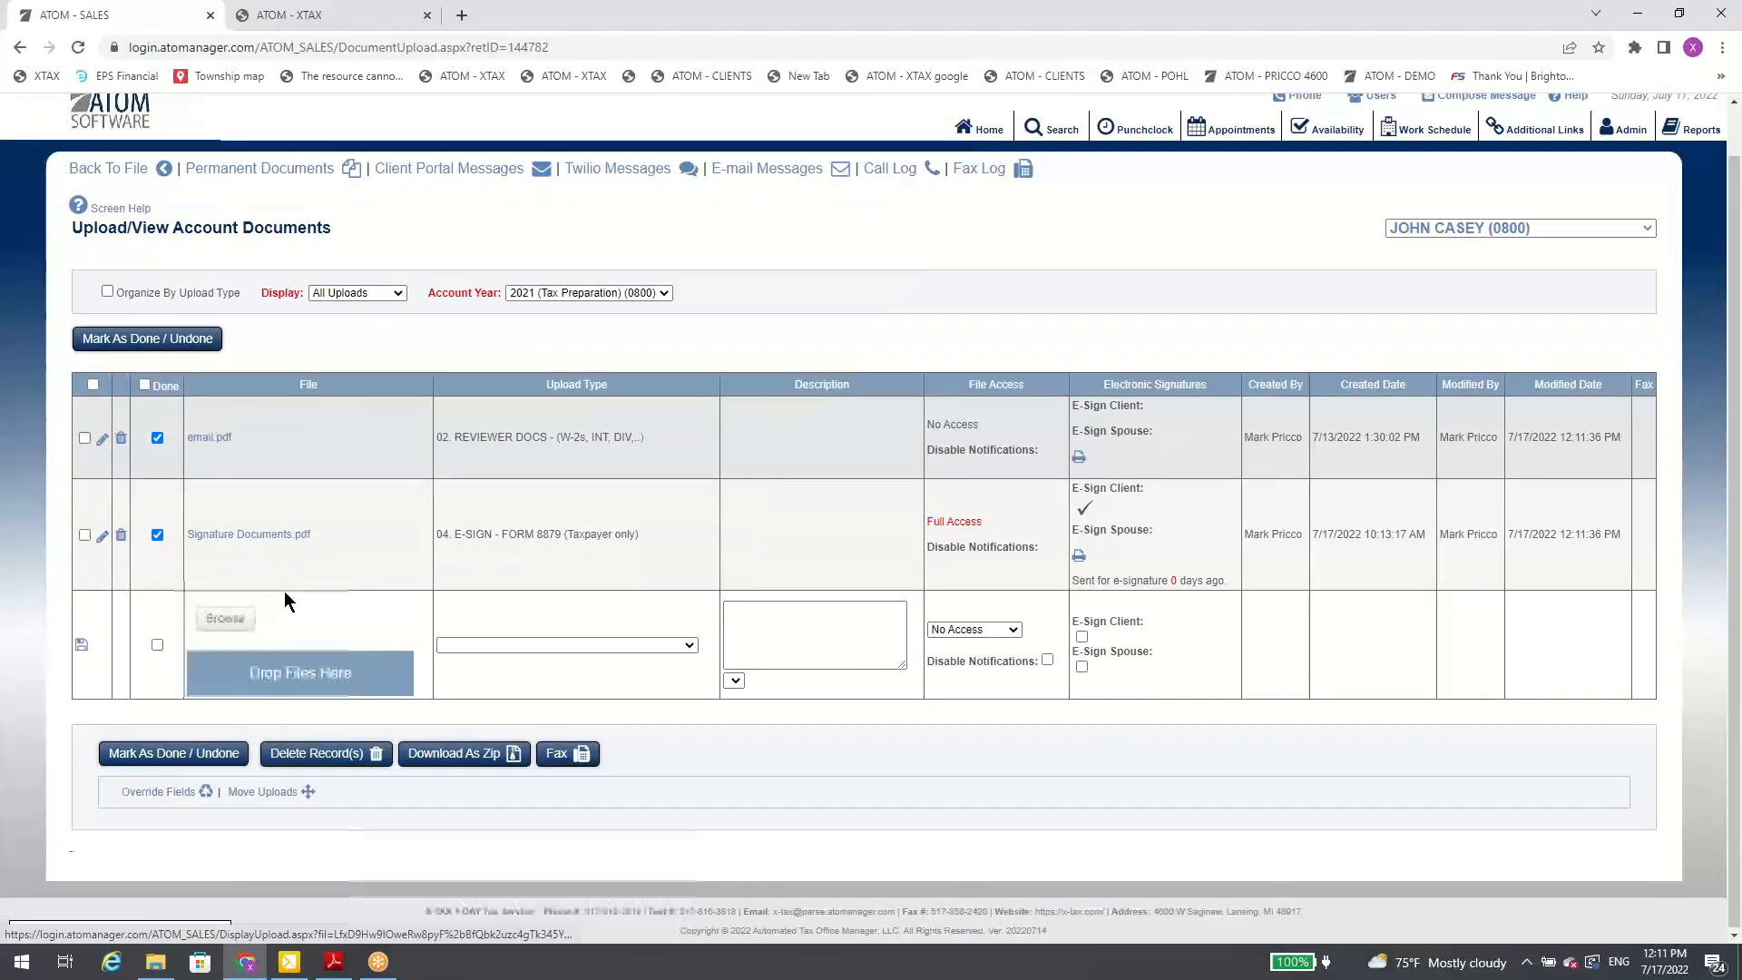
click(467, 644)
click(522, 789)
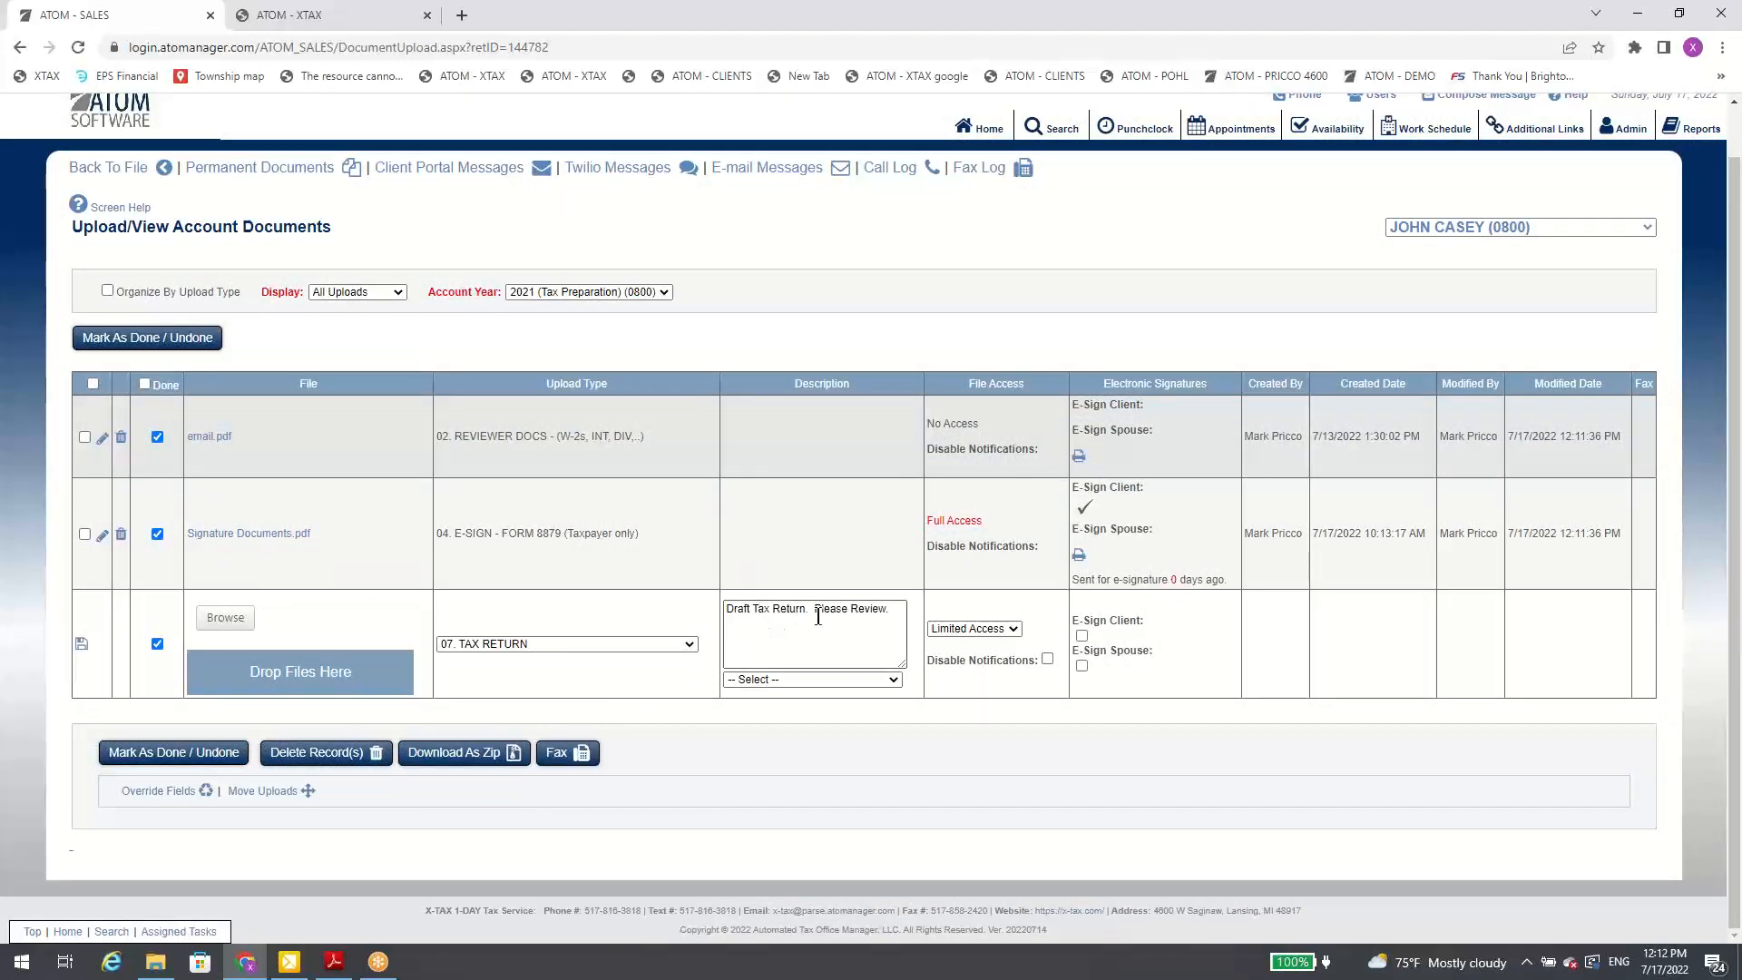
click(820, 680)
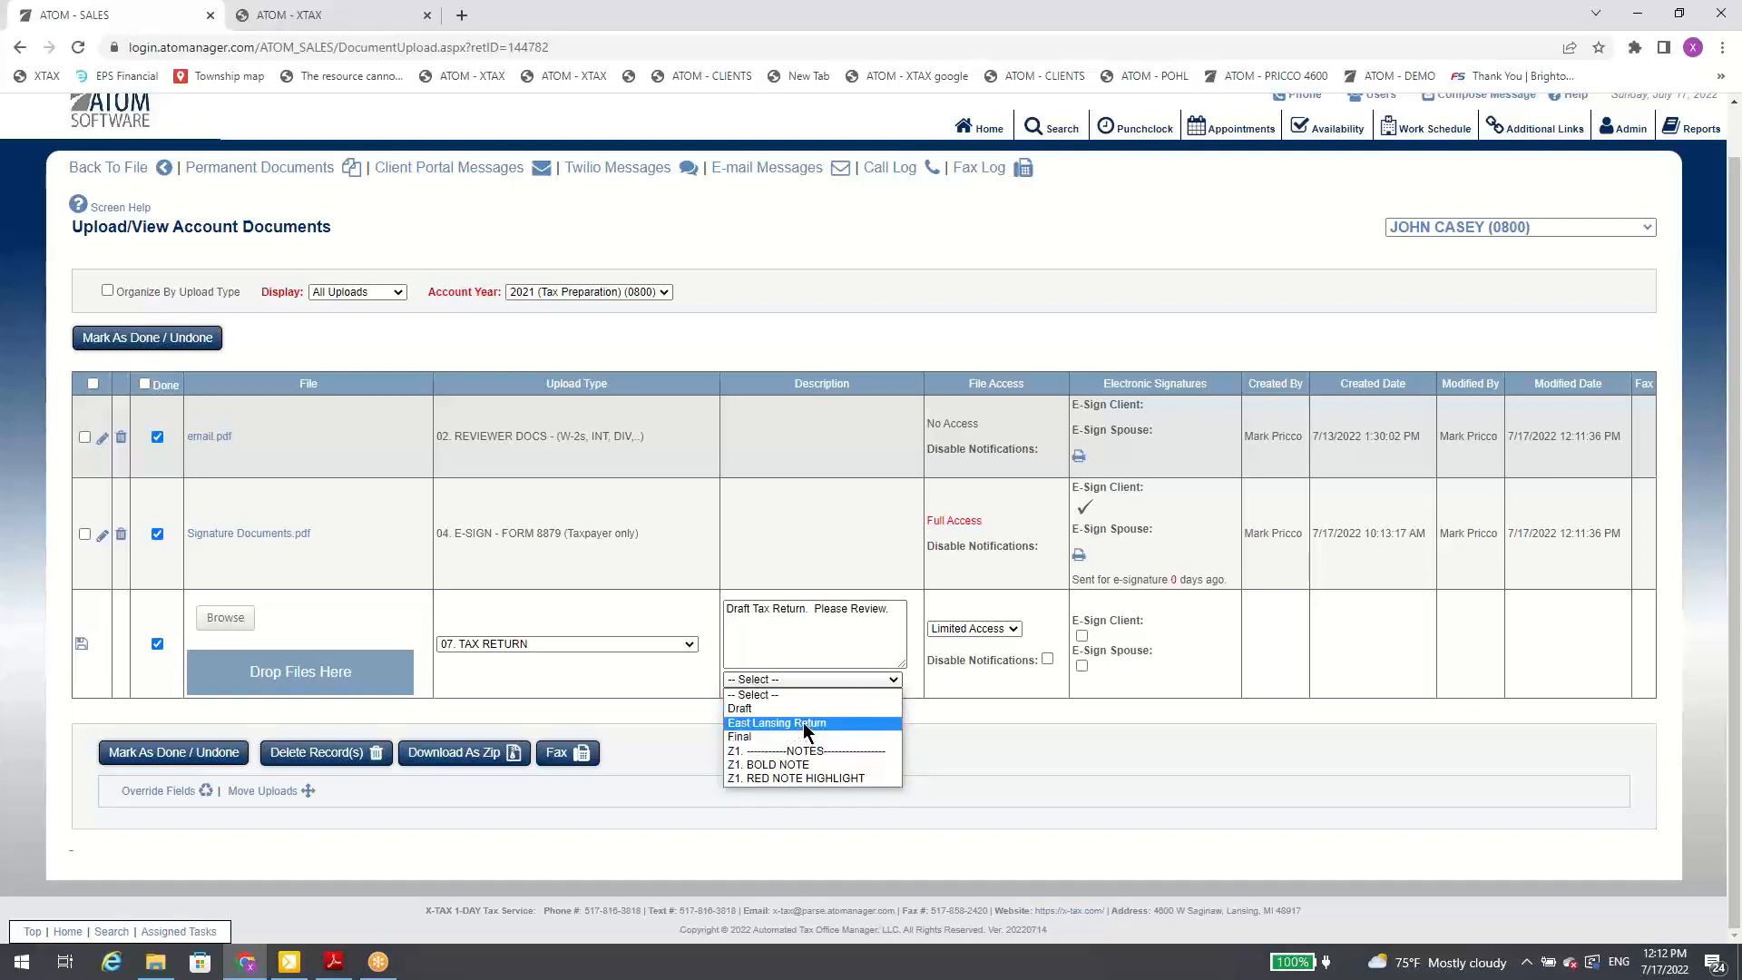
click(934, 706)
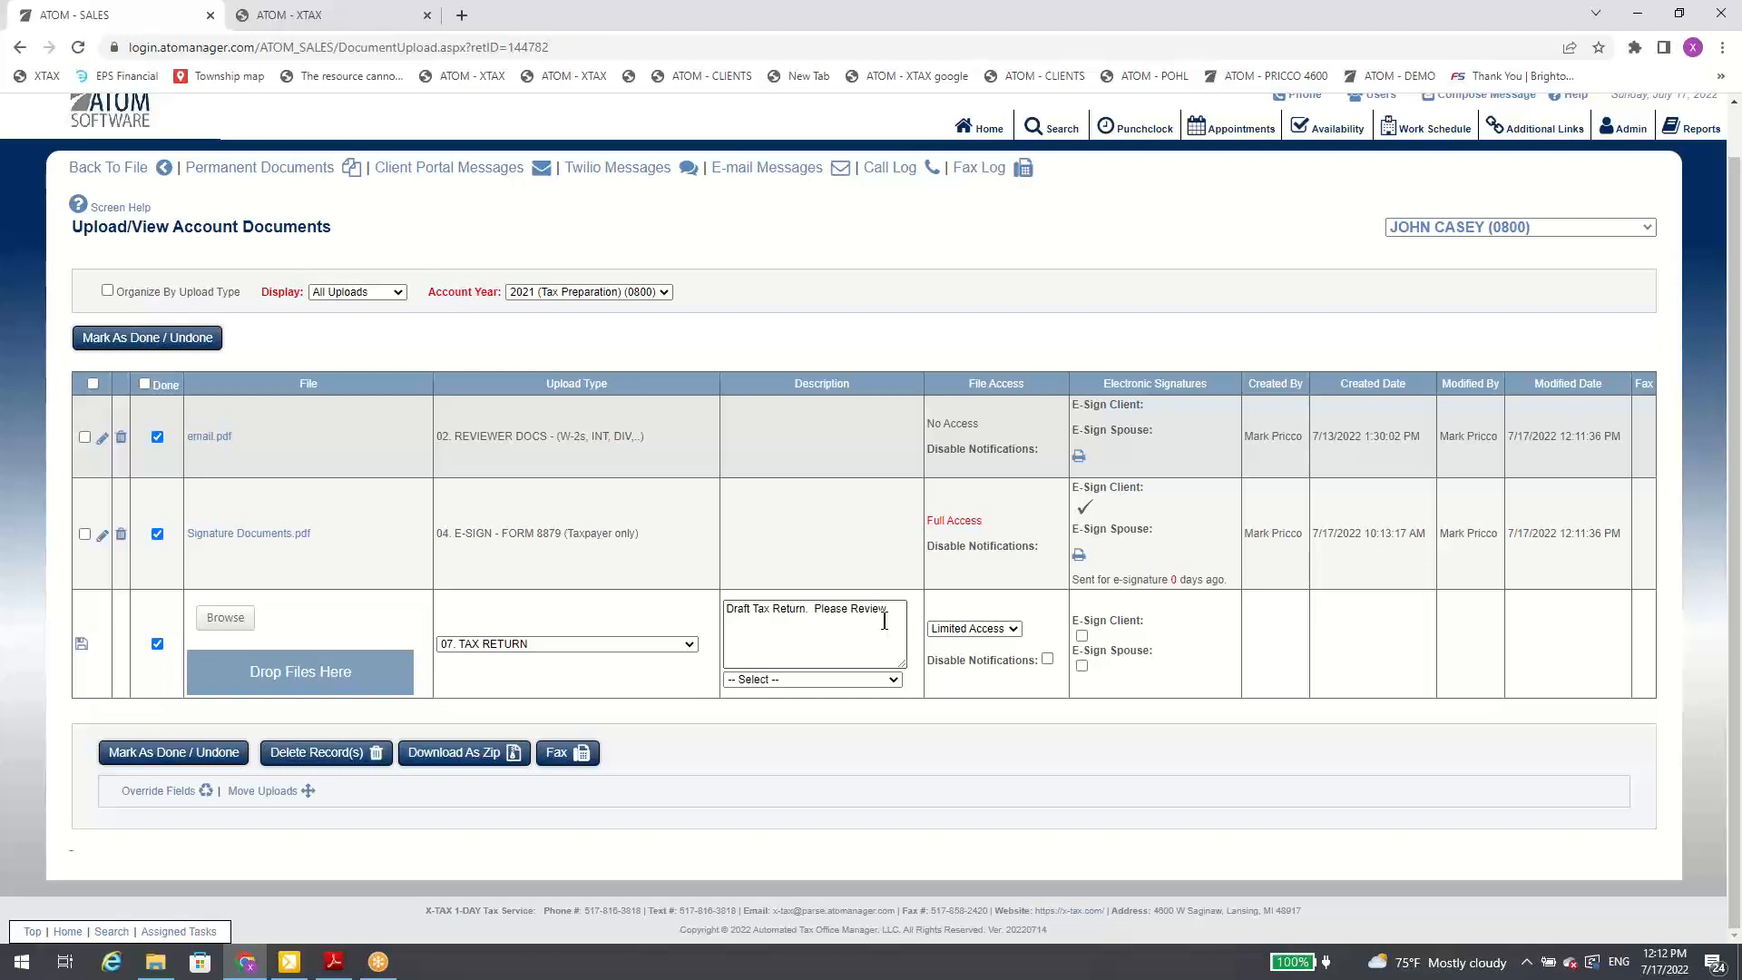
Step: Set the new upload's type to 04. E-SIGN - FORM 8879 (Taxpayer only) and attach Signature Documents.pdf
click(566, 644)
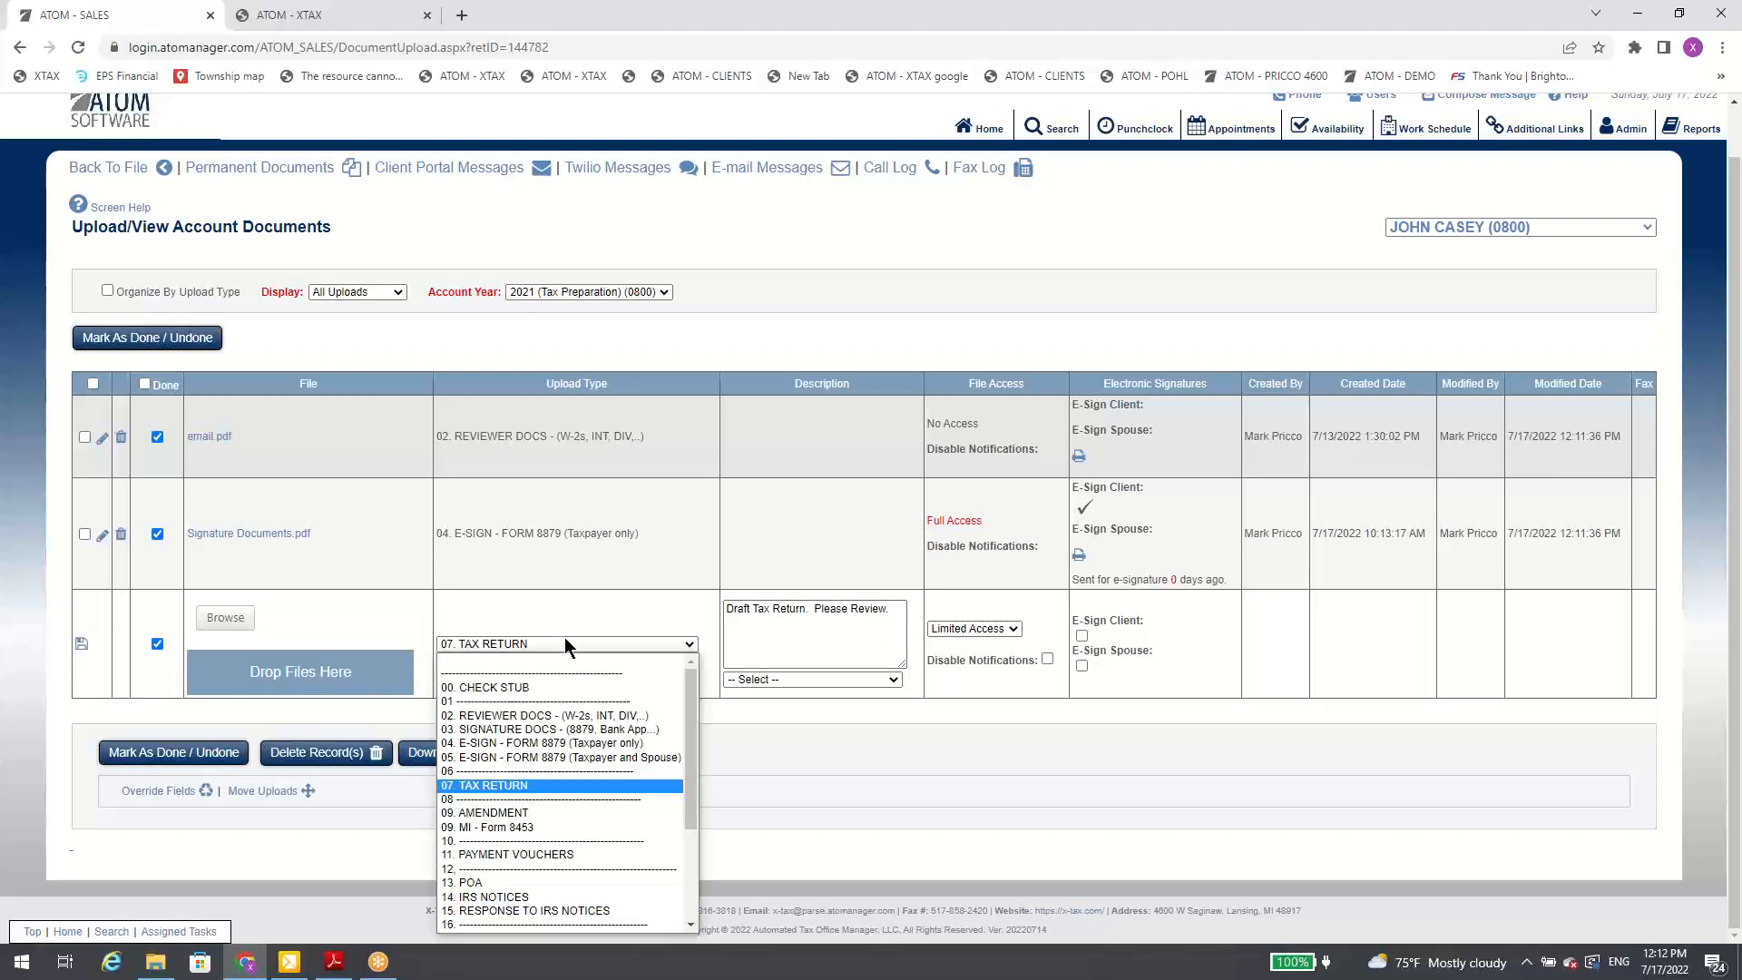
click(555, 744)
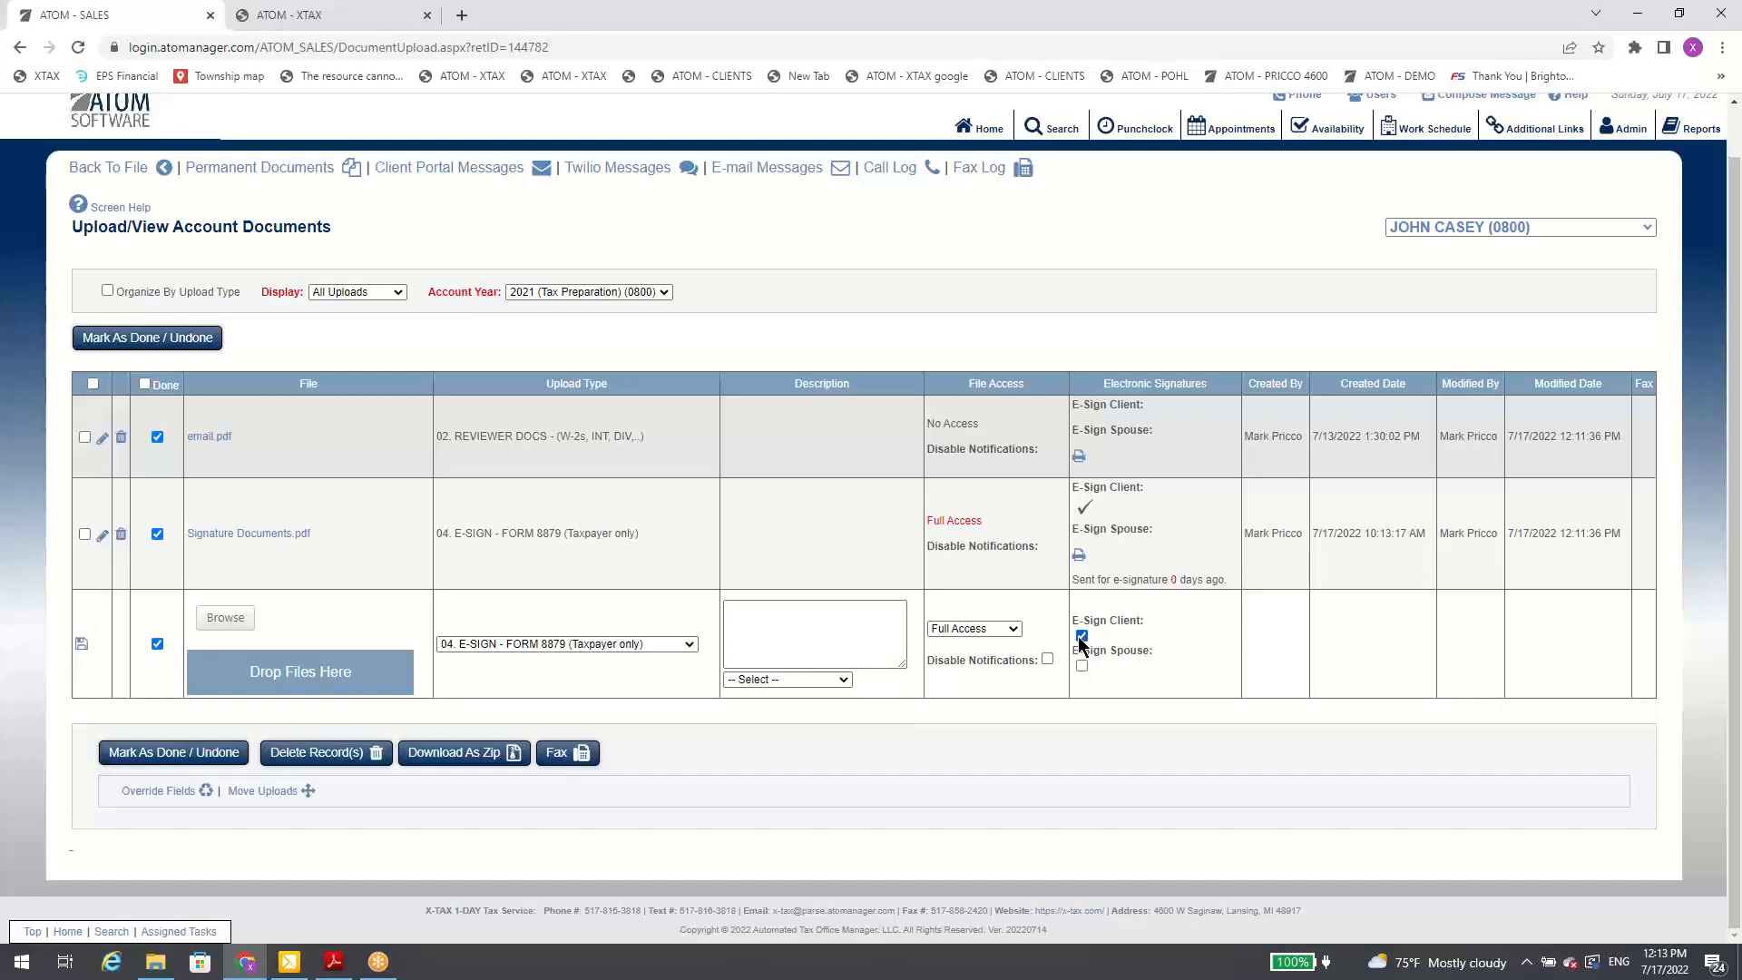
click(238, 623)
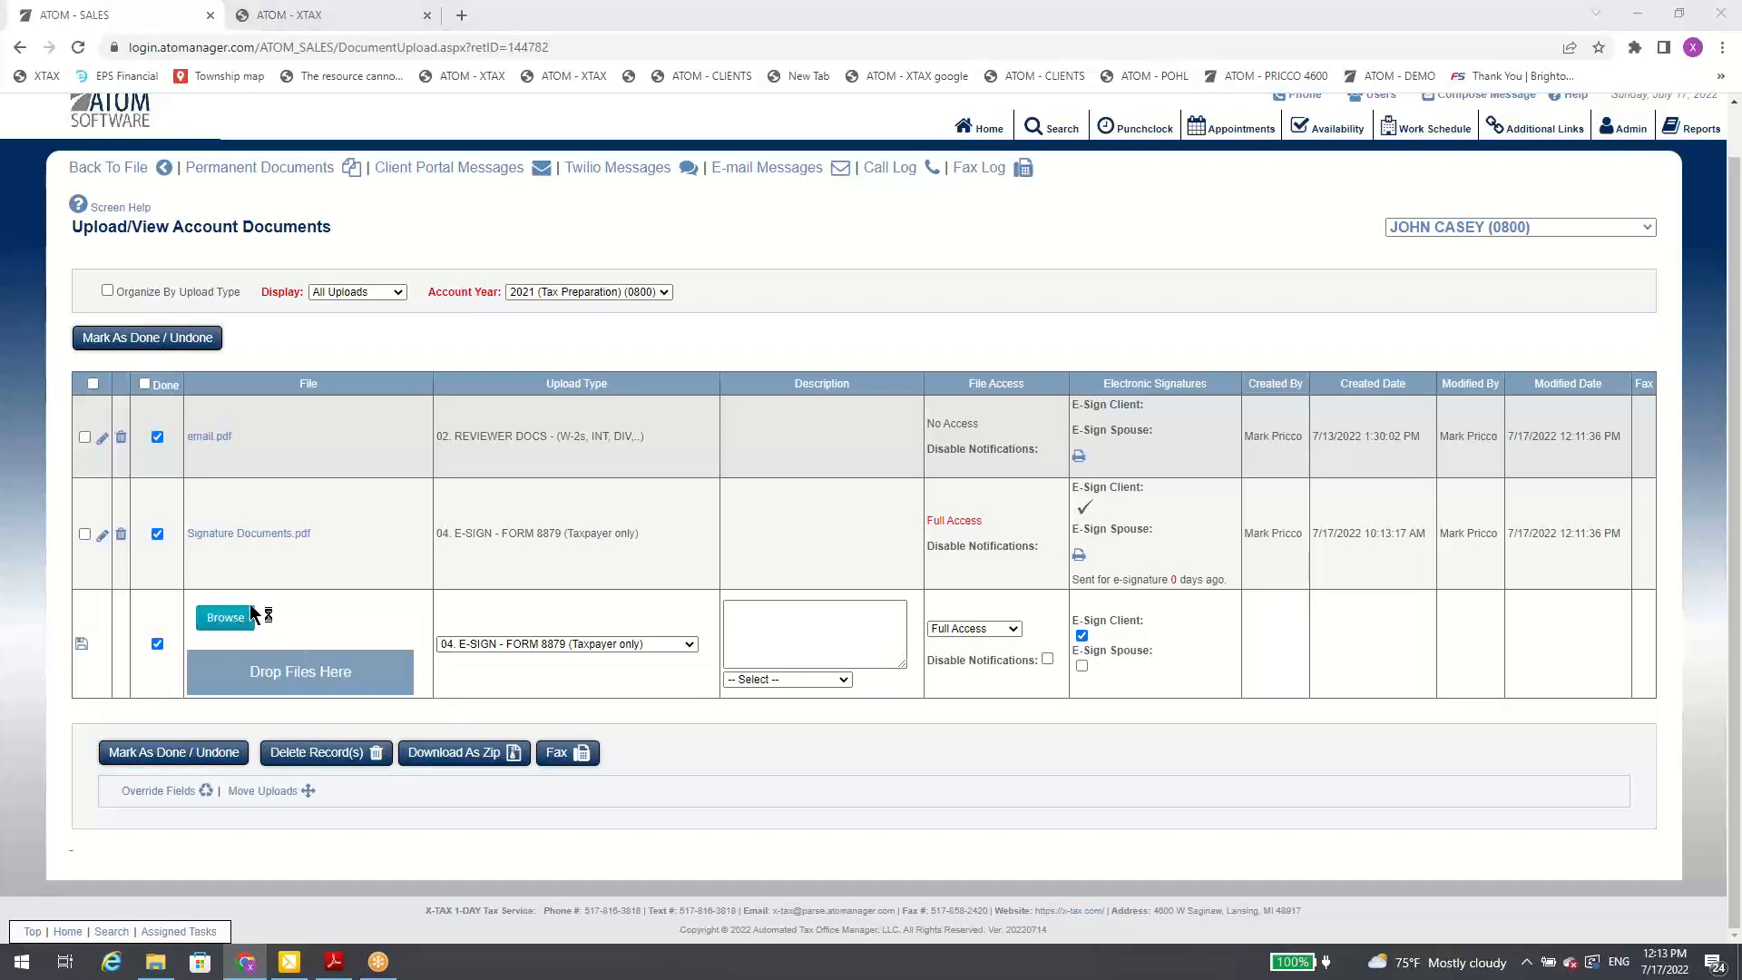
double_click(294, 149)
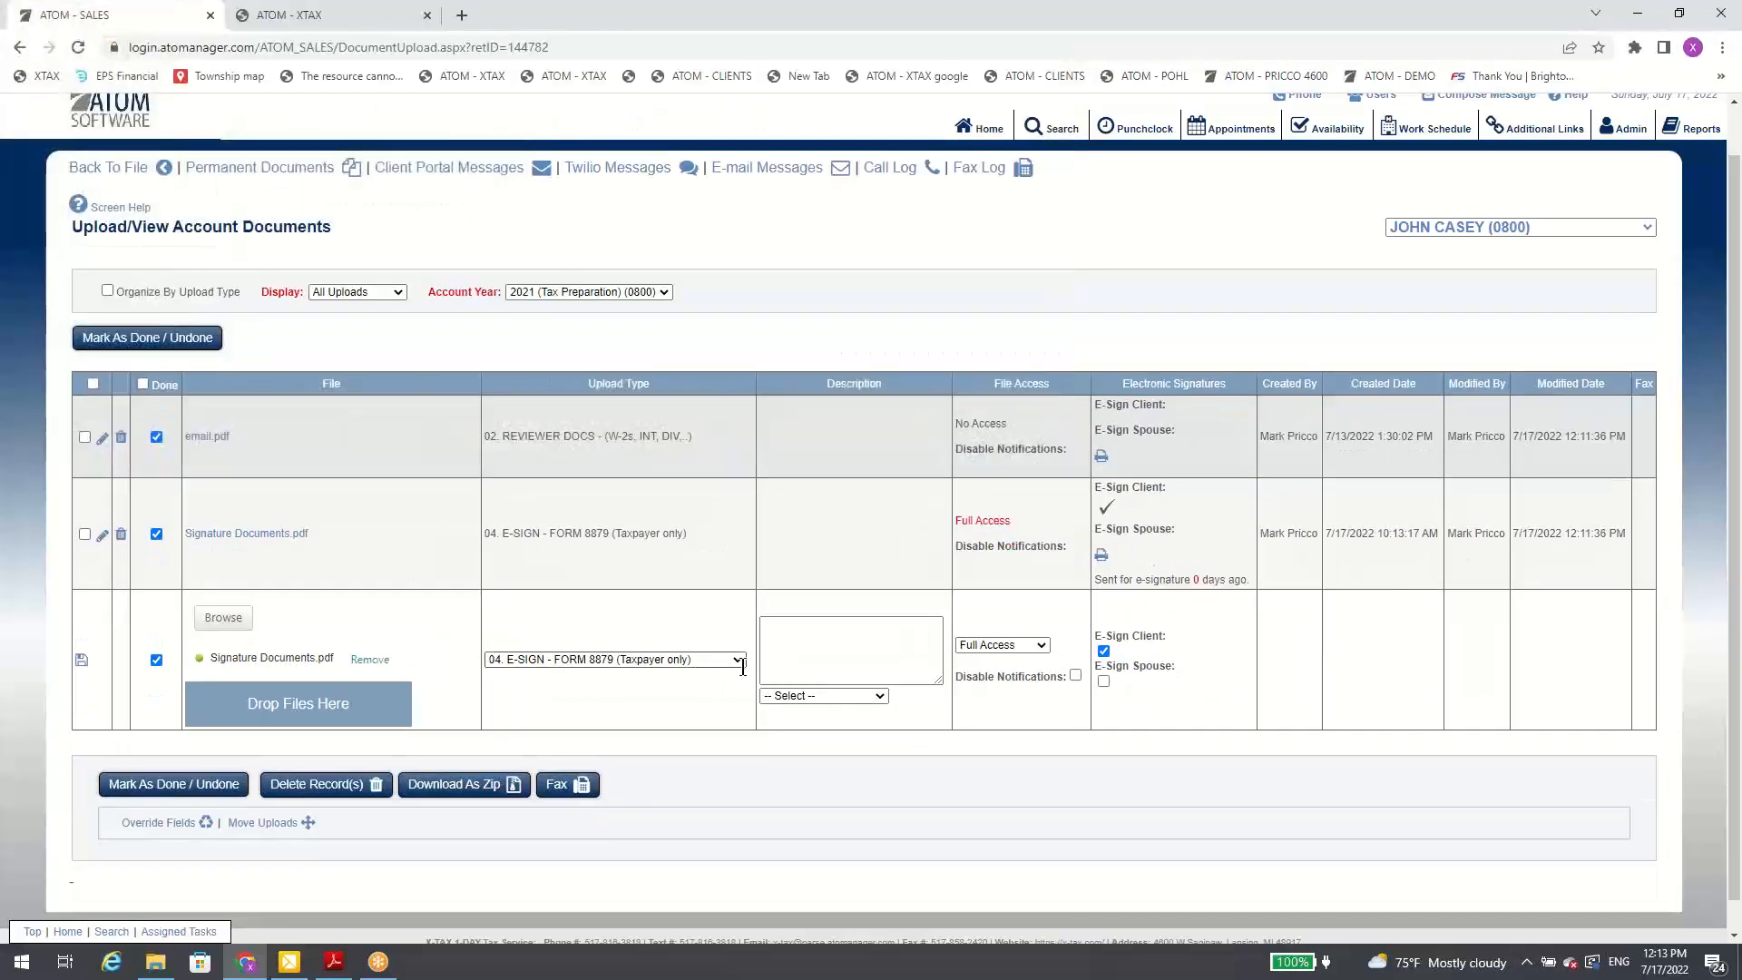
Step: Switch to the first linked client's documents and try to save Signature Documents.pdf as 04. E-SIGN - FORM 8879 (Taxpayer only)
click(1449, 234)
click(1452, 256)
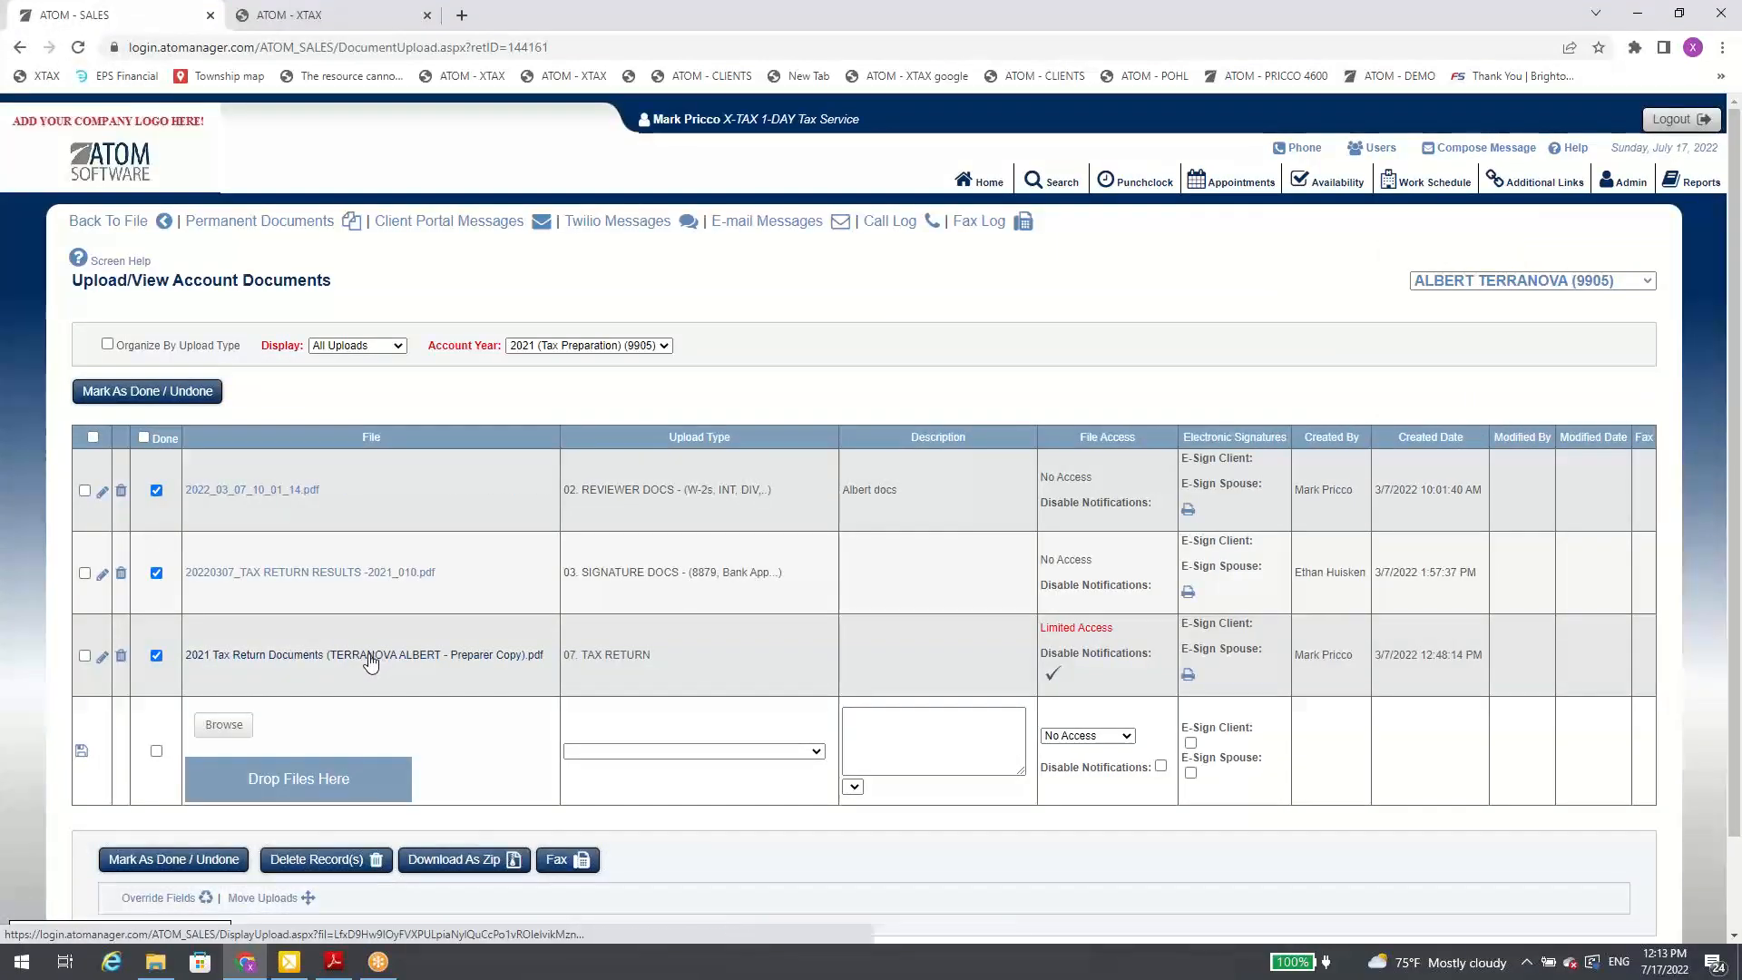
click(245, 726)
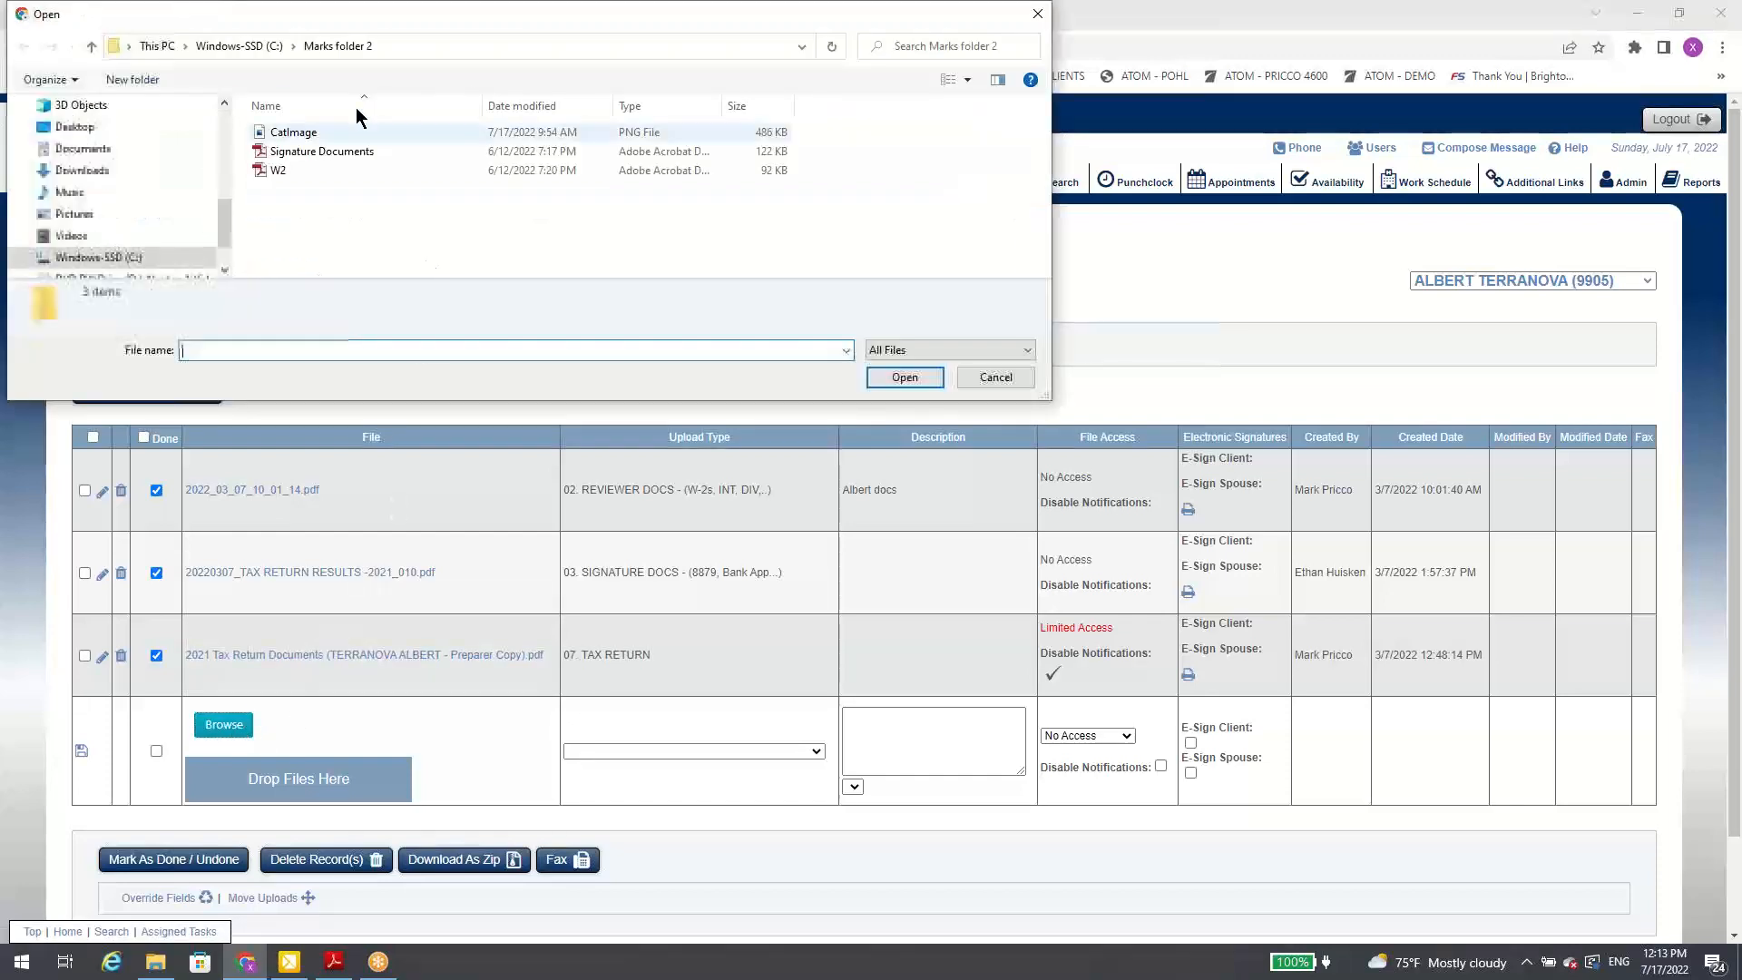
double_click(336, 152)
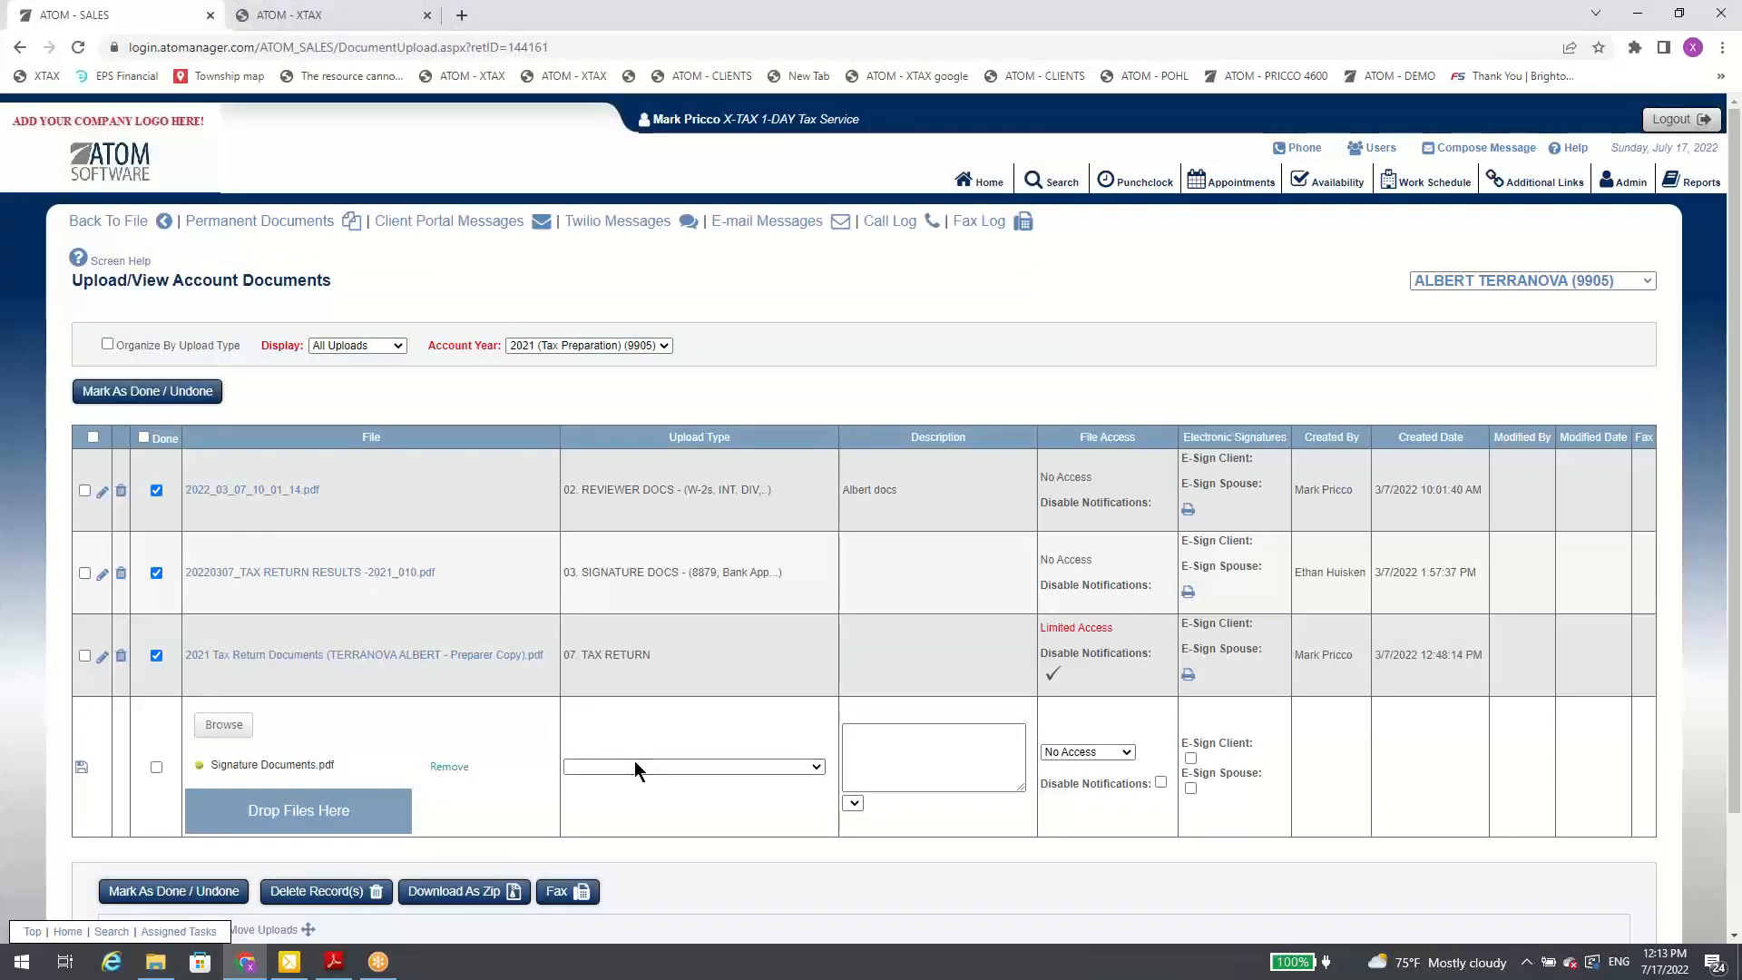
click(635, 769)
click(724, 560)
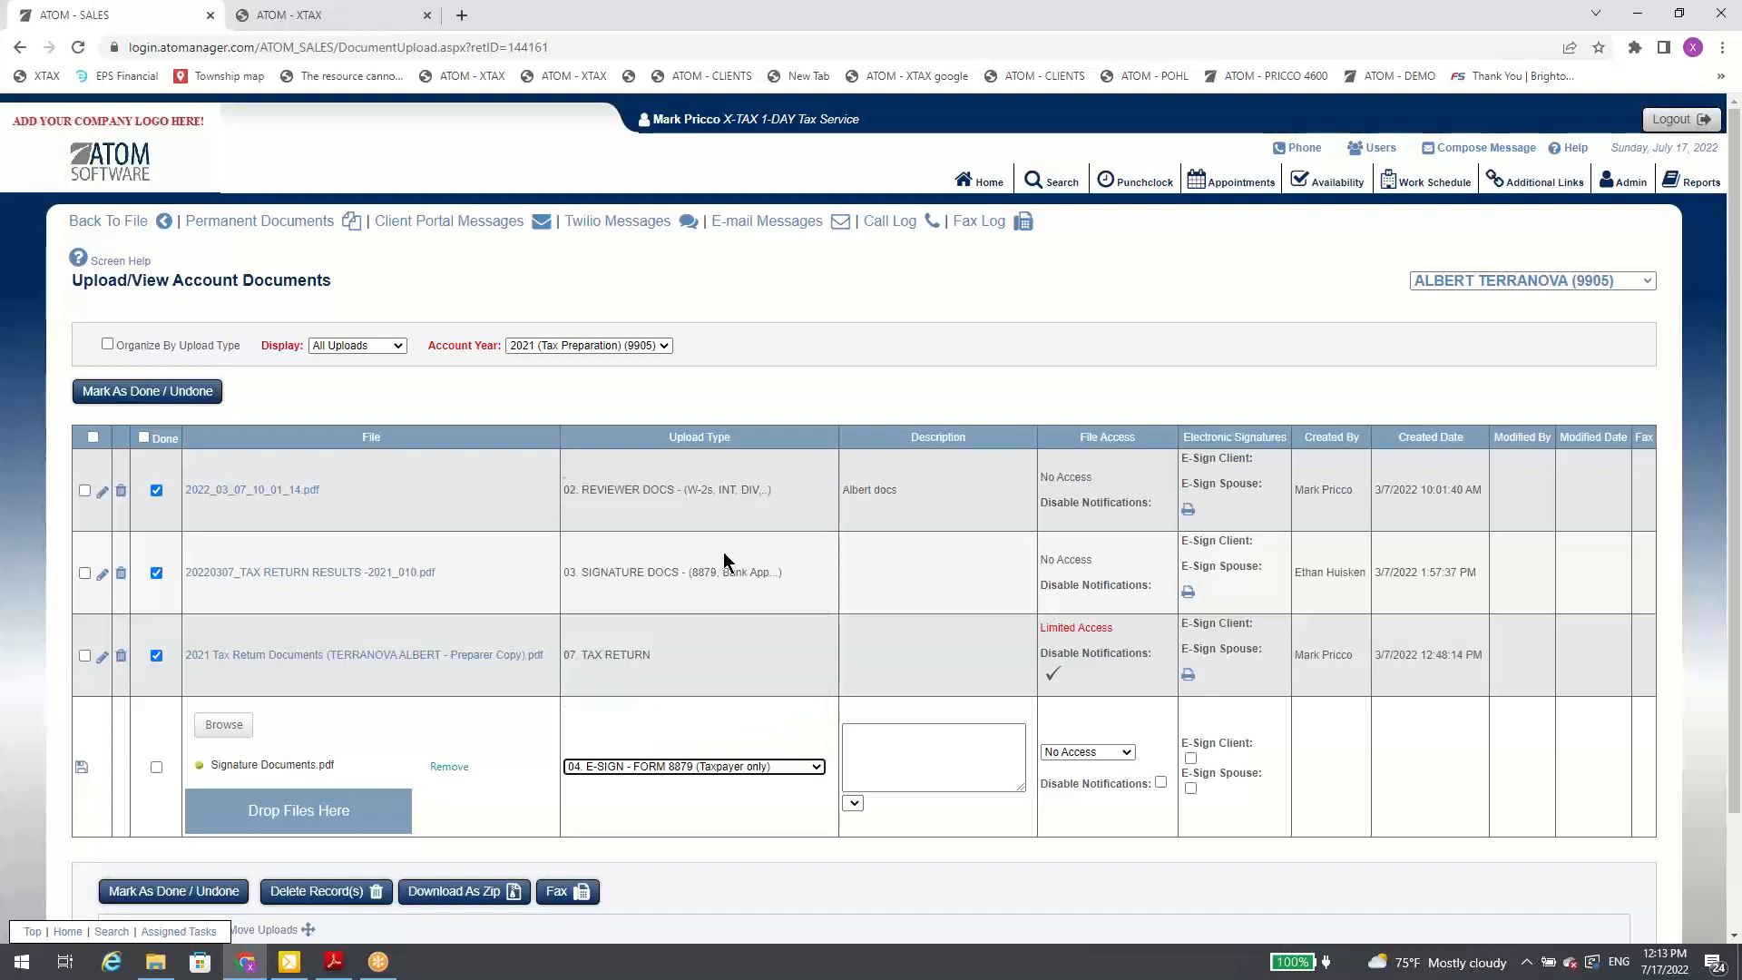
click(82, 769)
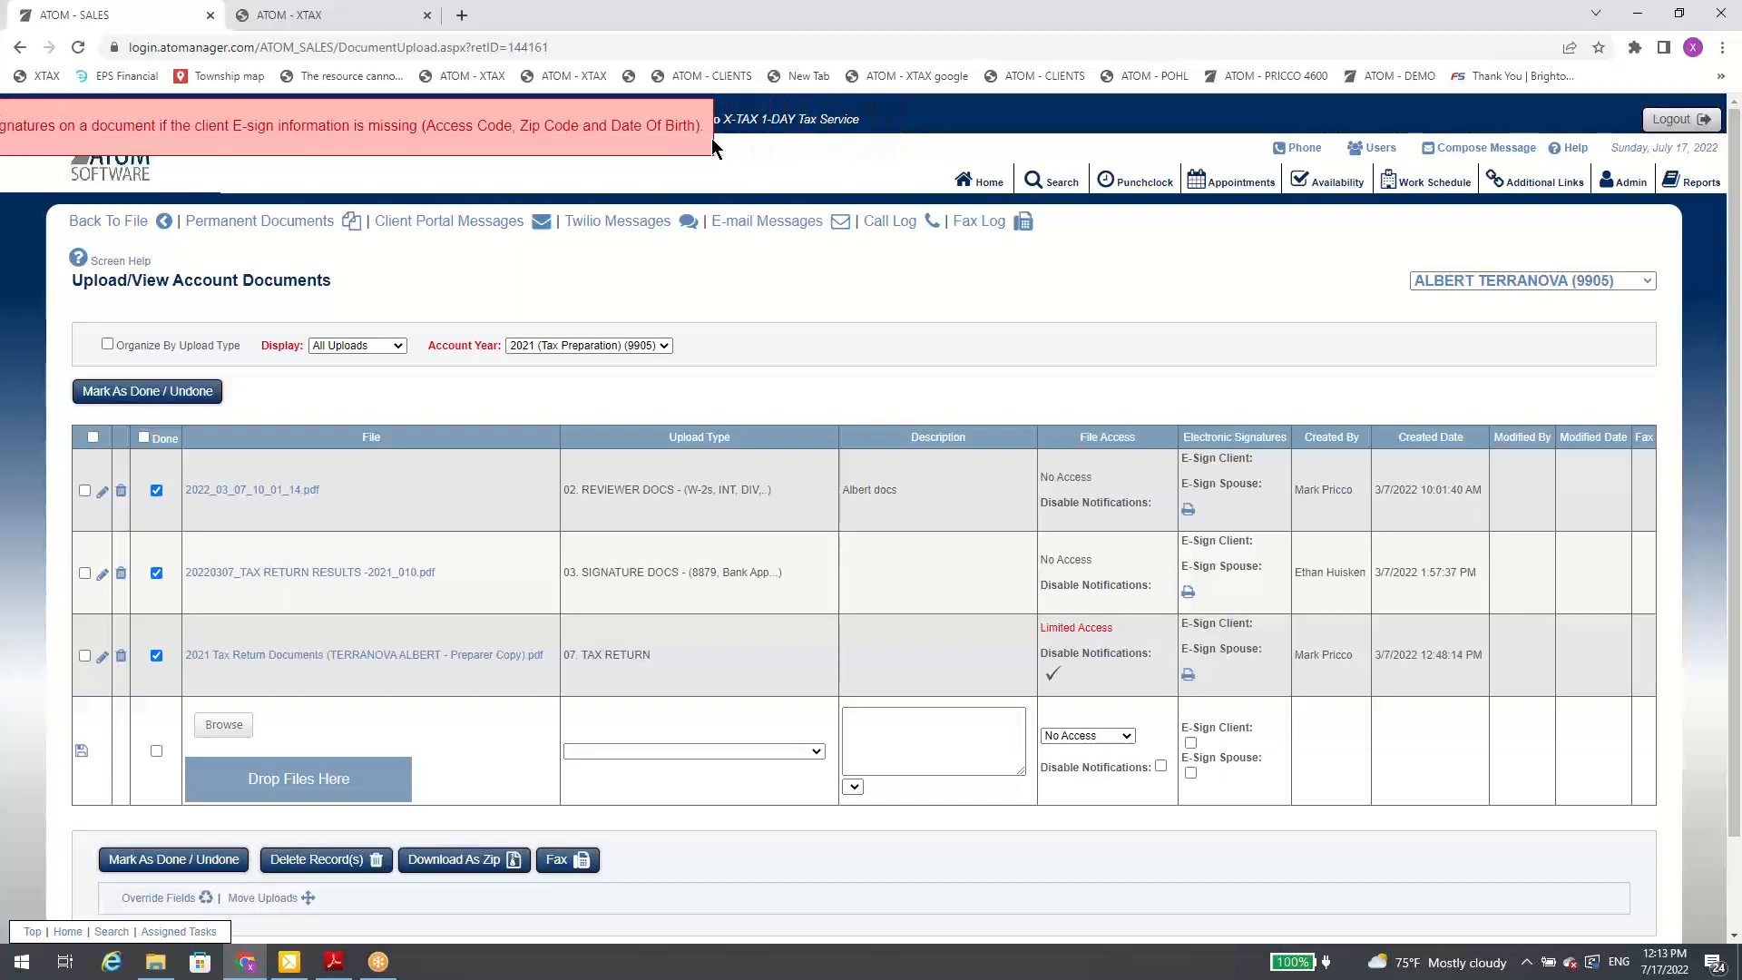
Step: Go back to the client's file and check the primary contact's Date of Birth field in Contact Information
click(163, 224)
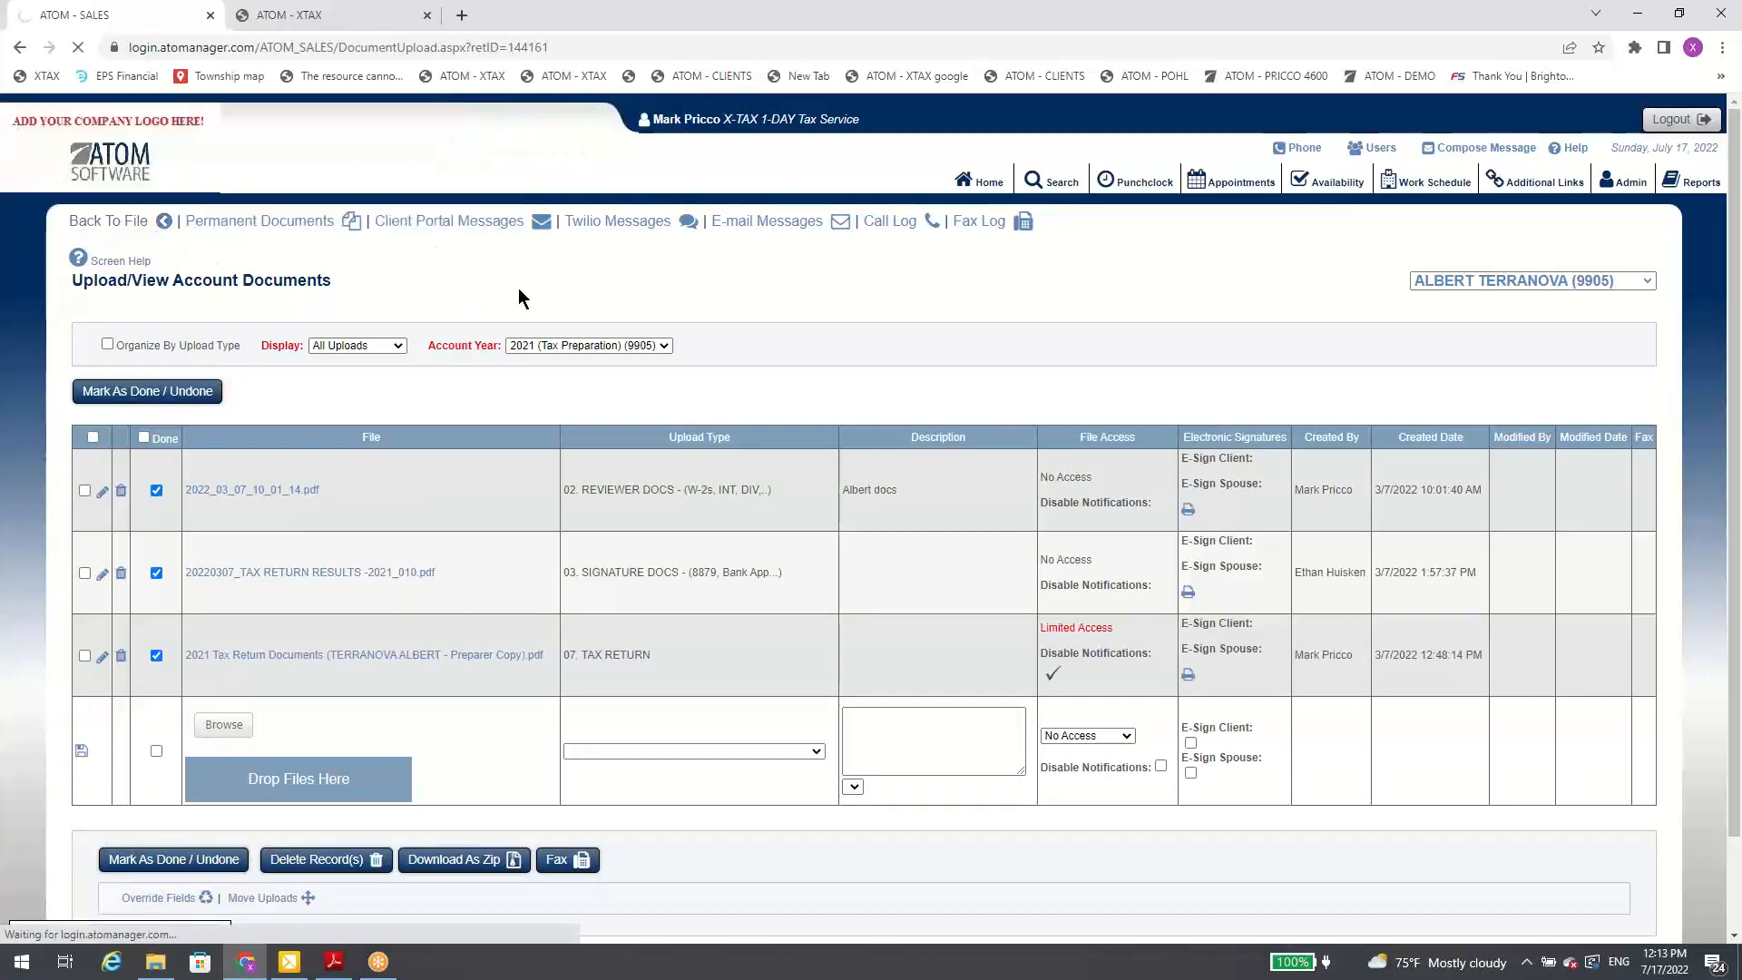
scroll(731, 347, up, 15)
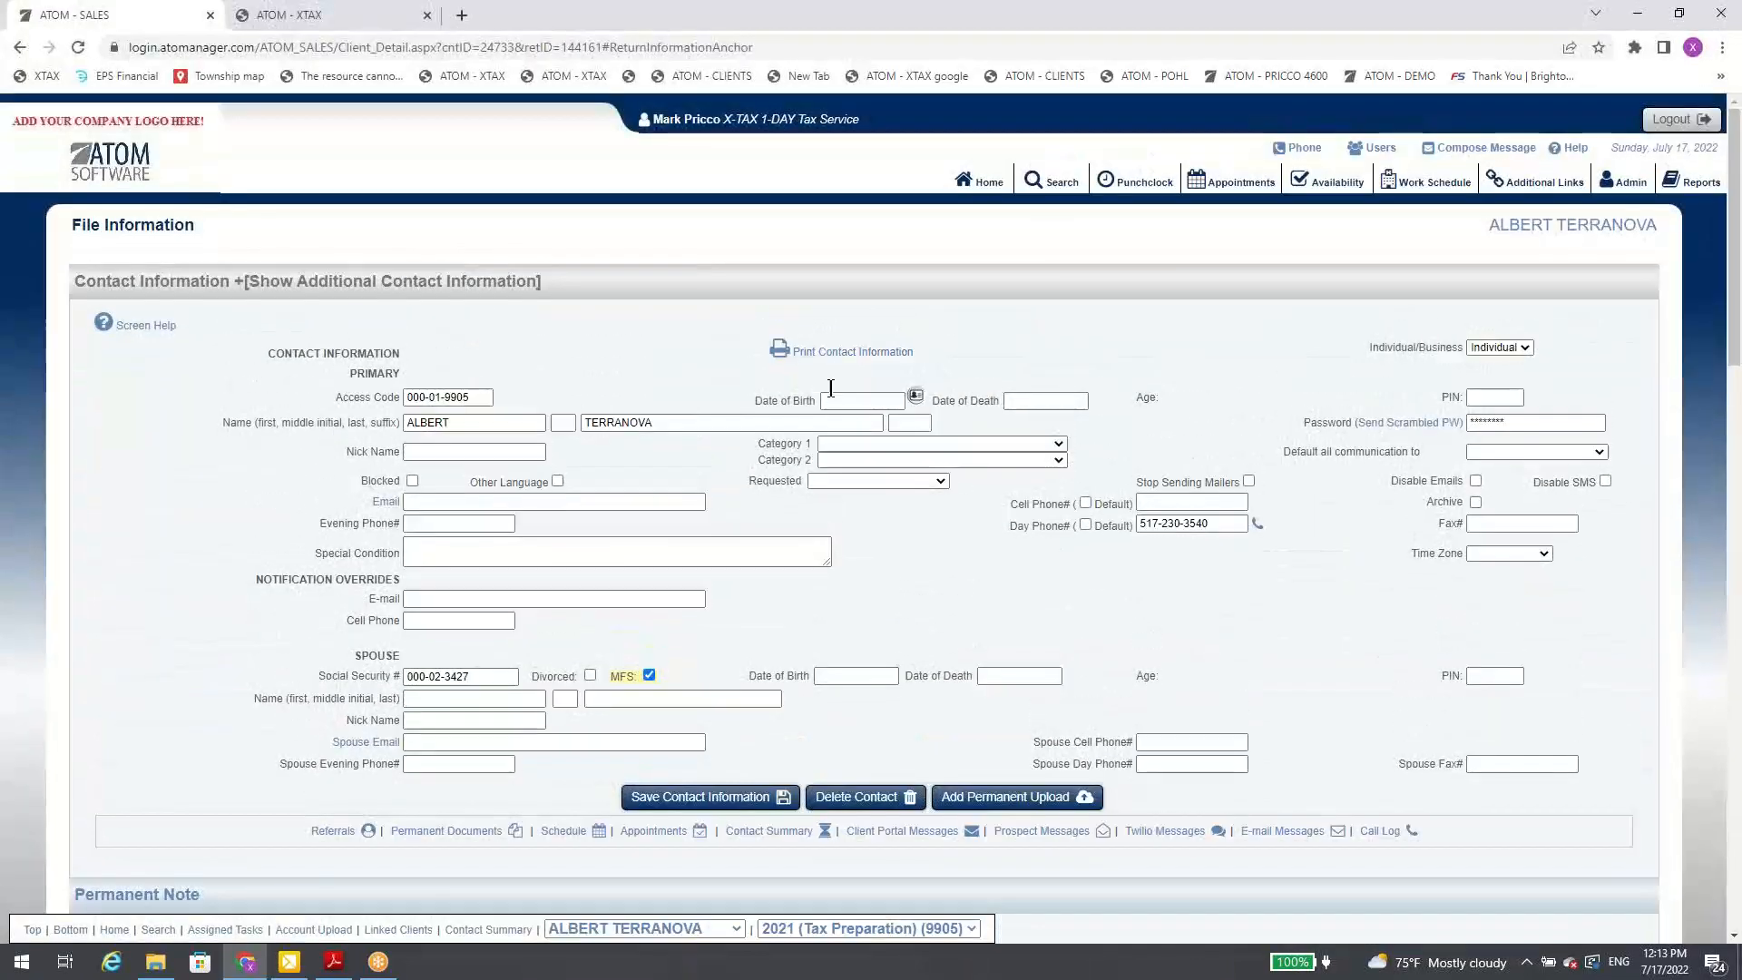
click(832, 400)
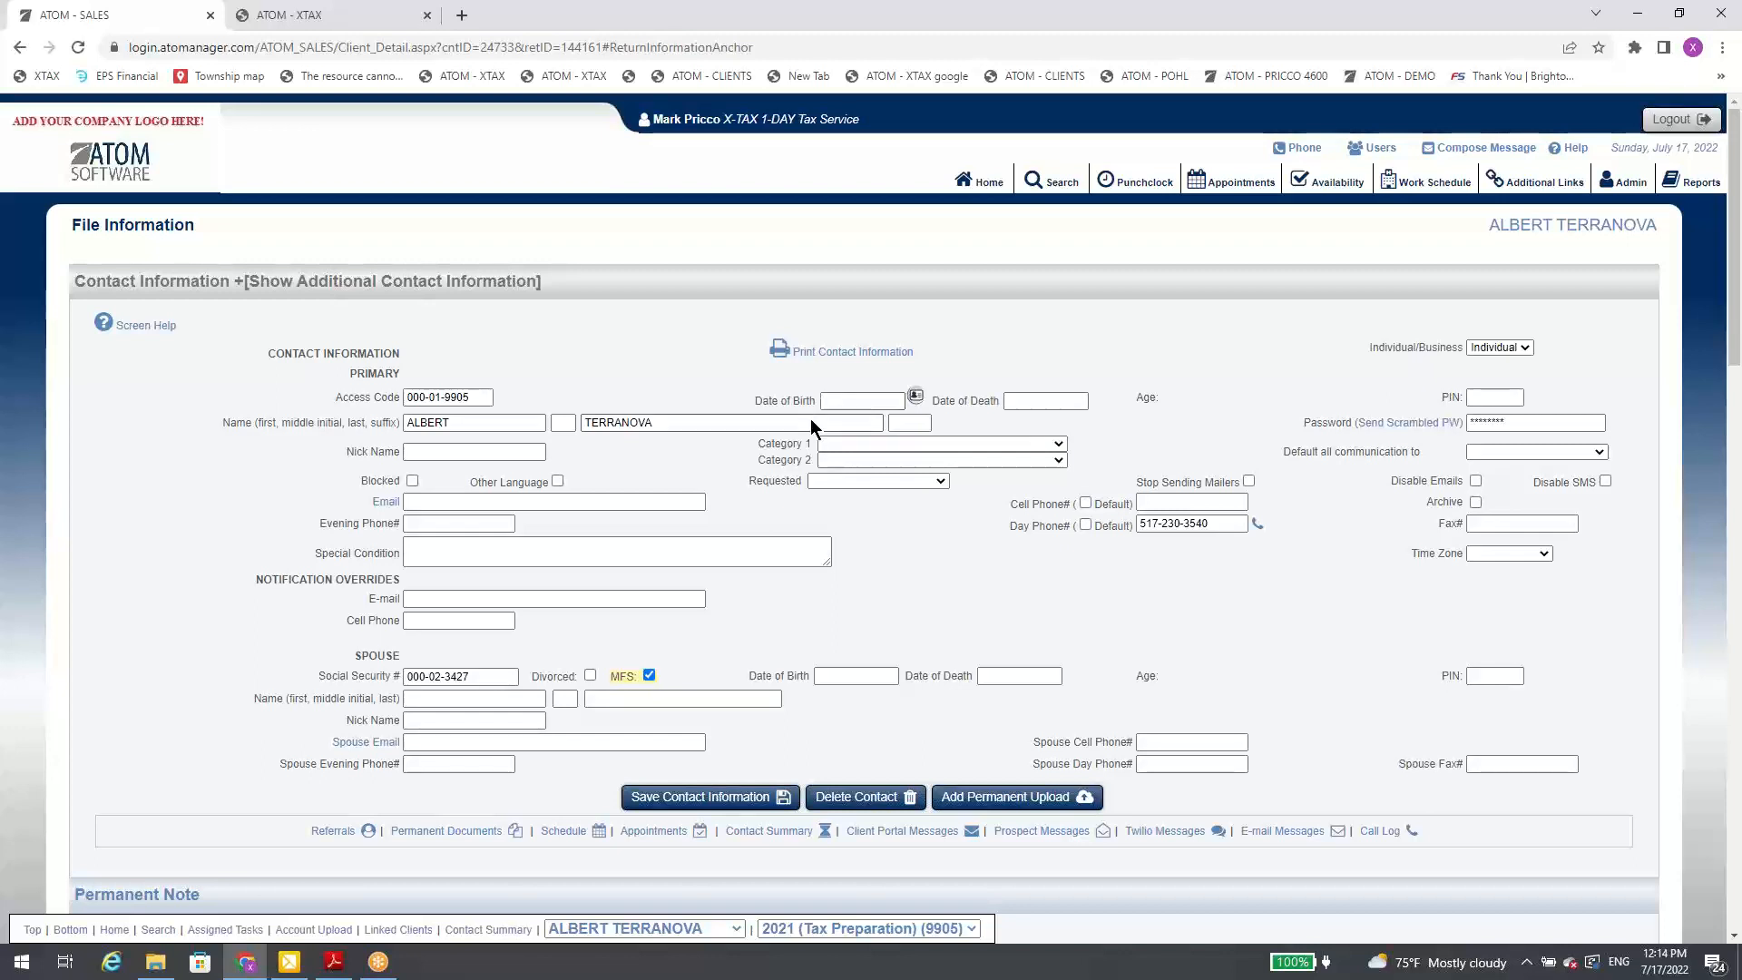
Step: Switch to the linked client with the Awaiting E-Sign / Payment event, view the Account Event Notes report, and close it
click(637, 929)
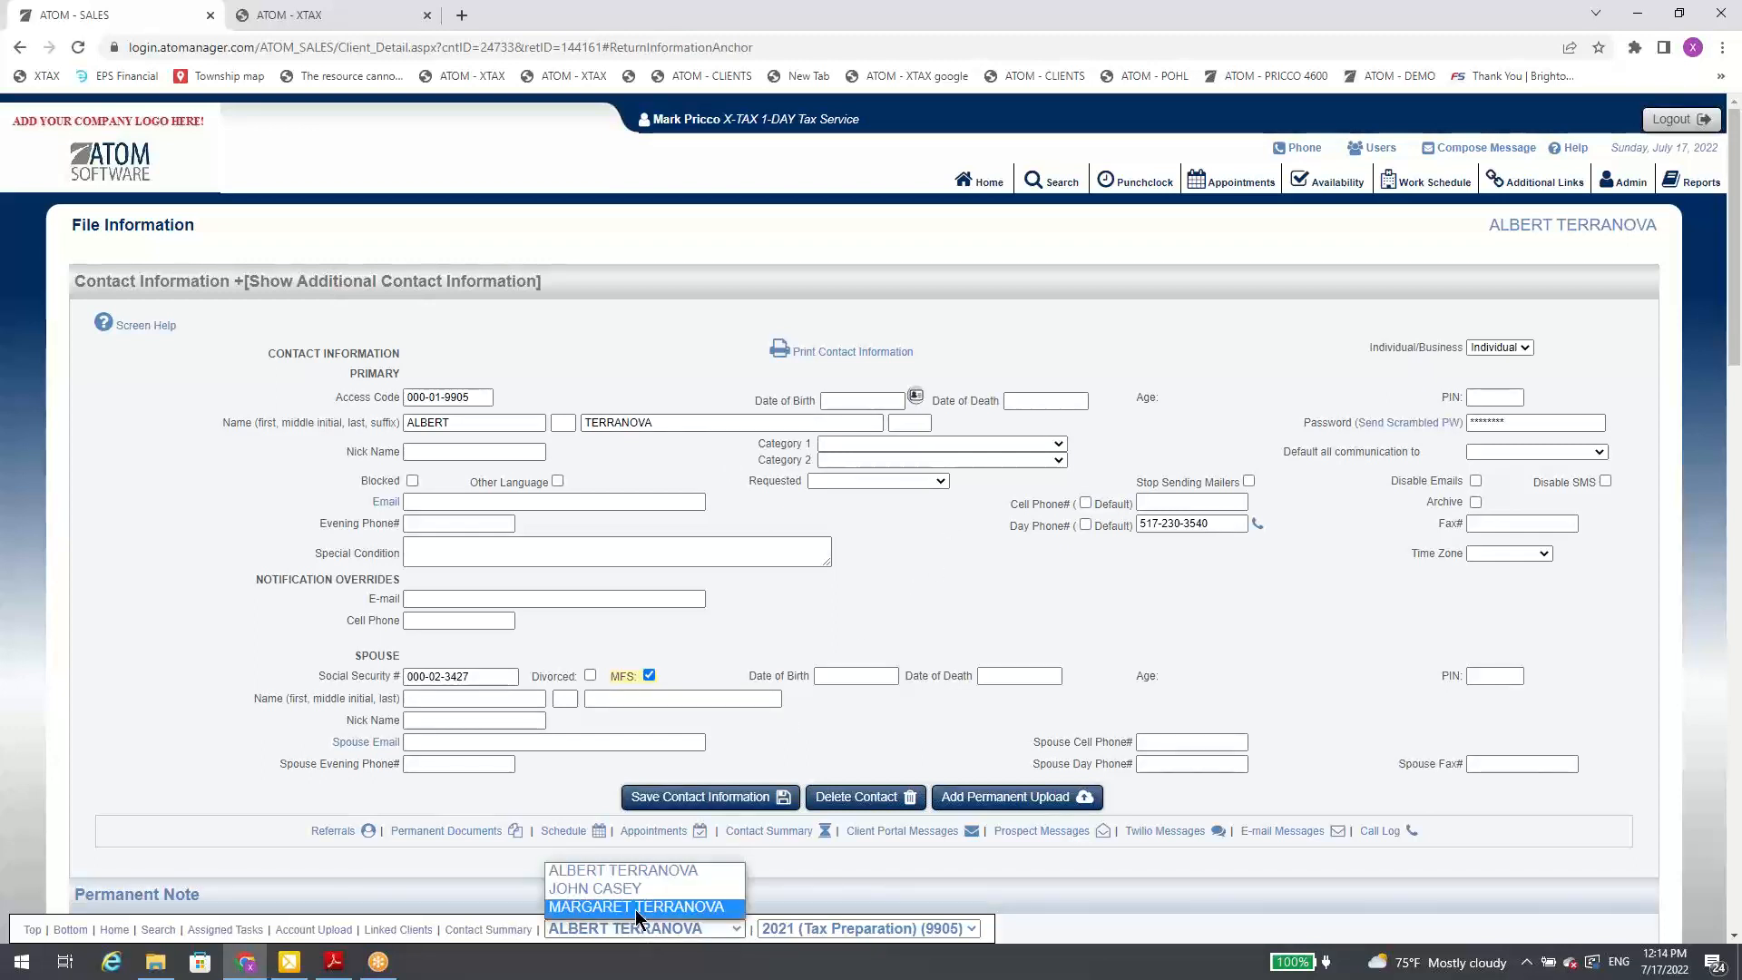
click(590, 888)
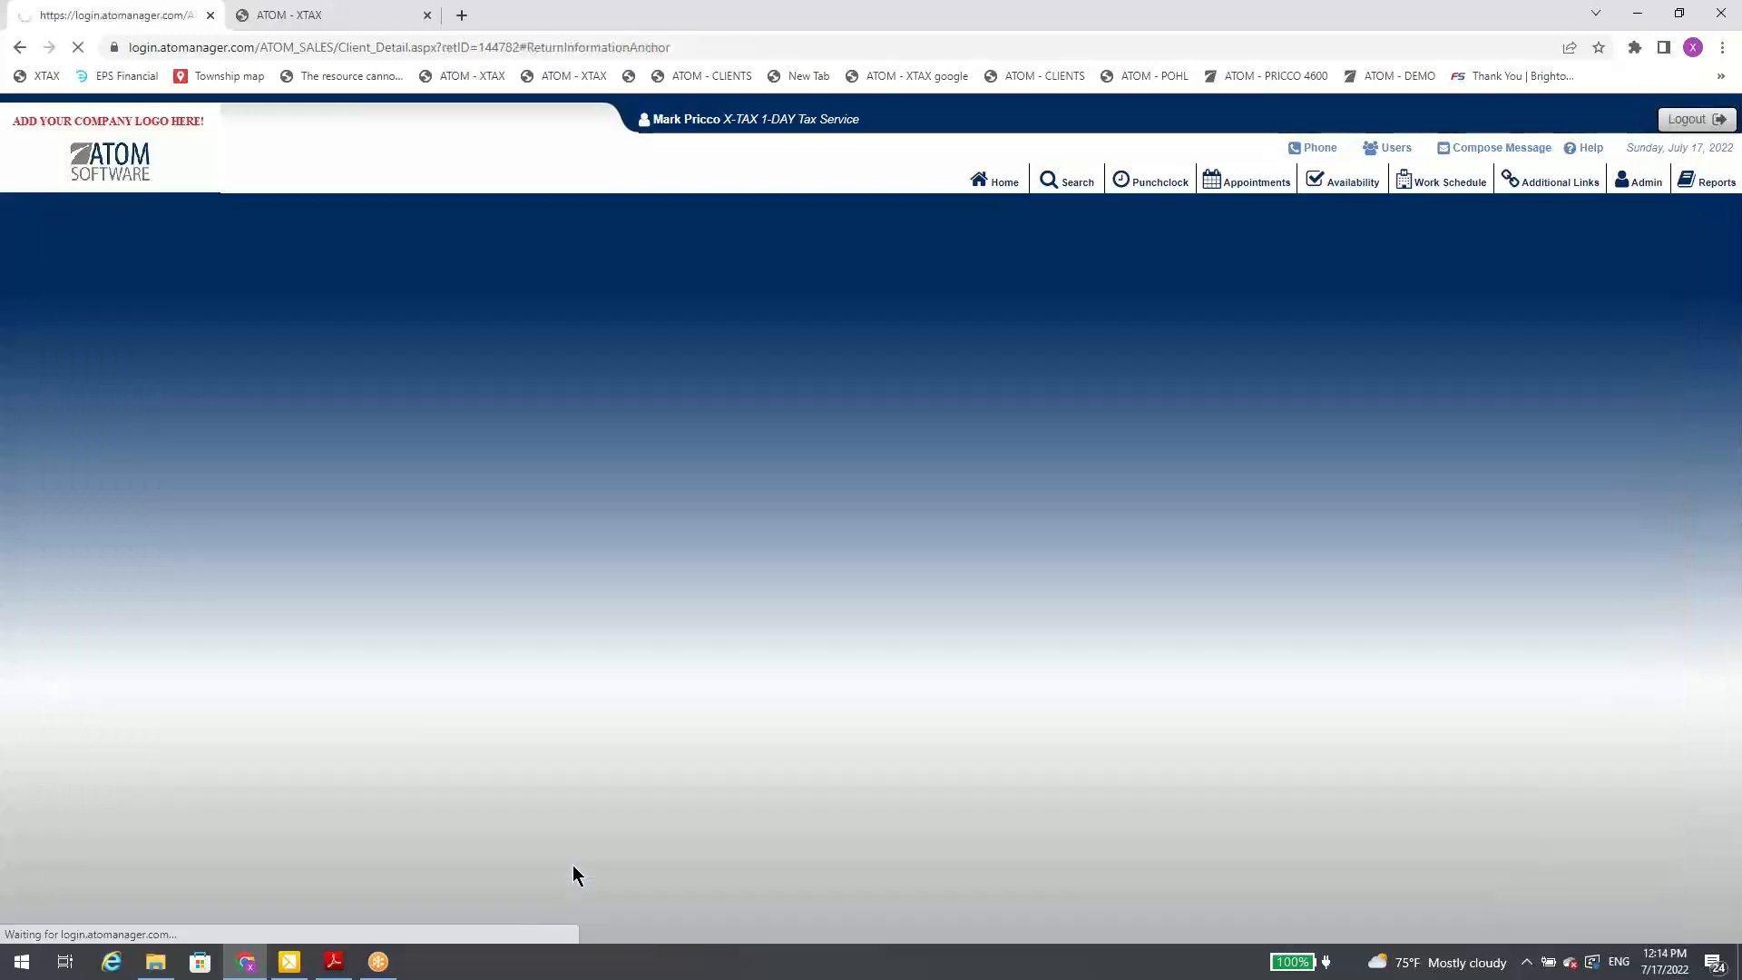
scroll(579, 864, down, 5)
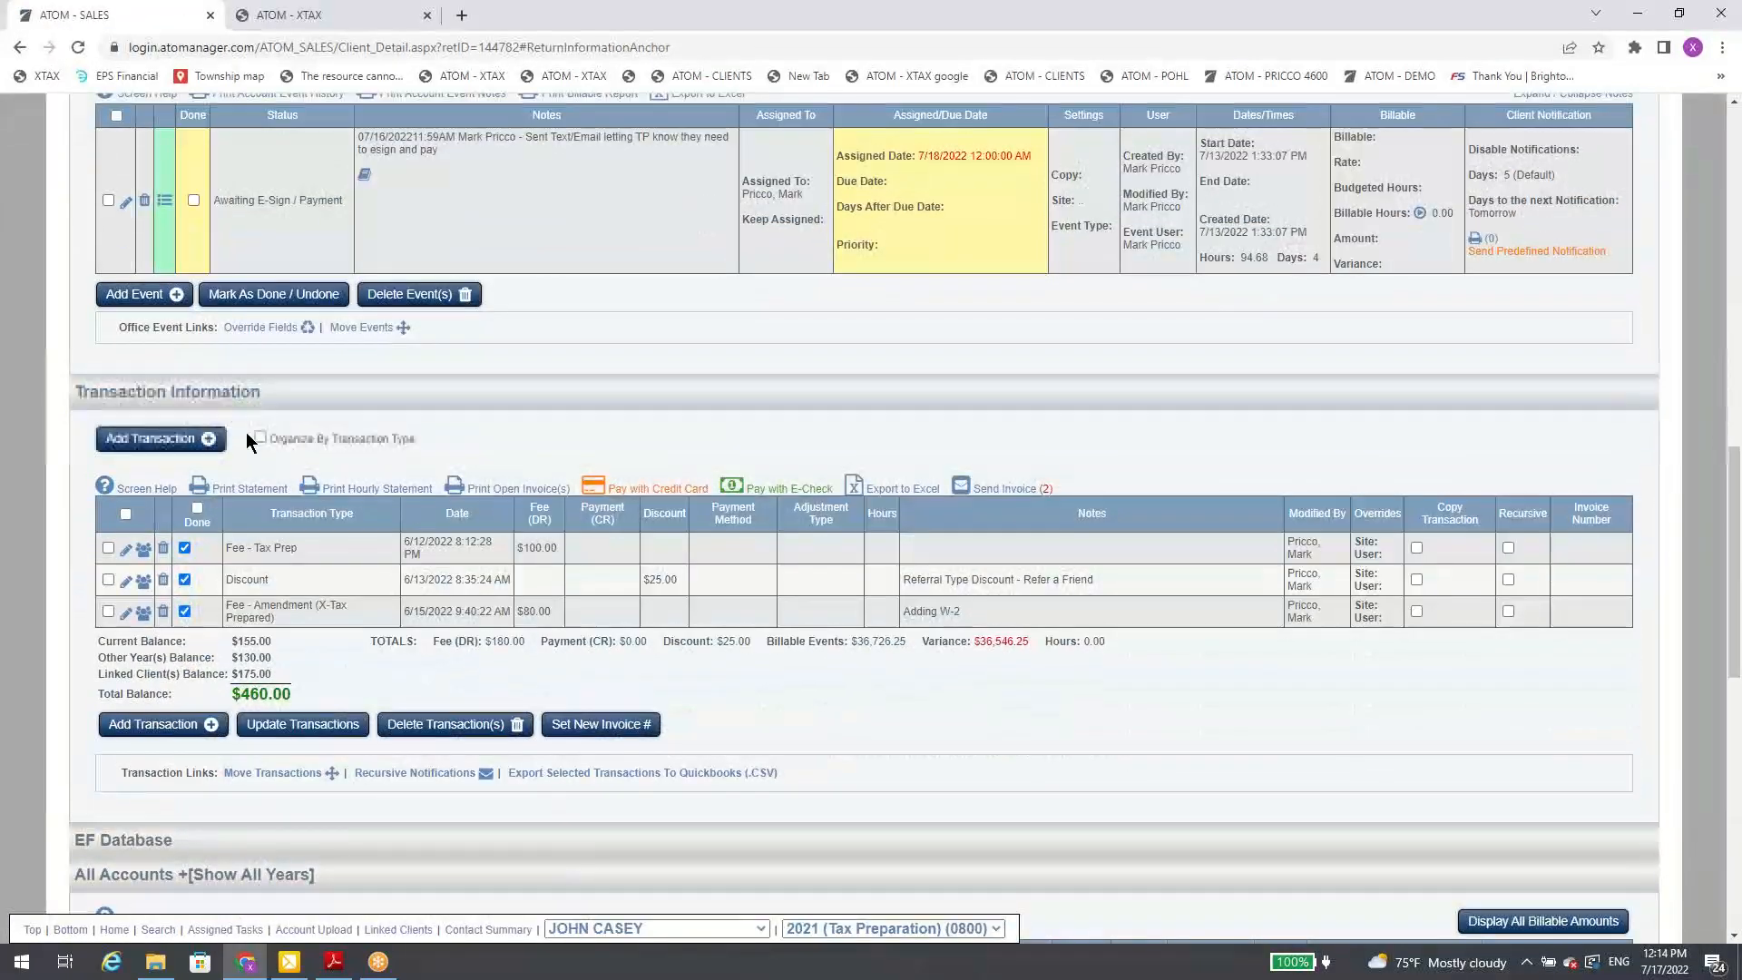
scroll(379, 516, down, 3)
scroll(375, 510, up, 7)
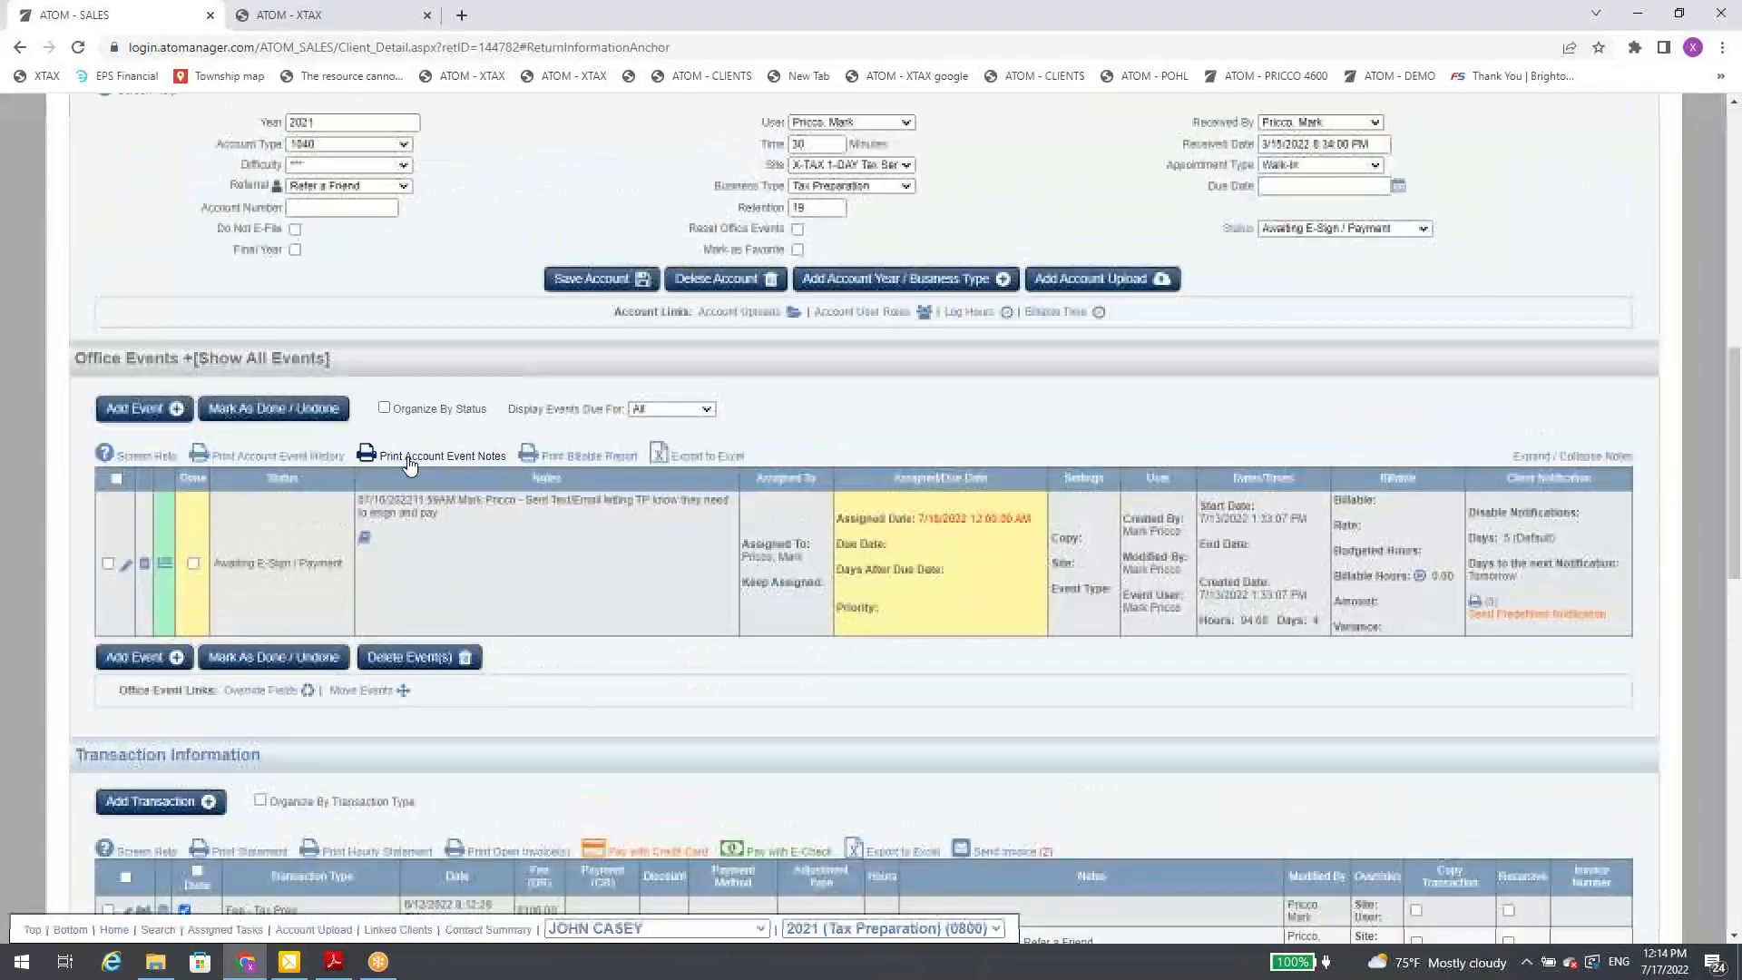
click(459, 459)
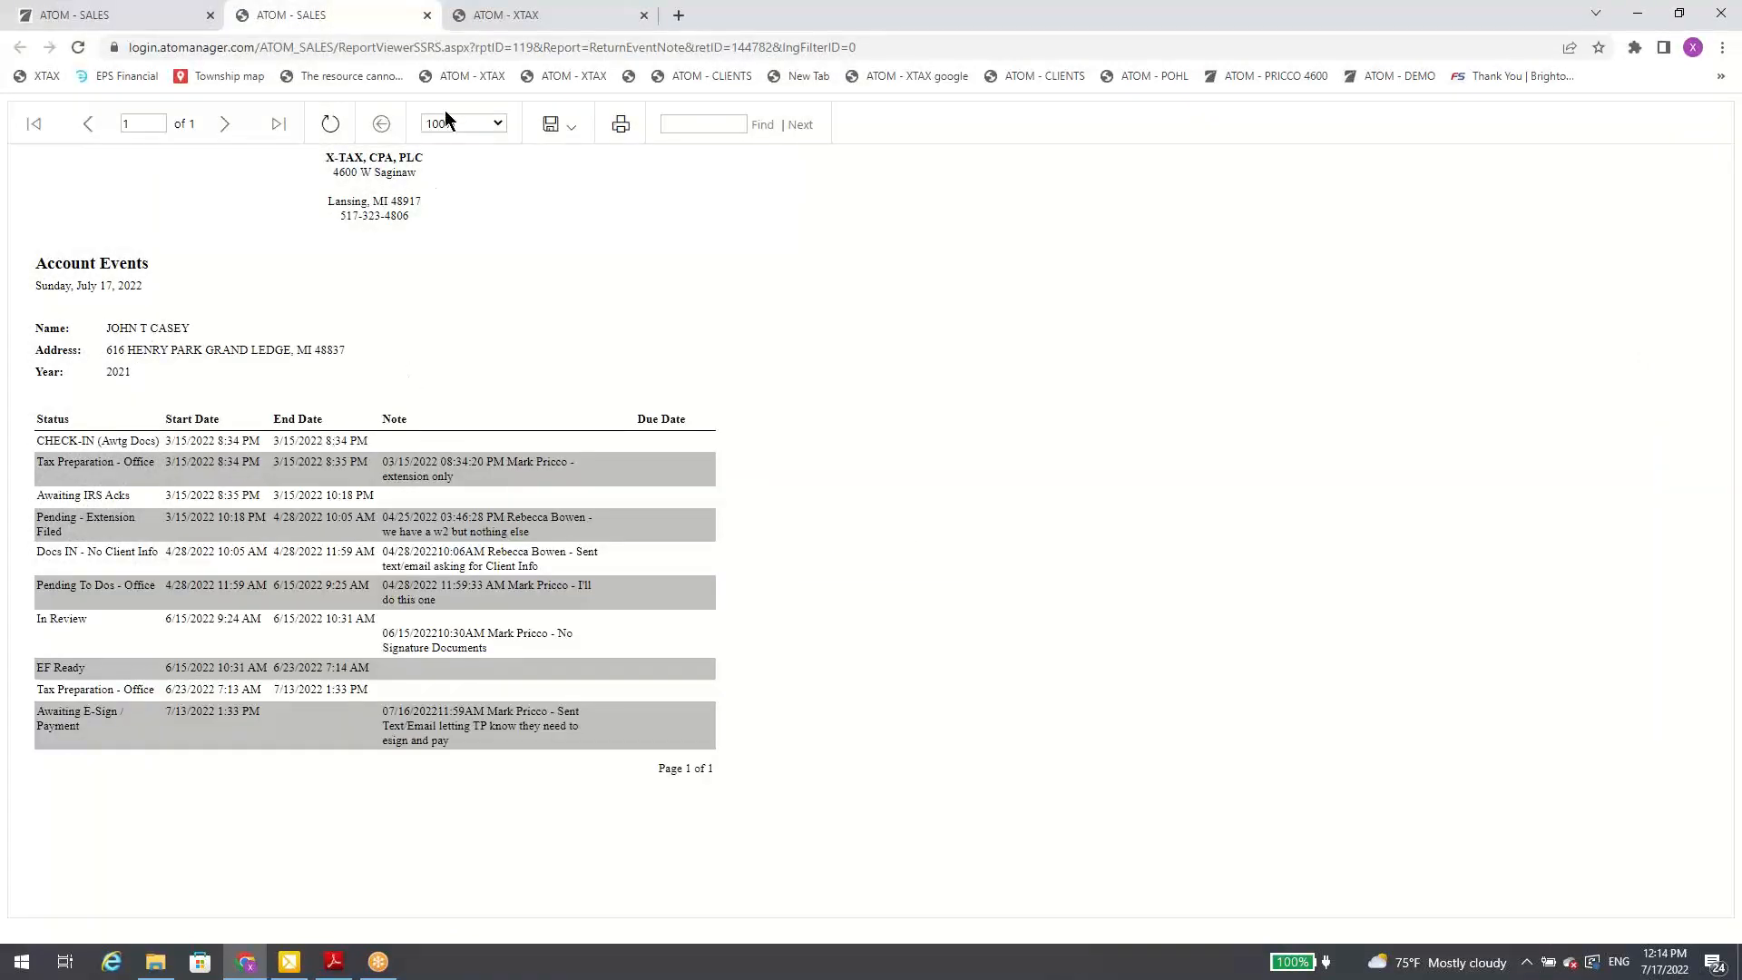
click(428, 14)
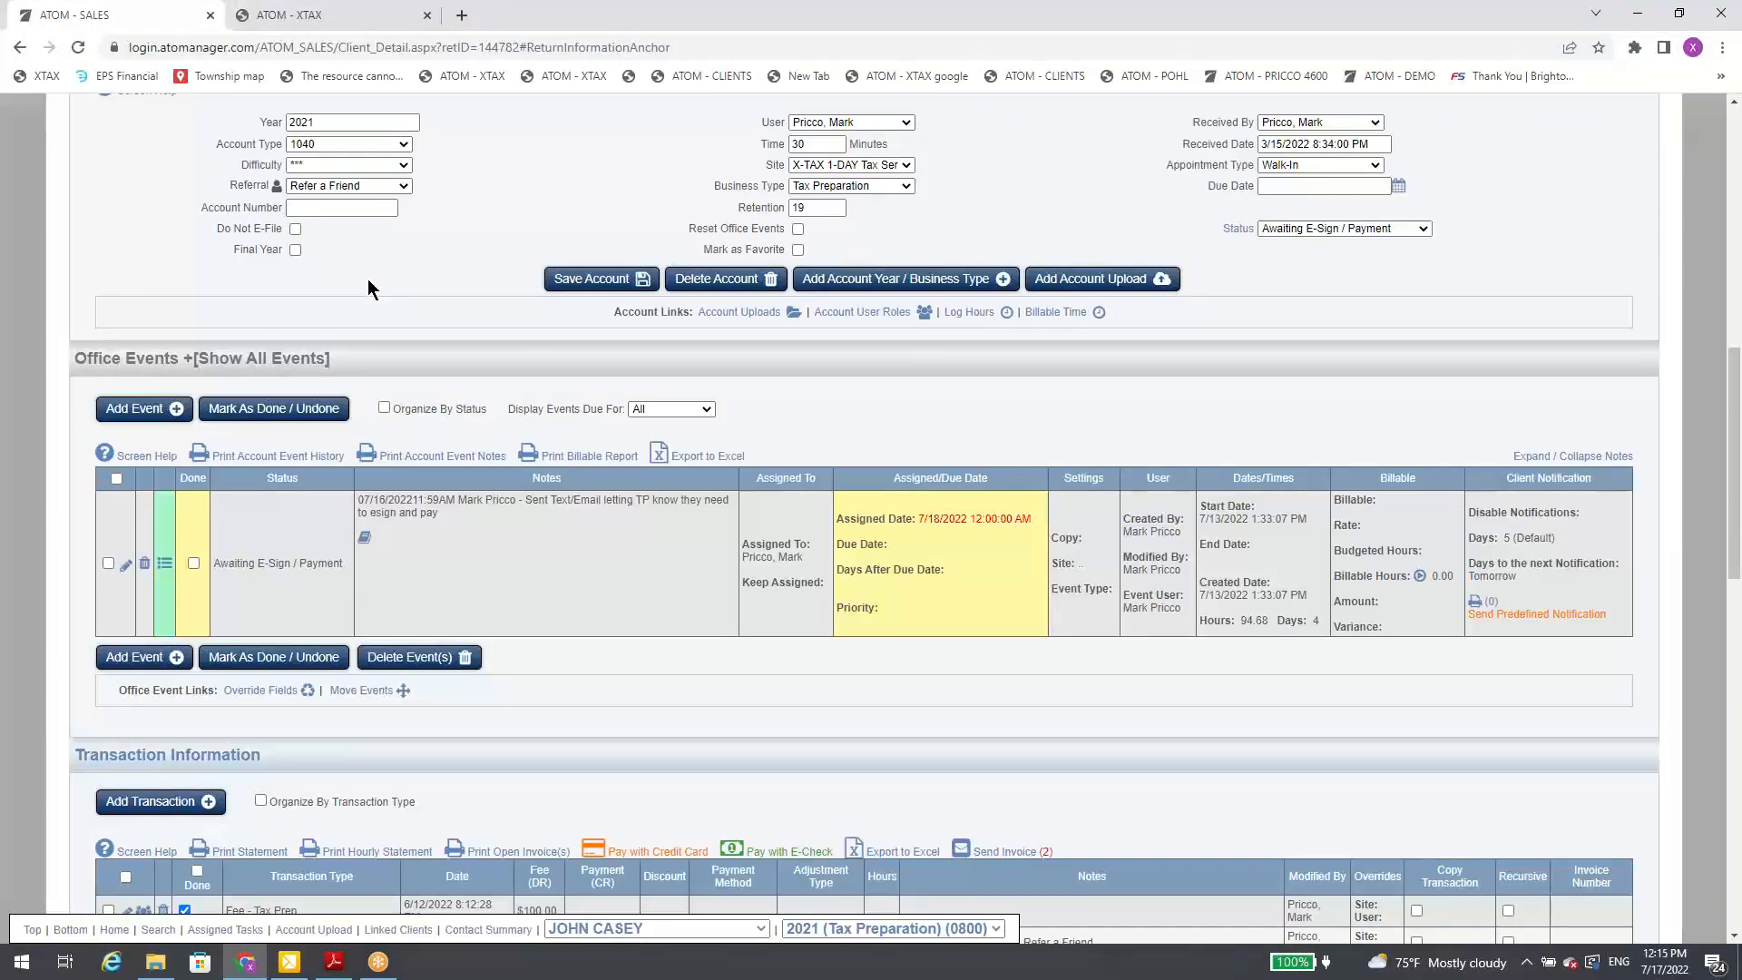
Step: Open the Awaiting E-Sign / Payment event for editing, leave it, and check its Assigned Date
click(127, 567)
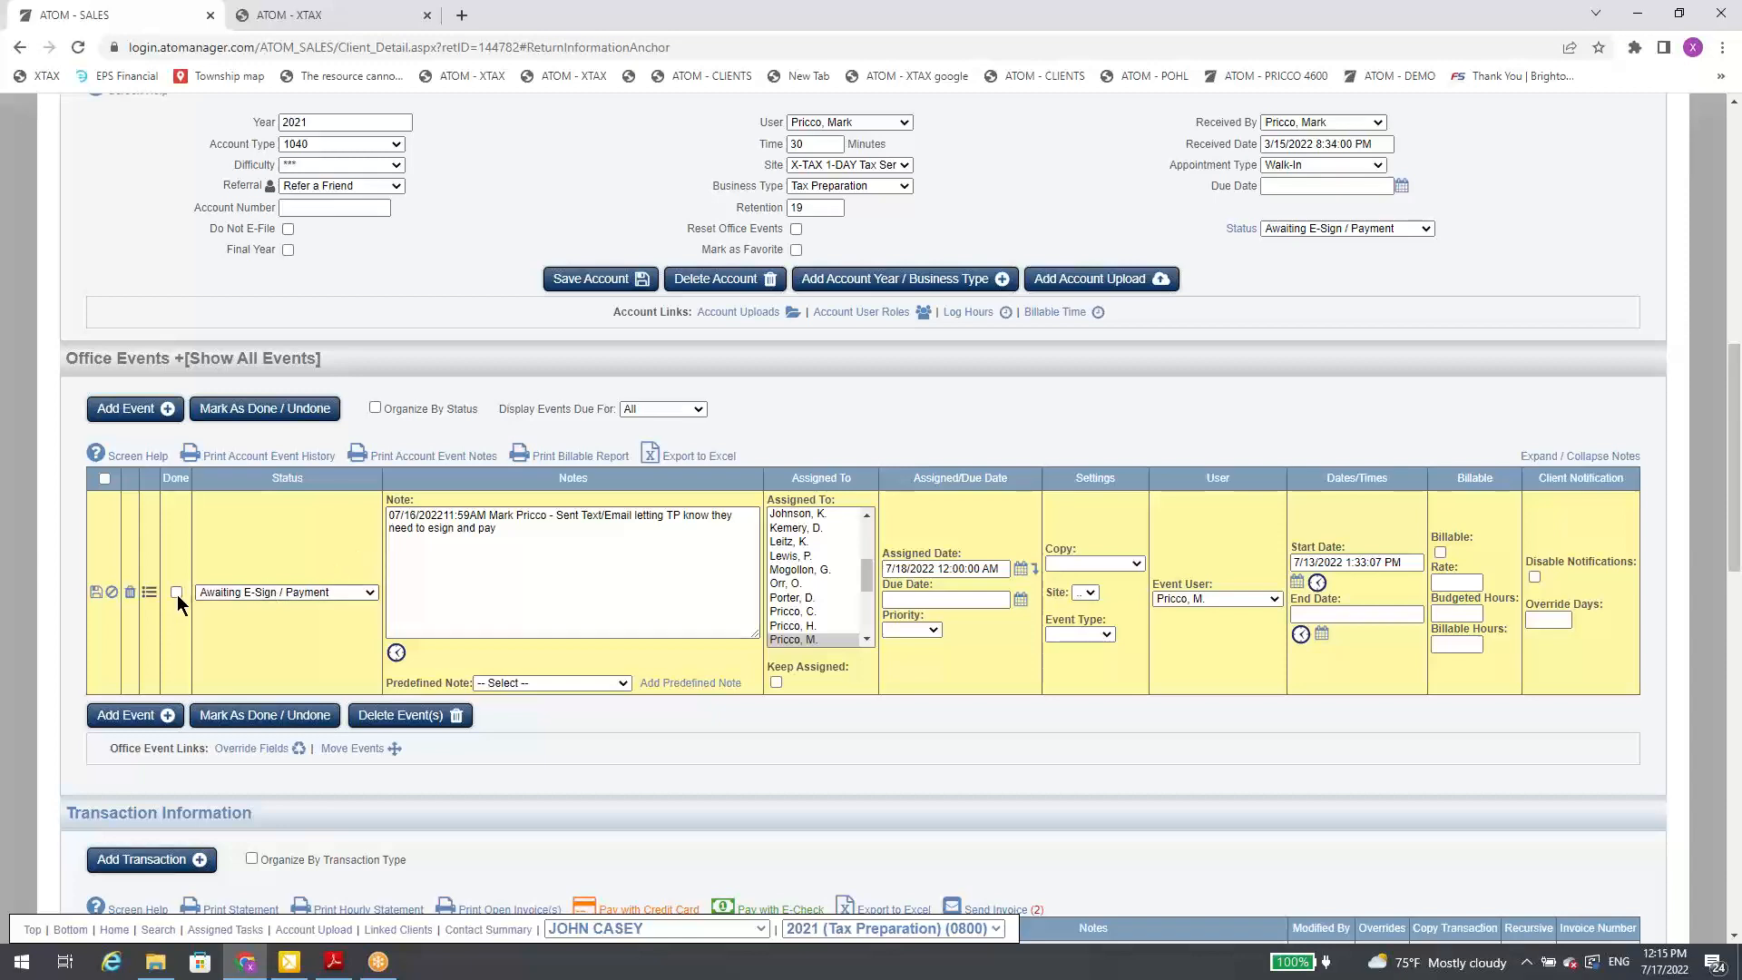
click(129, 592)
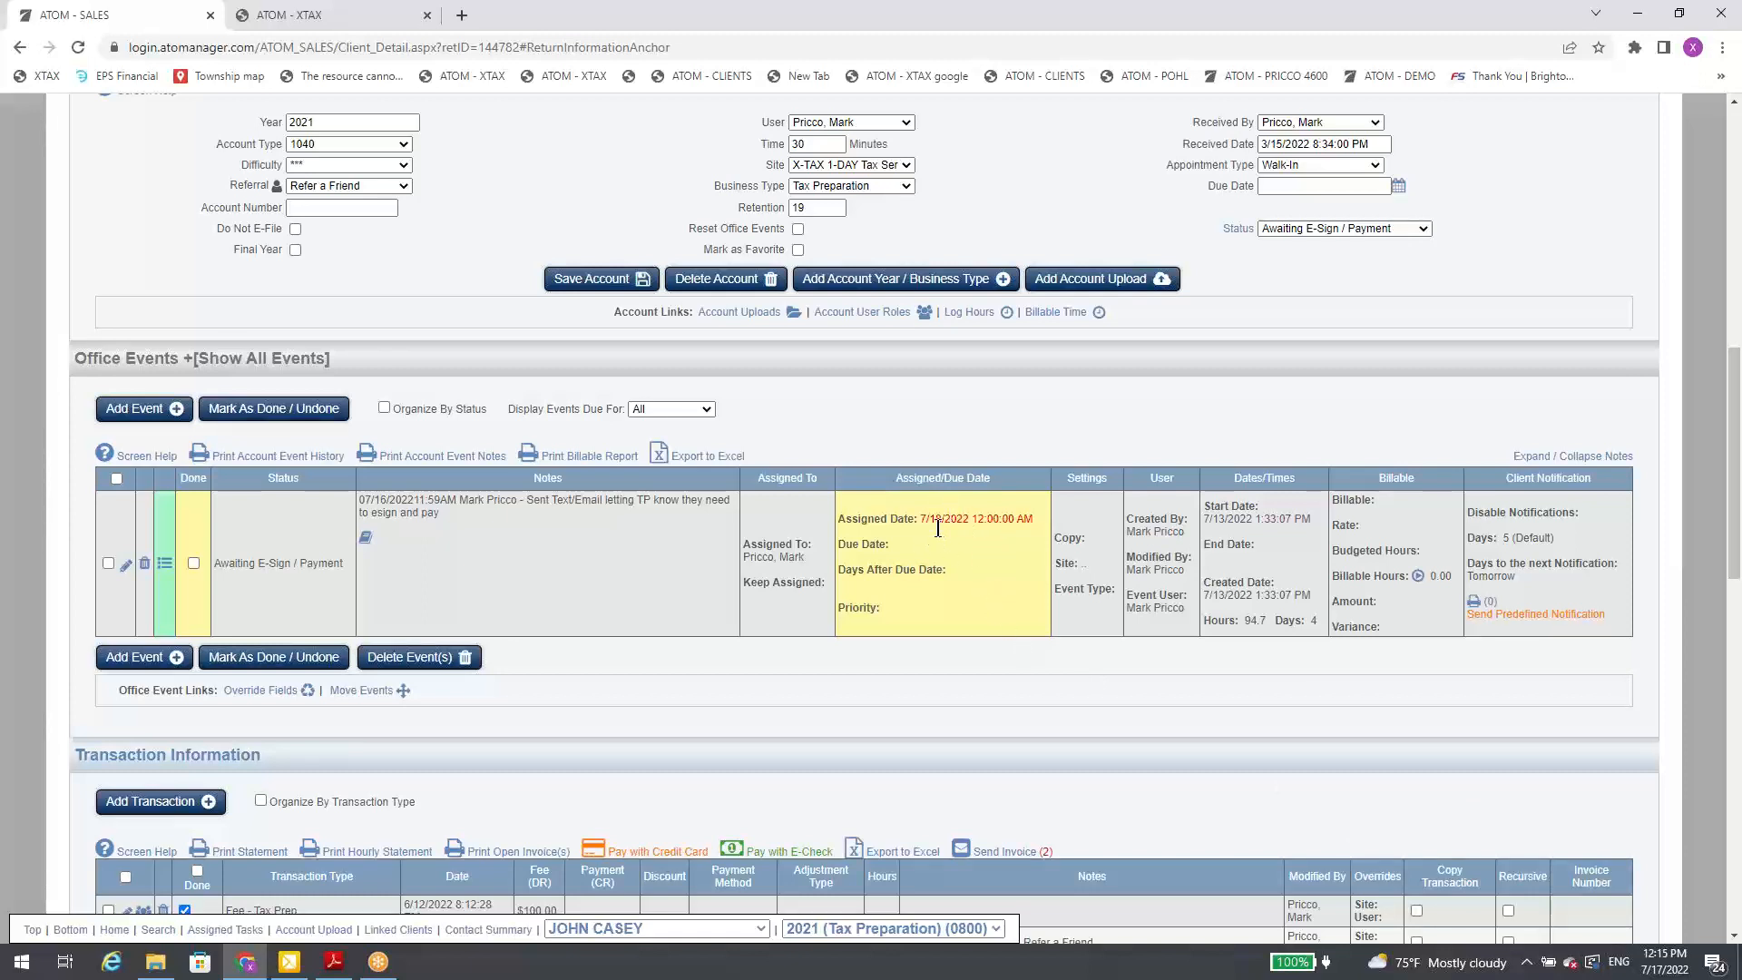
drag(919, 519, 1038, 516)
click(980, 545)
Step: Reopen the Awaiting E-Sign / Payment event and view the predefined notes available for it
click(126, 565)
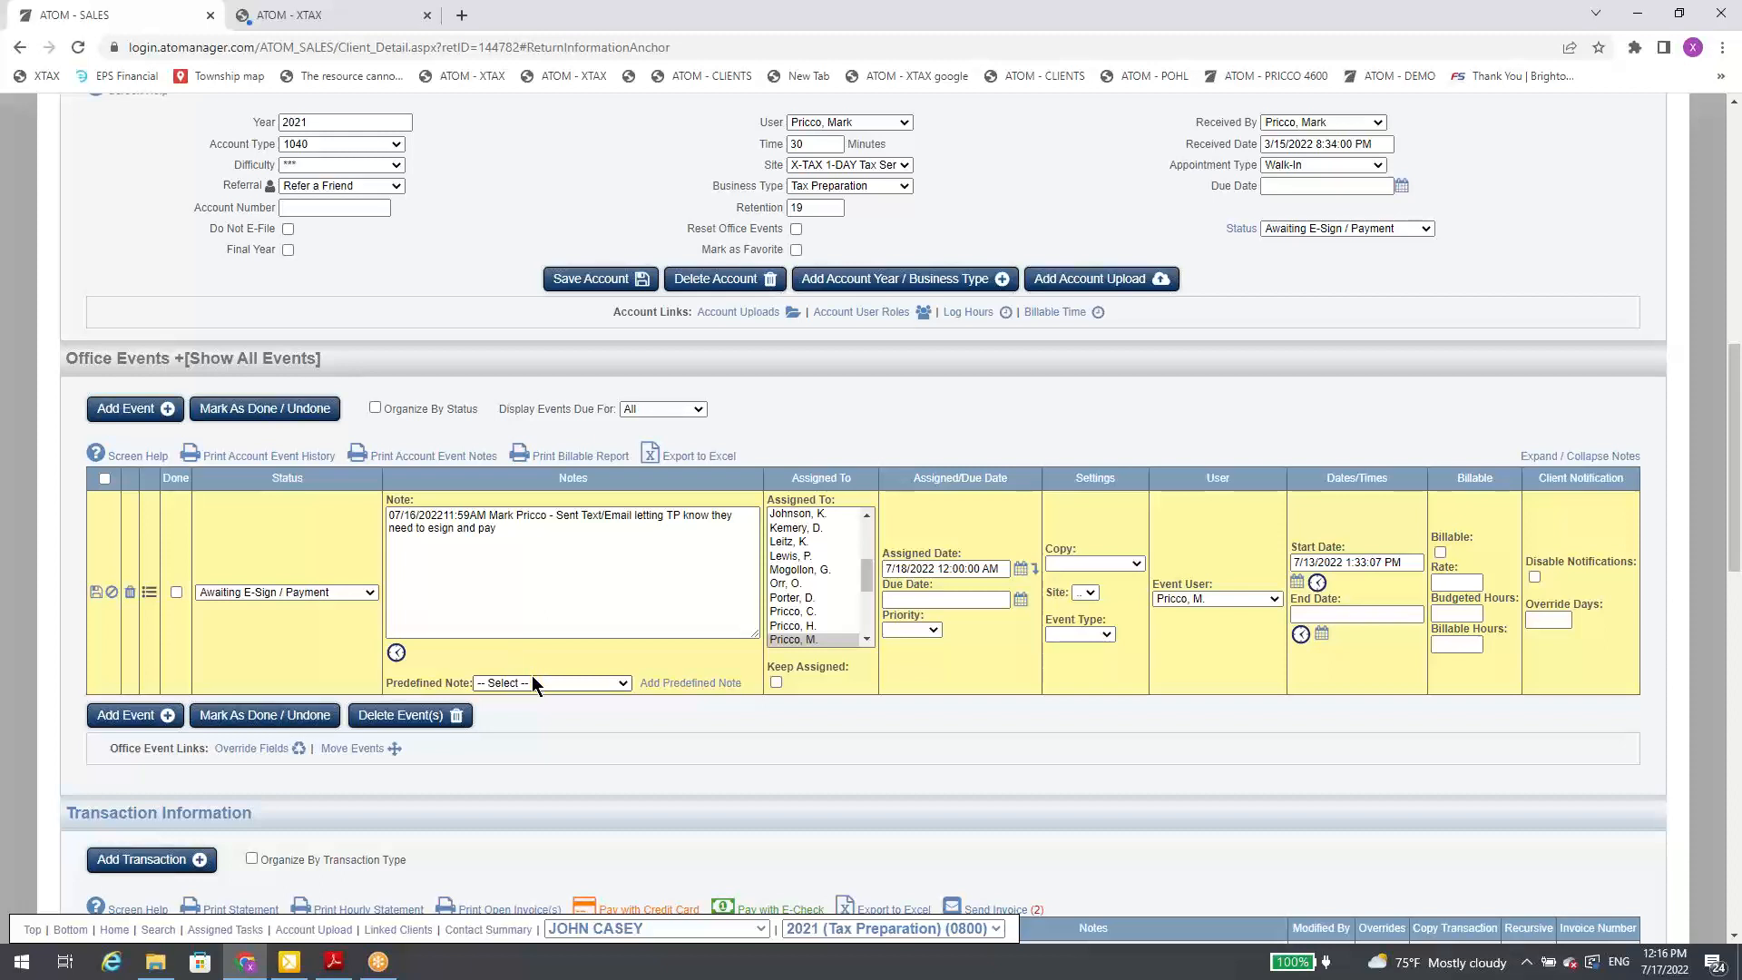
click(532, 682)
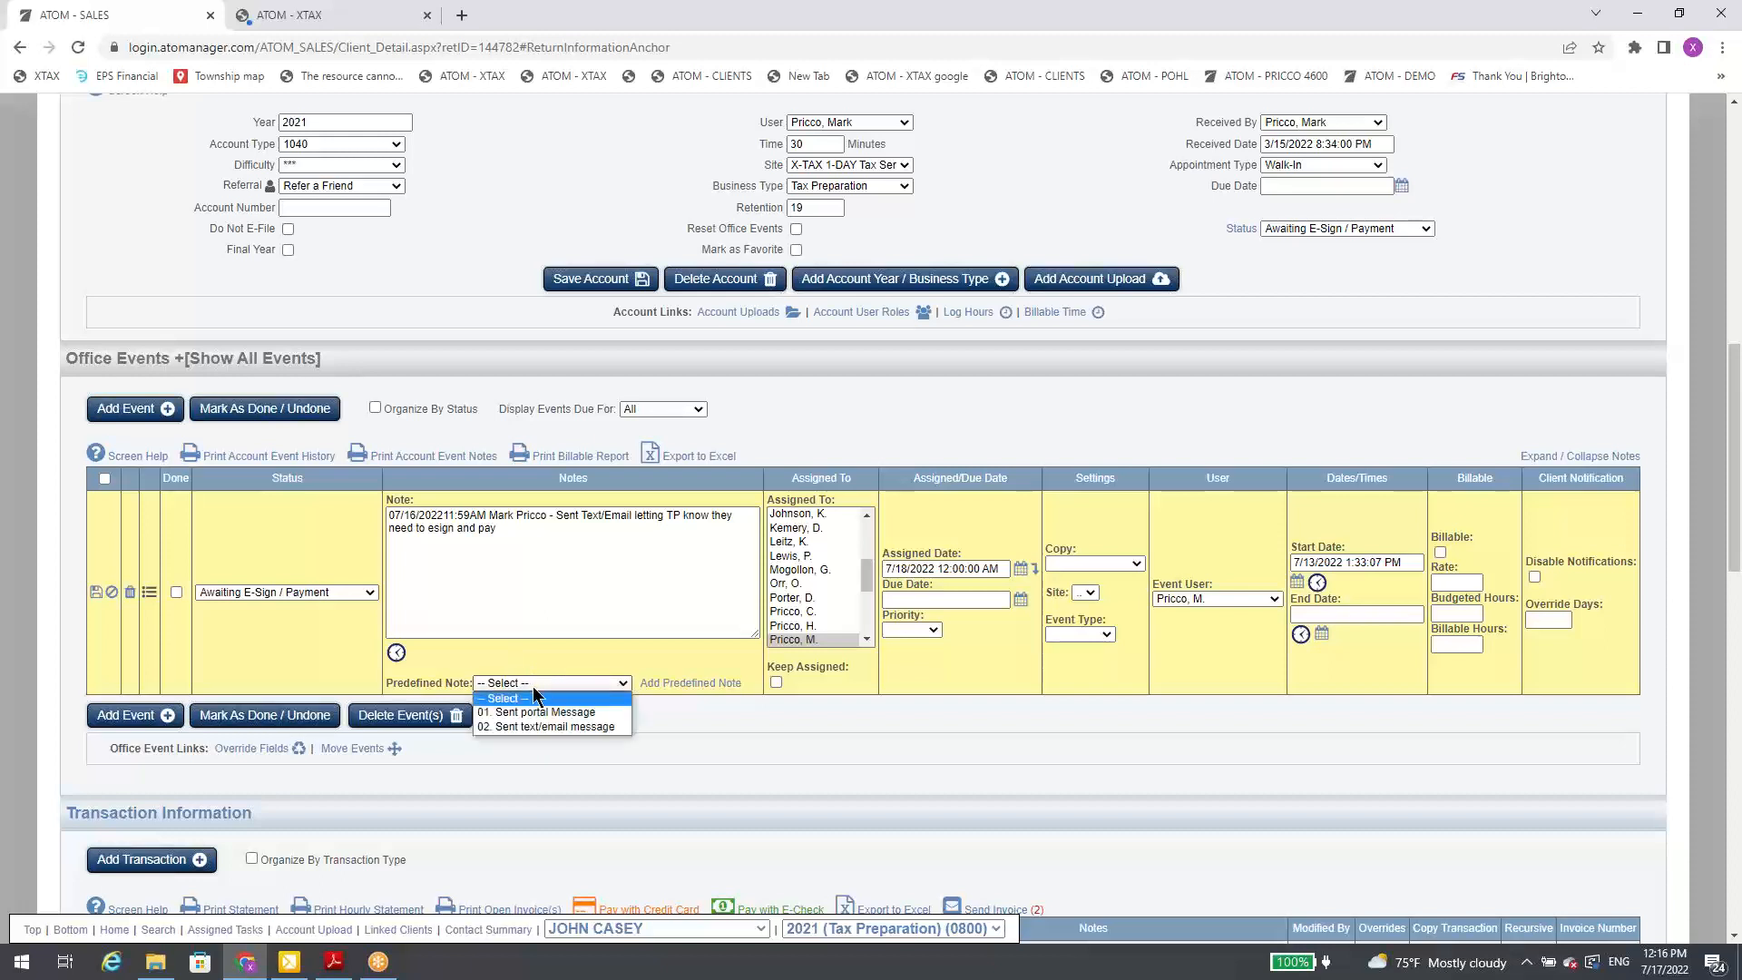
click(537, 663)
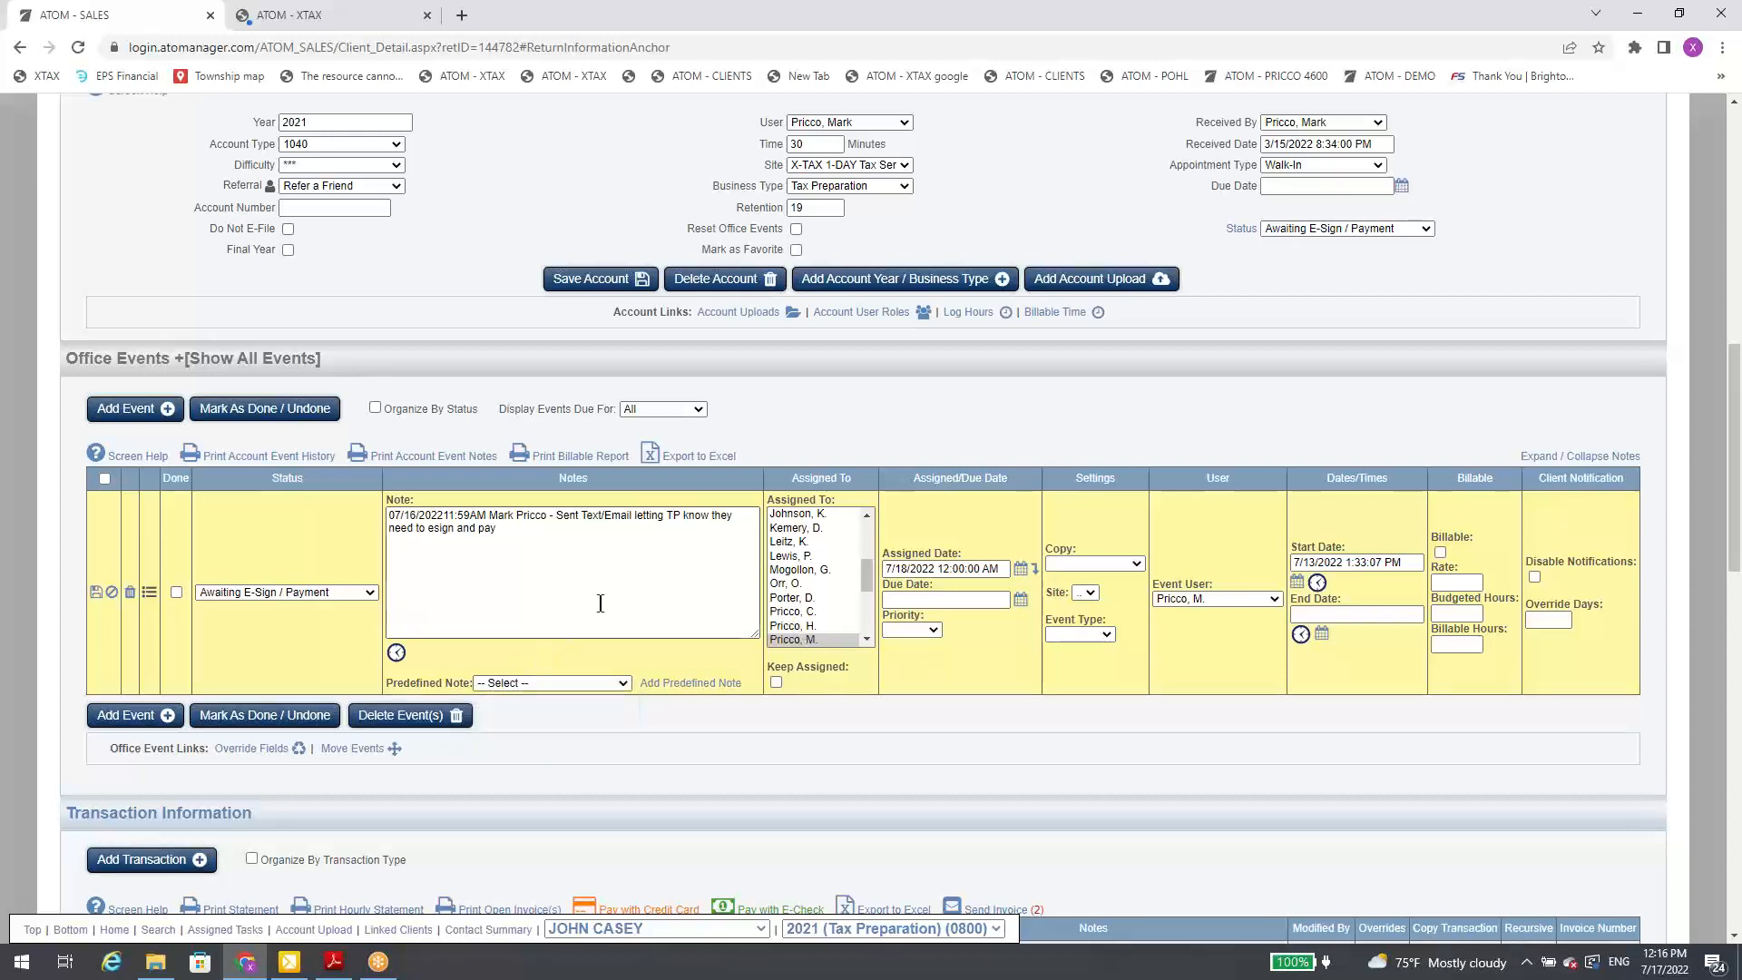
Step: View the predefined notes setup for the Awaiting E-Sign / Payment status and the Event Status list, then return to the client's file
click(687, 688)
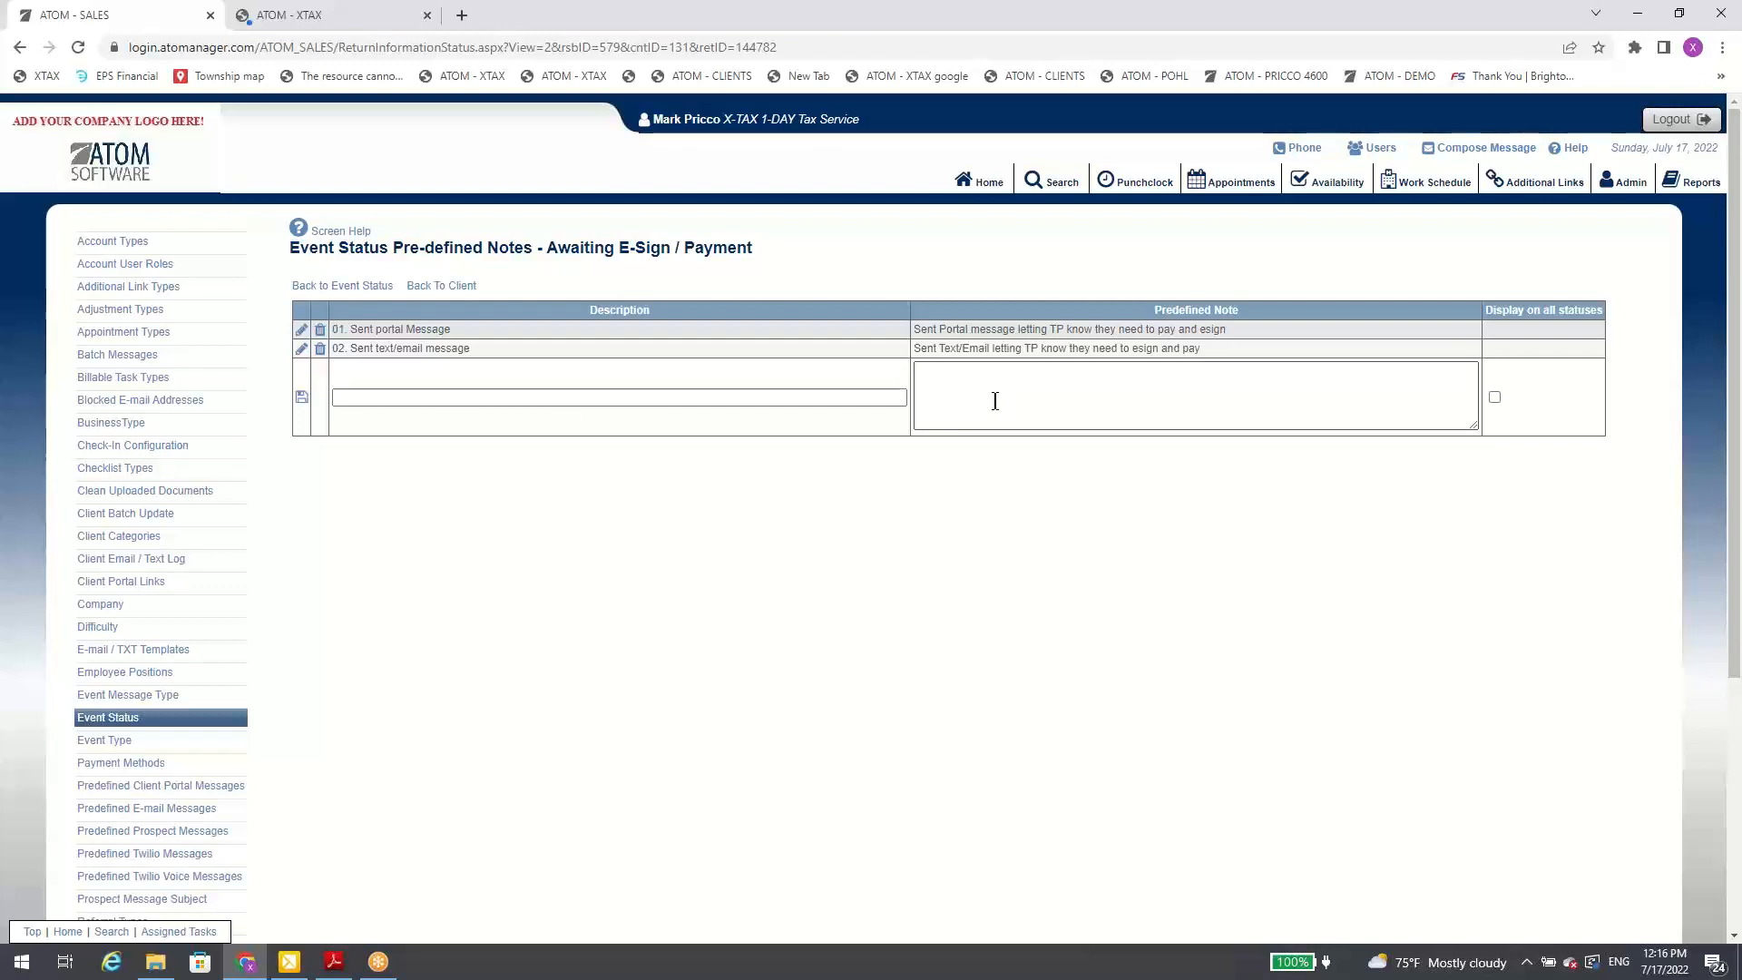
click(369, 286)
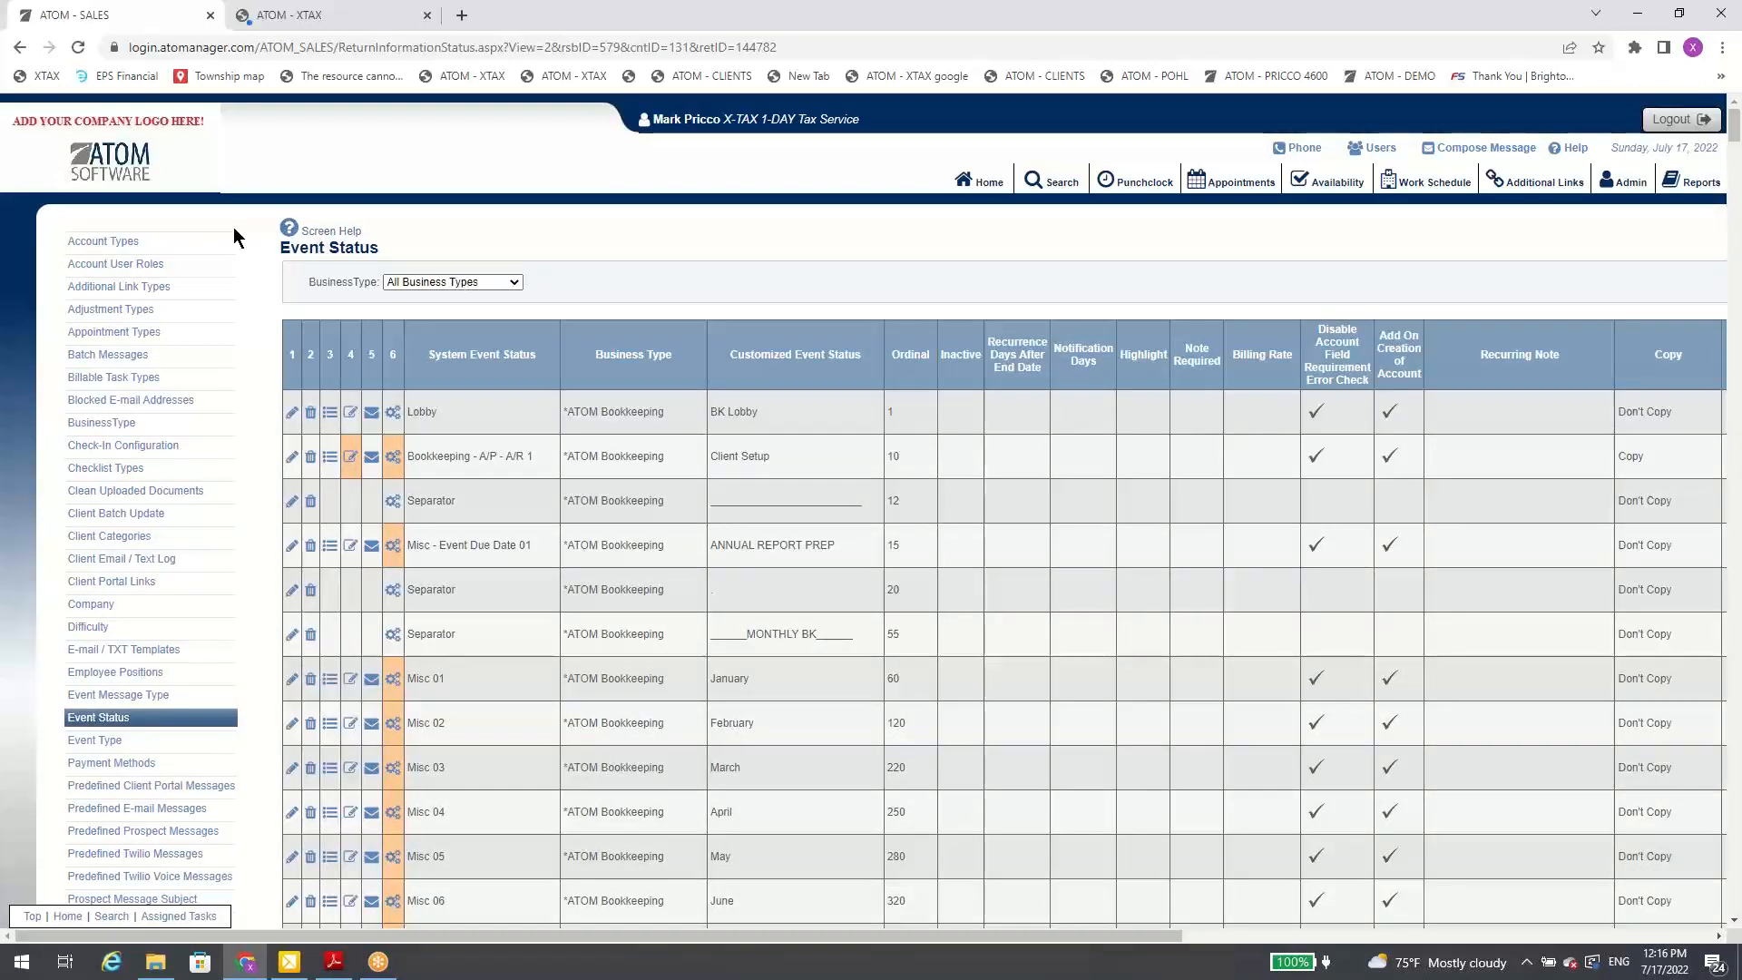
click(21, 49)
Step: Examine the event's predefined notes setup again, starting from the event's editing row, and go back to the client
scroll(513, 431, down, 10)
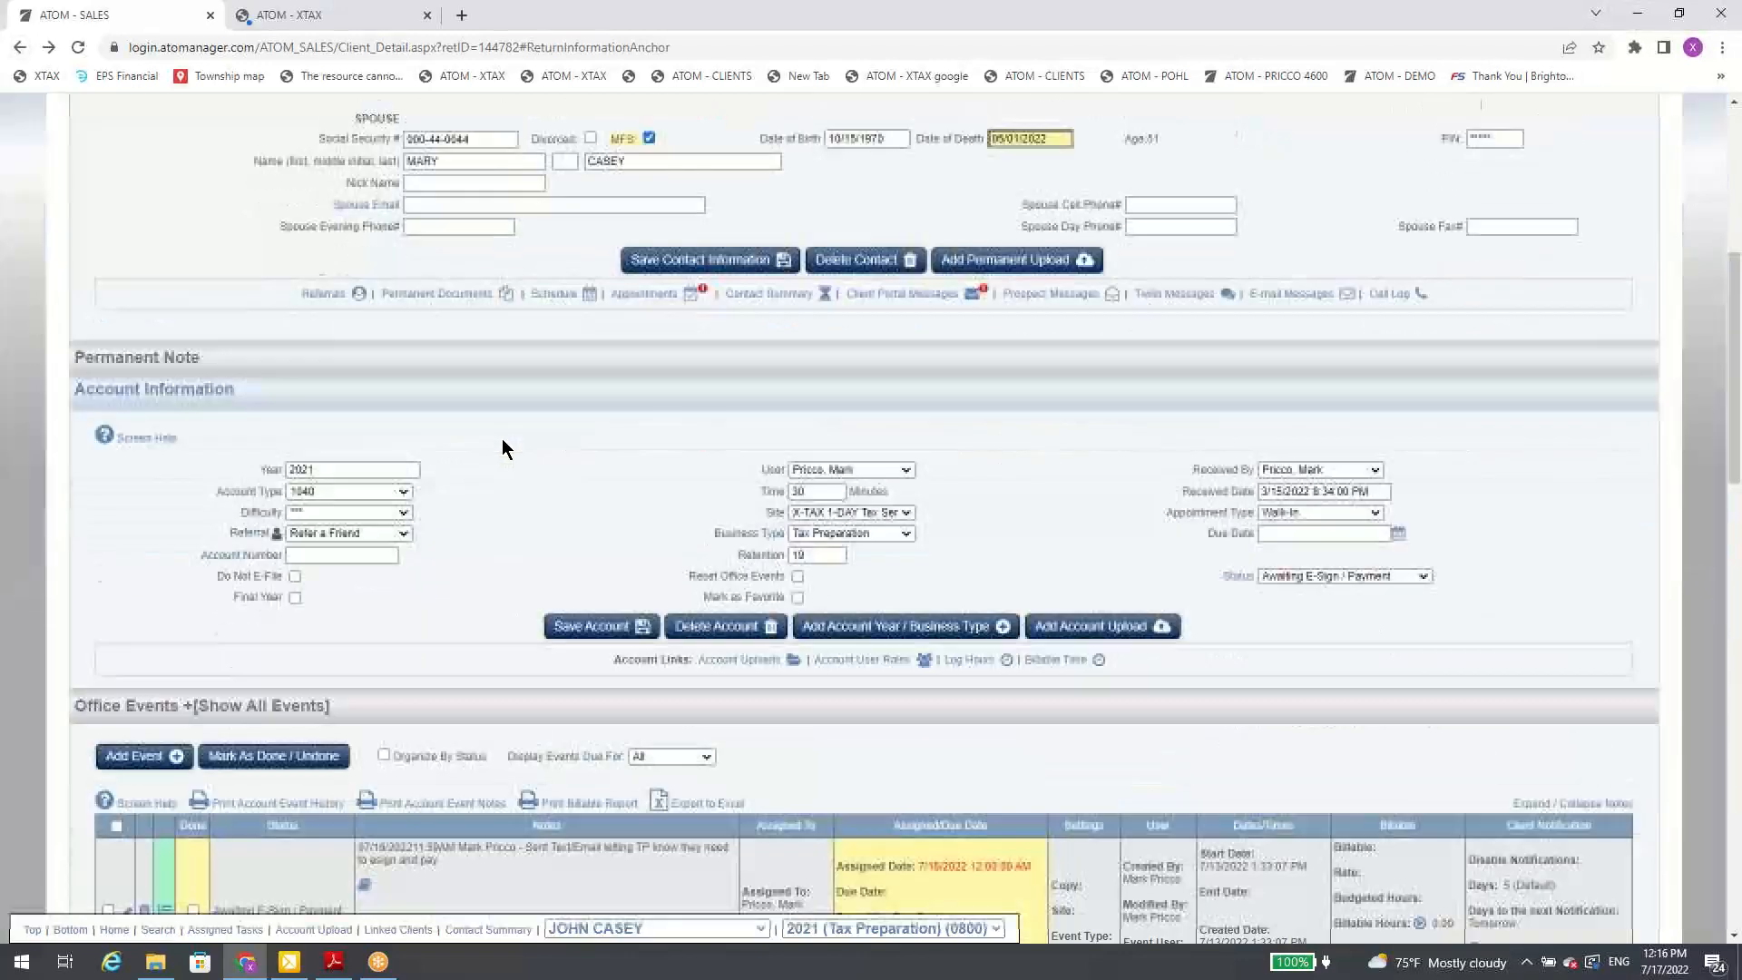
click(128, 356)
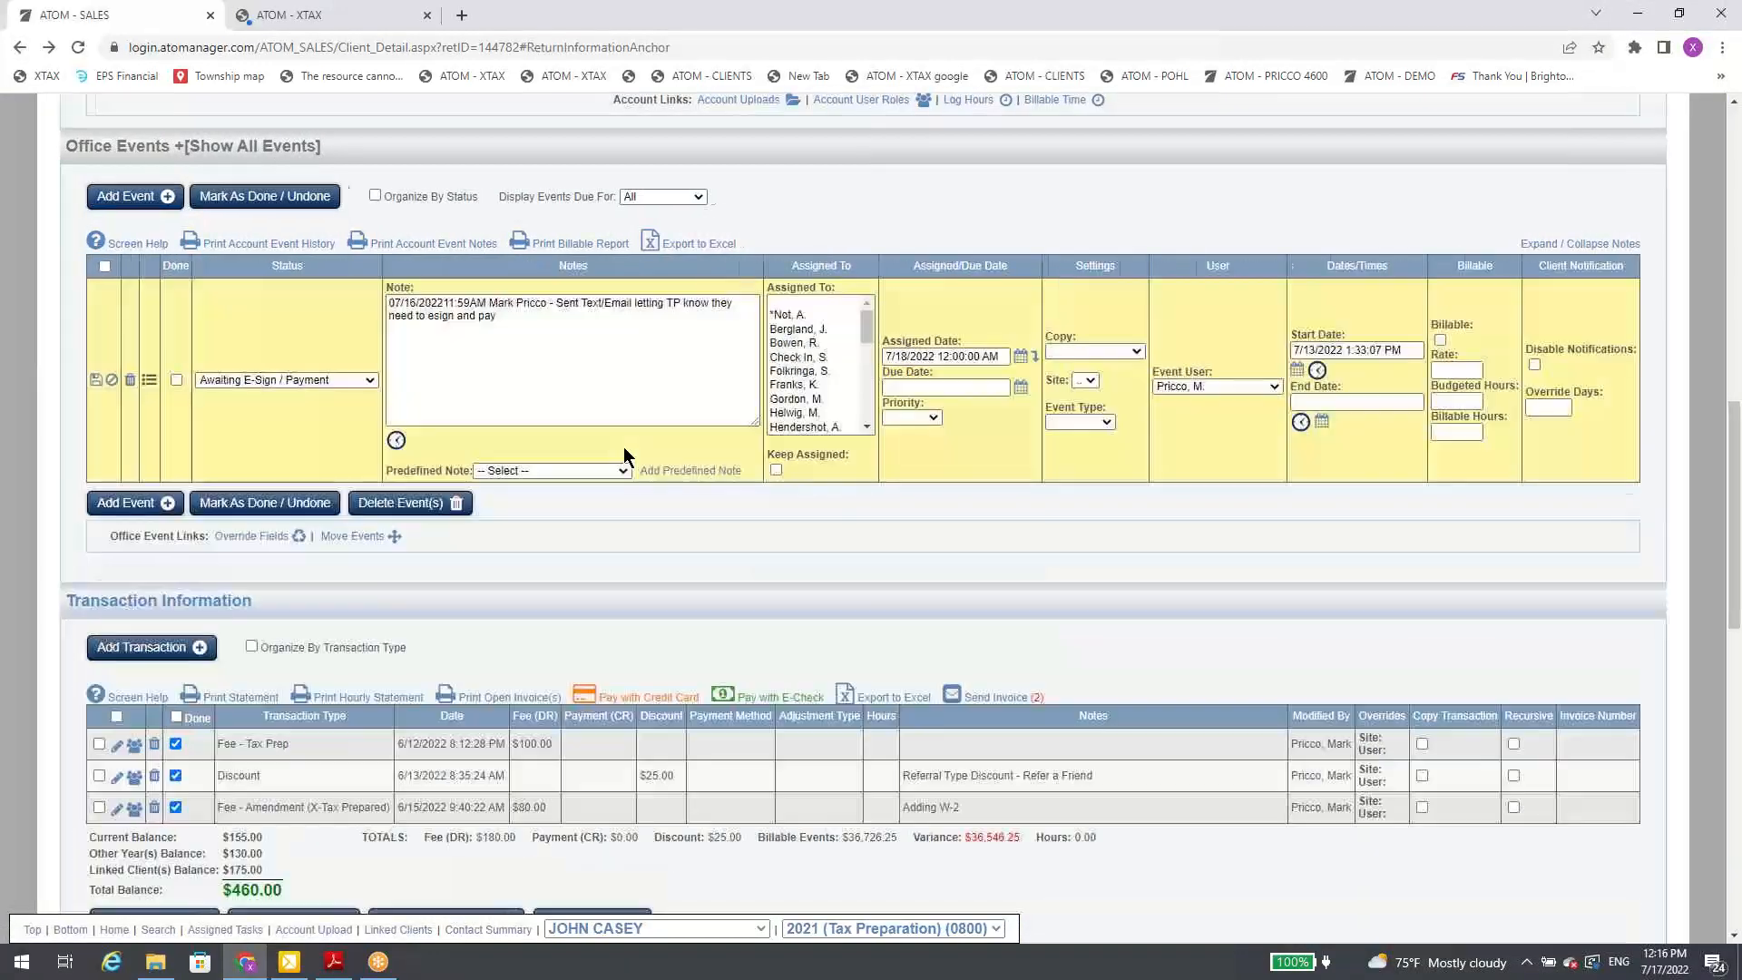
click(666, 469)
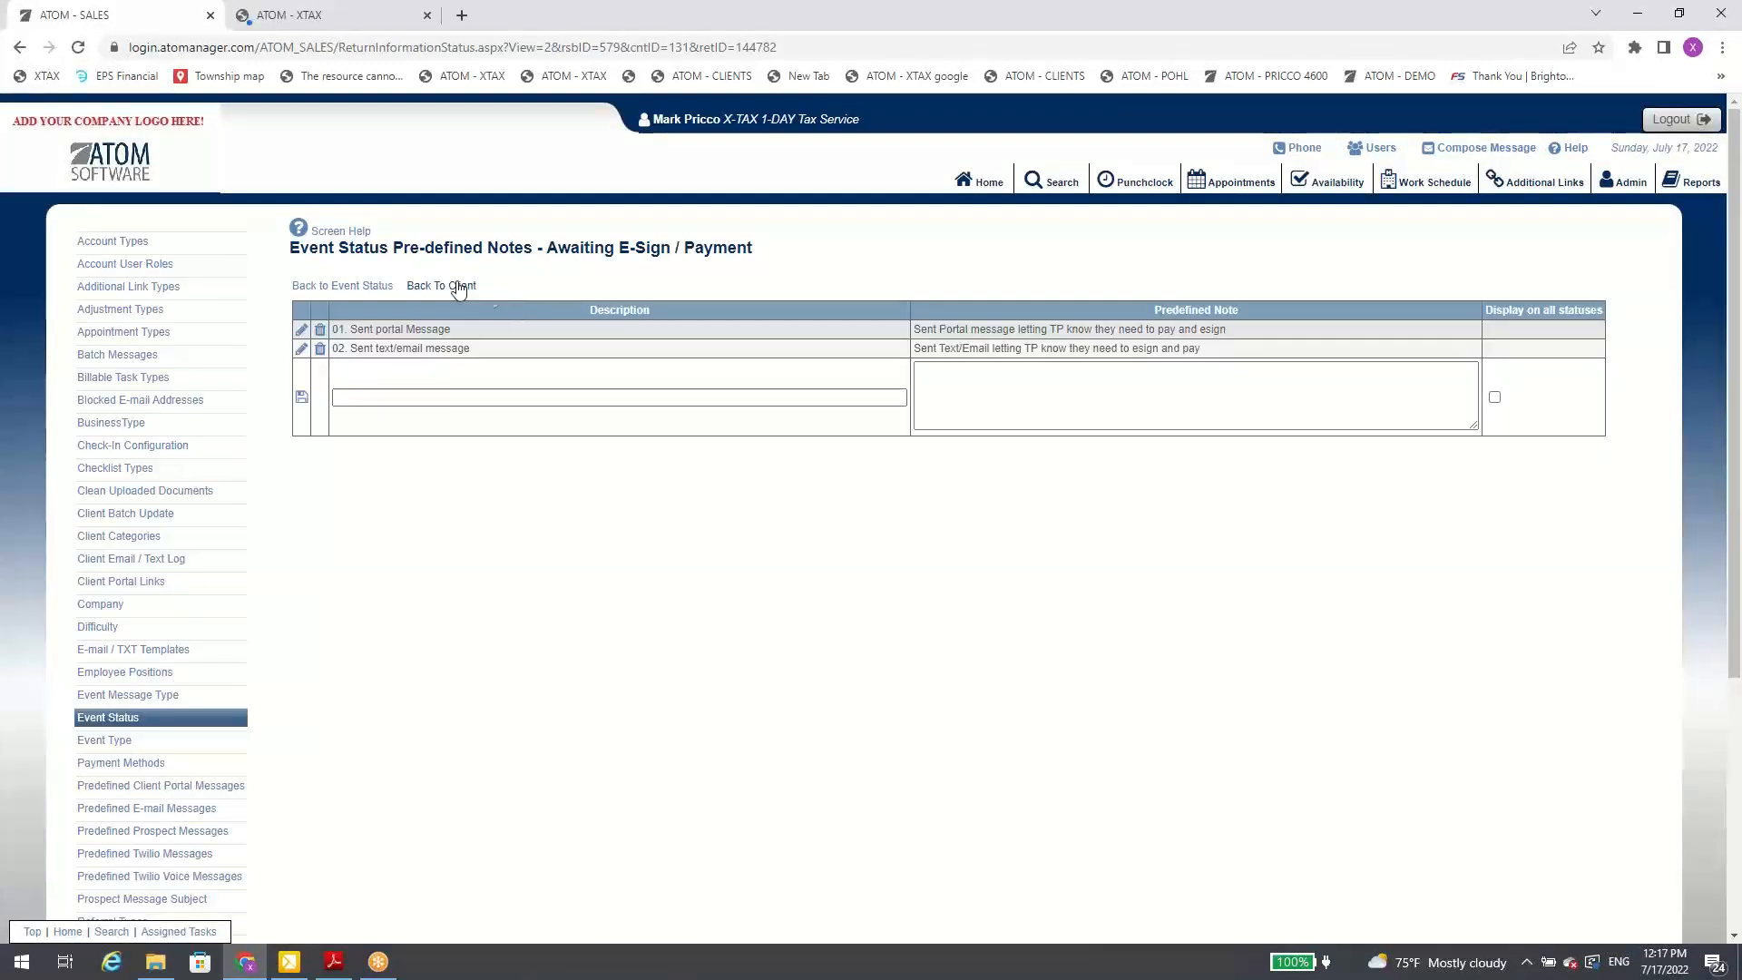
click(457, 287)
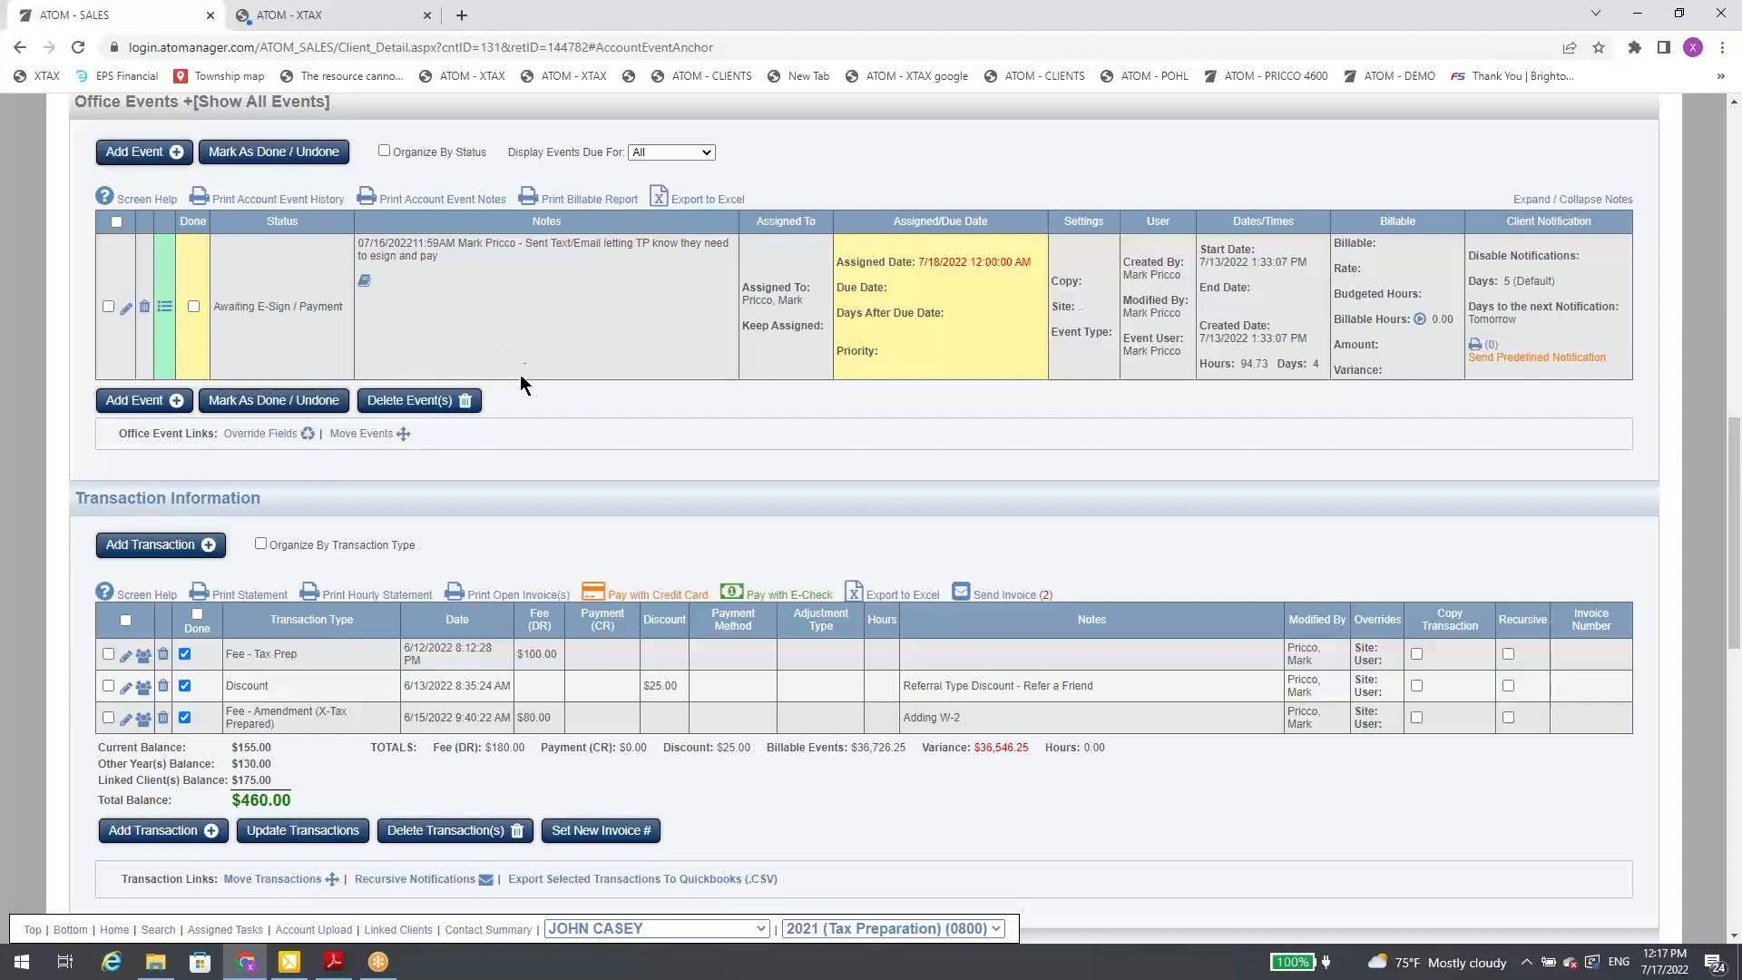
Step: Switch to the linked client X-TAX and review its 2022 payroll office events and due dates organized by status
click(659, 927)
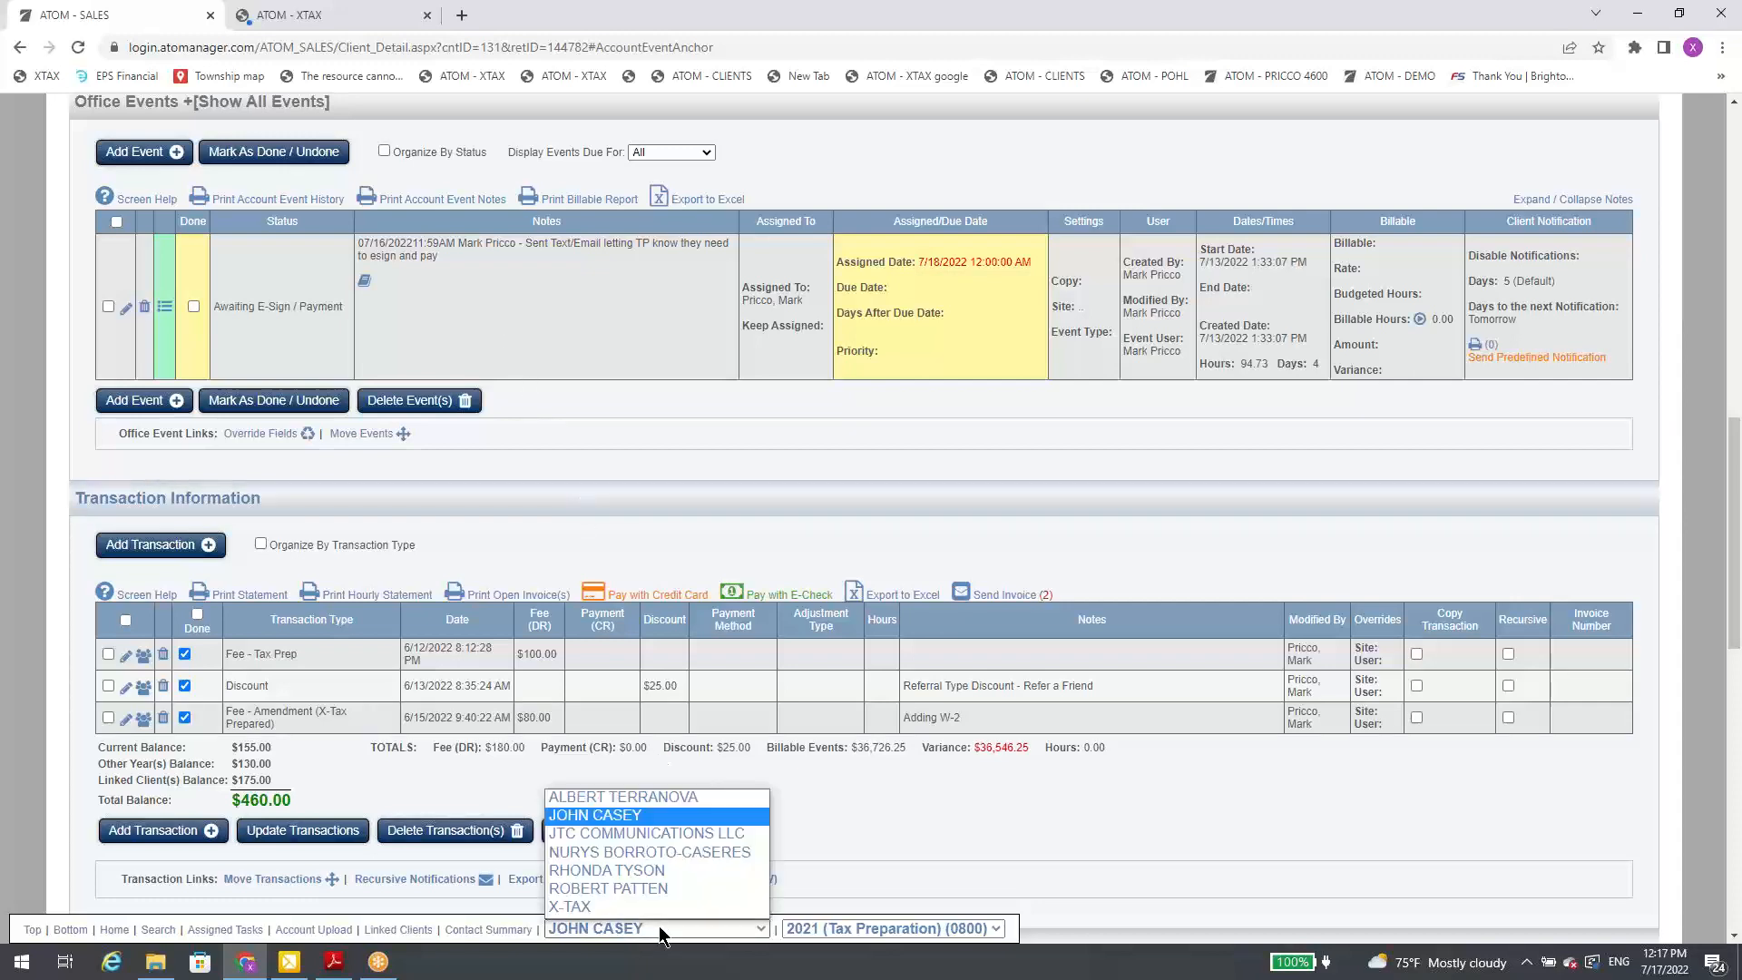
click(639, 906)
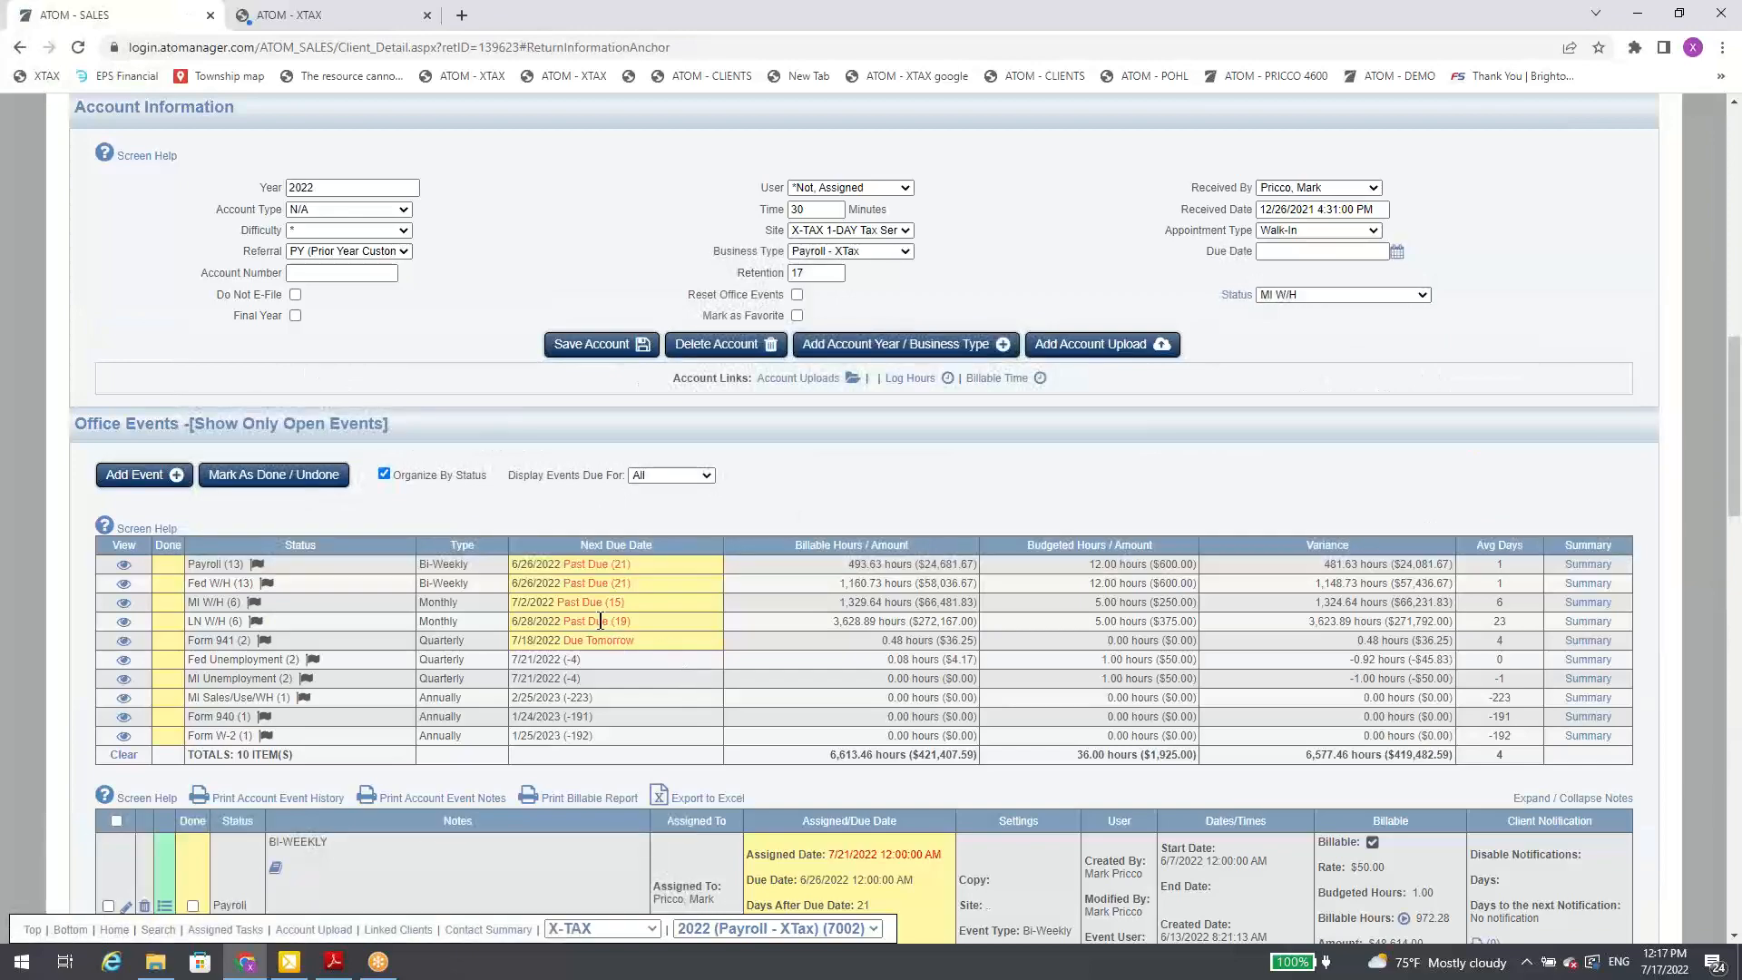
scroll(599, 622, down, 2)
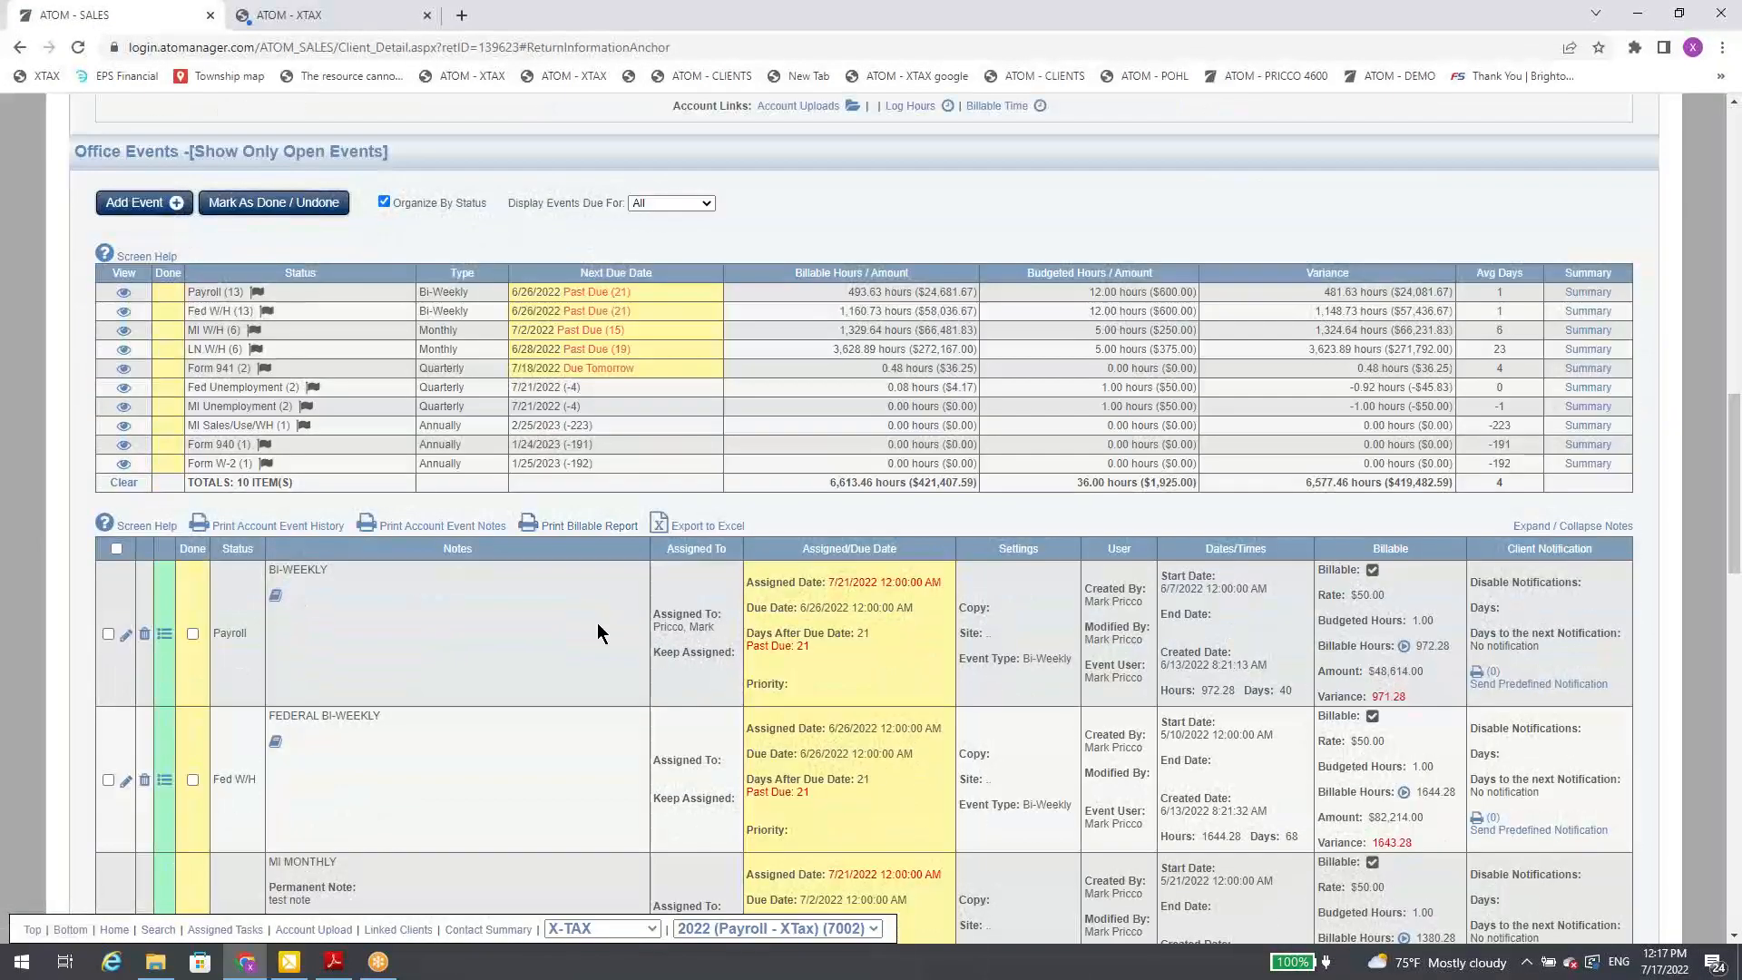
scroll(597, 622, up, 1)
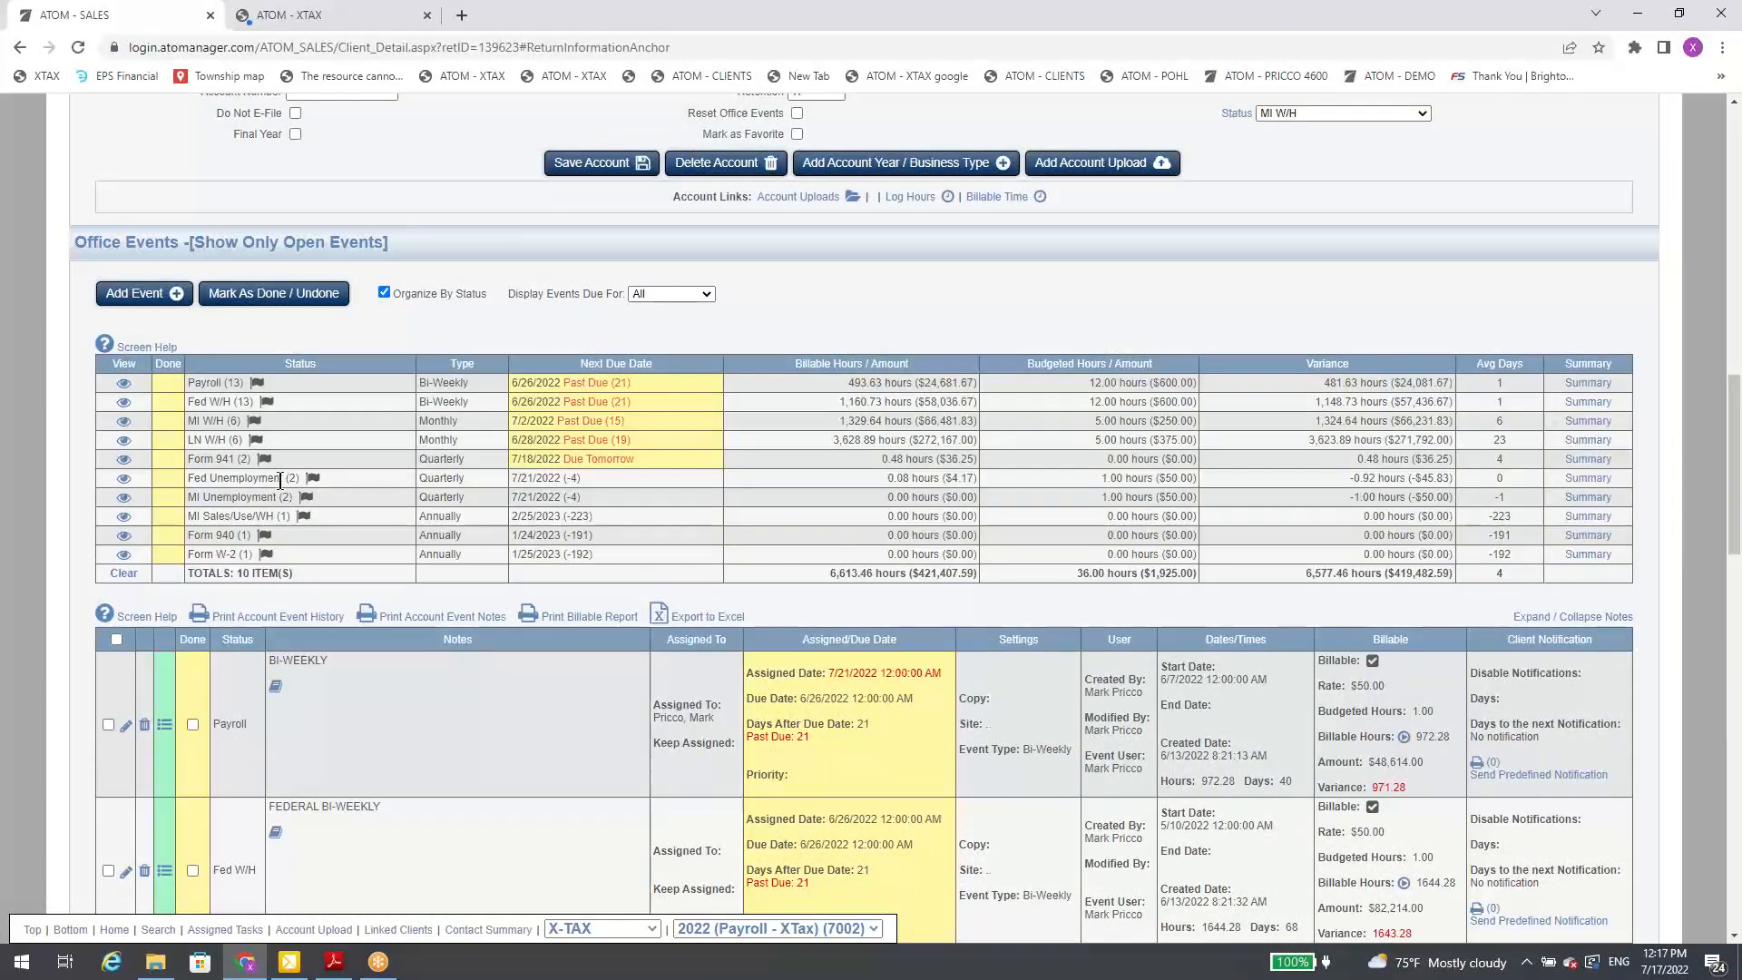
scroll(298, 492, down, 1)
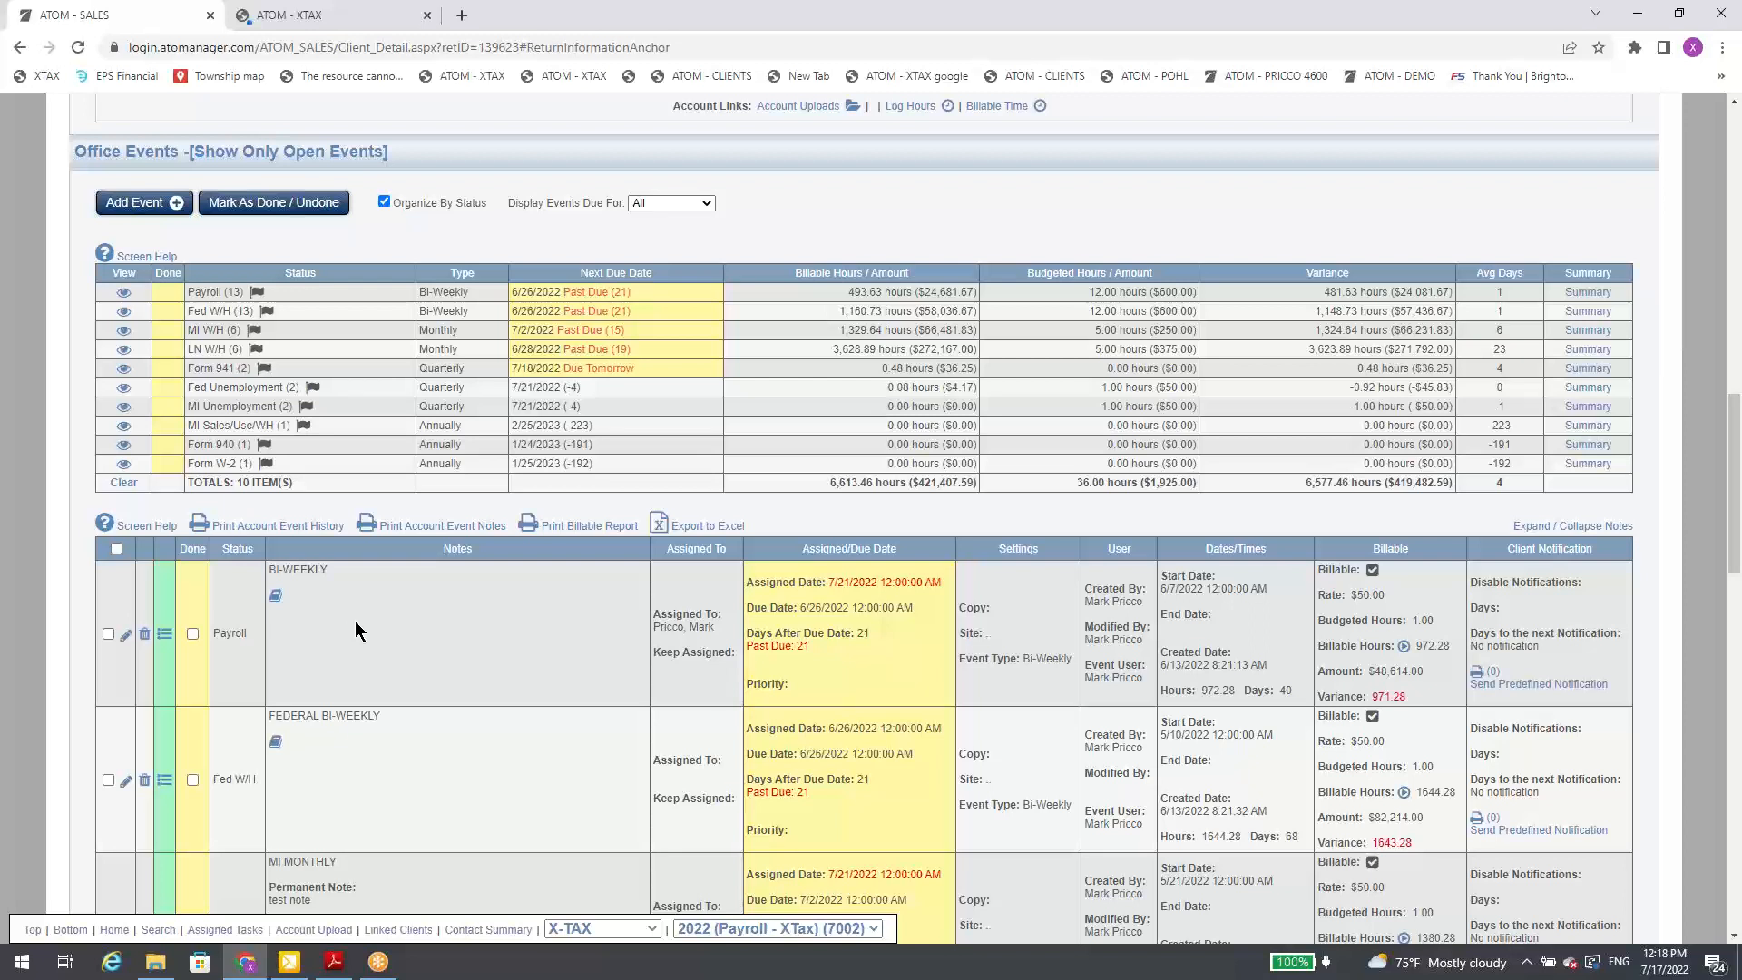
Step: Switch back to the linked client with the 2021 Tax Preparation account, view the Add New Event form, and close it
click(555, 928)
click(549, 890)
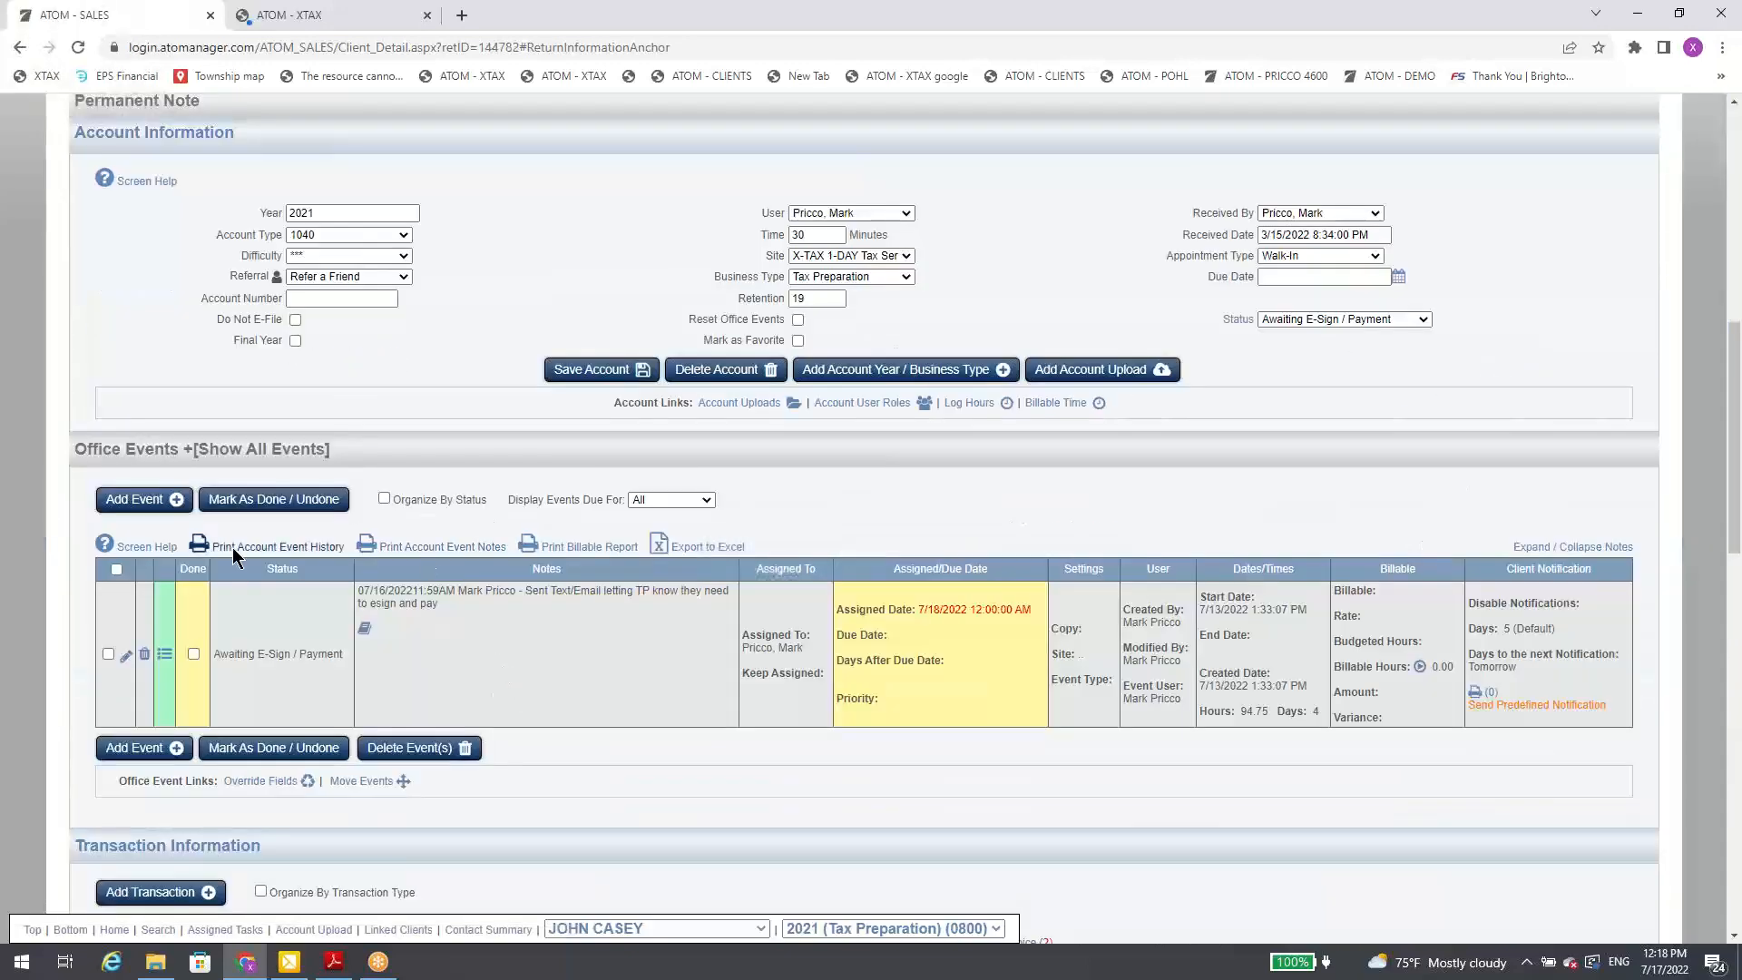
click(172, 500)
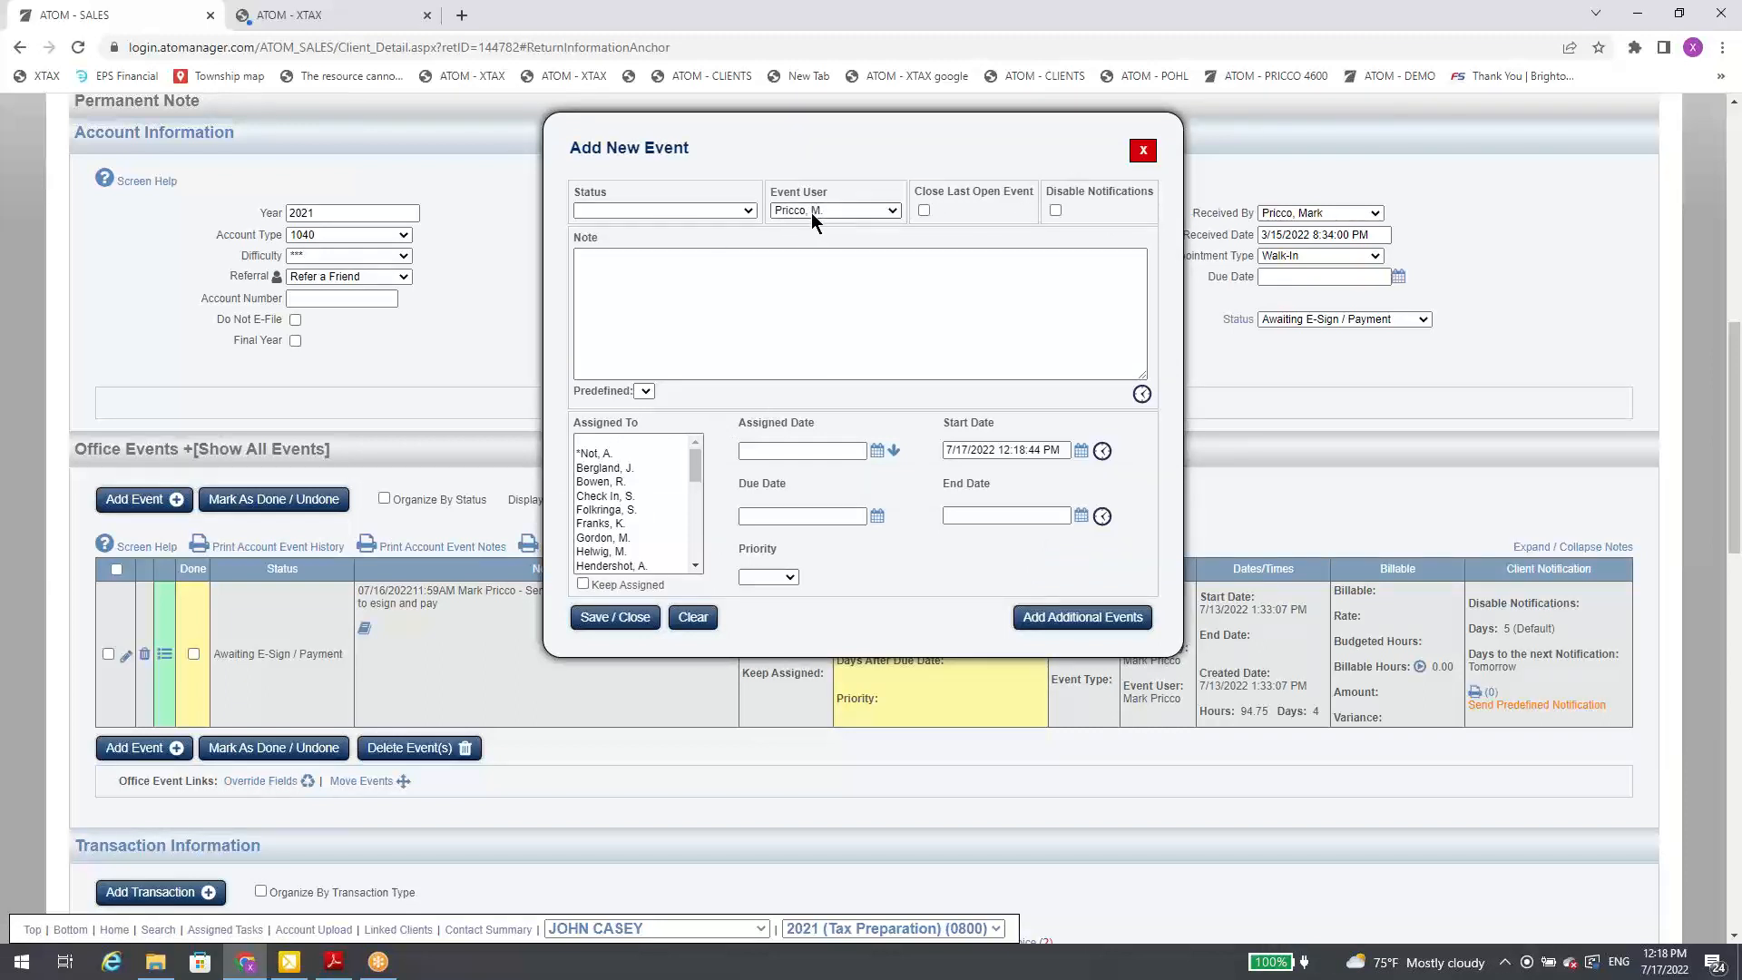
click(1128, 158)
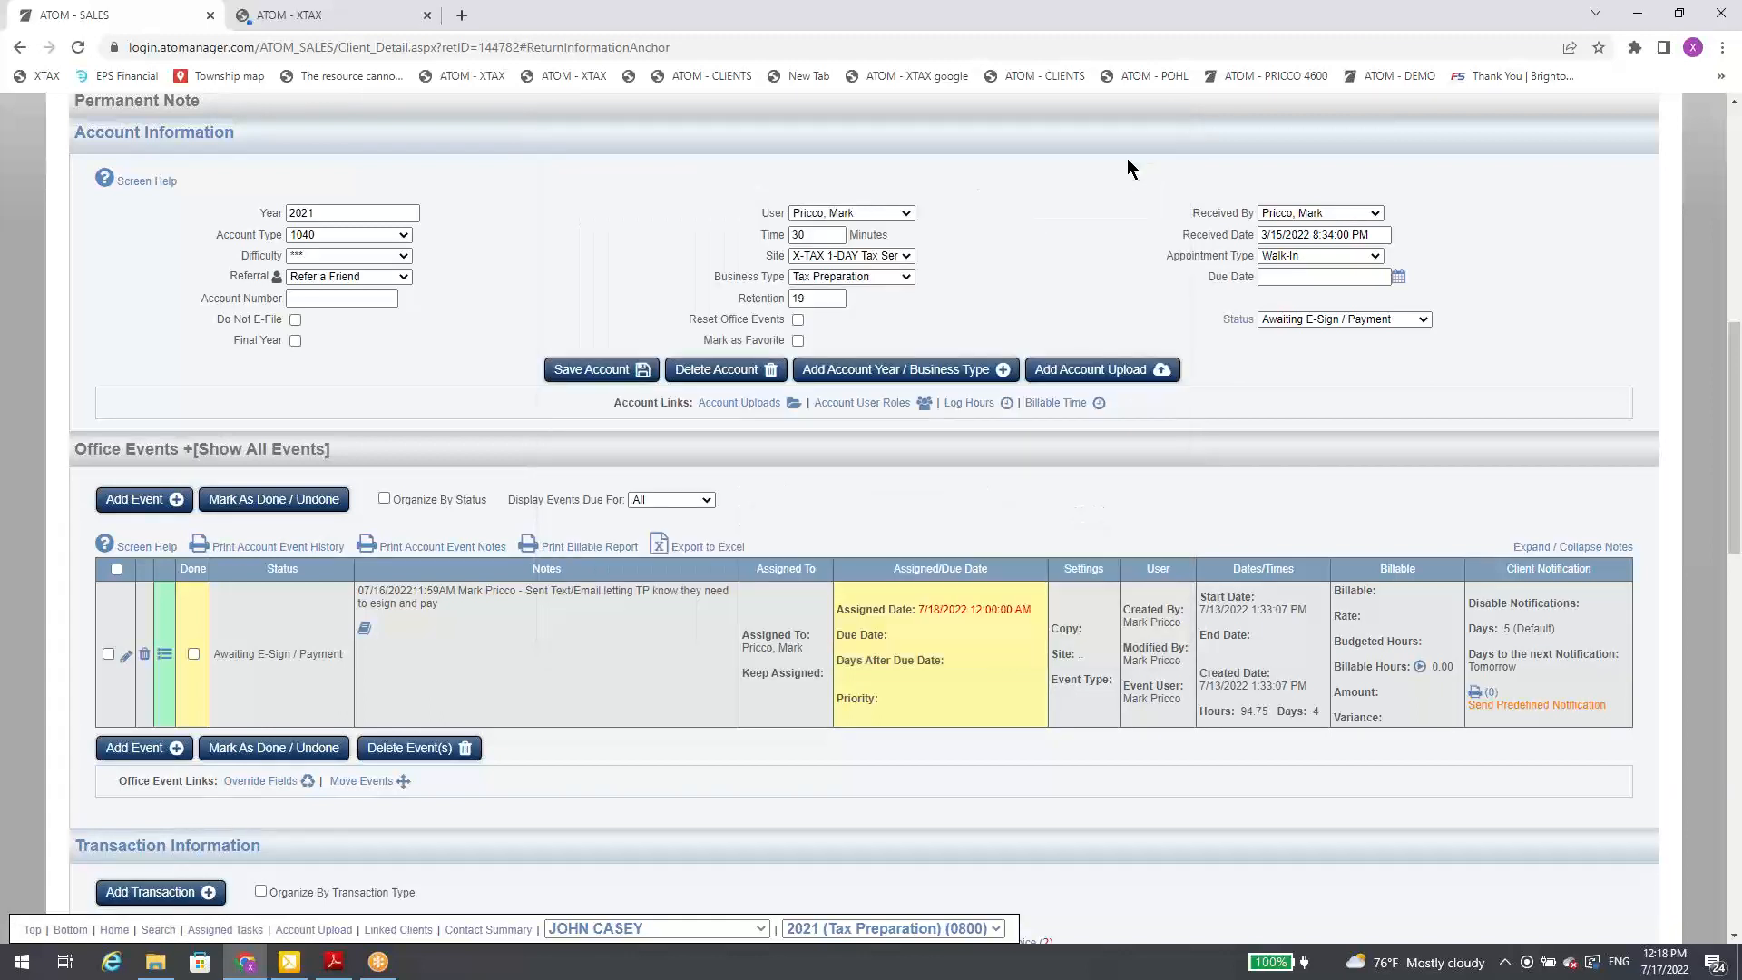
Step: Add a Fee - State Only transaction of $80.00 to the 2021 account, marked done and with an invoice number set
scroll(527, 381, down, 6)
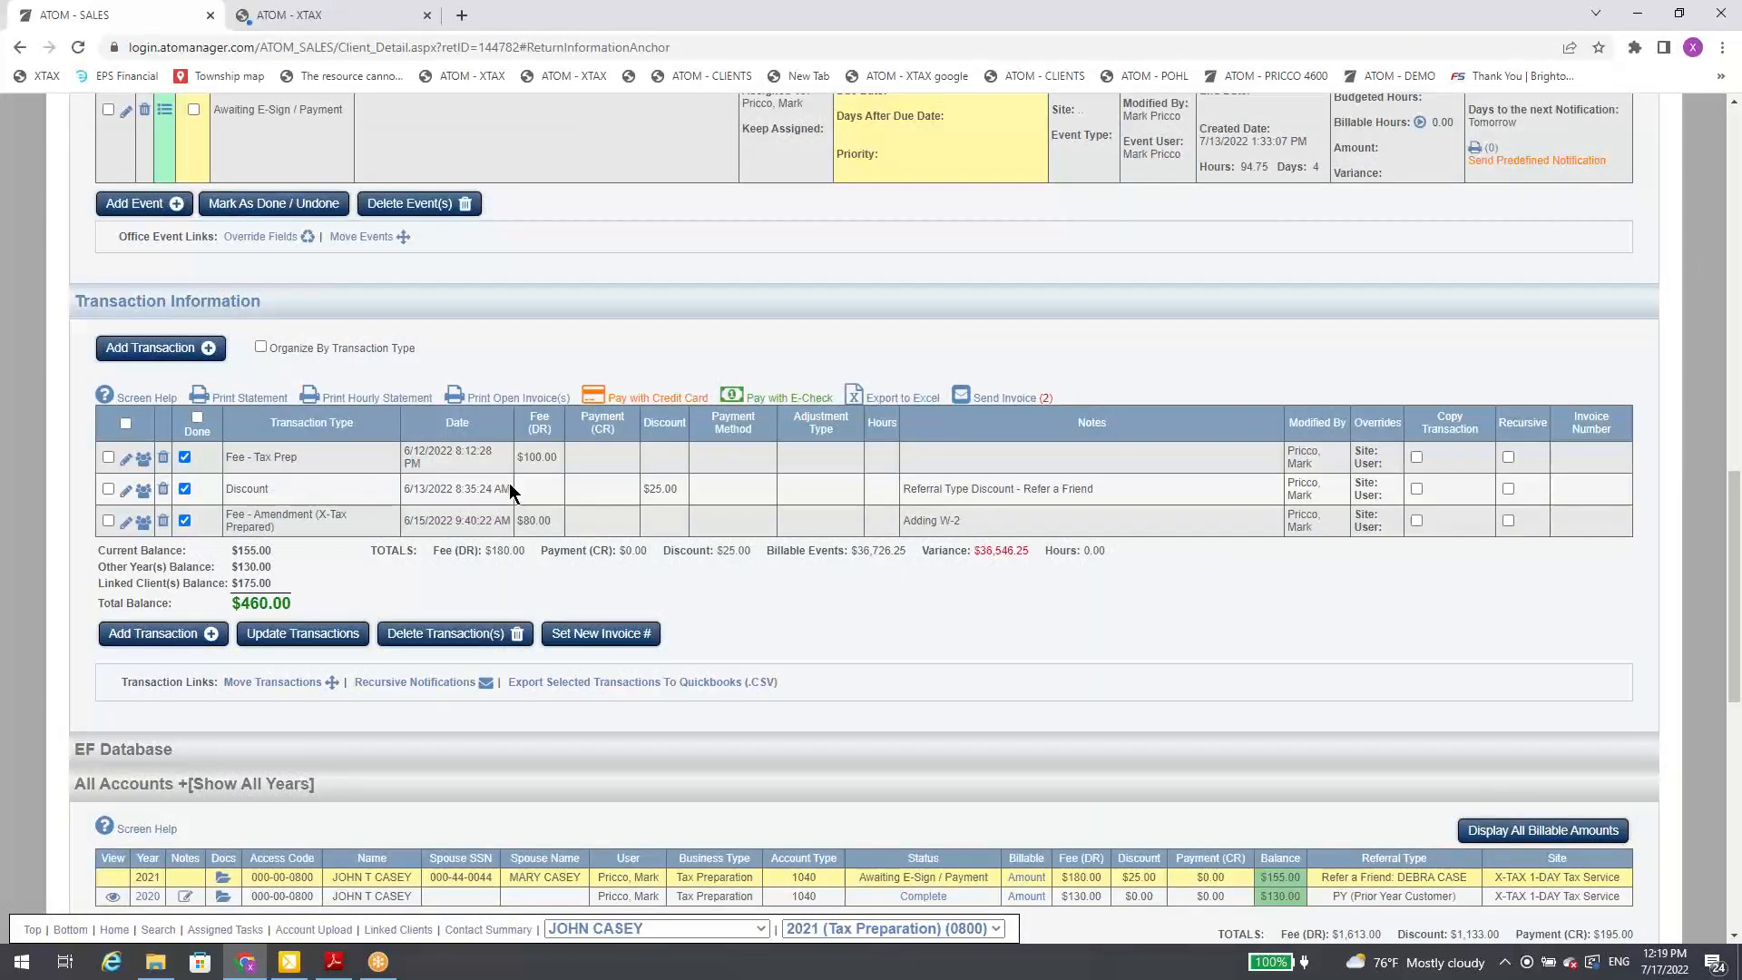
click(201, 633)
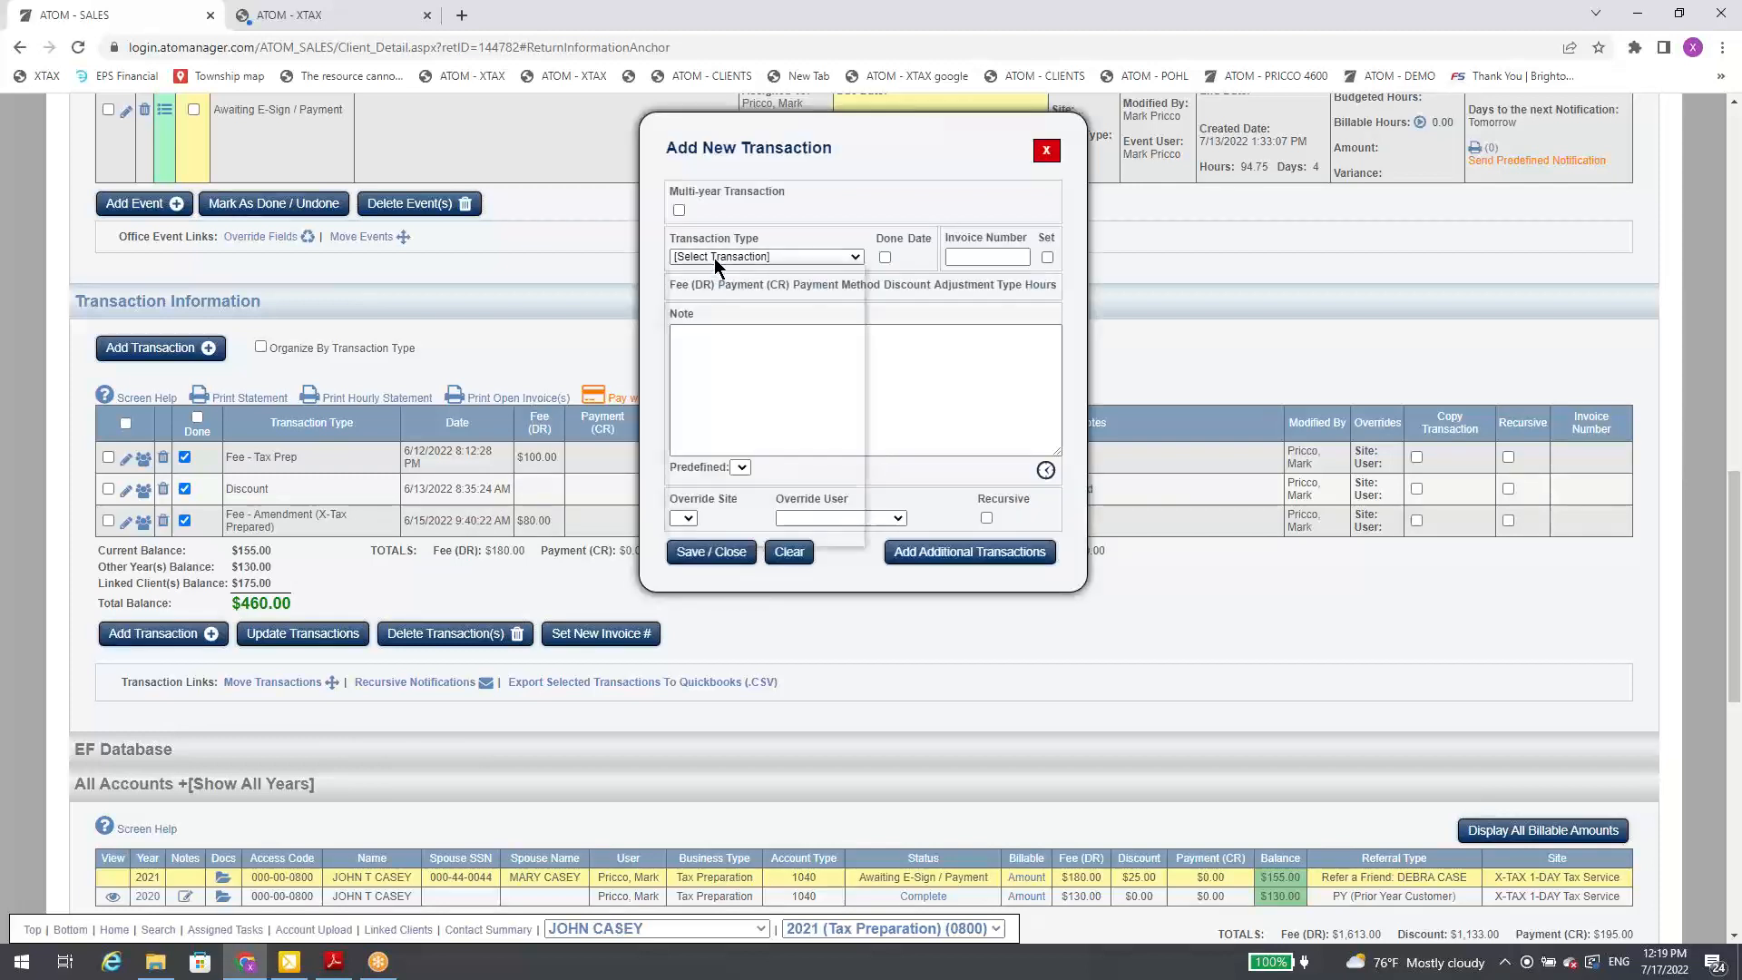
click(715, 257)
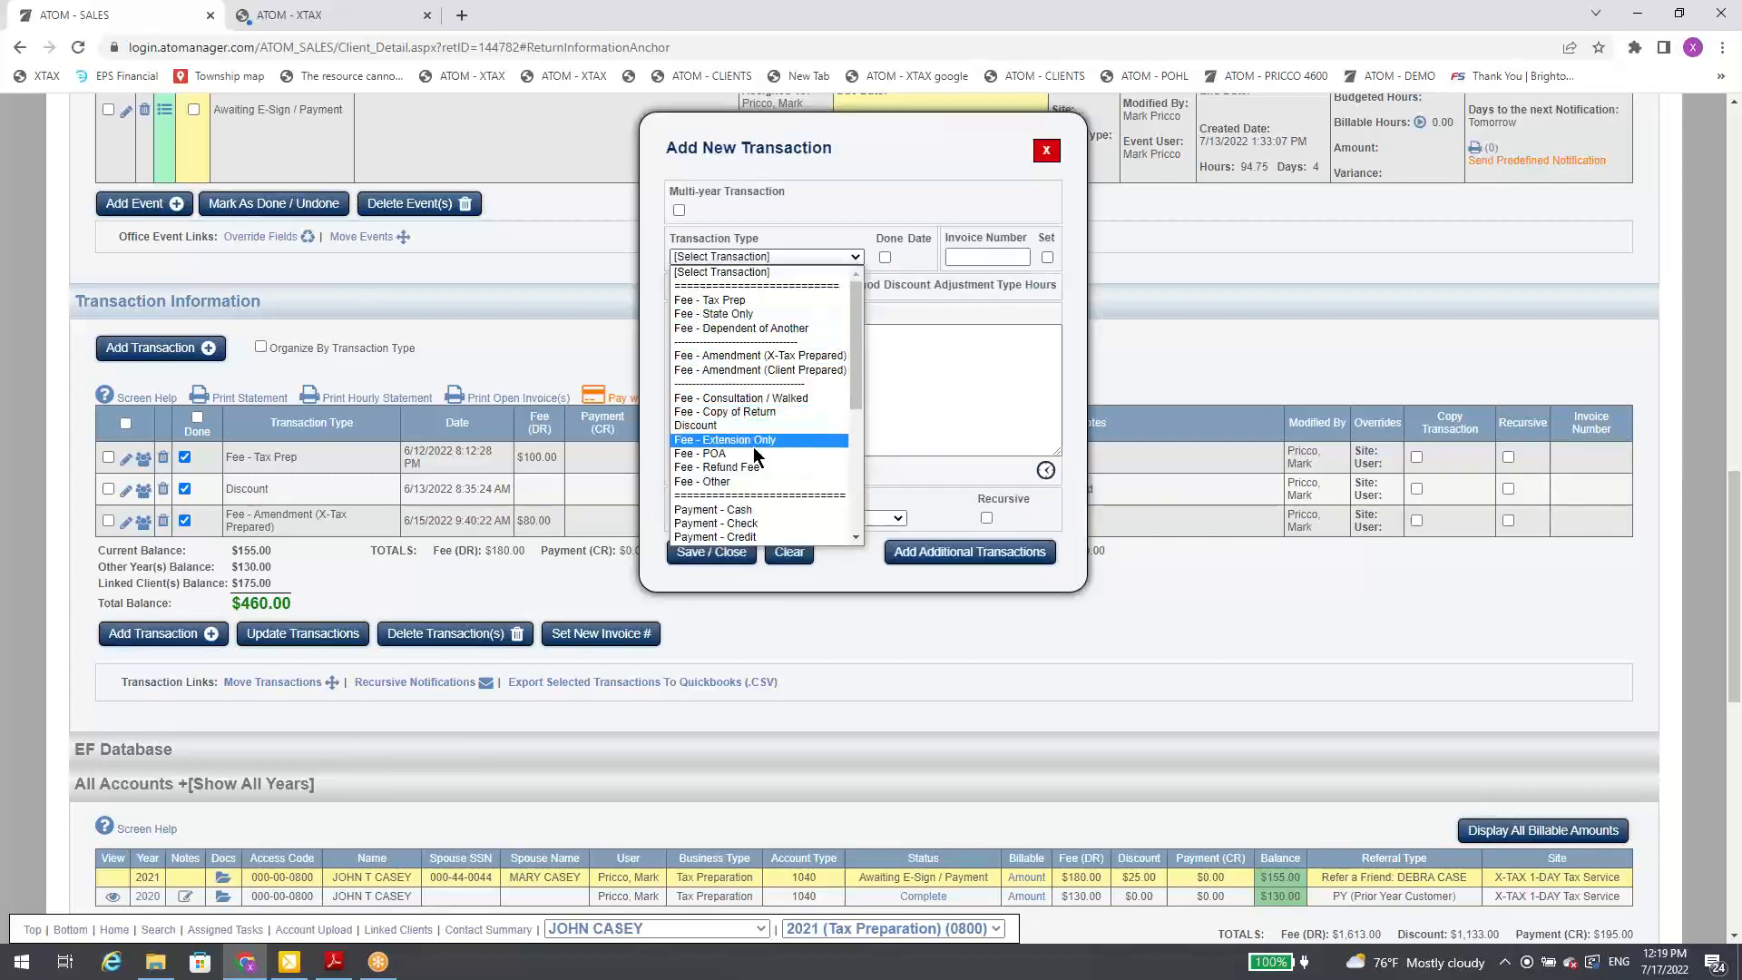
click(756, 315)
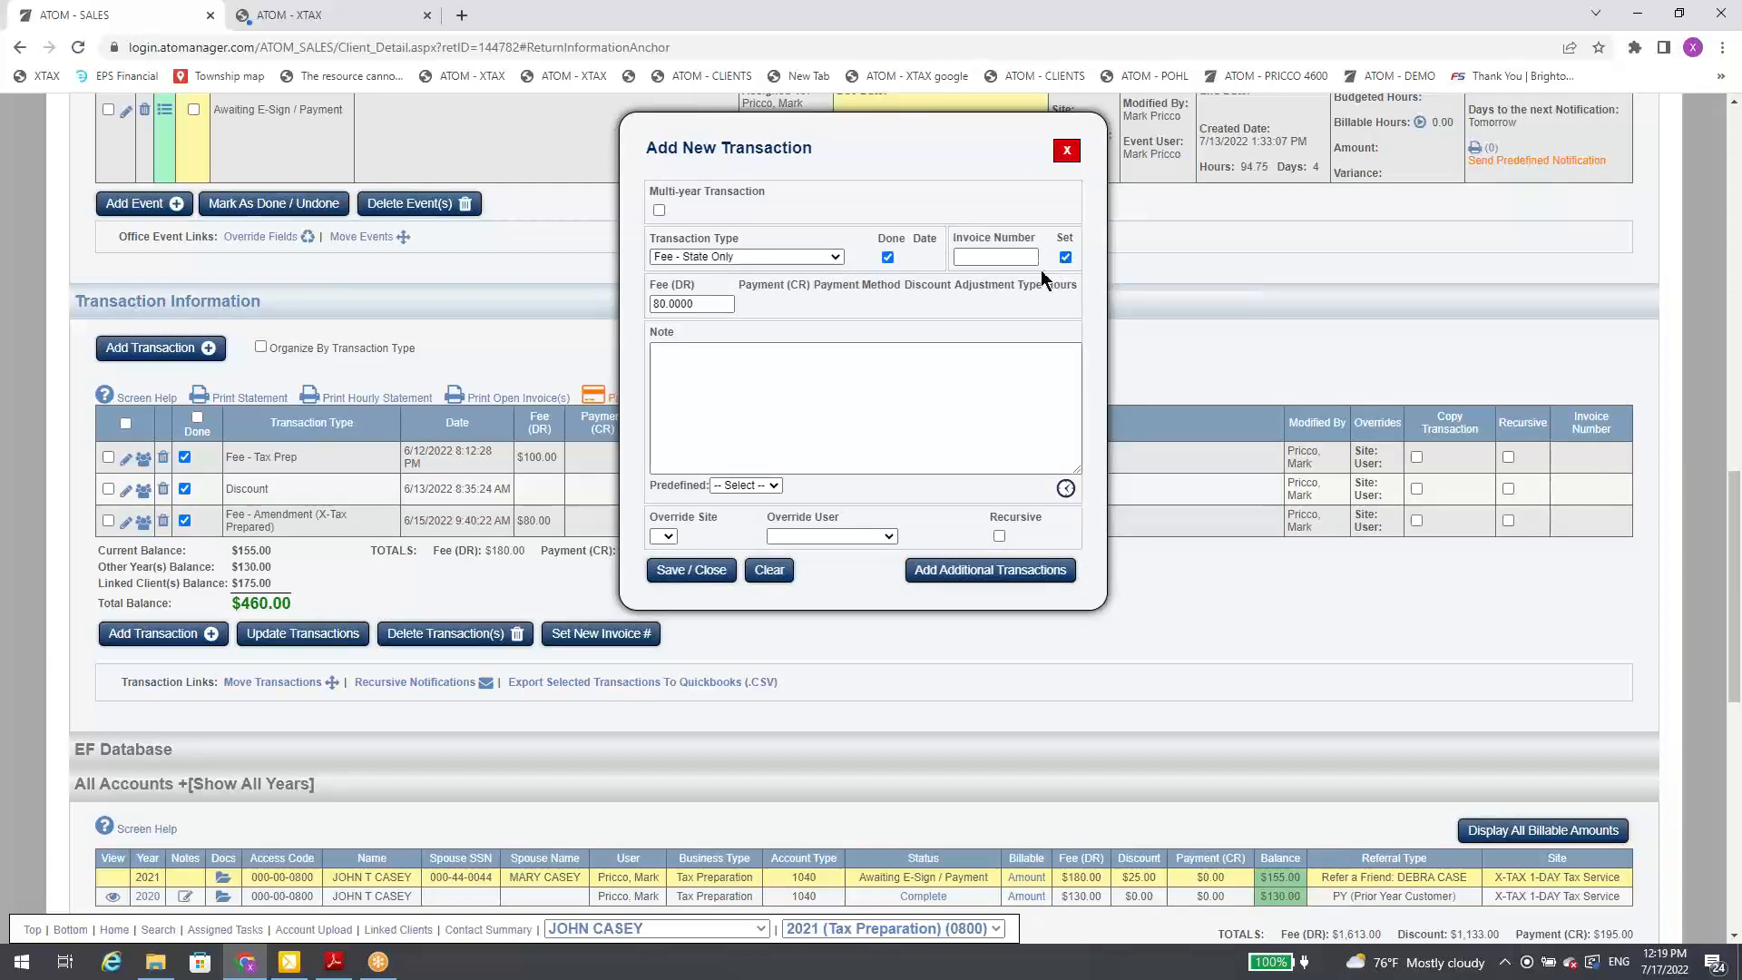
click(697, 572)
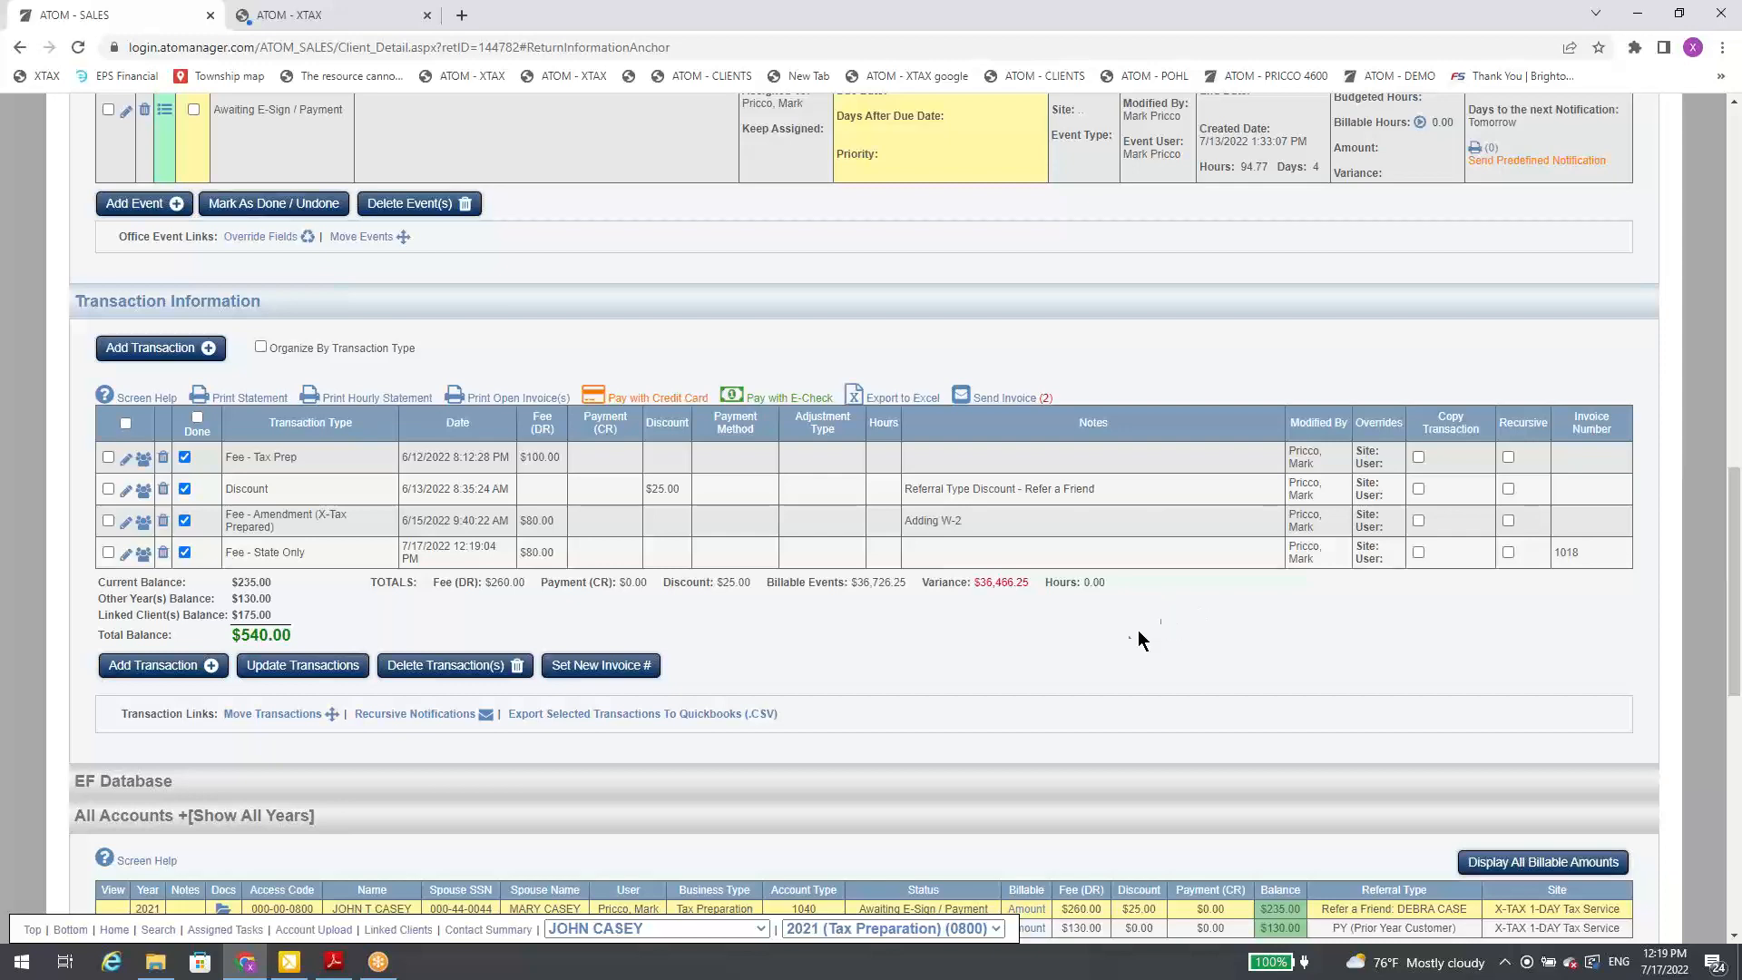
Step: Compare the current, other-year and linked-client balances under Transaction Information with the All Accounts and Linked Clients balances
scroll(1020, 674, down, 5)
scroll(896, 717, down, 4)
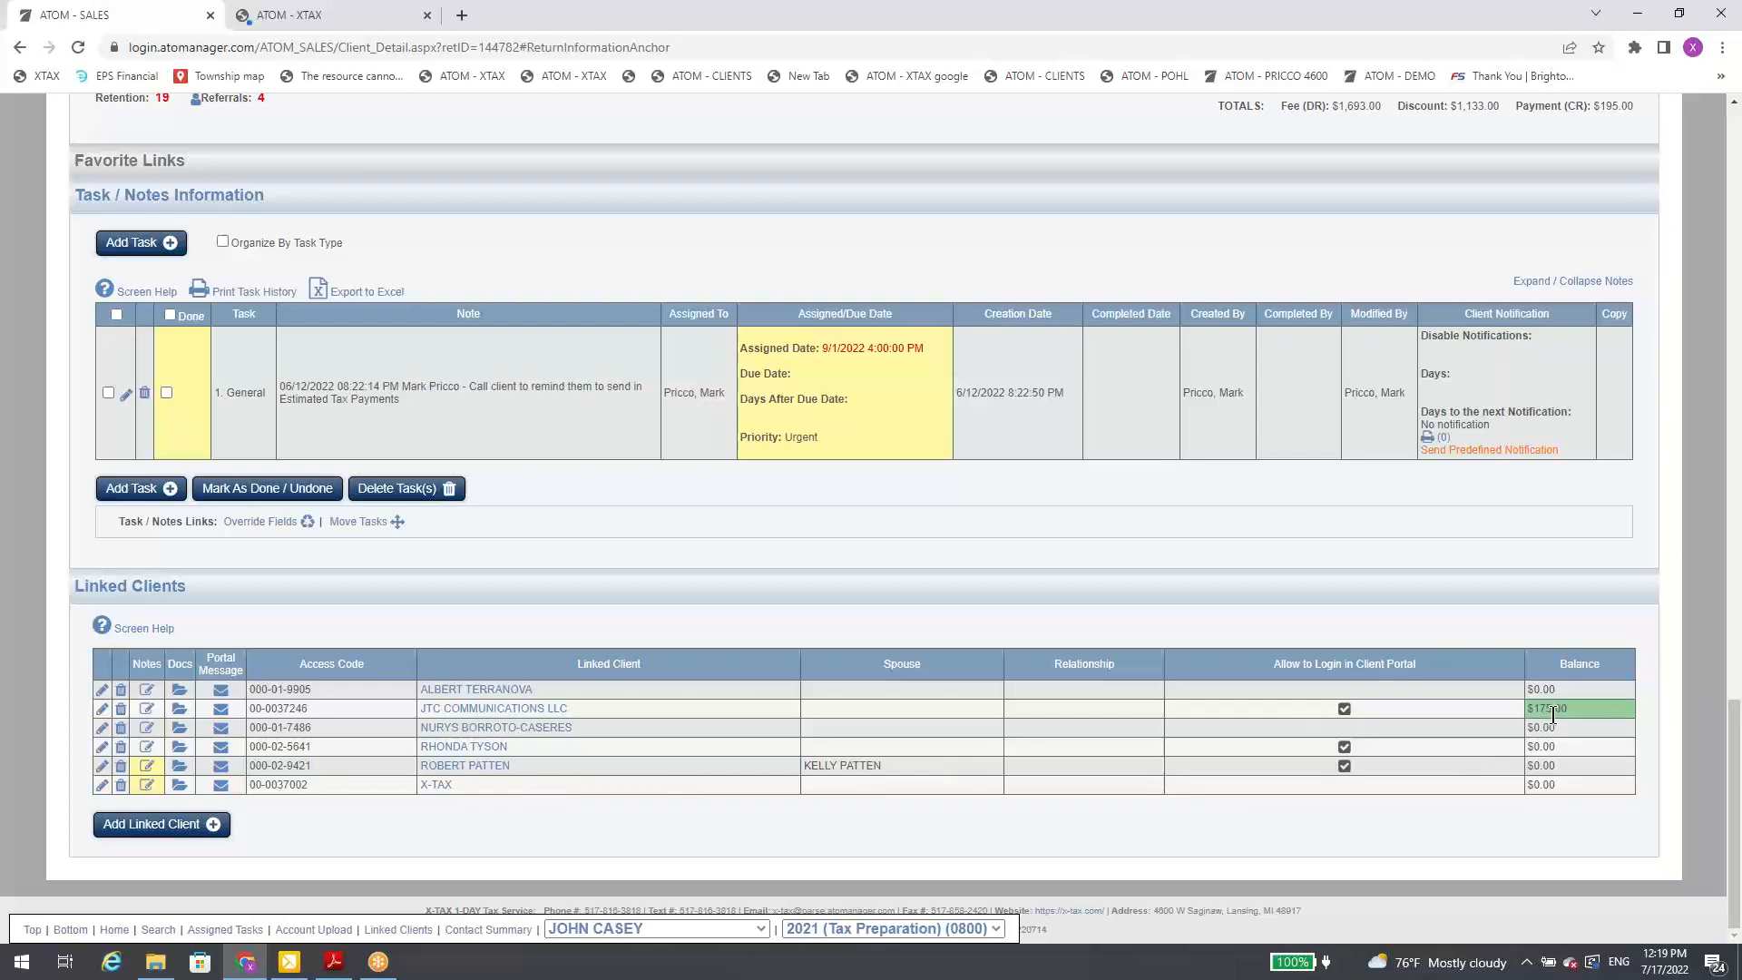
scroll(472, 696, up, 7)
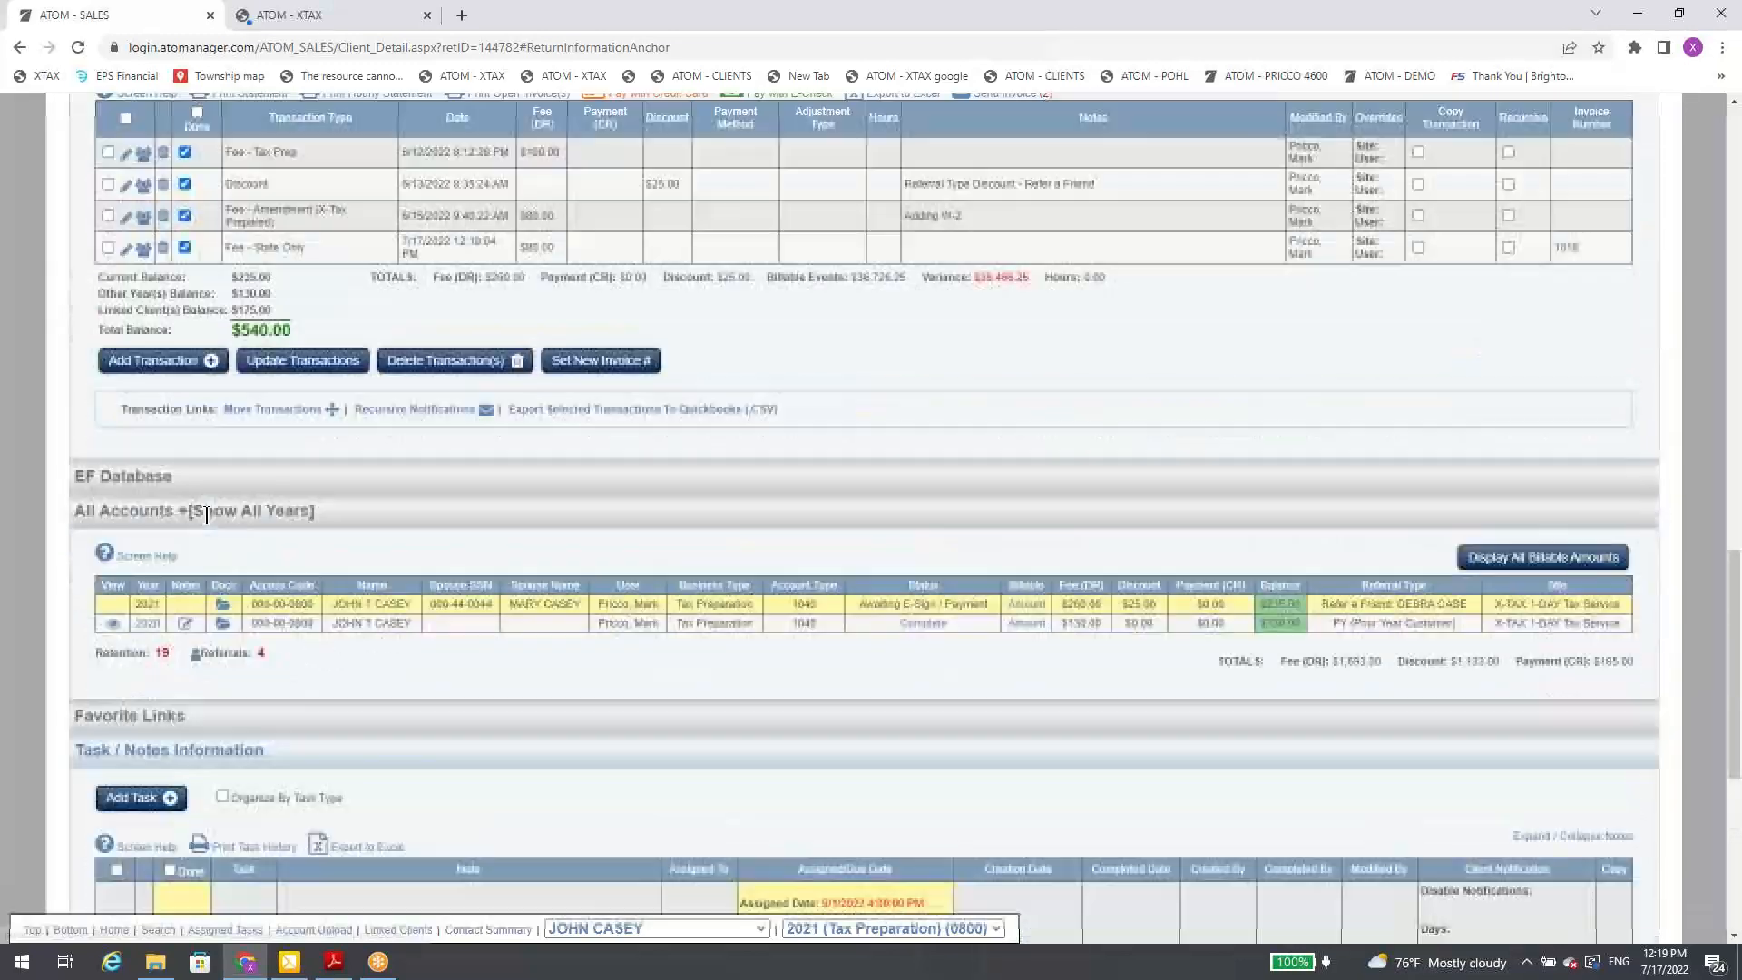
scroll(208, 515, up, 2)
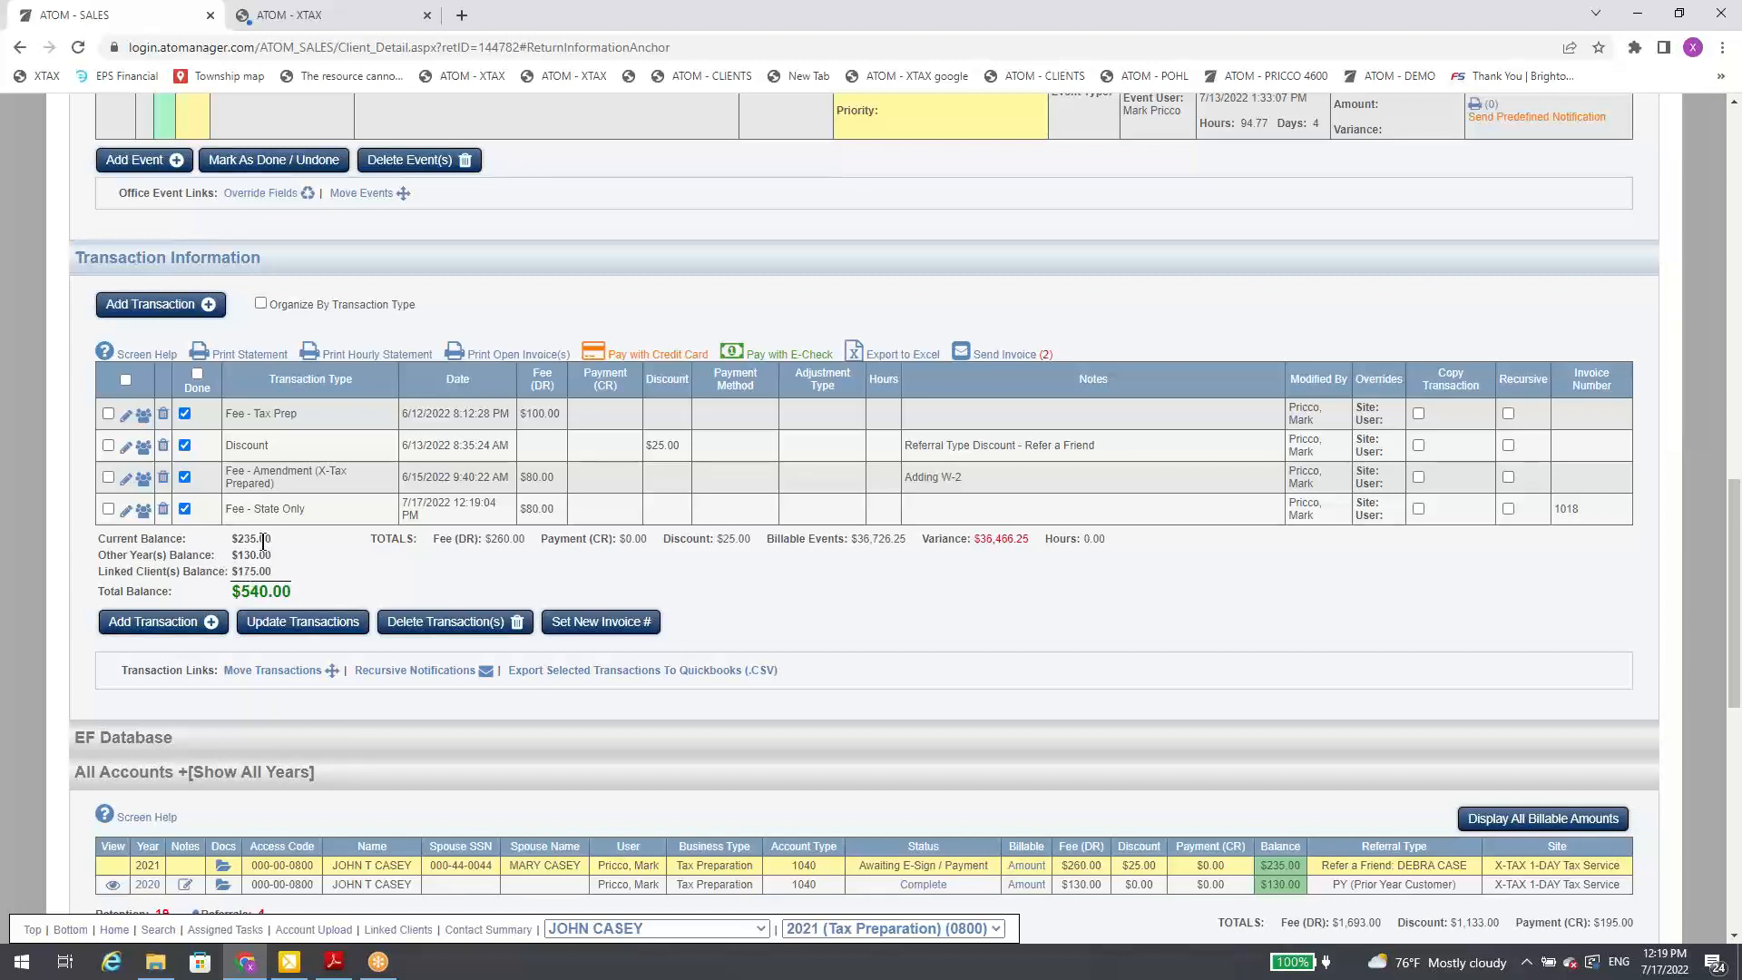
scroll(452, 599, down, 1)
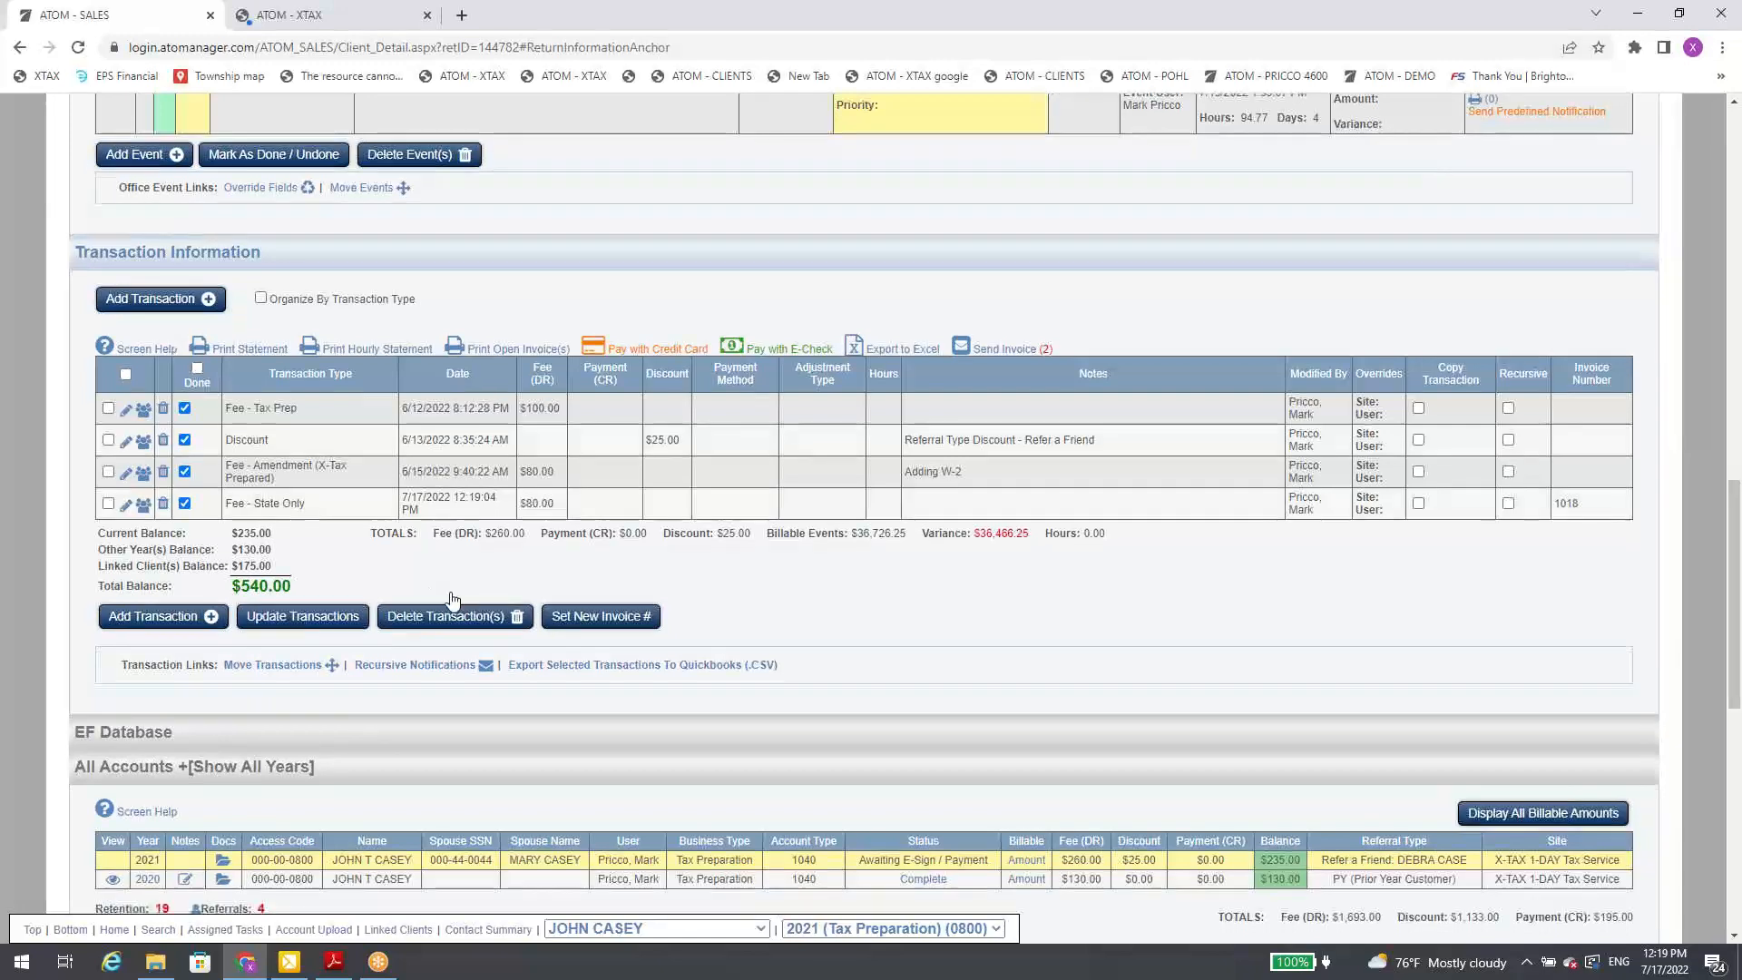
scroll(453, 600, down, 1)
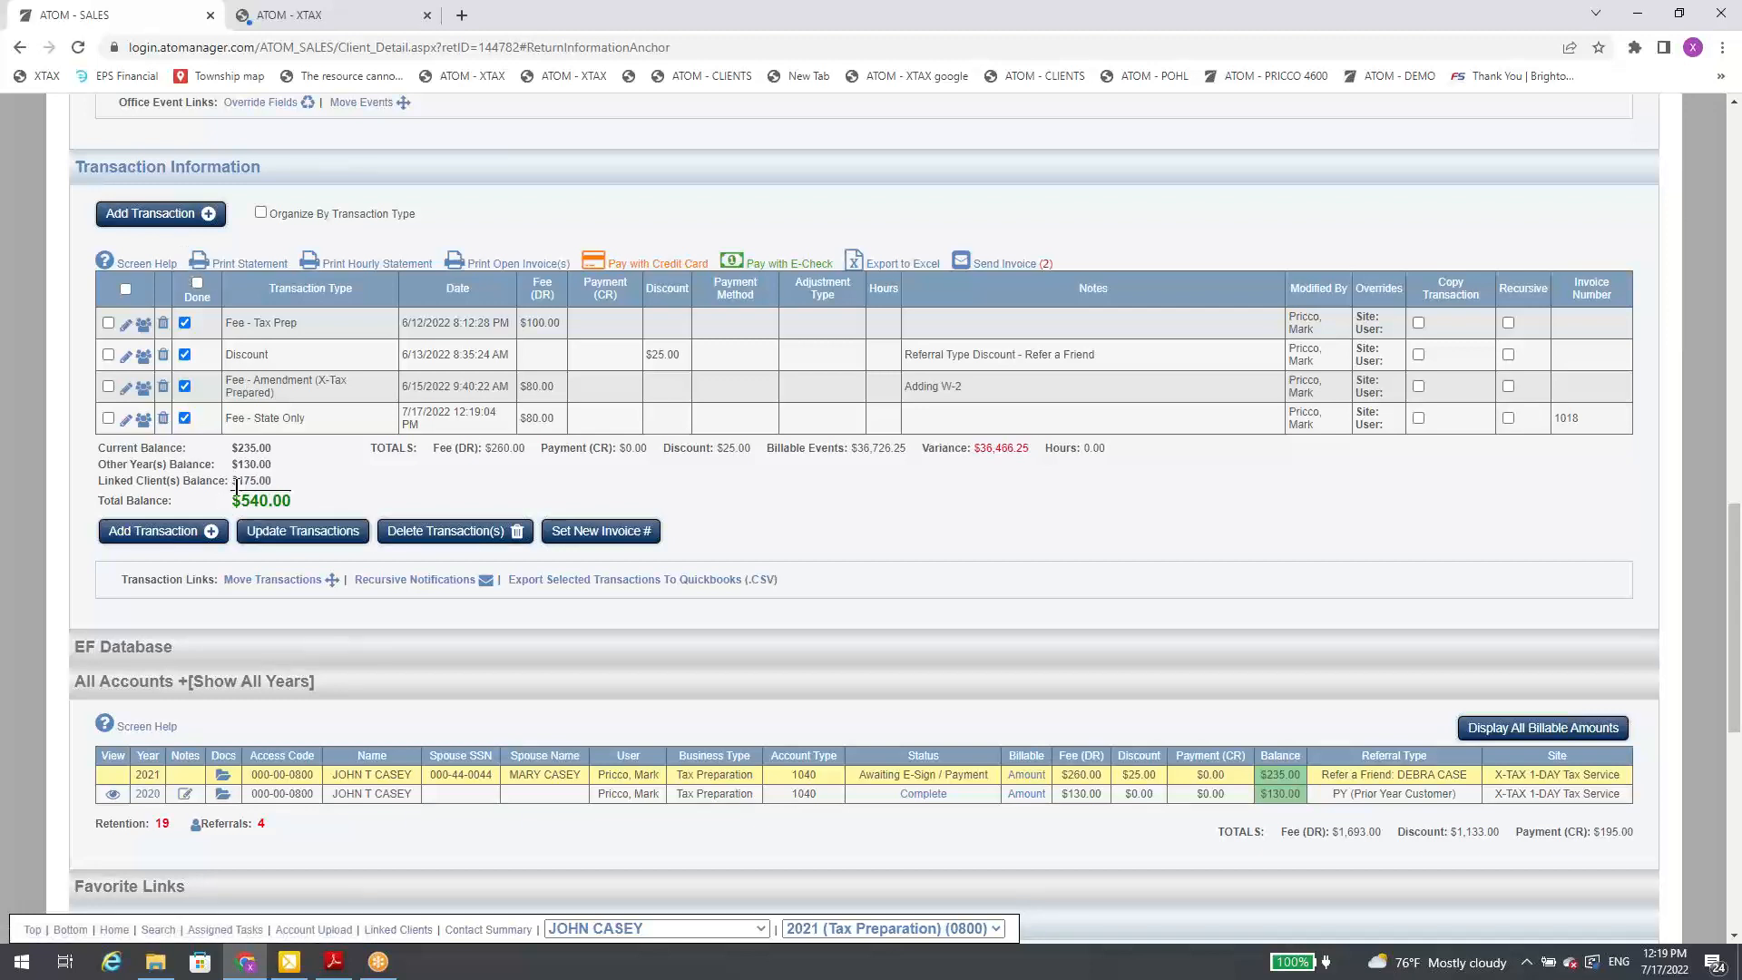
Step: Set up a multi-year credit card payment for all accounts except JTC COMMUNICATIONS LLC - 2021, check the amount, and leave without sending it
click(643, 266)
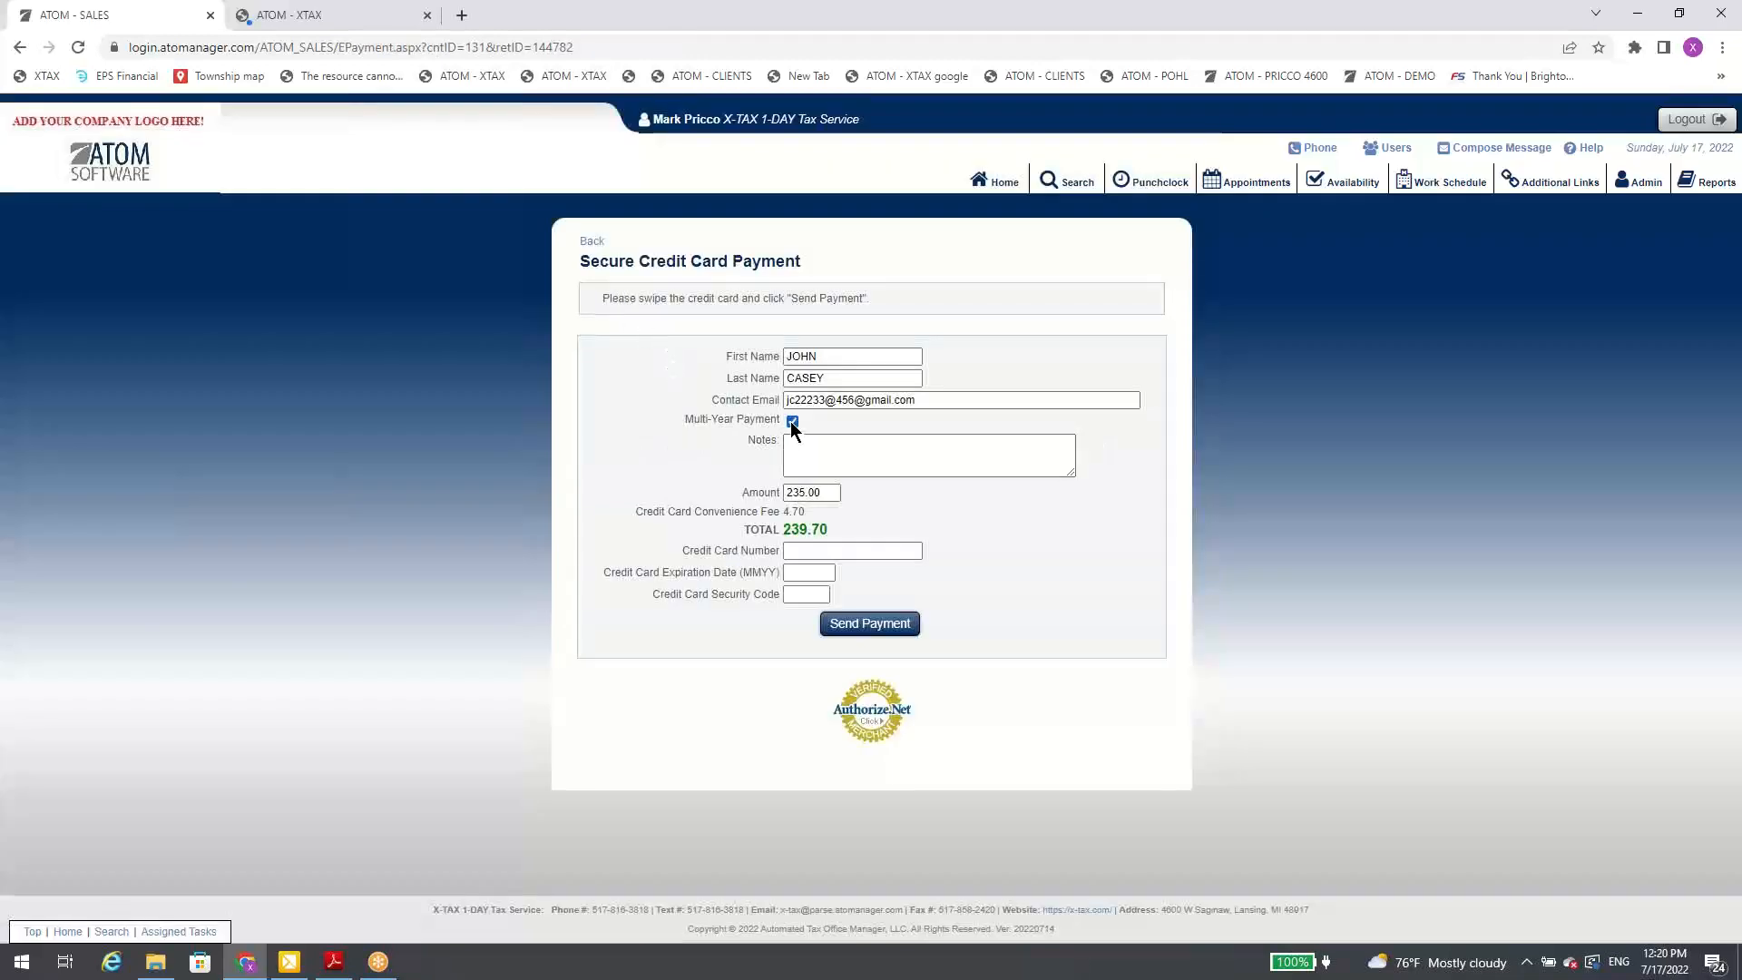
click(793, 422)
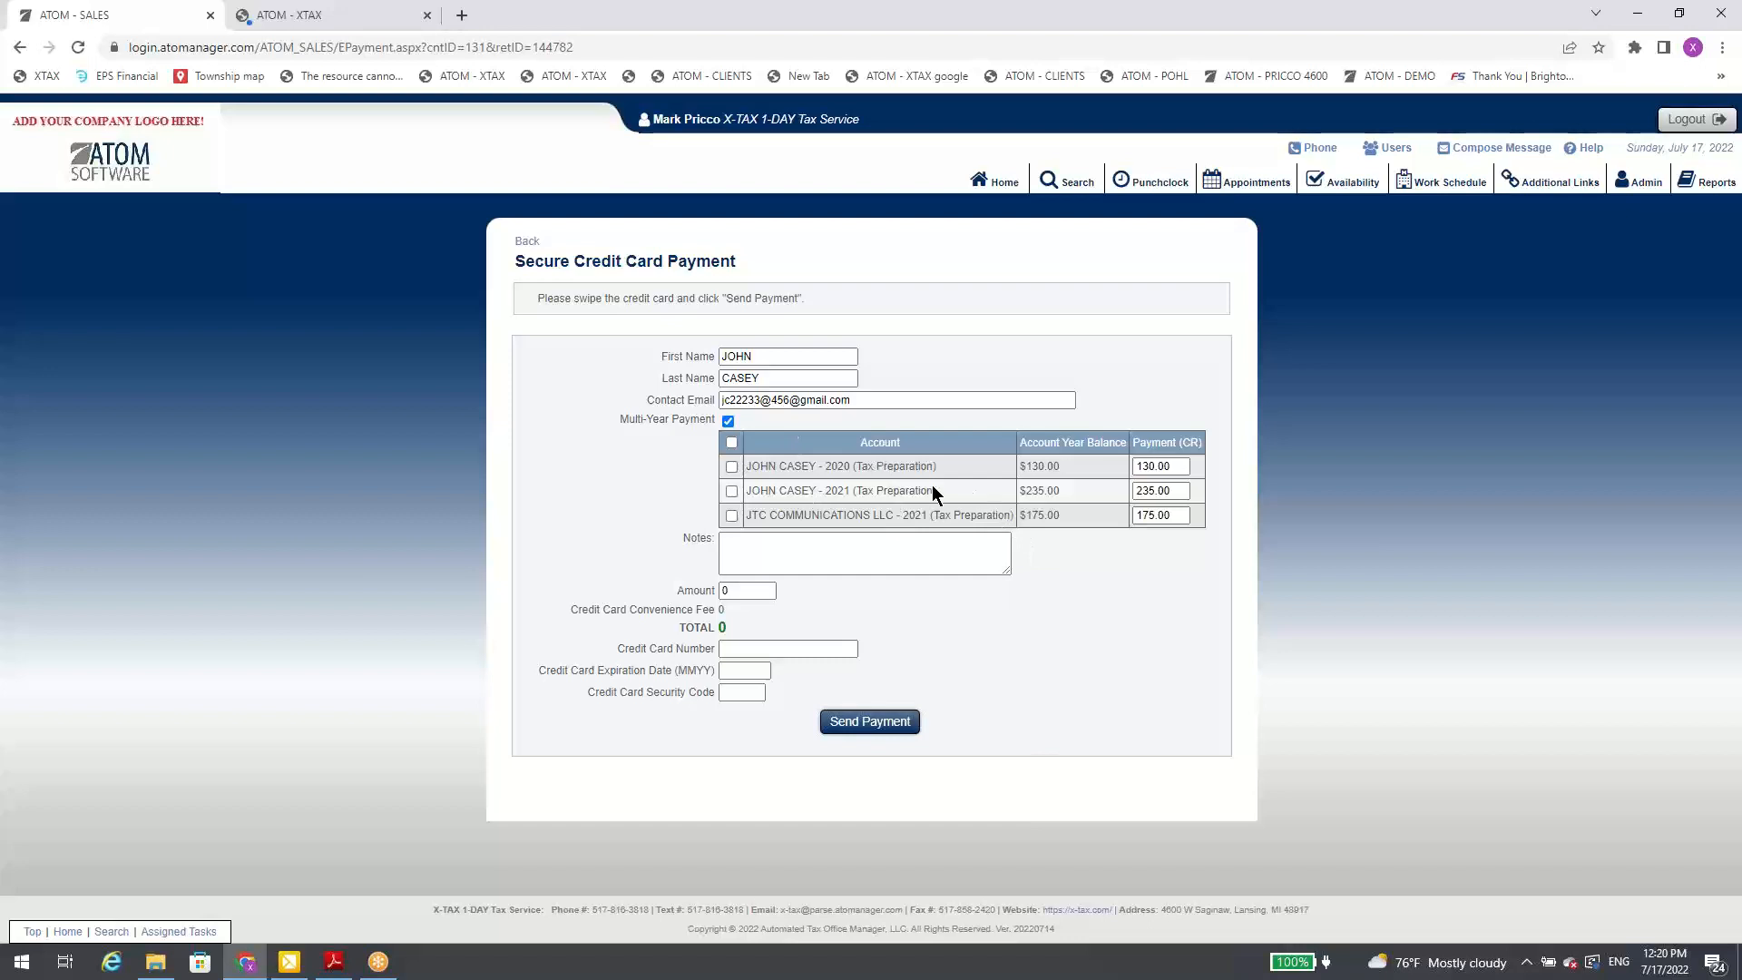
click(731, 444)
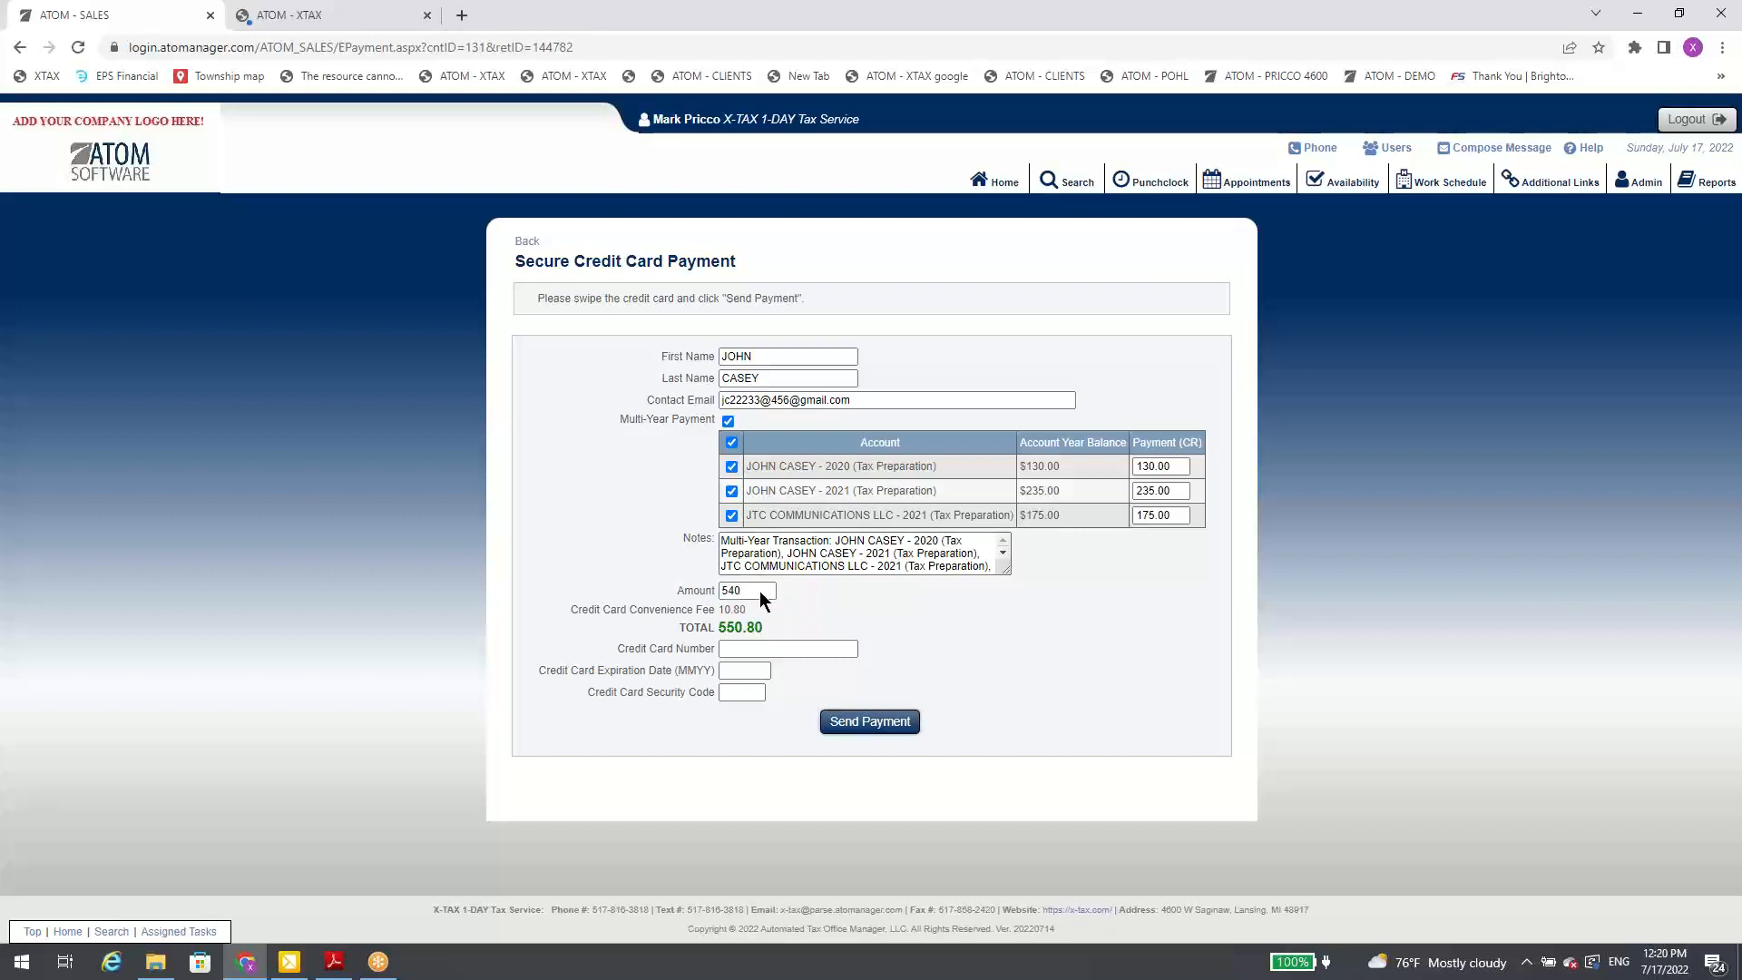
click(732, 515)
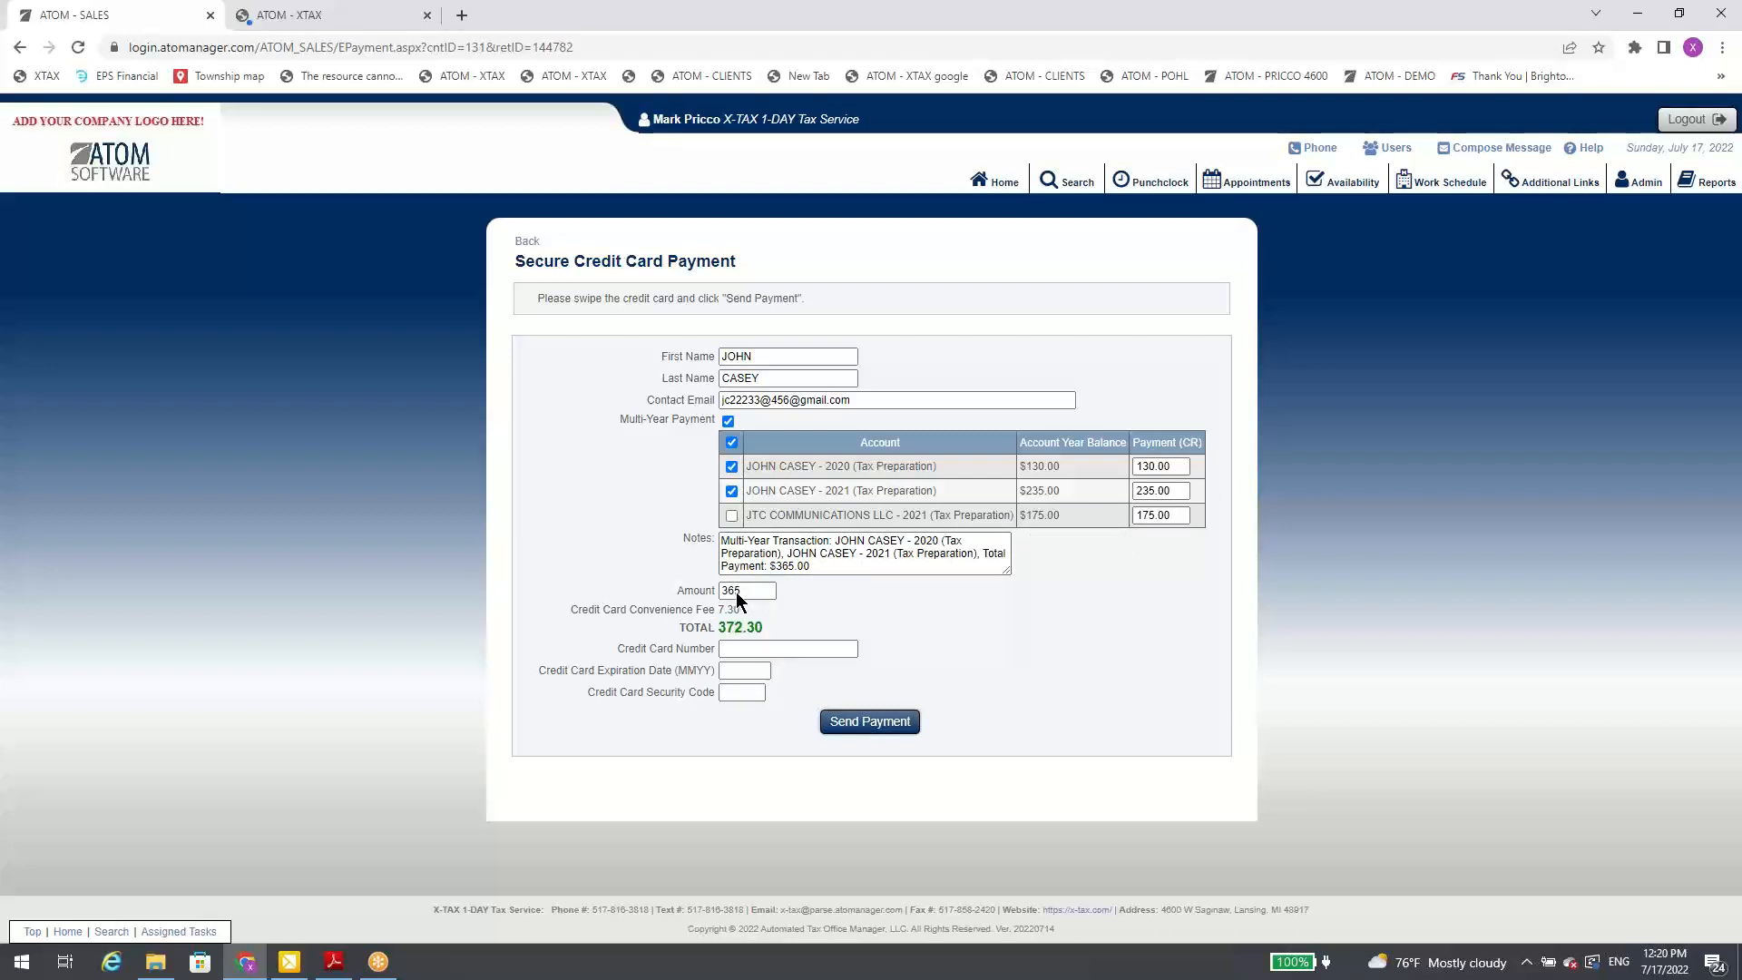
drag(760, 592, 719, 591)
click(516, 251)
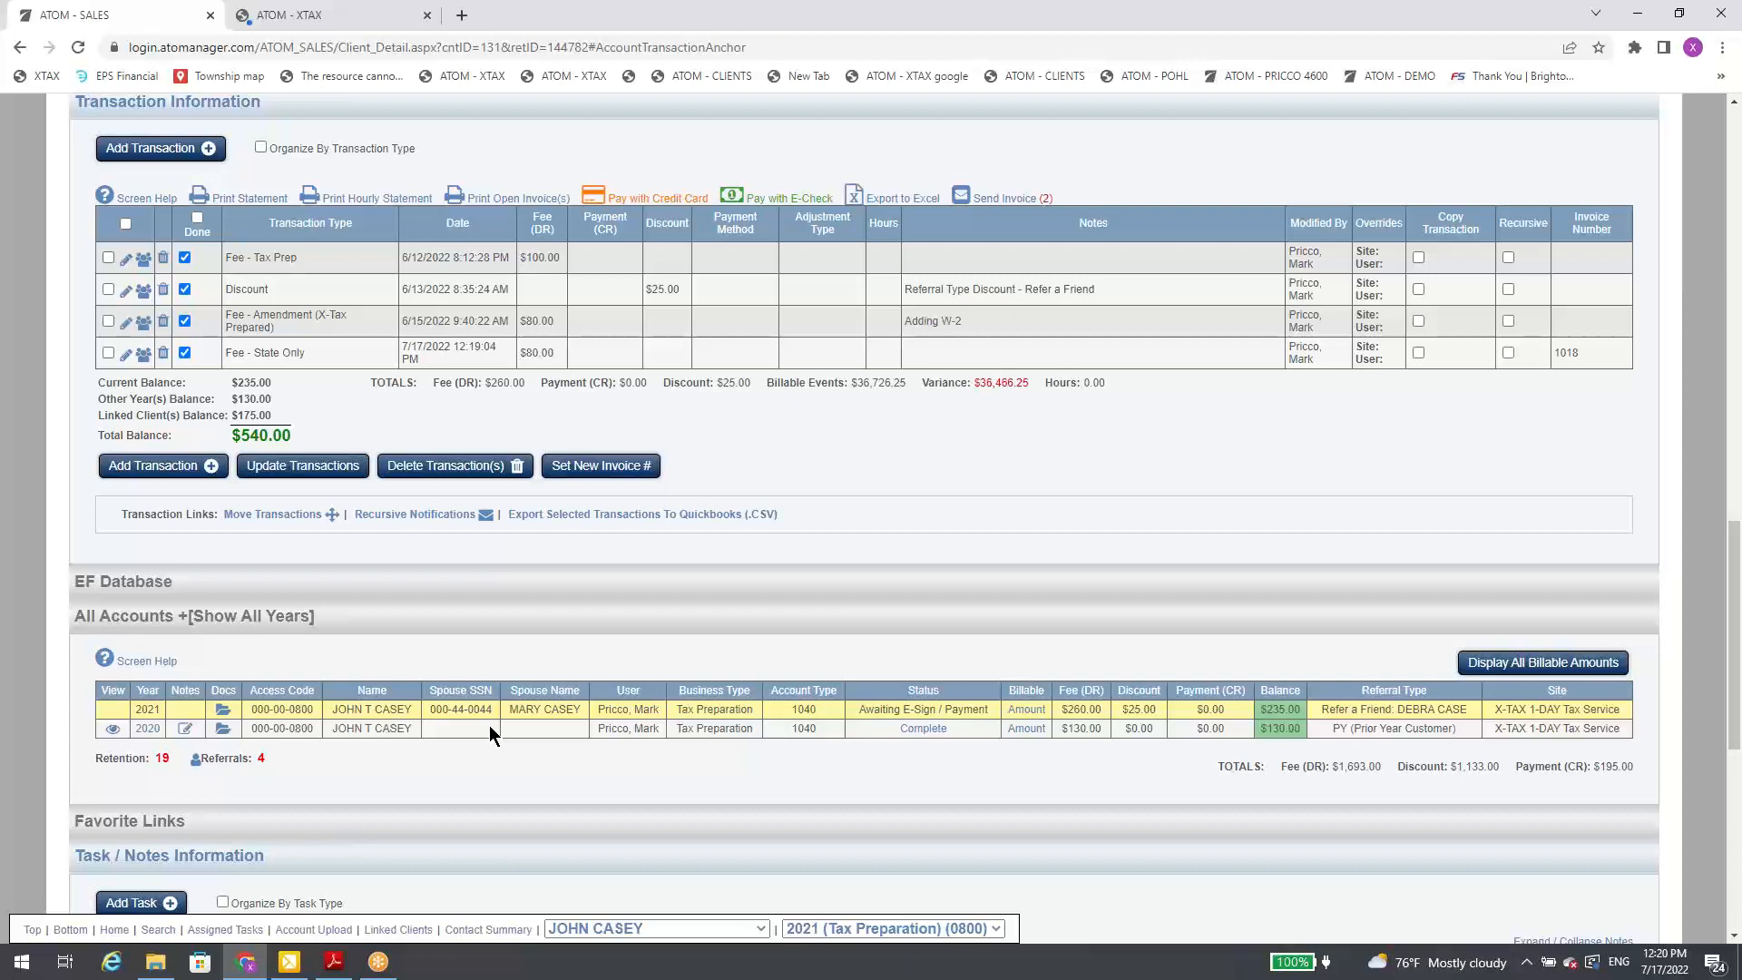
Step: View the Fee - Amendment (X-Tax Prepared) transaction's editable fields without saving, and select all transactions in the 2021 account
click(126, 323)
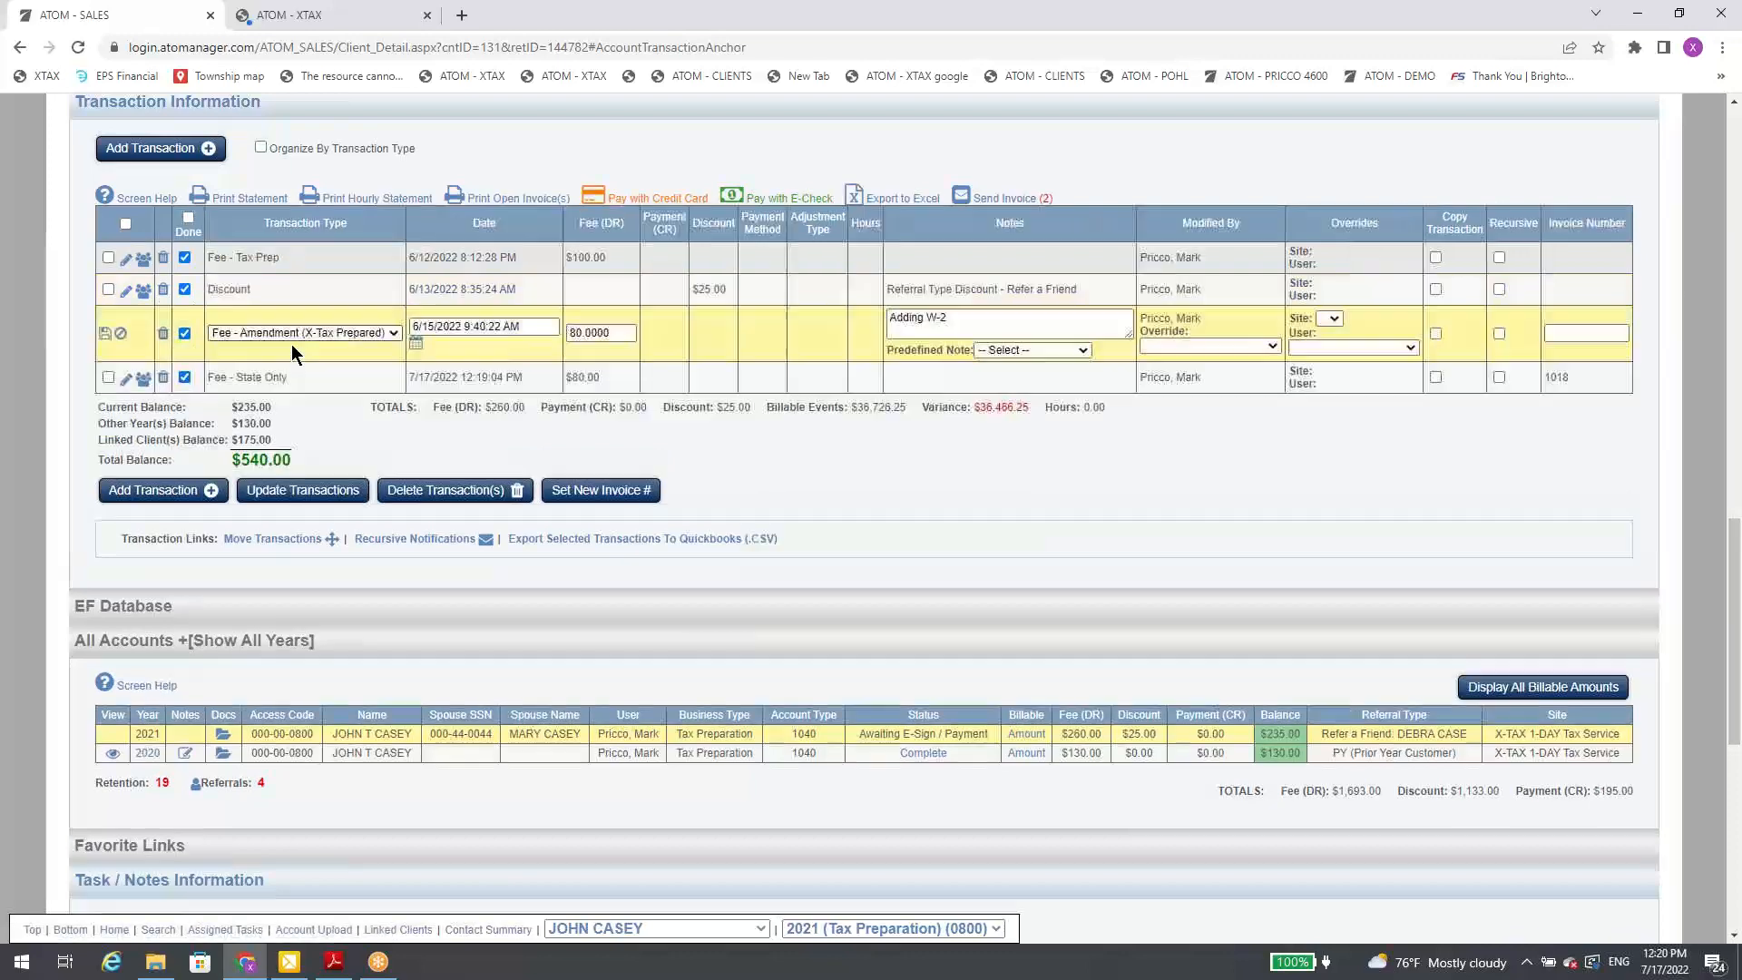
click(121, 335)
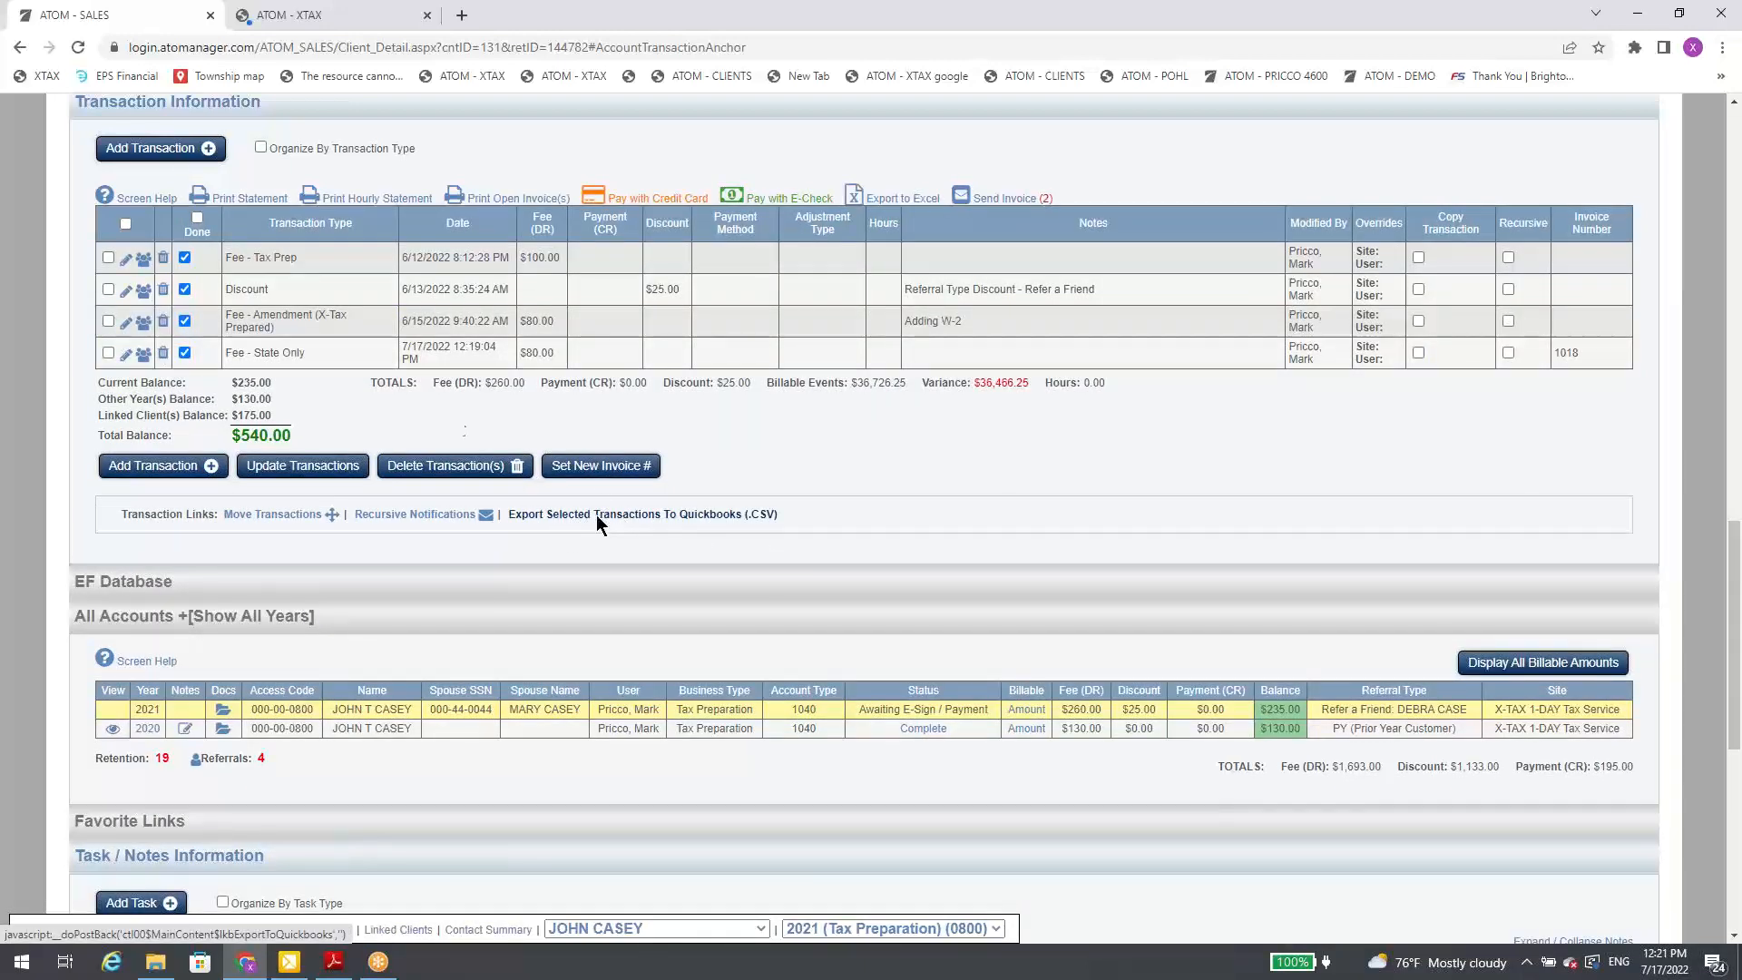
click(125, 223)
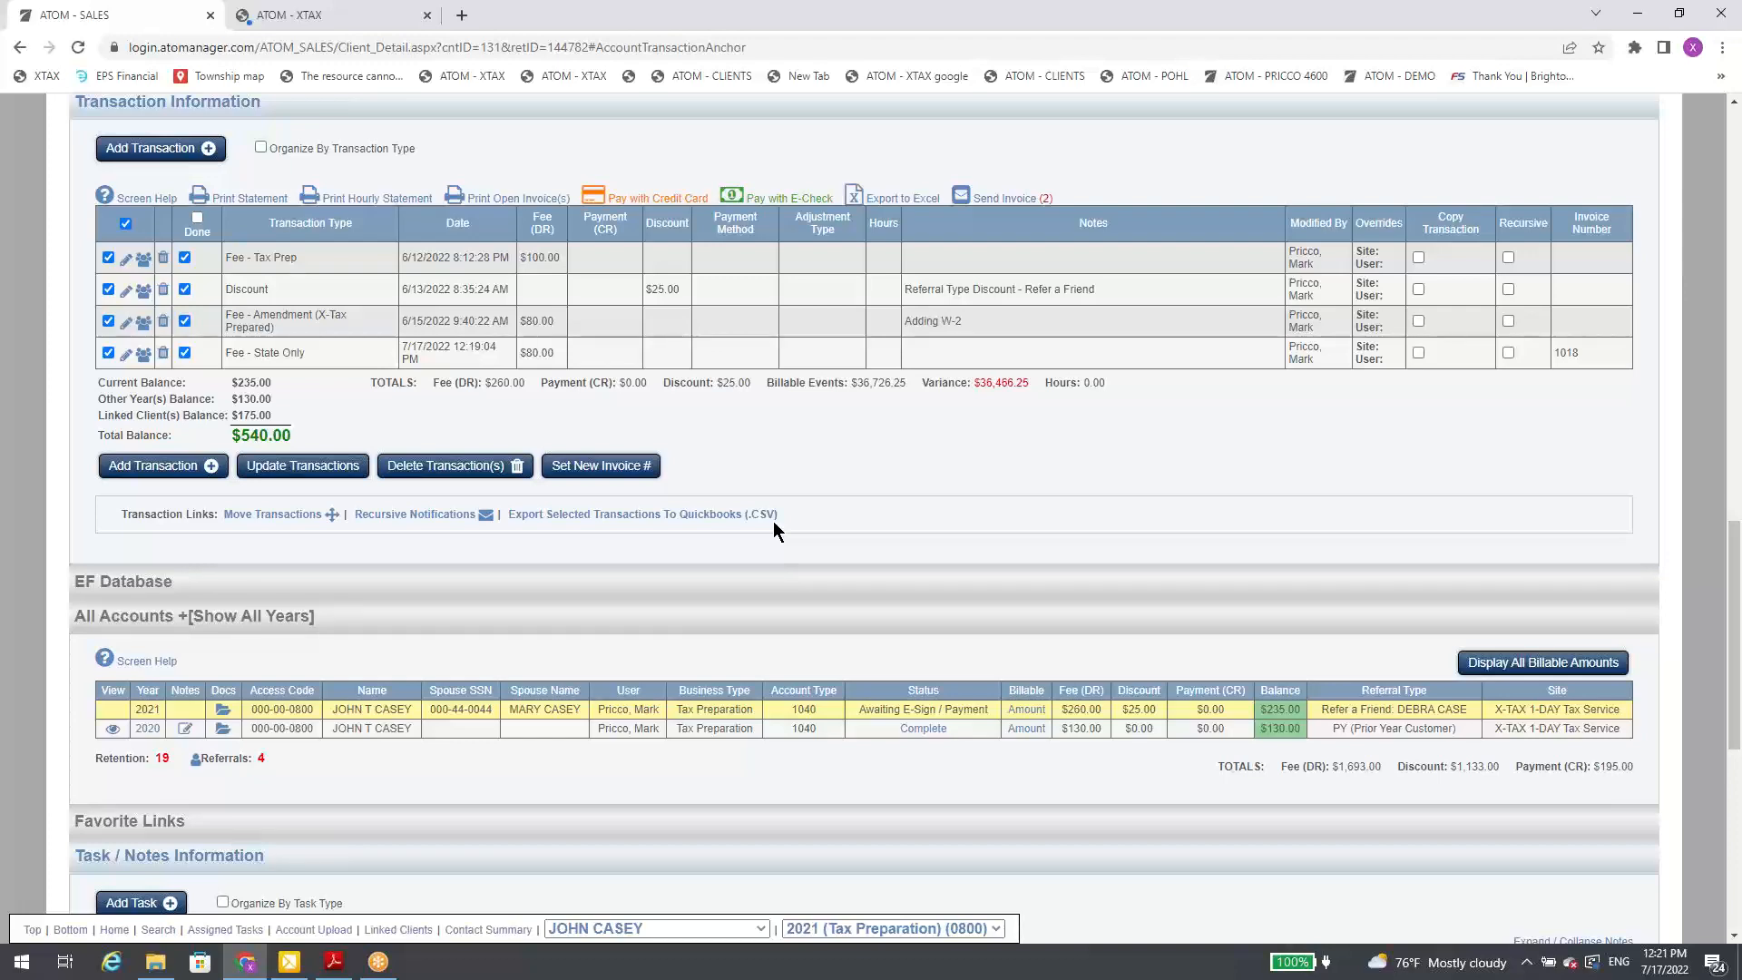
Step: Review the e-file status and refund transfer details in the EF Database section, and collapse it again
click(742, 580)
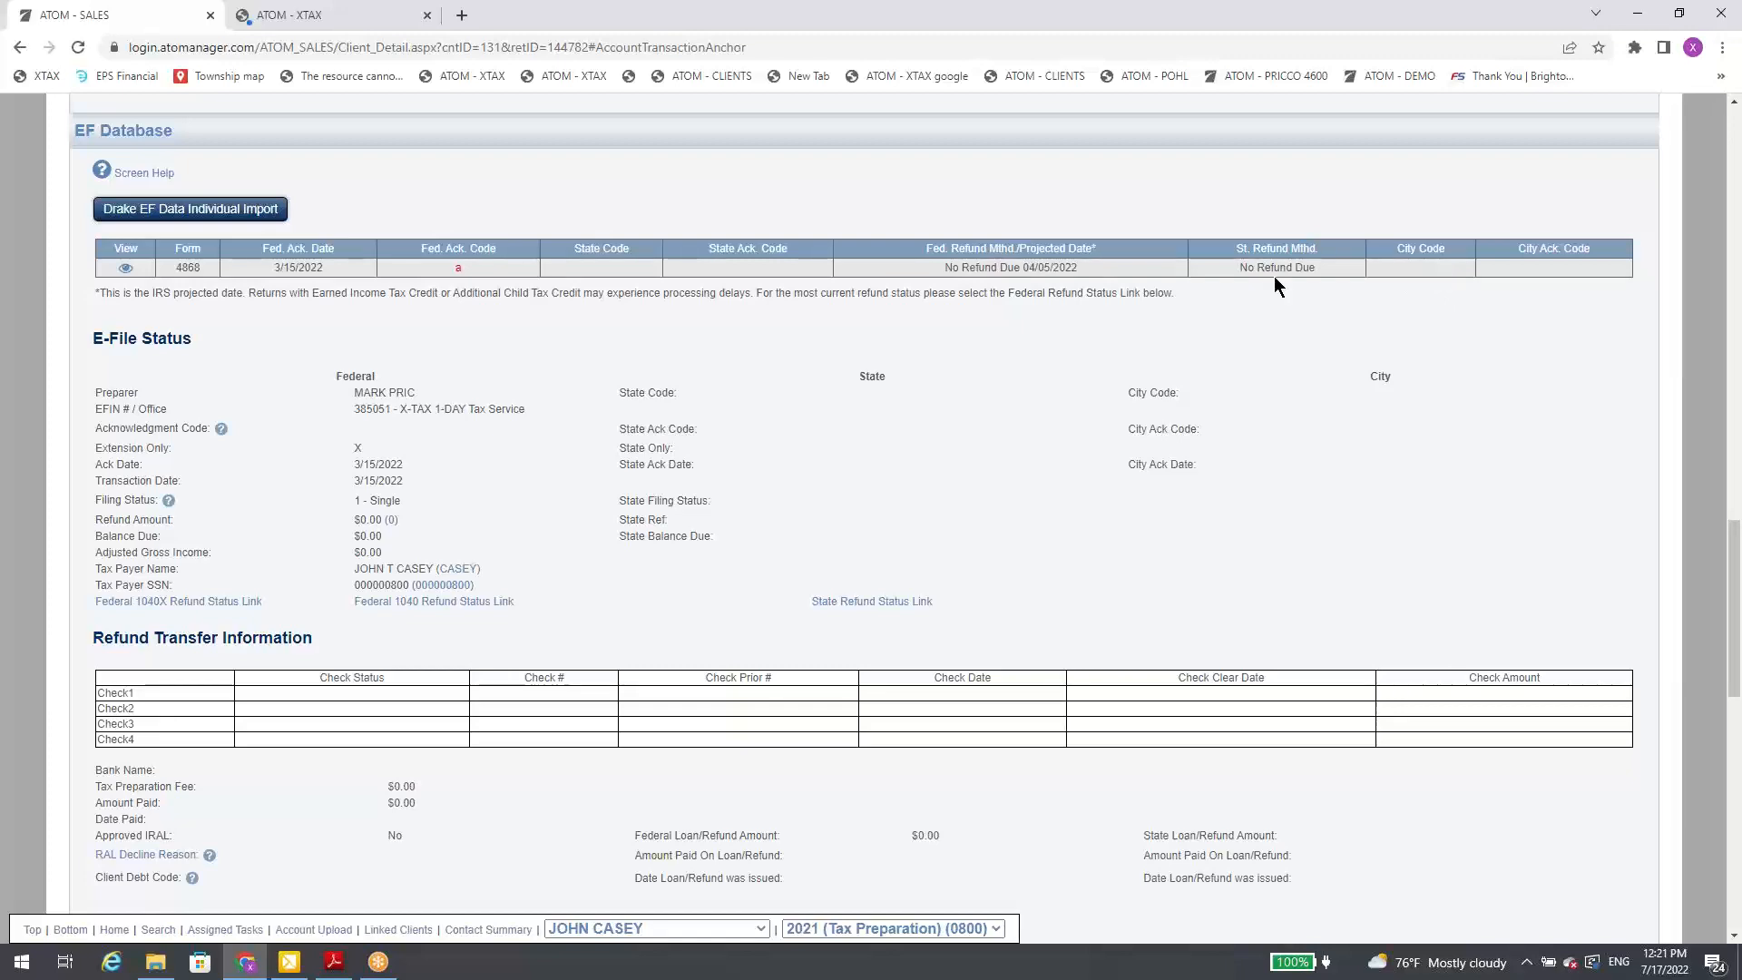
scroll(879, 242, up, 4)
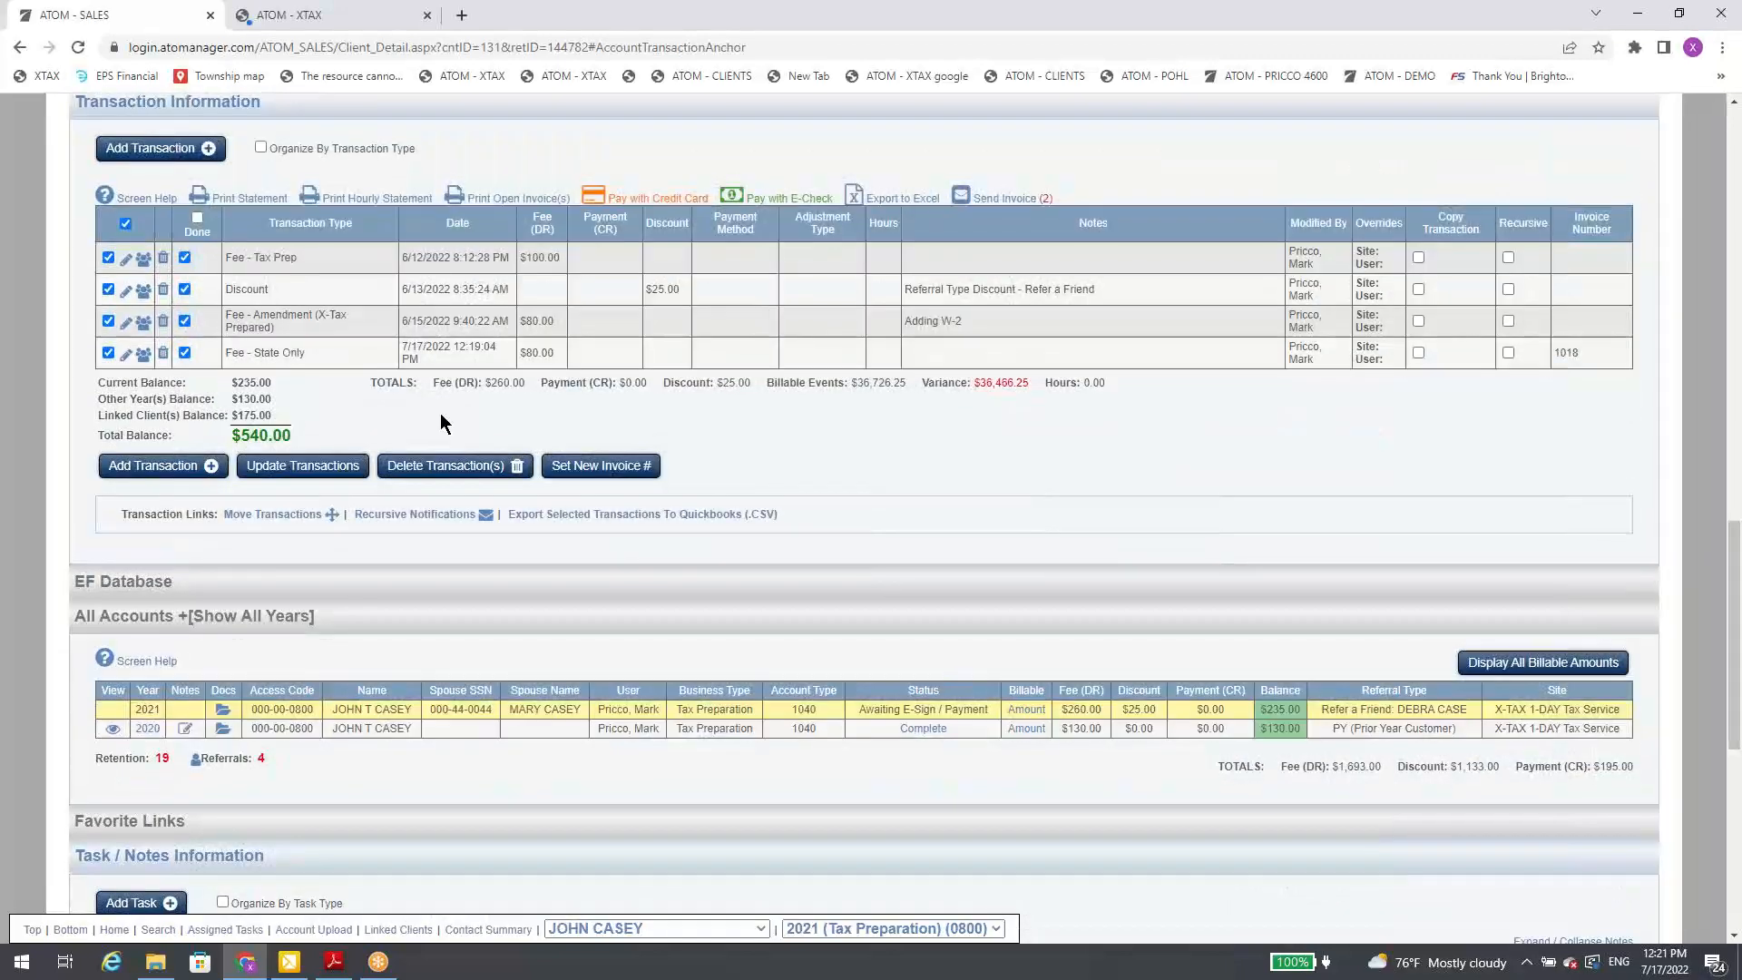
scroll(403, 457, down, 2)
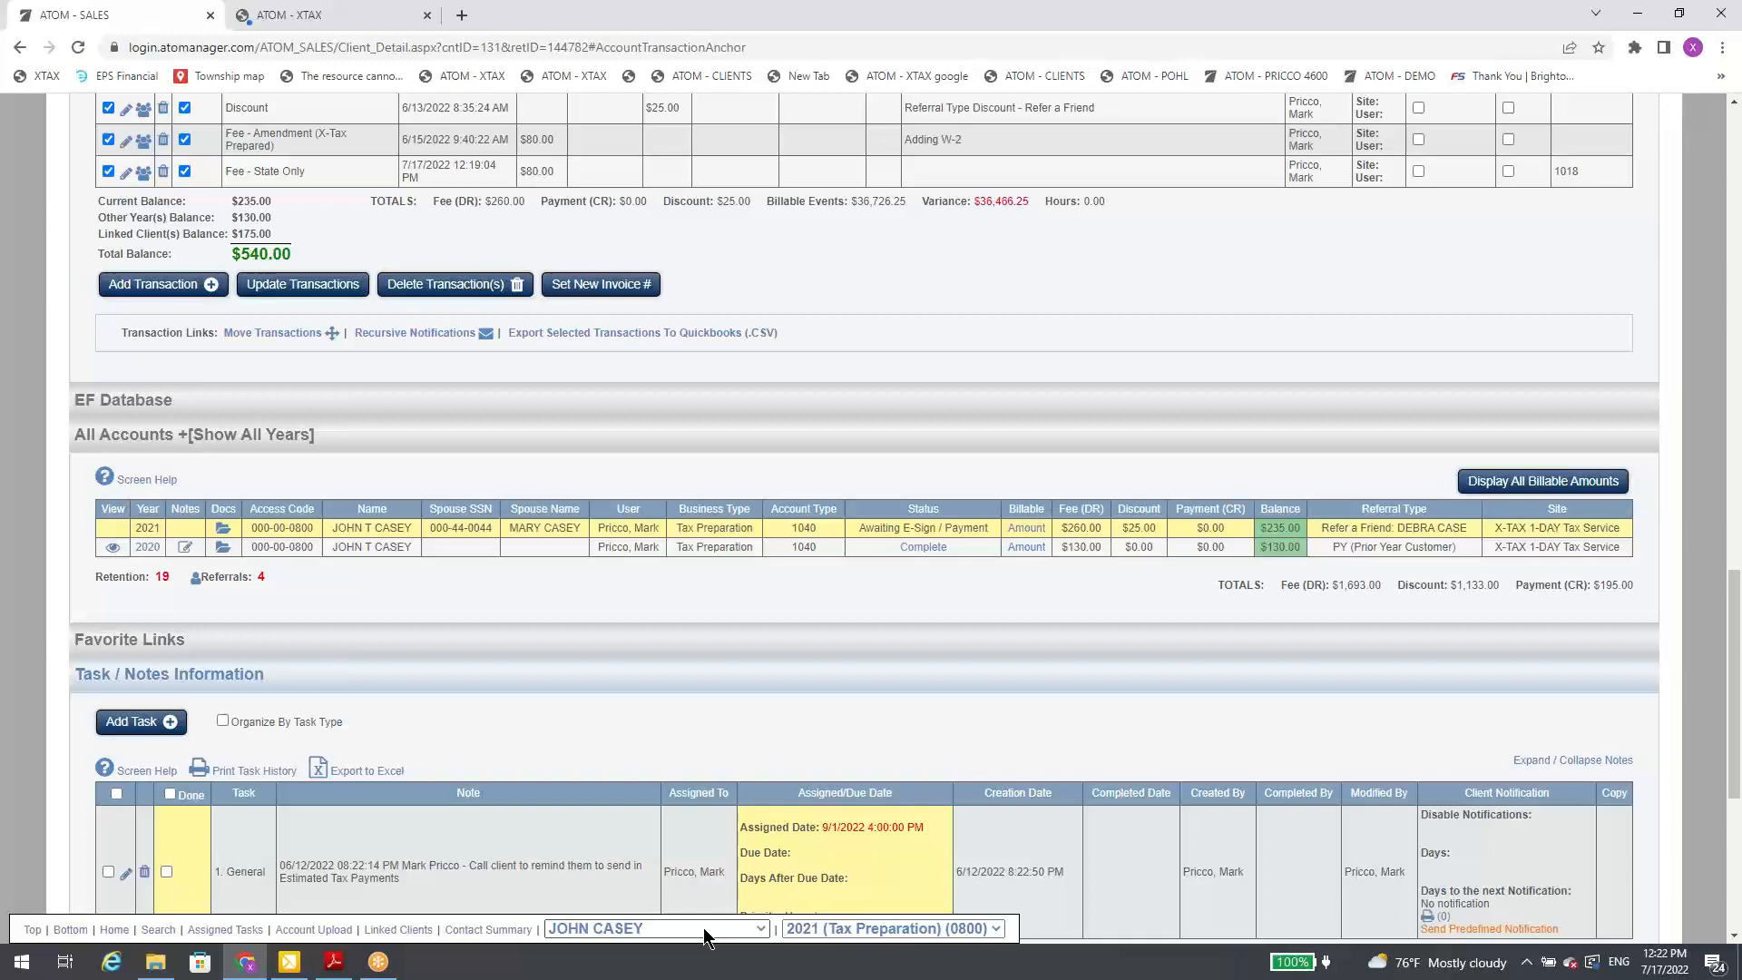
Step: Examine the General task's assigned date under Task / Notes Information, open the task for editing, and cancel without changes
scroll(726, 873, down, 3)
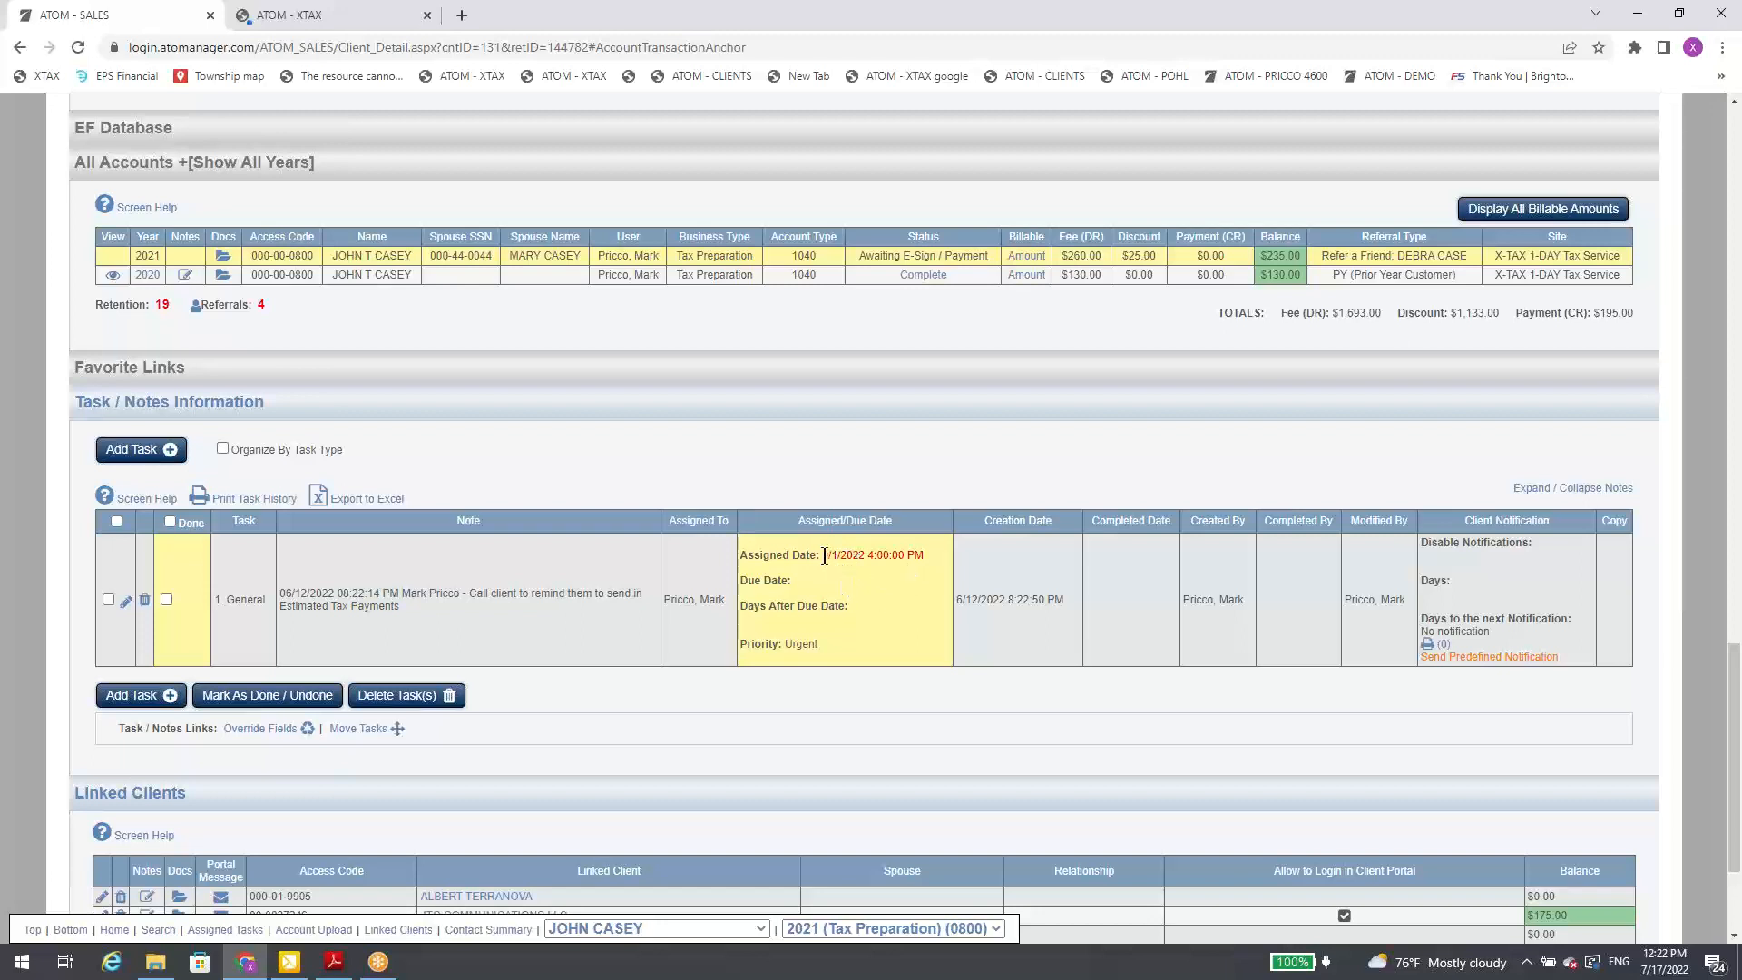
drag(825, 557, 911, 568)
click(912, 568)
click(127, 601)
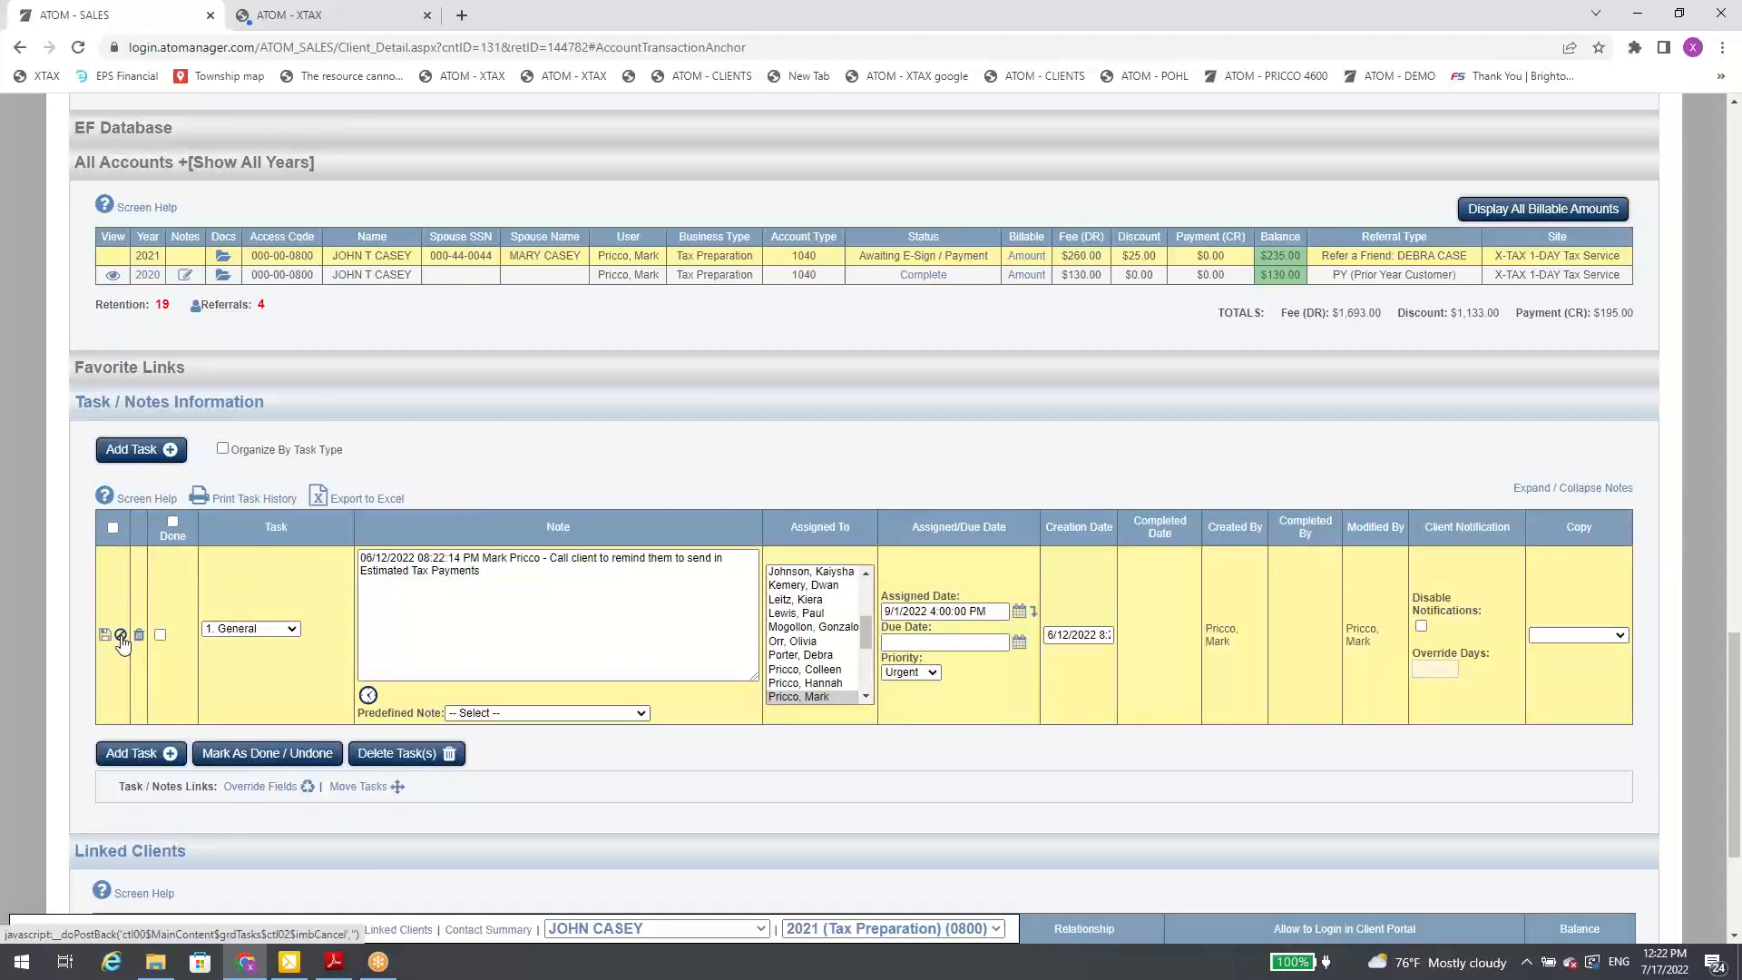
click(121, 635)
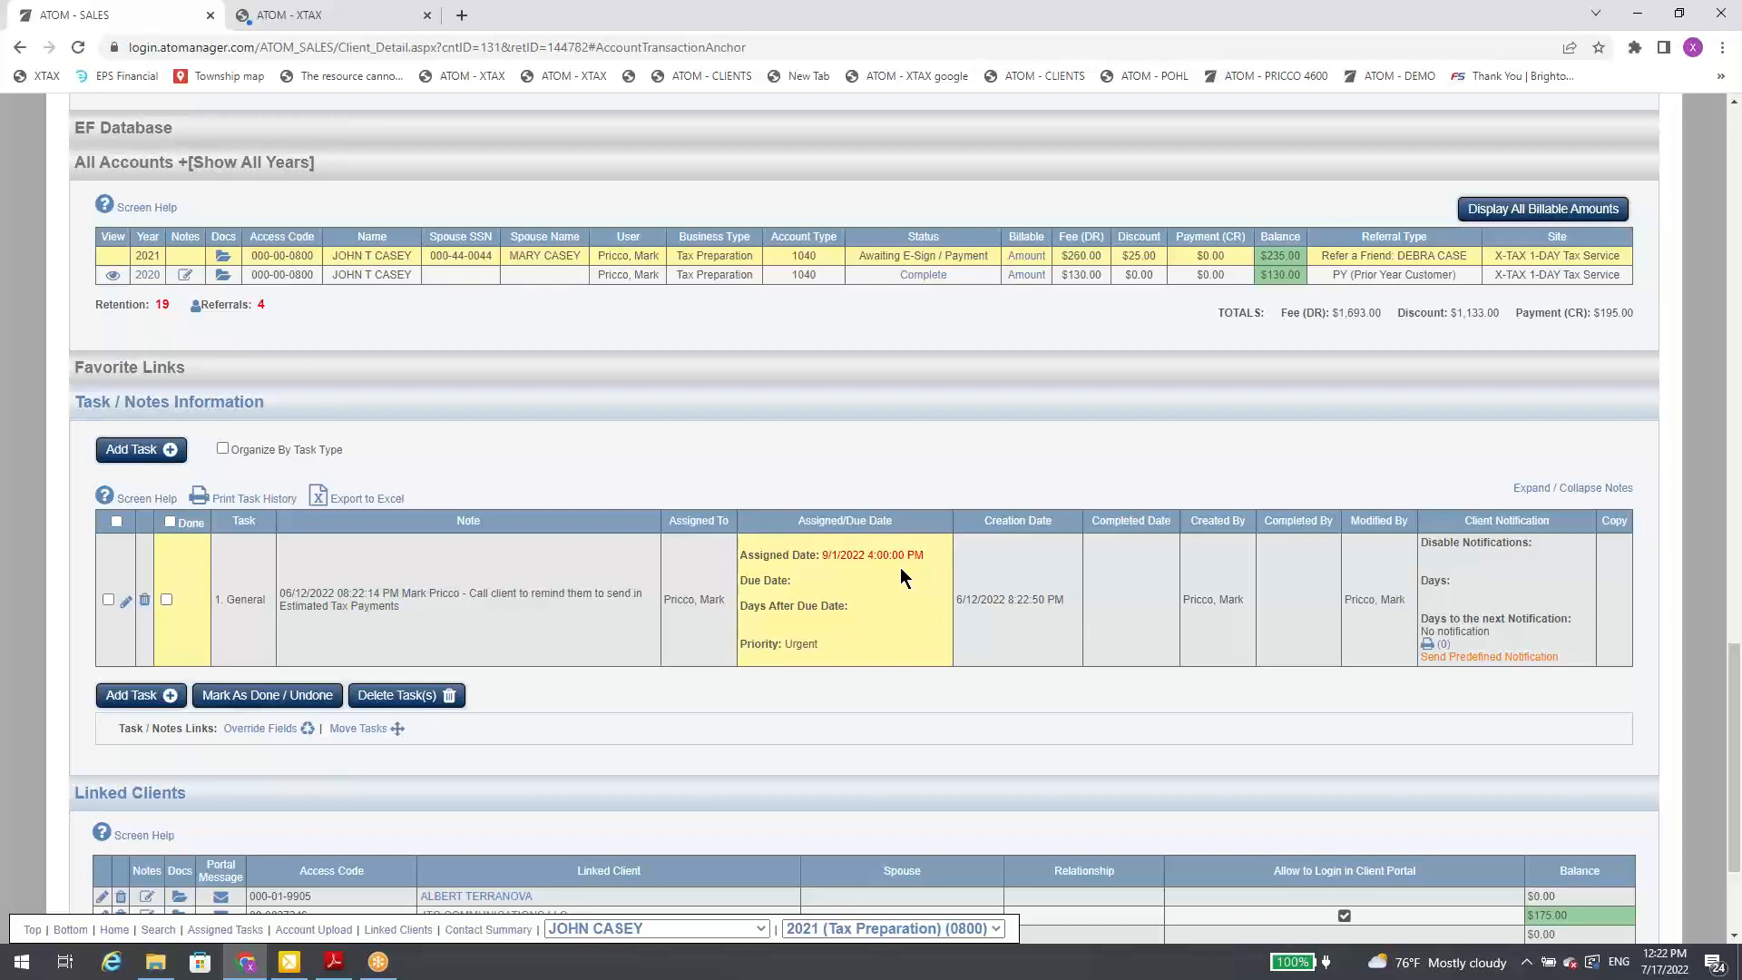
Step: View the relationship and client portal login options of the first linked client, and cancel the edit
scroll(905, 568, down, 3)
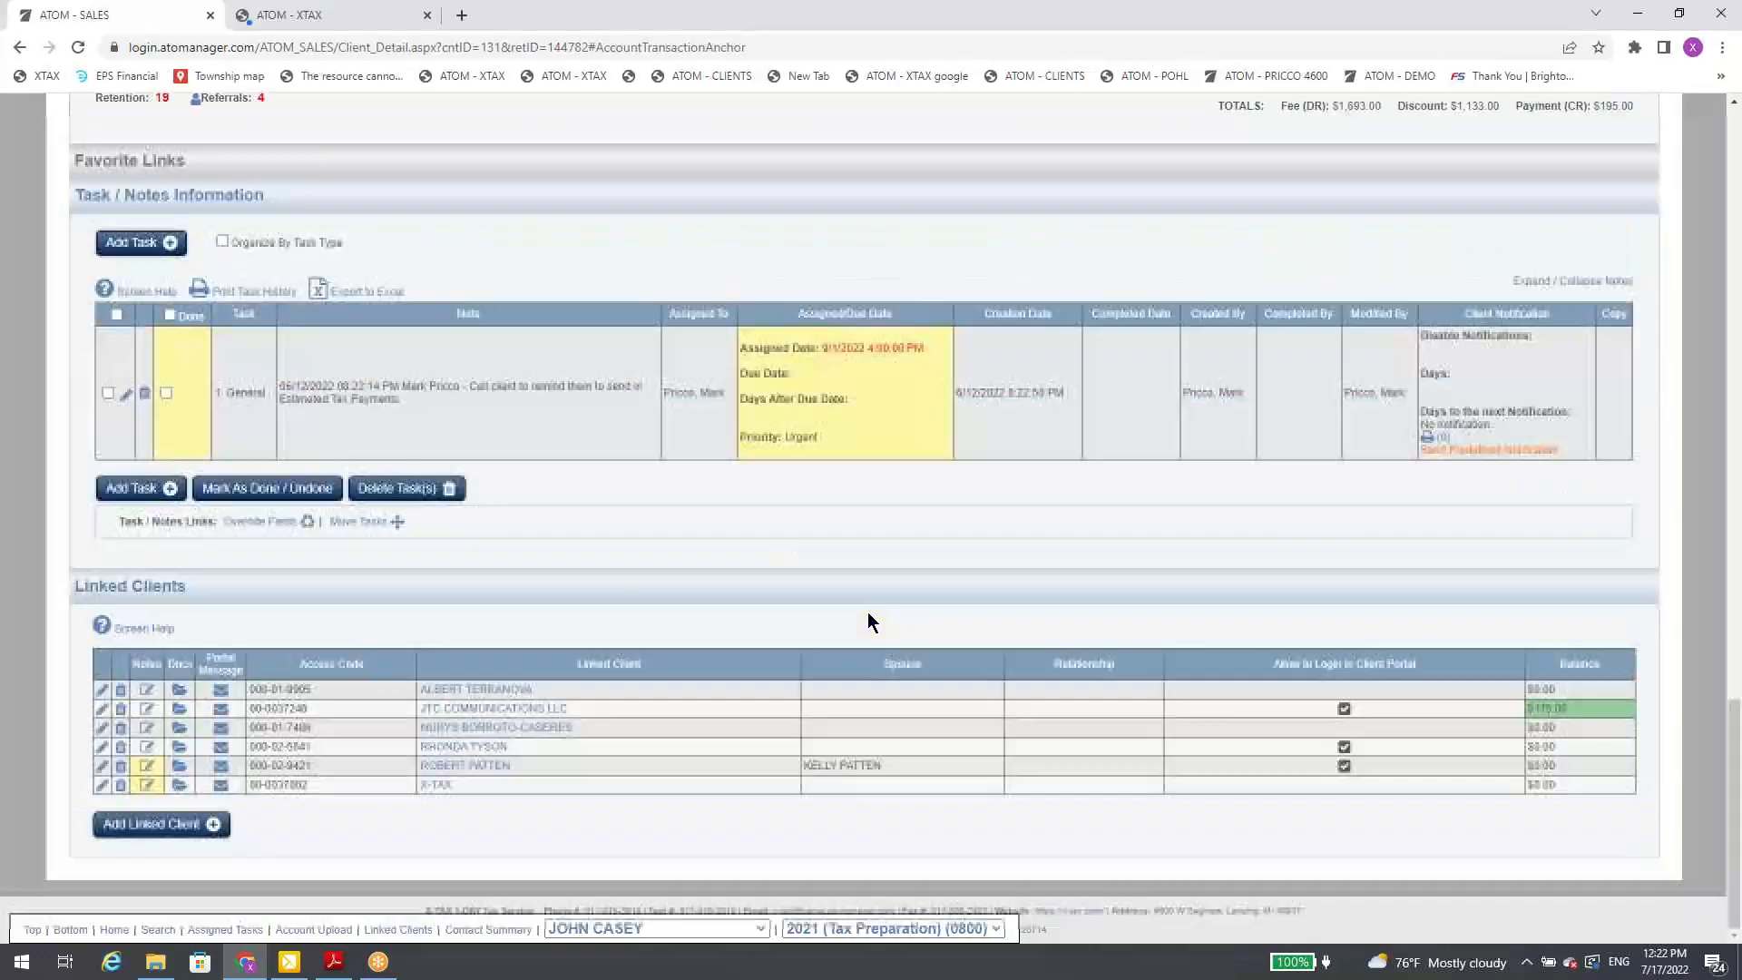
click(103, 692)
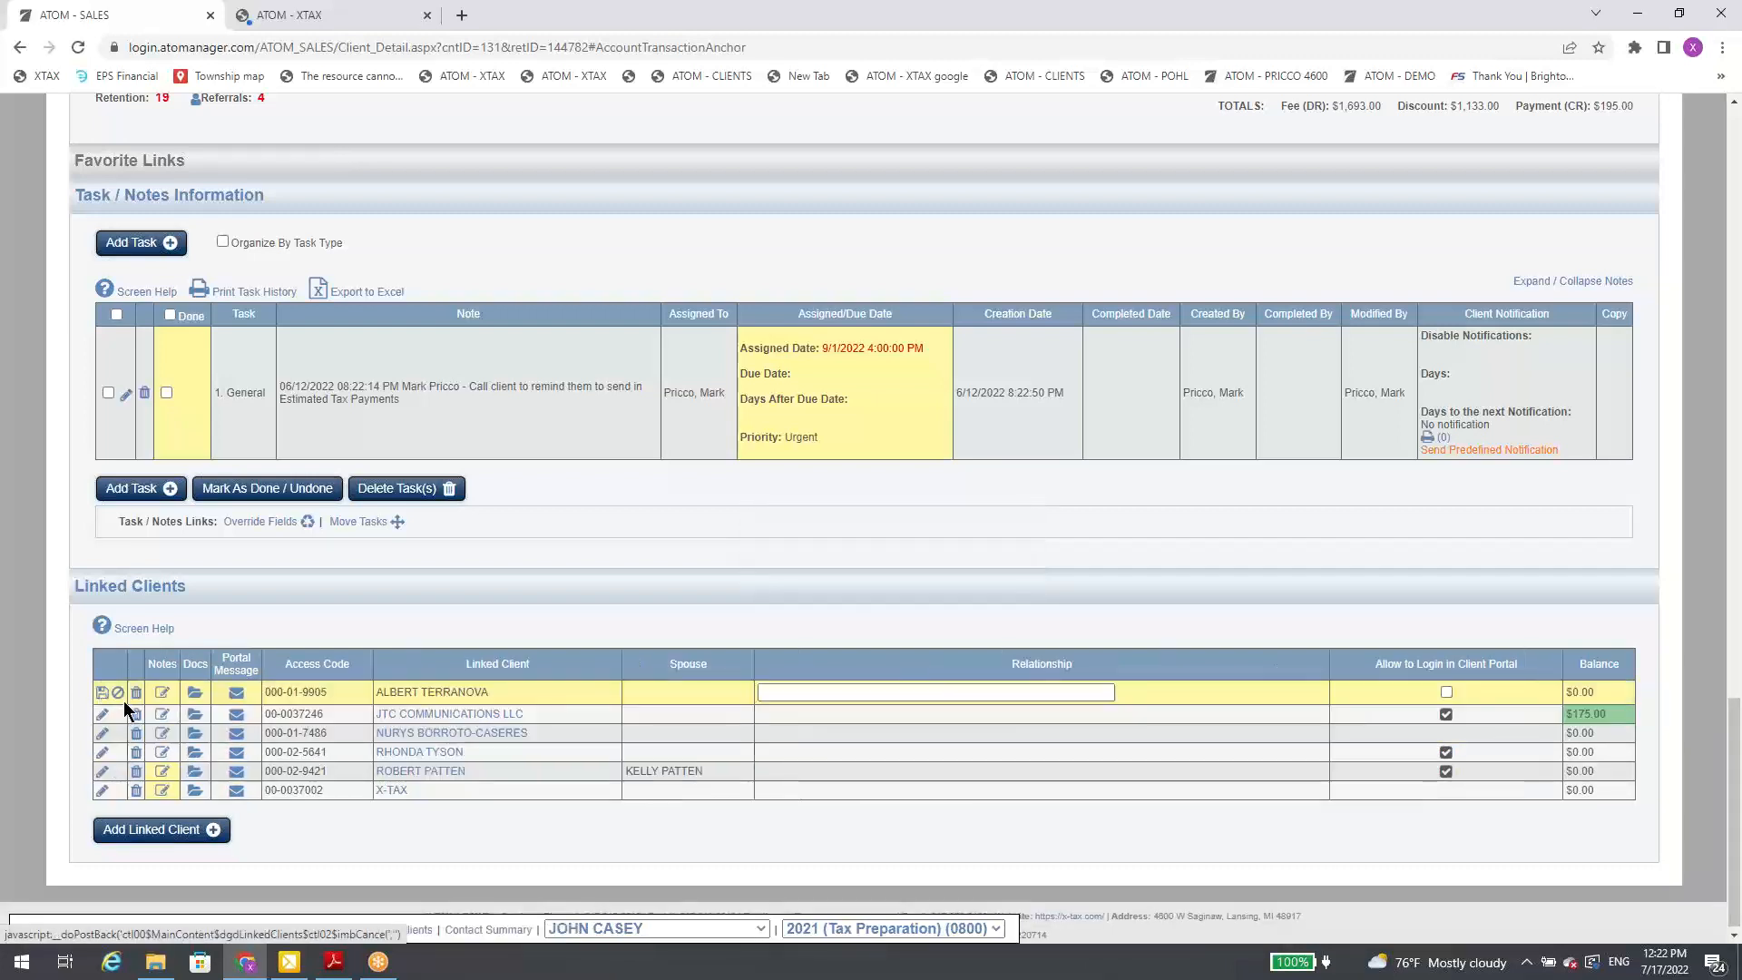
click(118, 694)
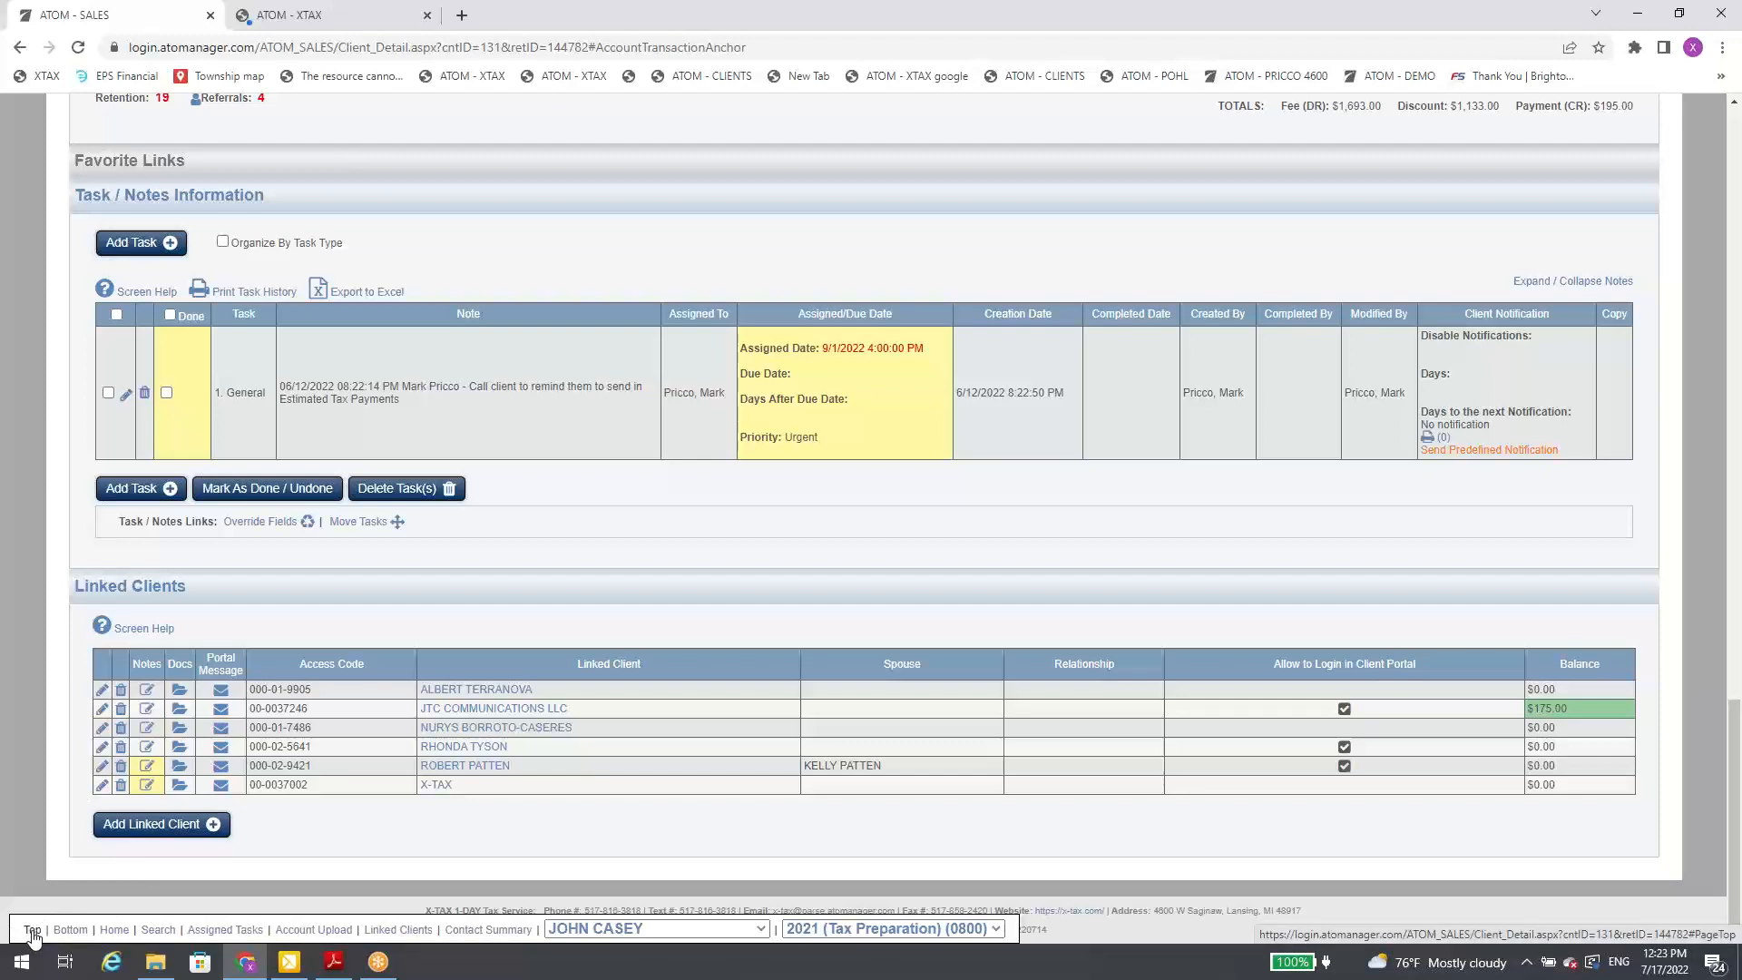
Step: Try the quick links that jump to the start and end of the client page, and return to the File Information header
click(34, 932)
click(69, 930)
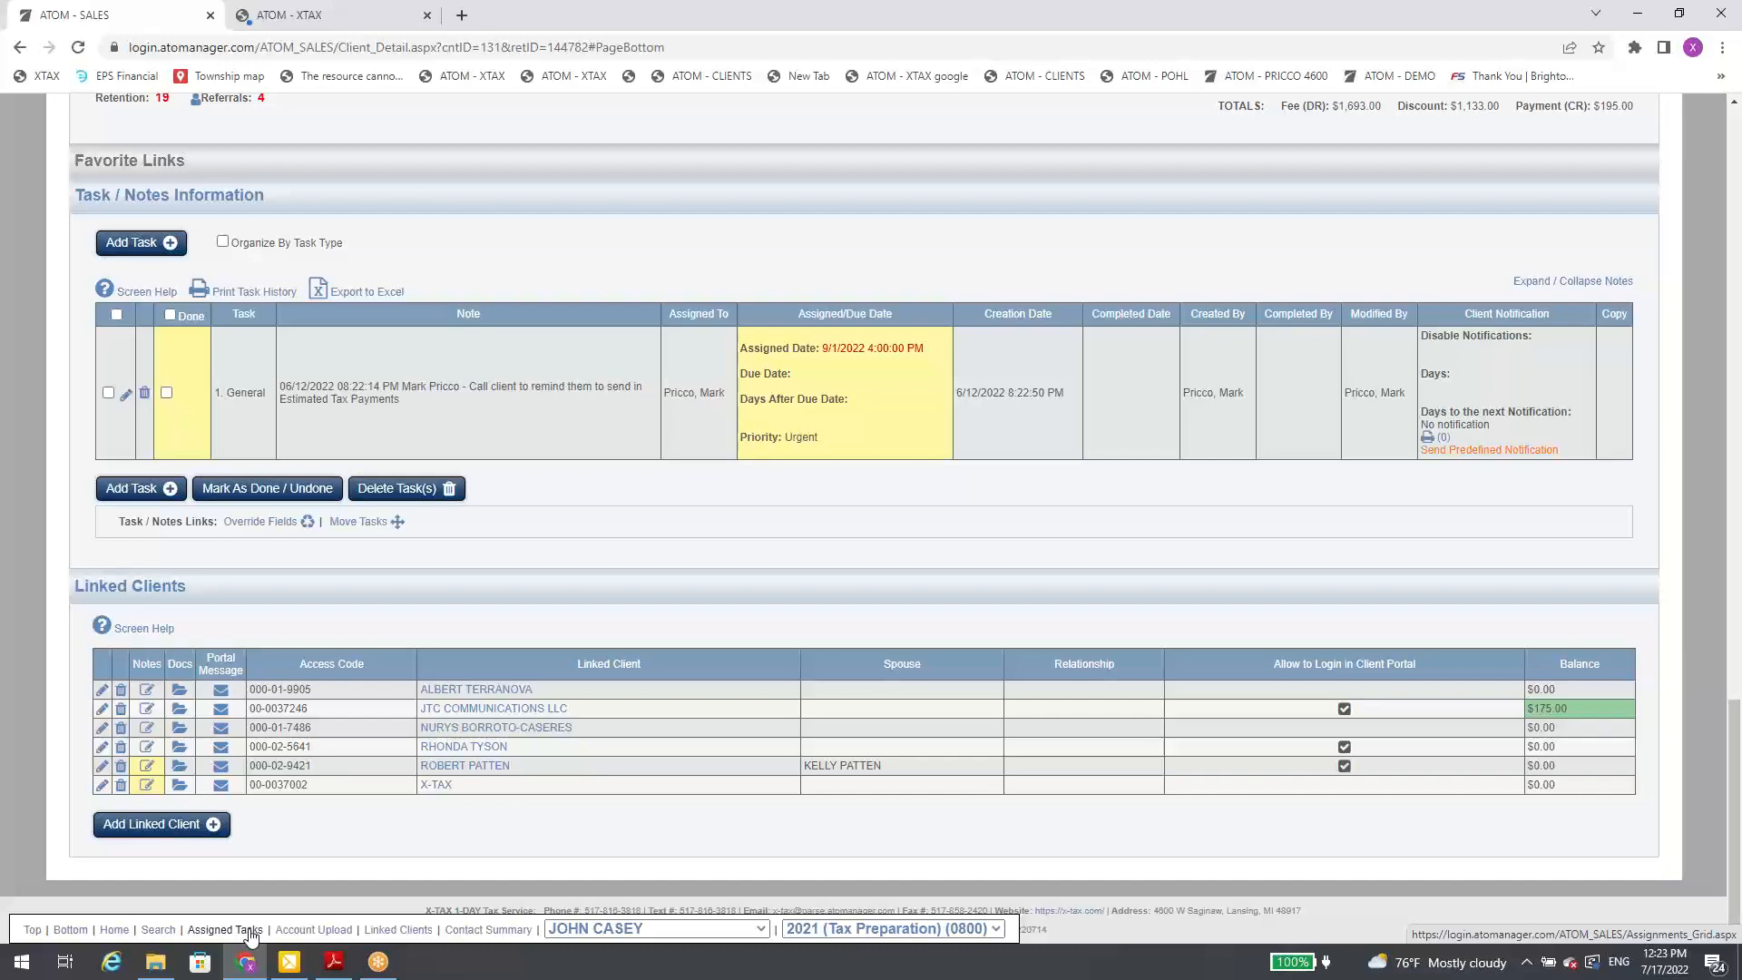
scroll(1461, 396, up, 20)
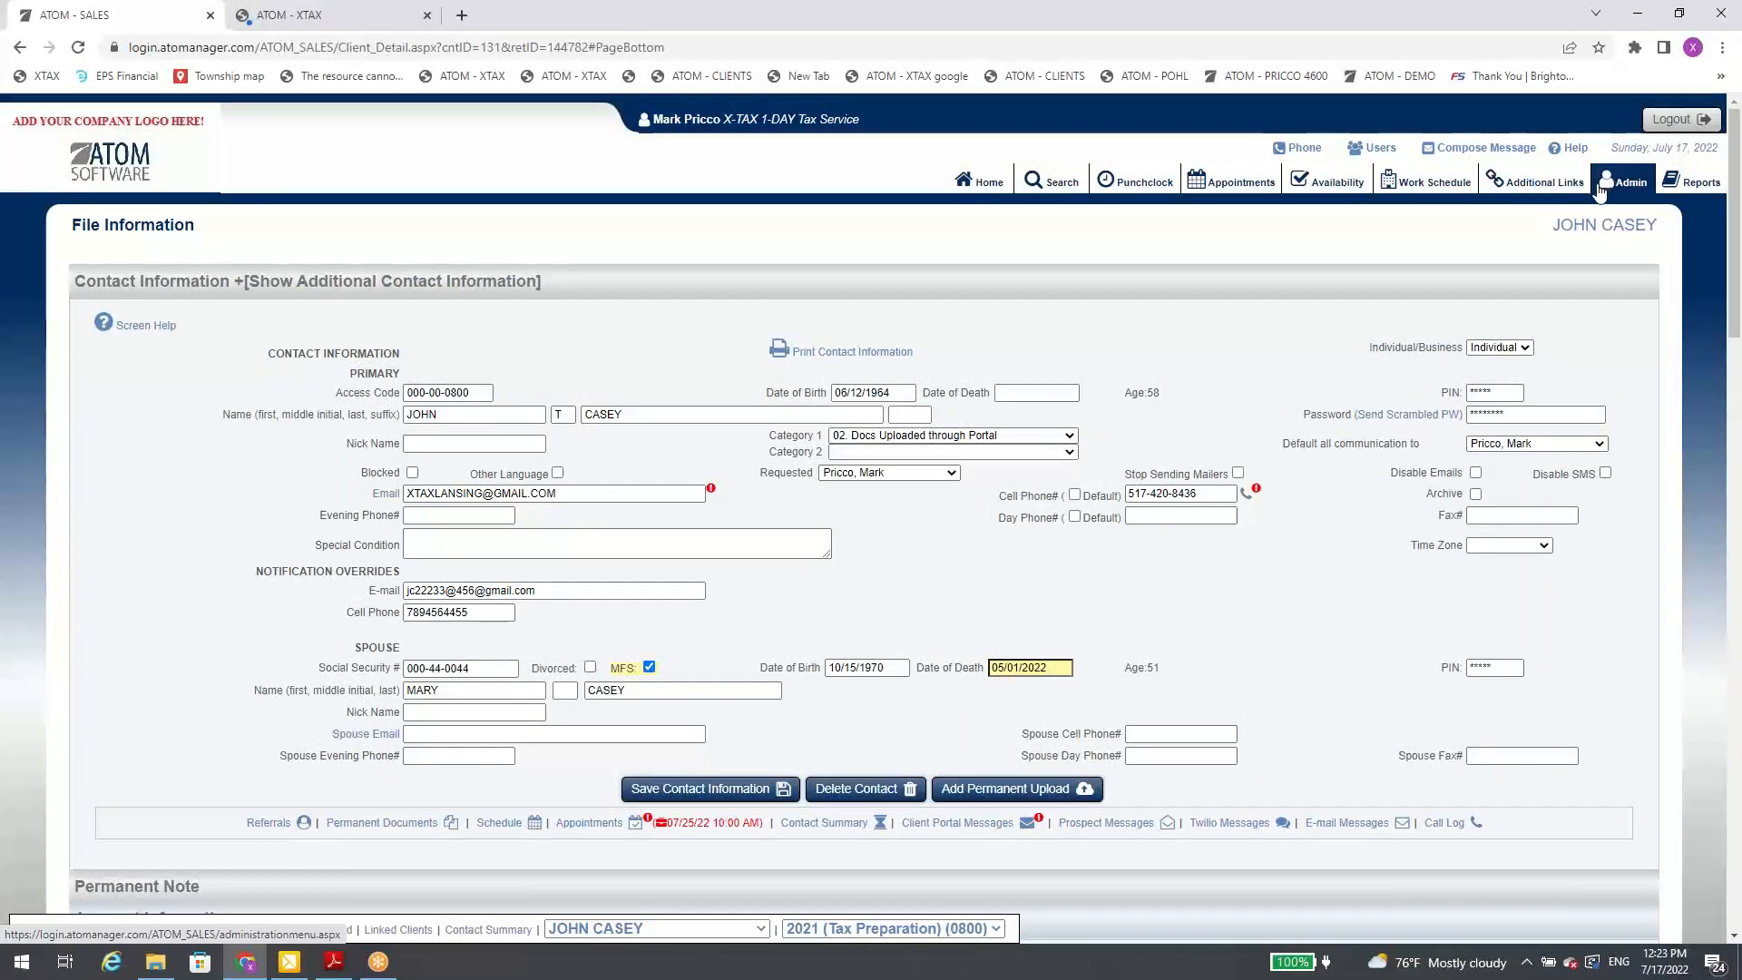
Step: Look through the Appointment Types, Check-In Configuration and Company settings in the administration area
click(1622, 184)
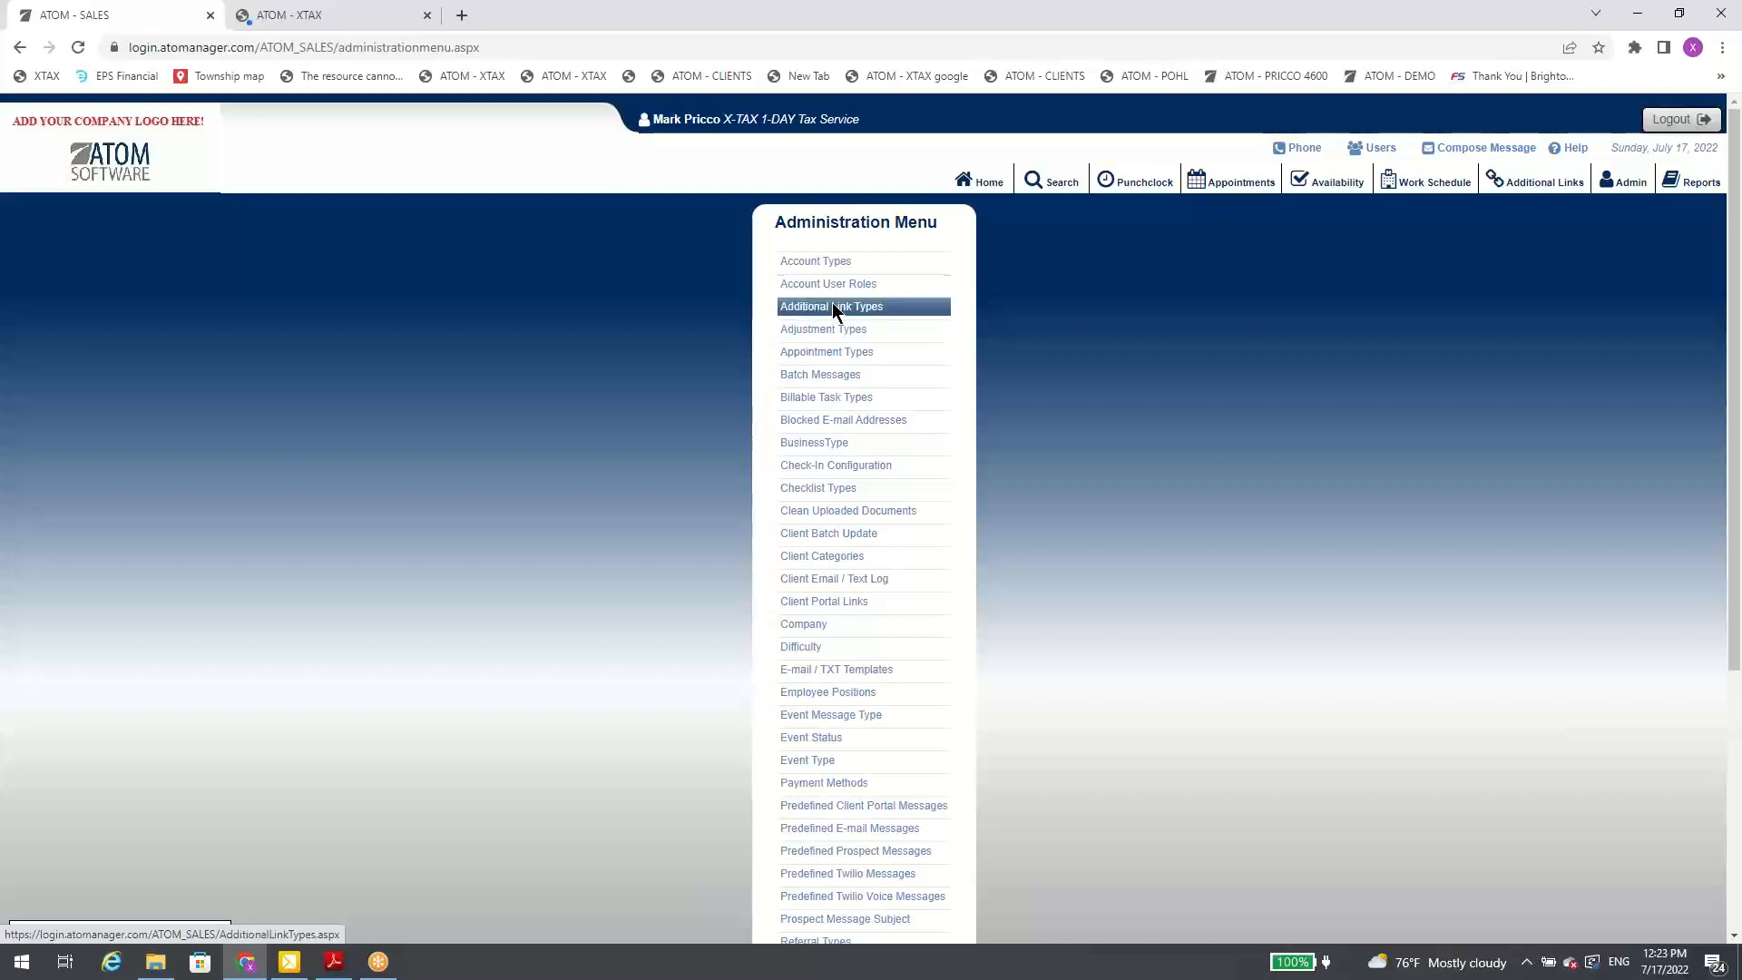
click(835, 351)
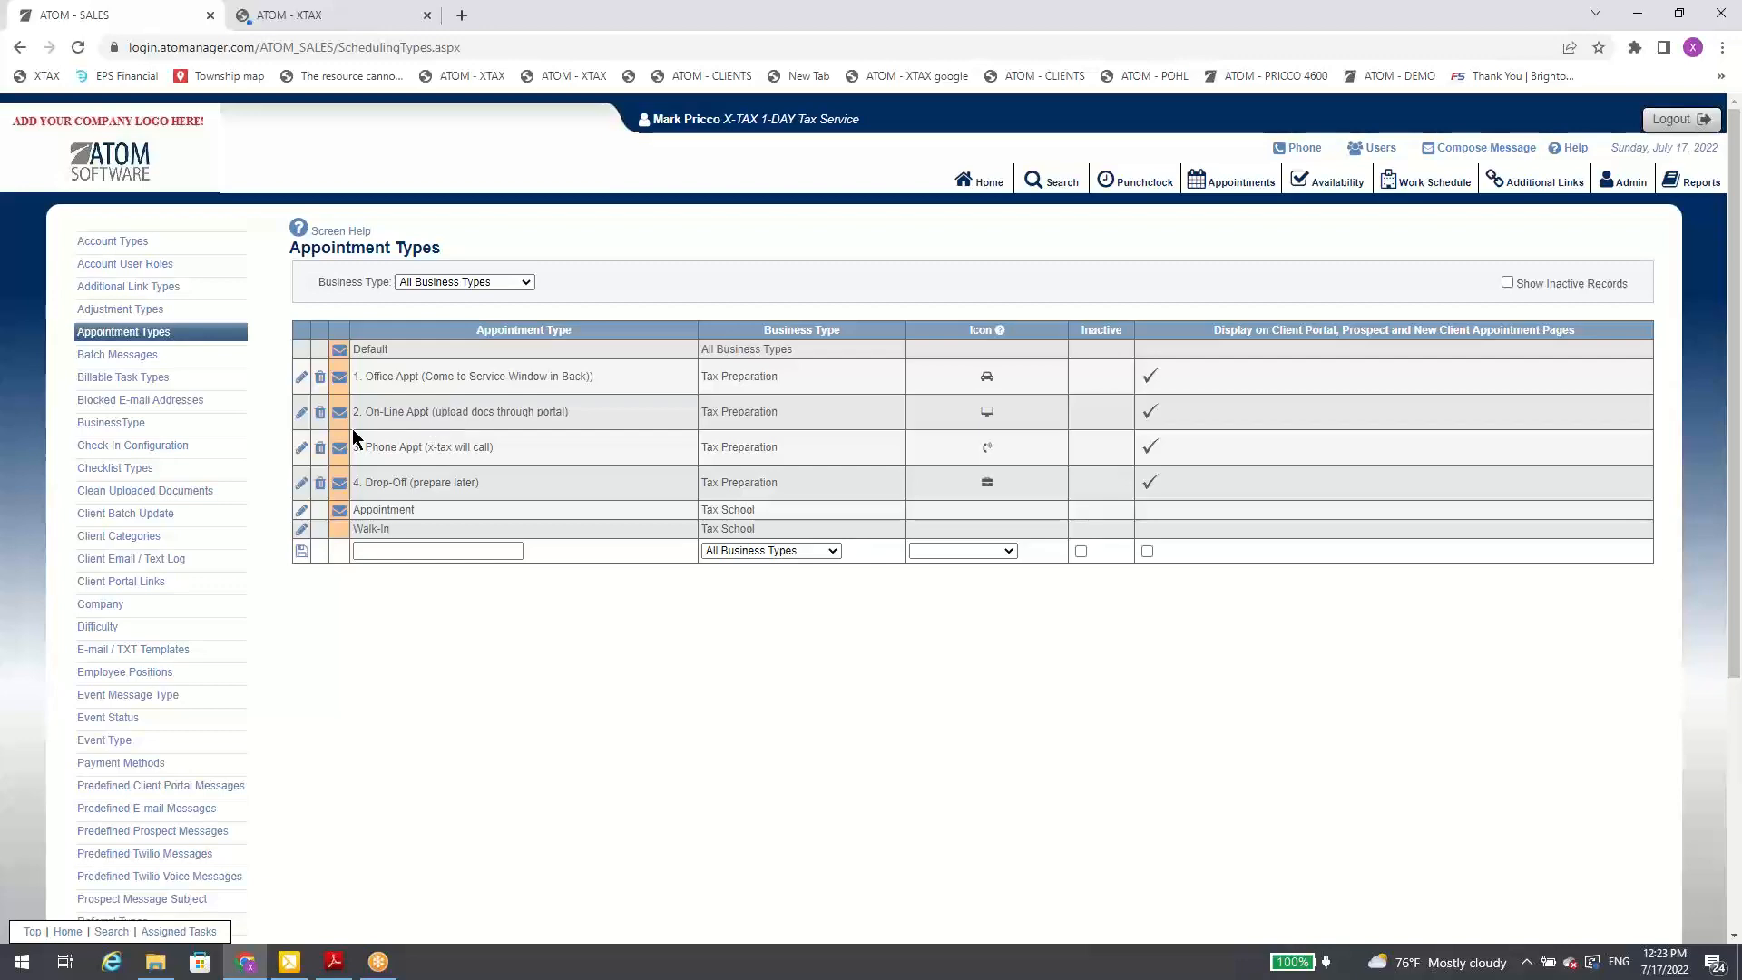
click(166, 451)
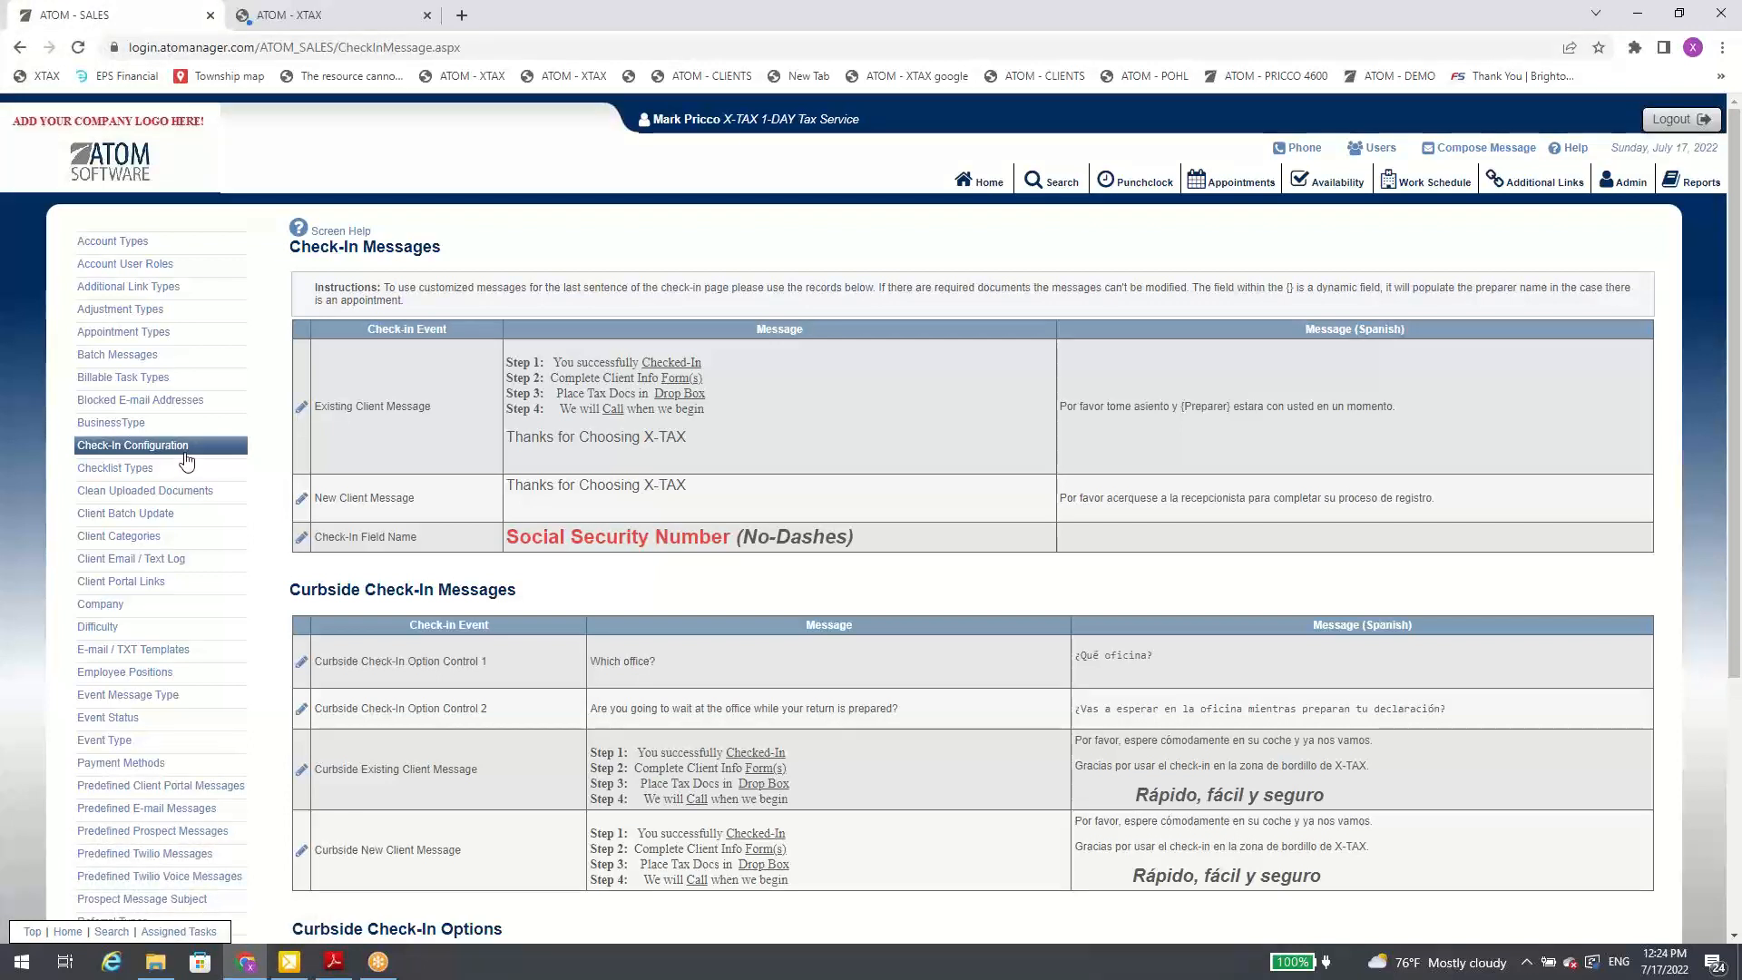
click(140, 608)
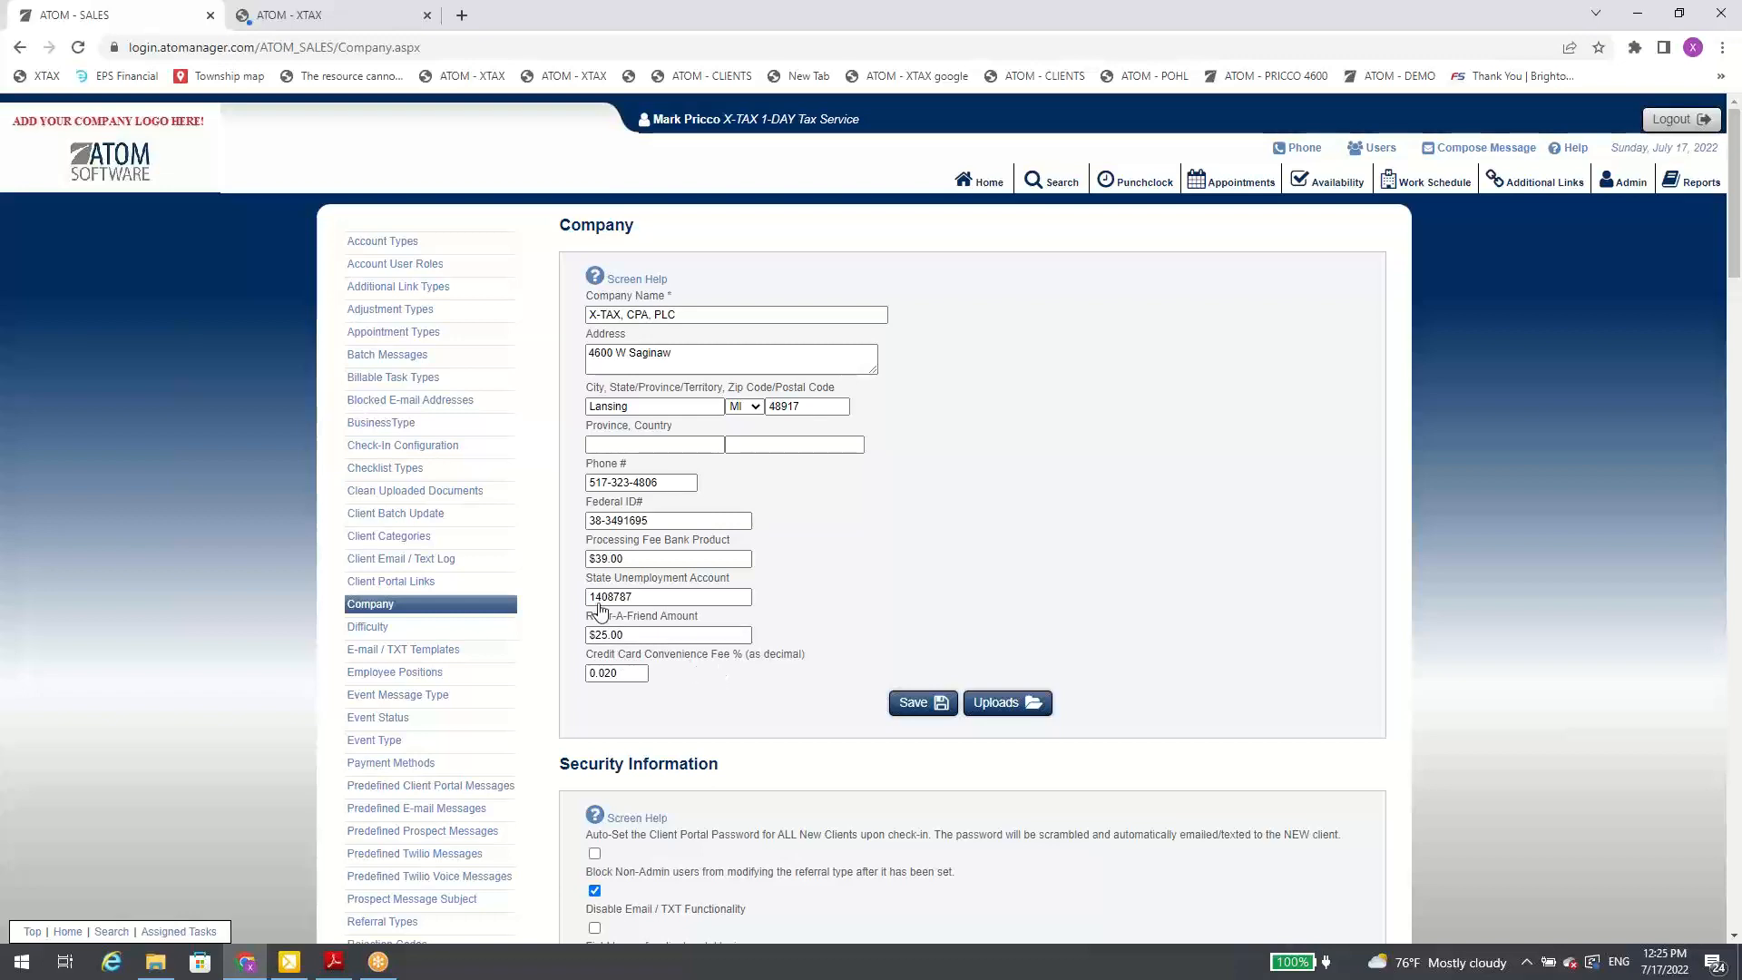
scroll(459, 607, down, 2)
Step: Open Predefined Client Portal Messages, show the inactive messages, and hide them again
click(448, 615)
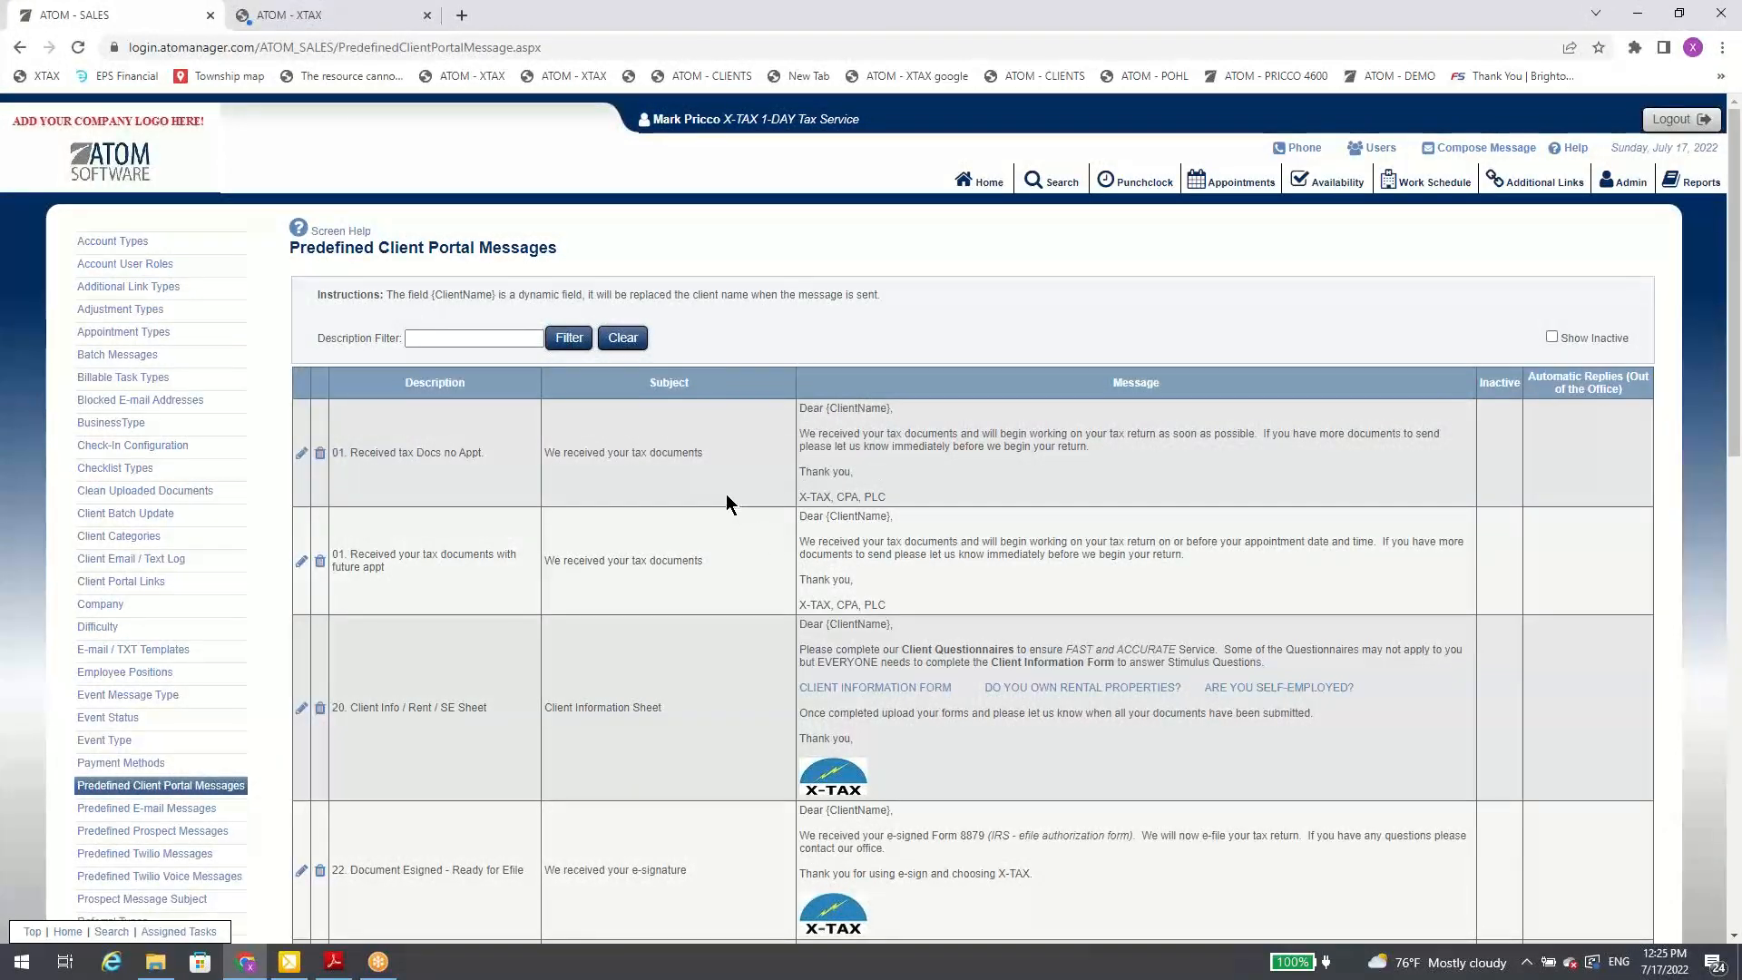
click(1553, 336)
click(1553, 337)
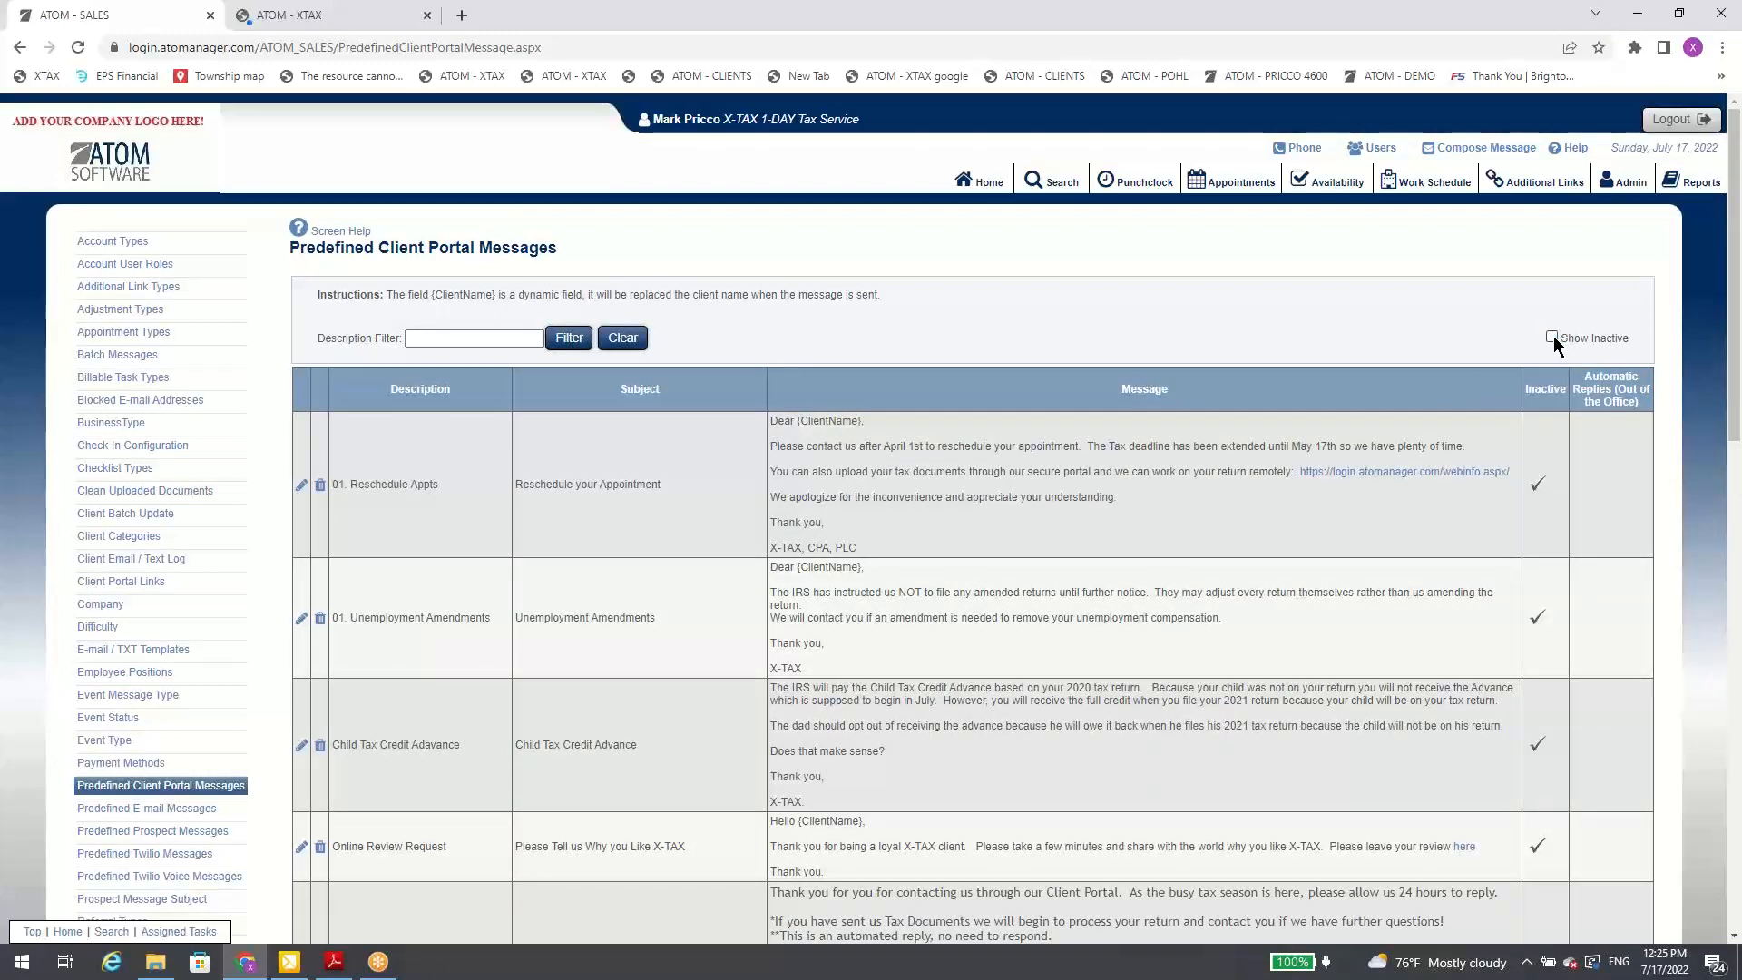
Step: Filter the predefined client portal messages by the description "holiday" and view the matching messages
click(474, 341)
text(ho)
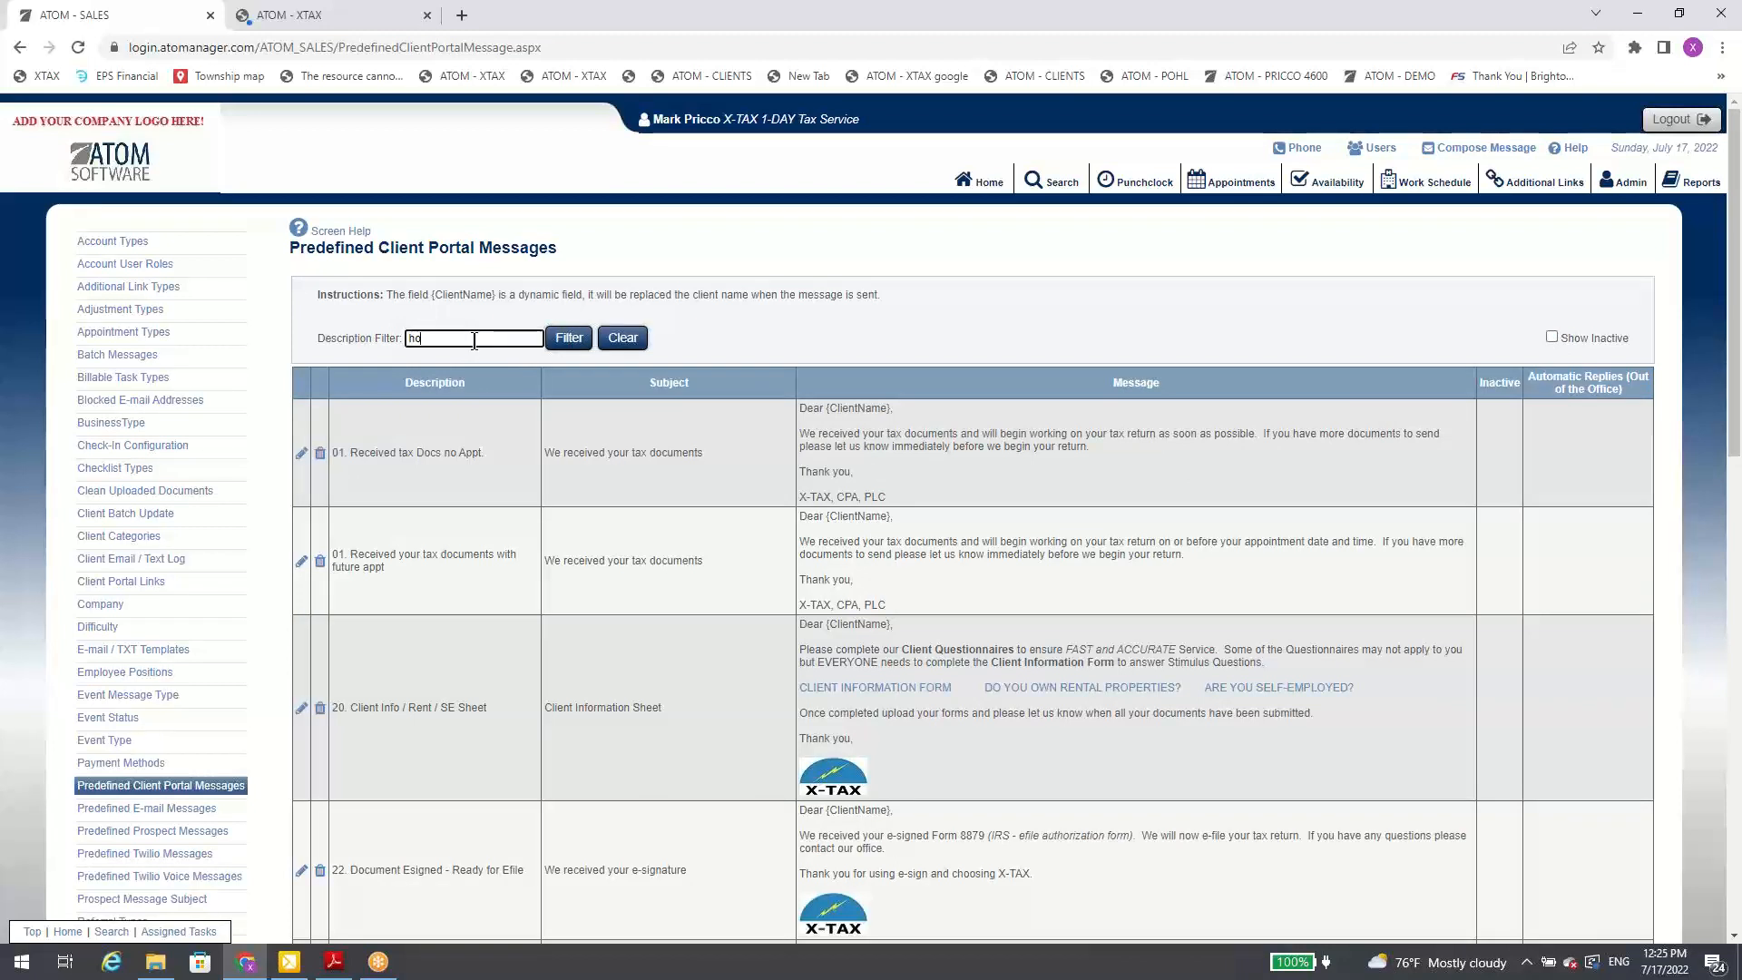
text(liday)
click(558, 337)
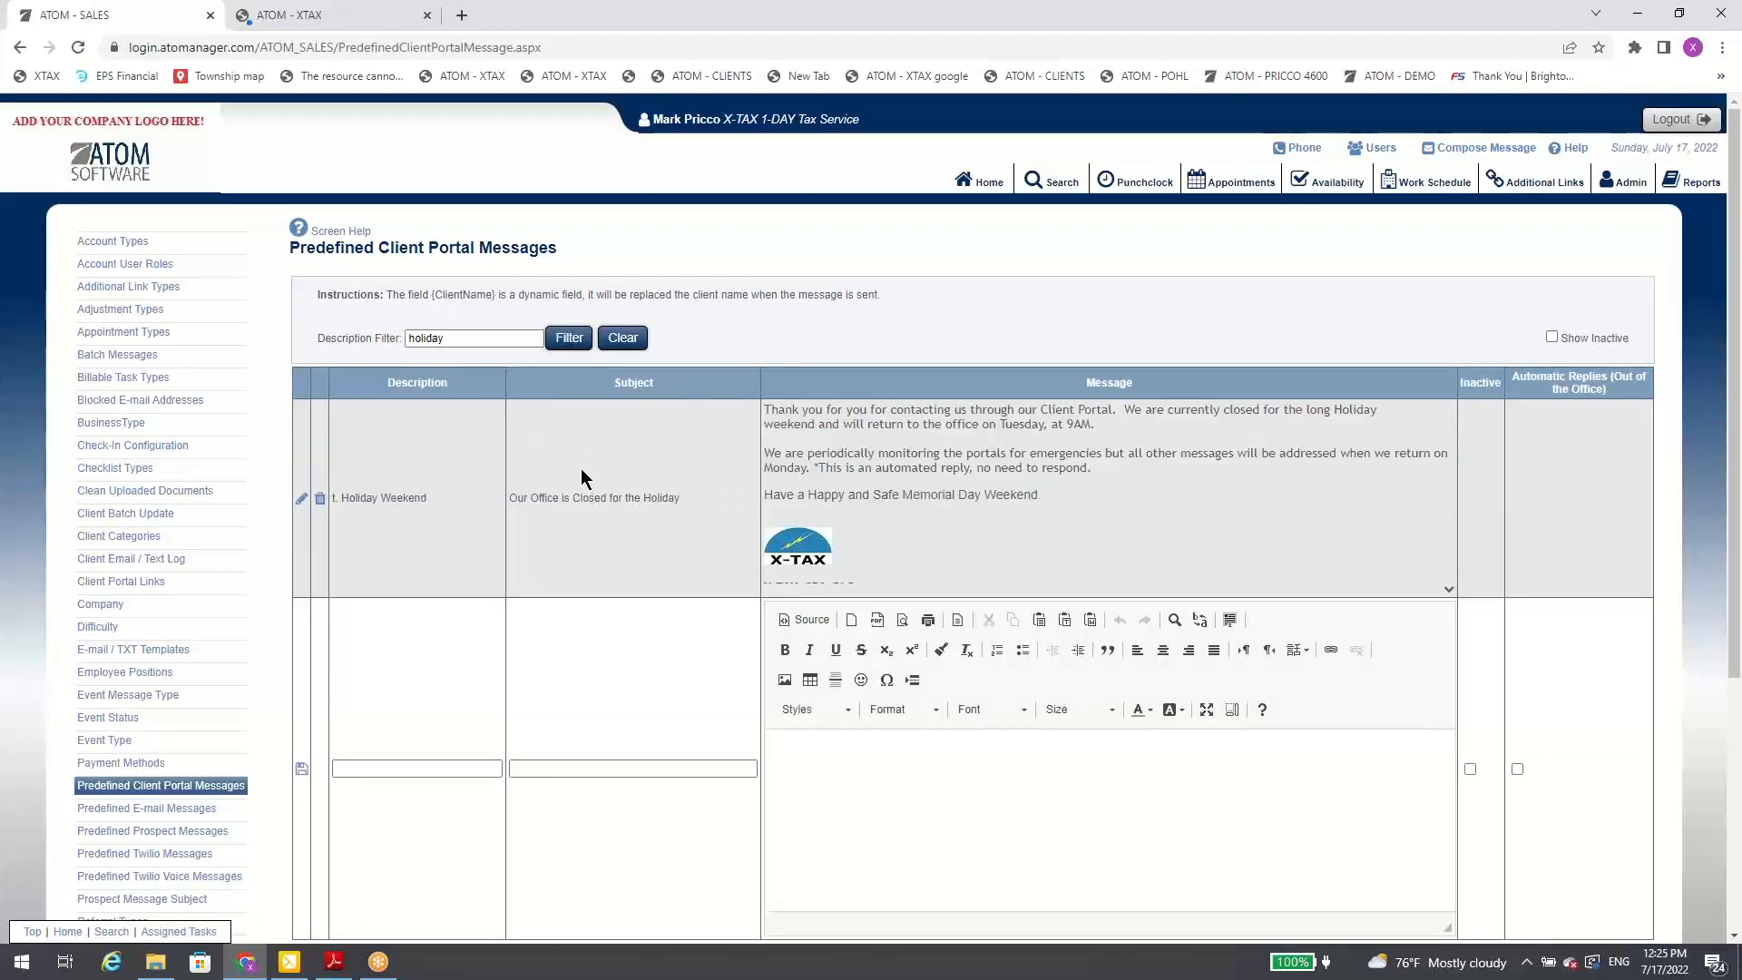
scroll(345, 599, down, 1)
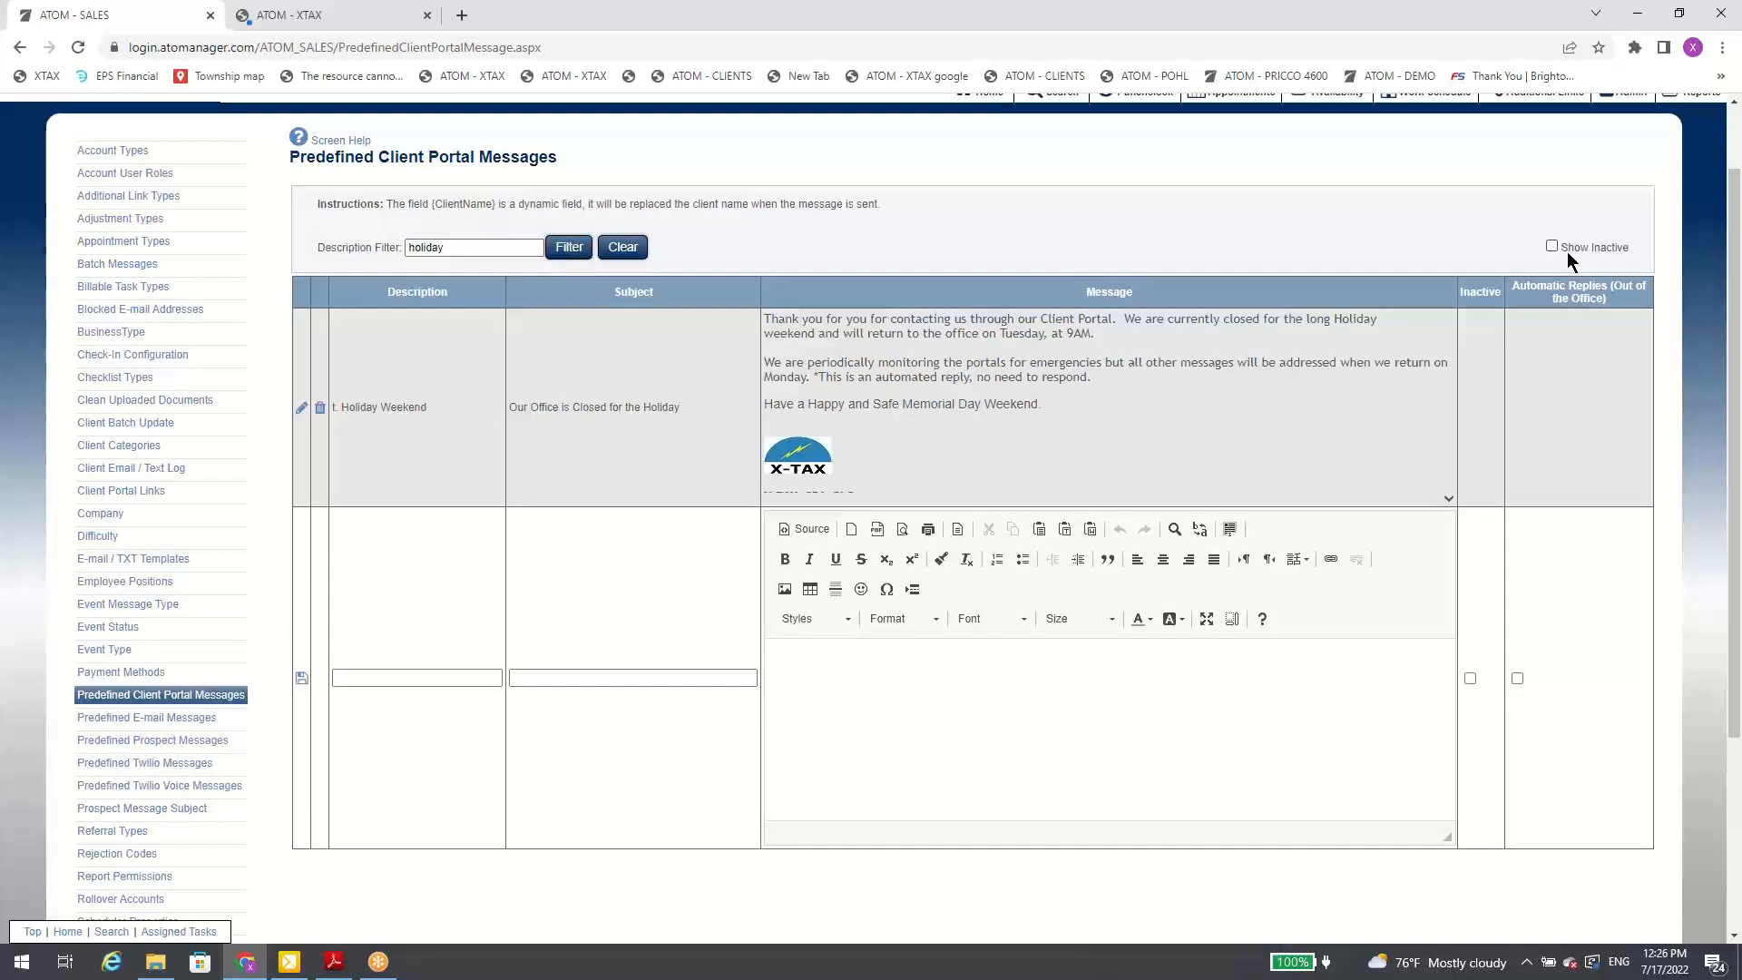
scroll(1108, 226, up, 1)
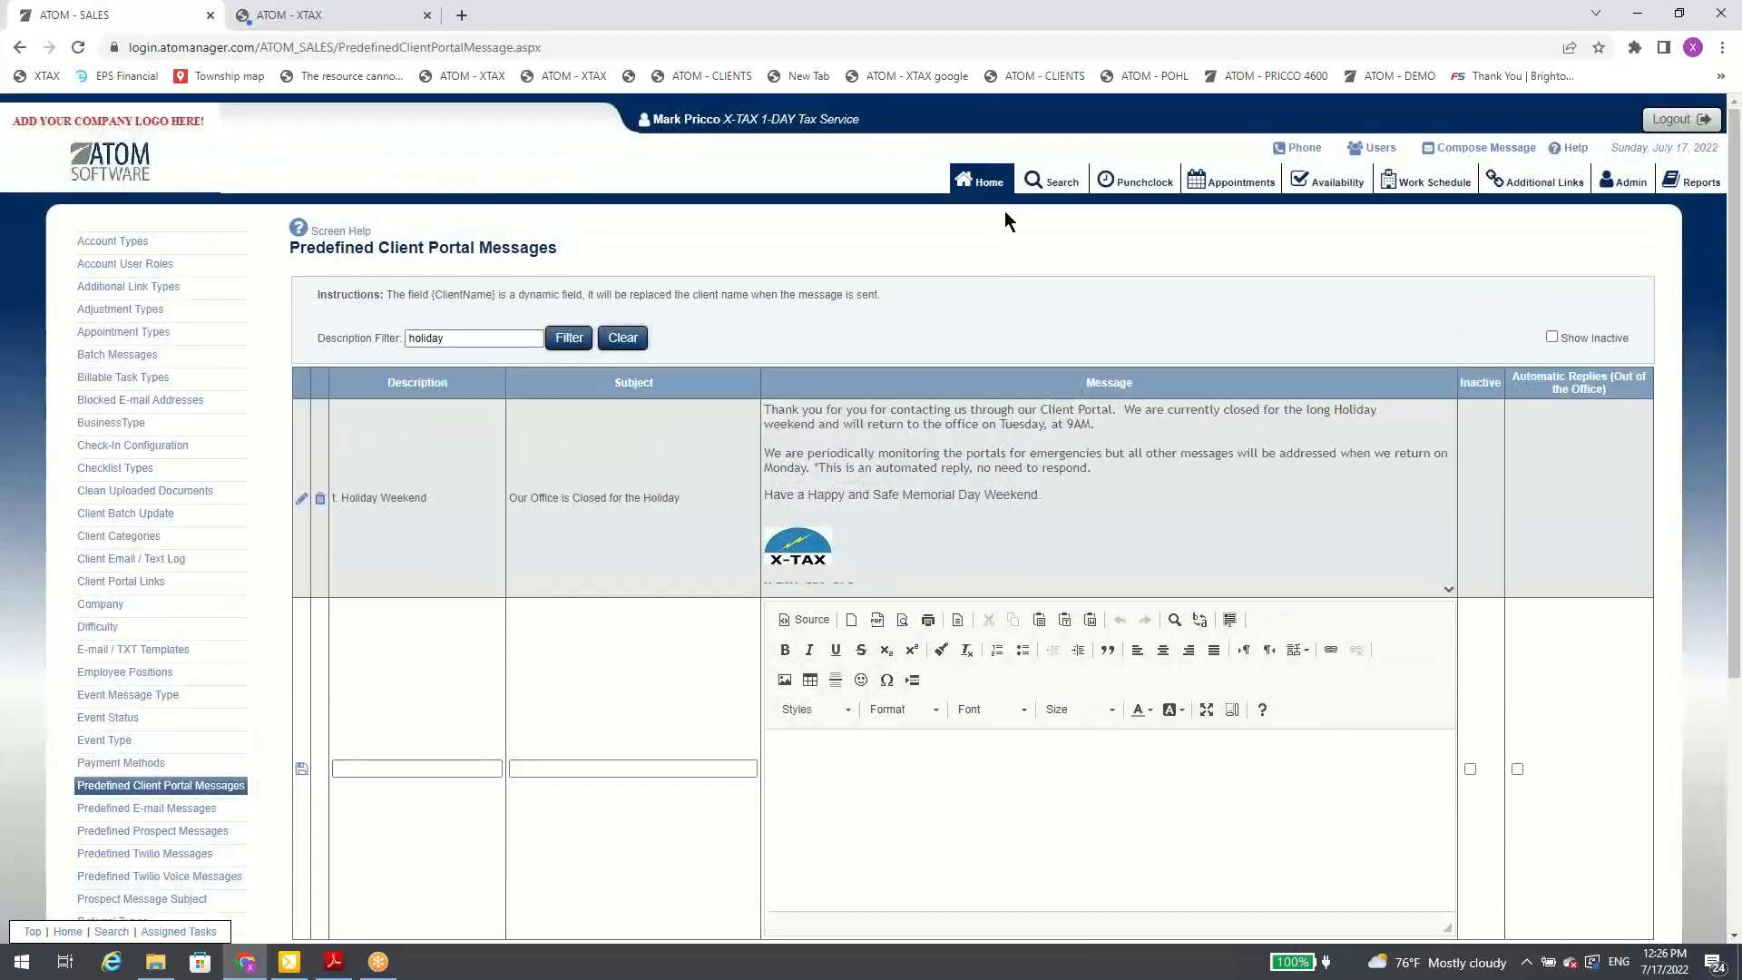
Step: Open the logged-in user's own profile and review its Personal Information and Security Information settings
click(828, 118)
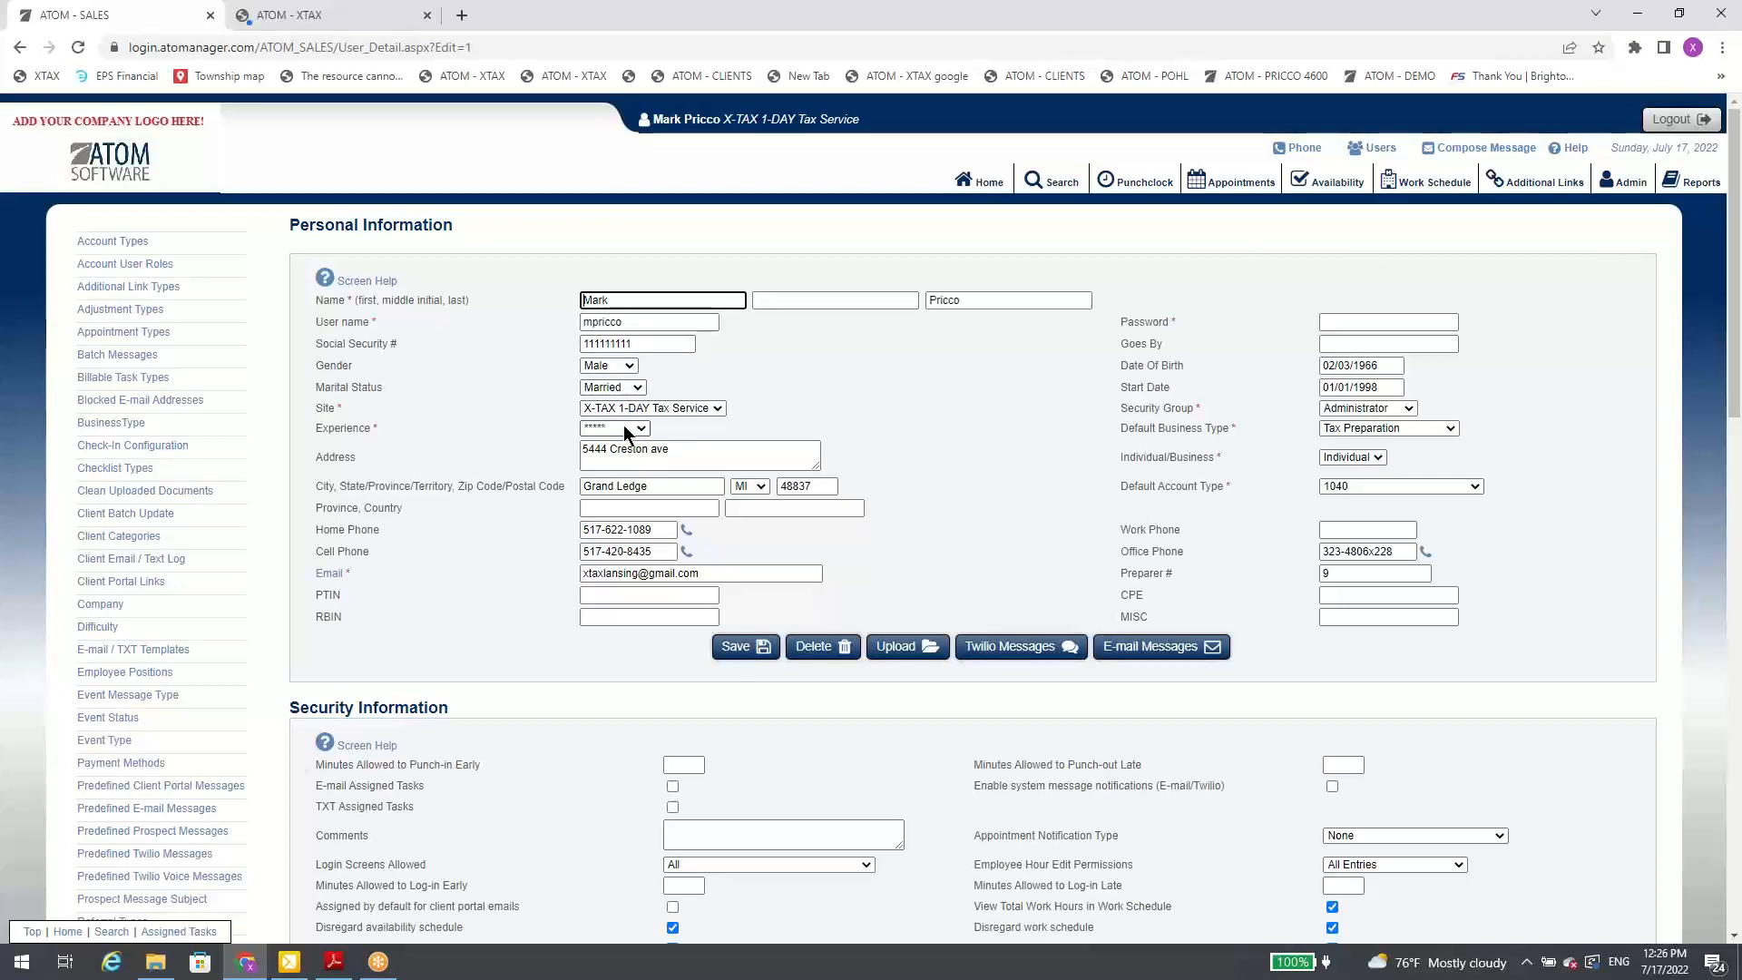
scroll(814, 341, down, 1)
scroll(692, 295, up, 1)
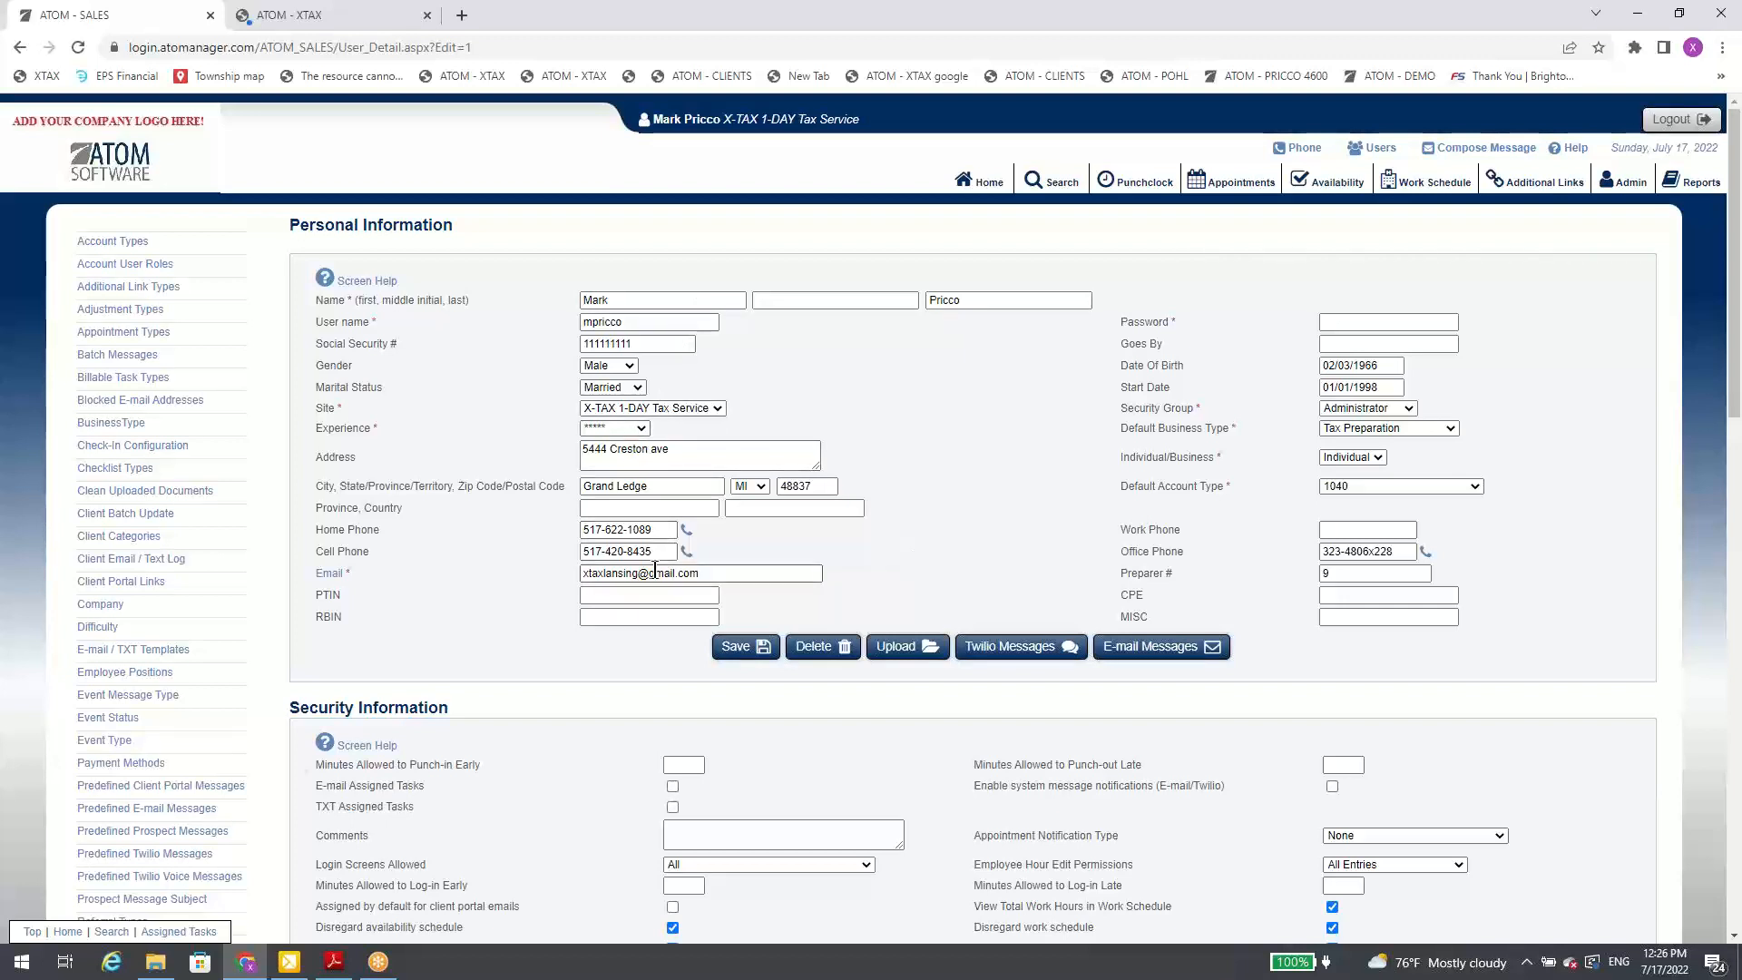
scroll(655, 571, down, 2)
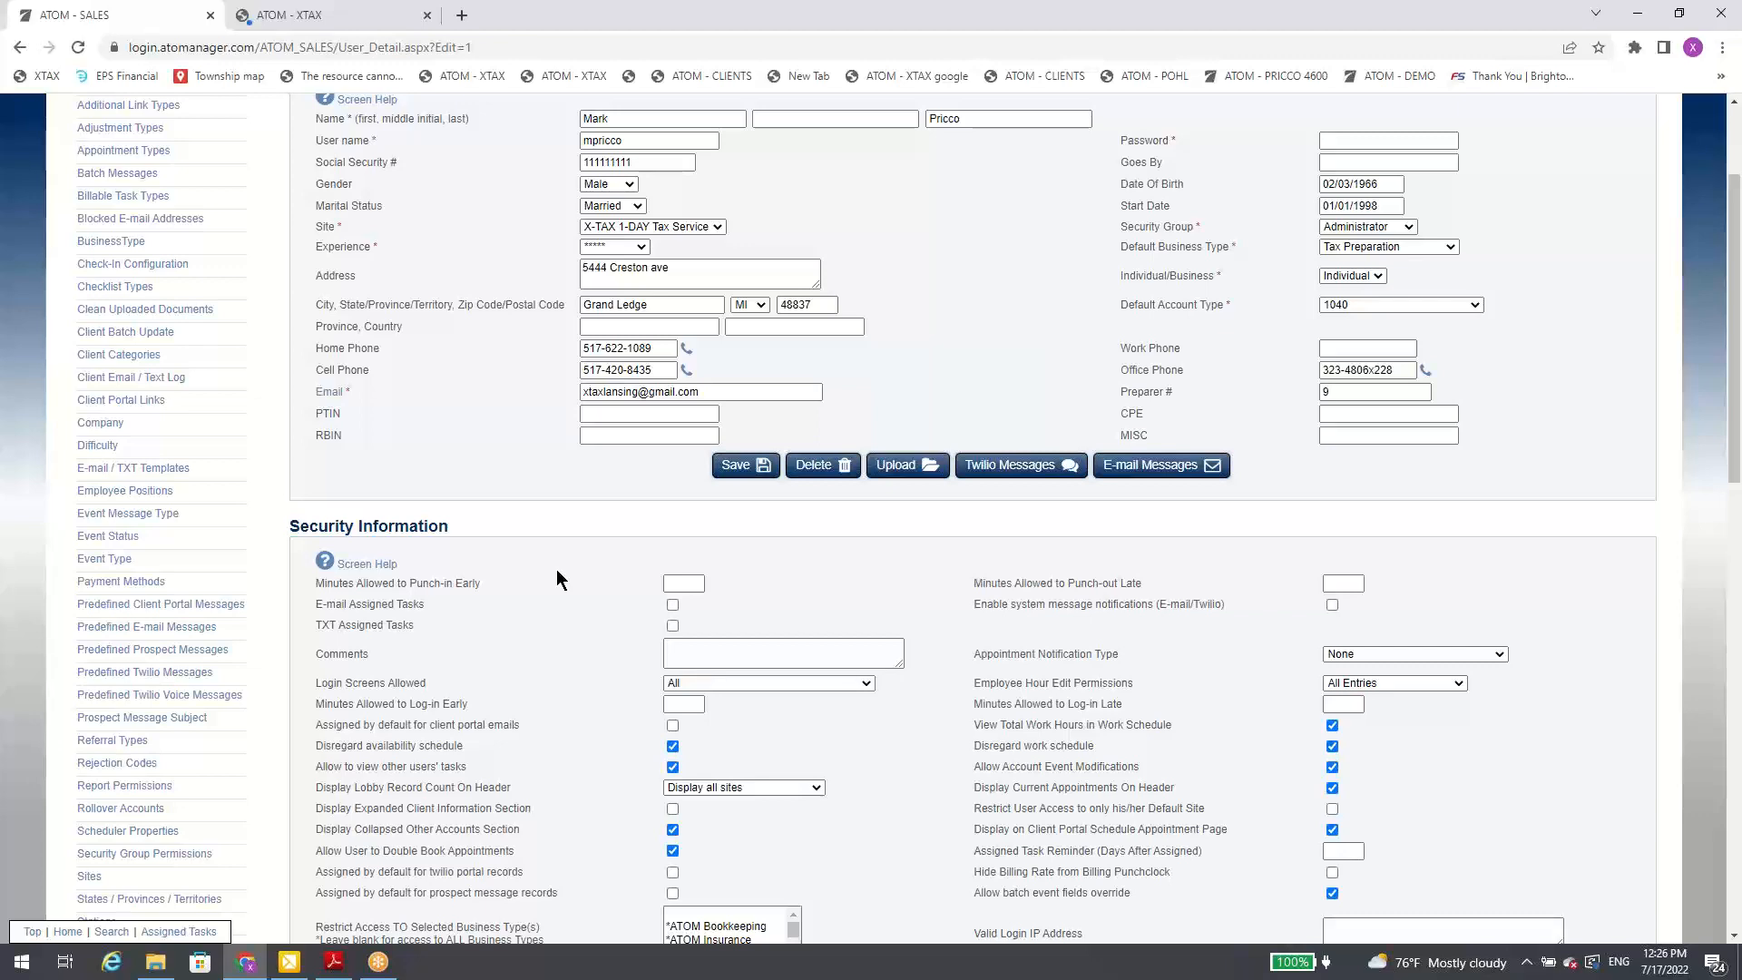
scroll(1157, 503, up, 3)
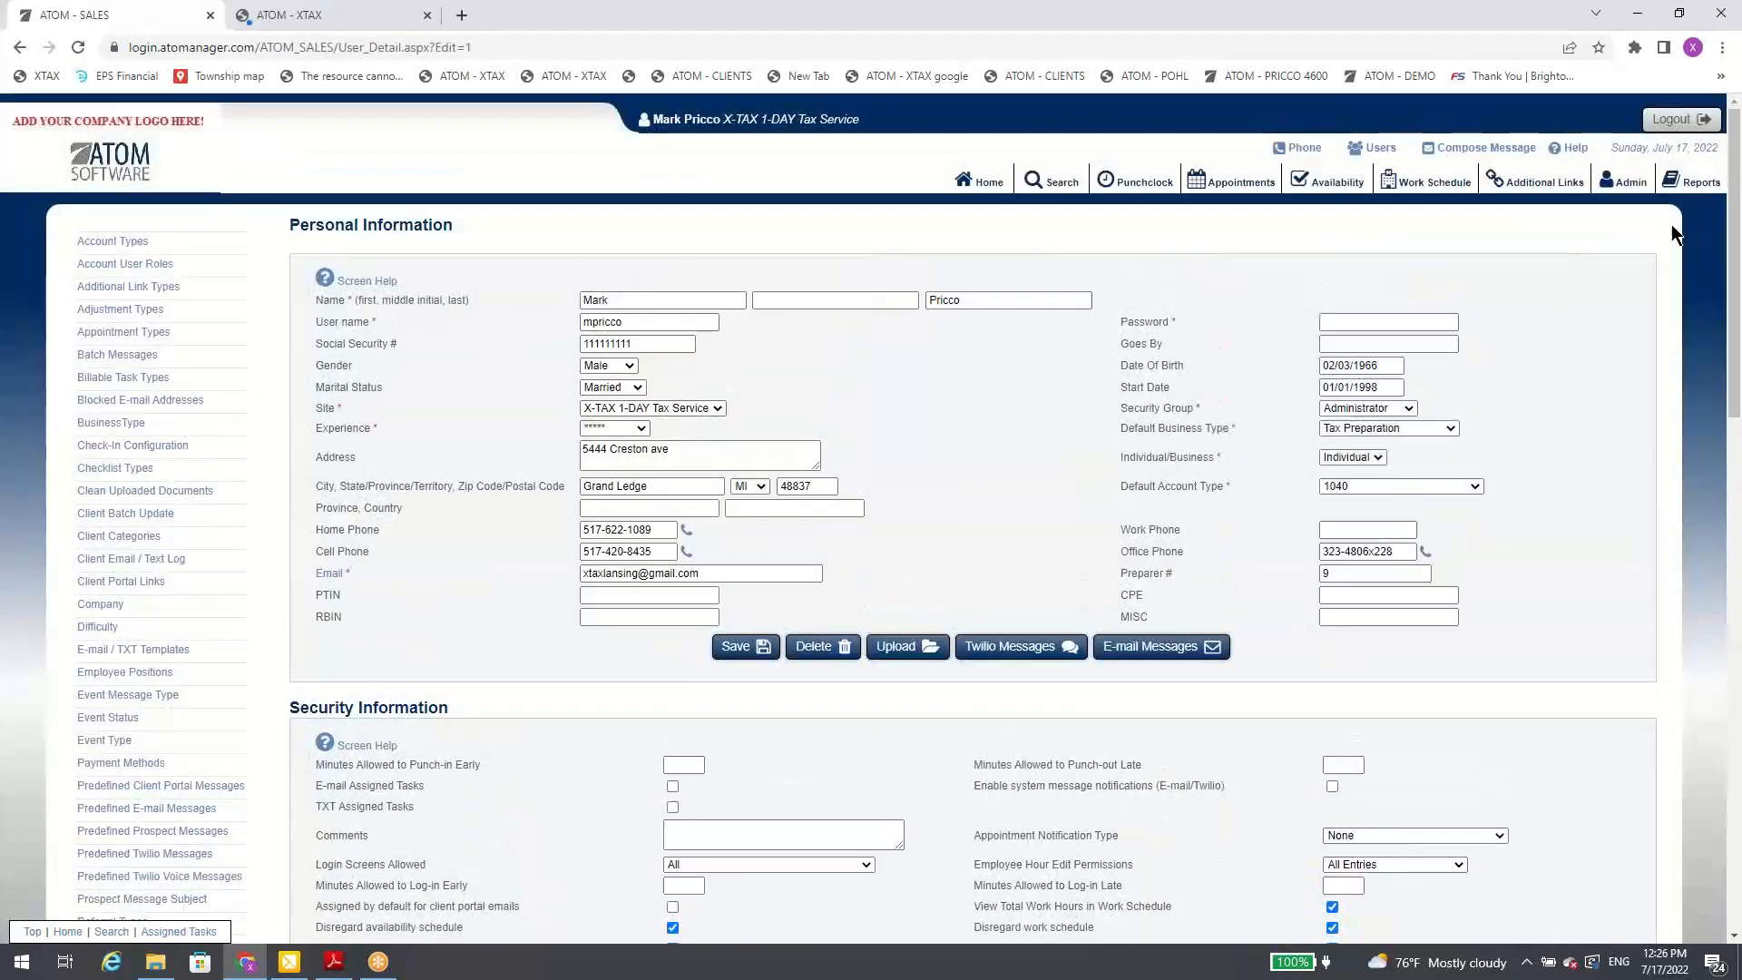
Step: Look at the Reports page, and open Report Permissions in administration to view the security groups allowed for each report
click(1695, 187)
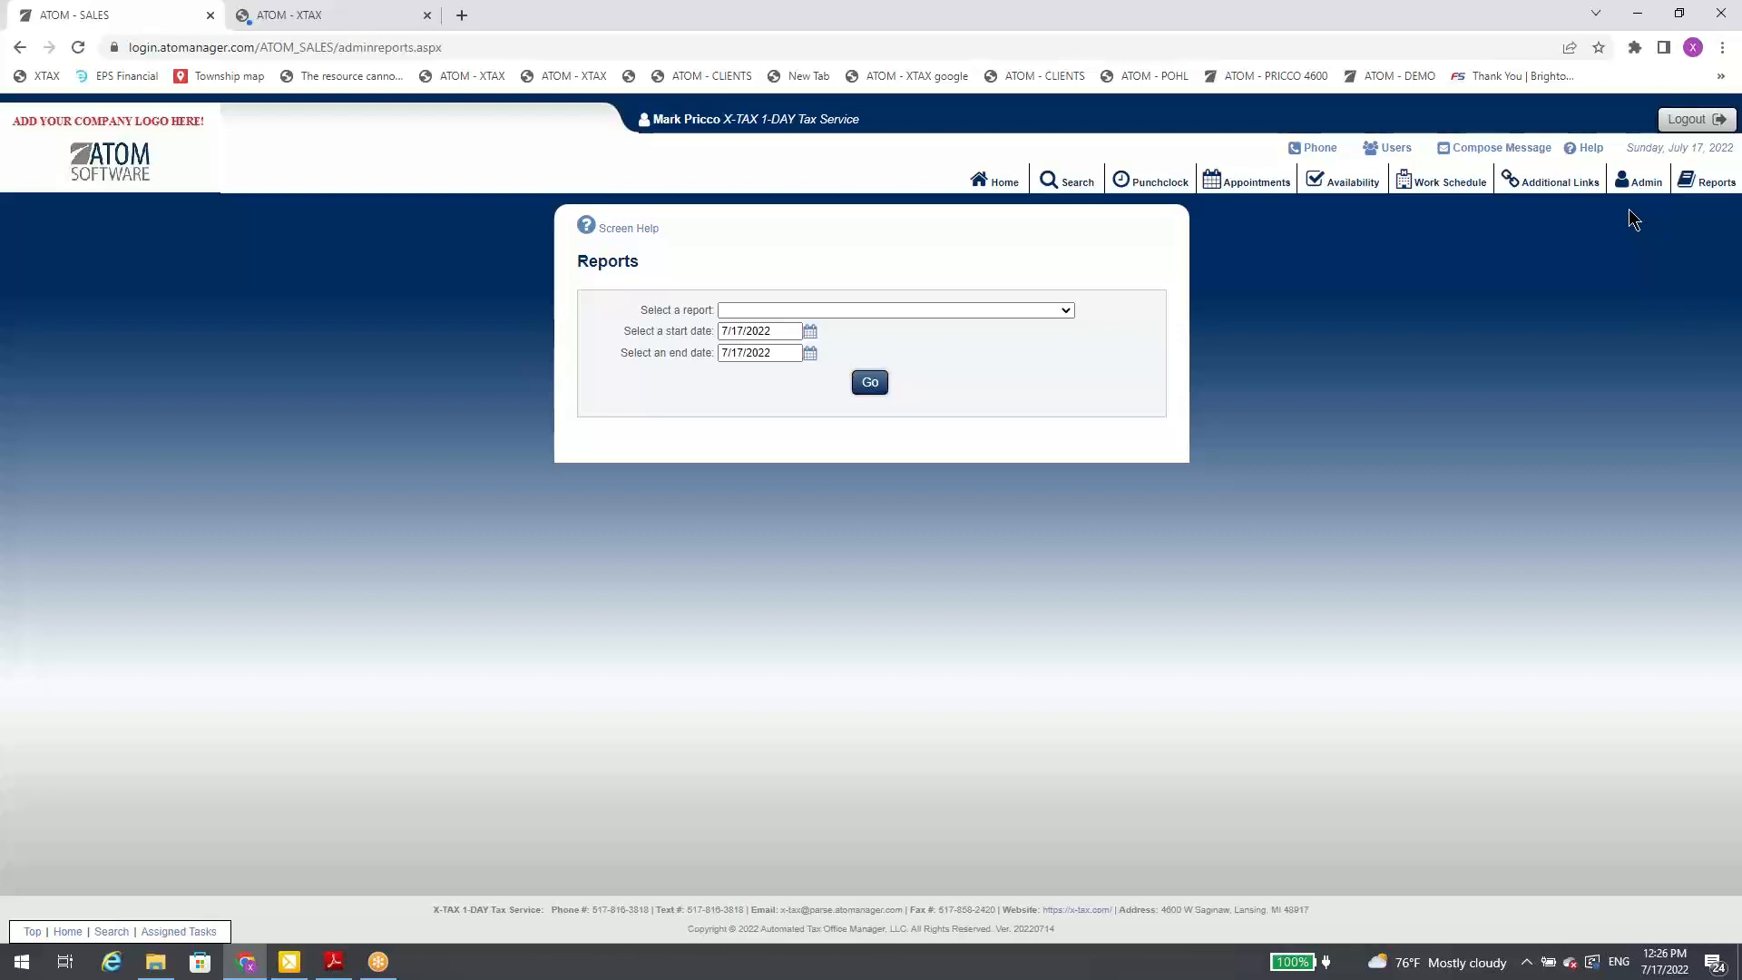
click(1644, 186)
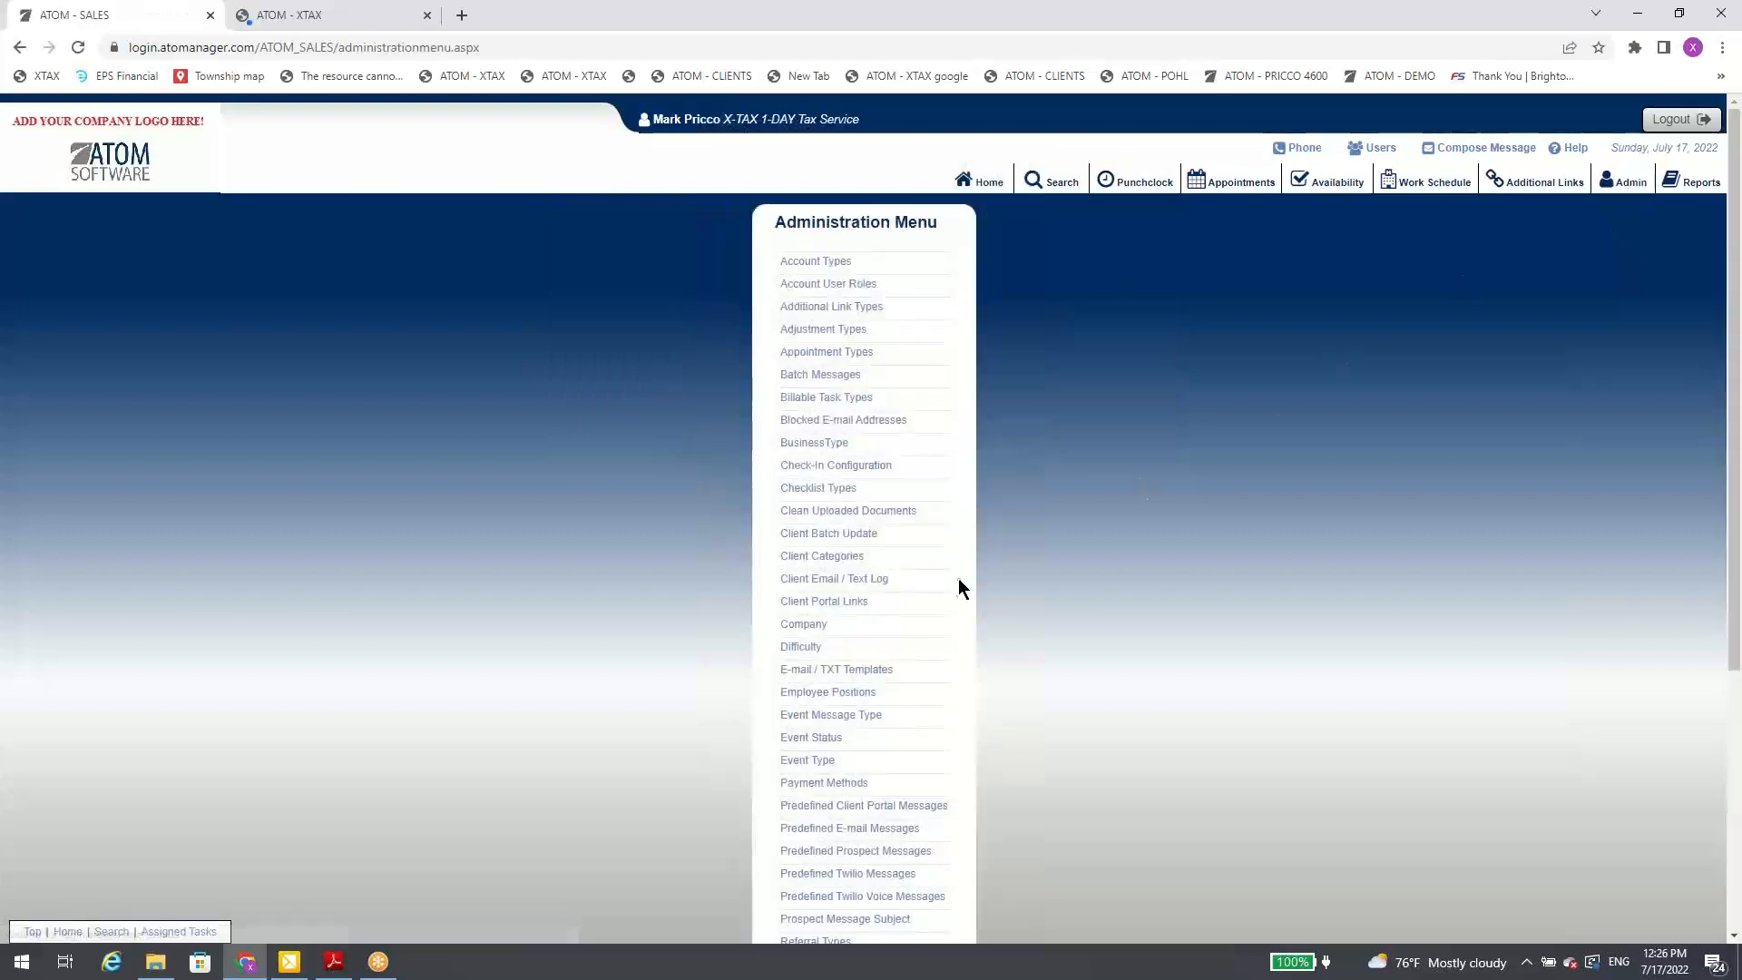
scroll(908, 617, down, 3)
click(879, 609)
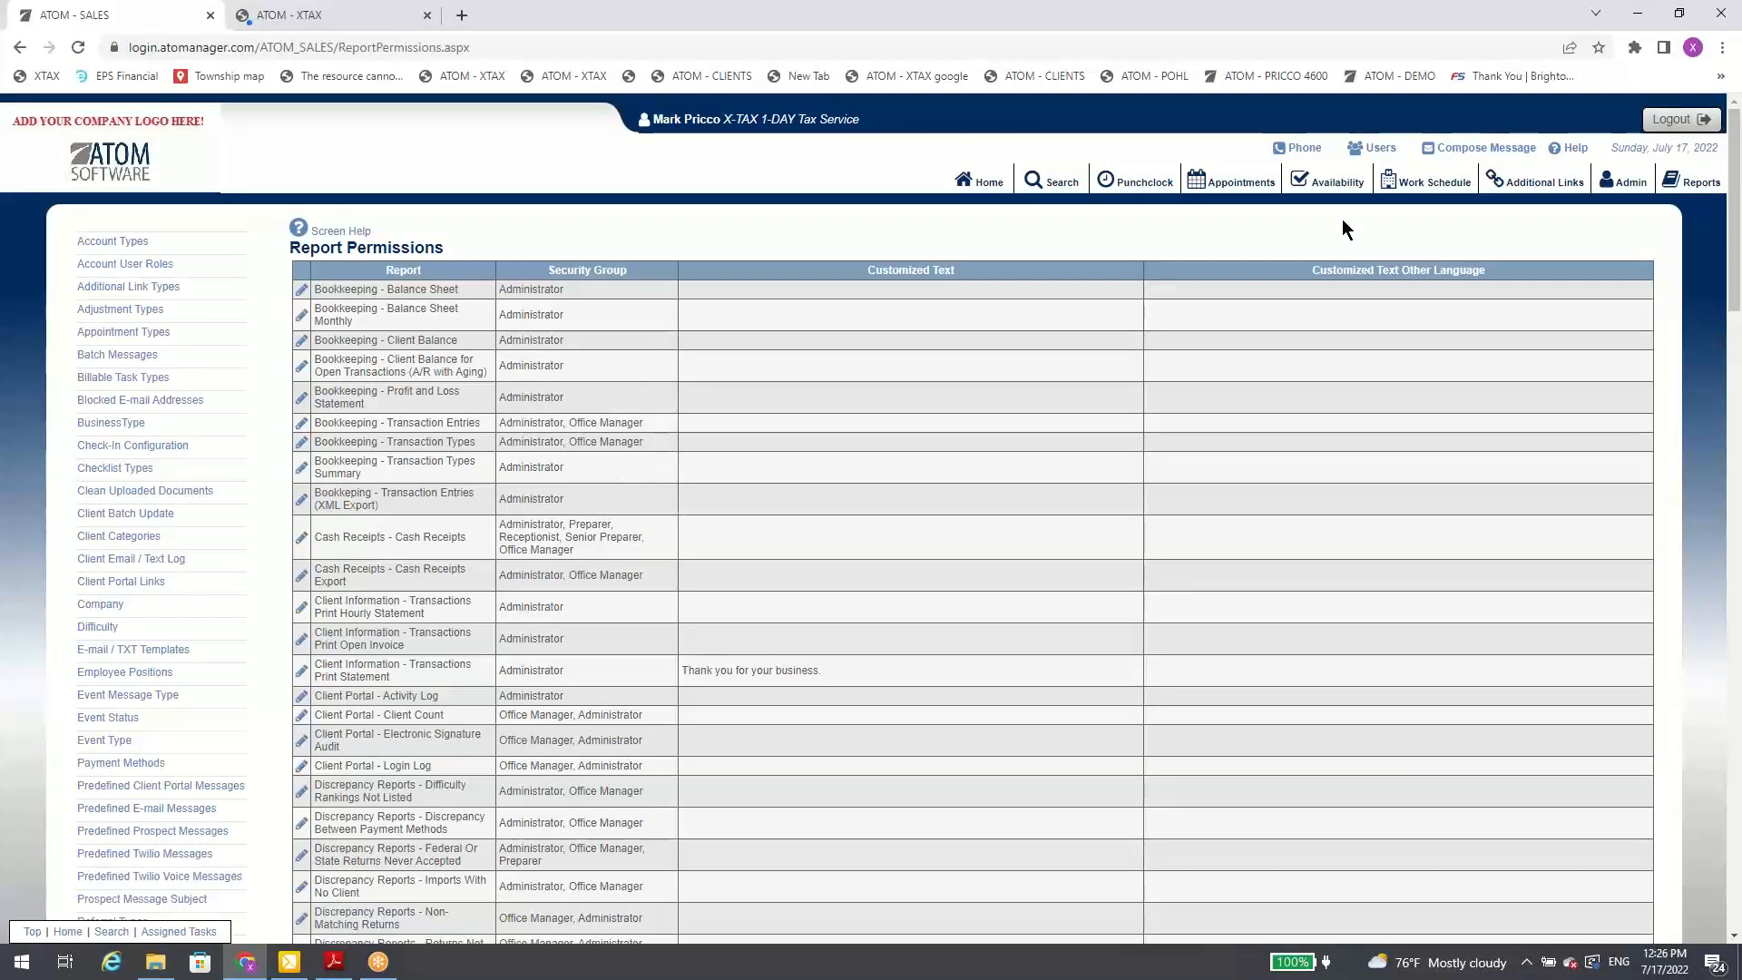
Step: Return to Reports and choose the Client Portal - Activity Log report
click(1691, 182)
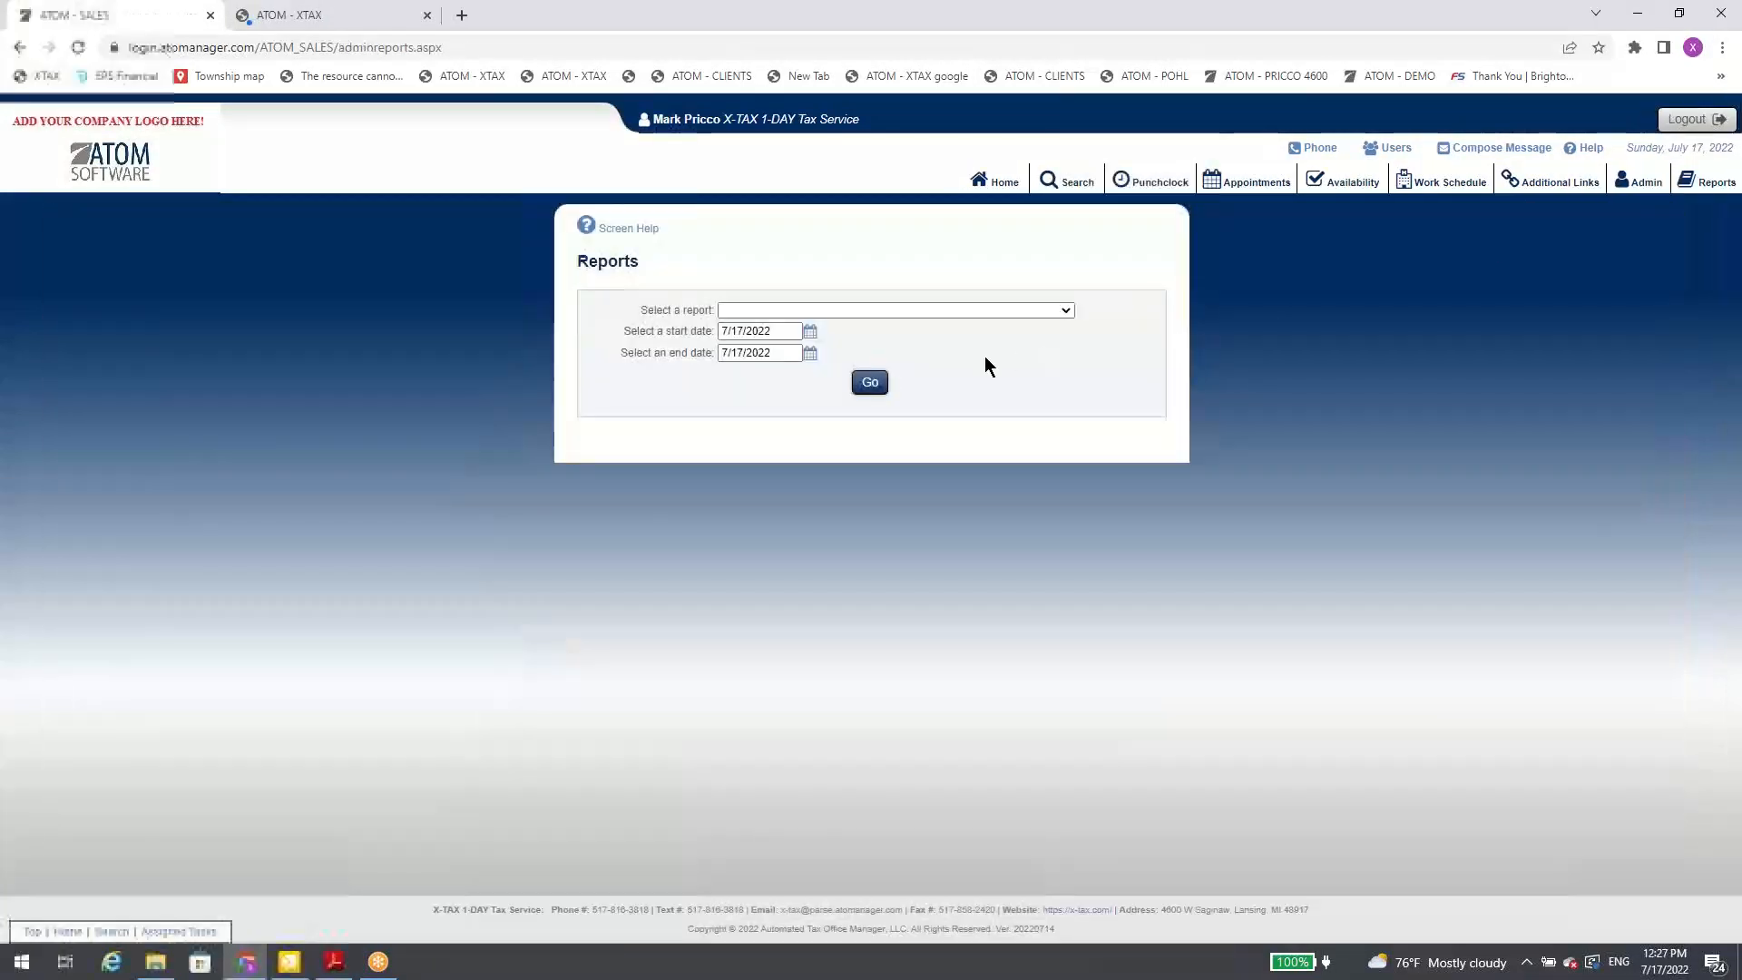
click(1009, 311)
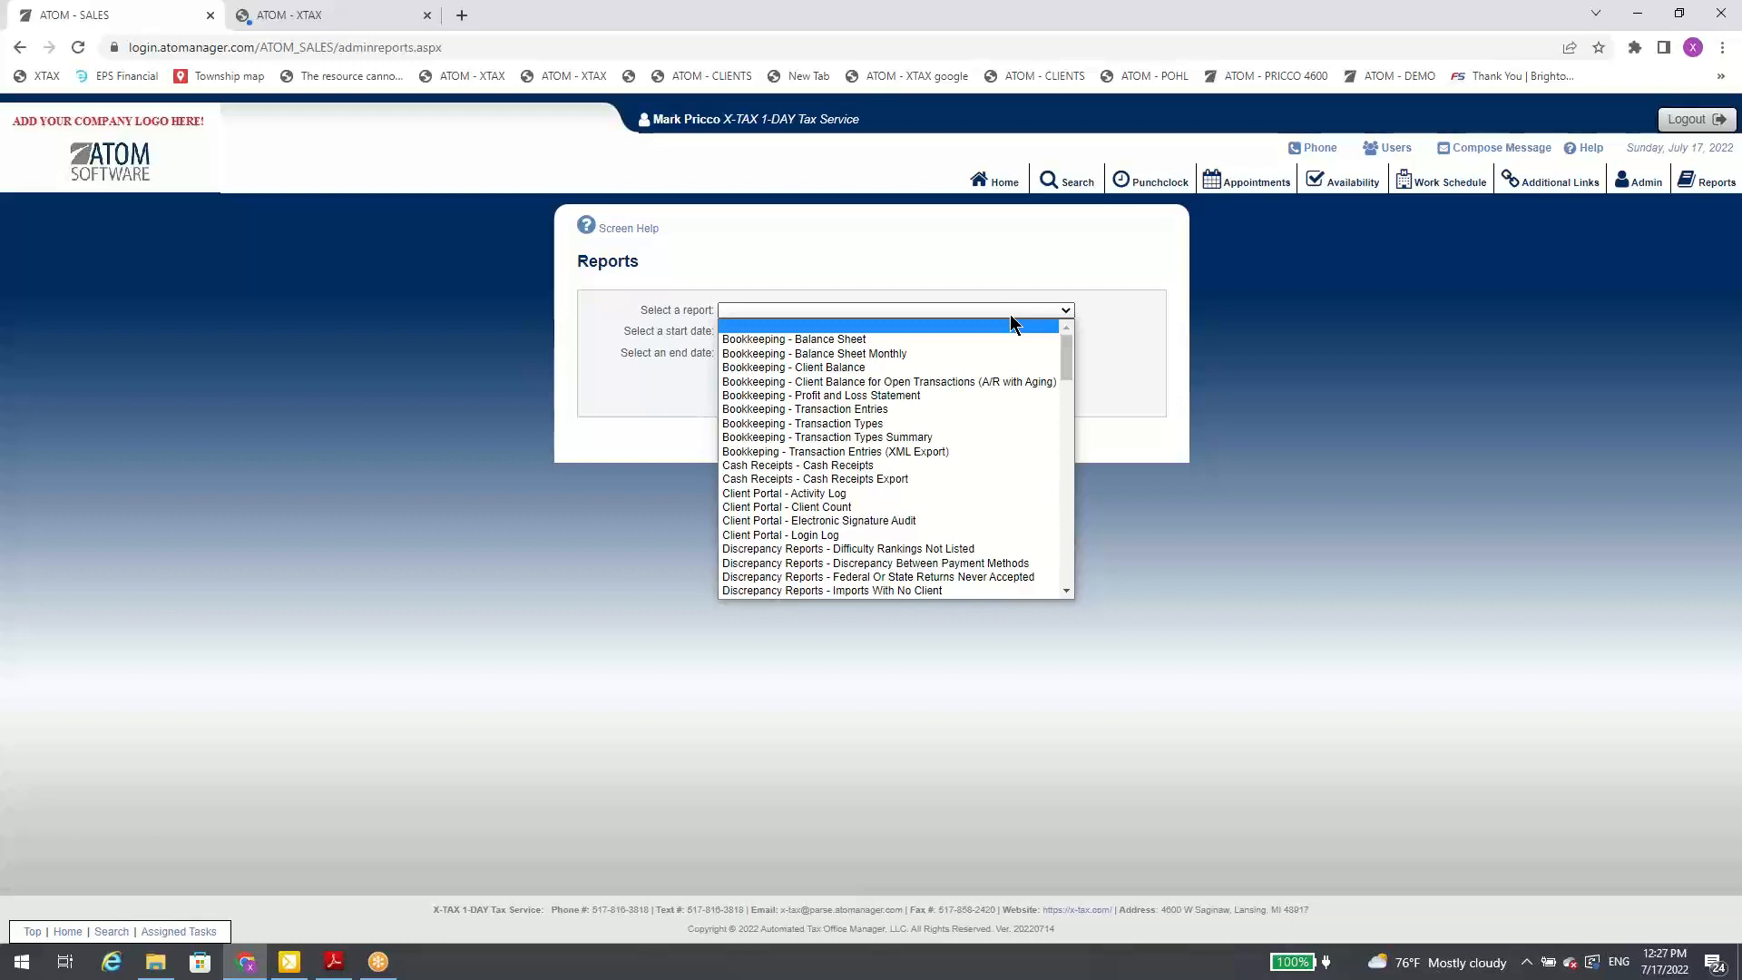
click(873, 492)
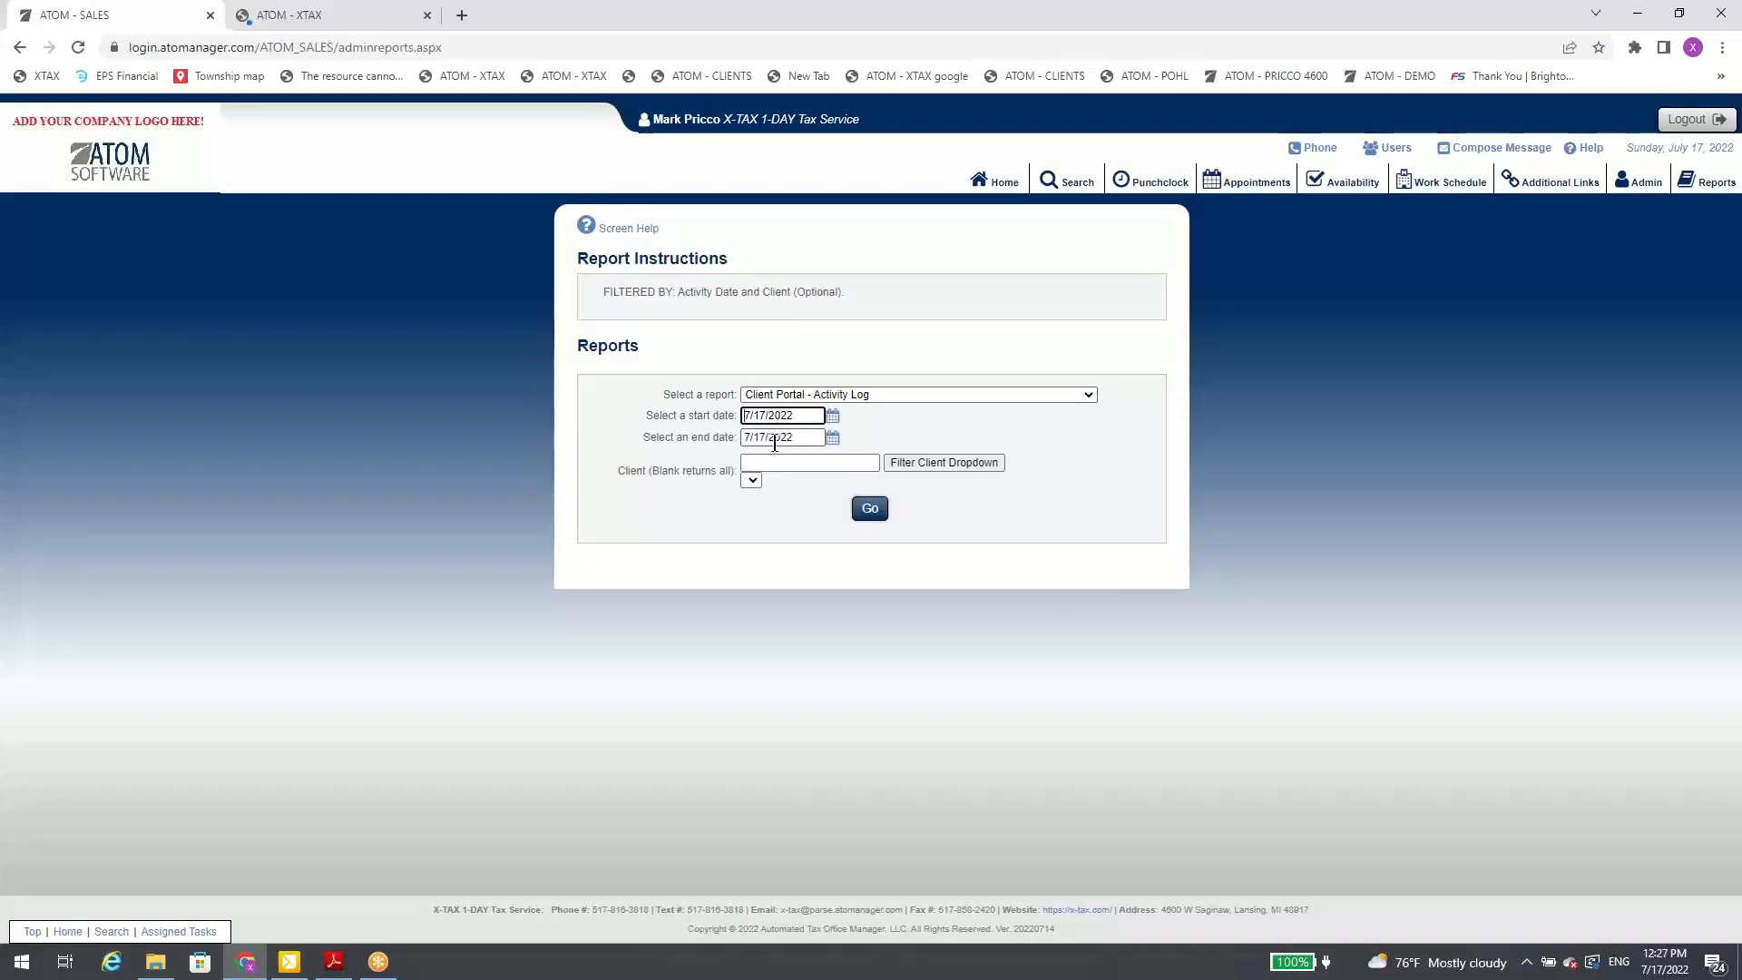